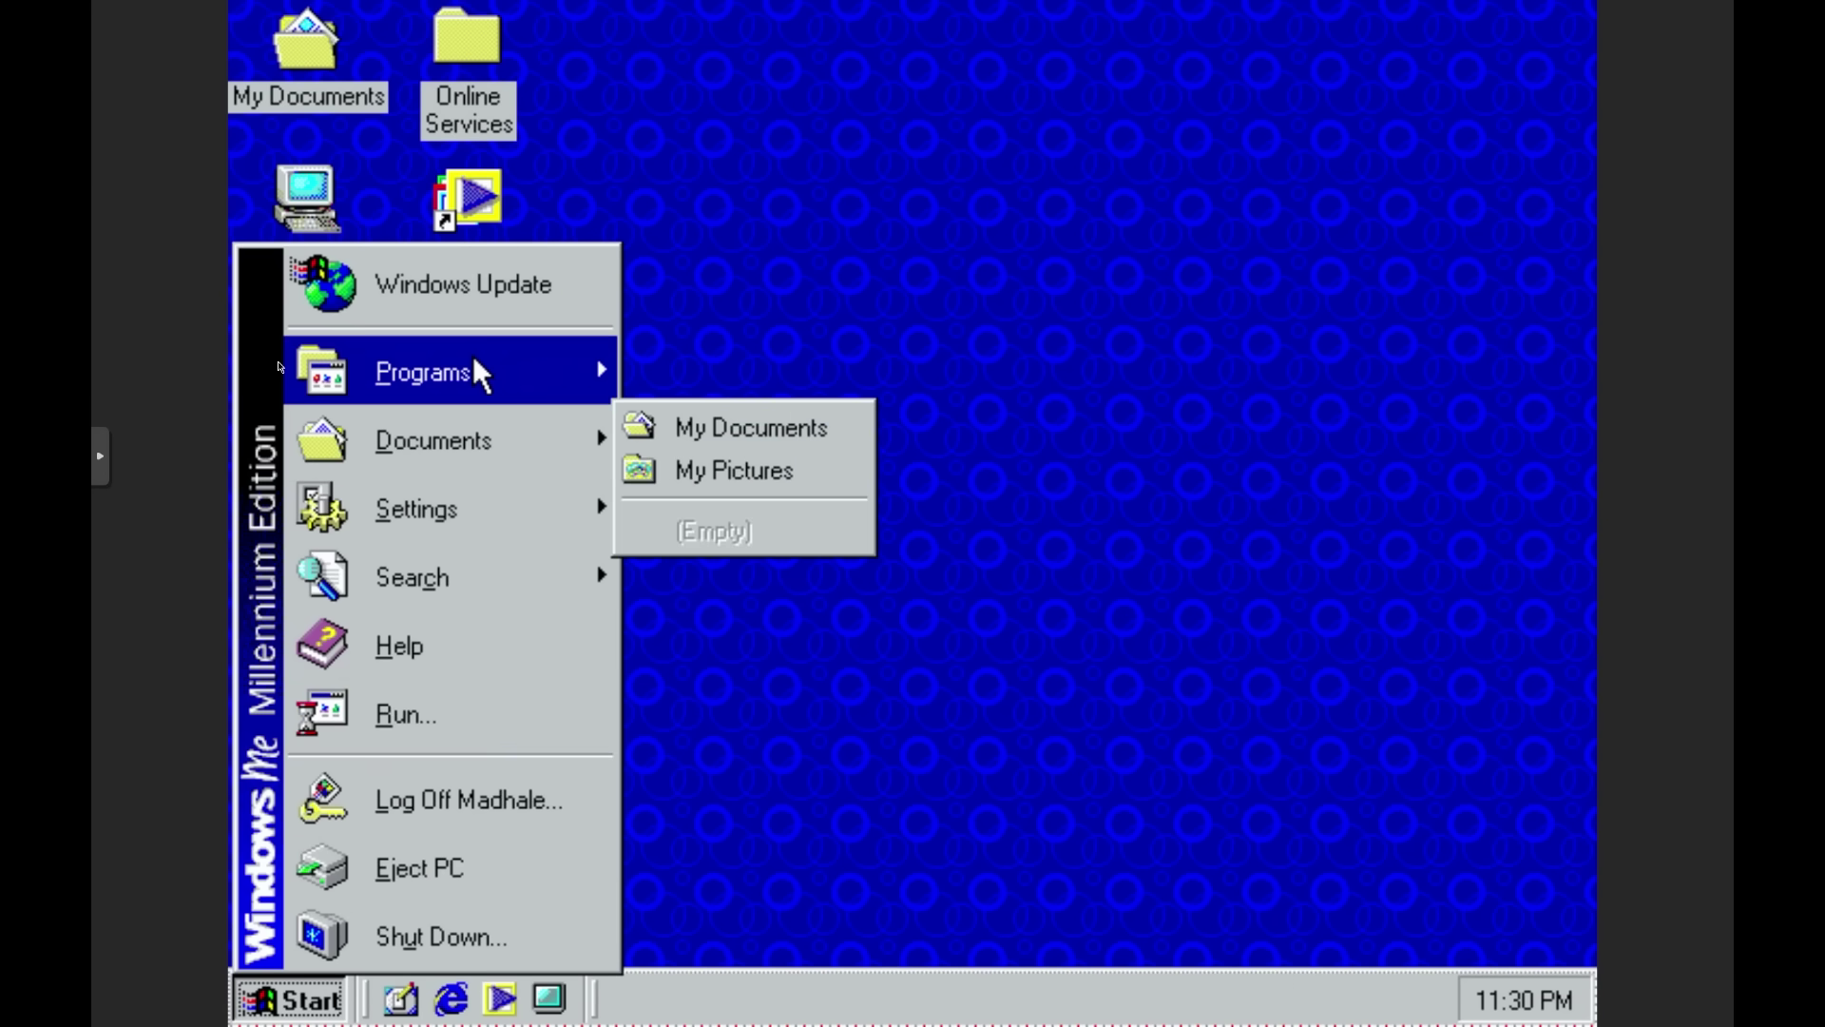
Step: Cascade the Windows Me Start menu through Programs, Accessories, Communications and System Tools
{"action": "mouse_move", "coordinate": [474, 361]}
{"action": "mouse_move", "coordinate": [727, 371]}
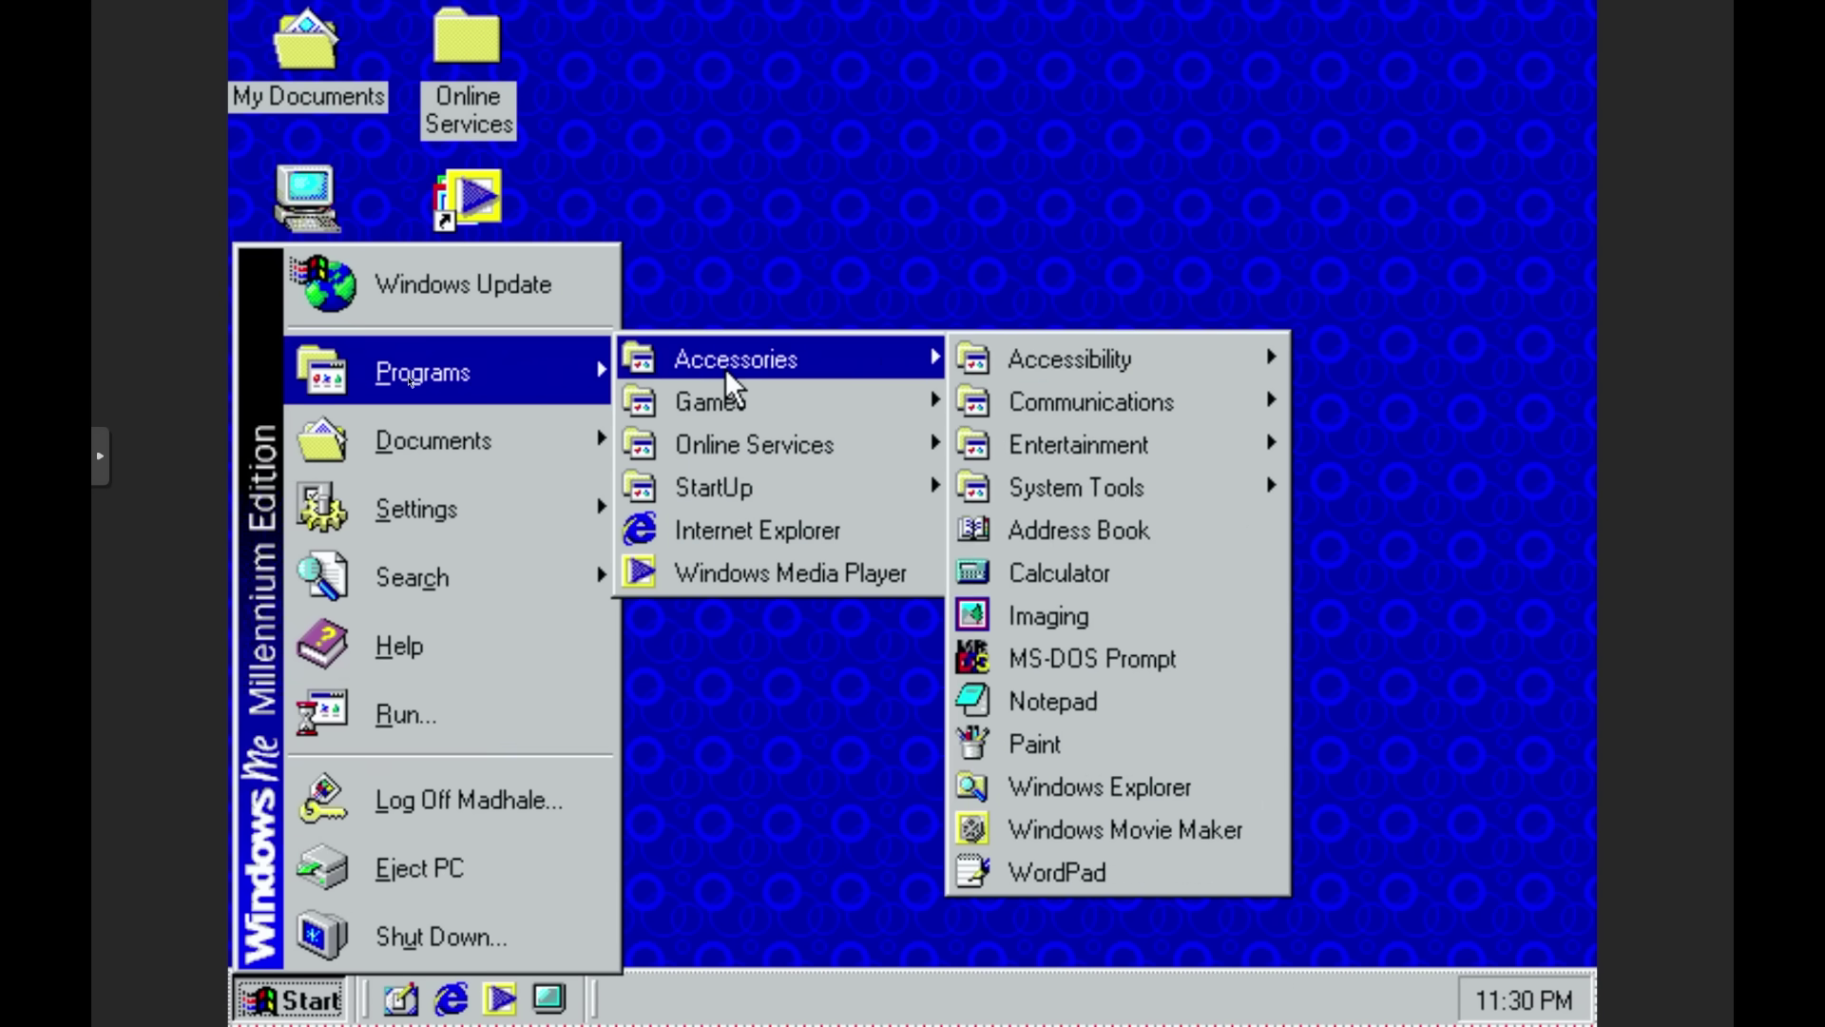
{"action": "mouse_move", "coordinate": [1081, 392]}
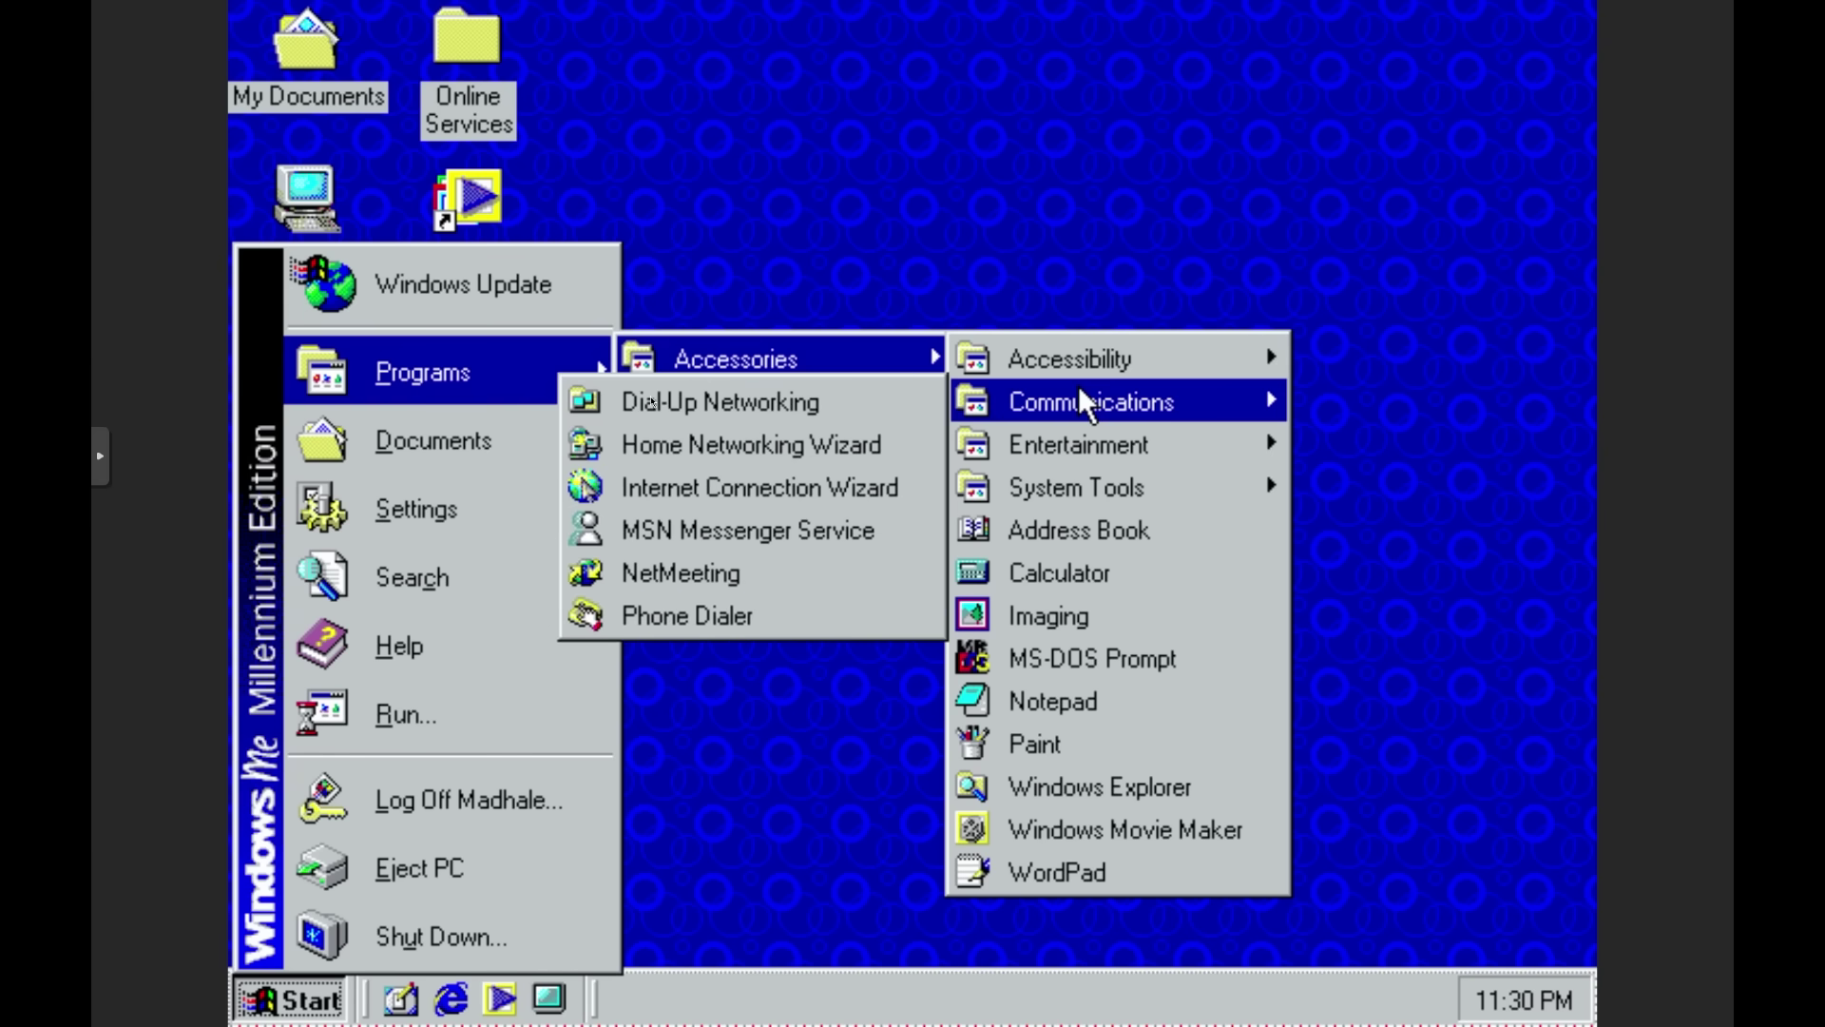
{"action": "mouse_move", "coordinate": [1069, 480]}
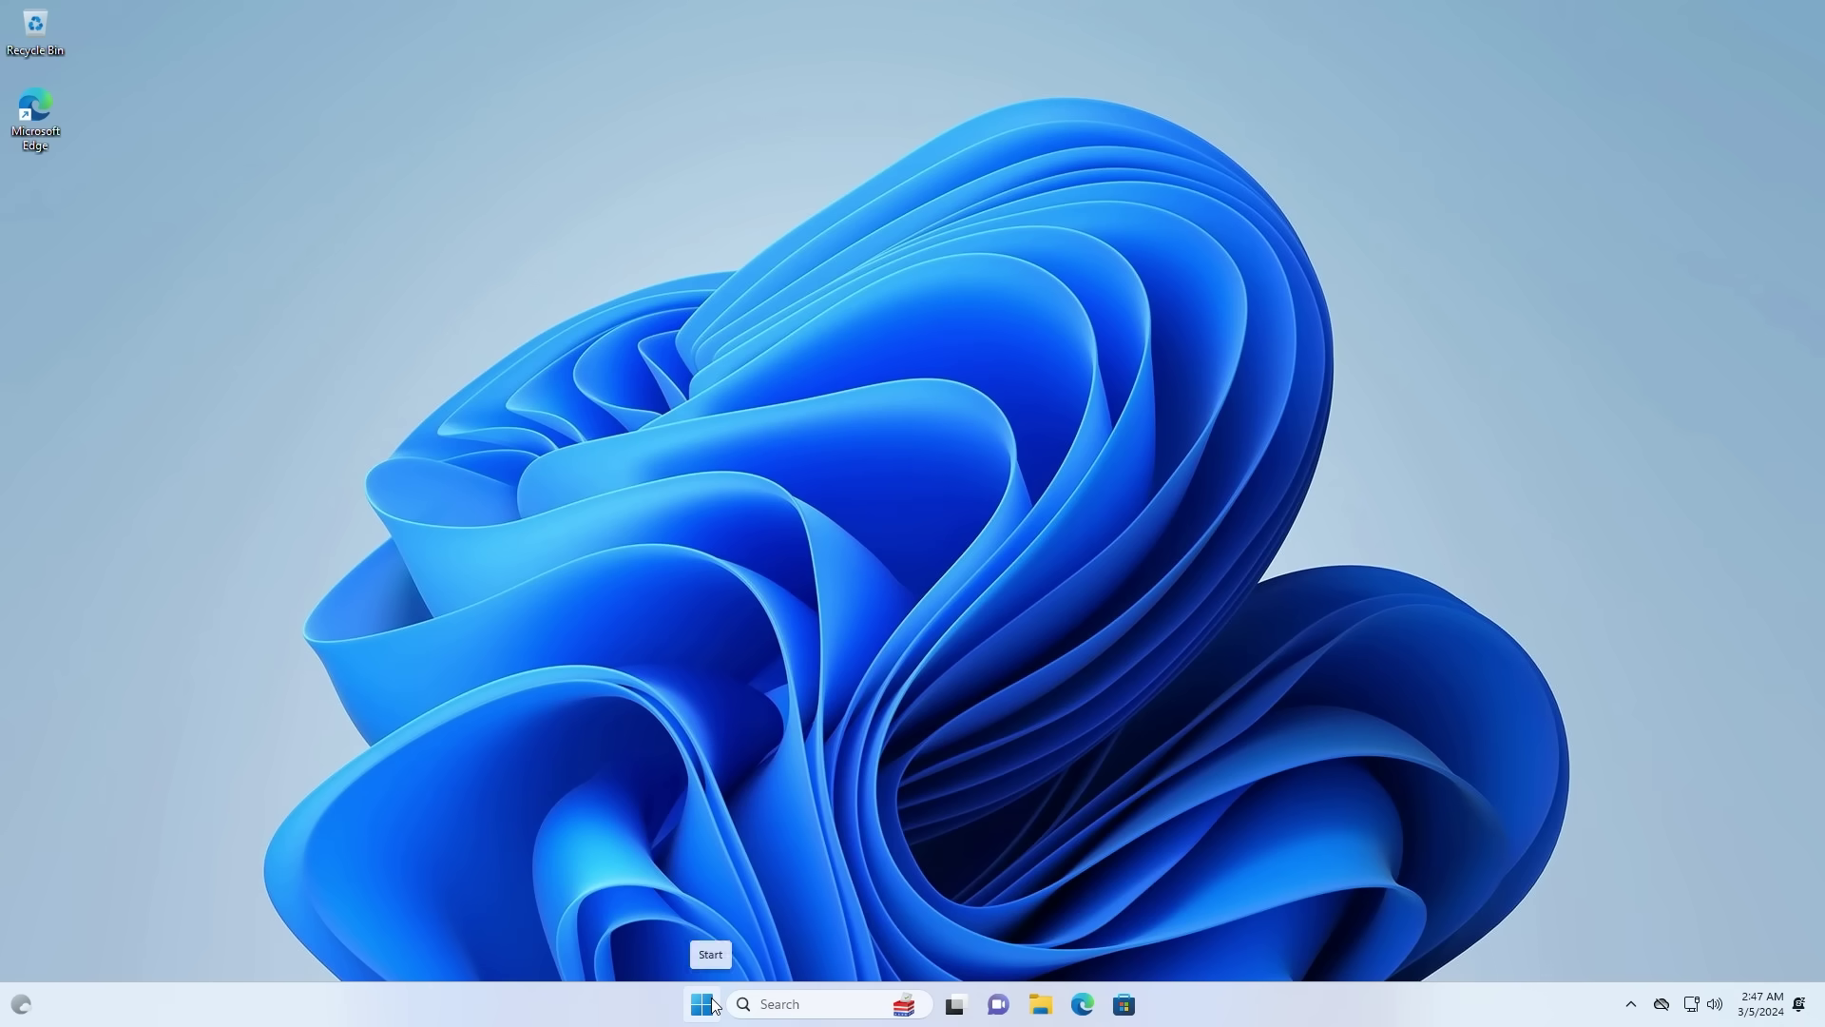
Step: Uninstall Spotify from the Windows 11 Start menu's pinned apps
{"action": "left_click", "coordinate": [704, 1004]}
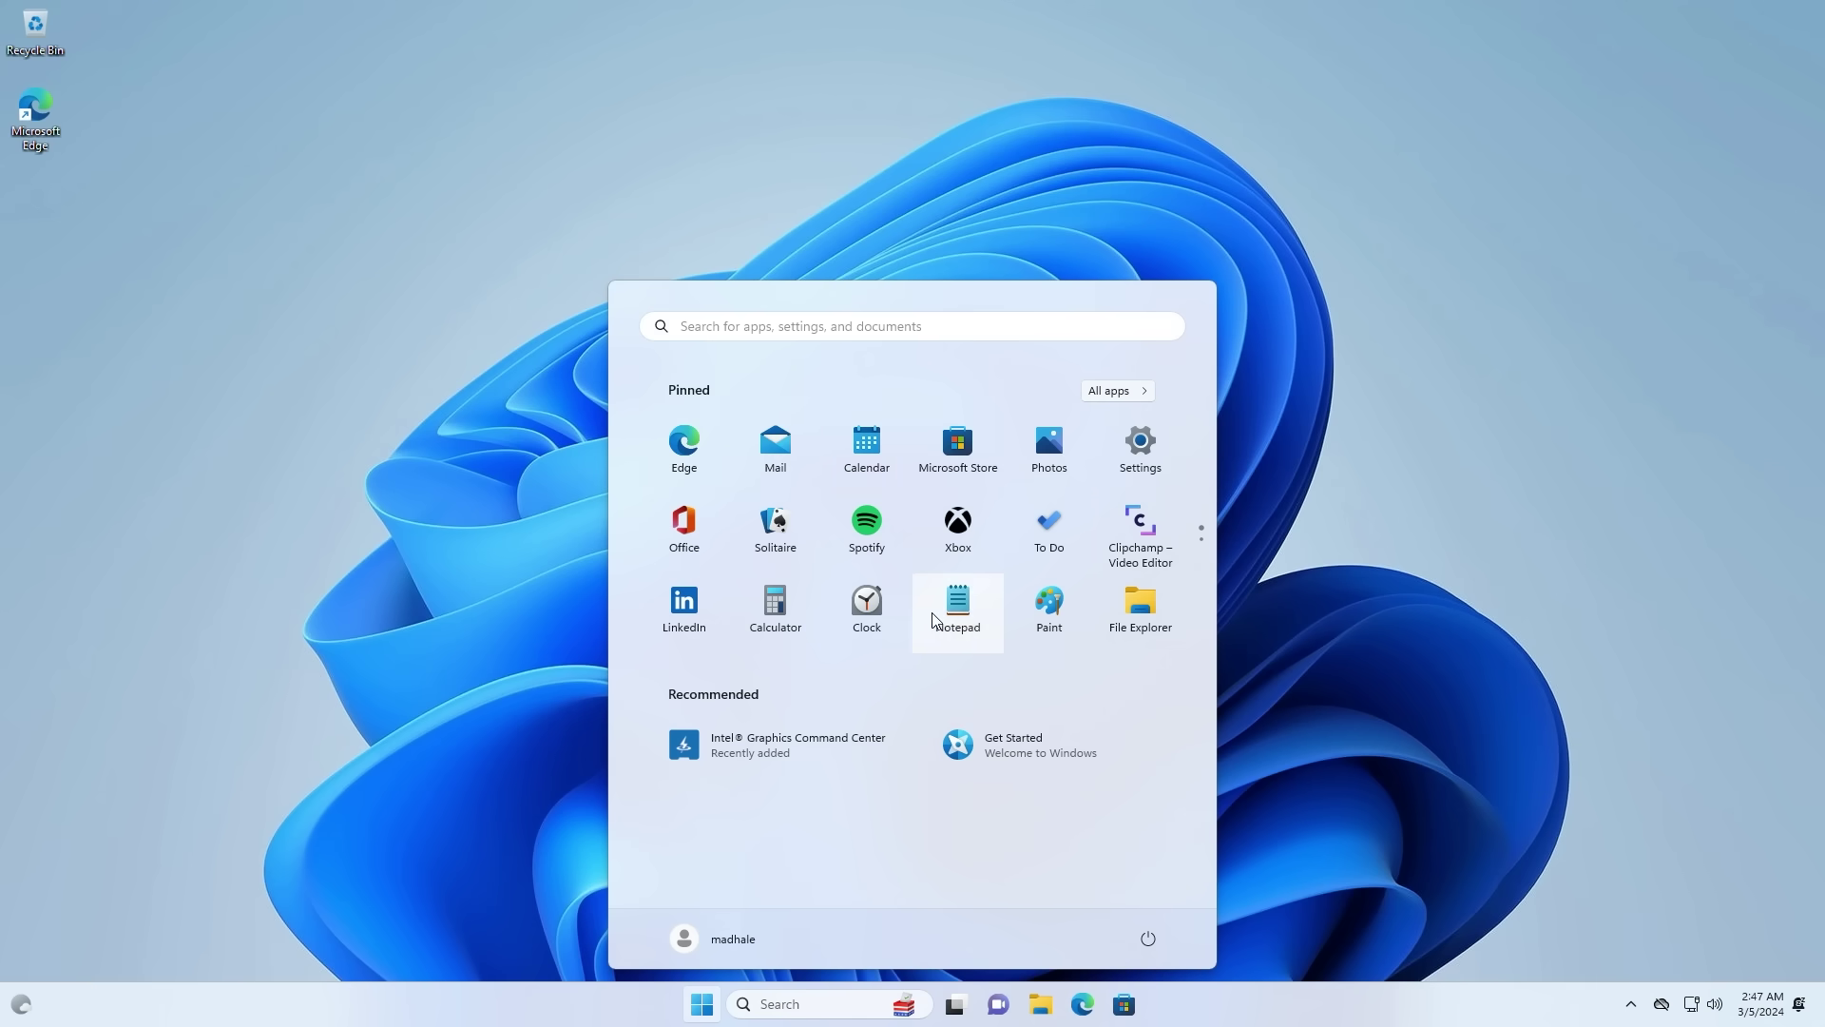
{"action": "left_click", "coordinate": [751, 326]}
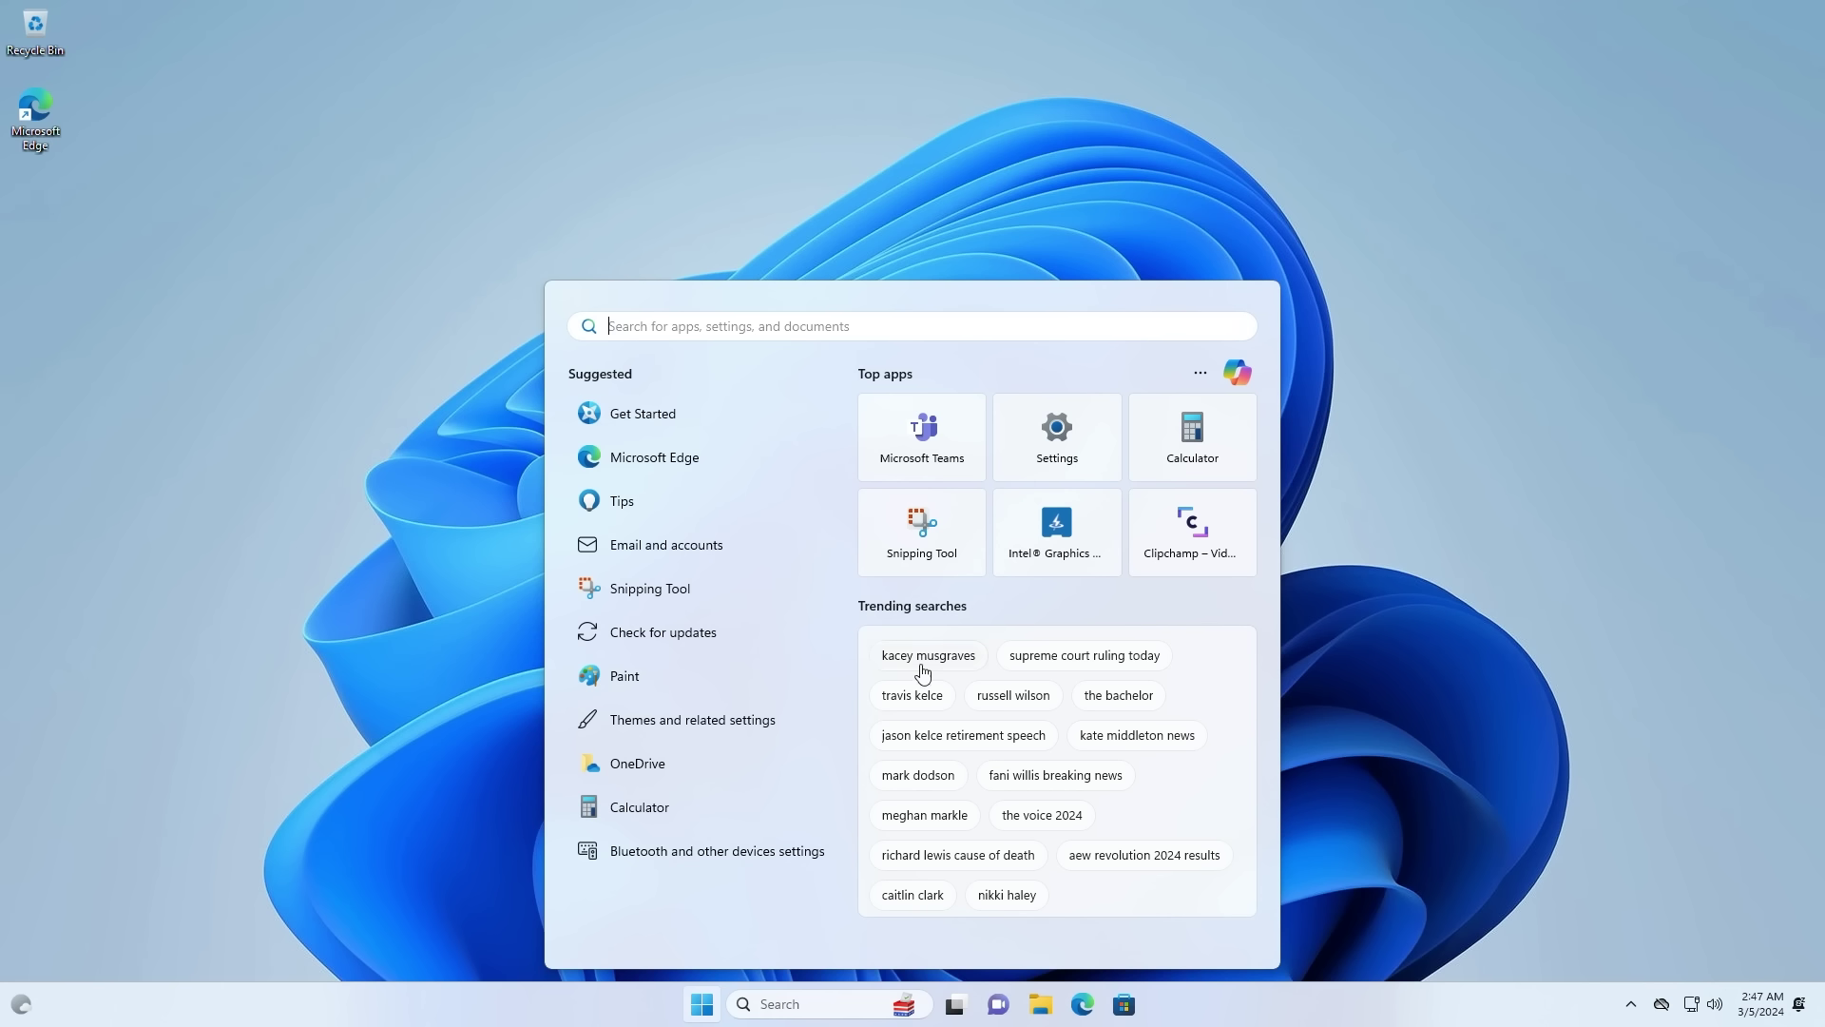
{"action": "key", "text": "Escape"}
{"action": "right_click", "coordinate": [867, 529]}
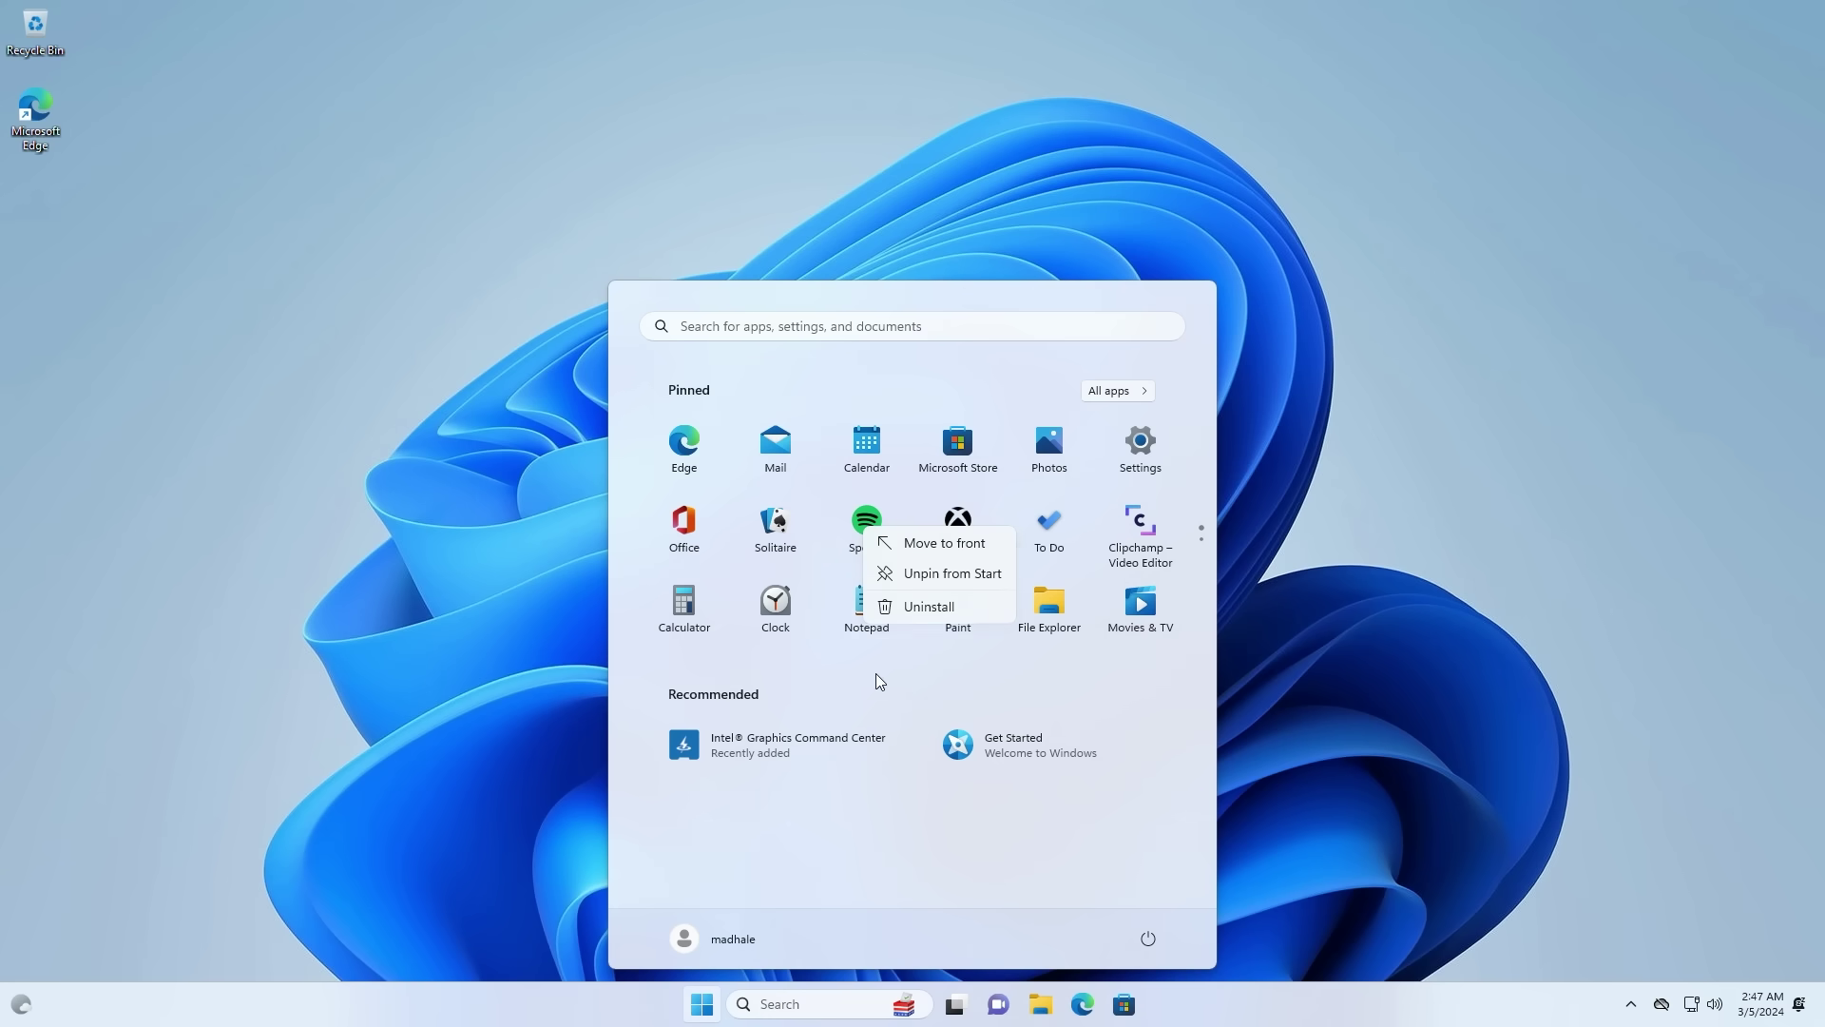
{"action": "left_click", "coordinate": [927, 607]}
{"action": "left_click", "coordinate": [851, 688]}
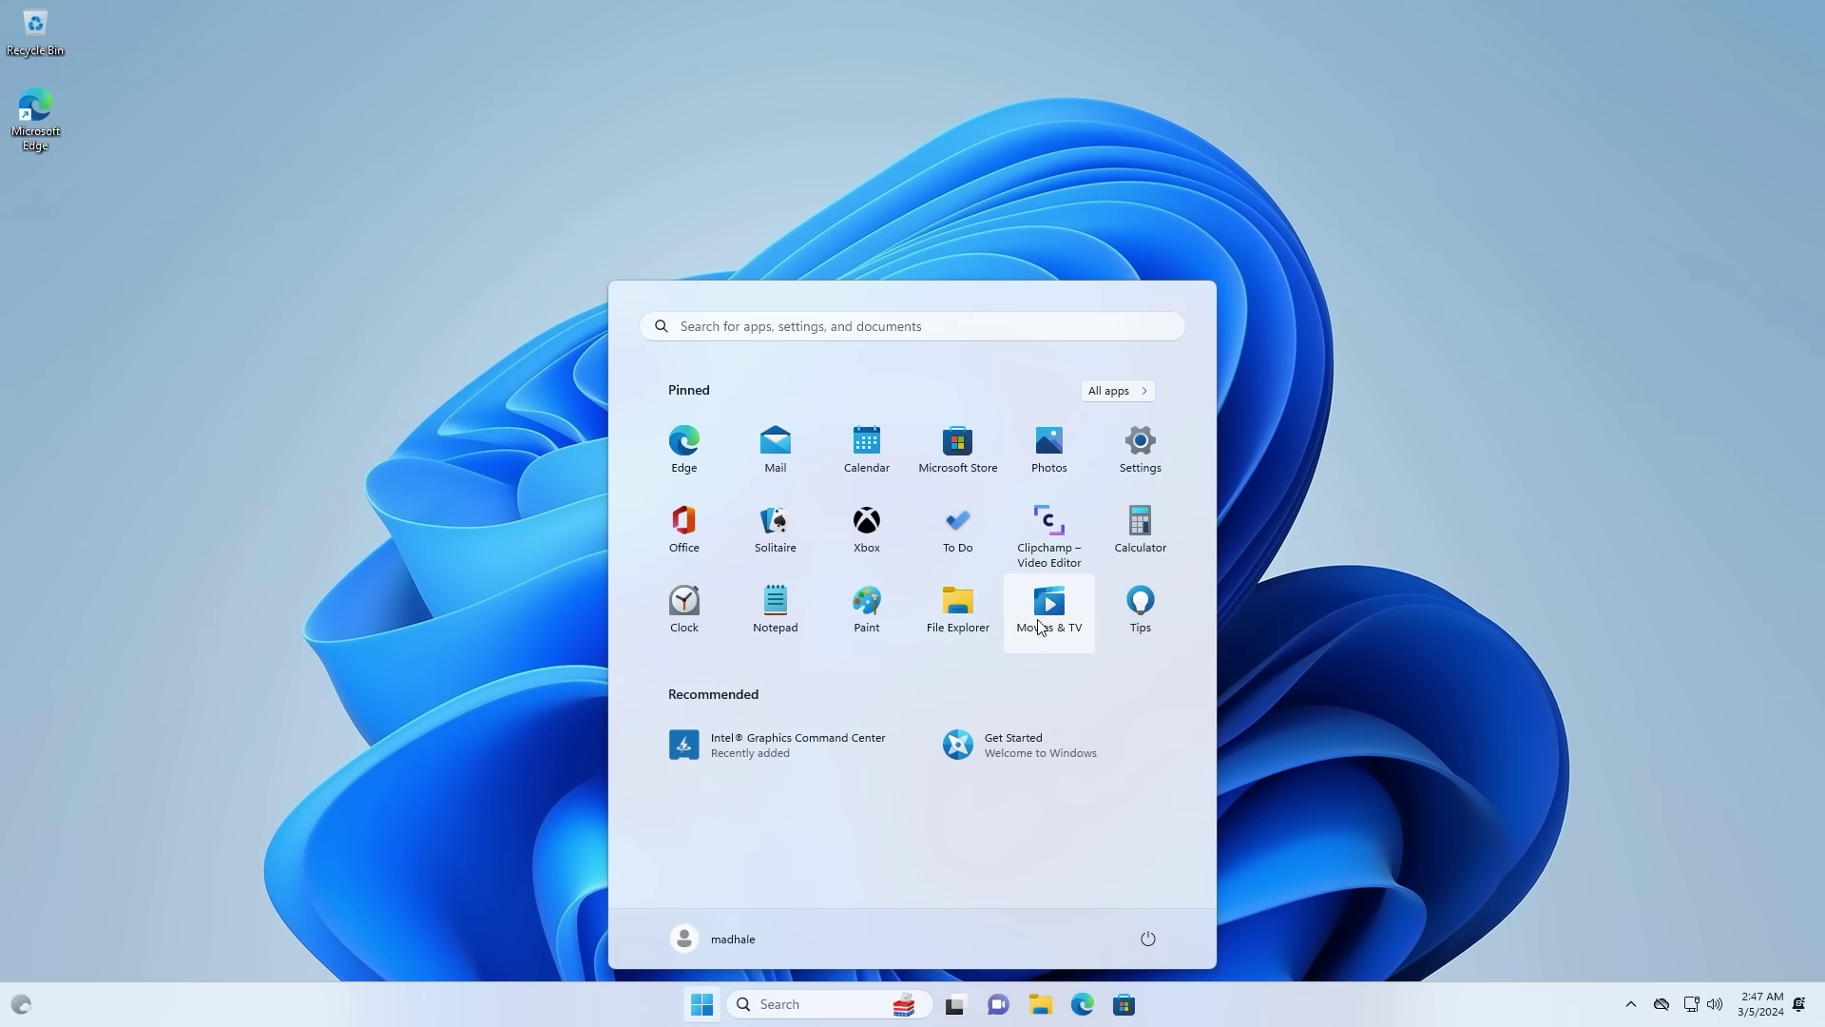
Step: Uninstall Movies & TV, then start uninstalling Clipchamp – Video Editor
{"action": "right_click", "coordinate": [1043, 624]}
{"action": "left_click", "coordinate": [1098, 761]}
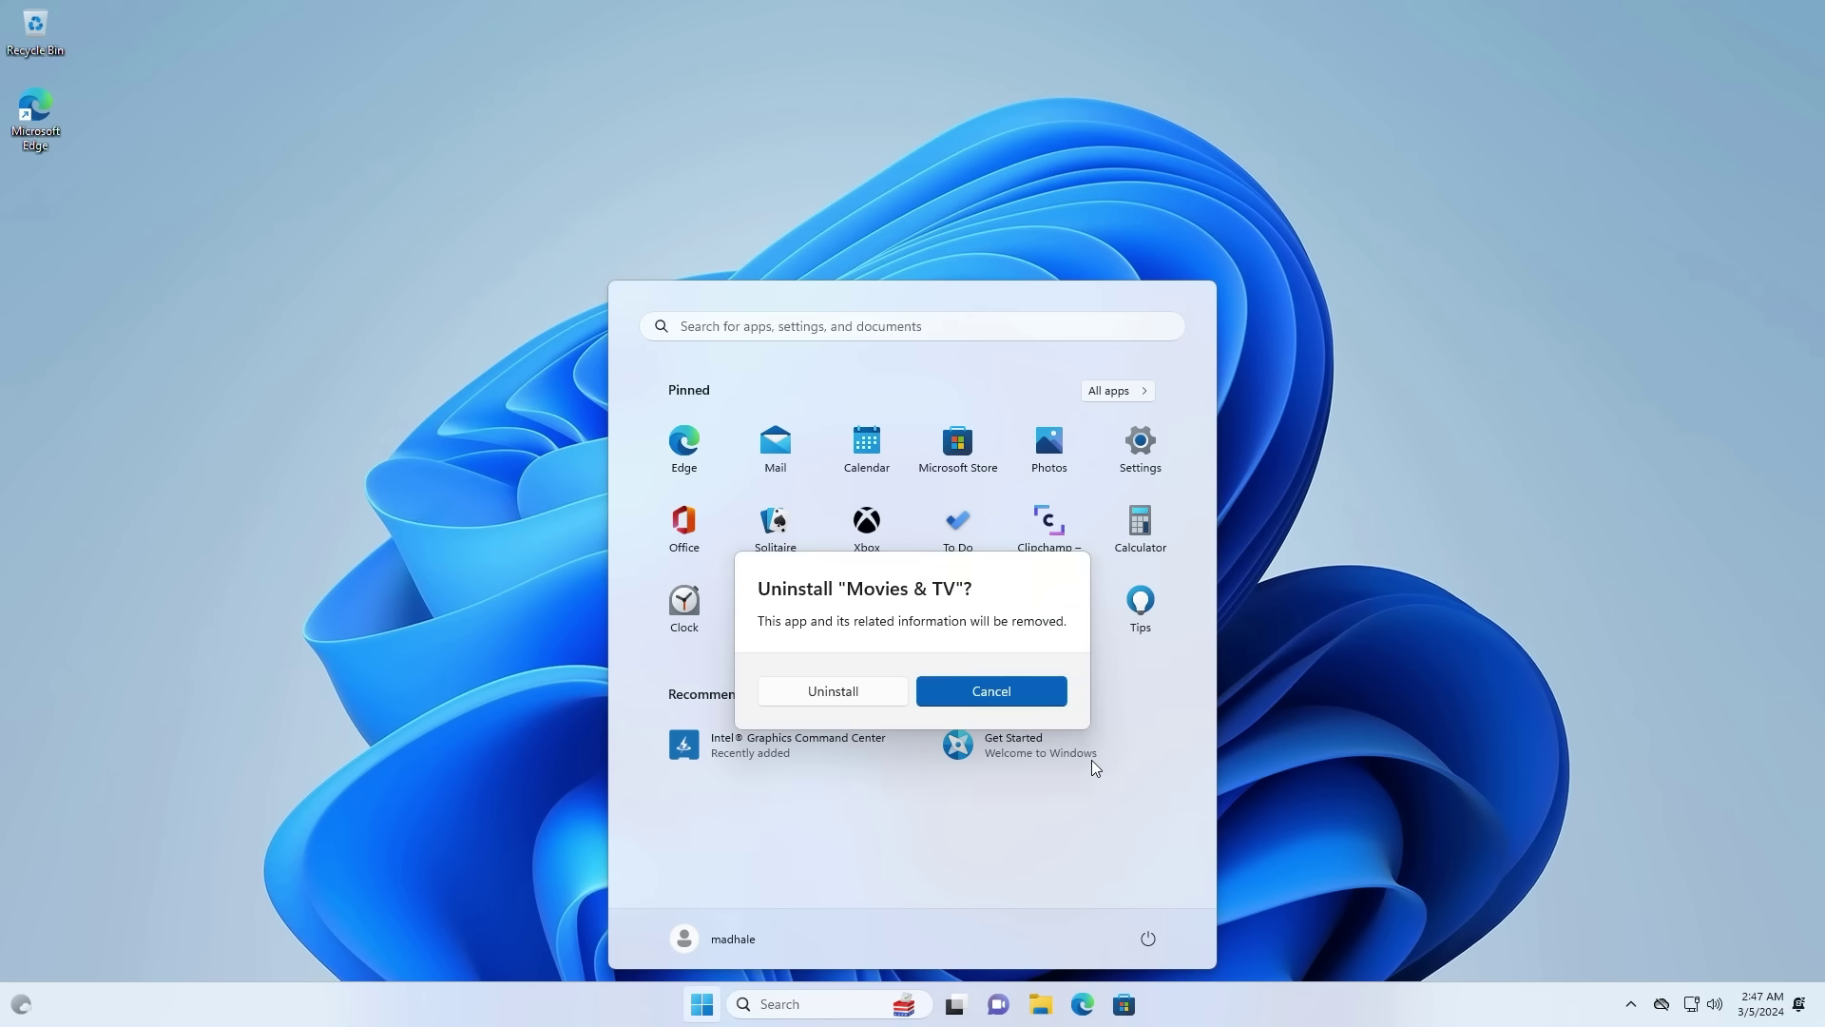
{"action": "left_click", "coordinate": [797, 690]}
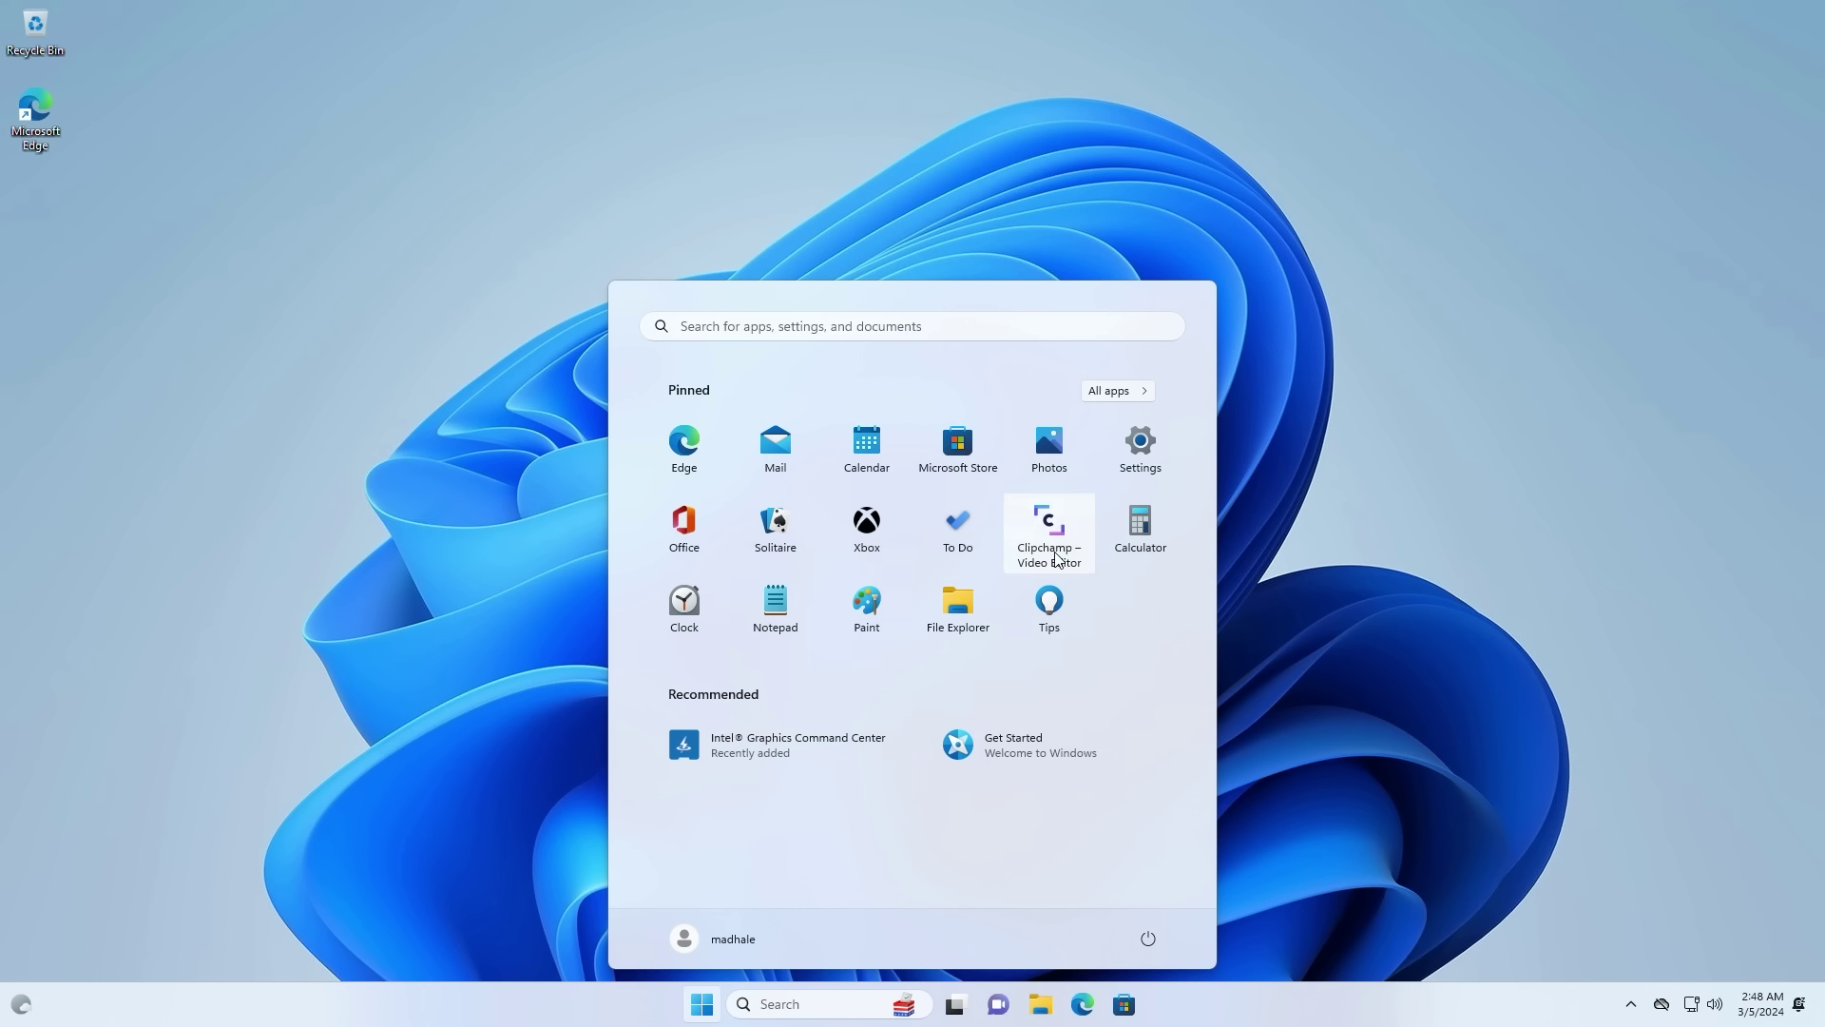
{"action": "right_click", "coordinate": [1062, 577]}
{"action": "left_click", "coordinate": [1095, 728]}
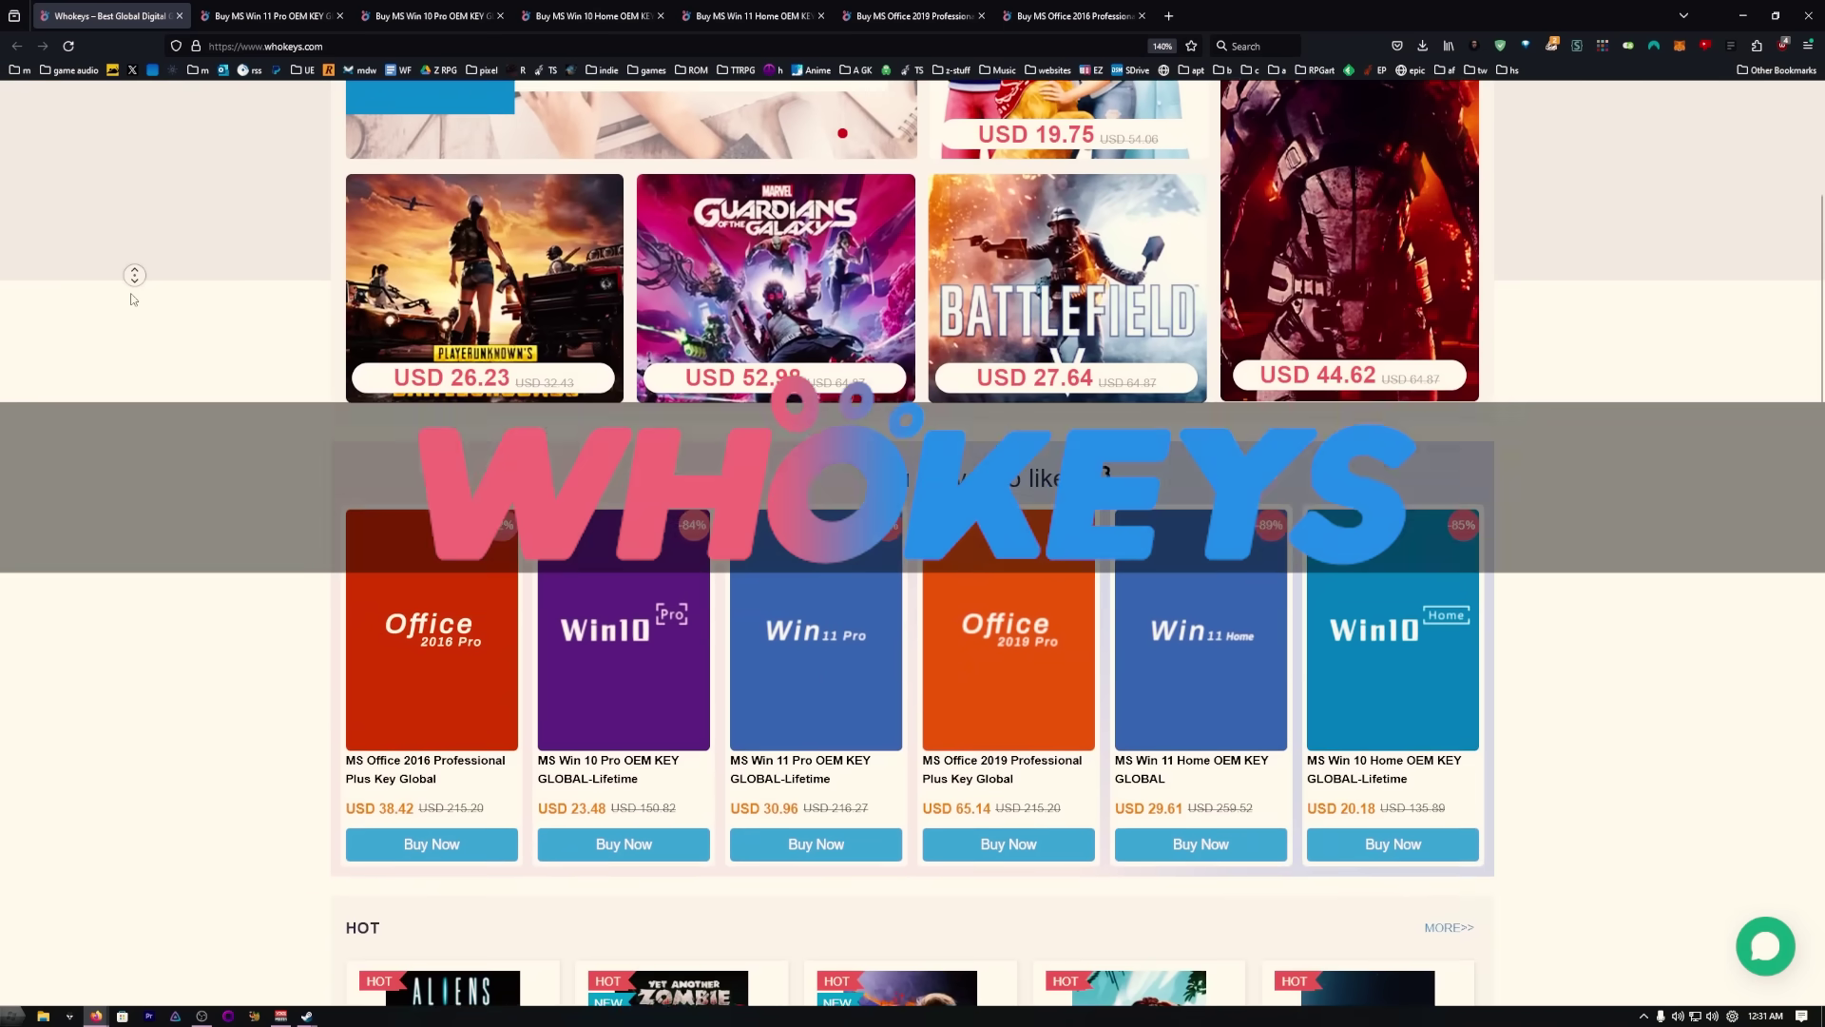
Step: Compare the Win 11 Pro and Win 10 Pro key pages, highlighting their prices
{"action": "middle_click", "coordinate": [132, 300]}
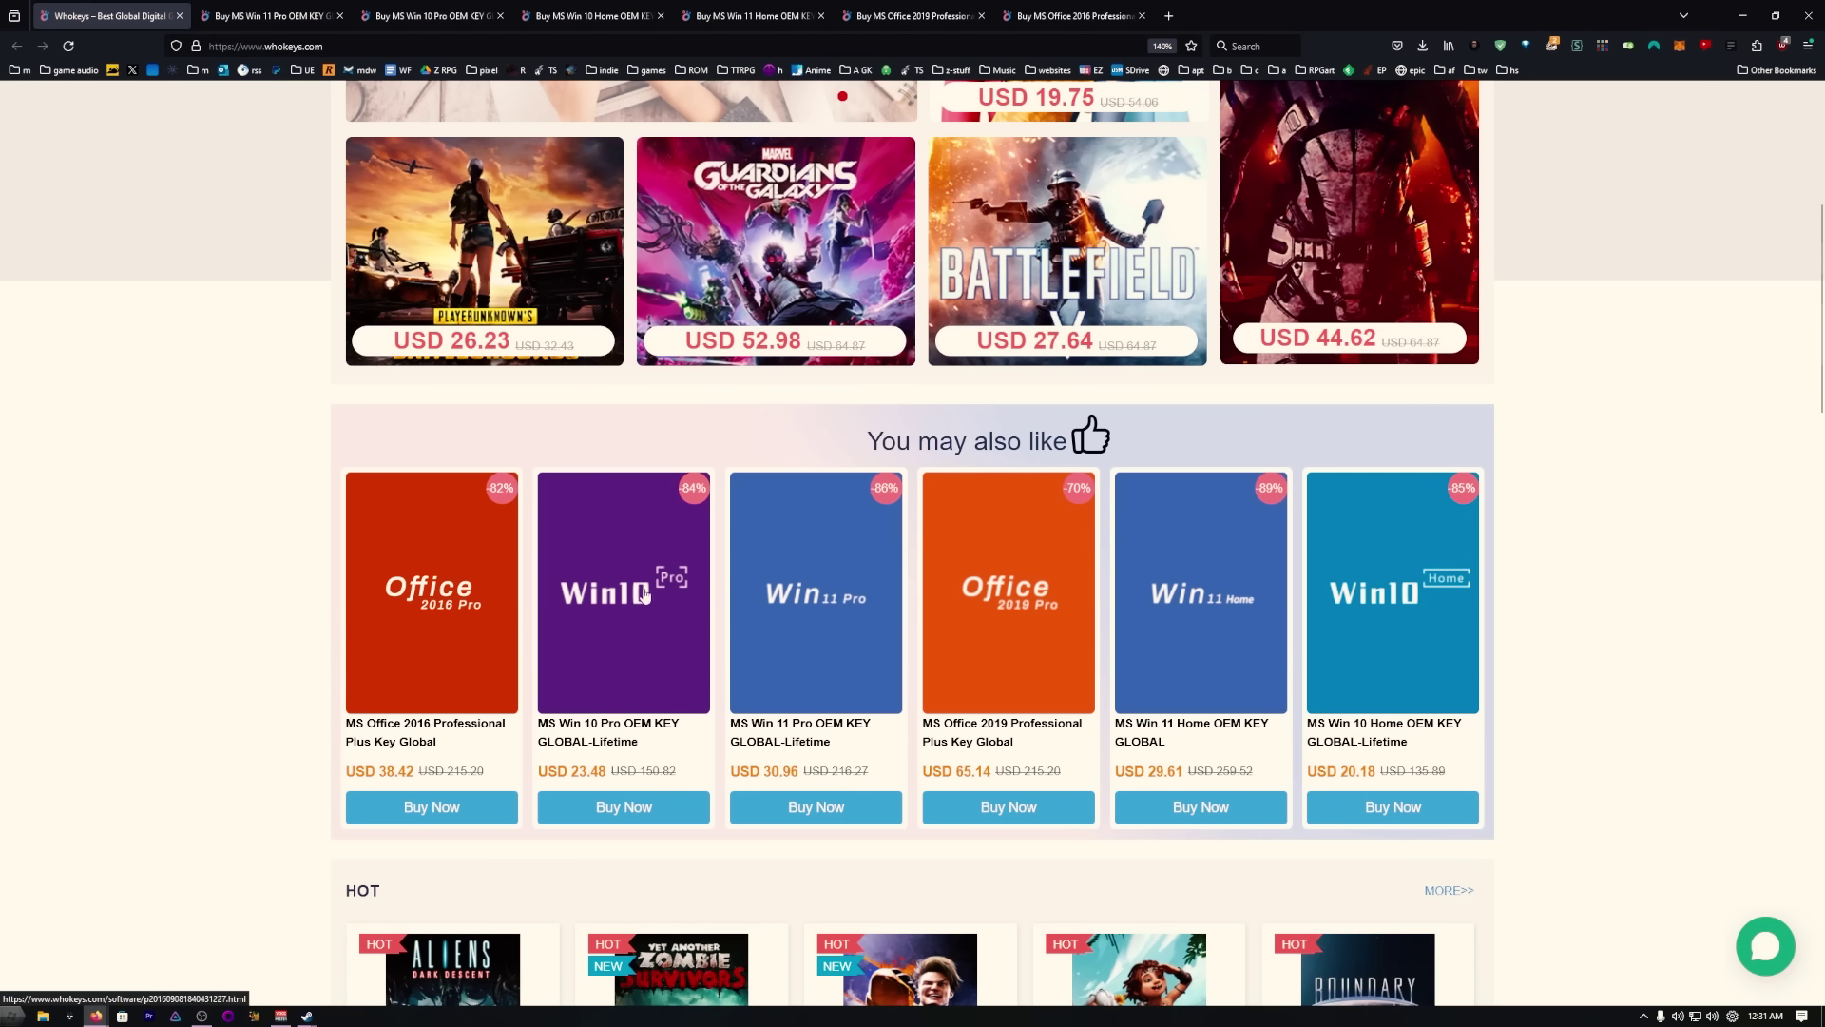
{"action": "left_click", "coordinate": [271, 16]}
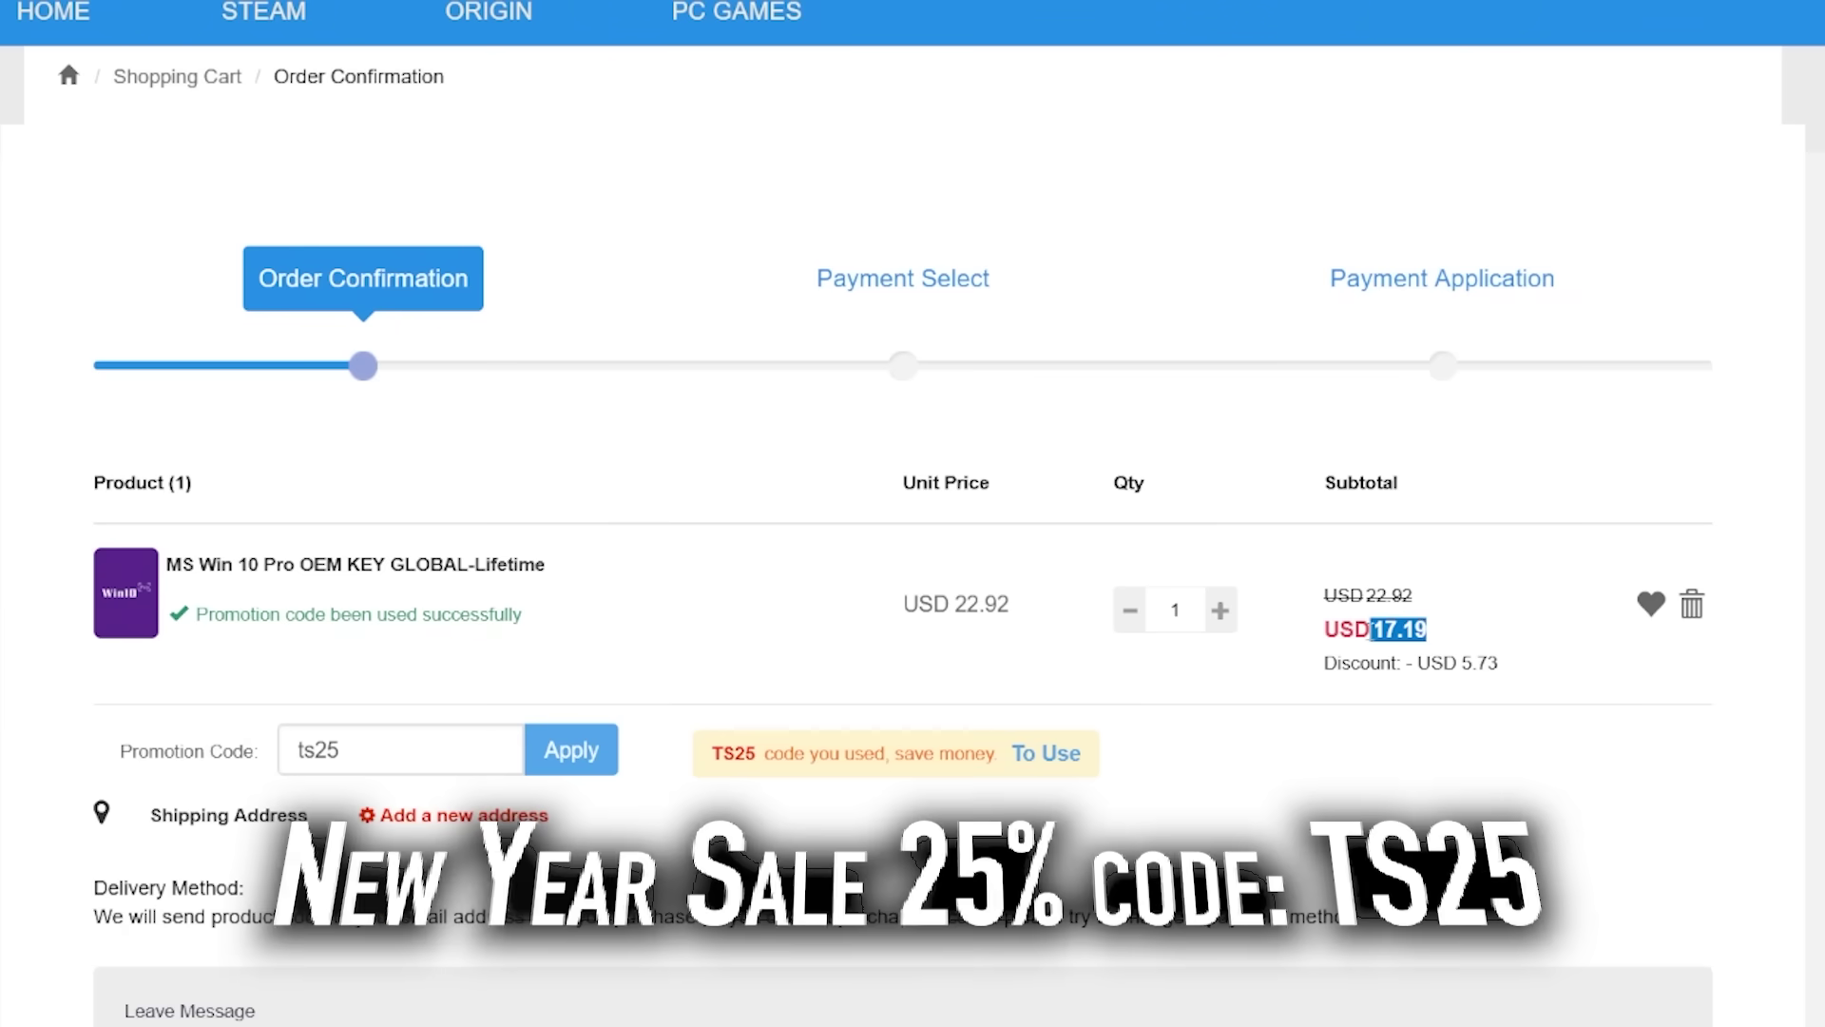
{"action": "left_click_drag", "start_coordinate": [1360, 631], "coordinate": [1335, 633]}
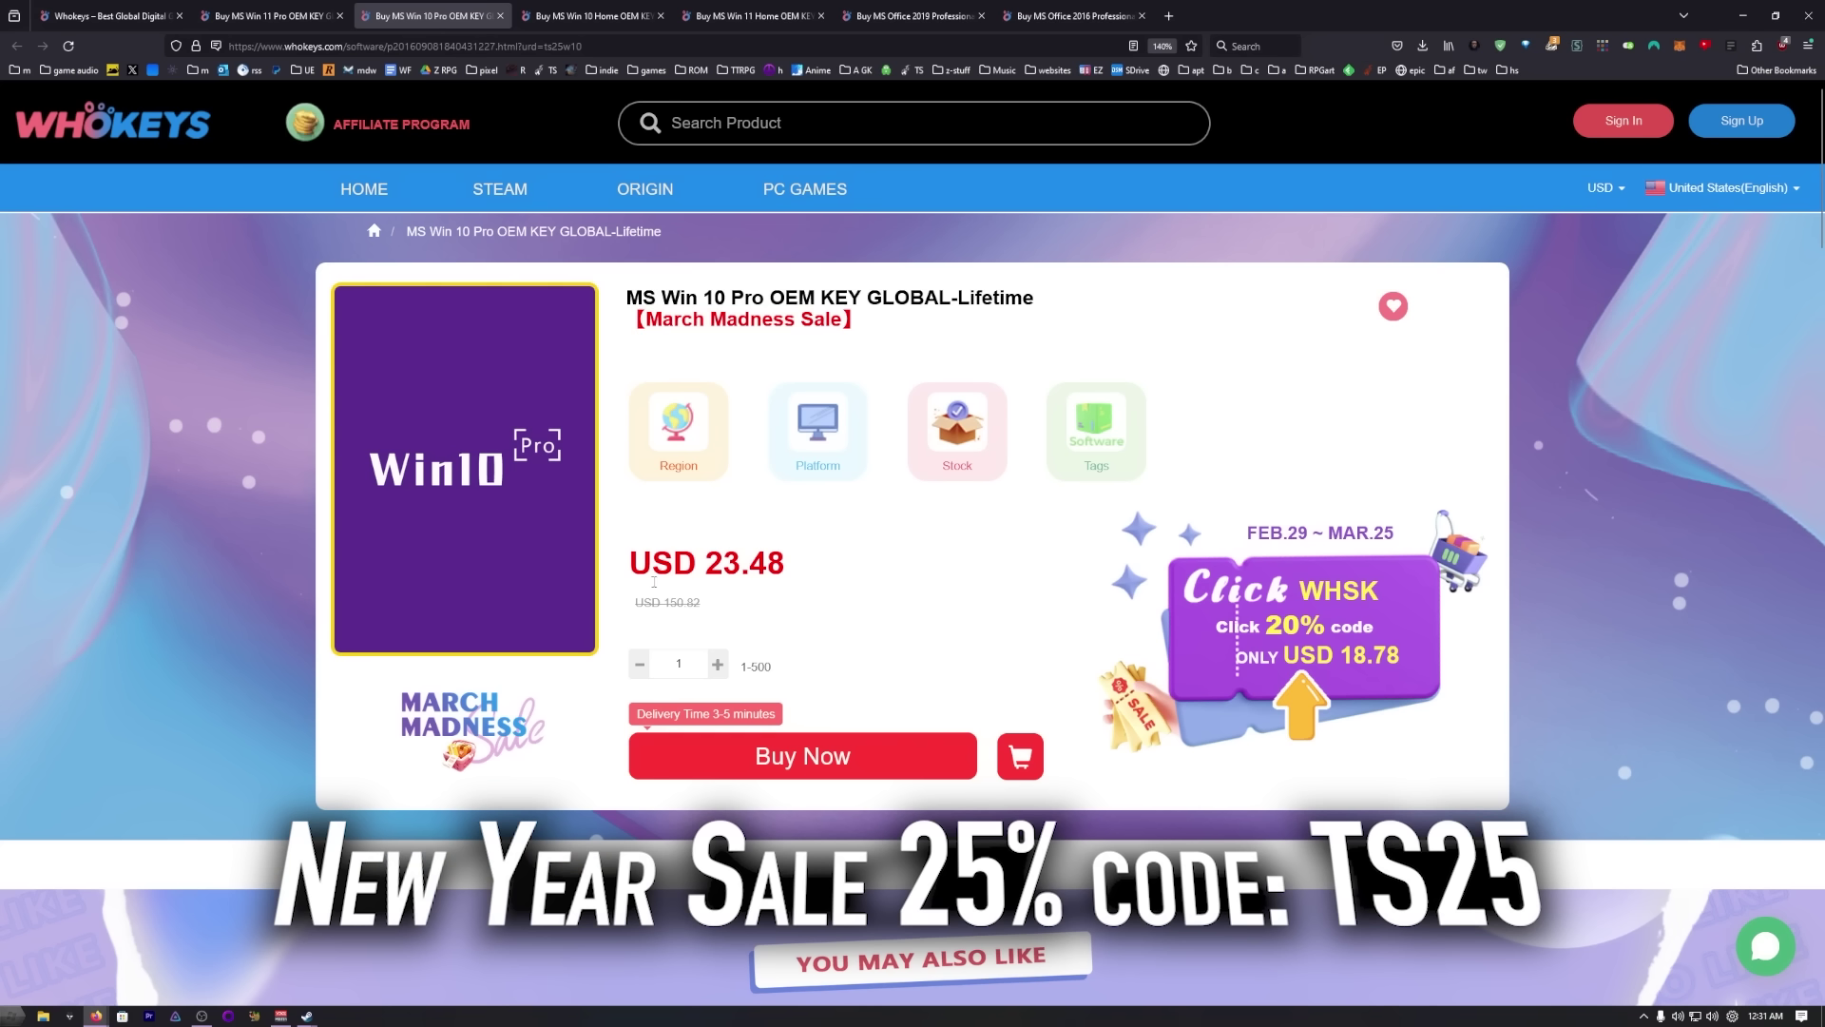
{"action": "double_click", "coordinate": [725, 561]}
{"action": "left_click", "coordinate": [275, 15]}
{"action": "left_click", "coordinate": [411, 7]}
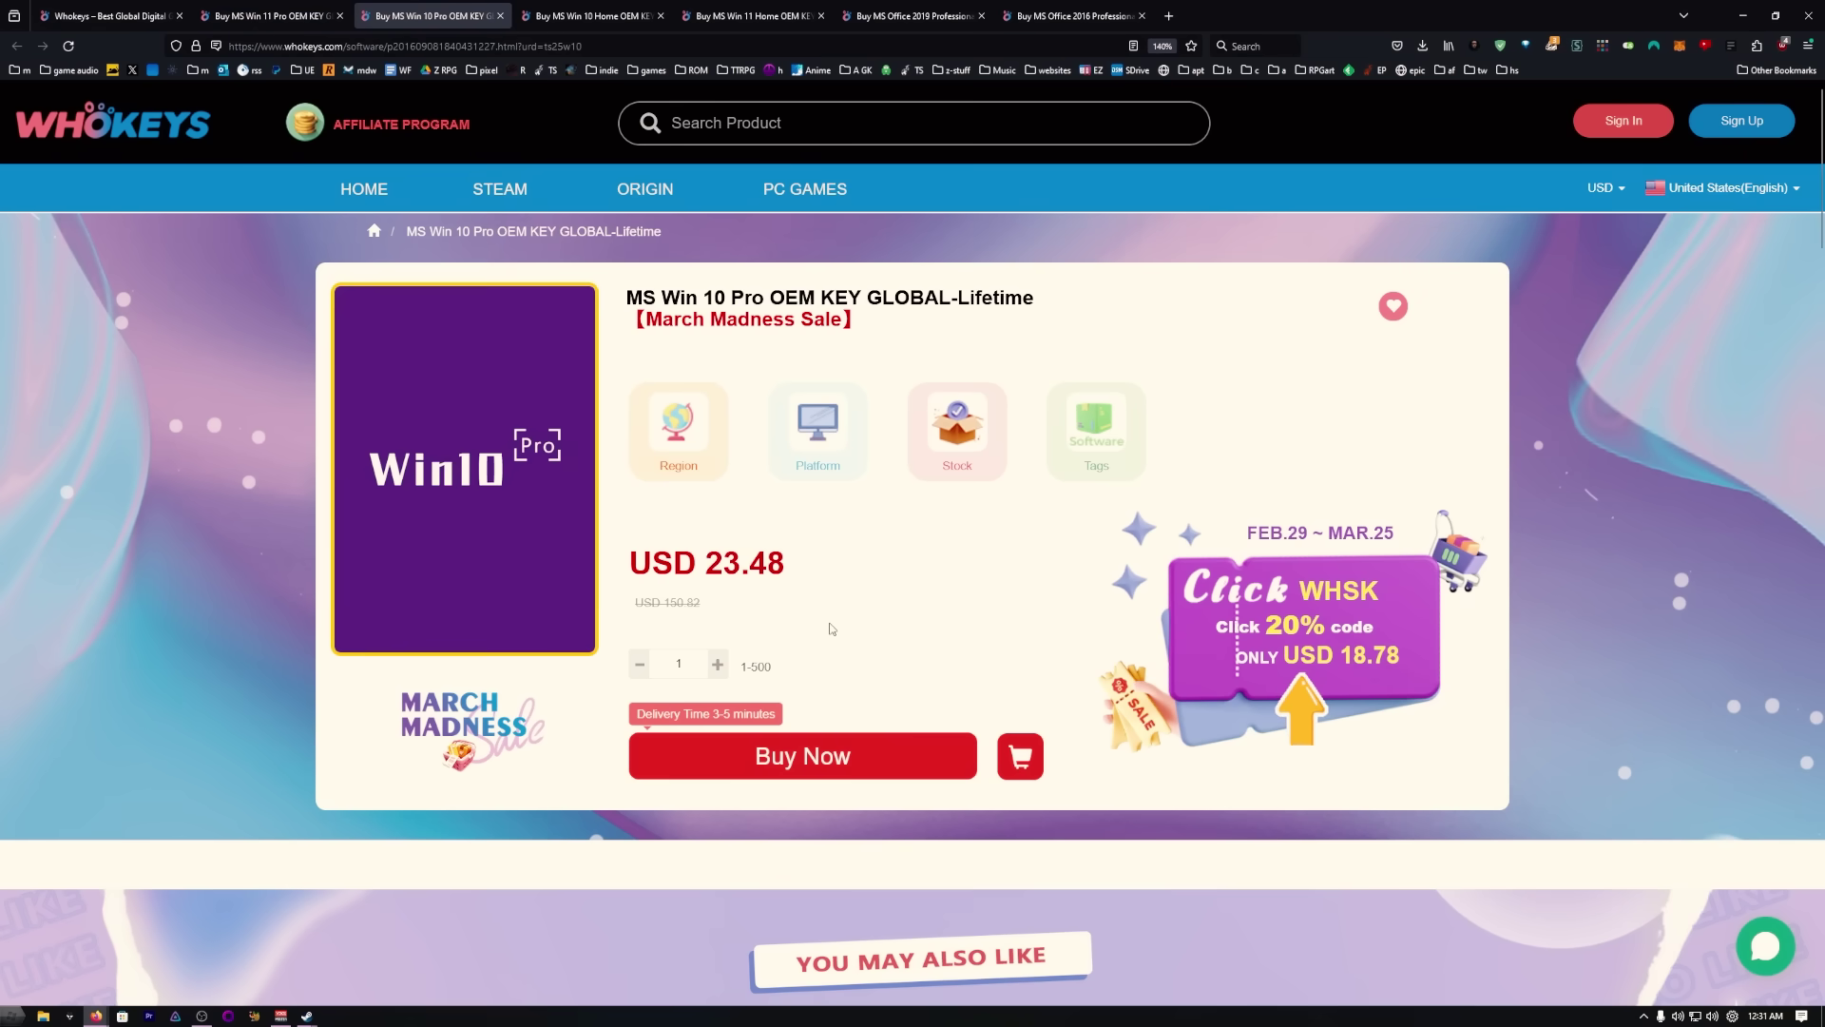
{"action": "left_click", "coordinate": [274, 15]}
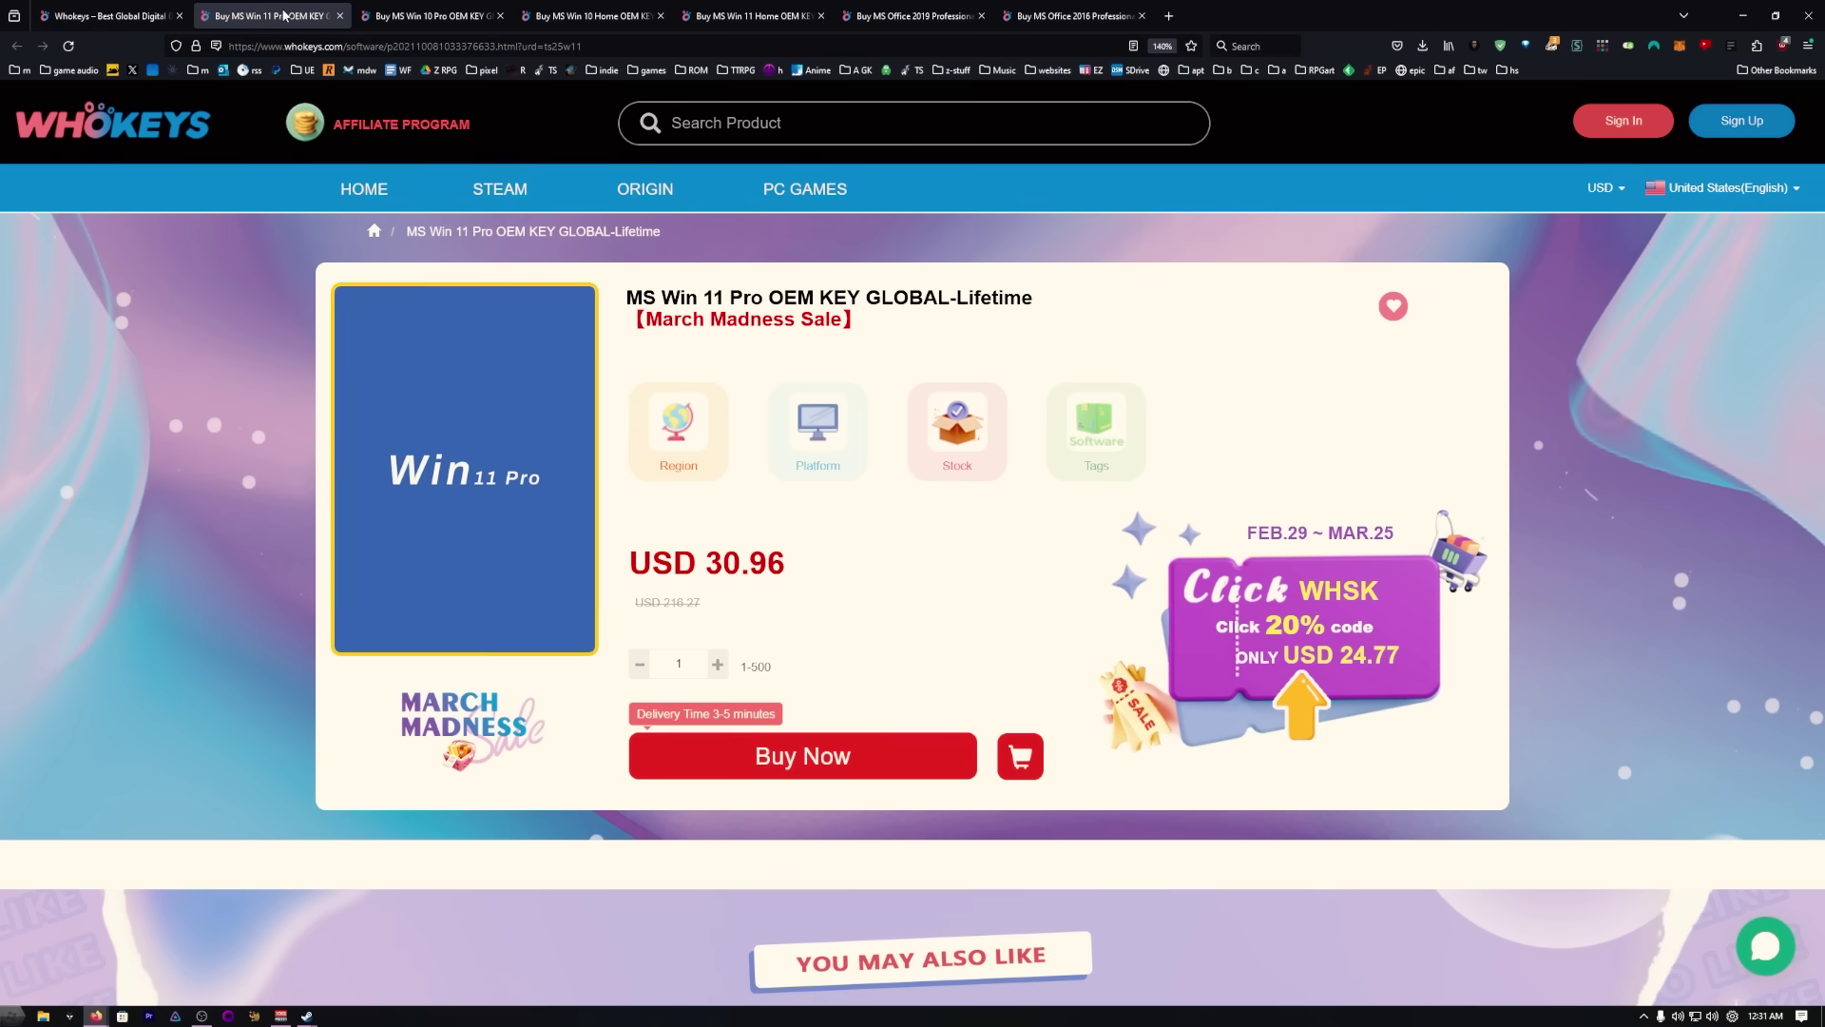
{"action": "left_click", "coordinate": [388, 8]}
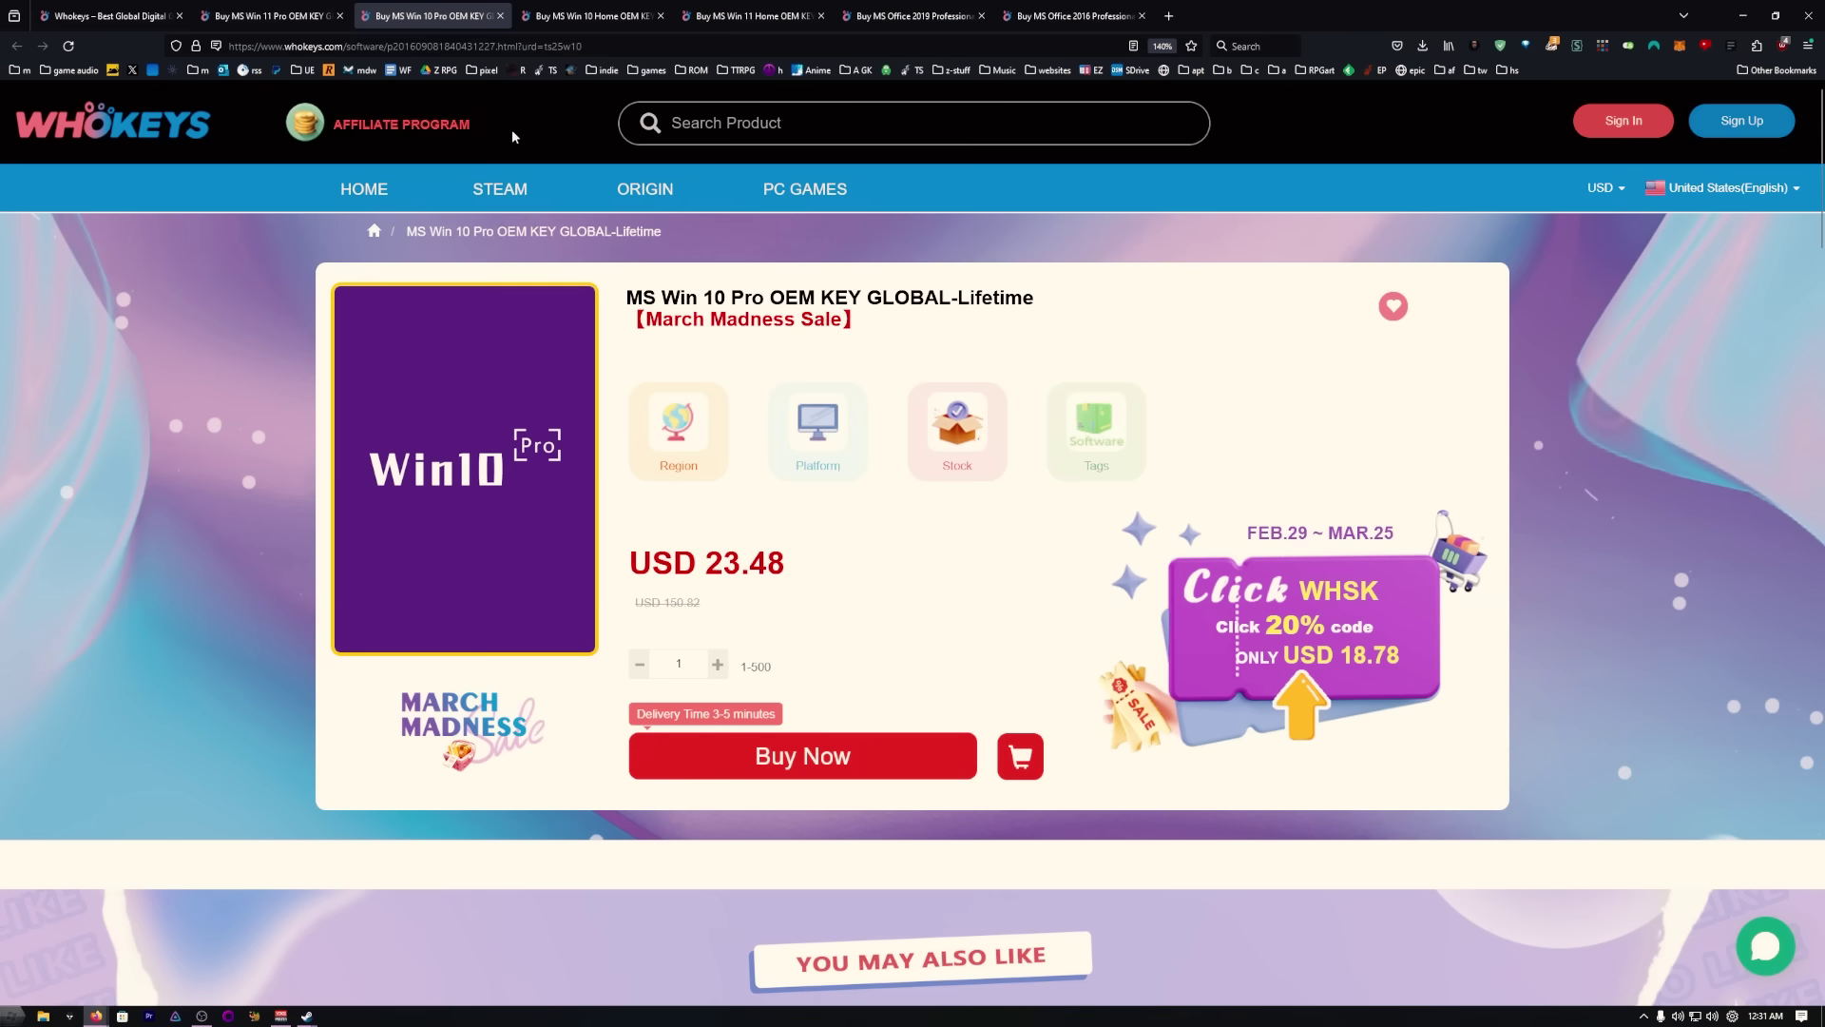
Step: Flip through the Win 10 Home and Win 11 Home pages, then Office 2019 and Office 2016
{"action": "left_click", "coordinate": [580, 9]}
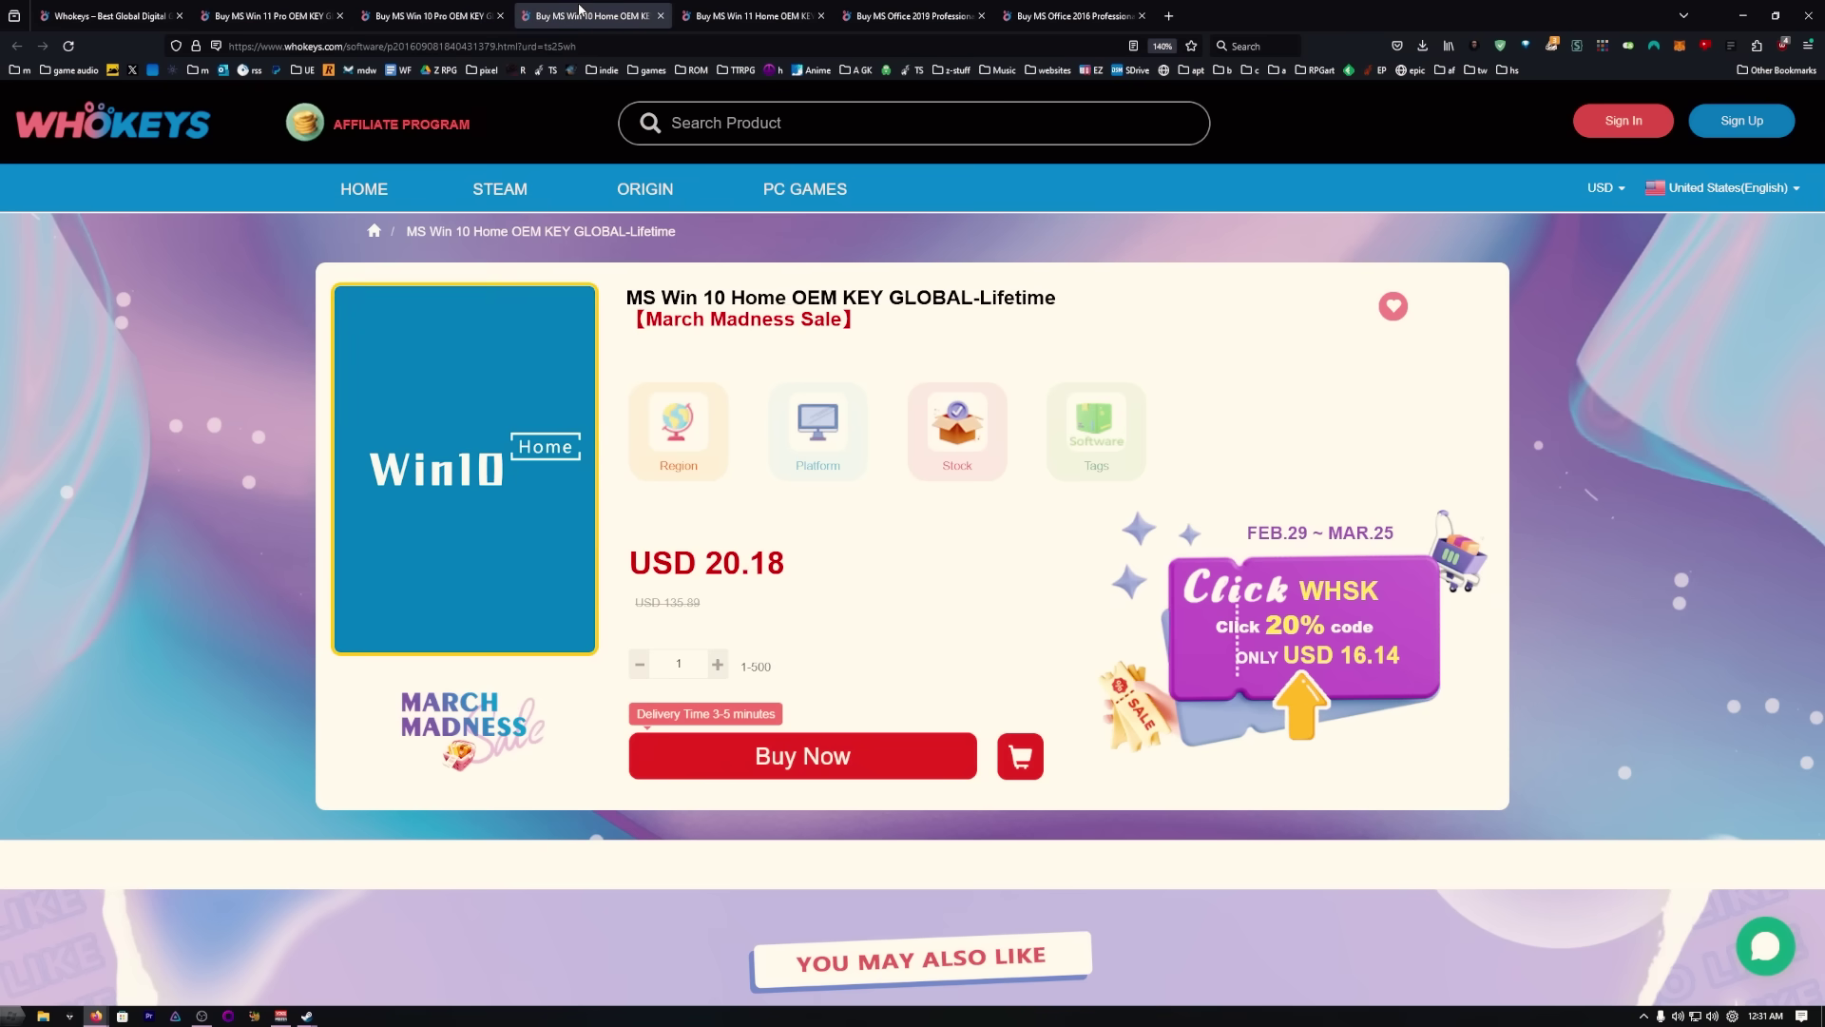
{"action": "left_click", "coordinate": [777, 12]}
{"action": "left_click", "coordinate": [589, 15]}
{"action": "left_click", "coordinate": [751, 16]}
{"action": "left_click", "coordinate": [465, 12]}
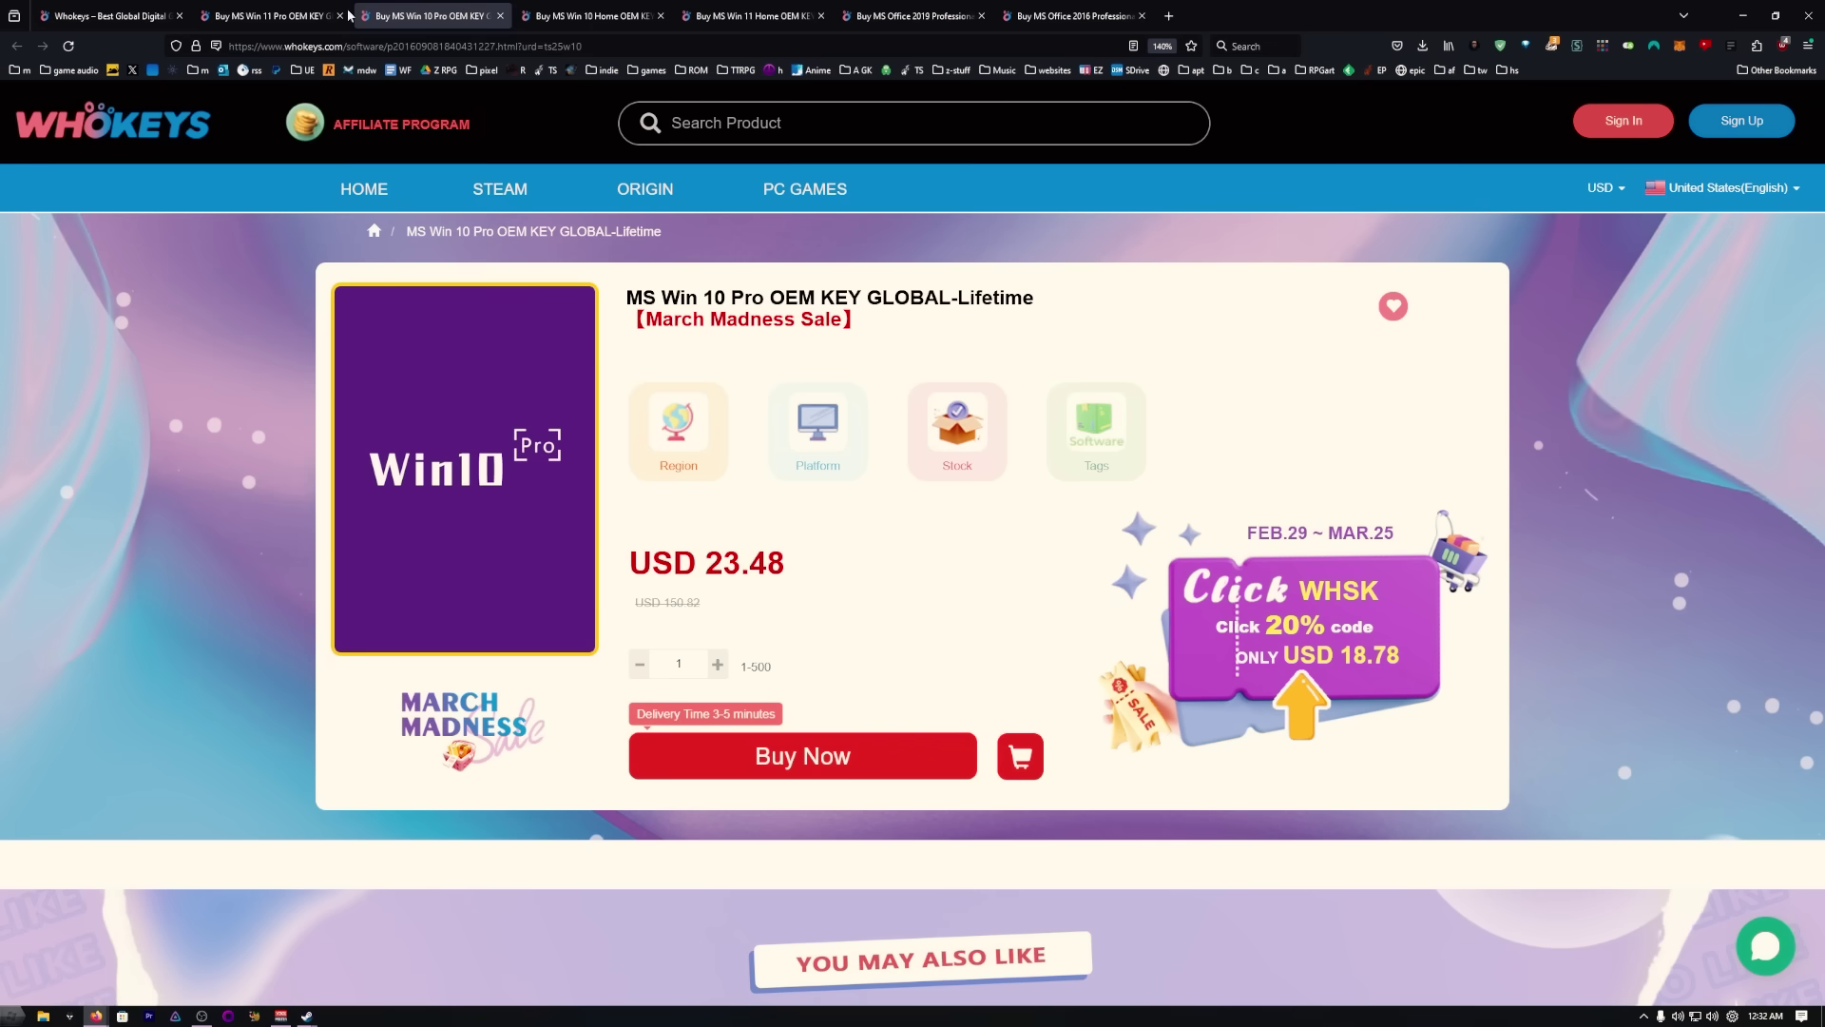
{"action": "left_click", "coordinate": [295, 8]}
{"action": "left_click", "coordinate": [913, 16]}
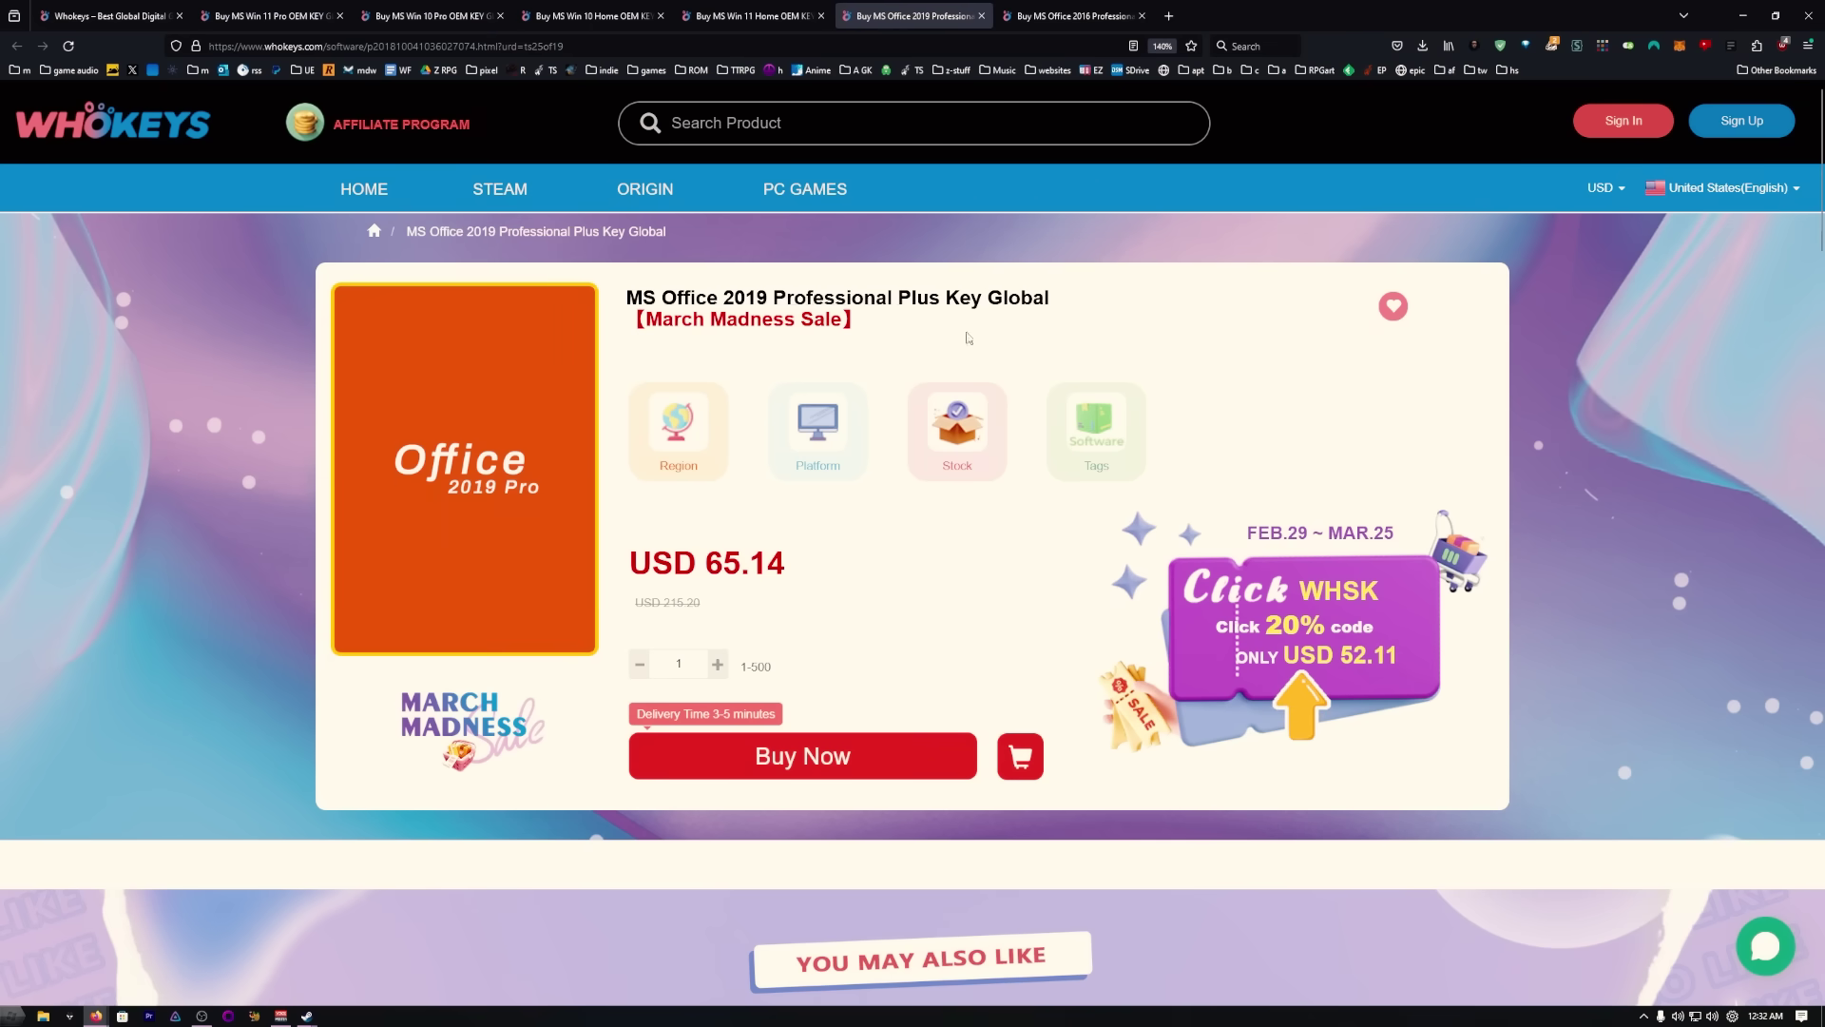
{"action": "left_click", "coordinate": [1074, 16]}
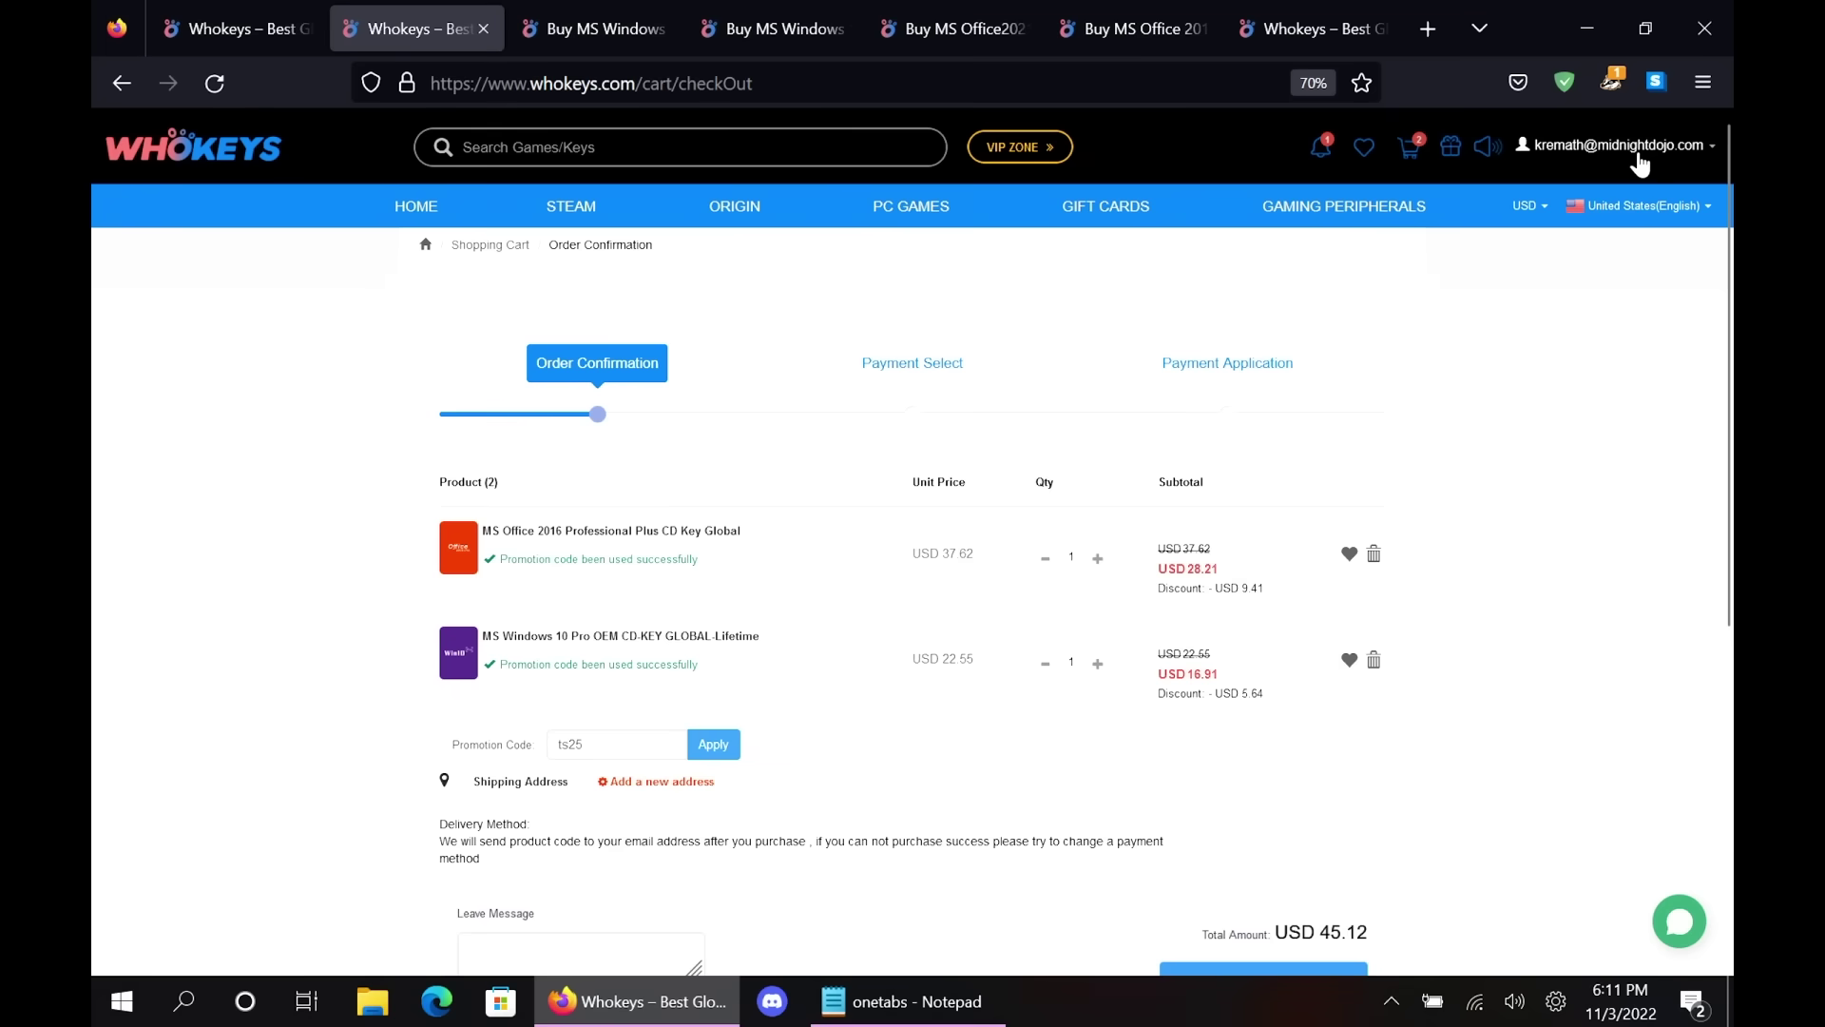
Step: Reveal the product key for the purchased Windows 10 Pro order in Whokeys' User Center
{"action": "mouse_move", "coordinate": [1616, 147]}
{"action": "left_click", "coordinate": [1603, 202]}
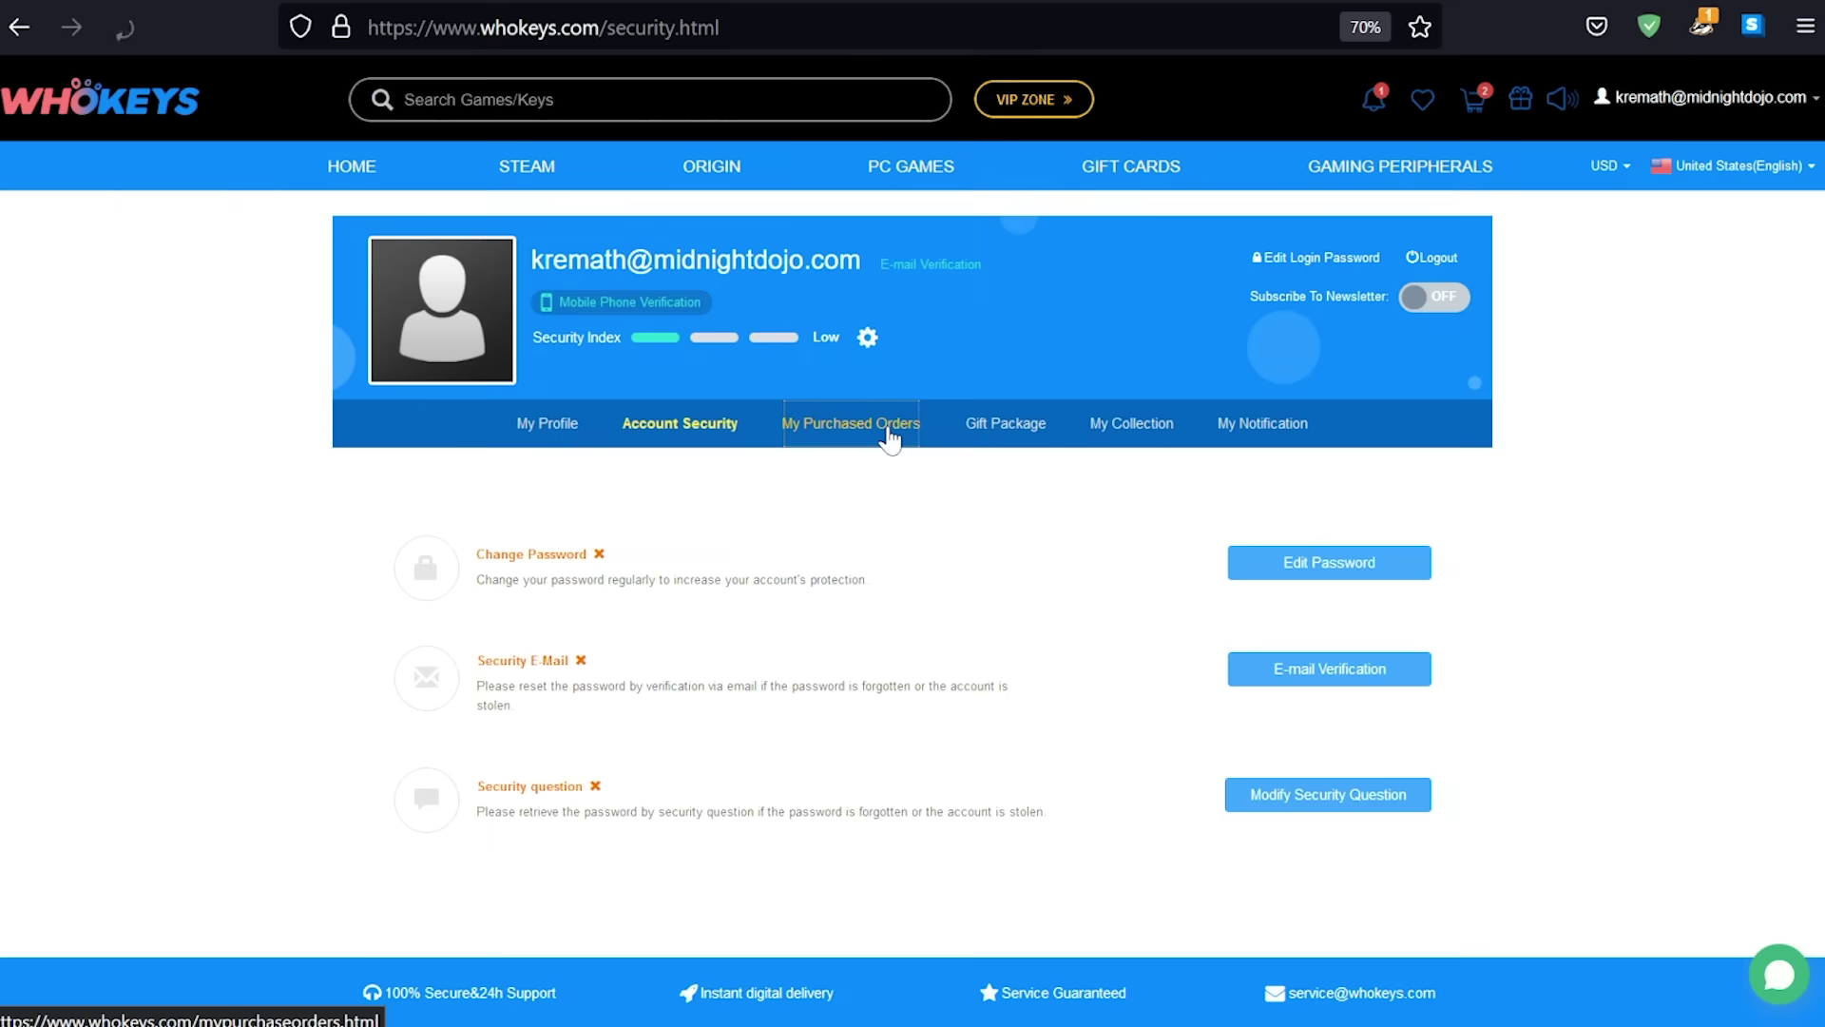
{"action": "left_click", "coordinate": [882, 424]}
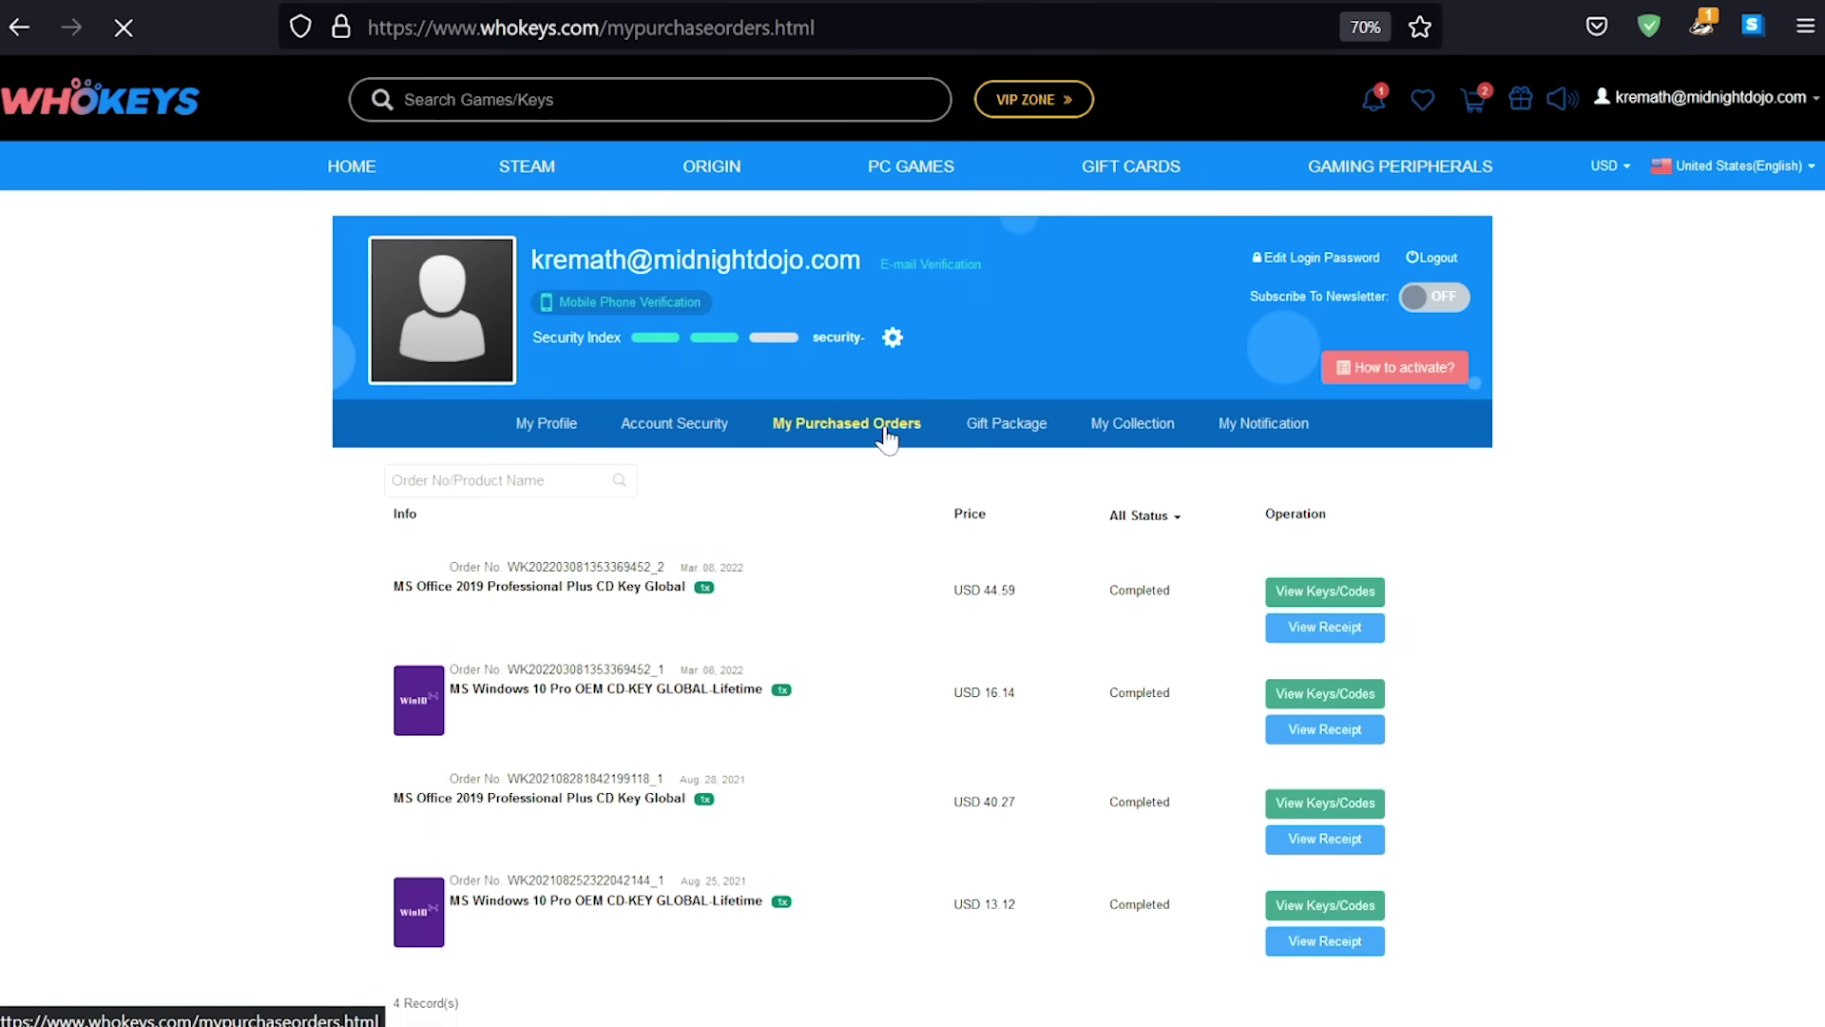
{"action": "left_click", "coordinate": [1295, 702]}
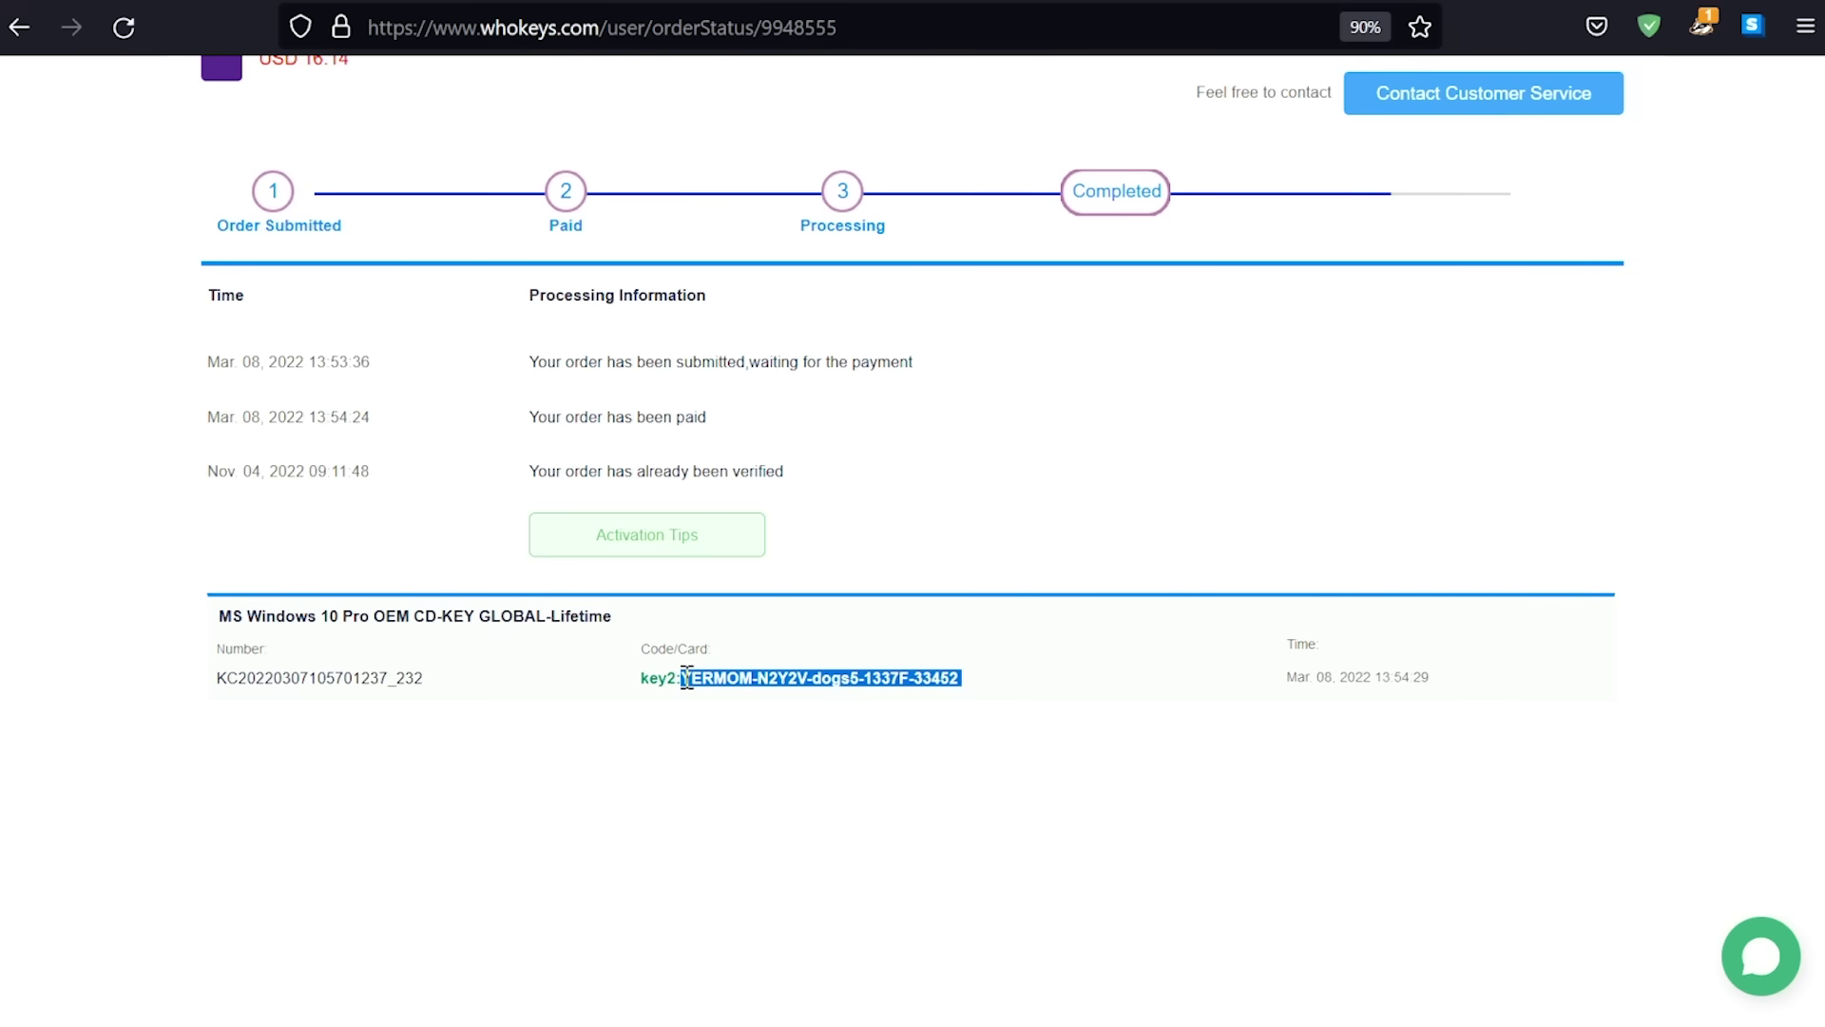
Step: Search 'act' from Start to bring up Windows Activation settings
{"action": "key", "text": "super"}
{"action": "type", "text": "act"}
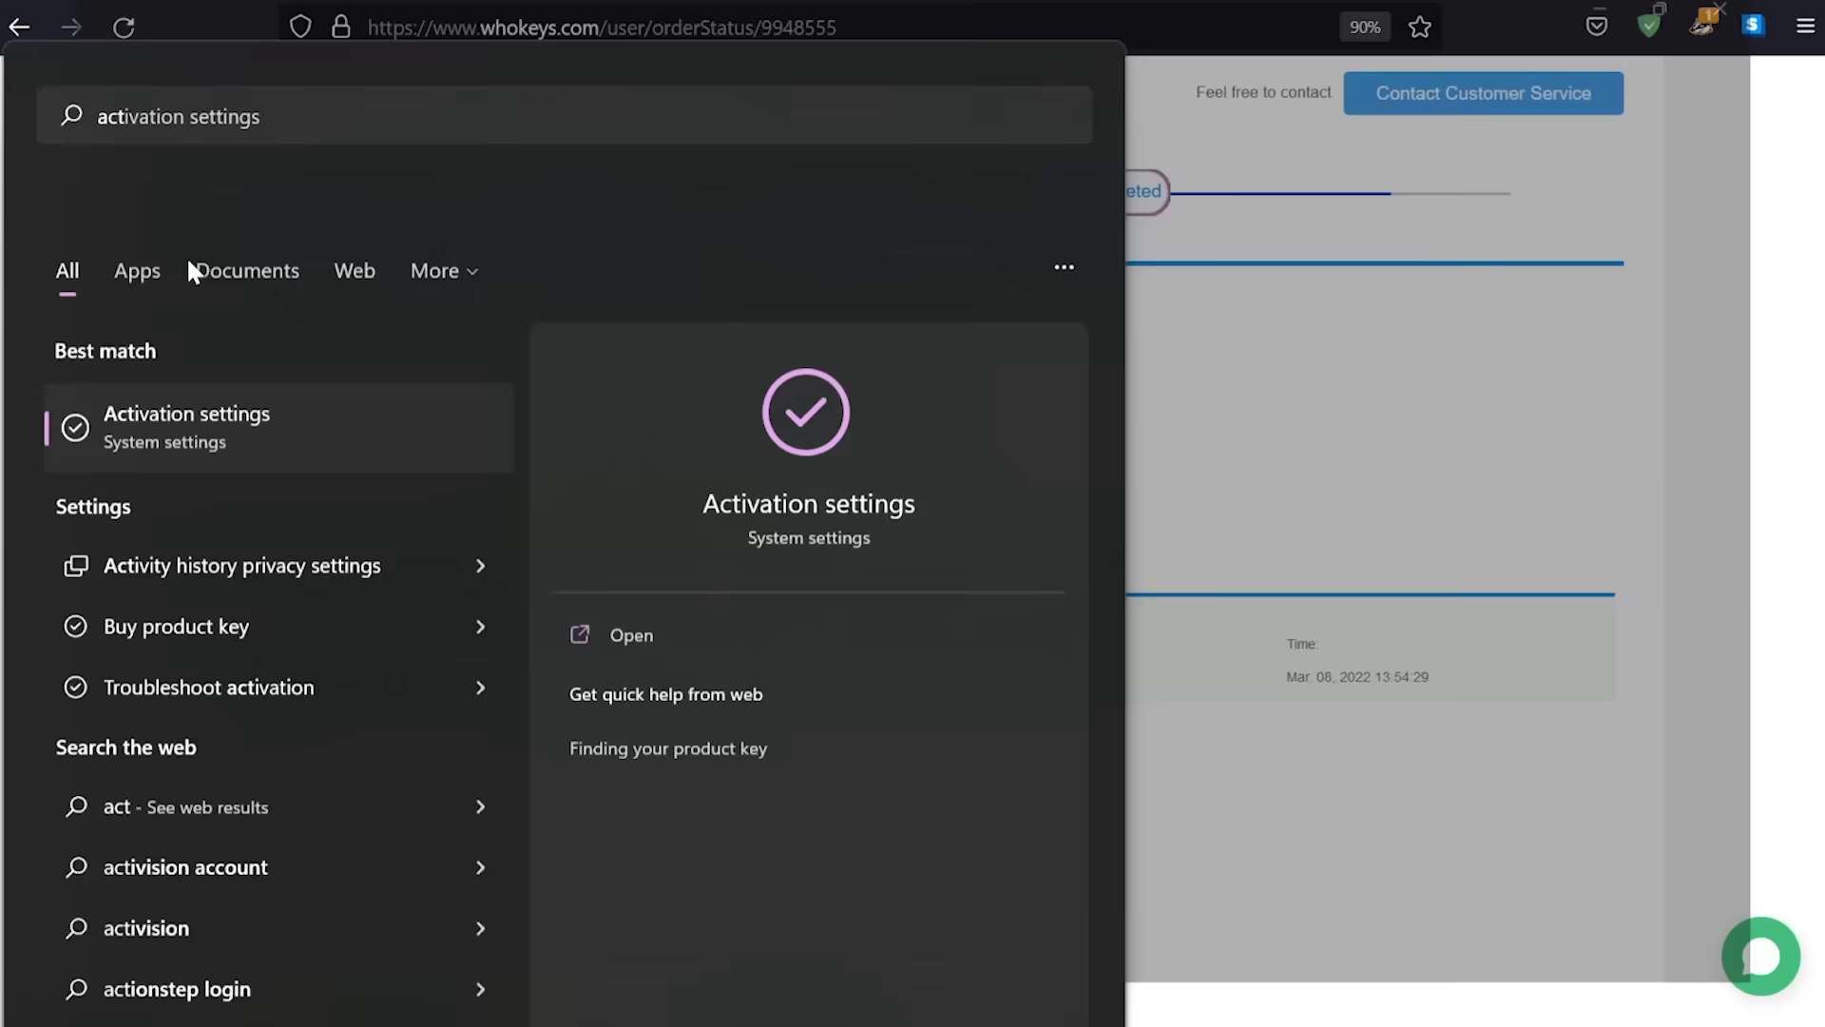
{"action": "key", "text": "Return"}
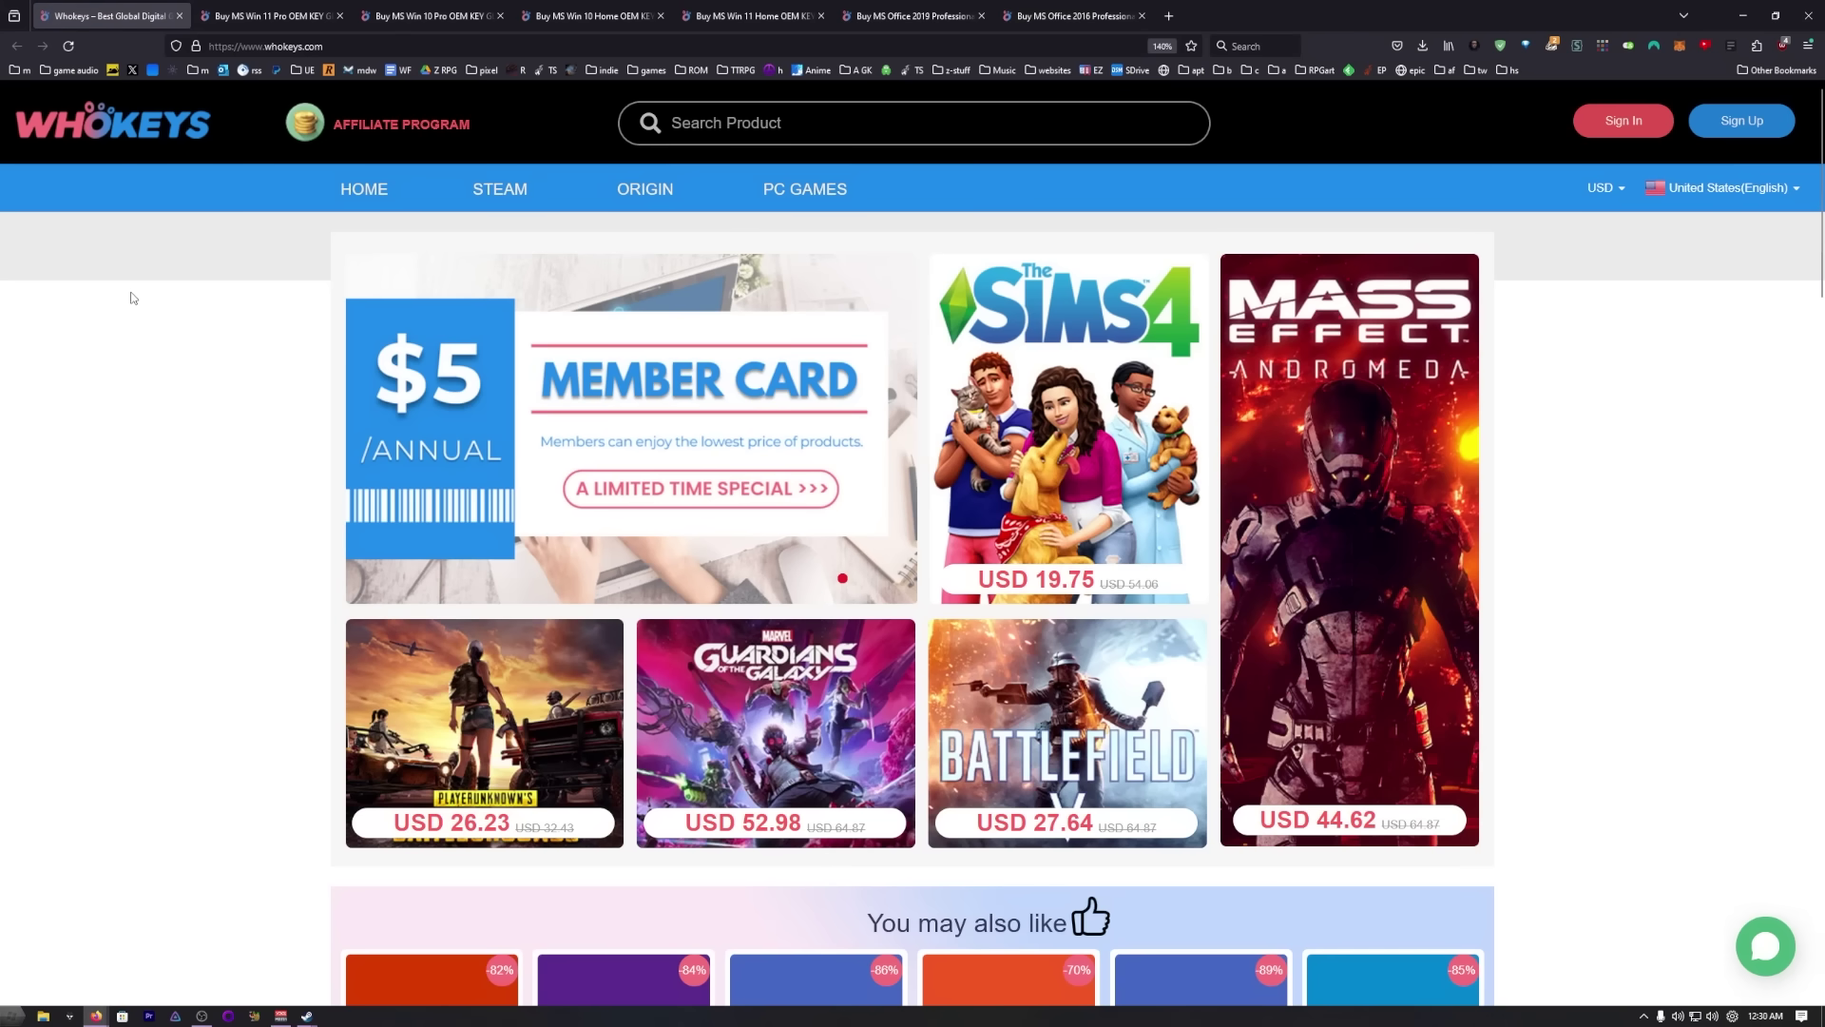
Step: Go to the Open-Shell-Menu GitHub releases and scroll to the 4.4.191 assets
{"action": "middle_click", "coordinate": [134, 276]}
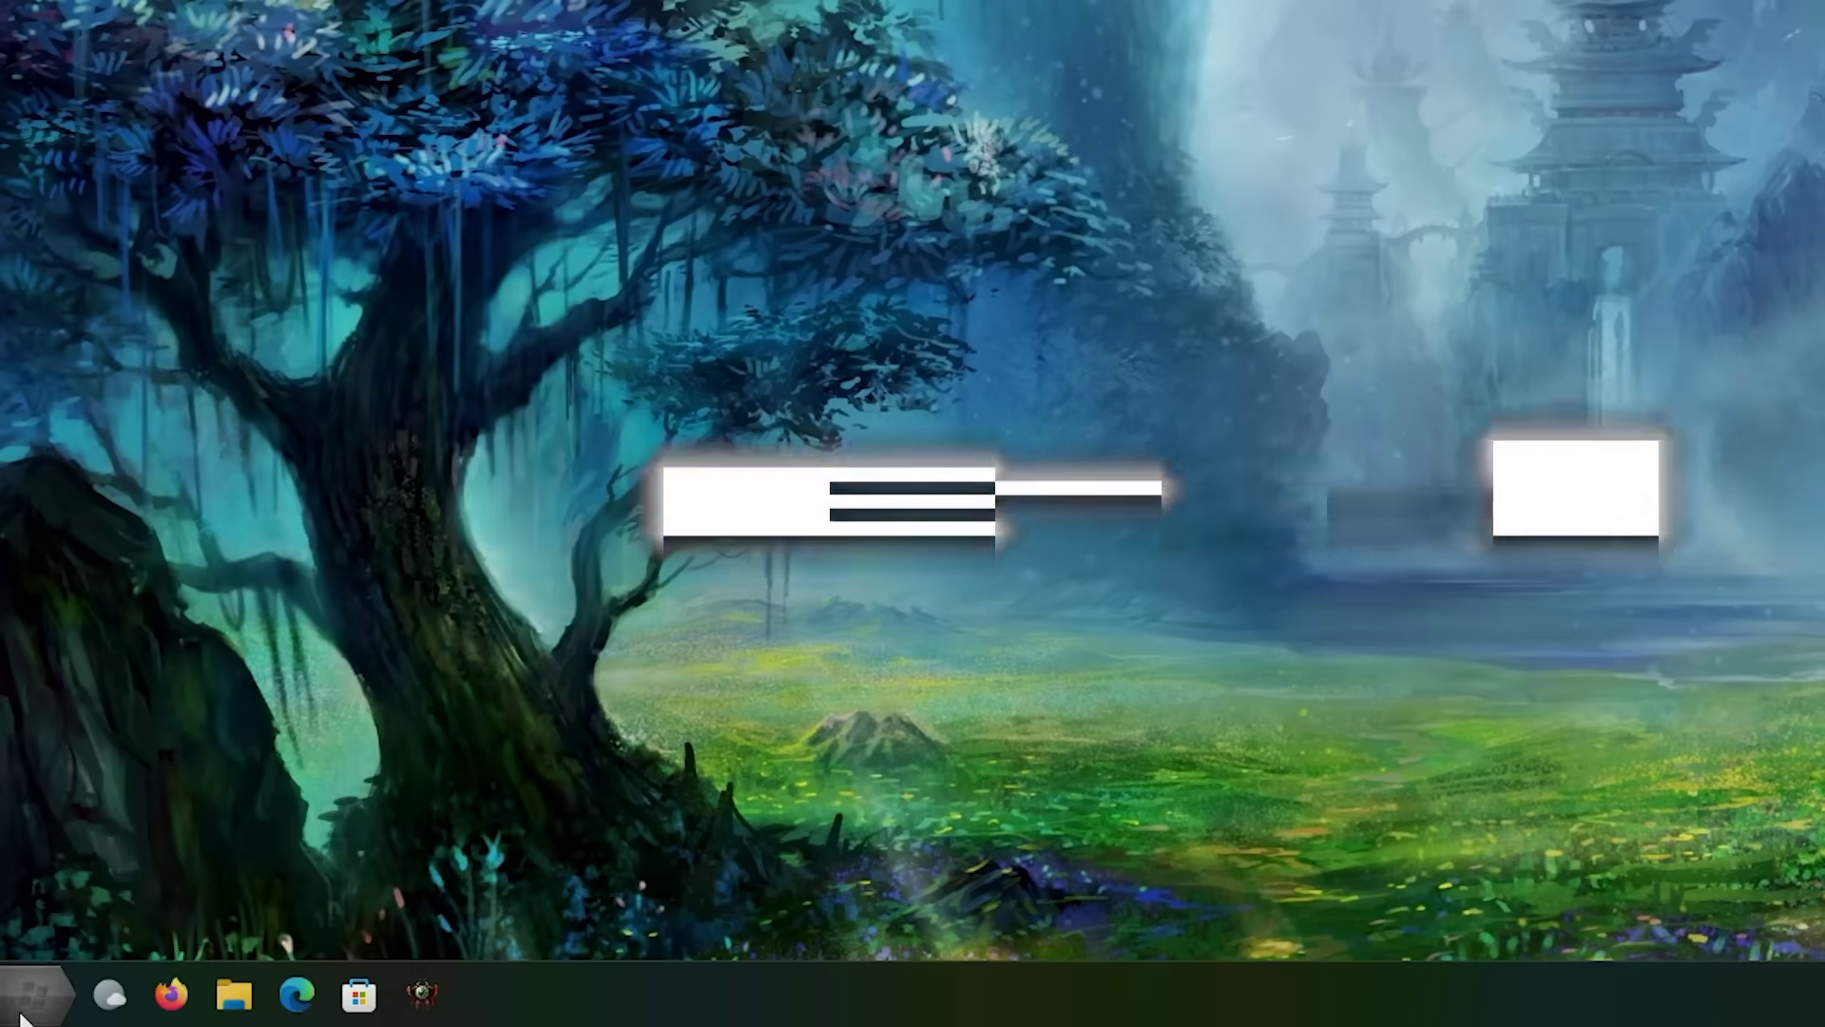
{"action": "left_click", "coordinate": [28, 998]}
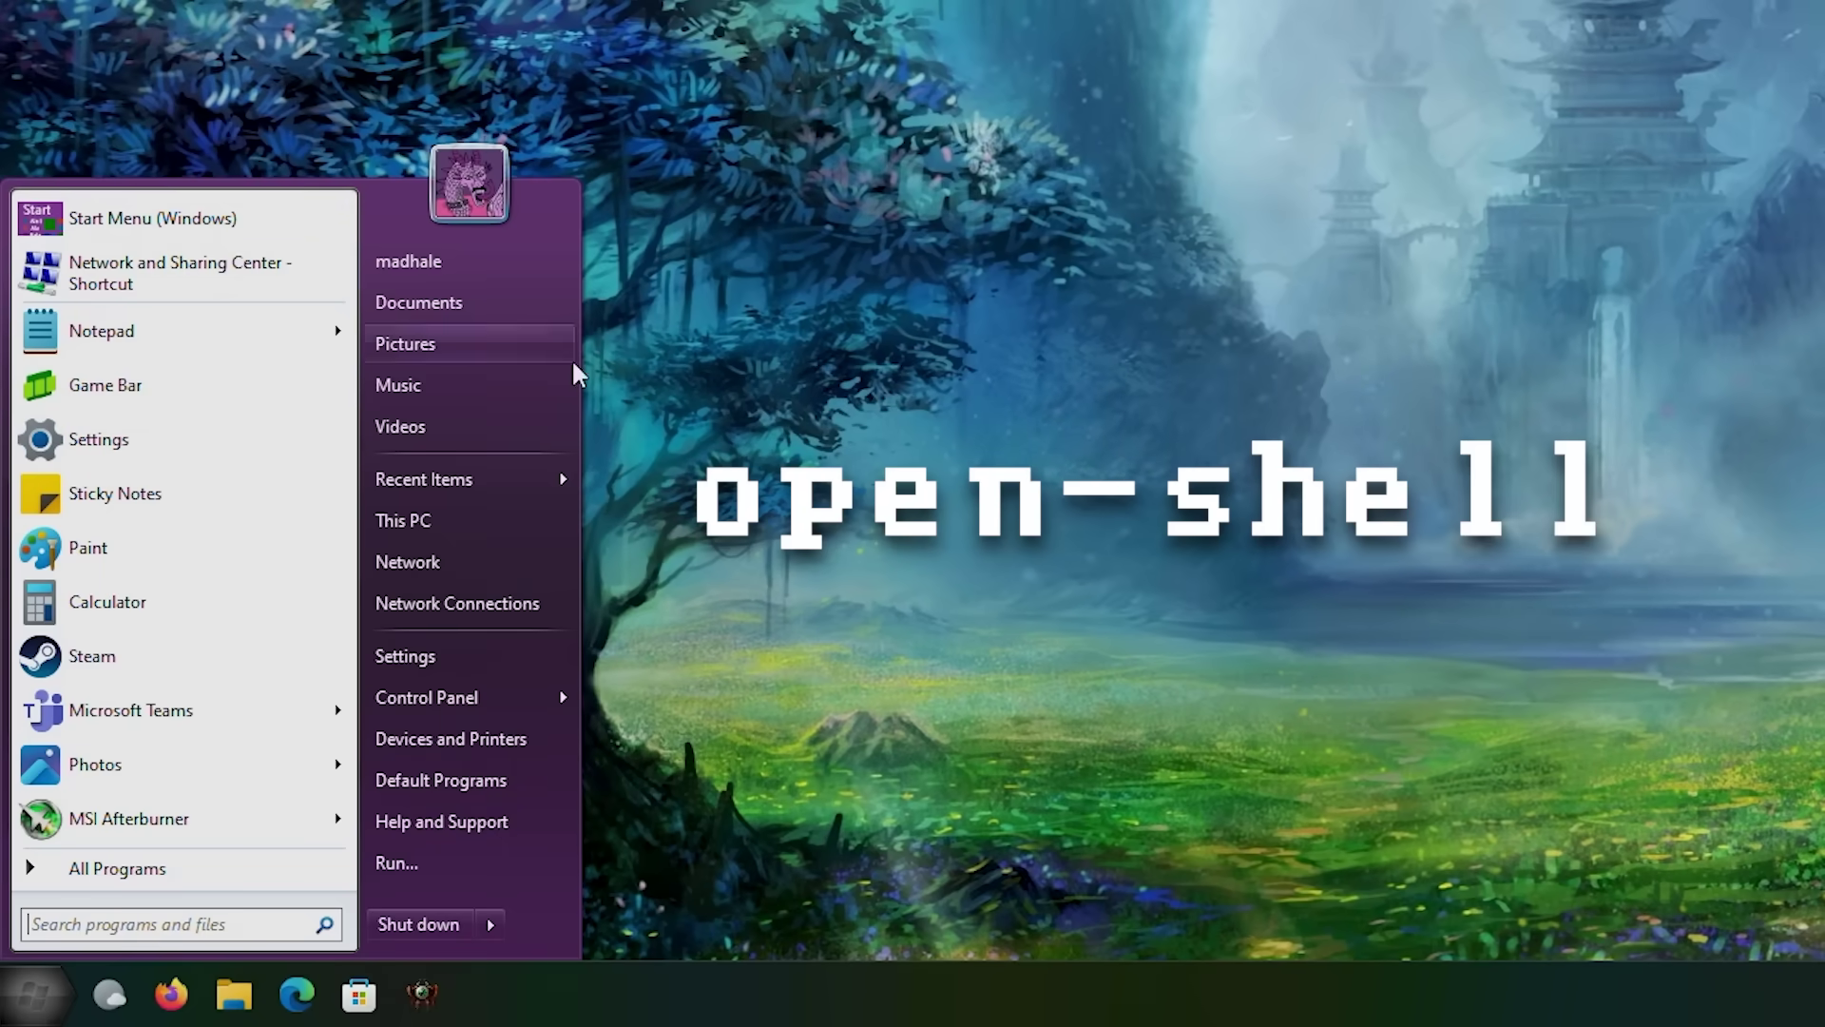
{"action": "right_click", "coordinate": [23, 1003]}
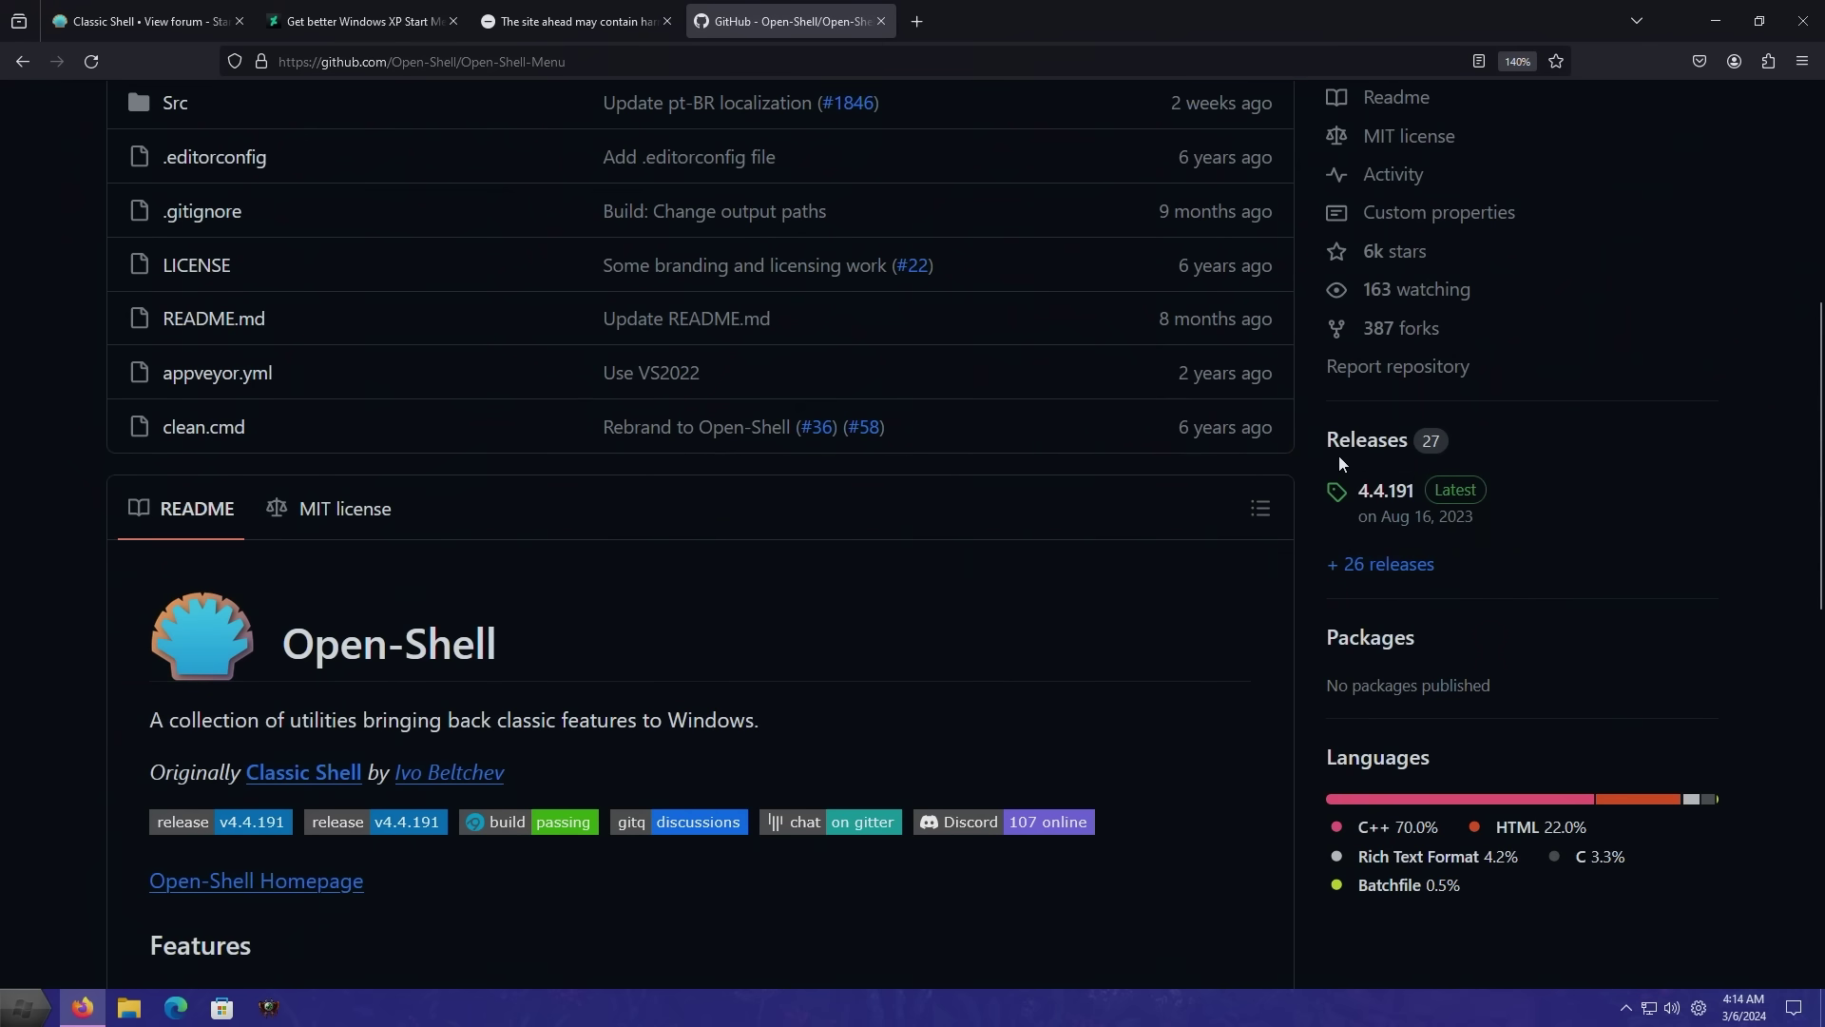
{"action": "scroll", "coordinate": [1377, 448], "scroll_direction": "up", "scroll_amount": 3, "text": "ctrl"}
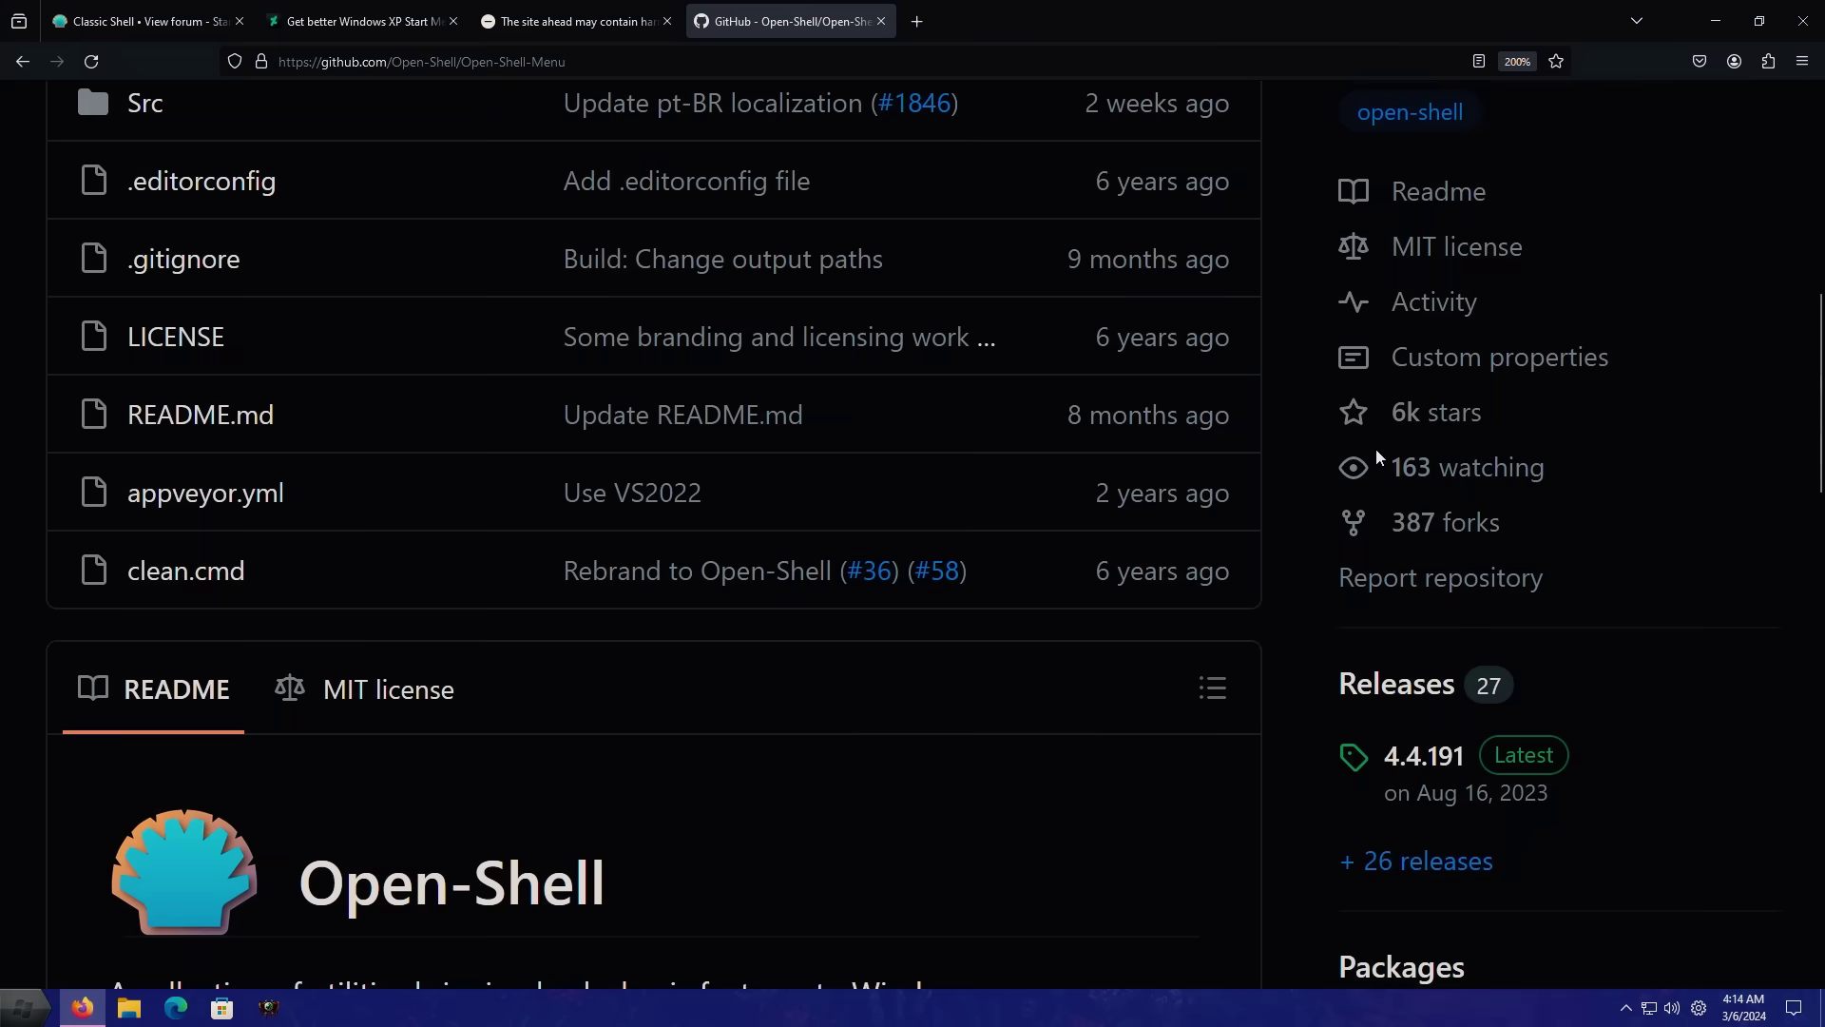
{"action": "left_click", "coordinate": [1406, 701]}
{"action": "scroll", "coordinate": [431, 570], "scroll_direction": "down", "scroll_amount": 5}
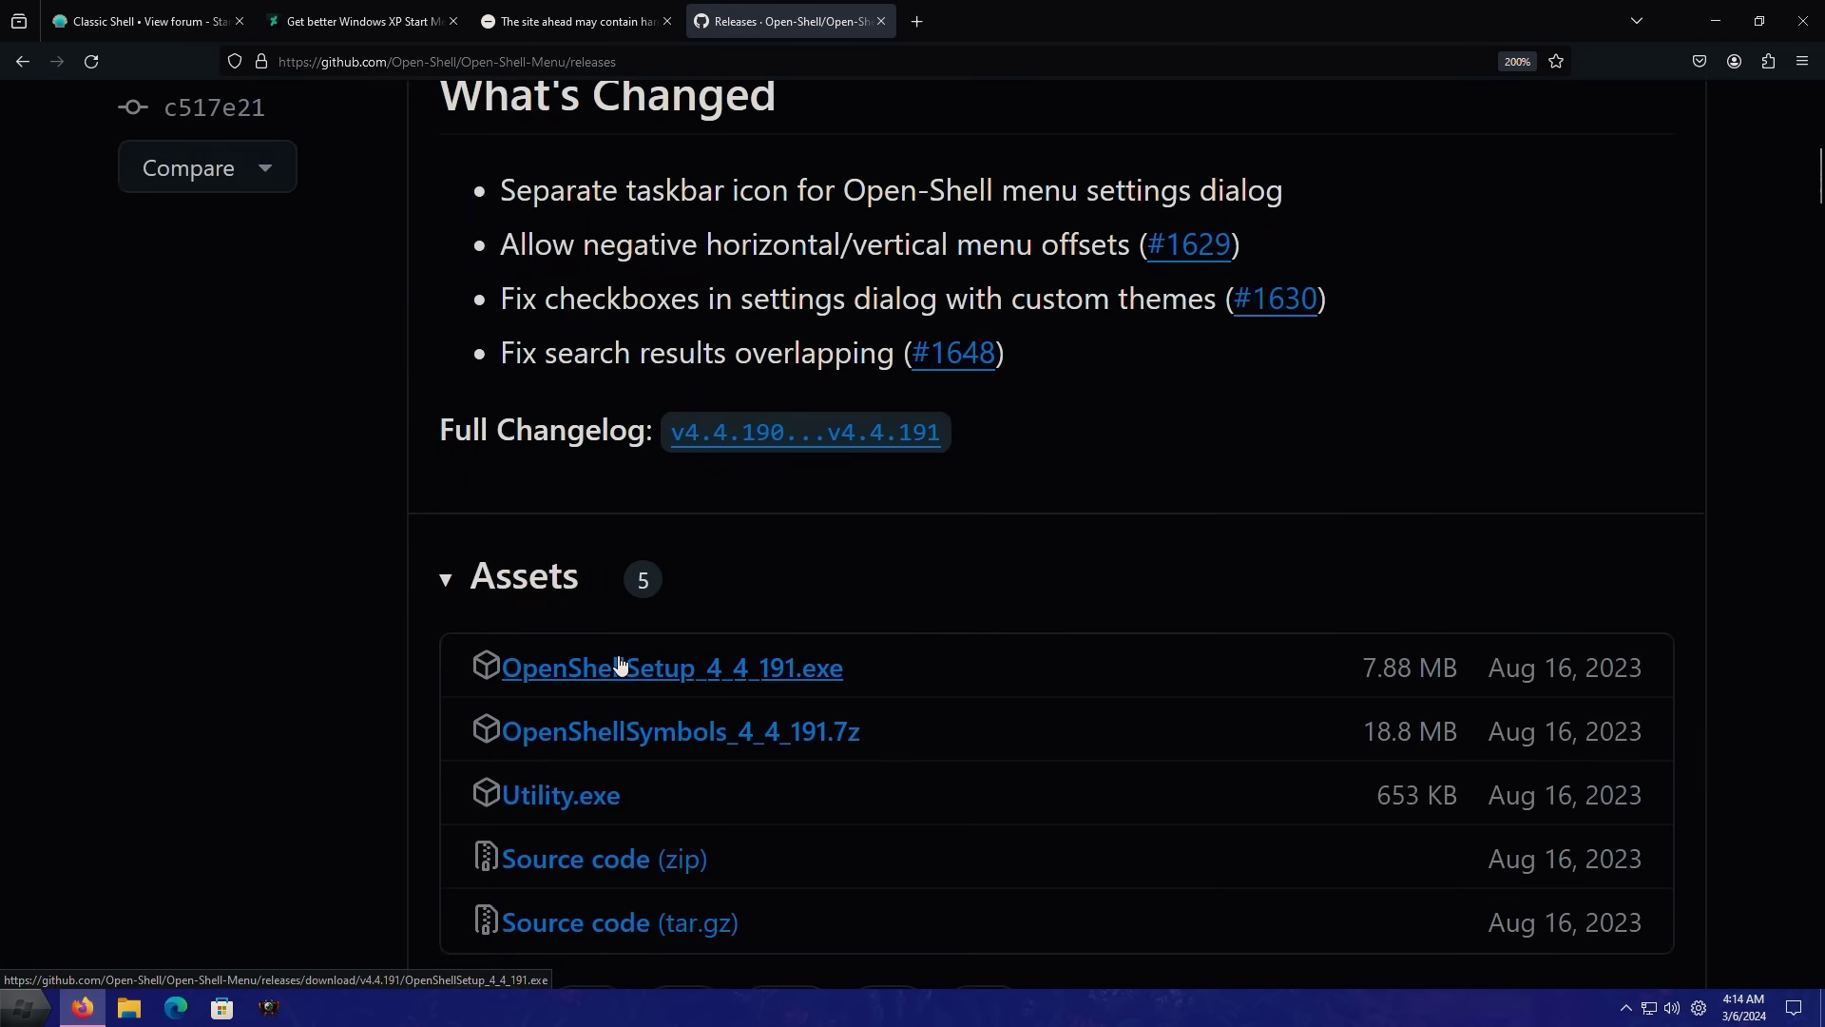
Step: Set the Open-Shell Start menu to the single-column Classic style with the Classic Skin
{"action": "left_click", "coordinate": [1716, 21]}
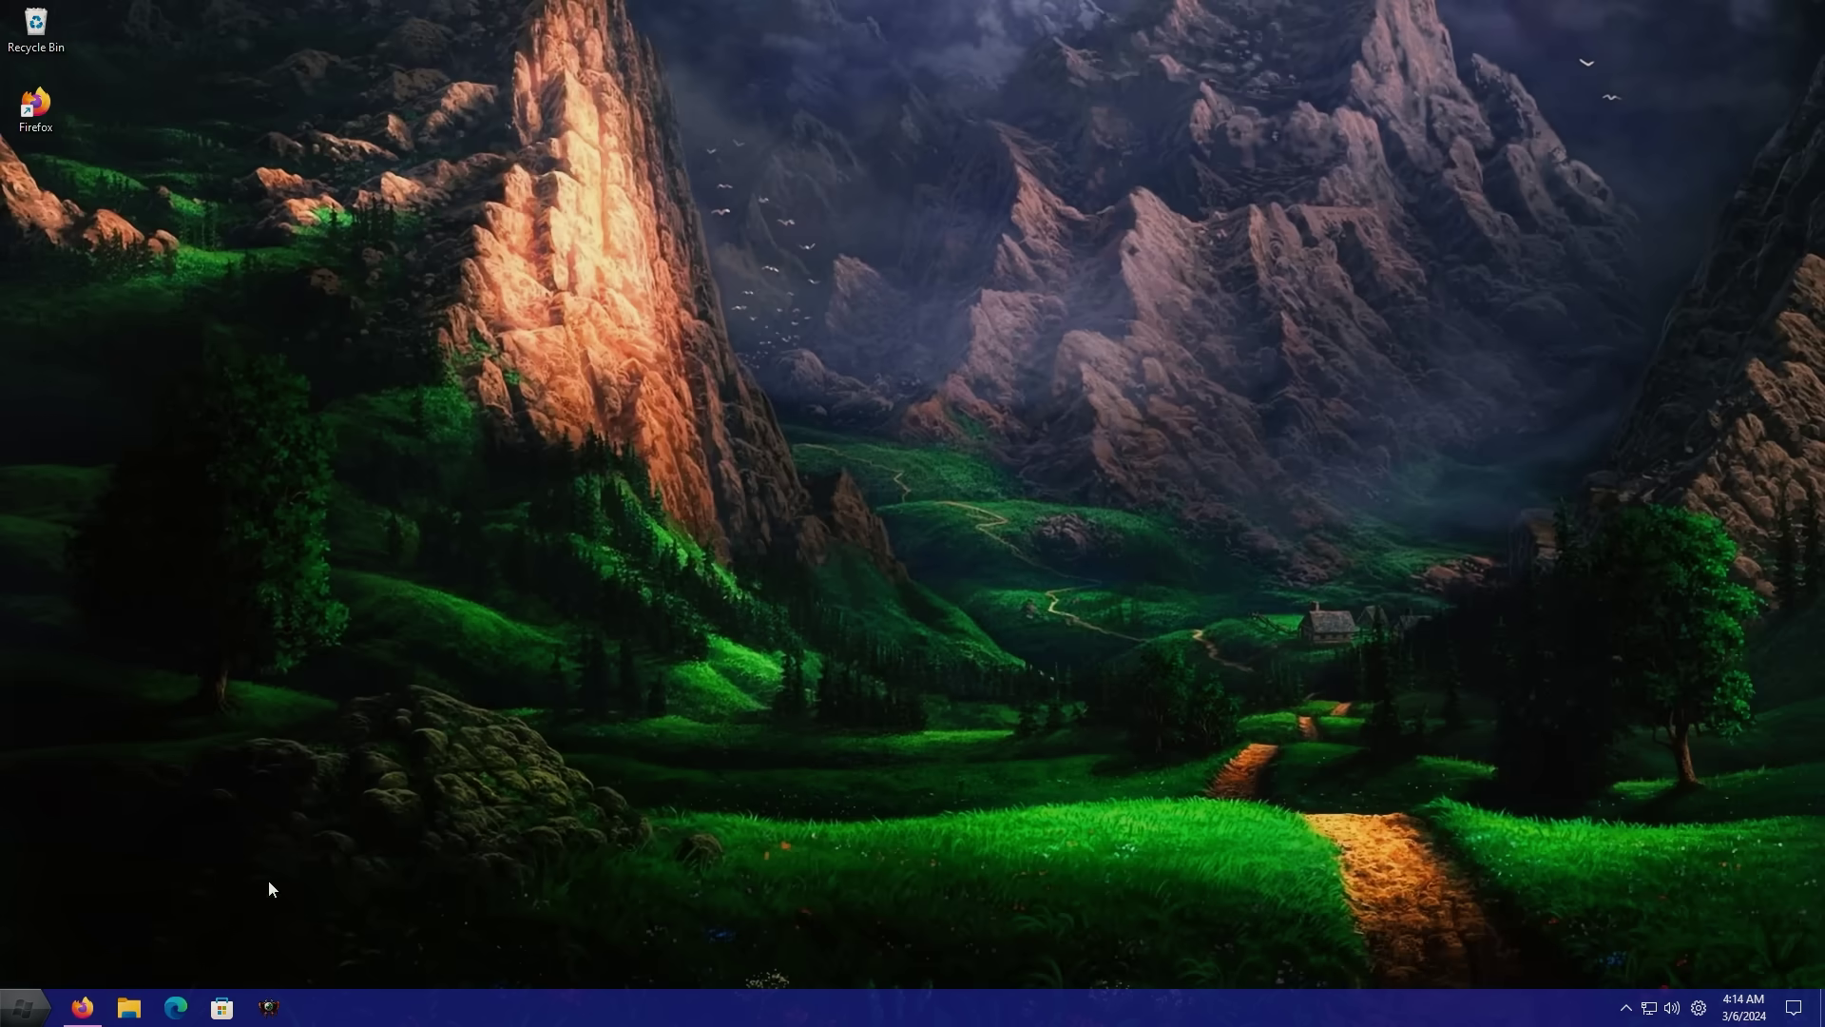
{"action": "left_click", "coordinate": [23, 1014]}
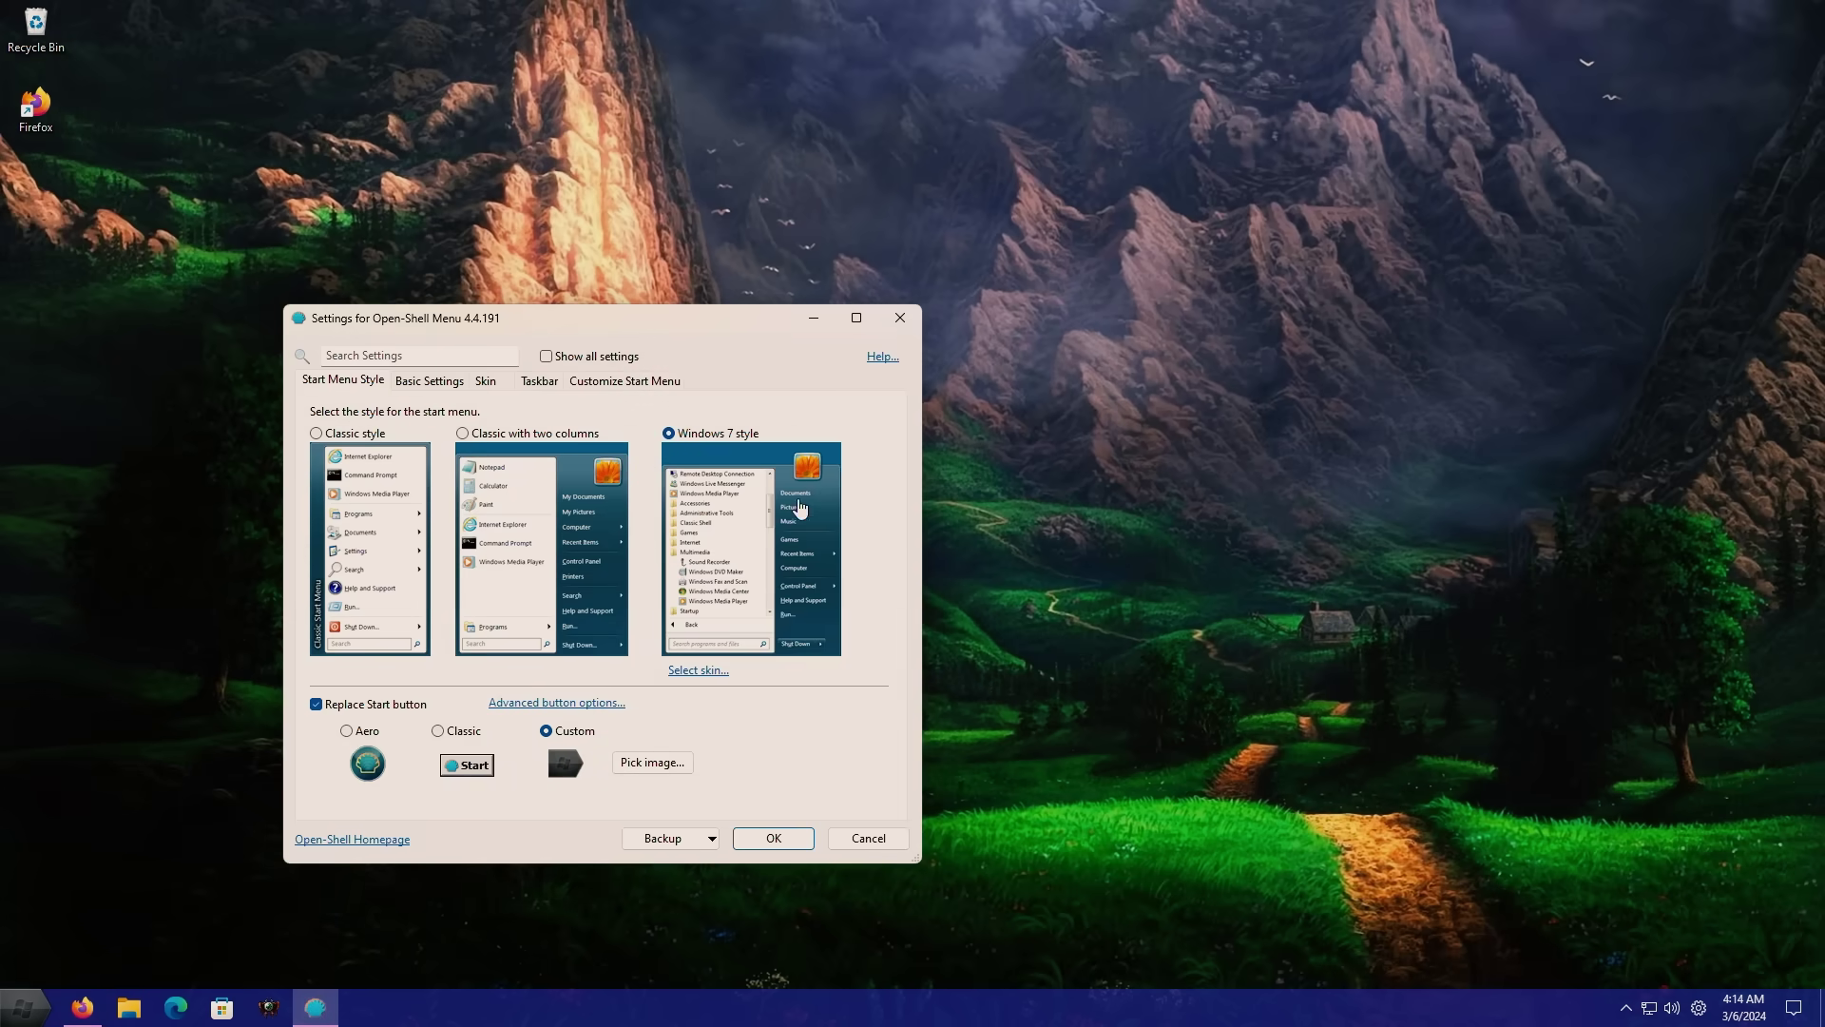
{"action": "left_click", "coordinate": [427, 535]}
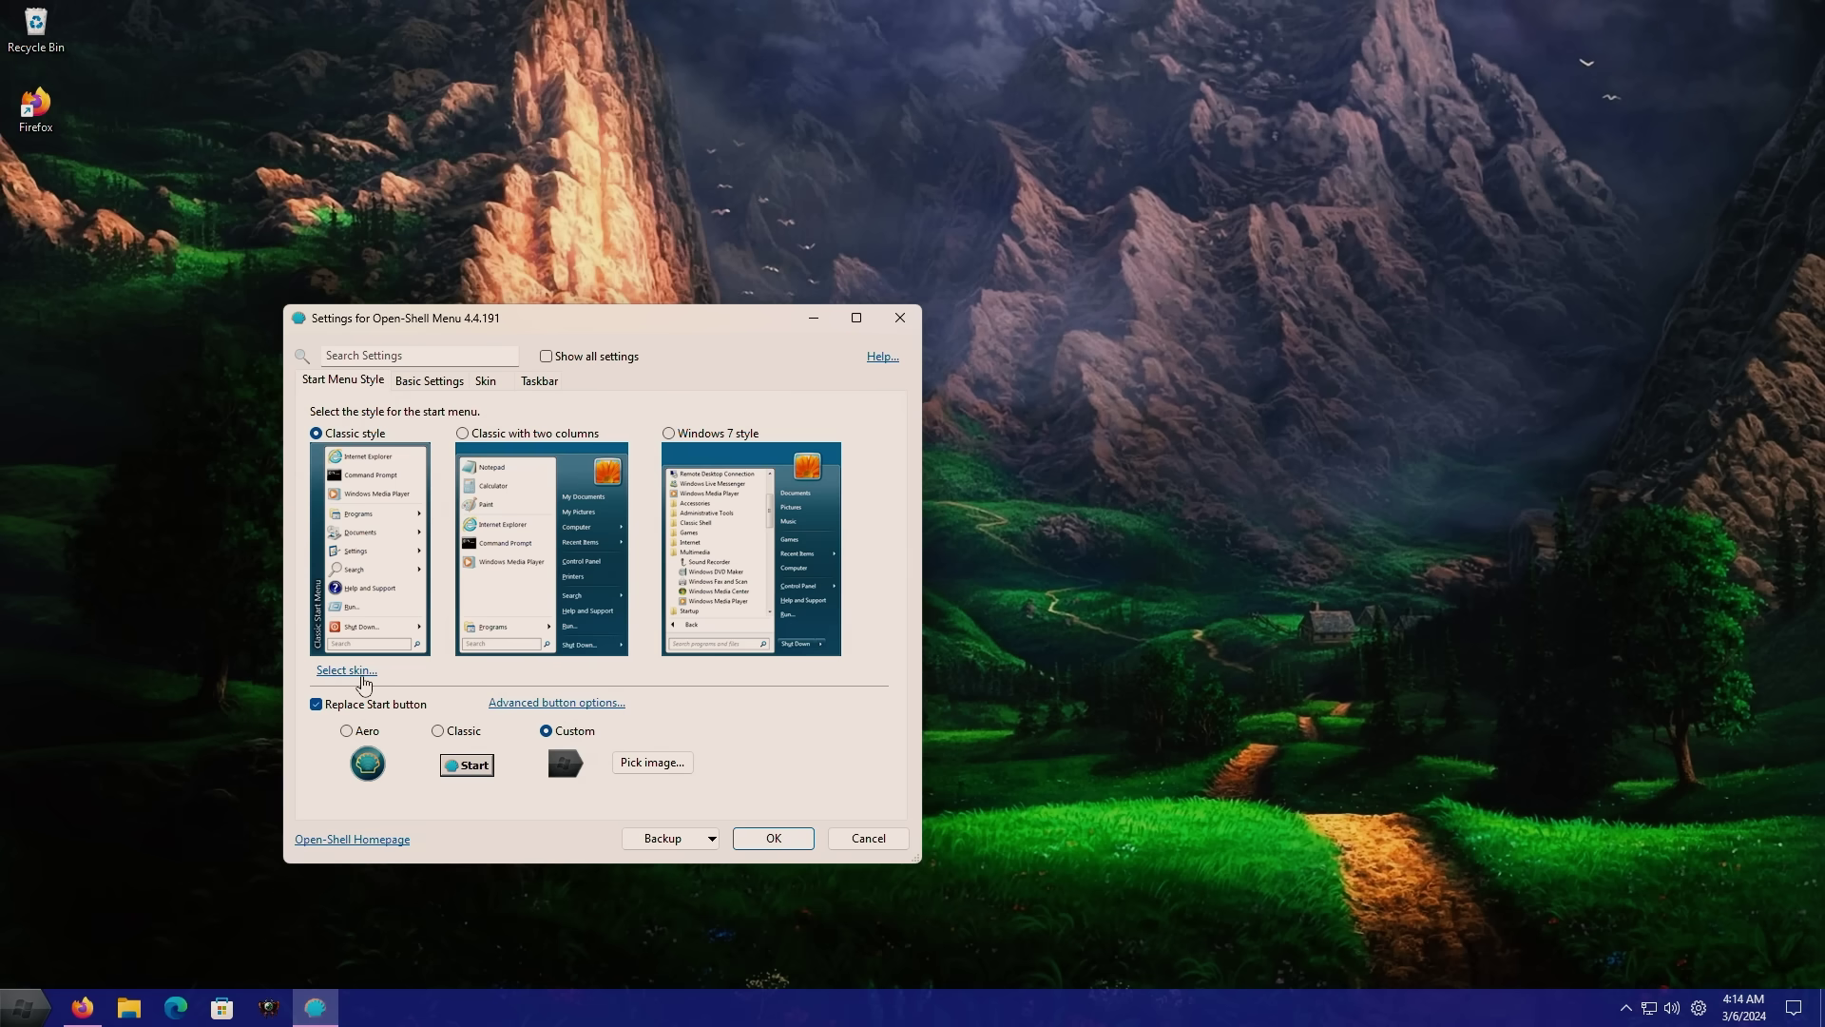
{"action": "left_click", "coordinate": [361, 673]}
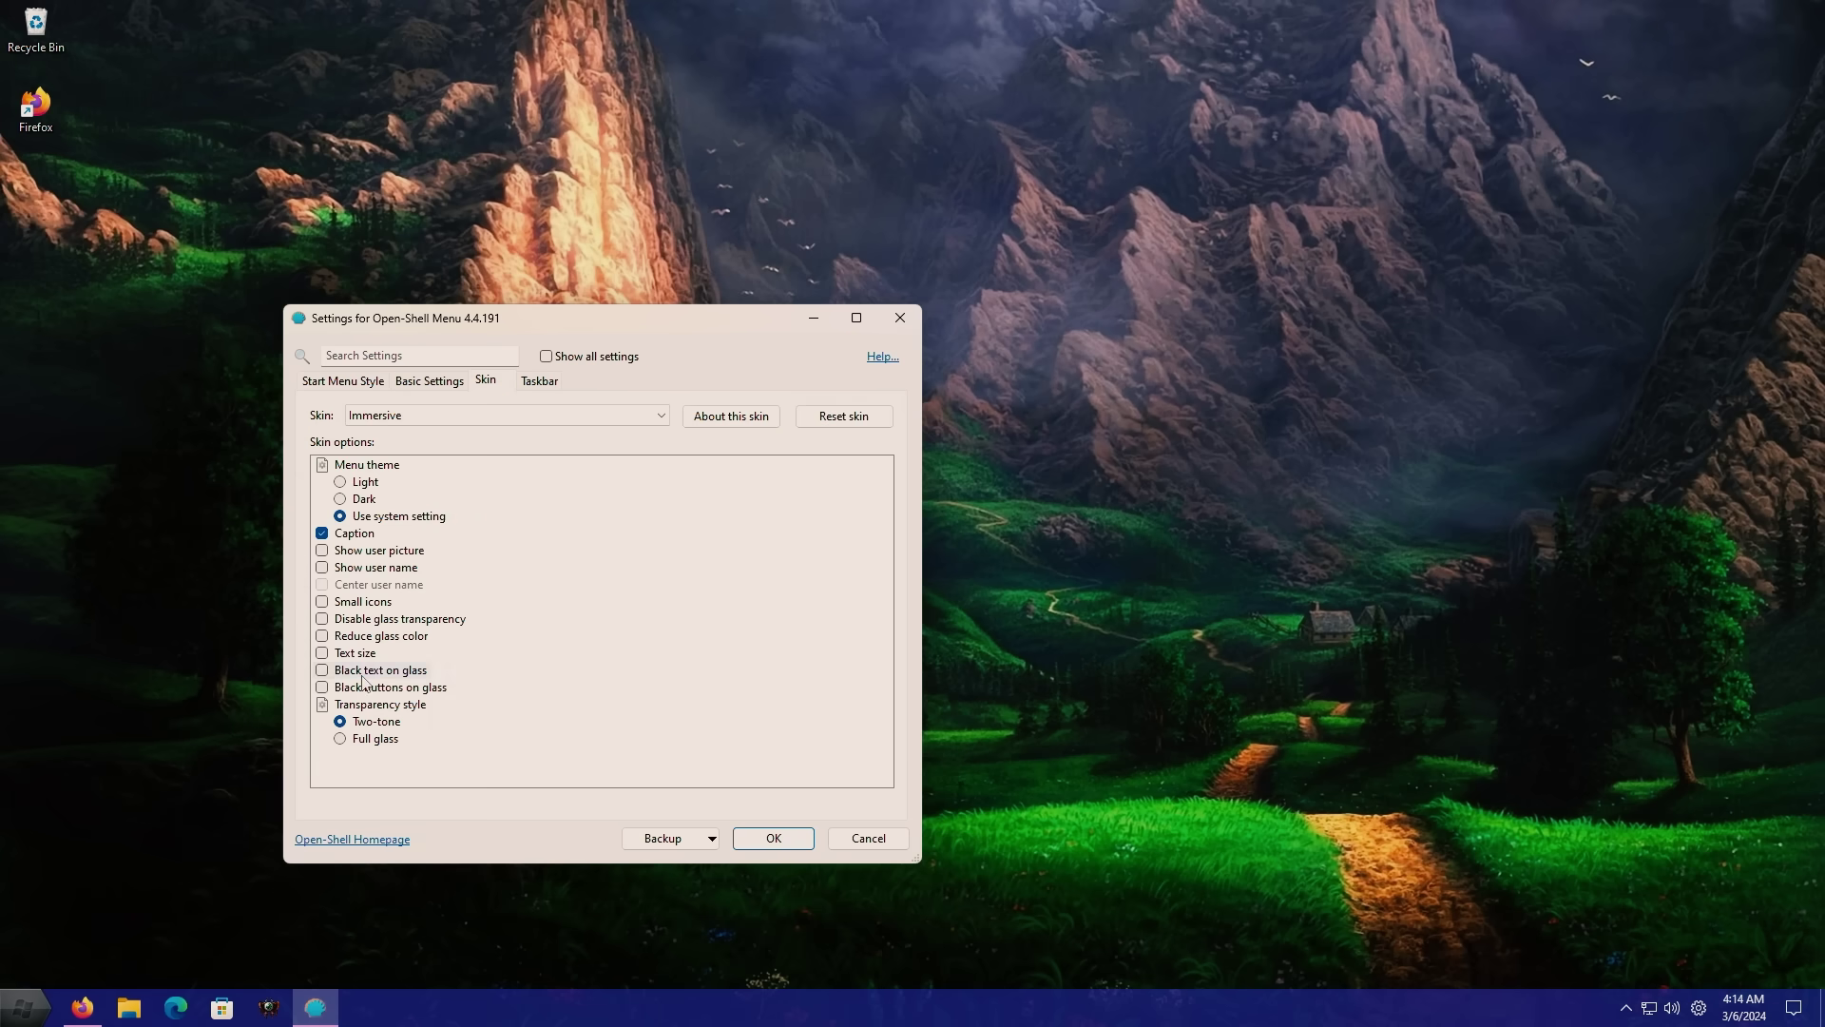
{"action": "left_click", "coordinate": [482, 418]}
{"action": "left_click", "coordinate": [444, 448]}
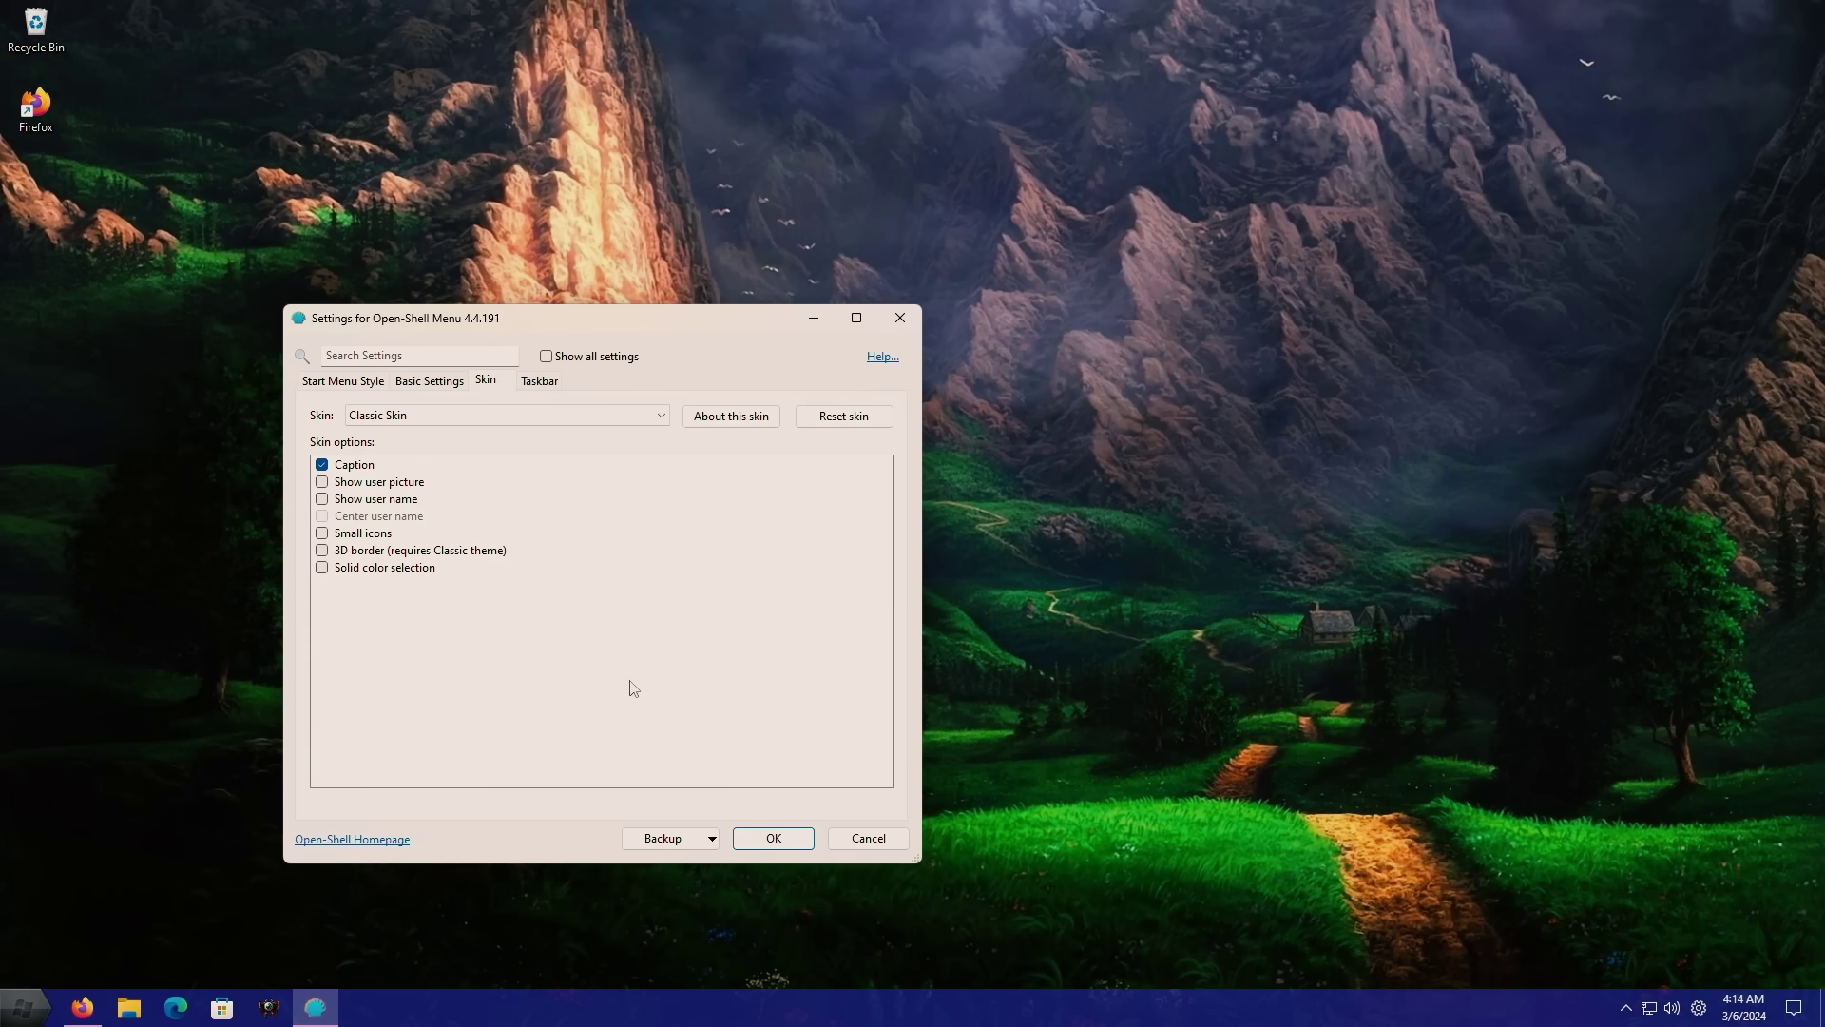
{"action": "left_click", "coordinate": [773, 838]}
Step: Preview the classic menu's cascades and open the personal Start Menu folder in Explorer
{"action": "key", "text": "super"}
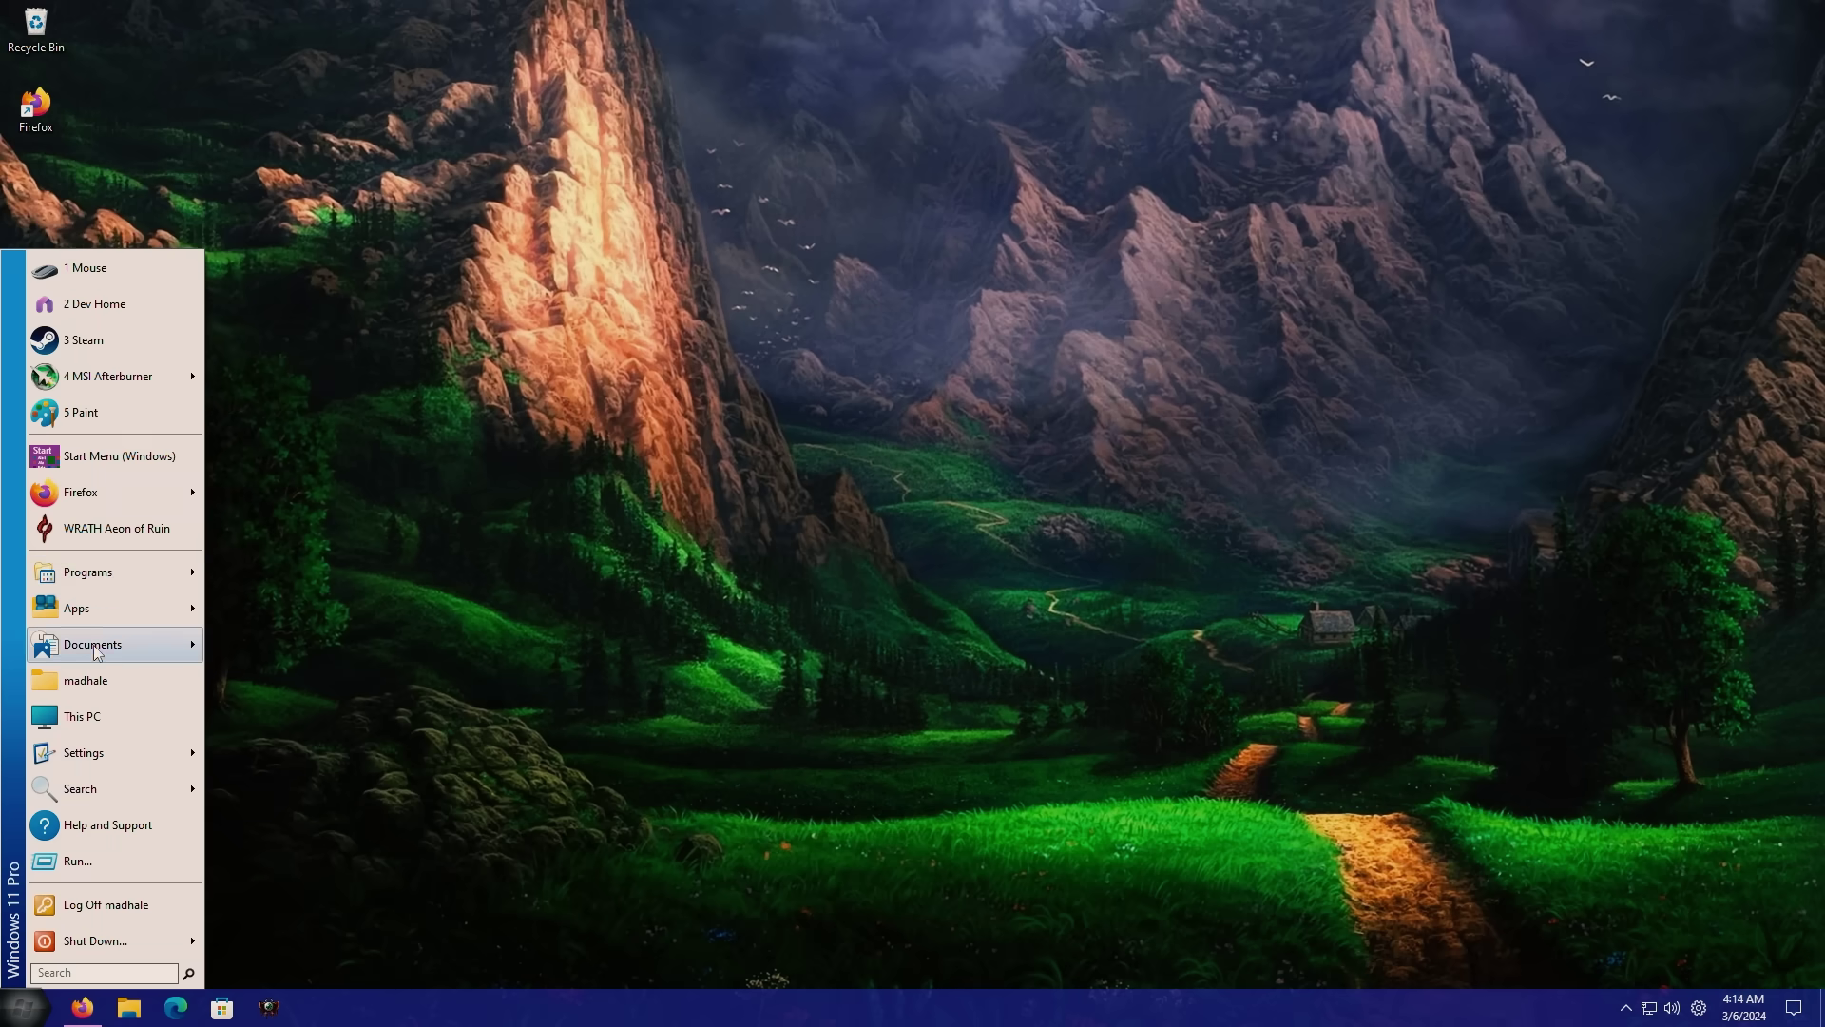
{"action": "mouse_move", "coordinate": [111, 588]}
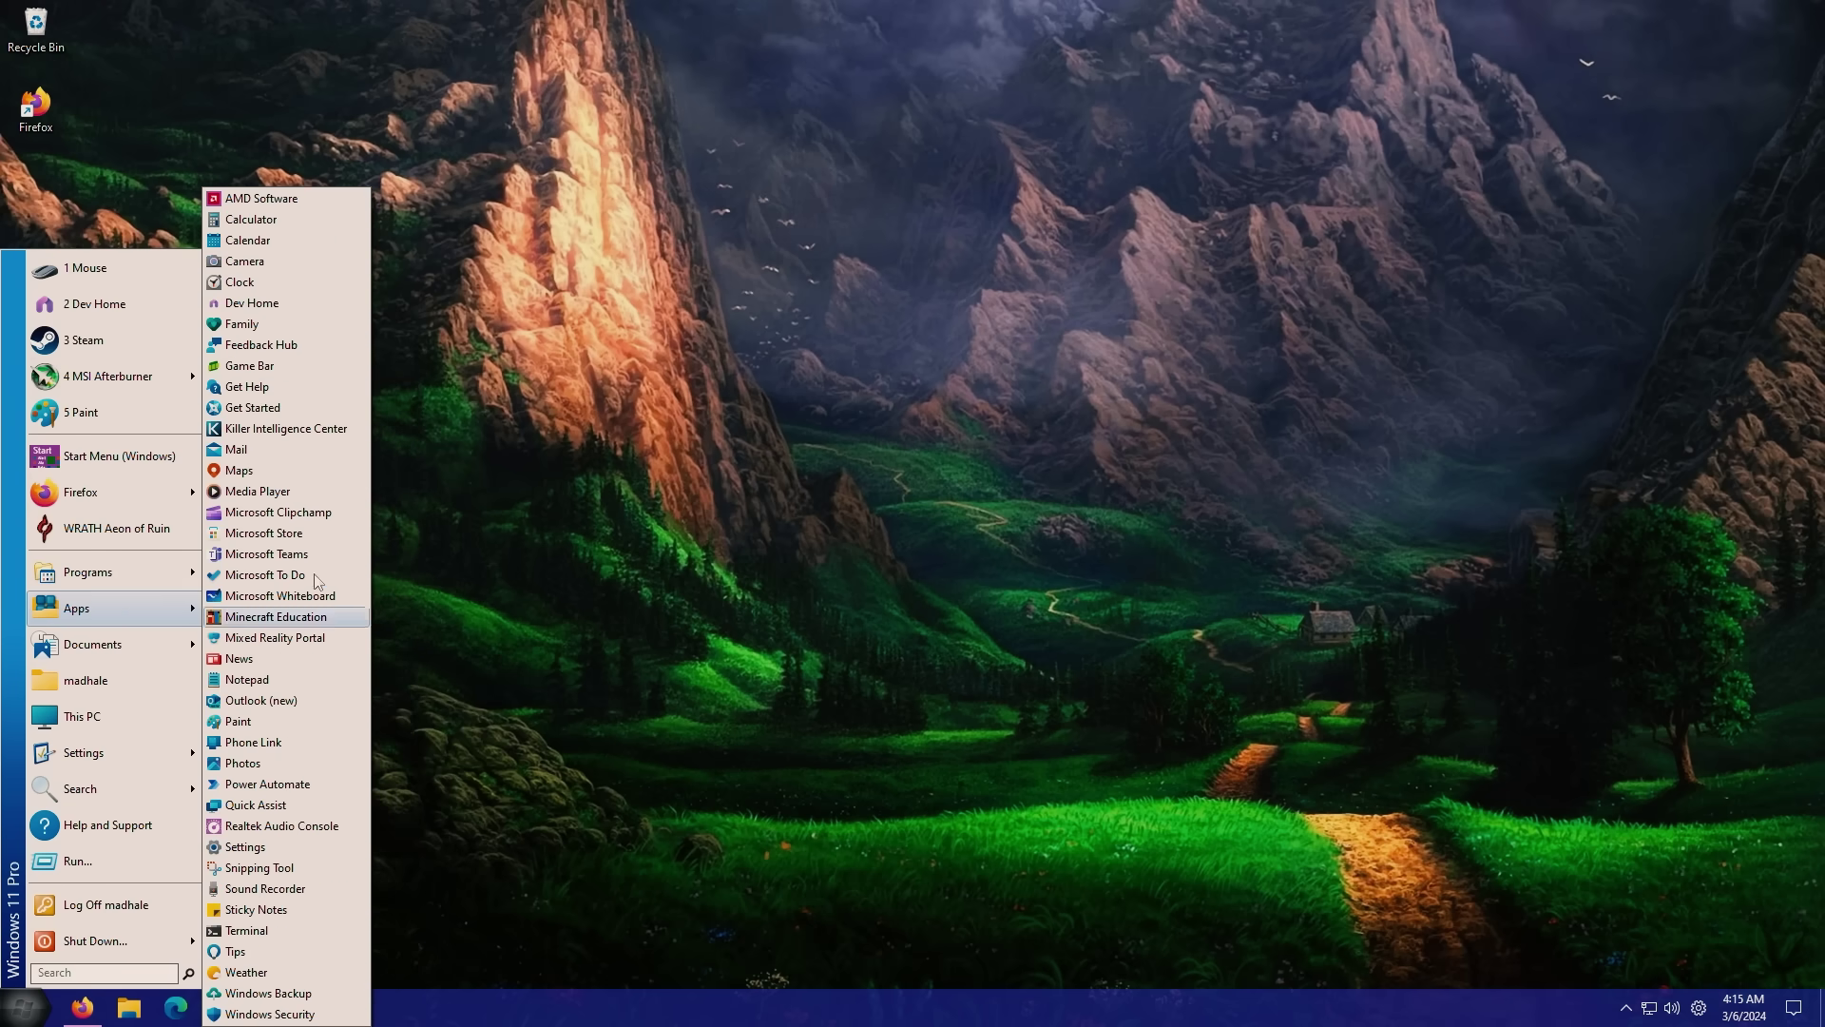
{"action": "mouse_move", "coordinate": [161, 580]}
{"action": "mouse_move", "coordinate": [273, 607]}
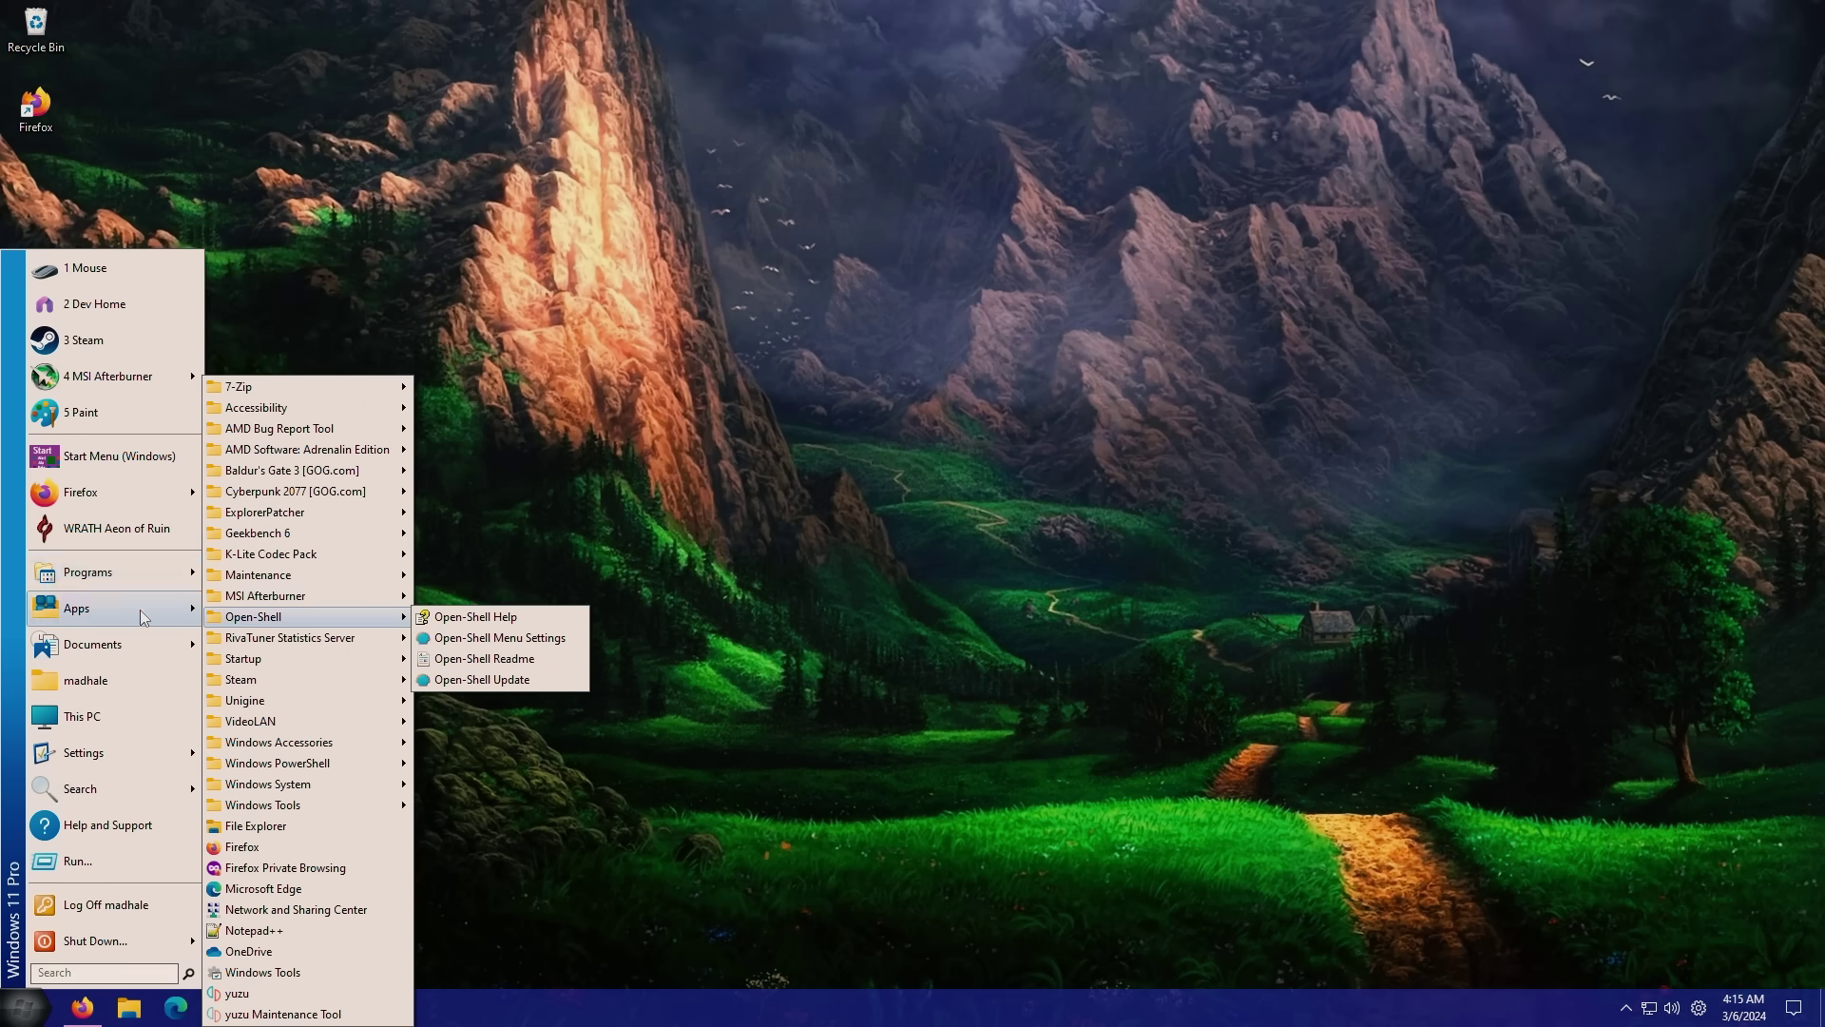
{"action": "mouse_move", "coordinate": [140, 610]}
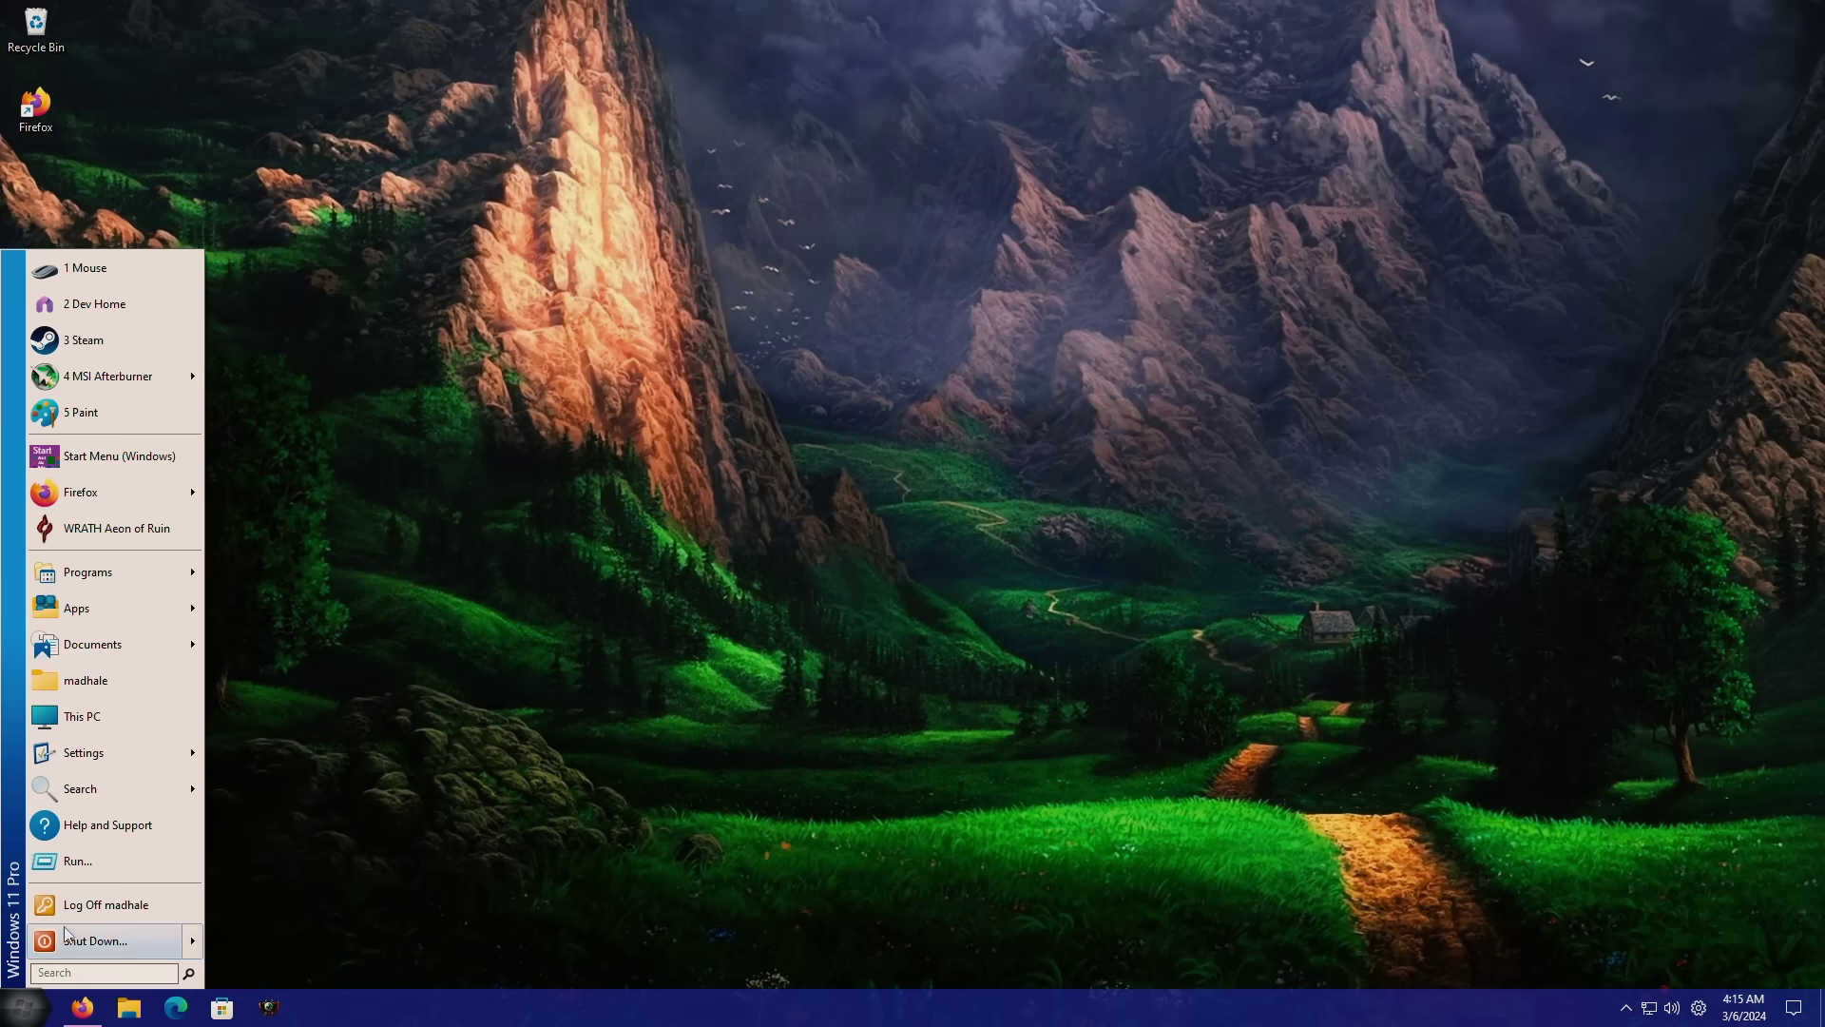
{"action": "right_click", "coordinate": [34, 1011]}
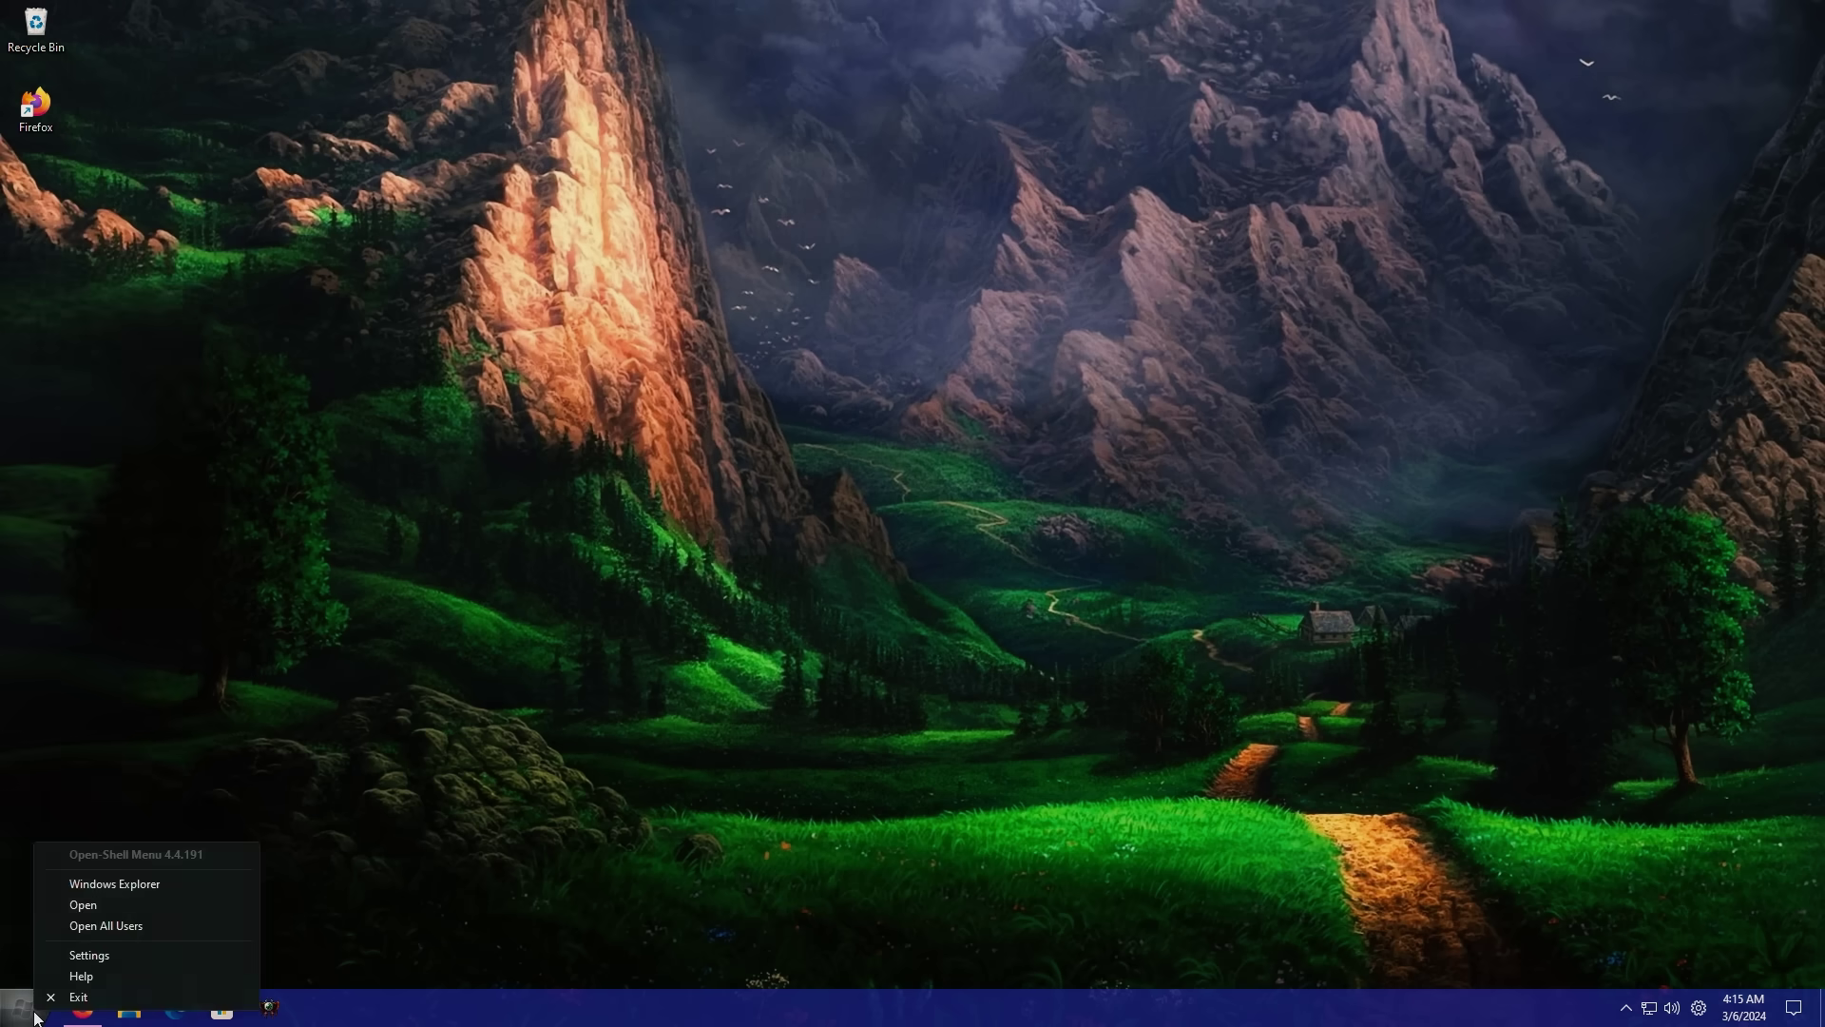
{"action": "left_click", "coordinate": [118, 910]}
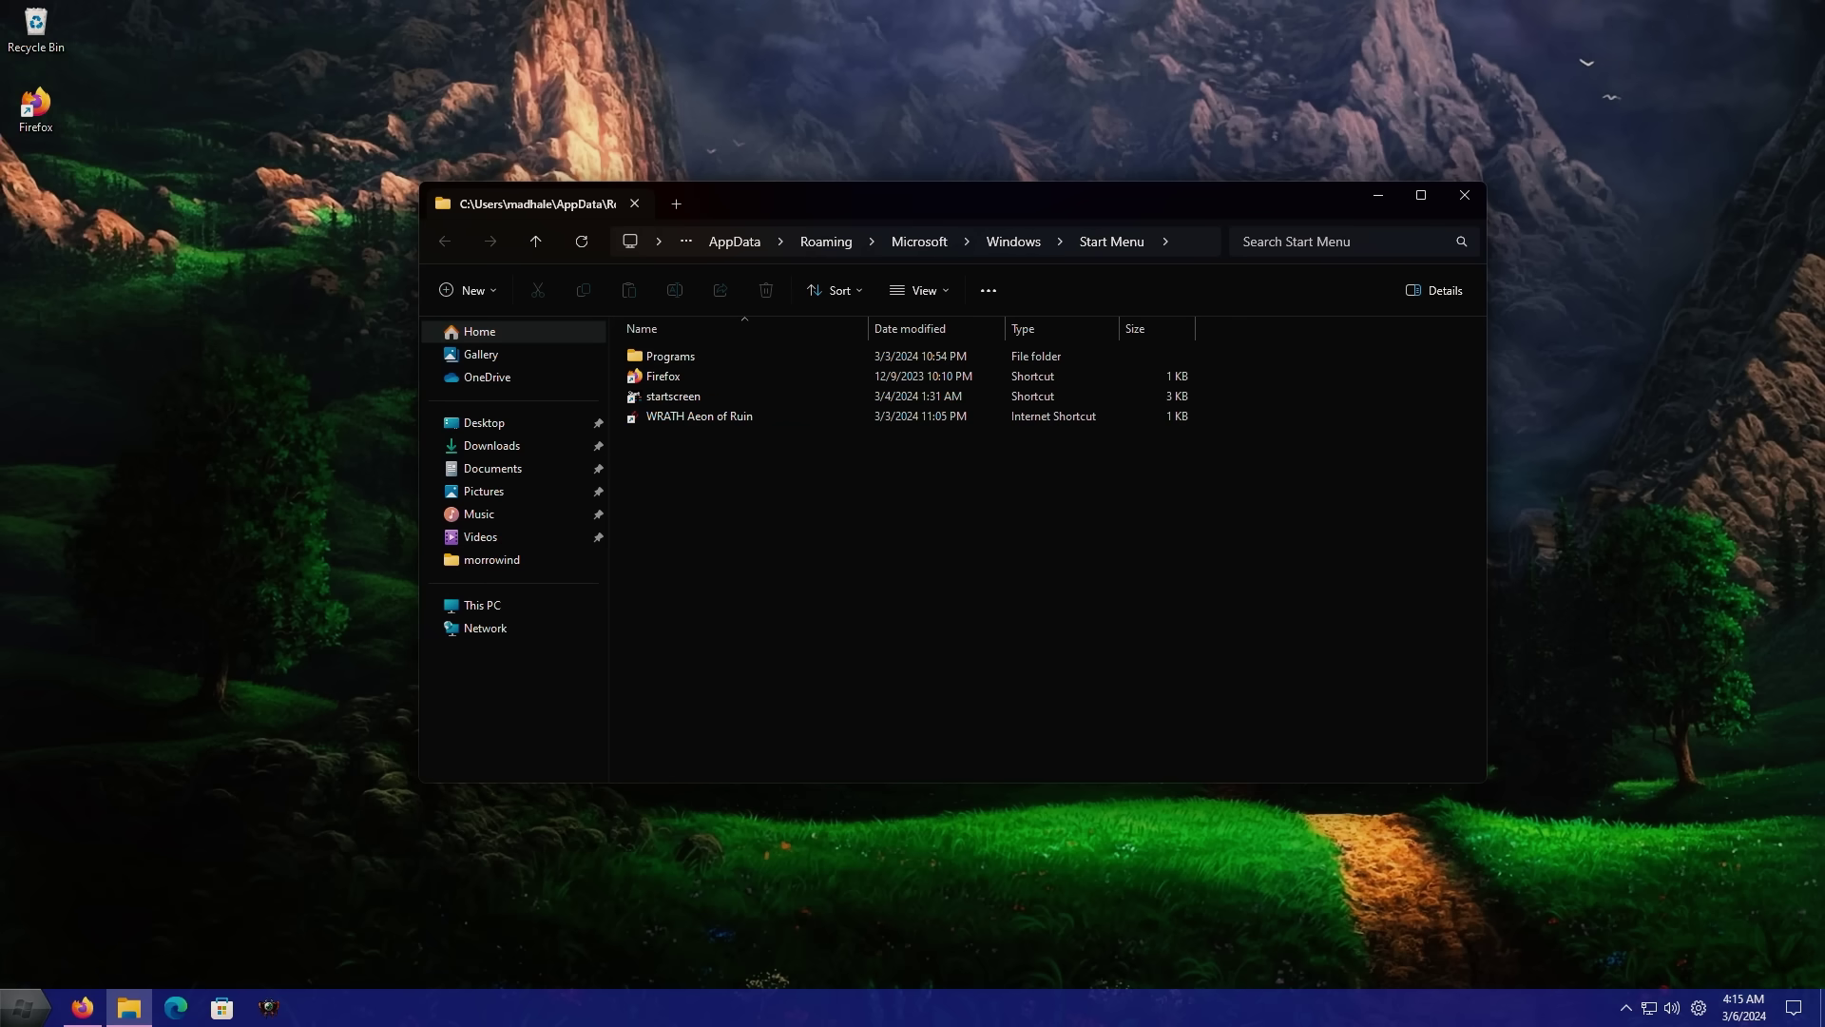
{"action": "left_click", "coordinate": [38, 998]}
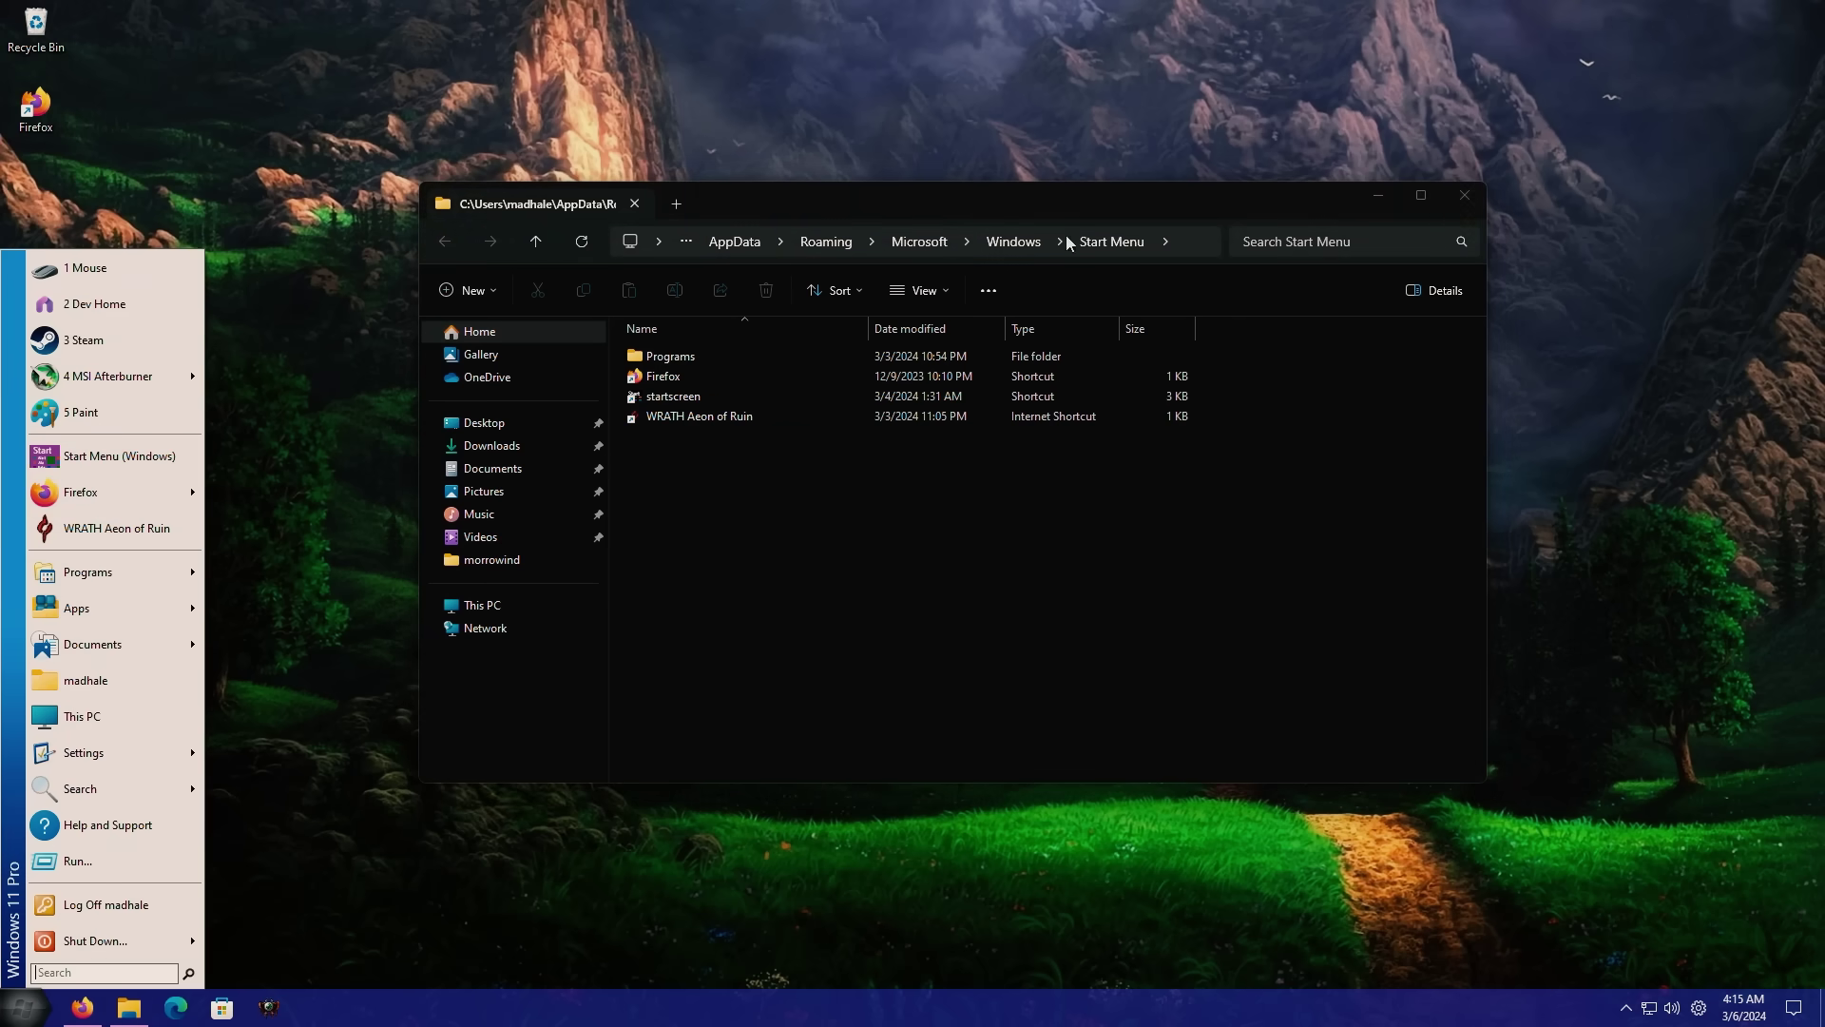
Step: Apply the Windows XP Luna skin to the two-column menu, choosing Blue after trying Olive green and Silver
{"action": "left_click", "coordinate": [1462, 196]}
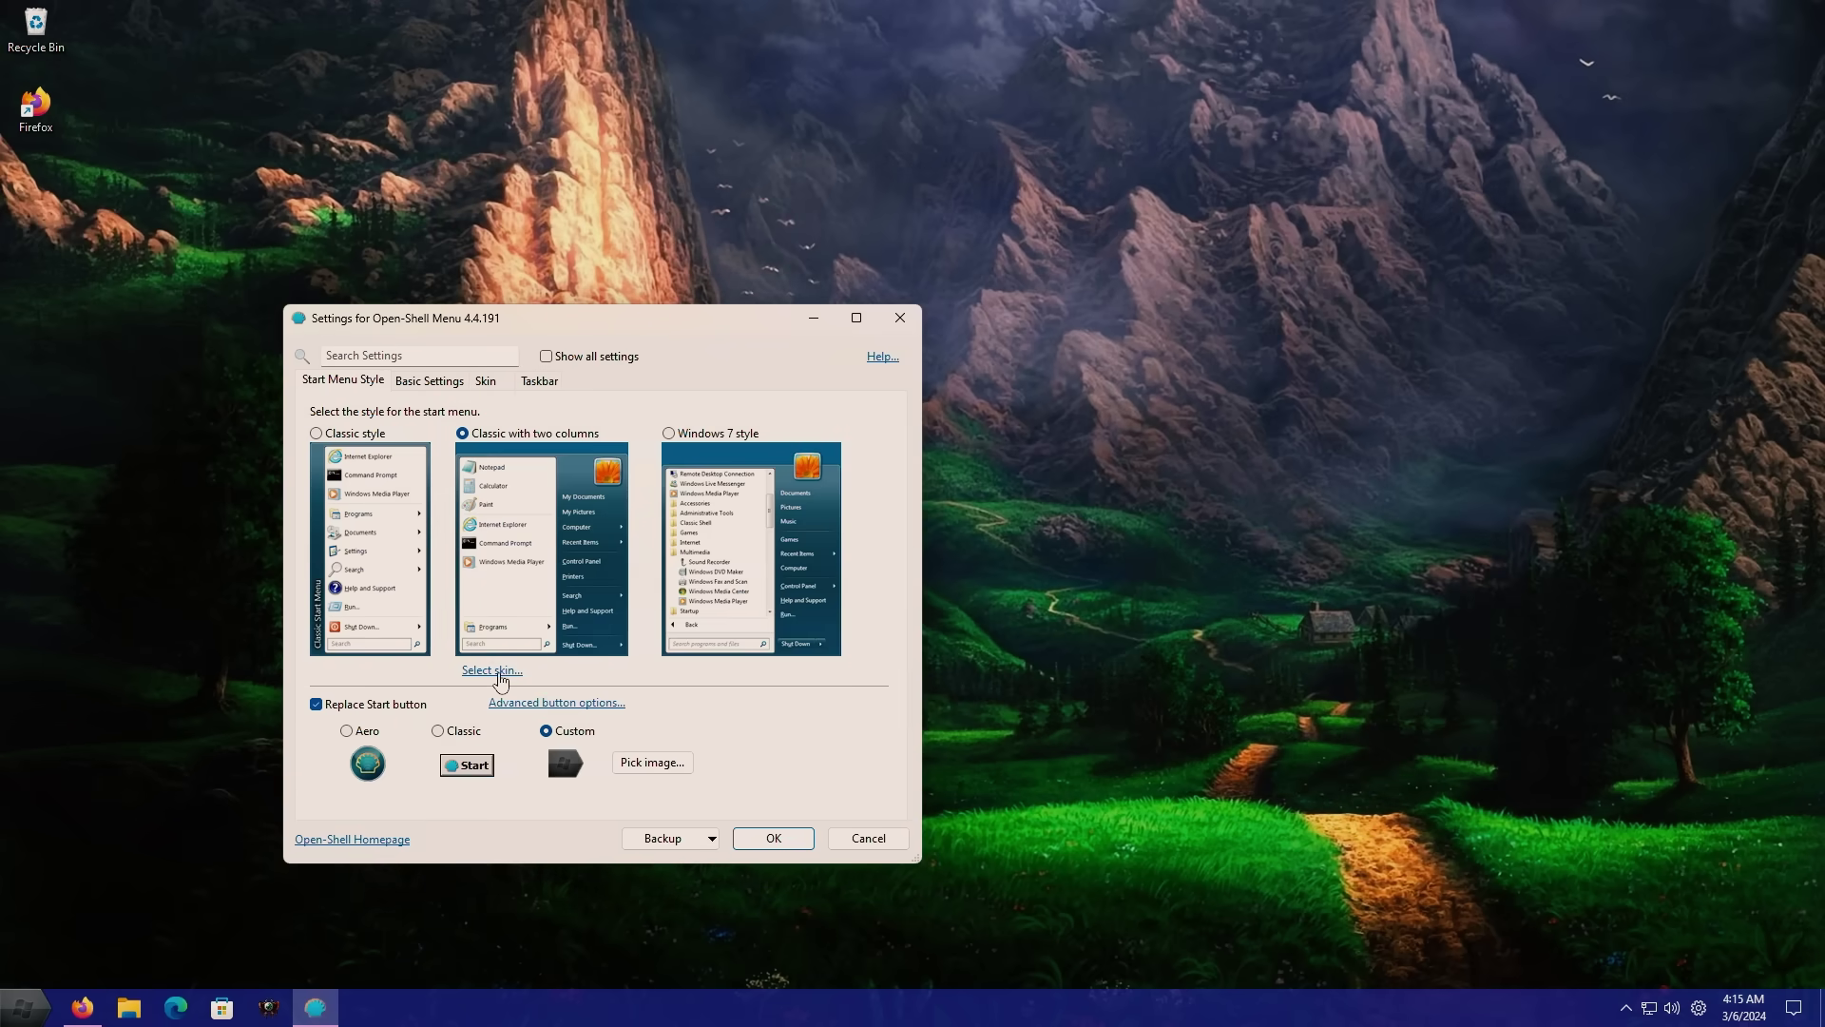
{"action": "left_click", "coordinate": [492, 670]}
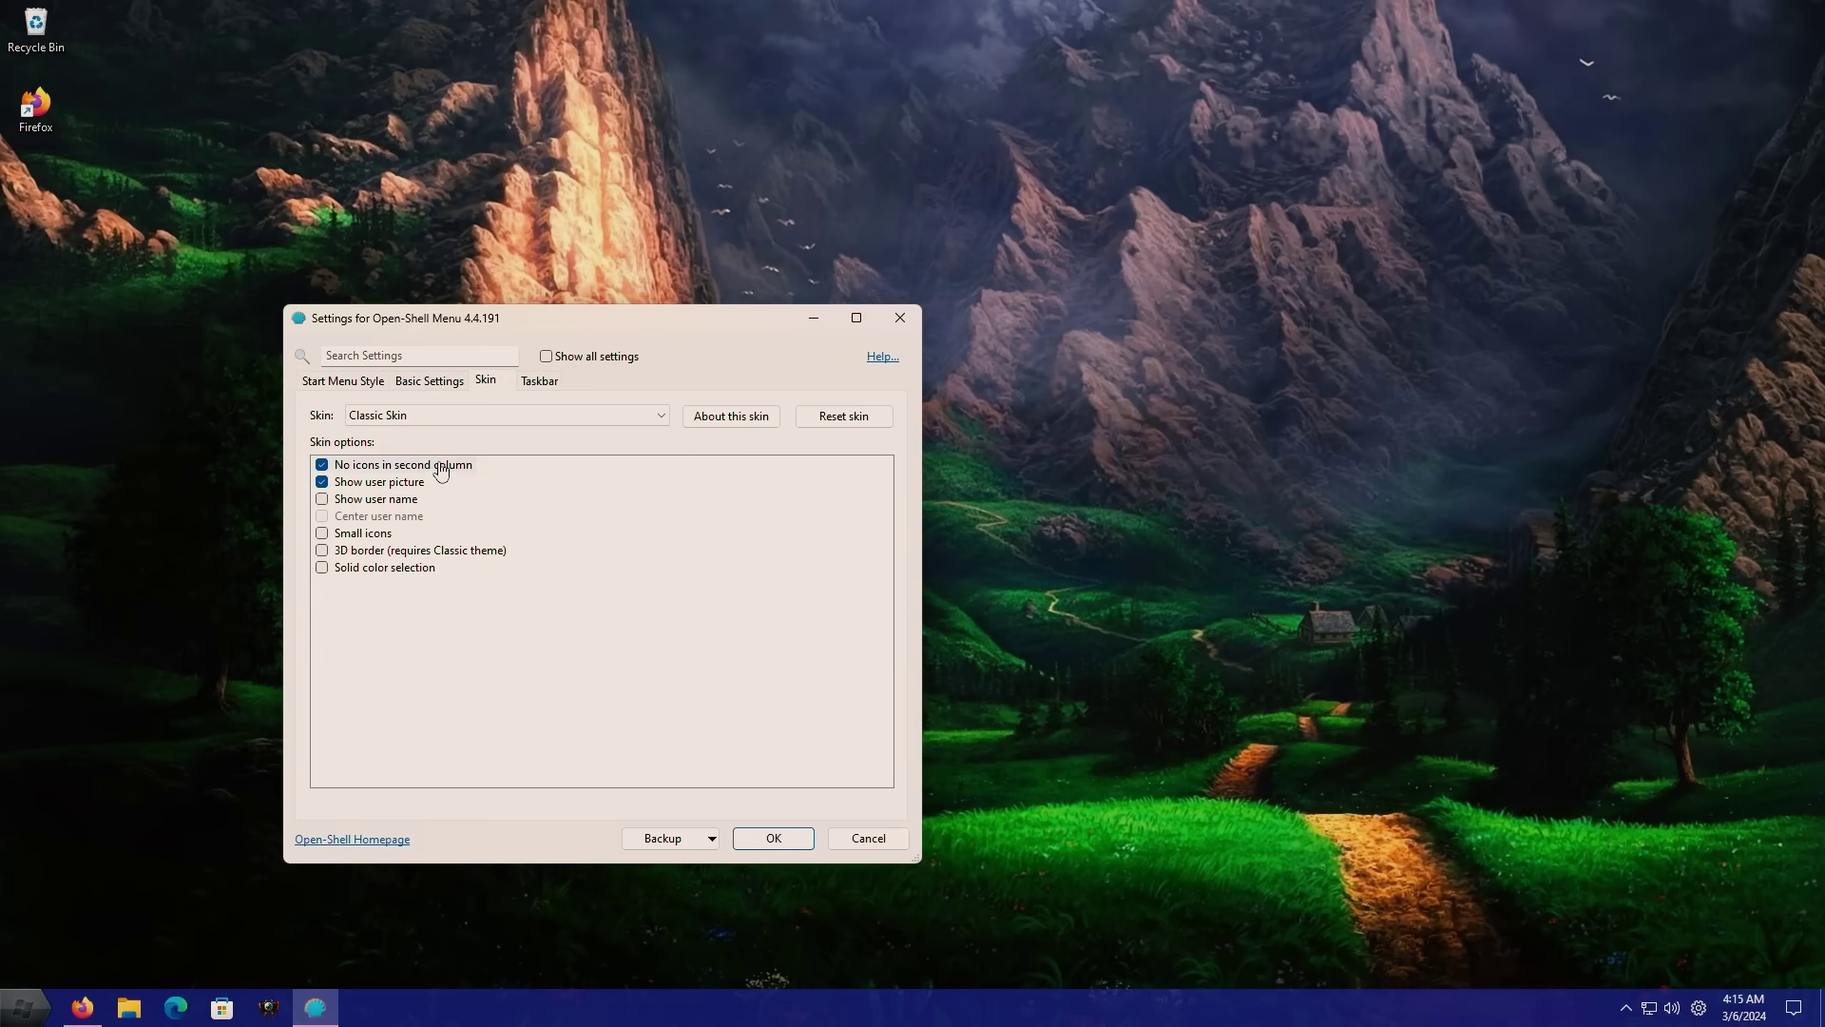
{"action": "left_click", "coordinate": [456, 416]}
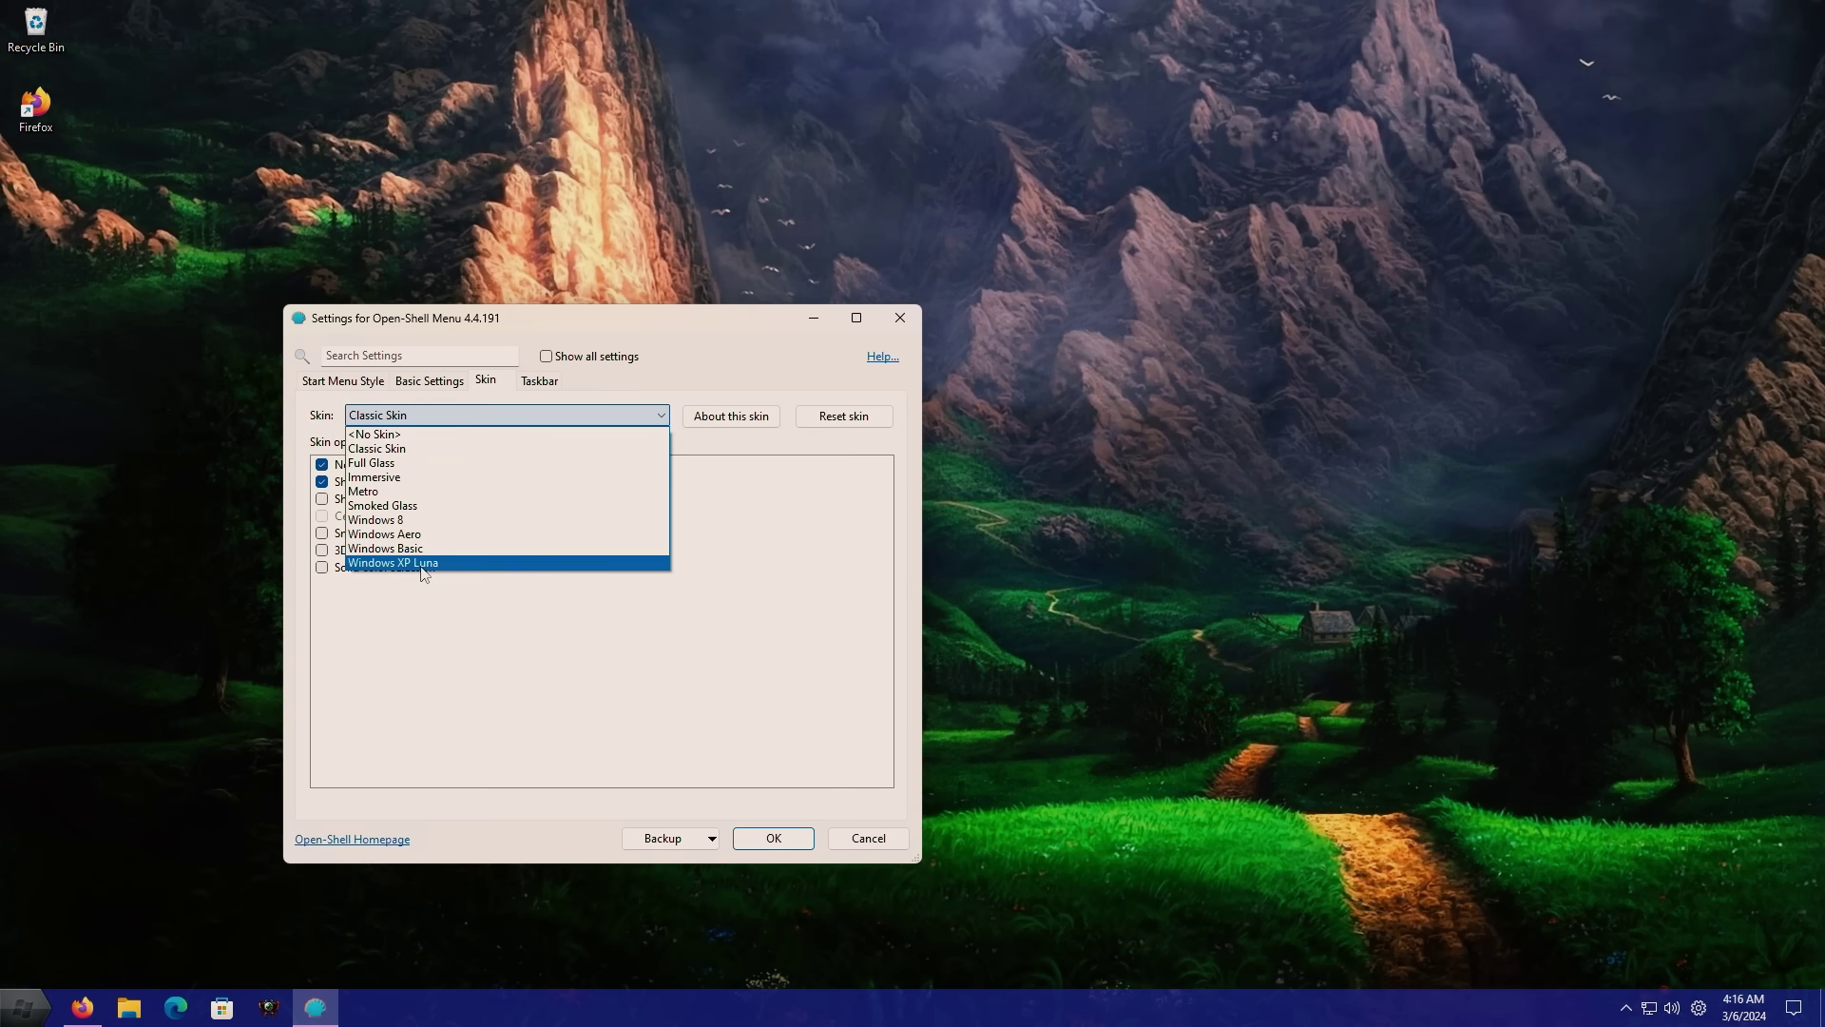
{"action": "left_click", "coordinate": [426, 563]}
{"action": "left_click", "coordinate": [380, 499]}
{"action": "left_click", "coordinate": [371, 516]}
{"action": "left_click", "coordinate": [369, 487]}
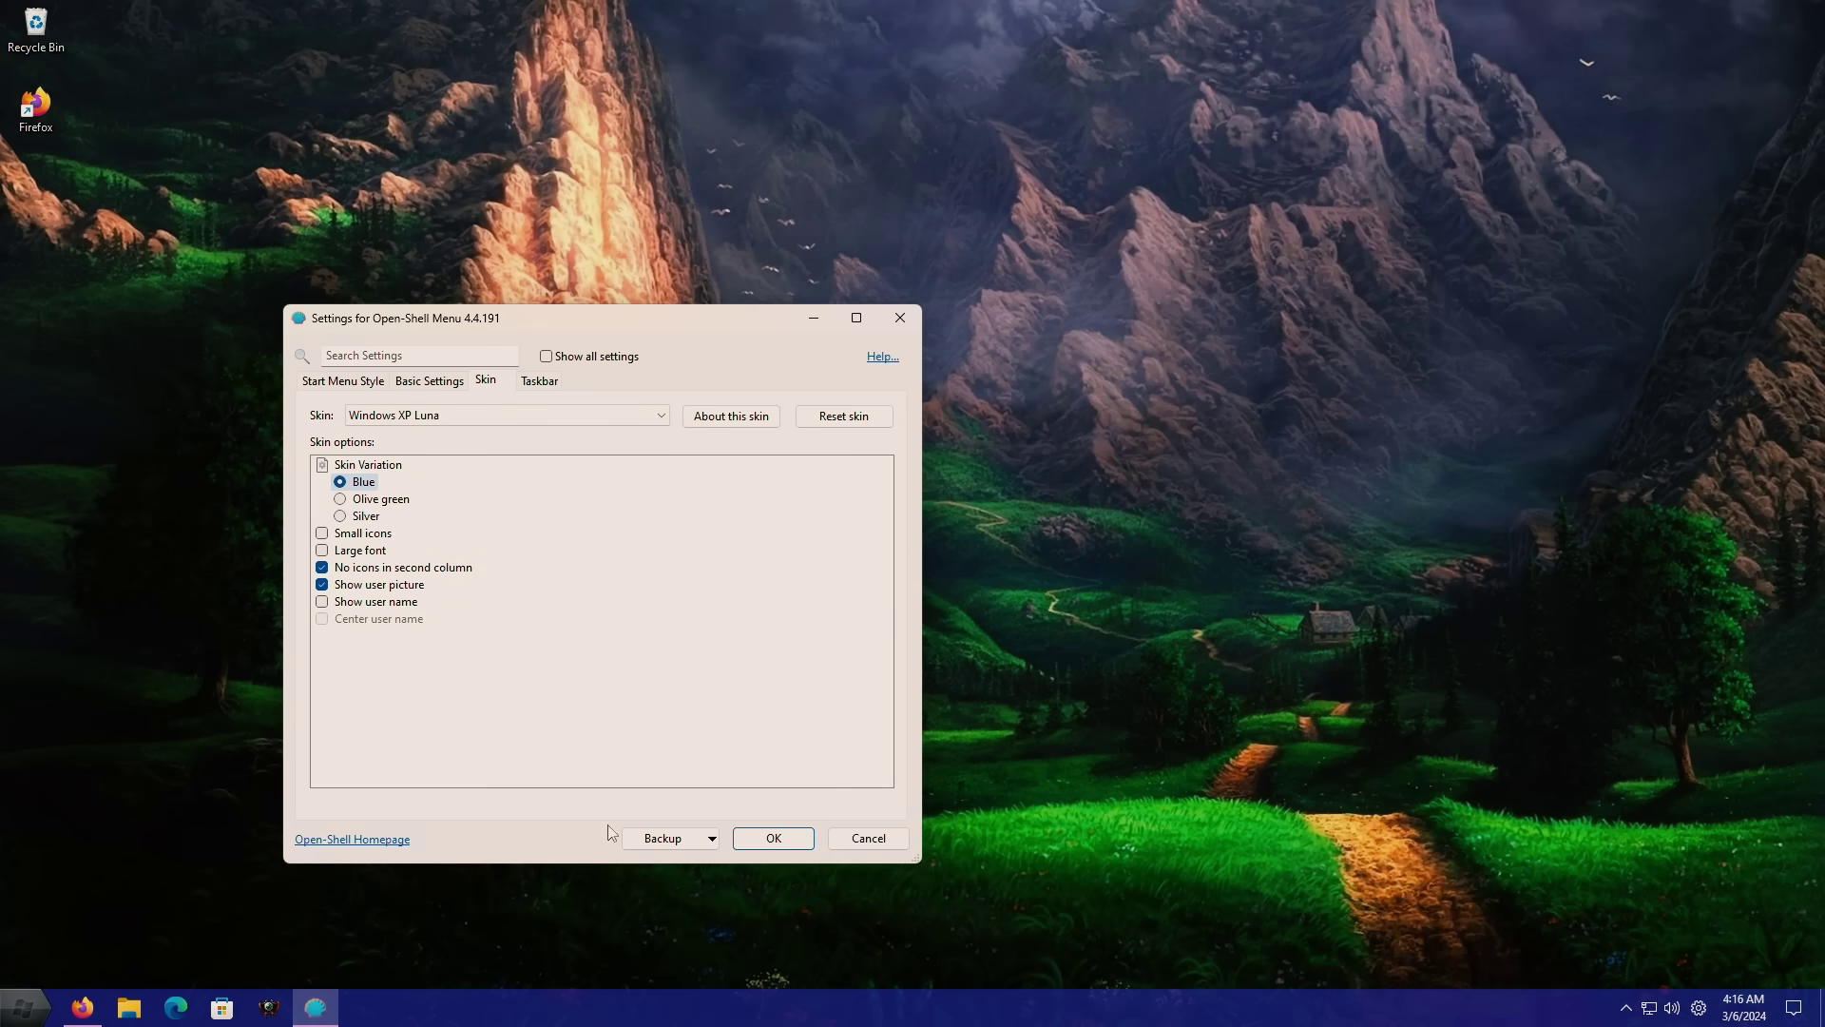
{"action": "left_click", "coordinate": [773, 837]}
Step: Preview the XP-style Start menu, then reopen settings with Windows XP Luna still selected
{"action": "left_click", "coordinate": [21, 1014]}
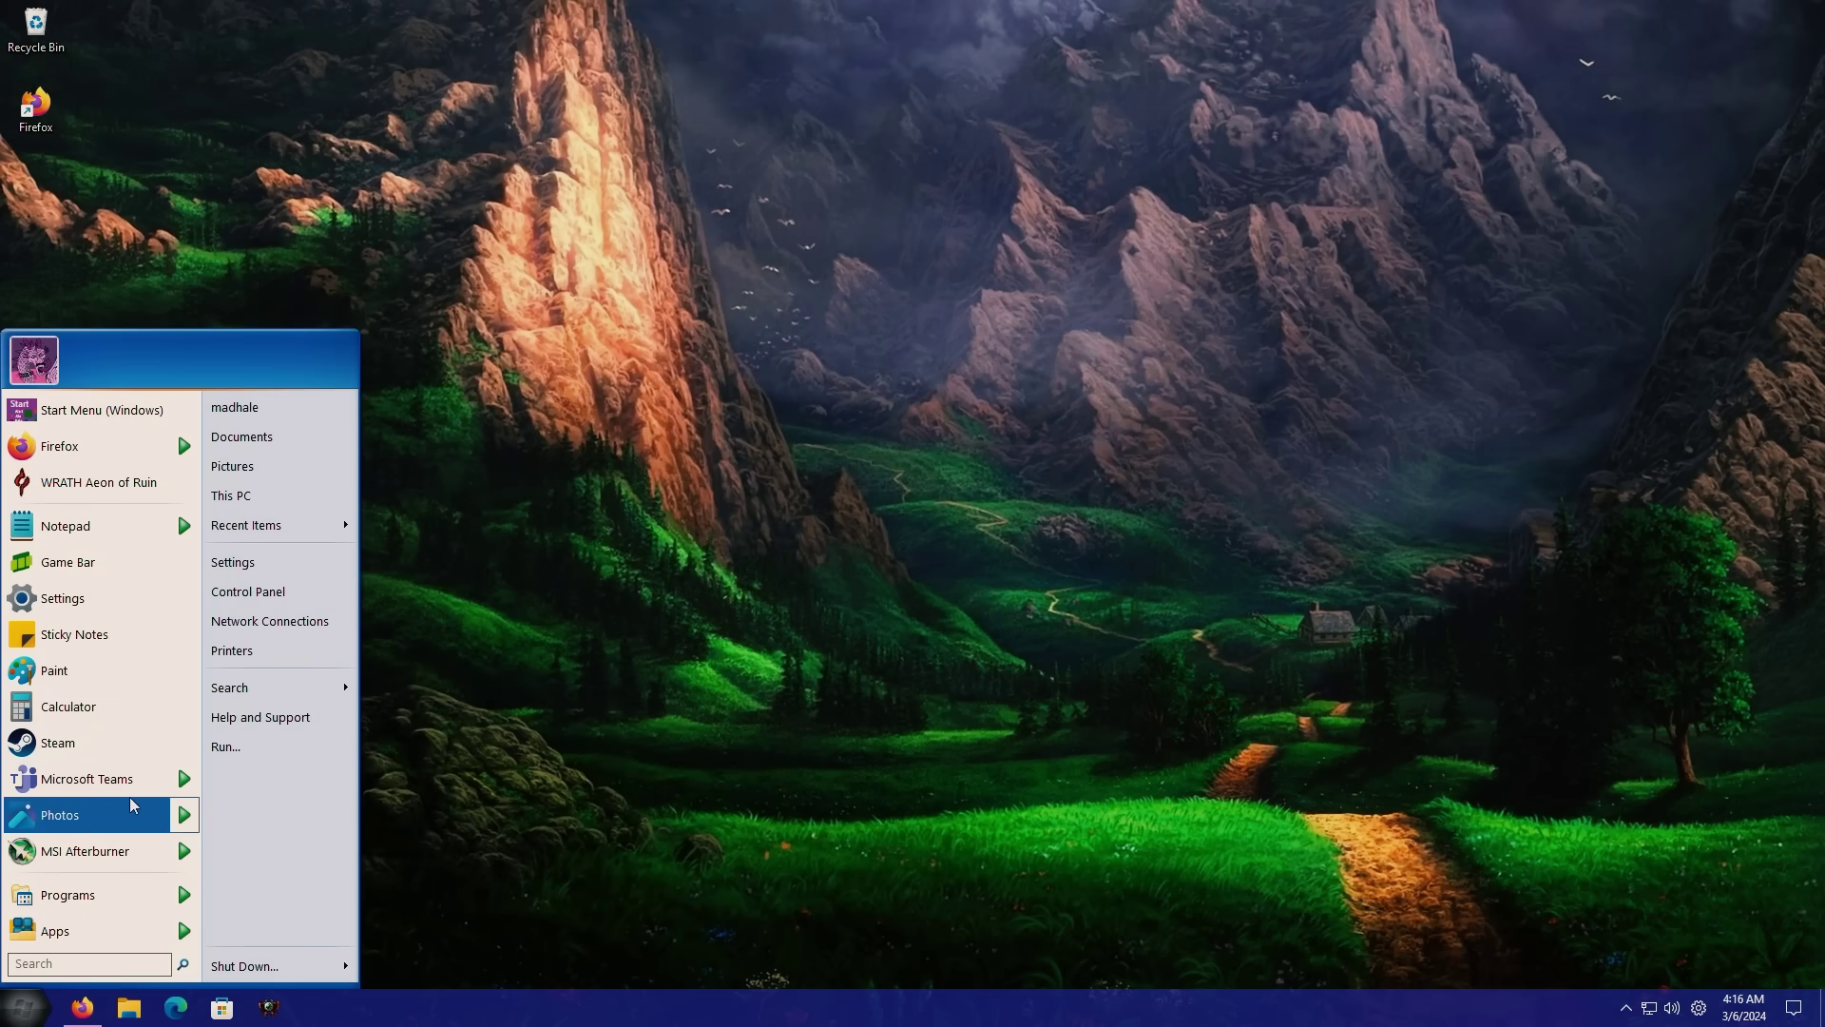
{"action": "right_click", "coordinate": [23, 1007]}
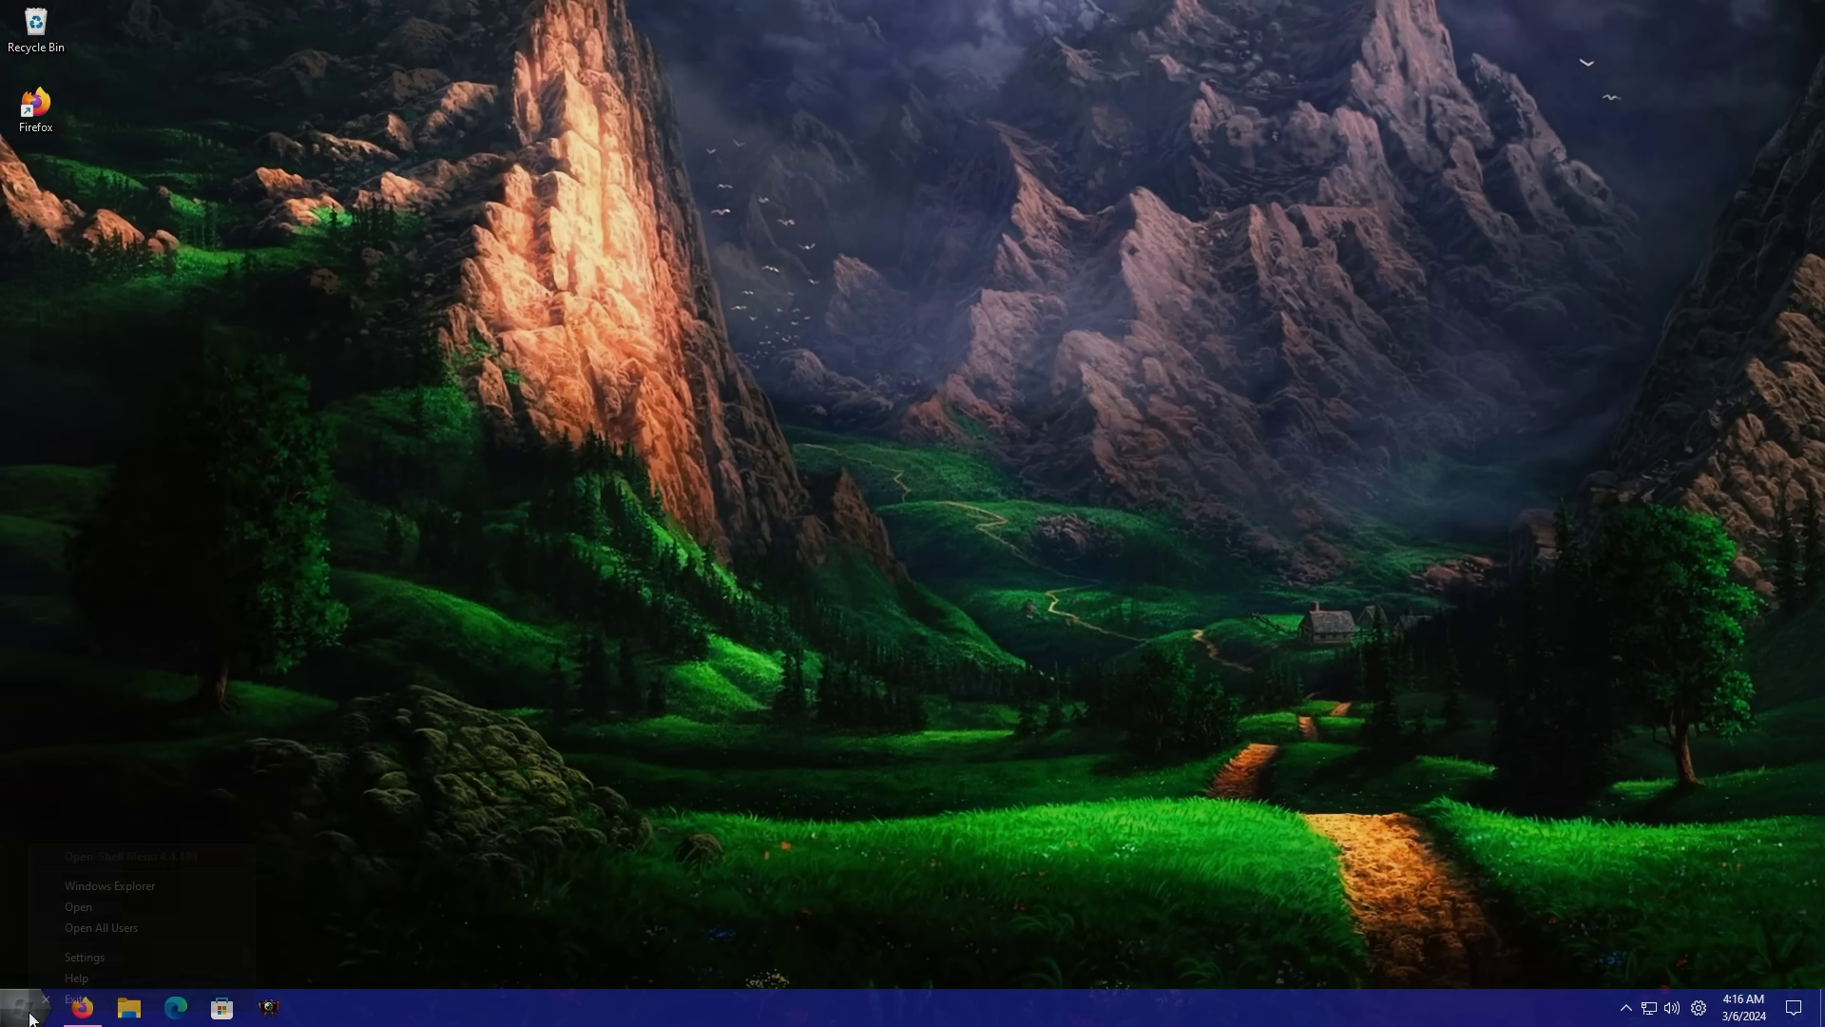
{"action": "left_click", "coordinate": [71, 957]}
{"action": "left_click", "coordinate": [507, 416]}
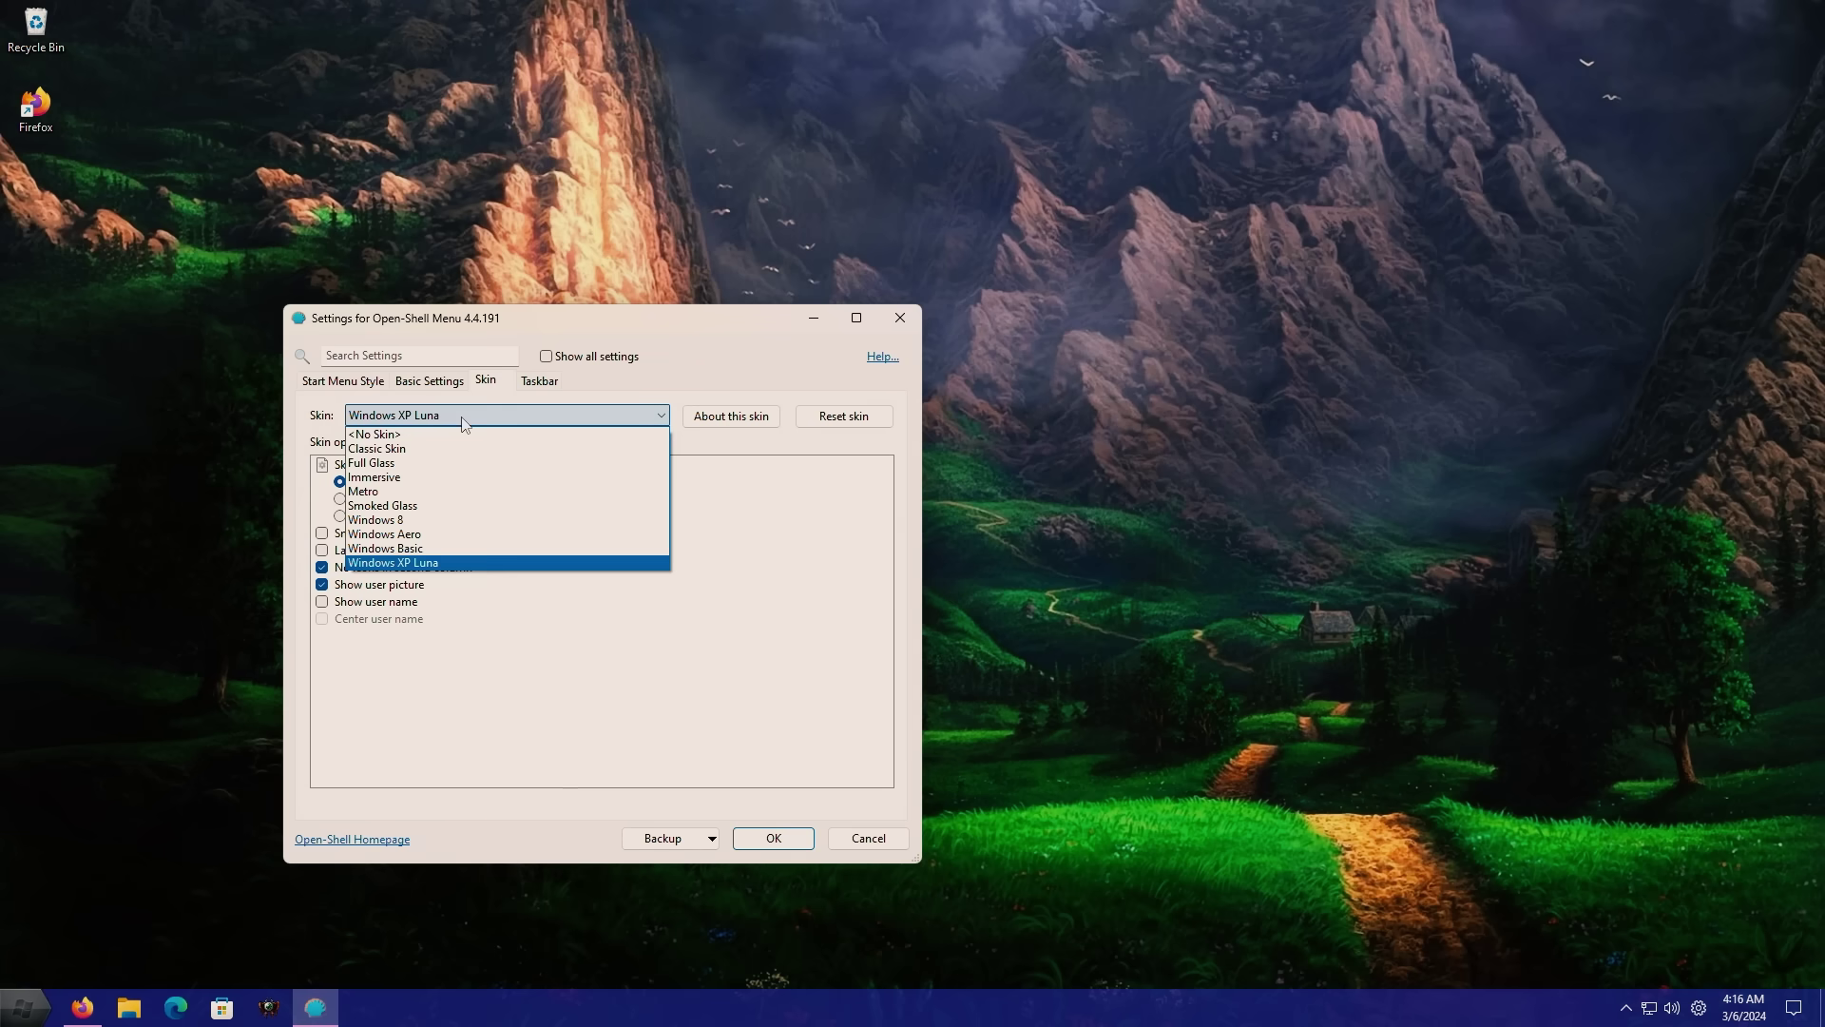
{"action": "left_click", "coordinate": [427, 563]}
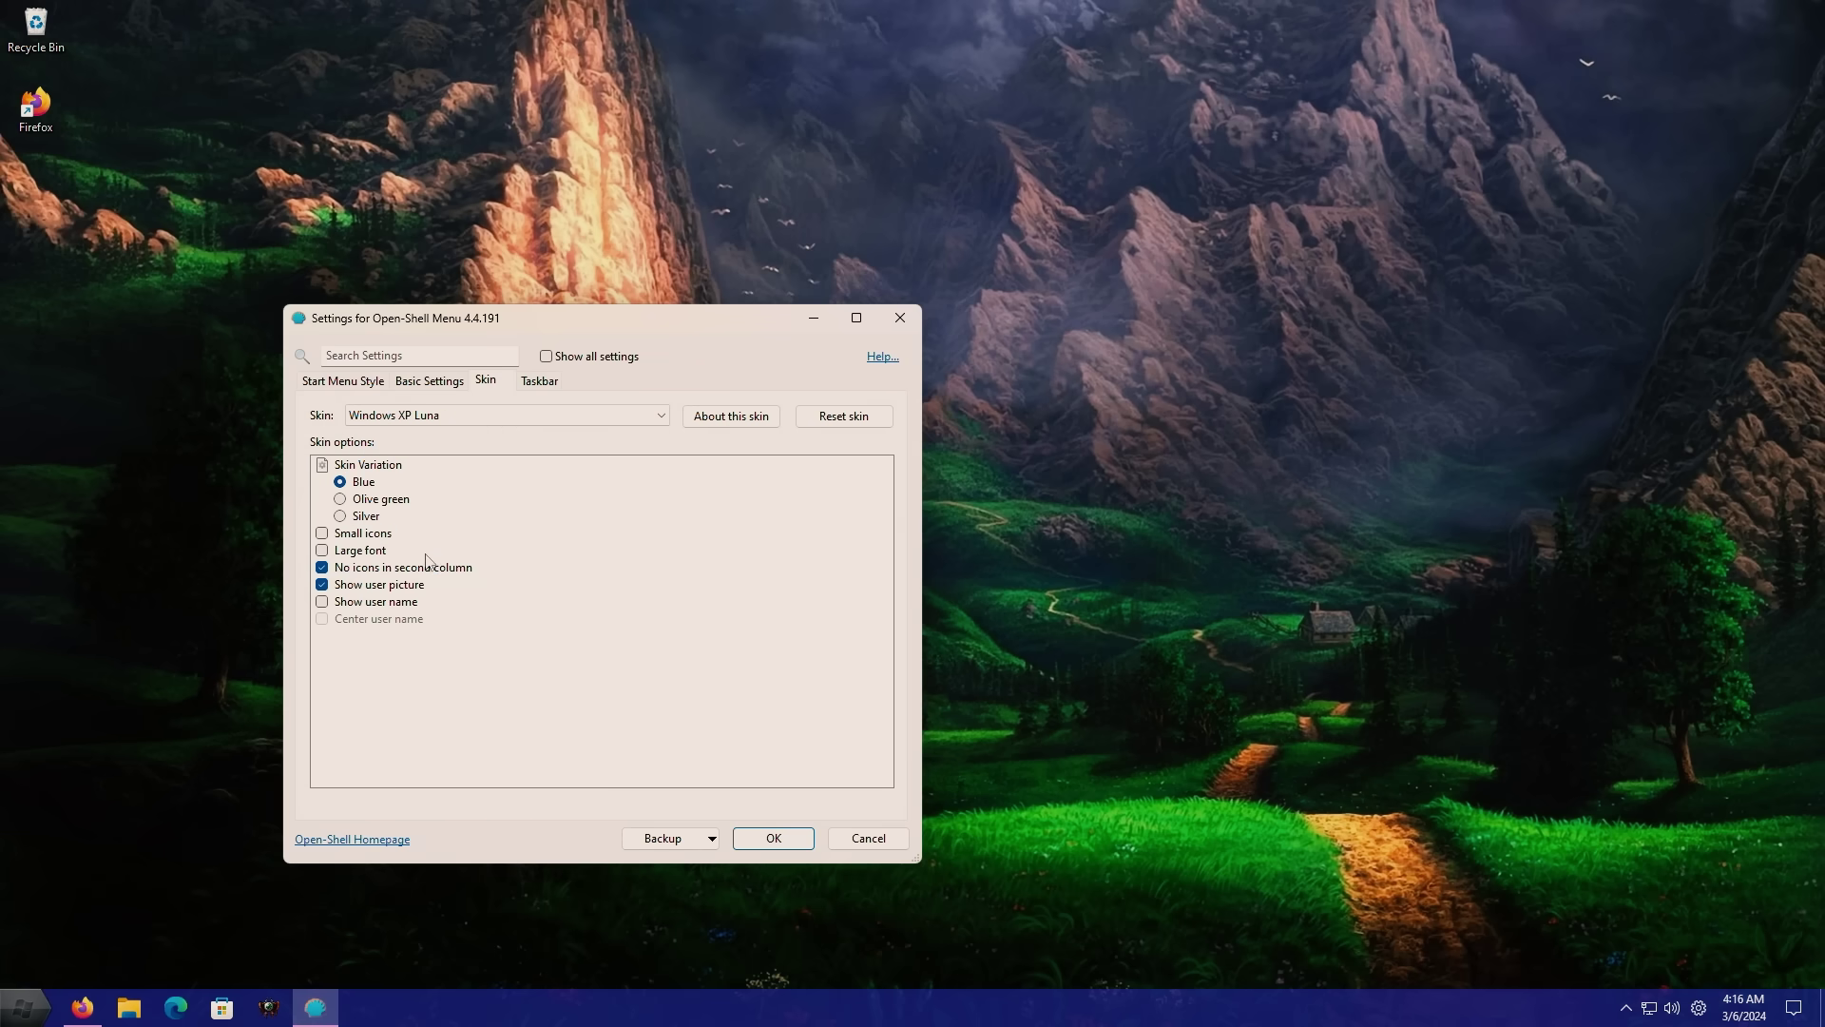
Step: Browse the Classic Shell forum, DeviantArt XP skin and Open-Shell GitHub releases tabs in Firefox
{"action": "left_click", "coordinate": [82, 1007]}
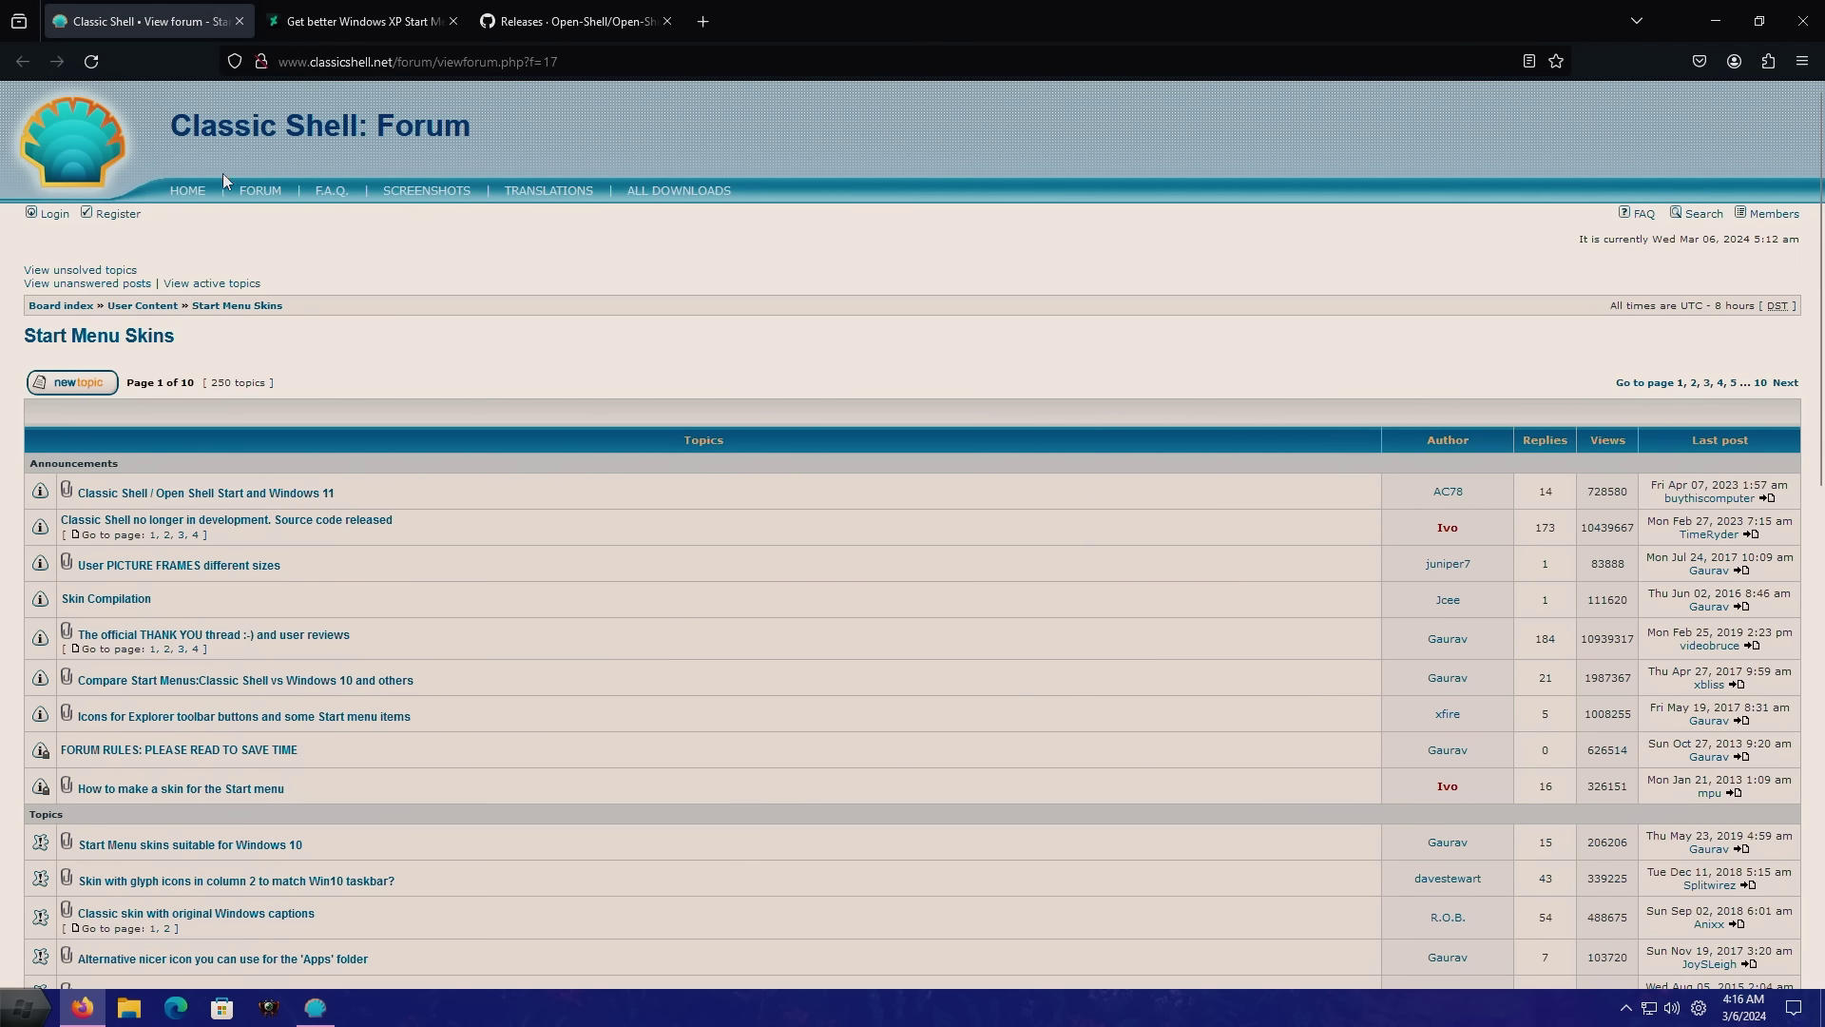
{"action": "left_click_drag", "start_coordinate": [171, 125], "coordinate": [440, 131]}
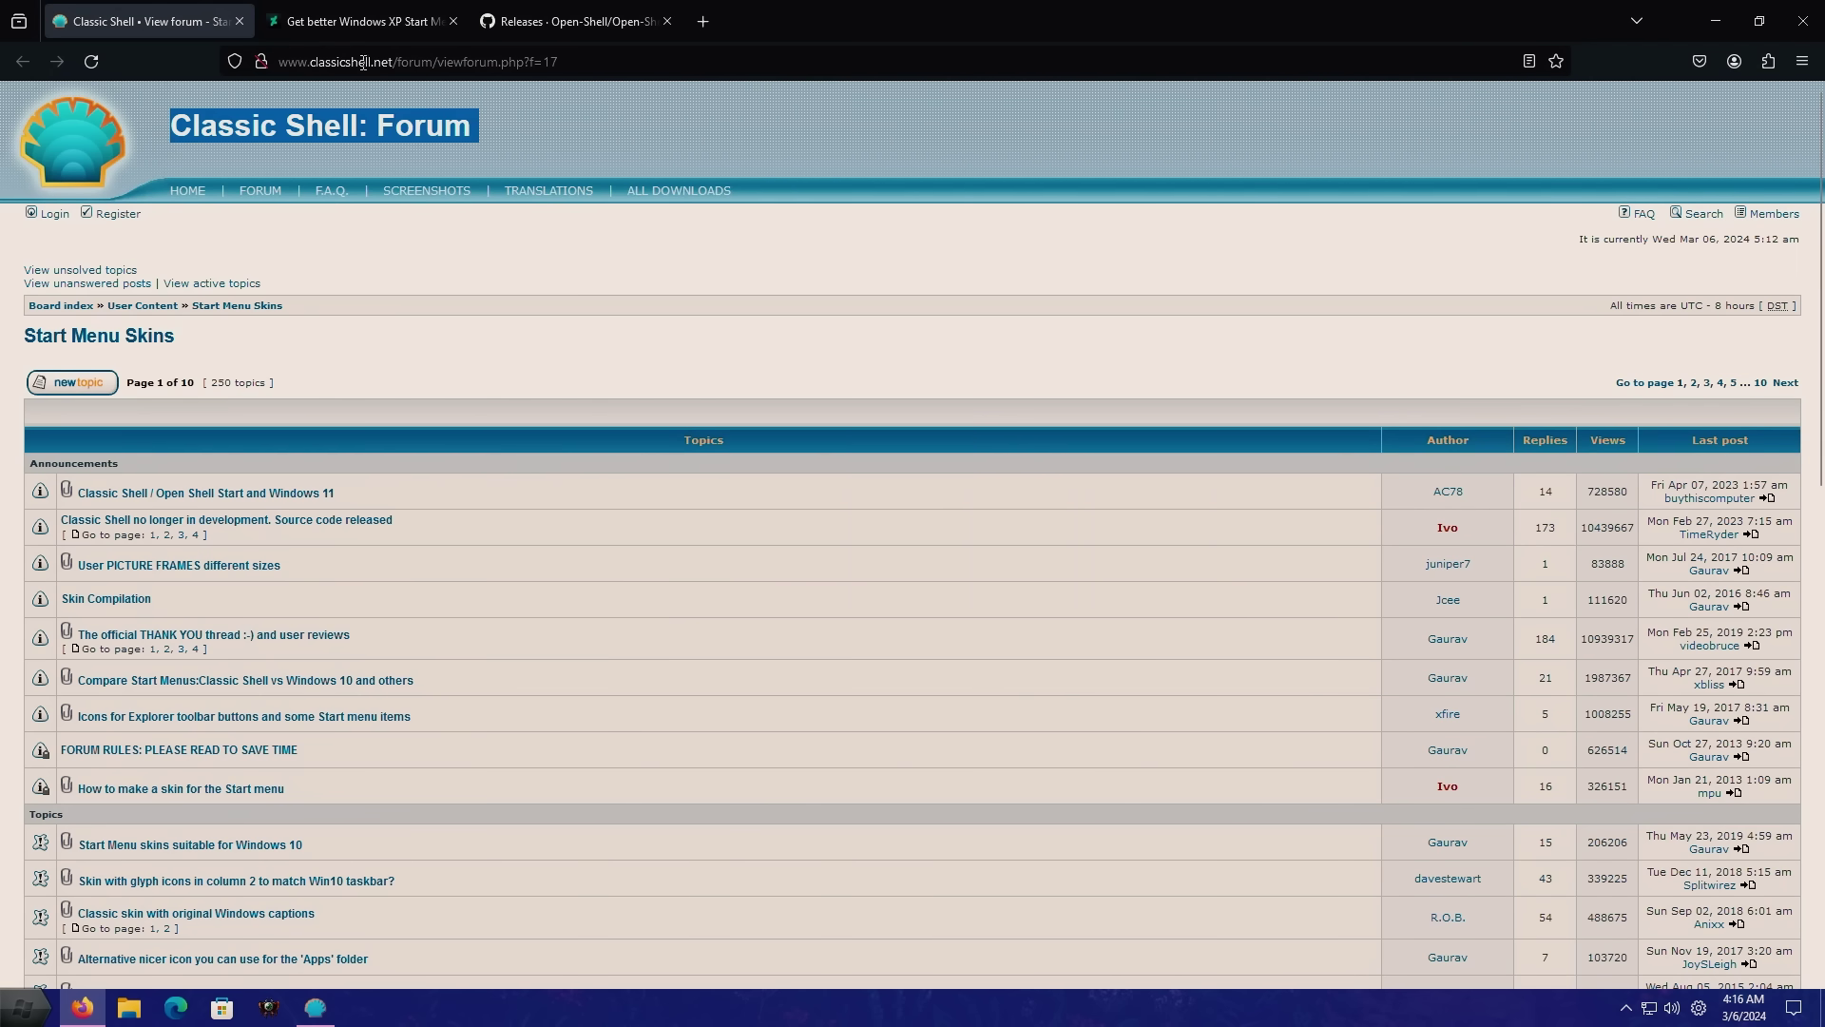
{"action": "left_click", "coordinate": [373, 26]}
{"action": "scroll", "coordinate": [291, 550], "scroll_direction": "up", "scroll_amount": 5}
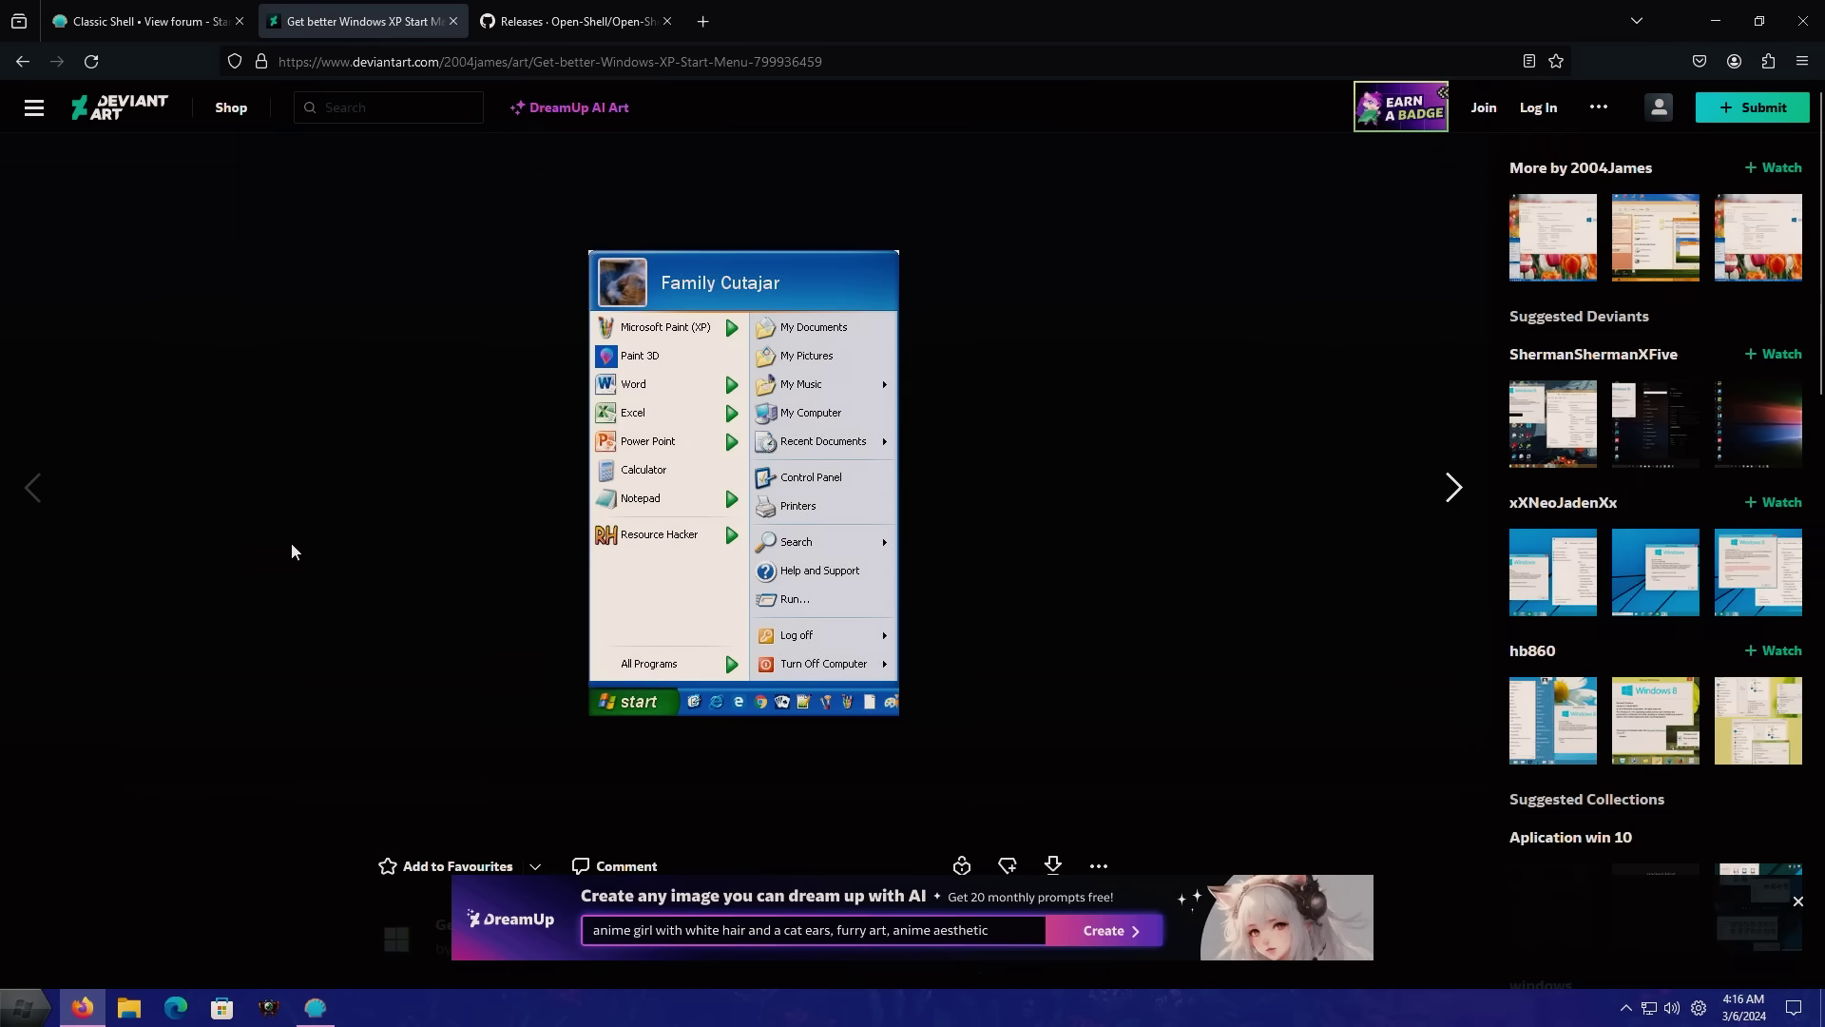
{"action": "scroll", "coordinate": [291, 549], "scroll_direction": "down", "scroll_amount": 4}
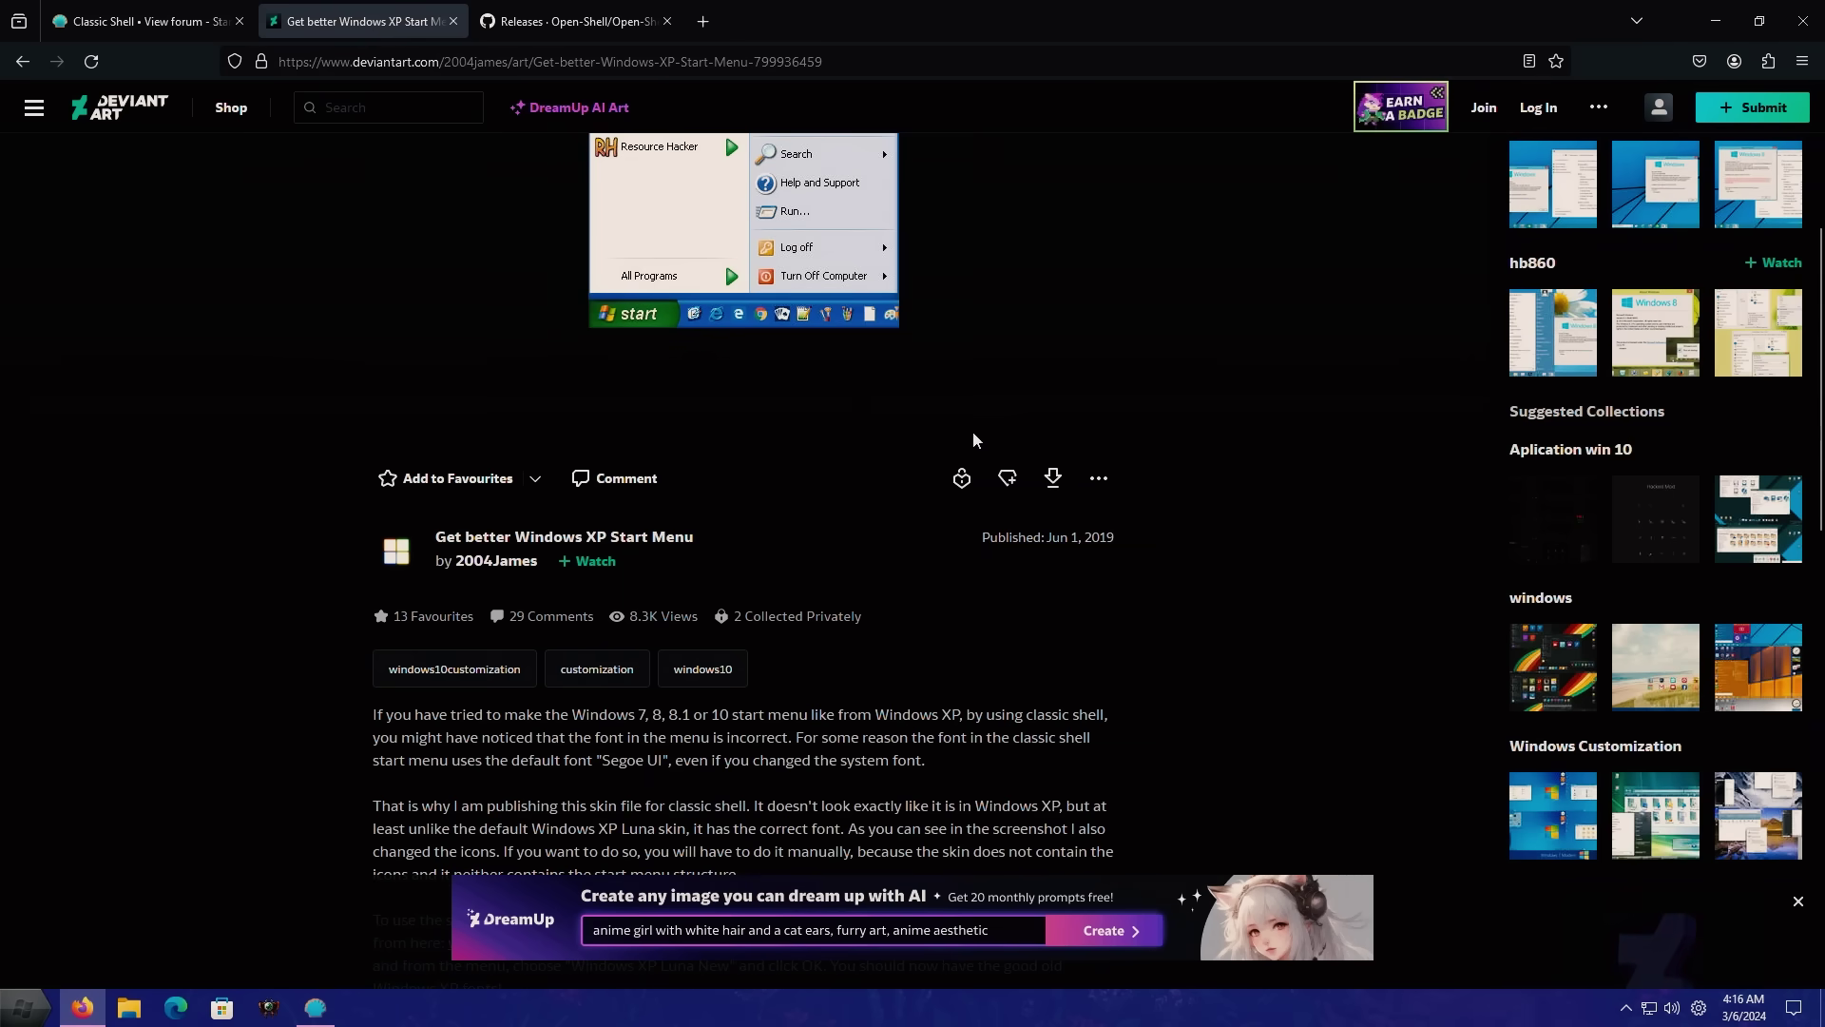
{"action": "left_click", "coordinate": [577, 19]}
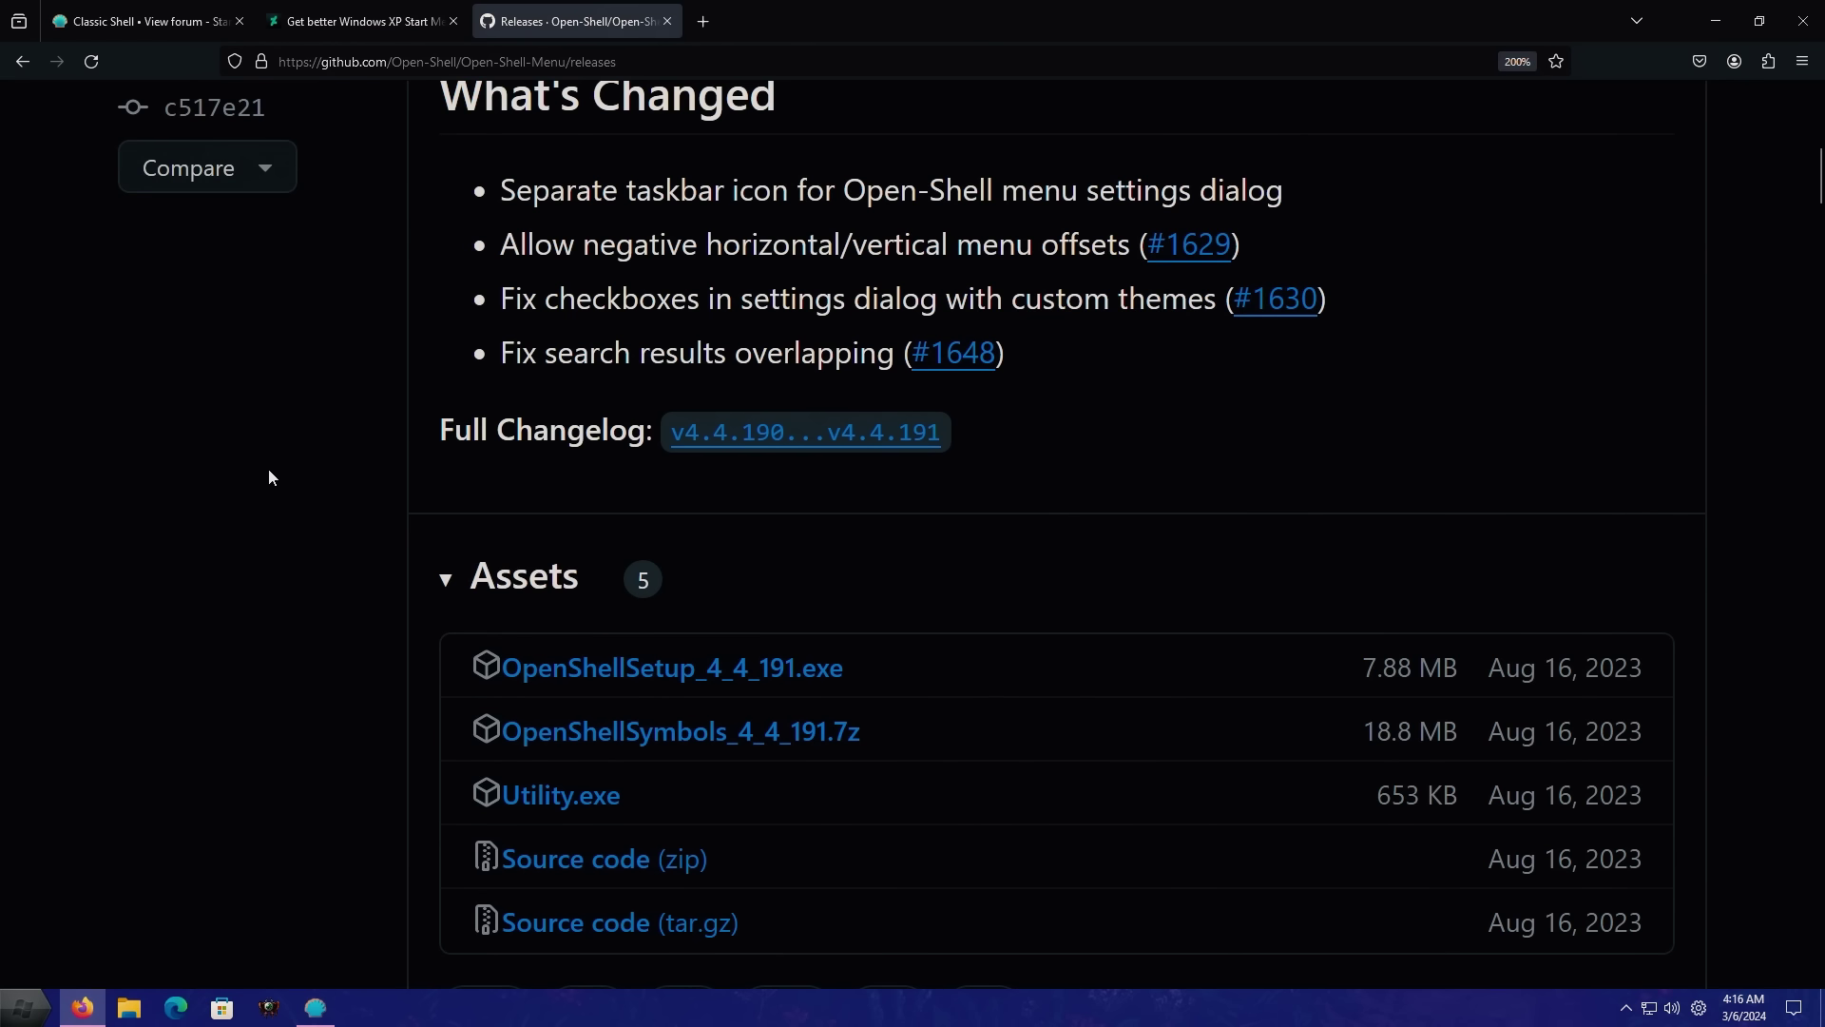
{"action": "scroll", "coordinate": [268, 468], "scroll_direction": "up", "scroll_amount": 8}
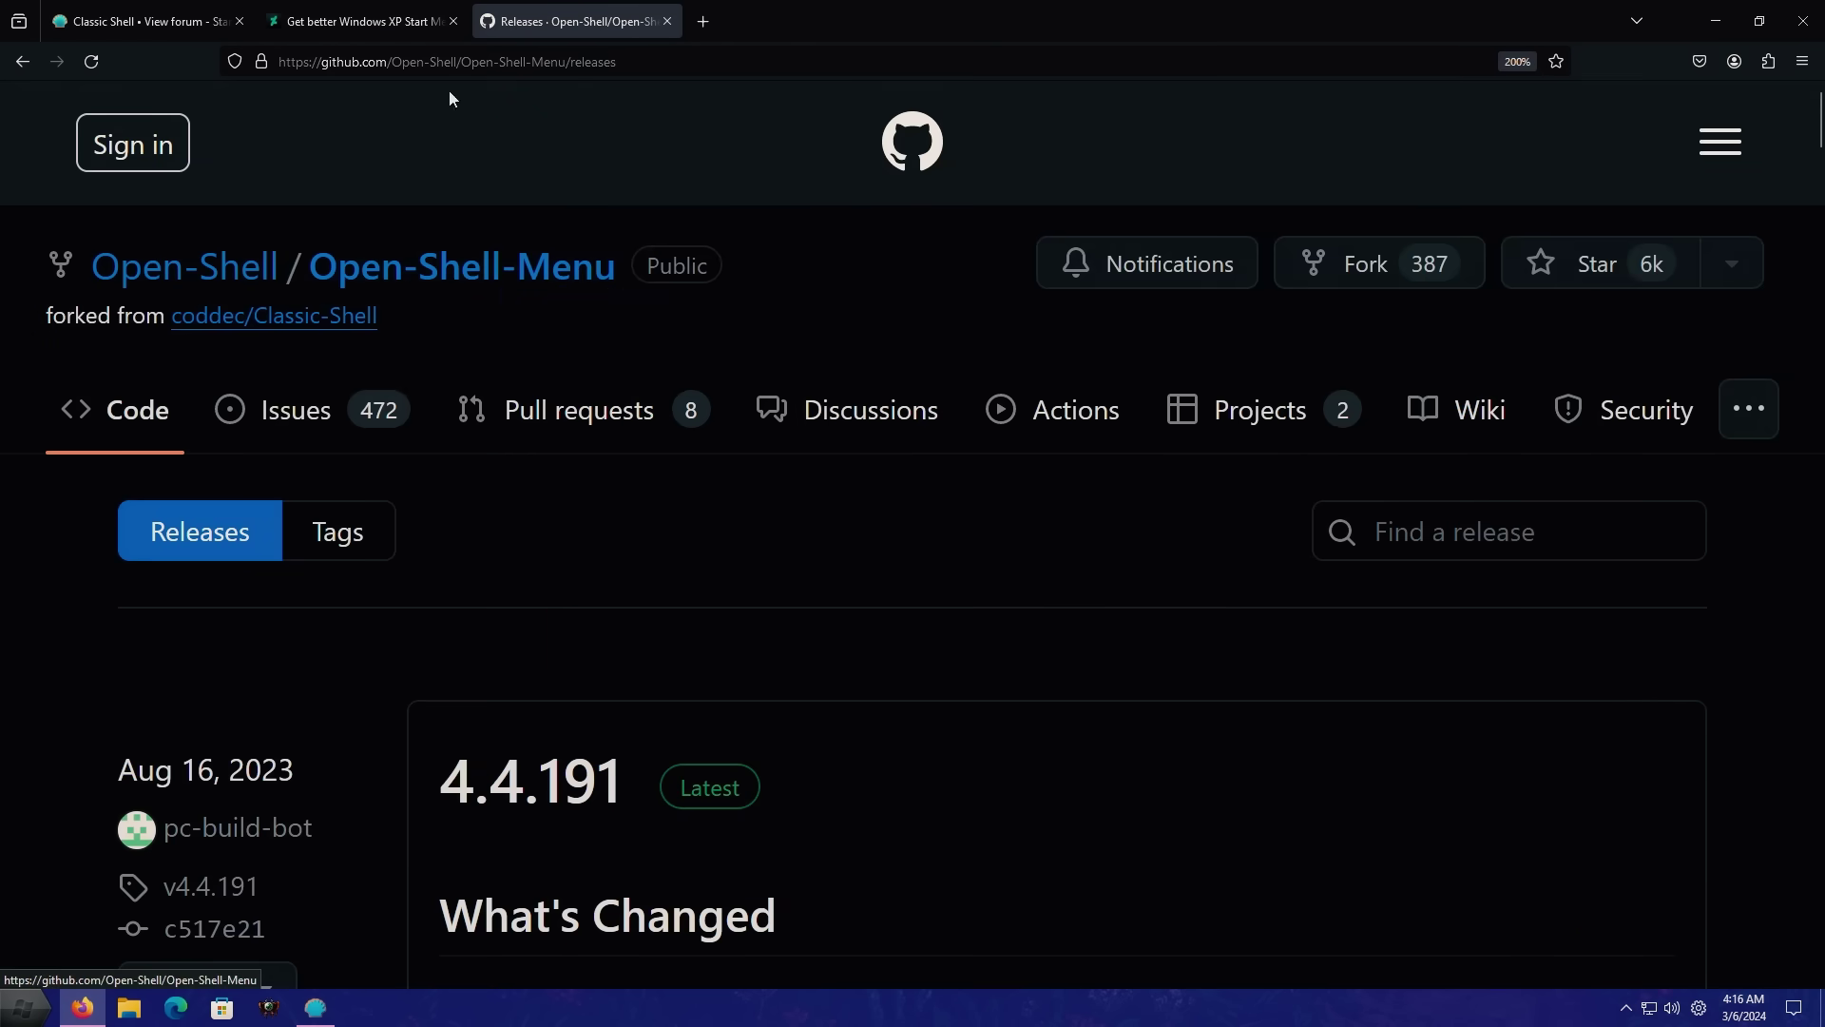
Step: Choose the Windows 7 menu style with the Windows Aero skin
{"action": "left_click", "coordinate": [82, 1008]}
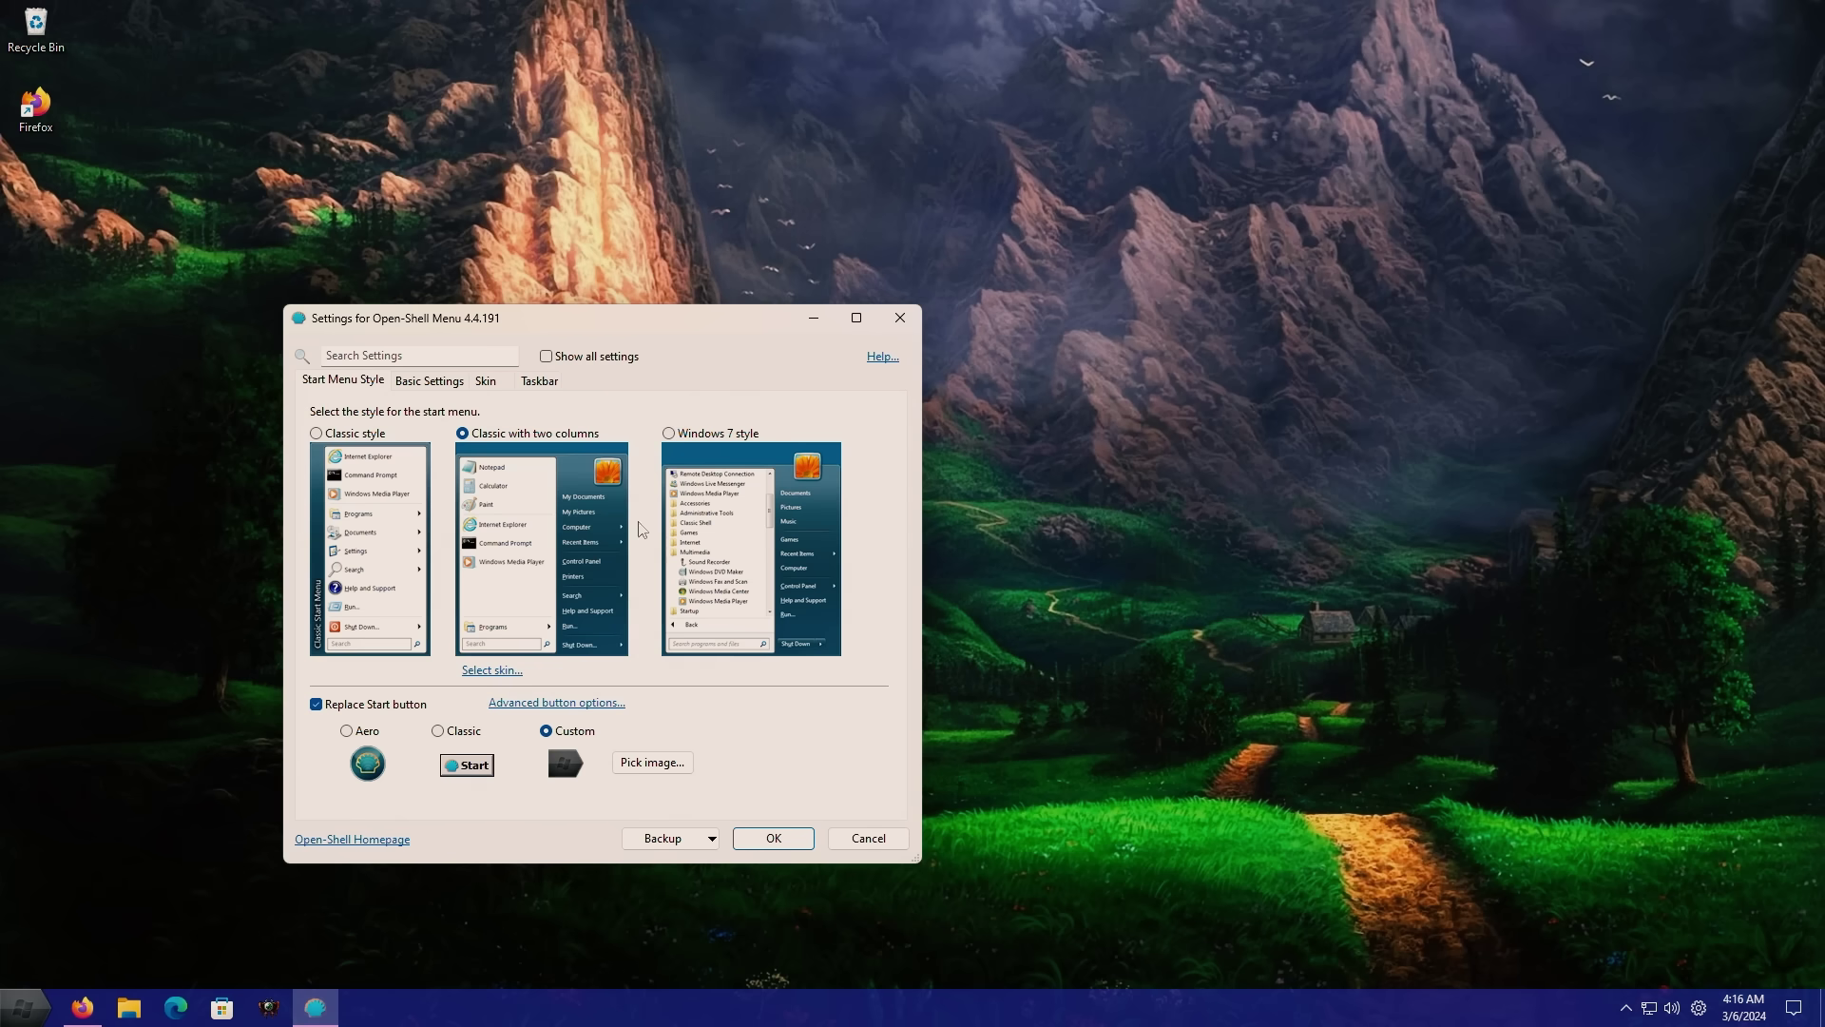
{"action": "left_click", "coordinate": [699, 453]}
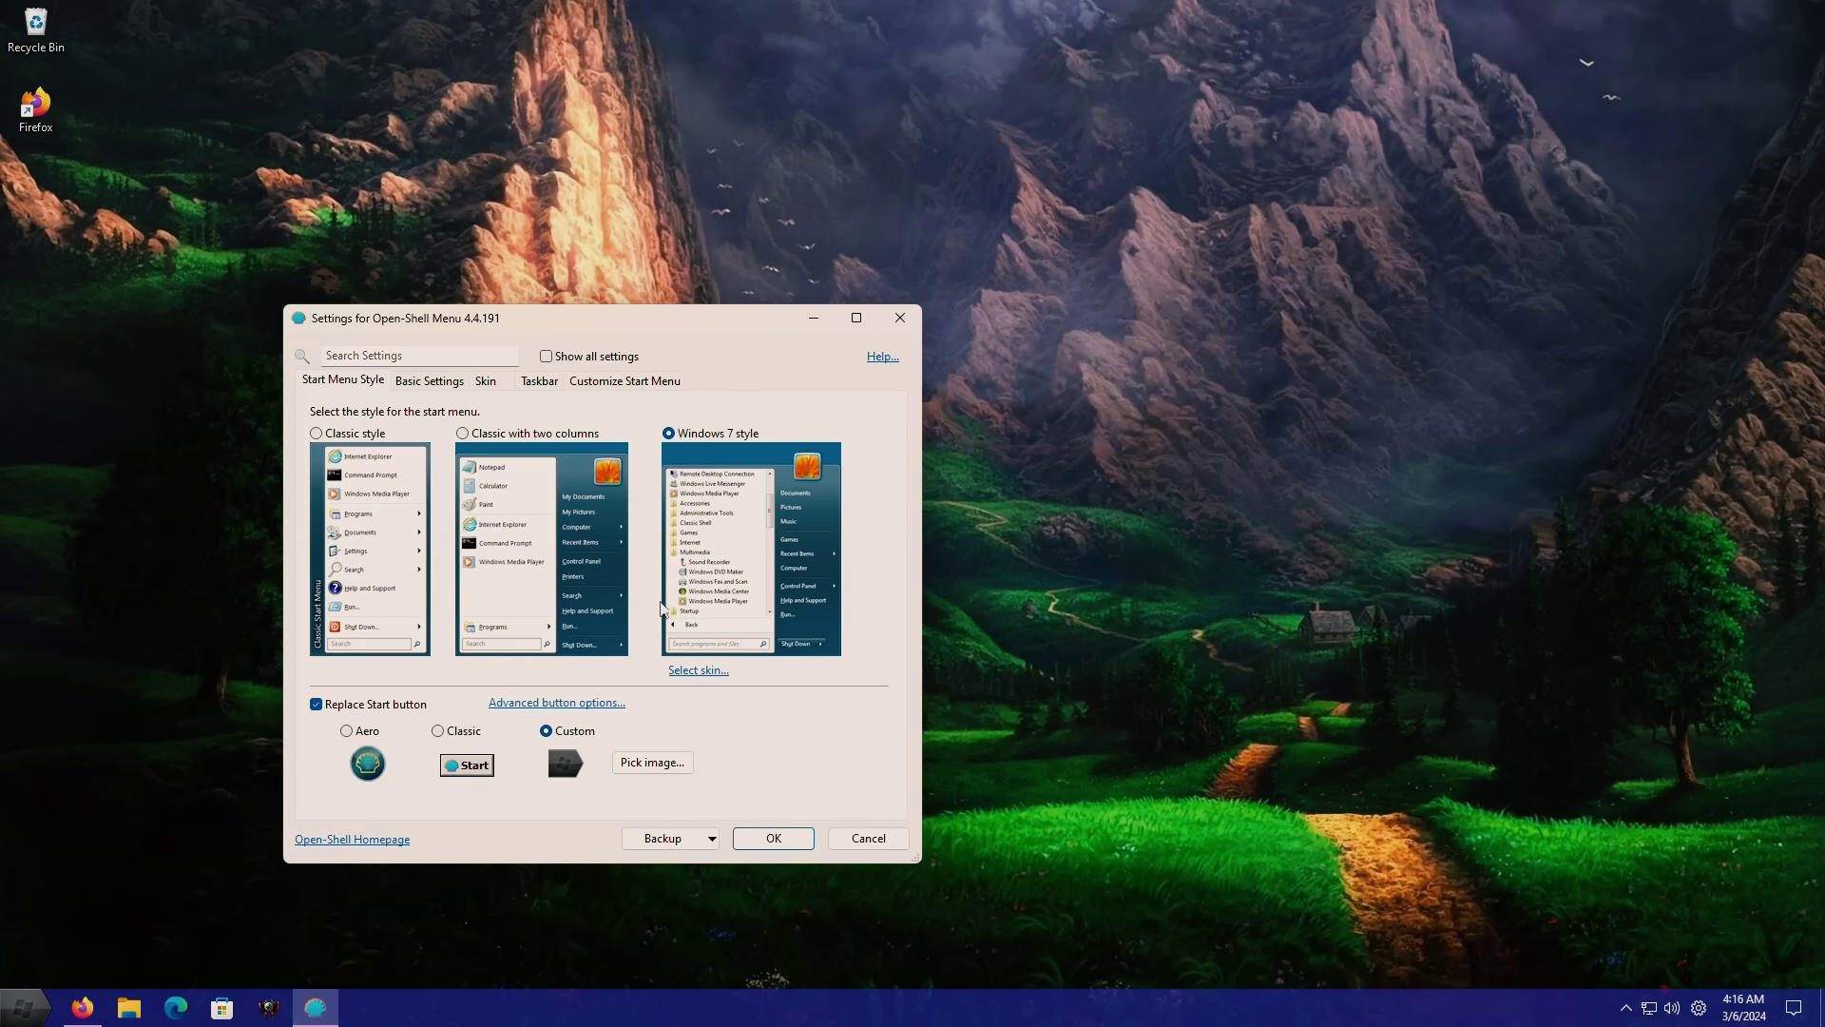
{"action": "left_click", "coordinate": [701, 673]}
{"action": "left_click", "coordinate": [437, 419]}
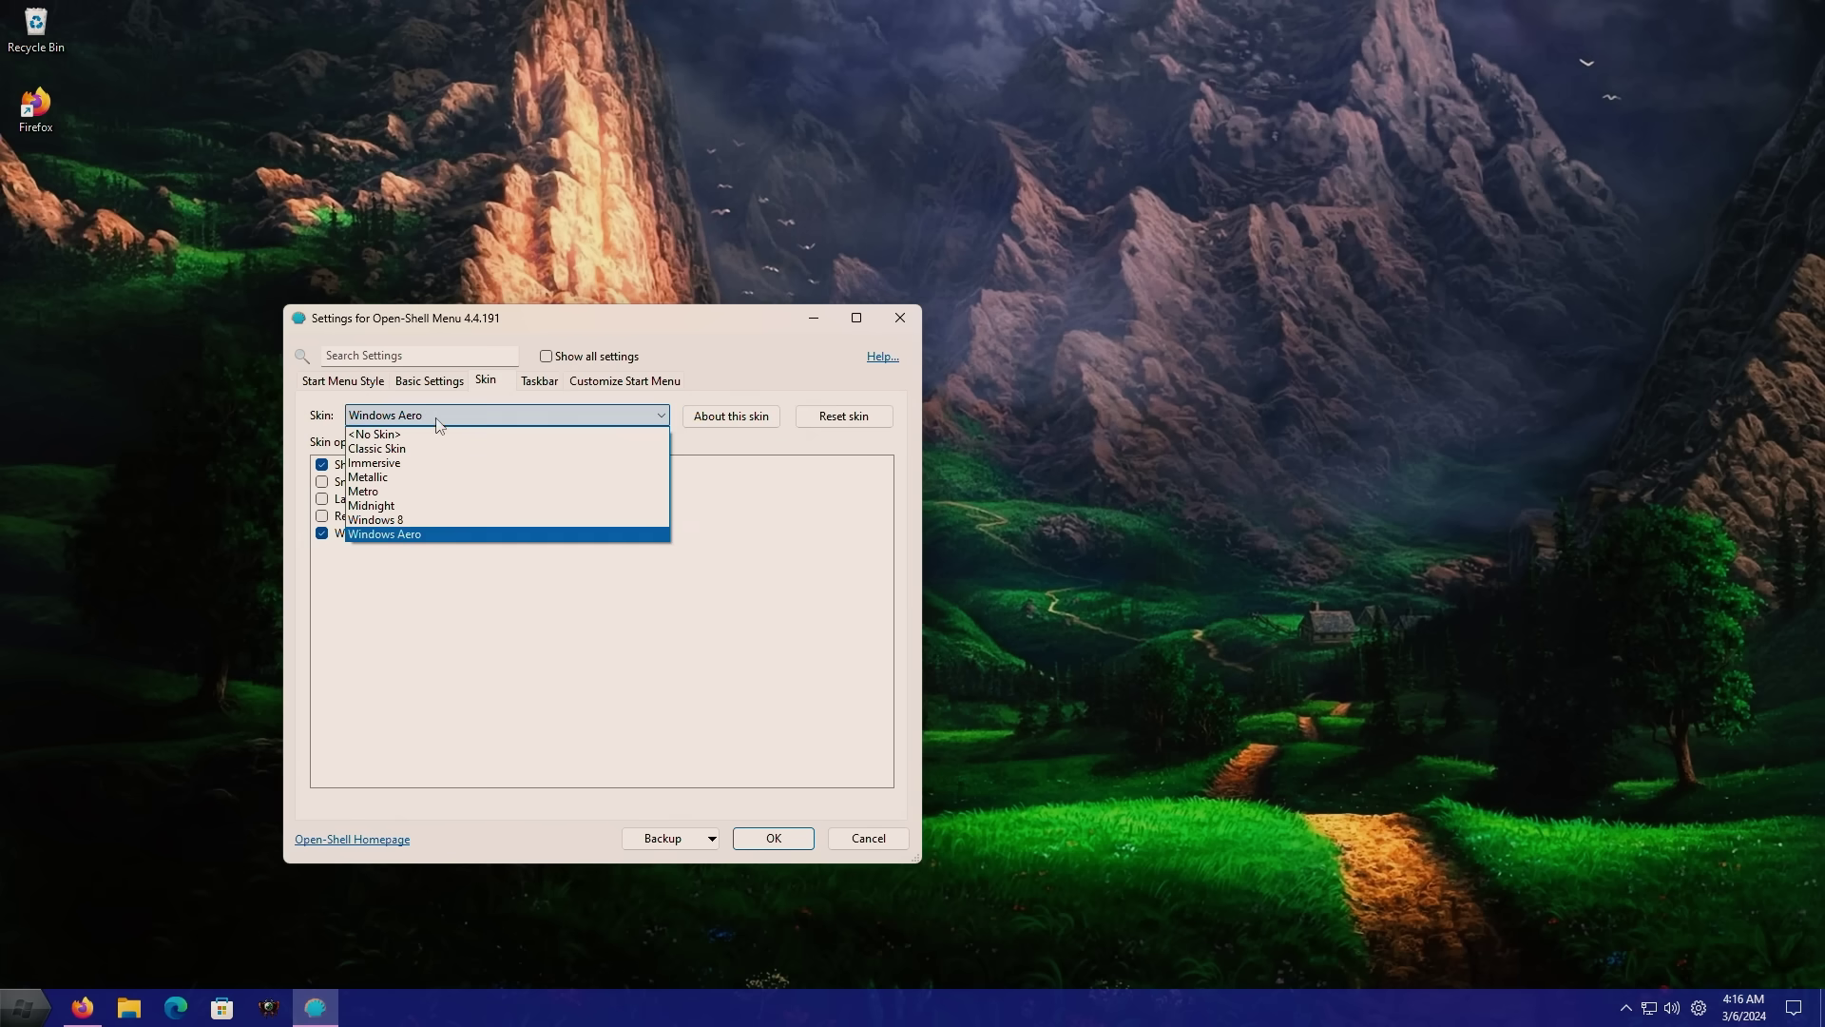
{"action": "left_click", "coordinate": [393, 534]}
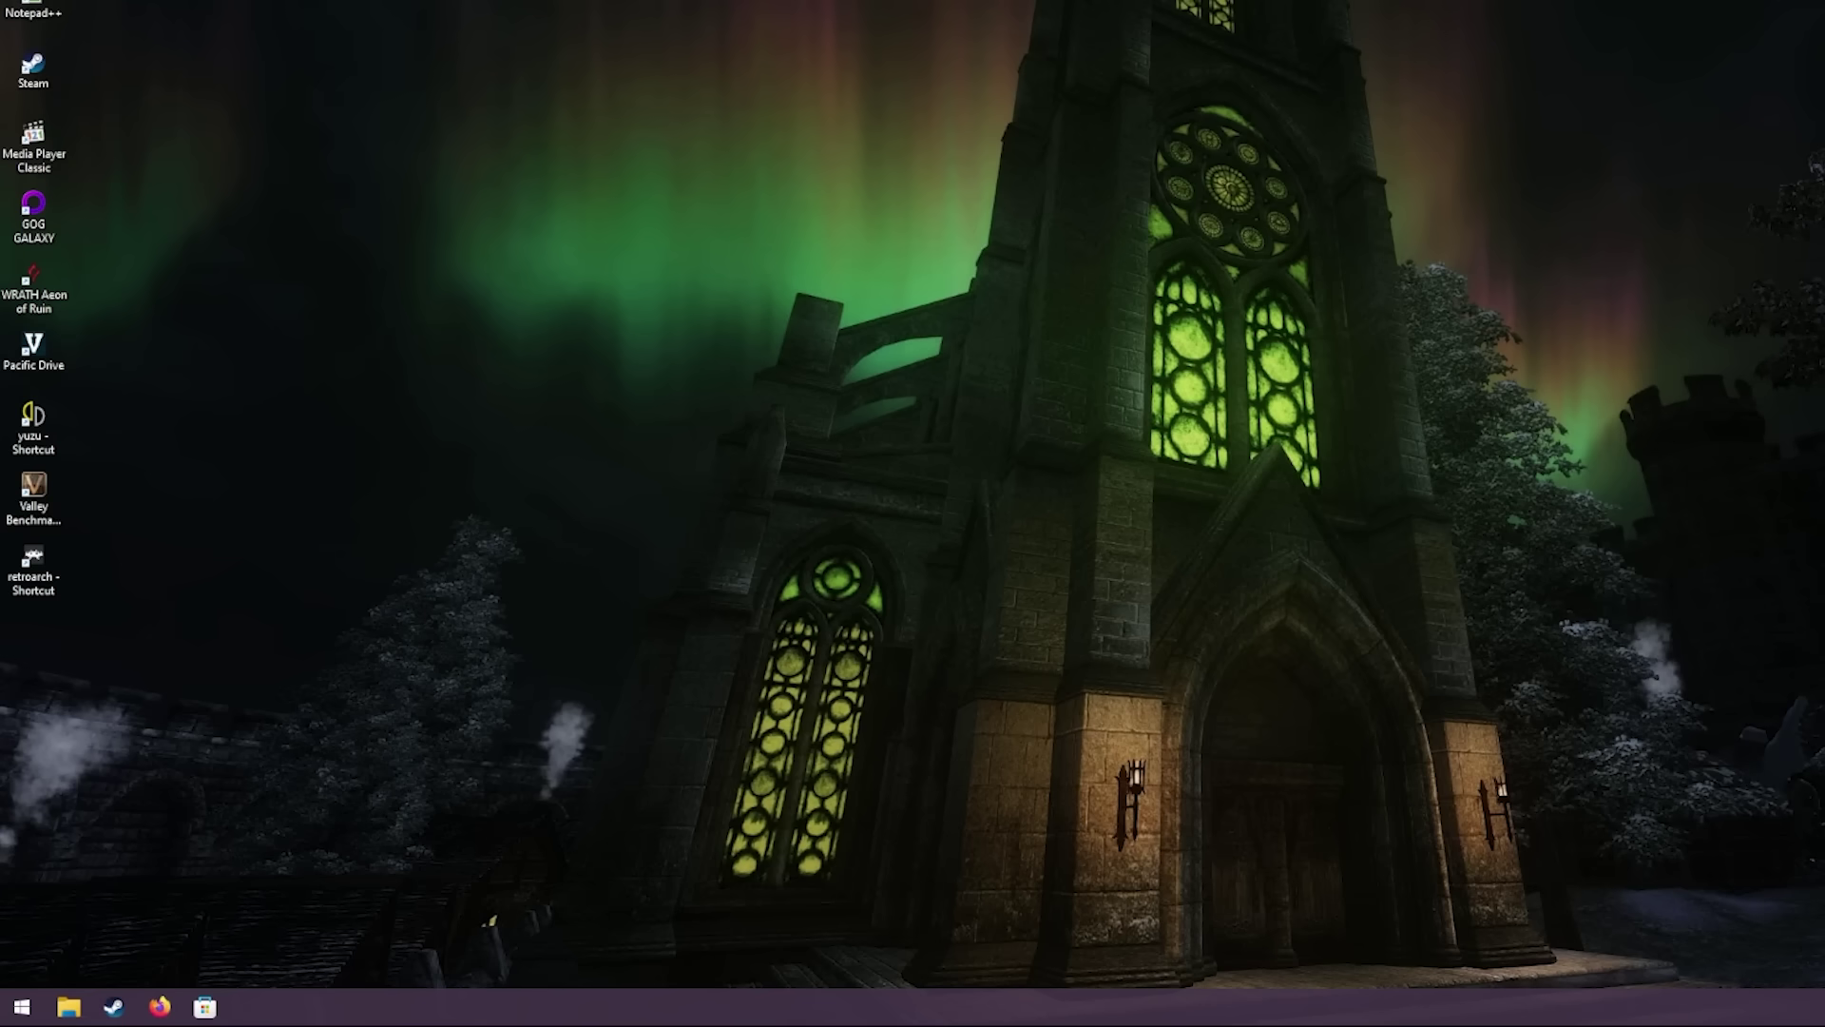
Step: Preview the Windows 7-style Start menu, browsing All Programs and back to the pinned list
{"action": "left_click", "coordinate": [21, 1007]}
{"action": "mouse_move", "coordinate": [109, 922]}
{"action": "left_click", "coordinate": [108, 921]}
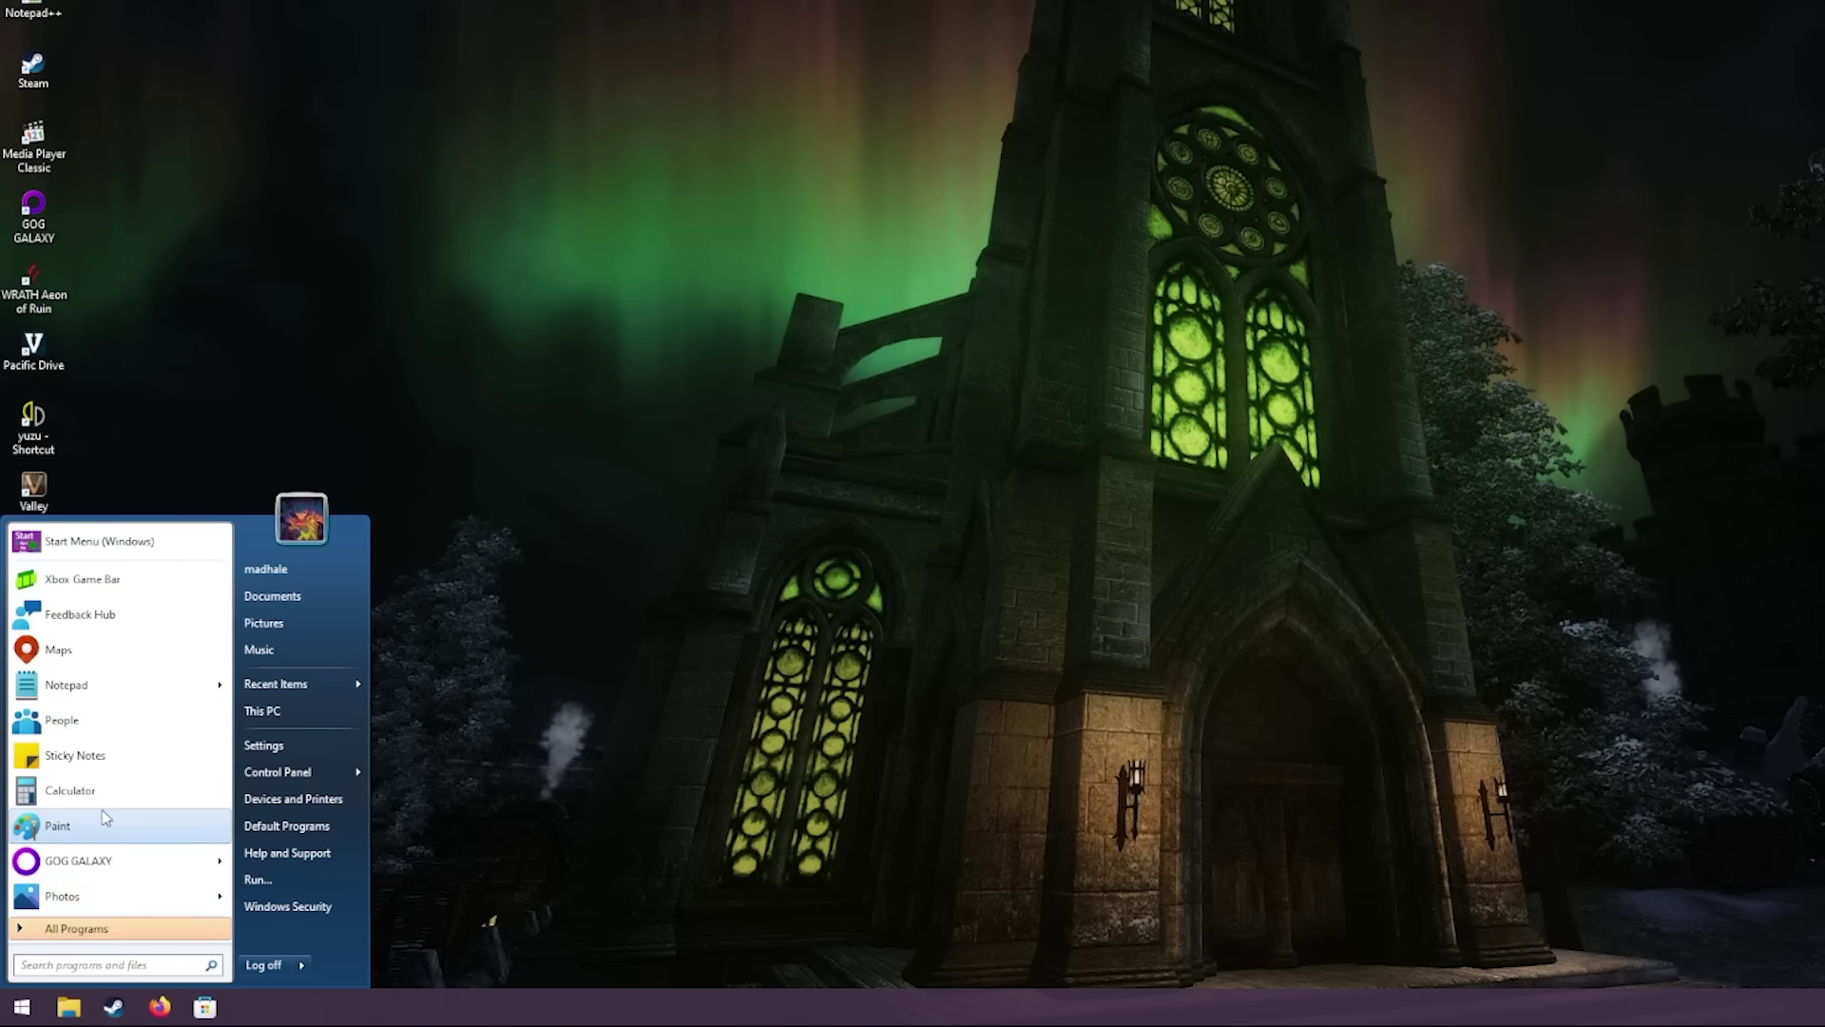
{"action": "mouse_move", "coordinate": [99, 943]}
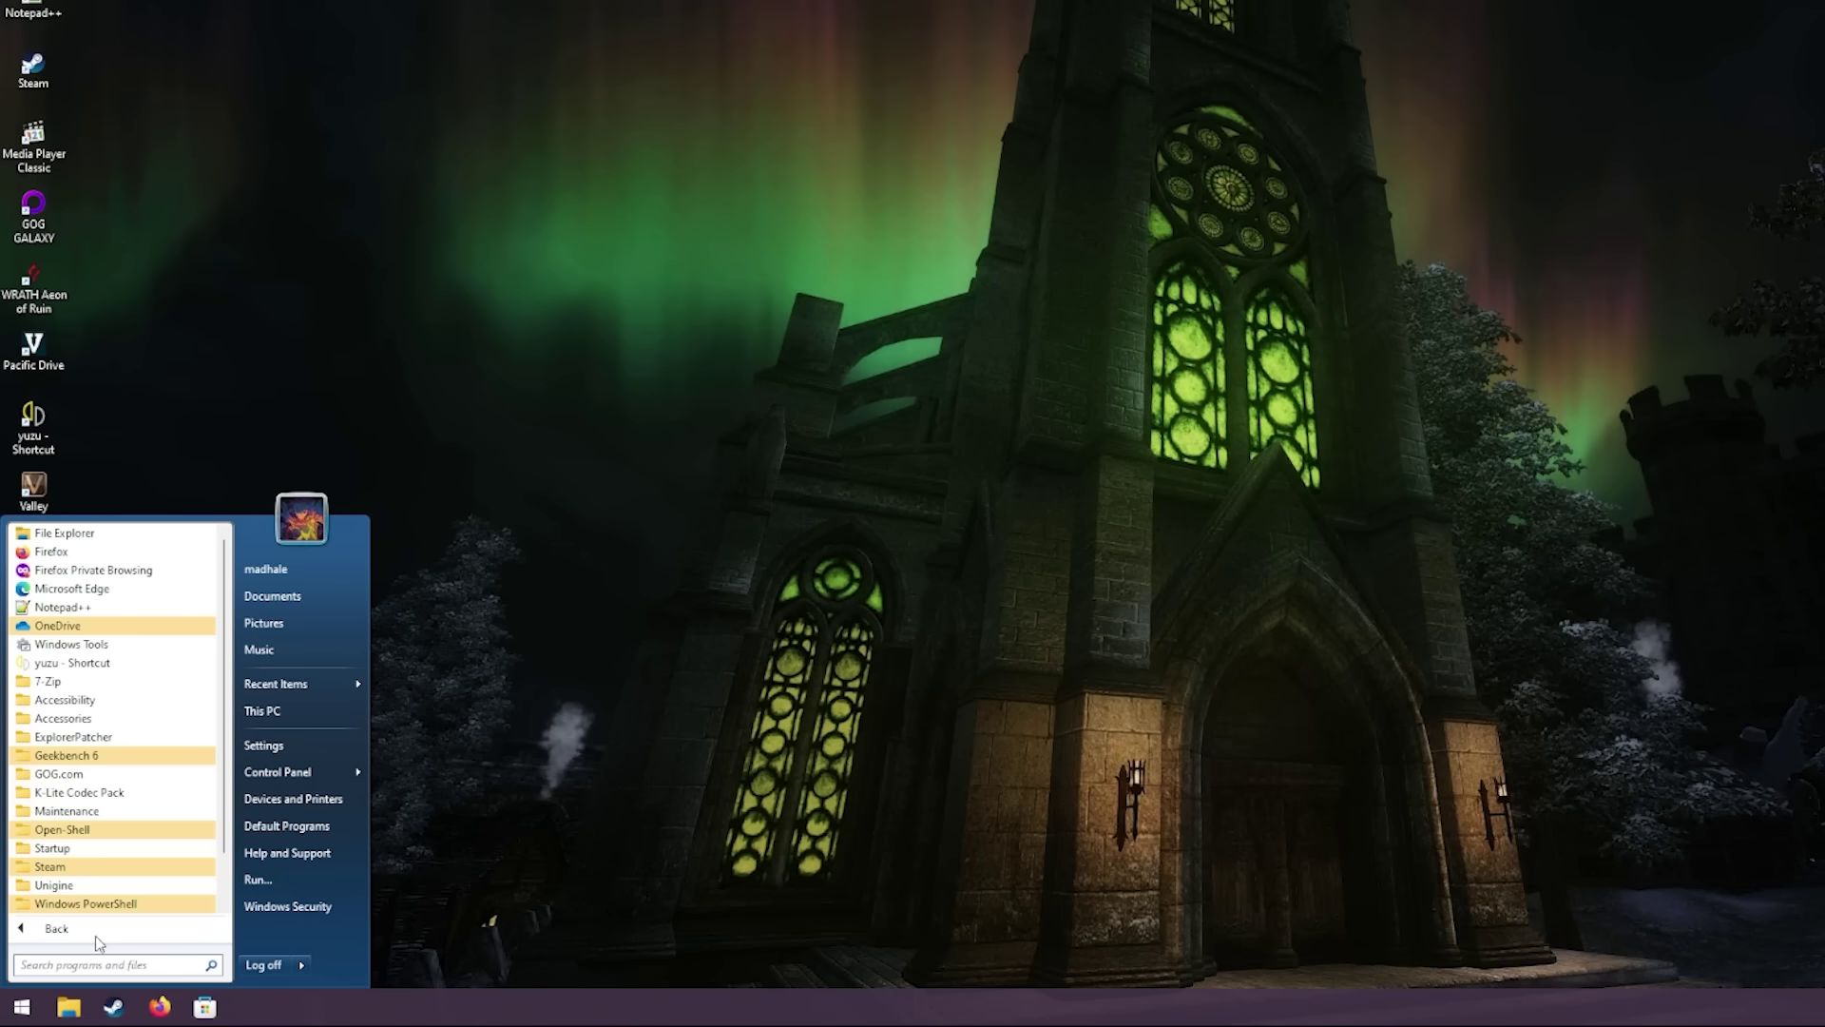
{"action": "scroll", "coordinate": [76, 831], "scroll_direction": "down", "scroll_amount": 1}
{"action": "left_click", "coordinate": [57, 928]}
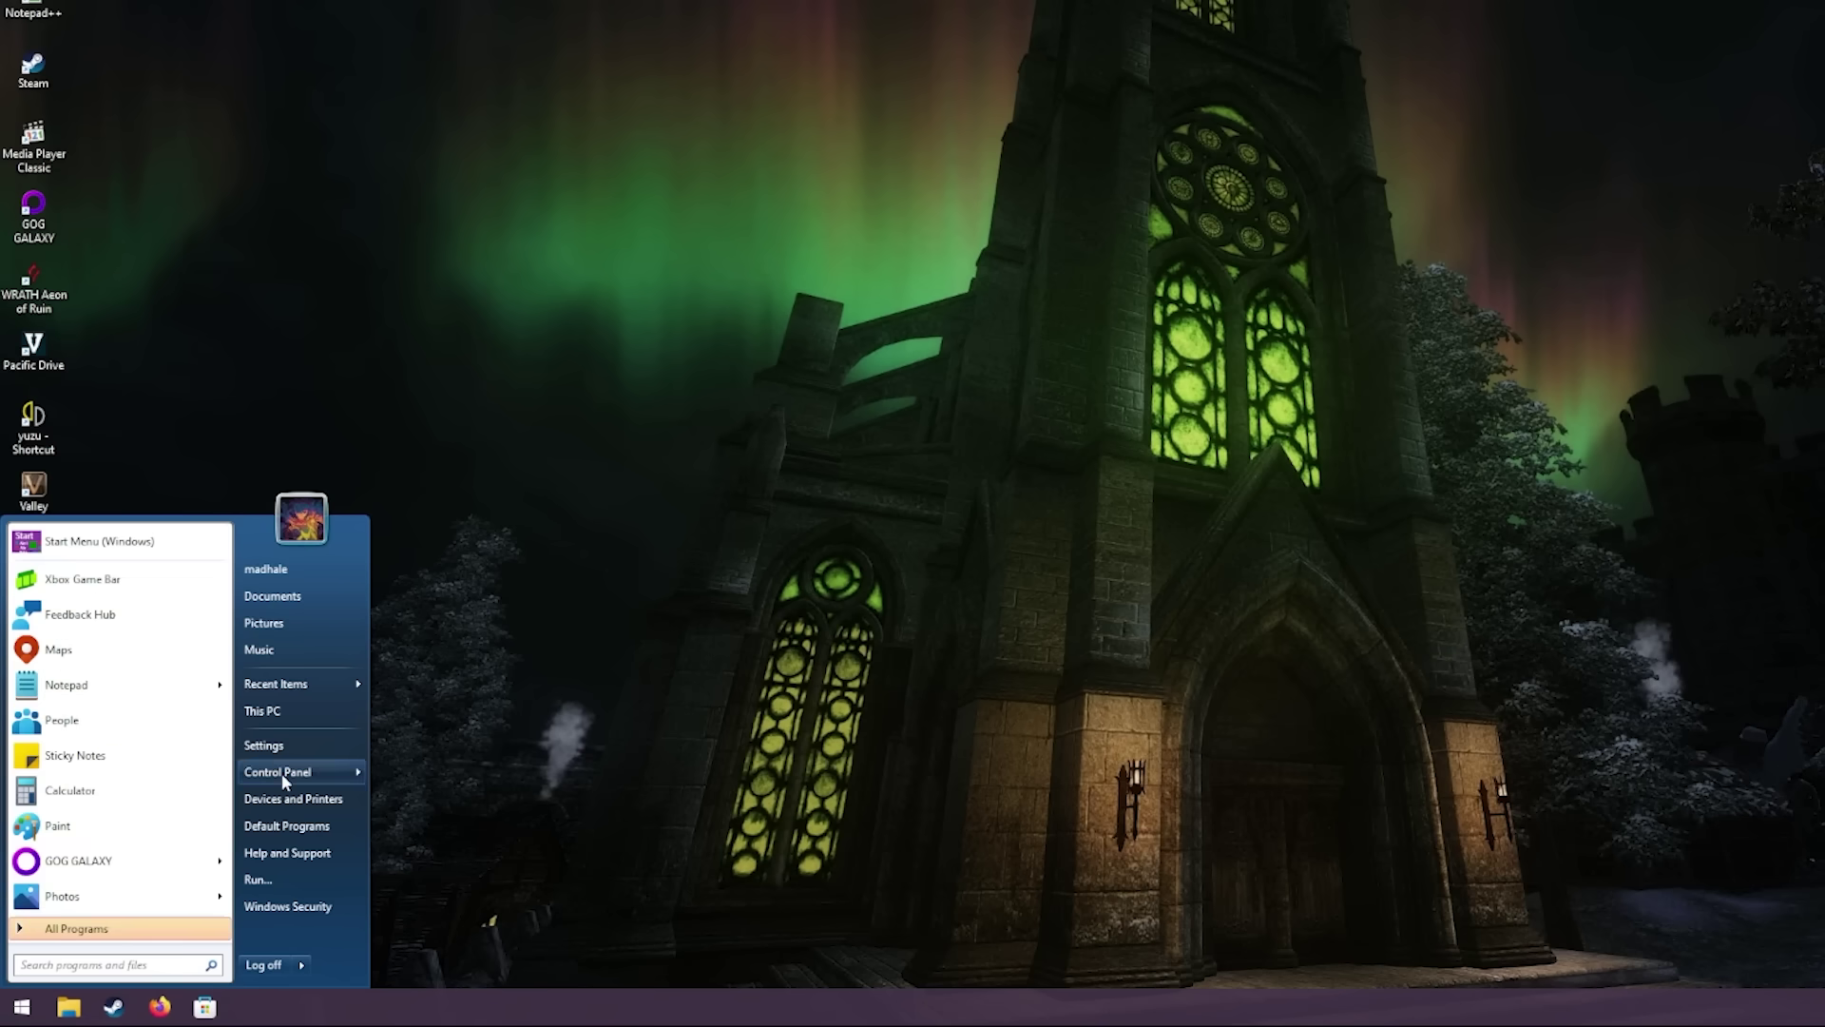
{"action": "mouse_move", "coordinate": [282, 773]}
{"action": "mouse_move", "coordinate": [496, 758]}
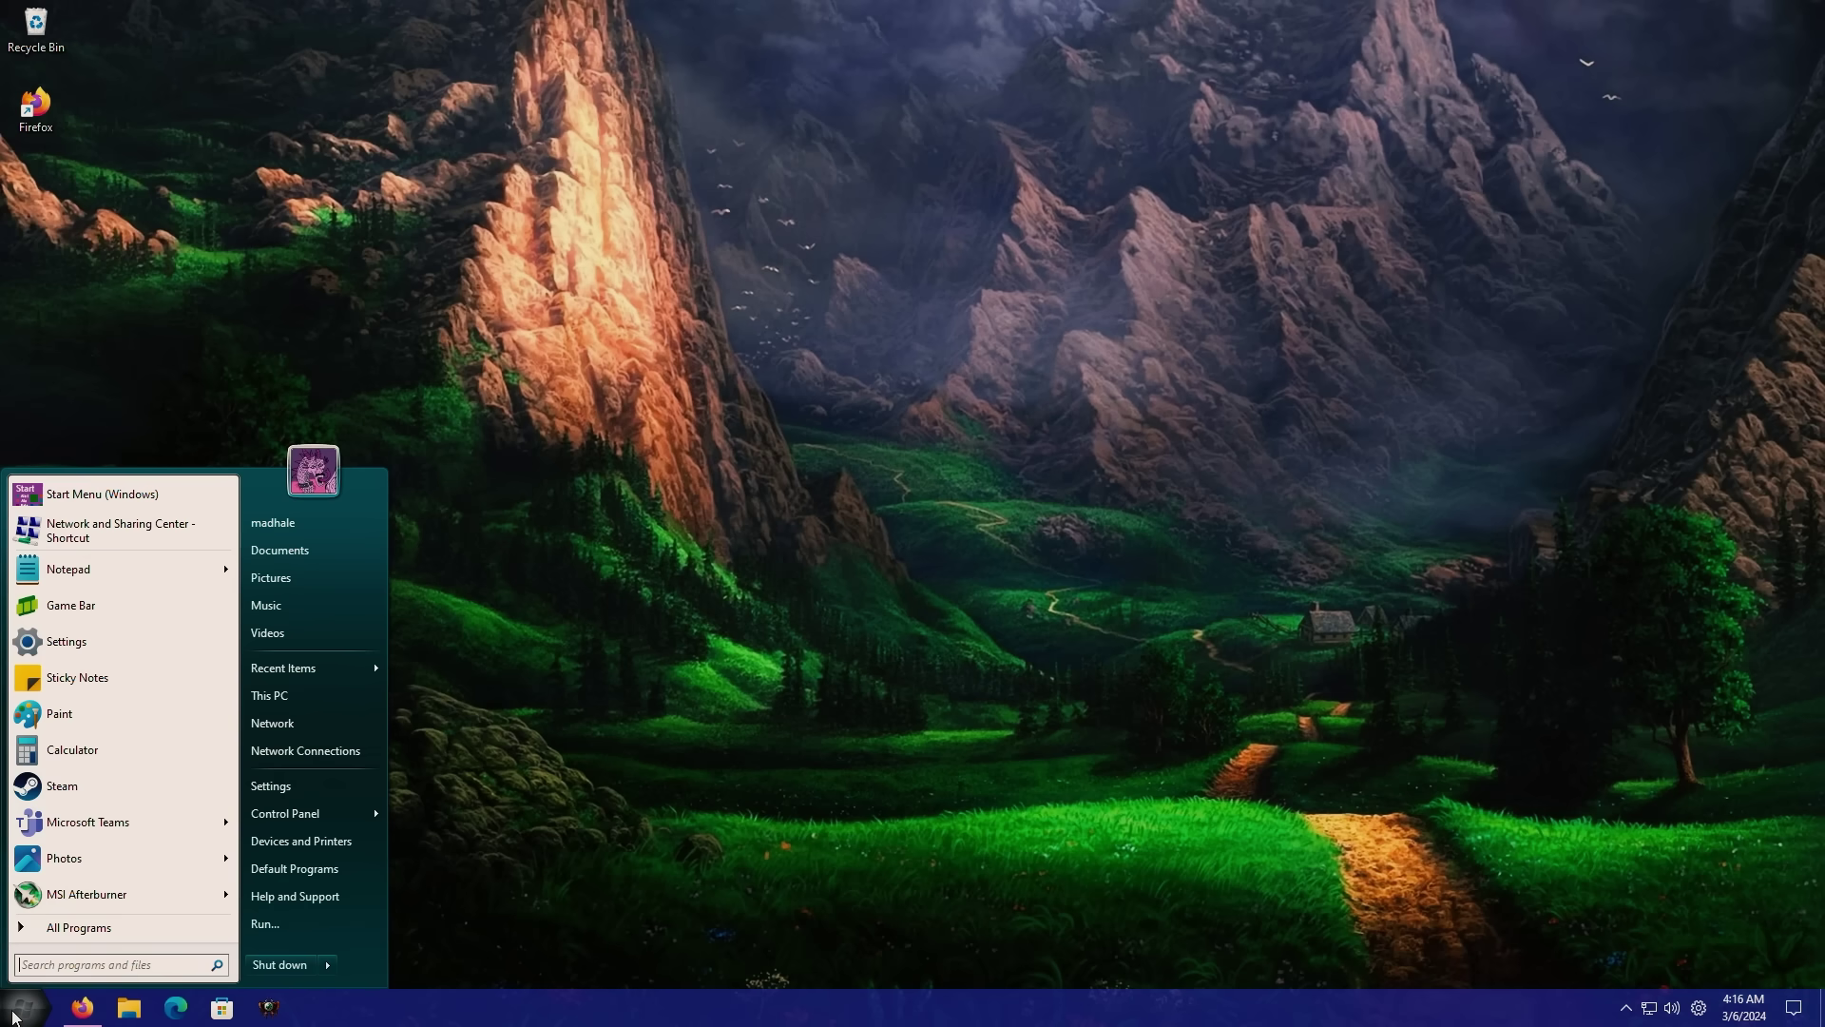
Step: In Taskbar settings, keep colour CB16CF and switch the taskbar look from Transparent to Glass
{"action": "right_click", "coordinate": [12, 1017]}
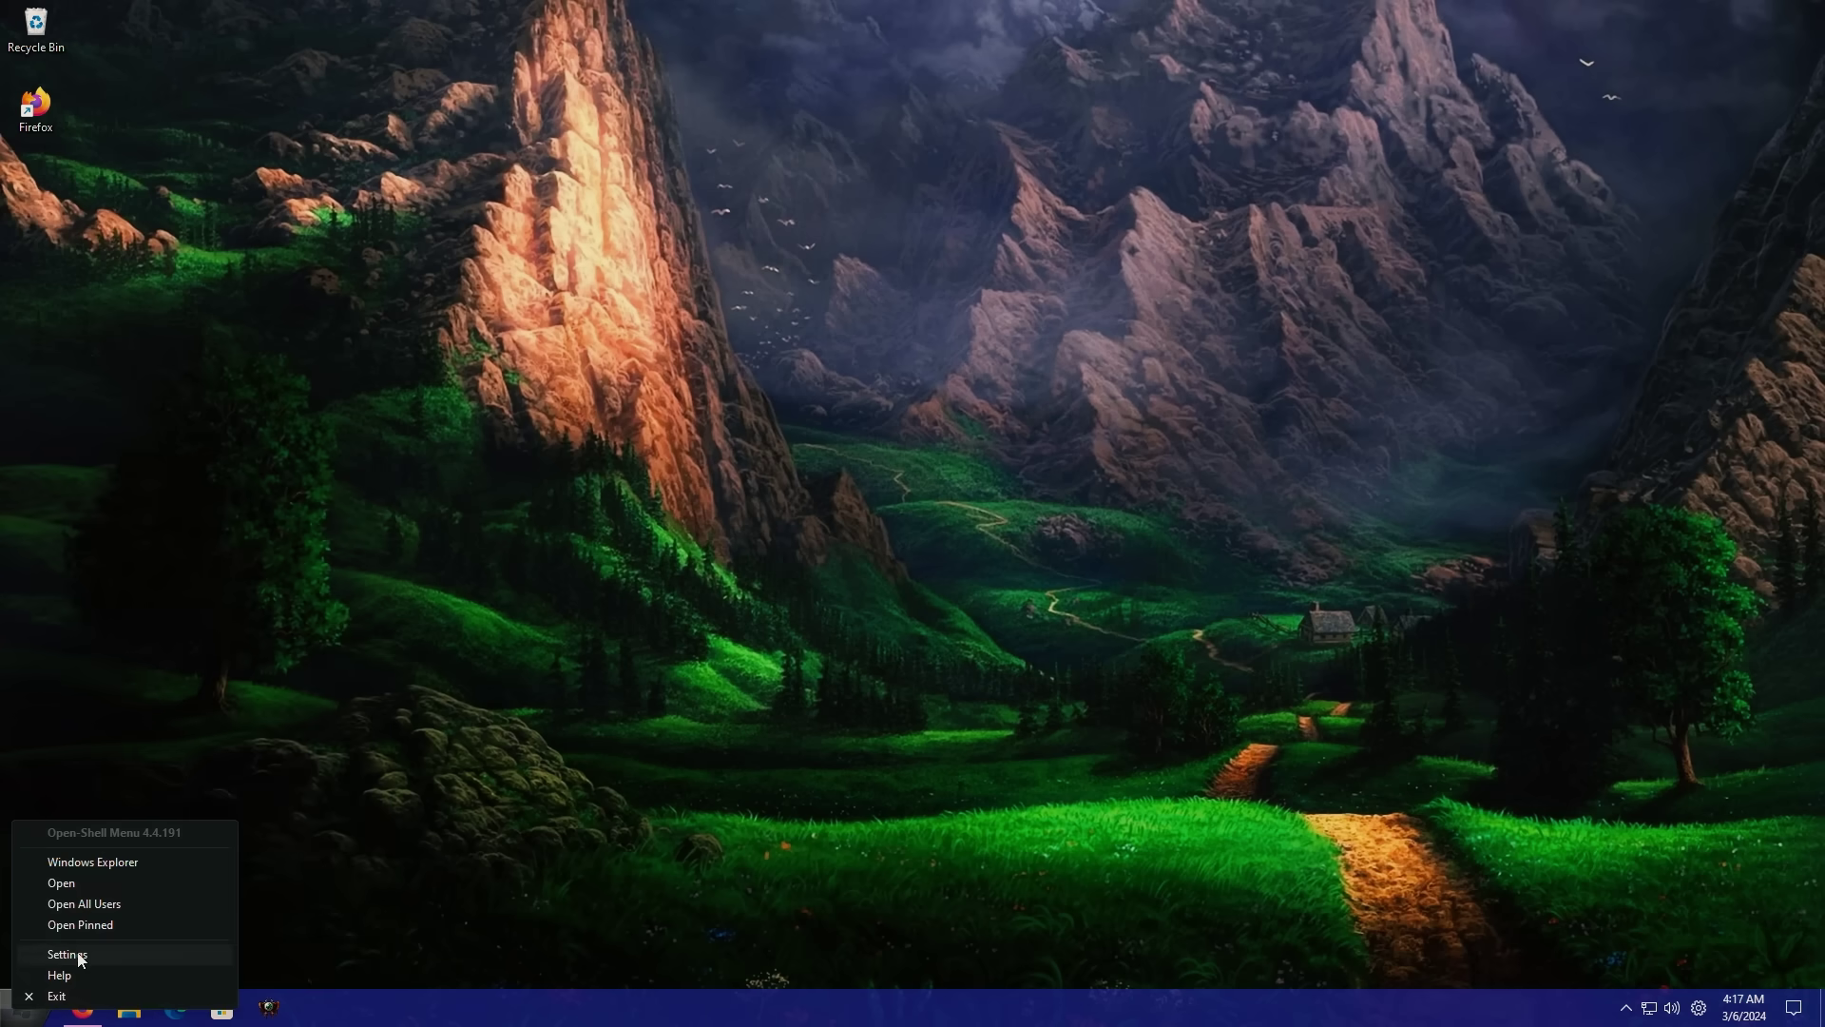
{"action": "left_click", "coordinate": [57, 956]}
{"action": "left_click", "coordinate": [539, 380]}
{"action": "left_click", "coordinate": [383, 518]}
{"action": "left_click", "coordinate": [411, 518]}
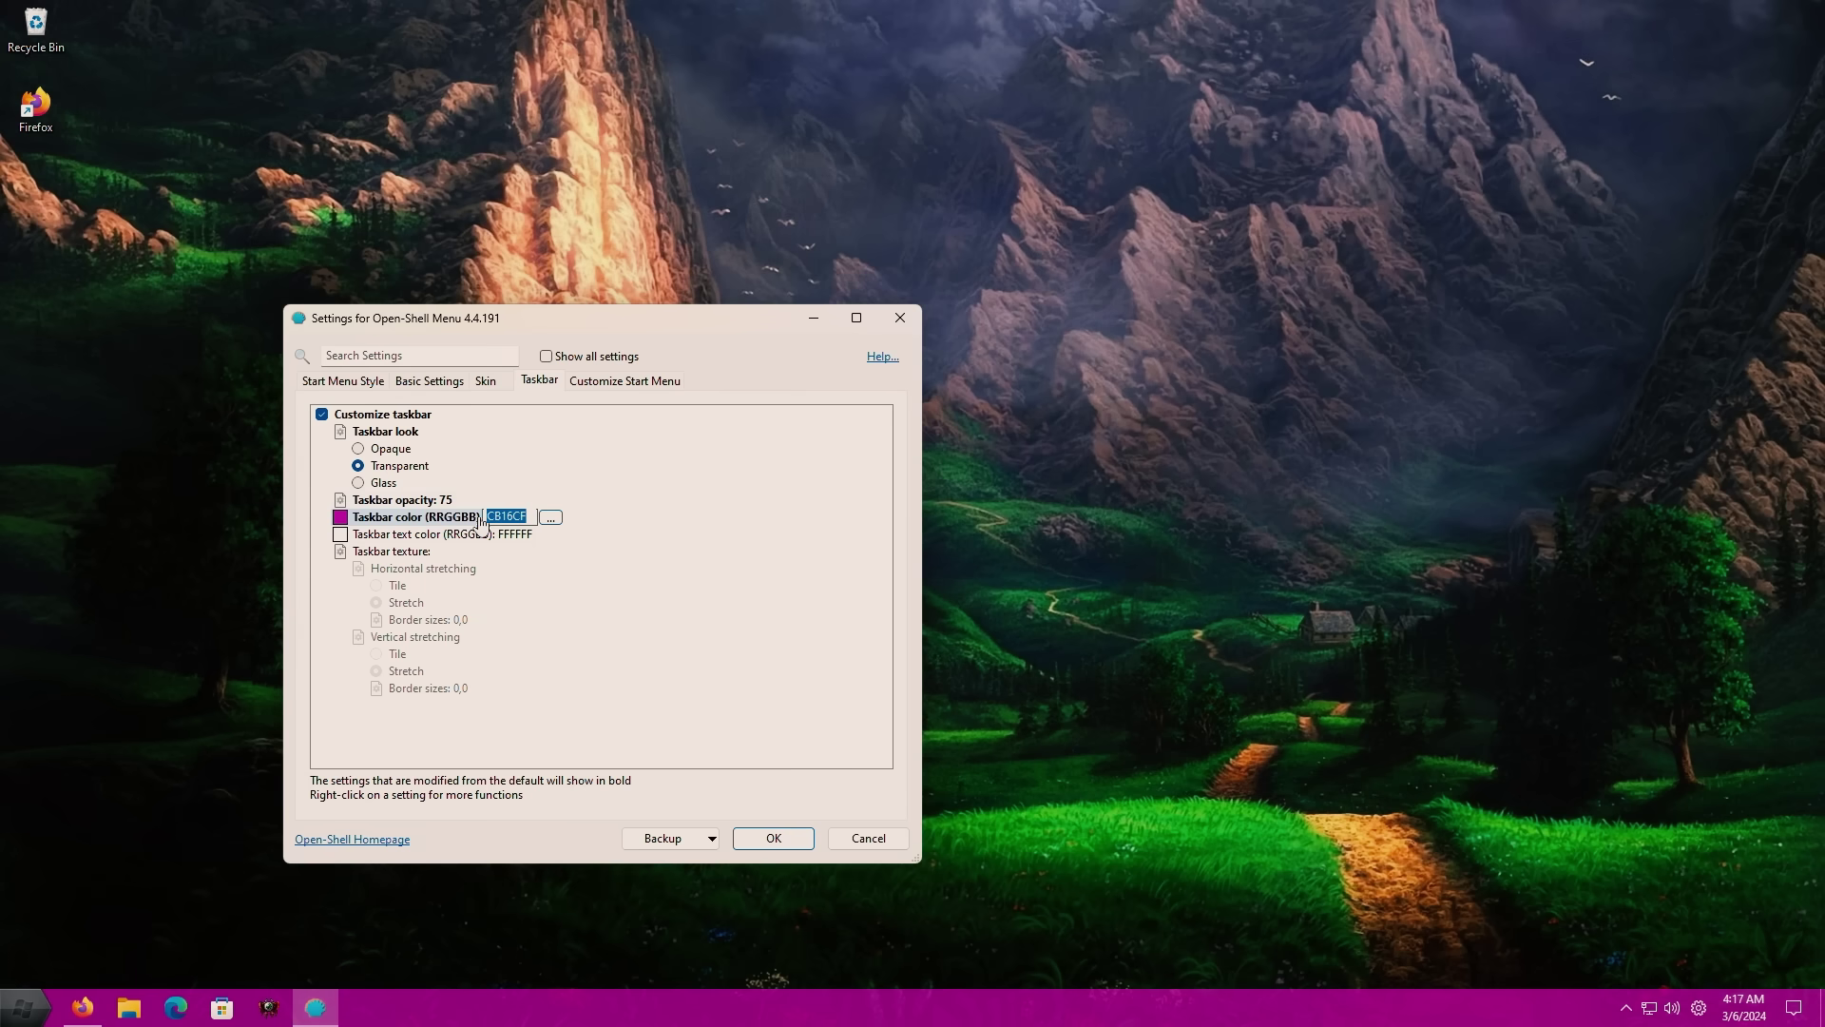
{"action": "left_click", "coordinate": [411, 482]}
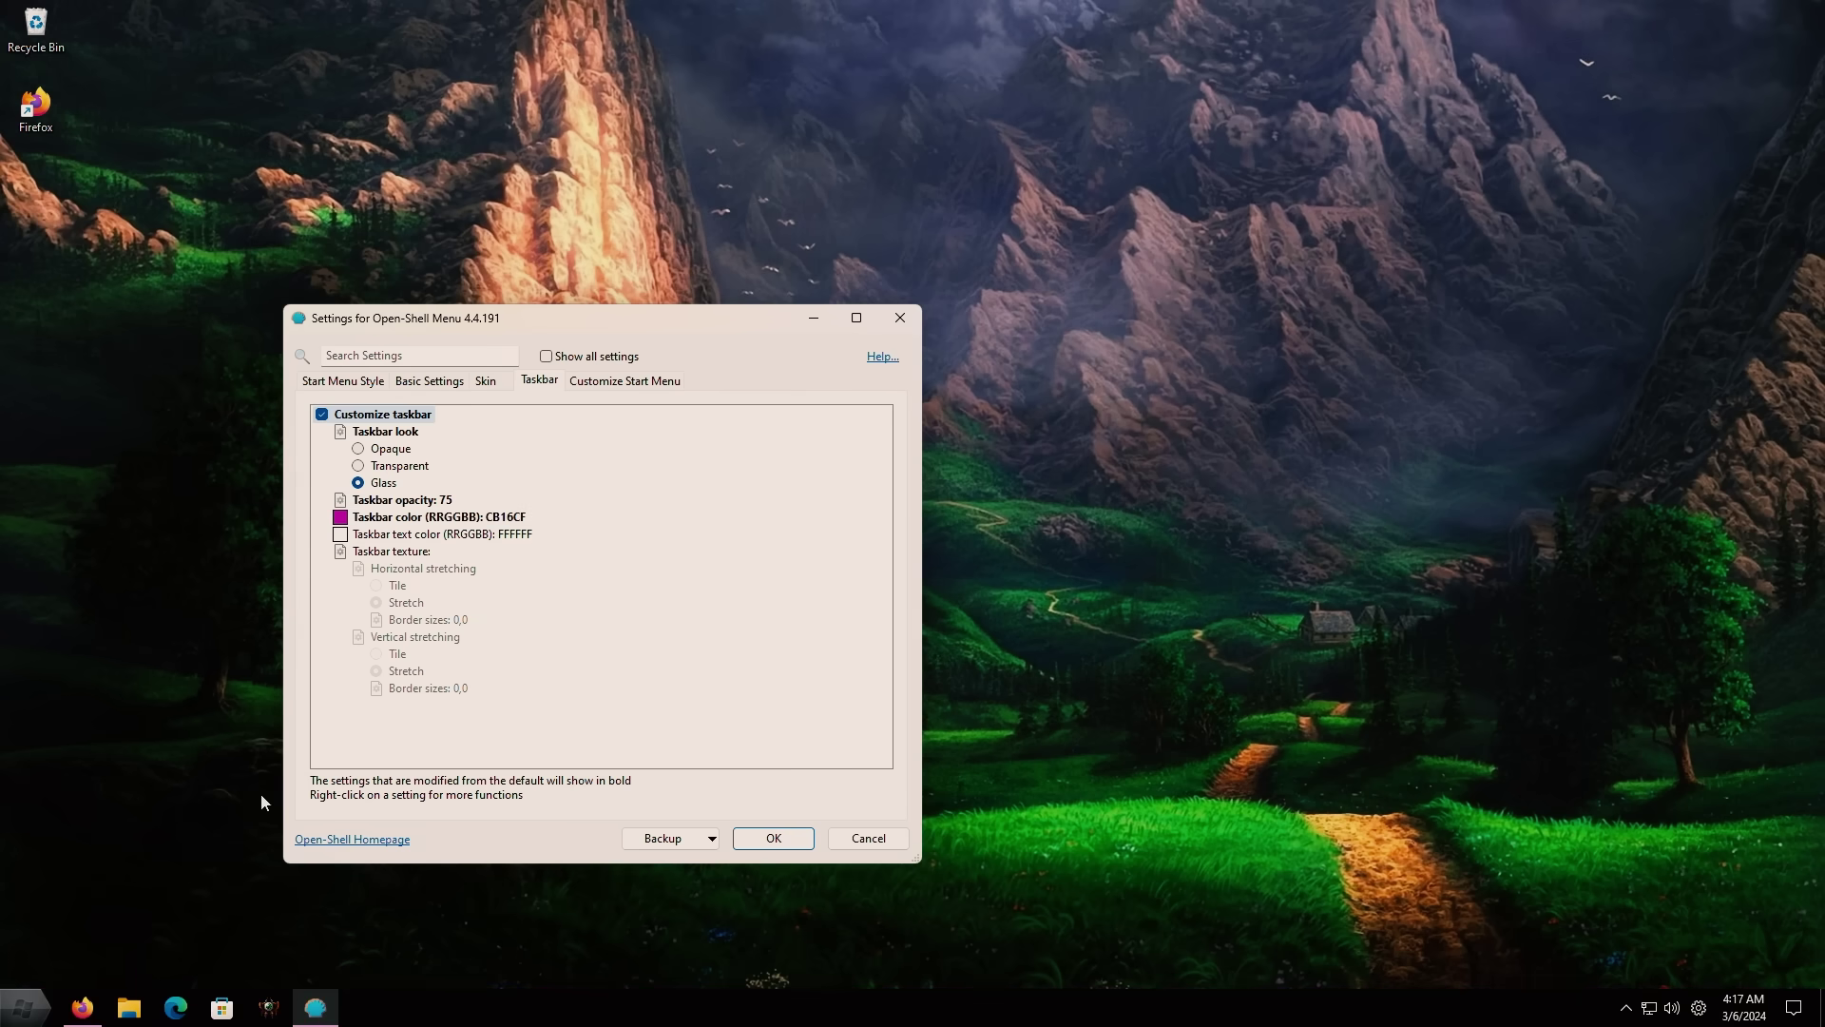
{"action": "left_click", "coordinate": [369, 382]}
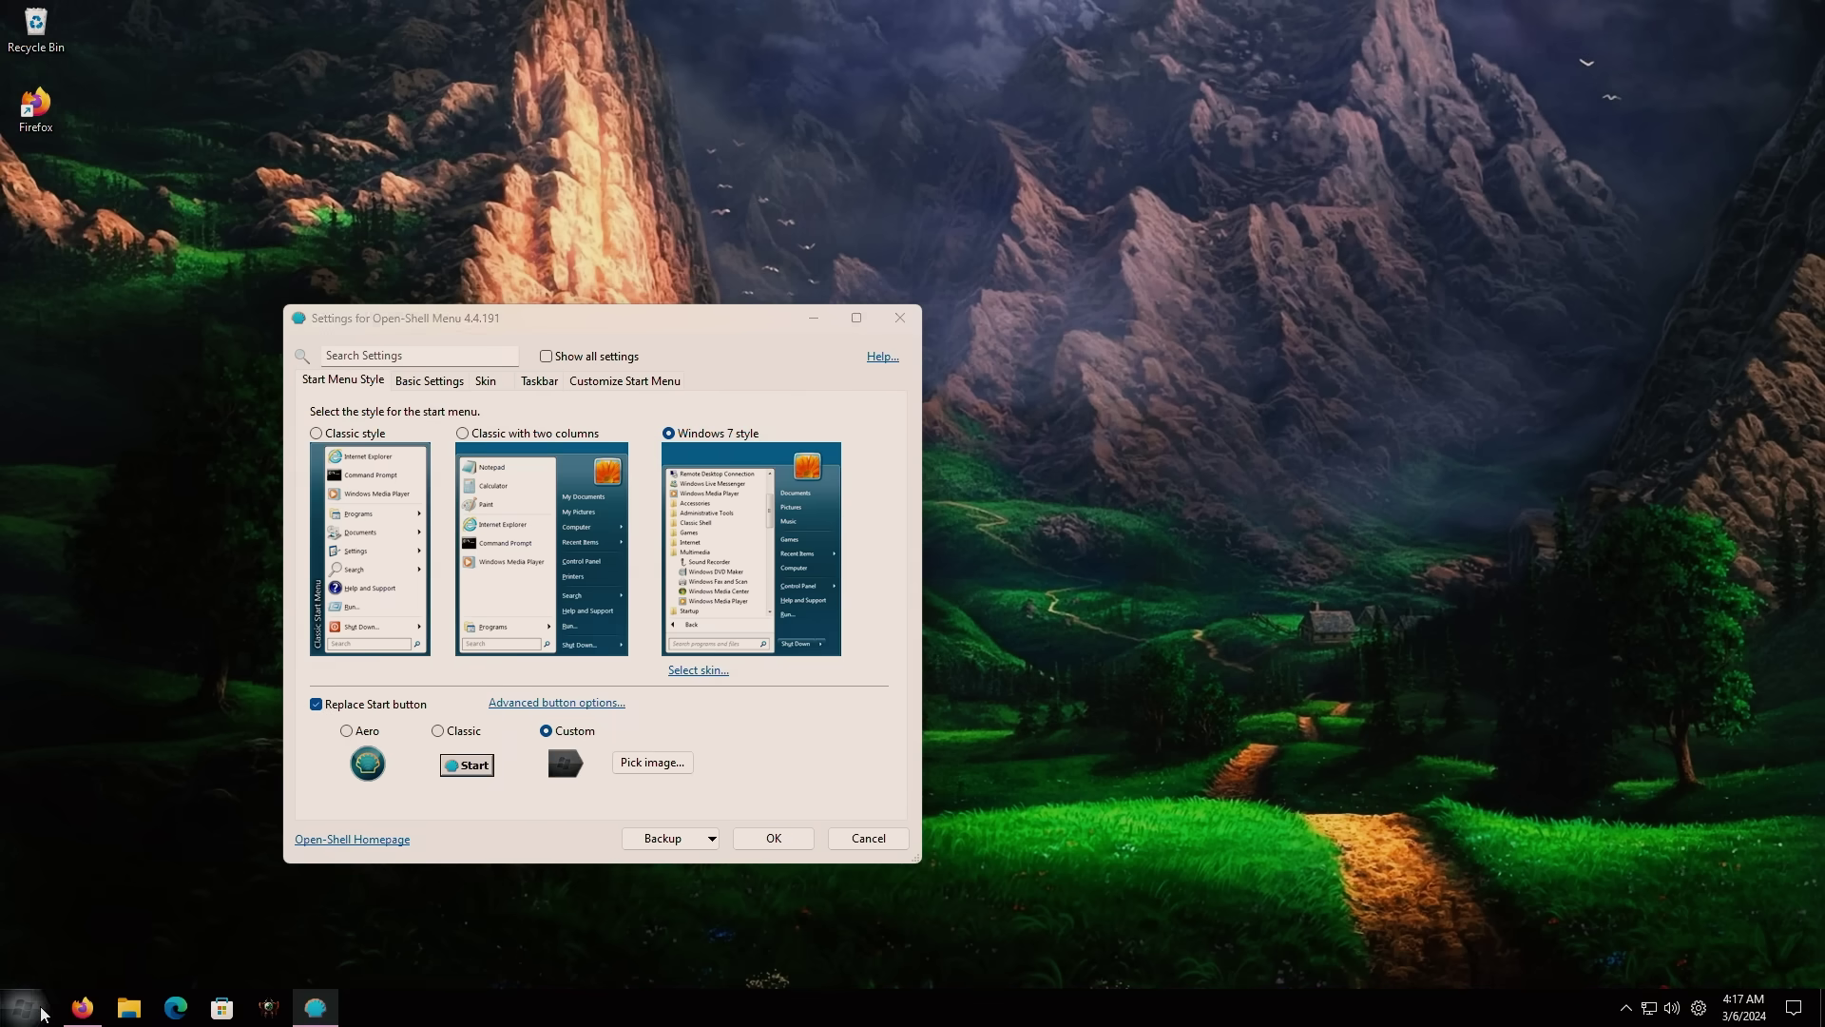
Step: Make the green start7 image from windows_xp_start_orb_by_overpk_deqwrxv the Start button and apply it
{"action": "left_click", "coordinate": [653, 762]}
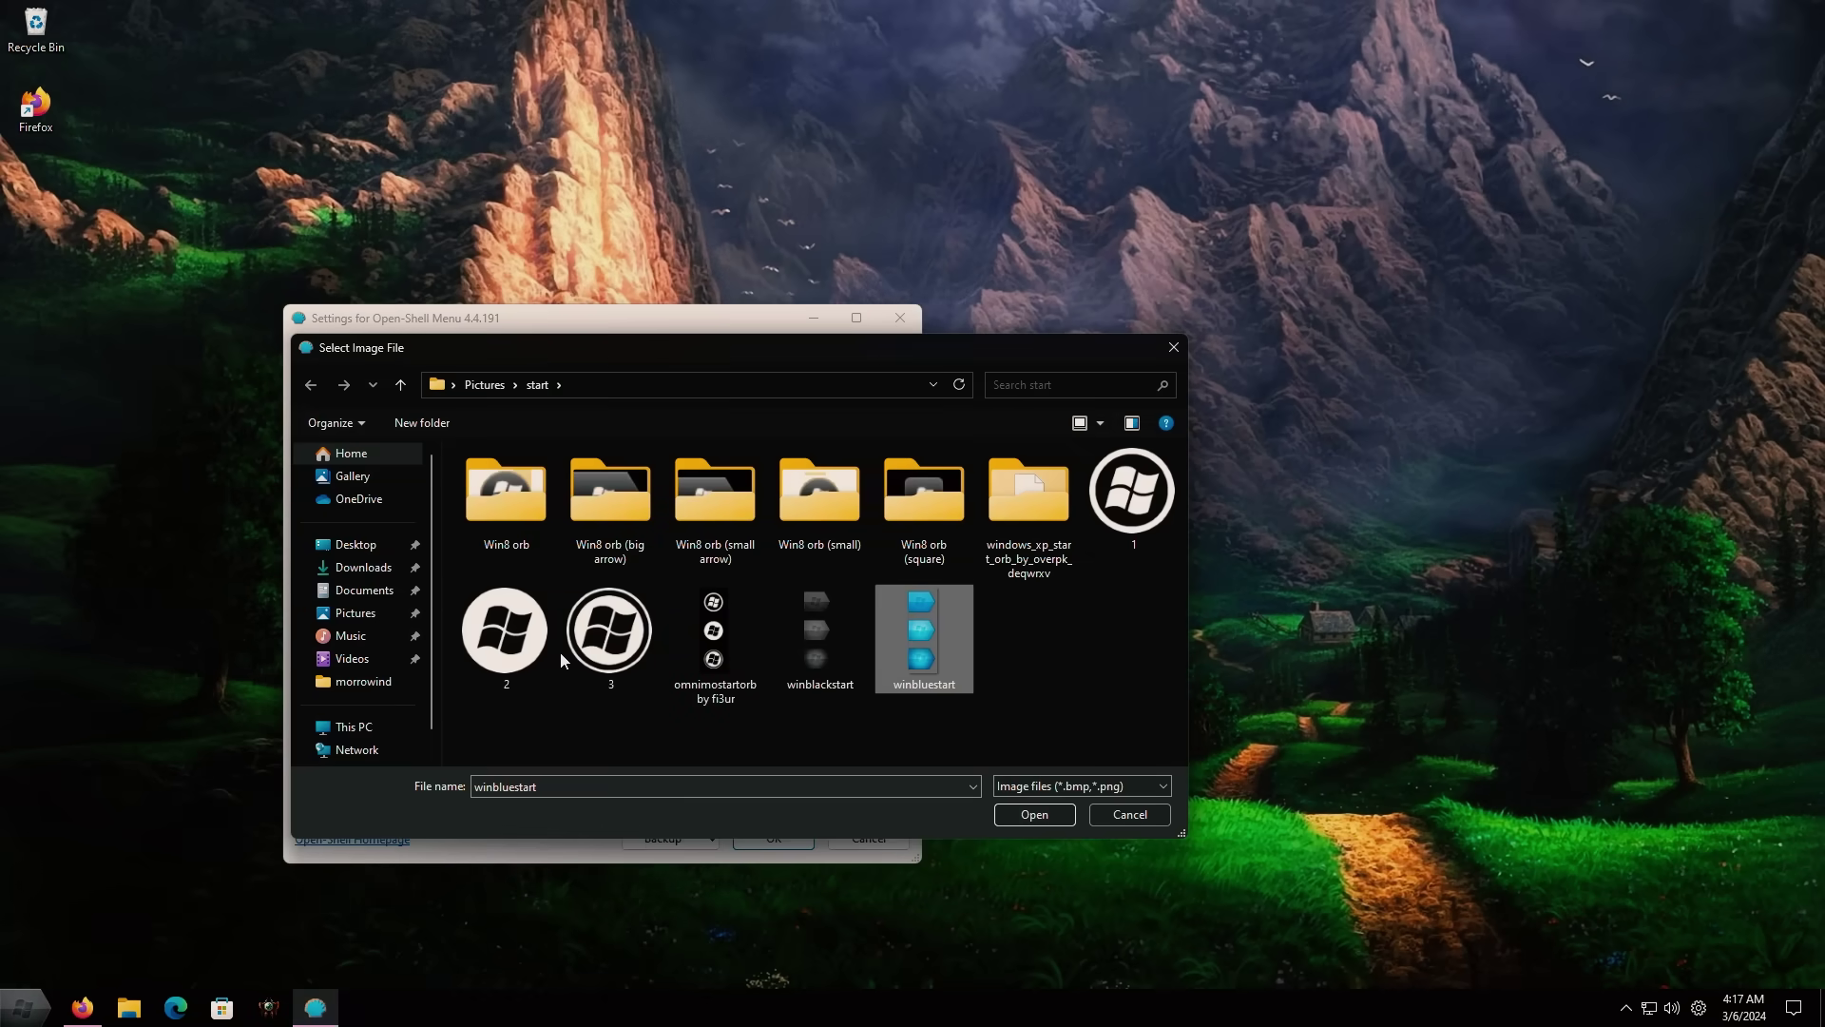
{"action": "left_click", "coordinate": [610, 632]}
{"action": "left_click", "coordinate": [713, 639]}
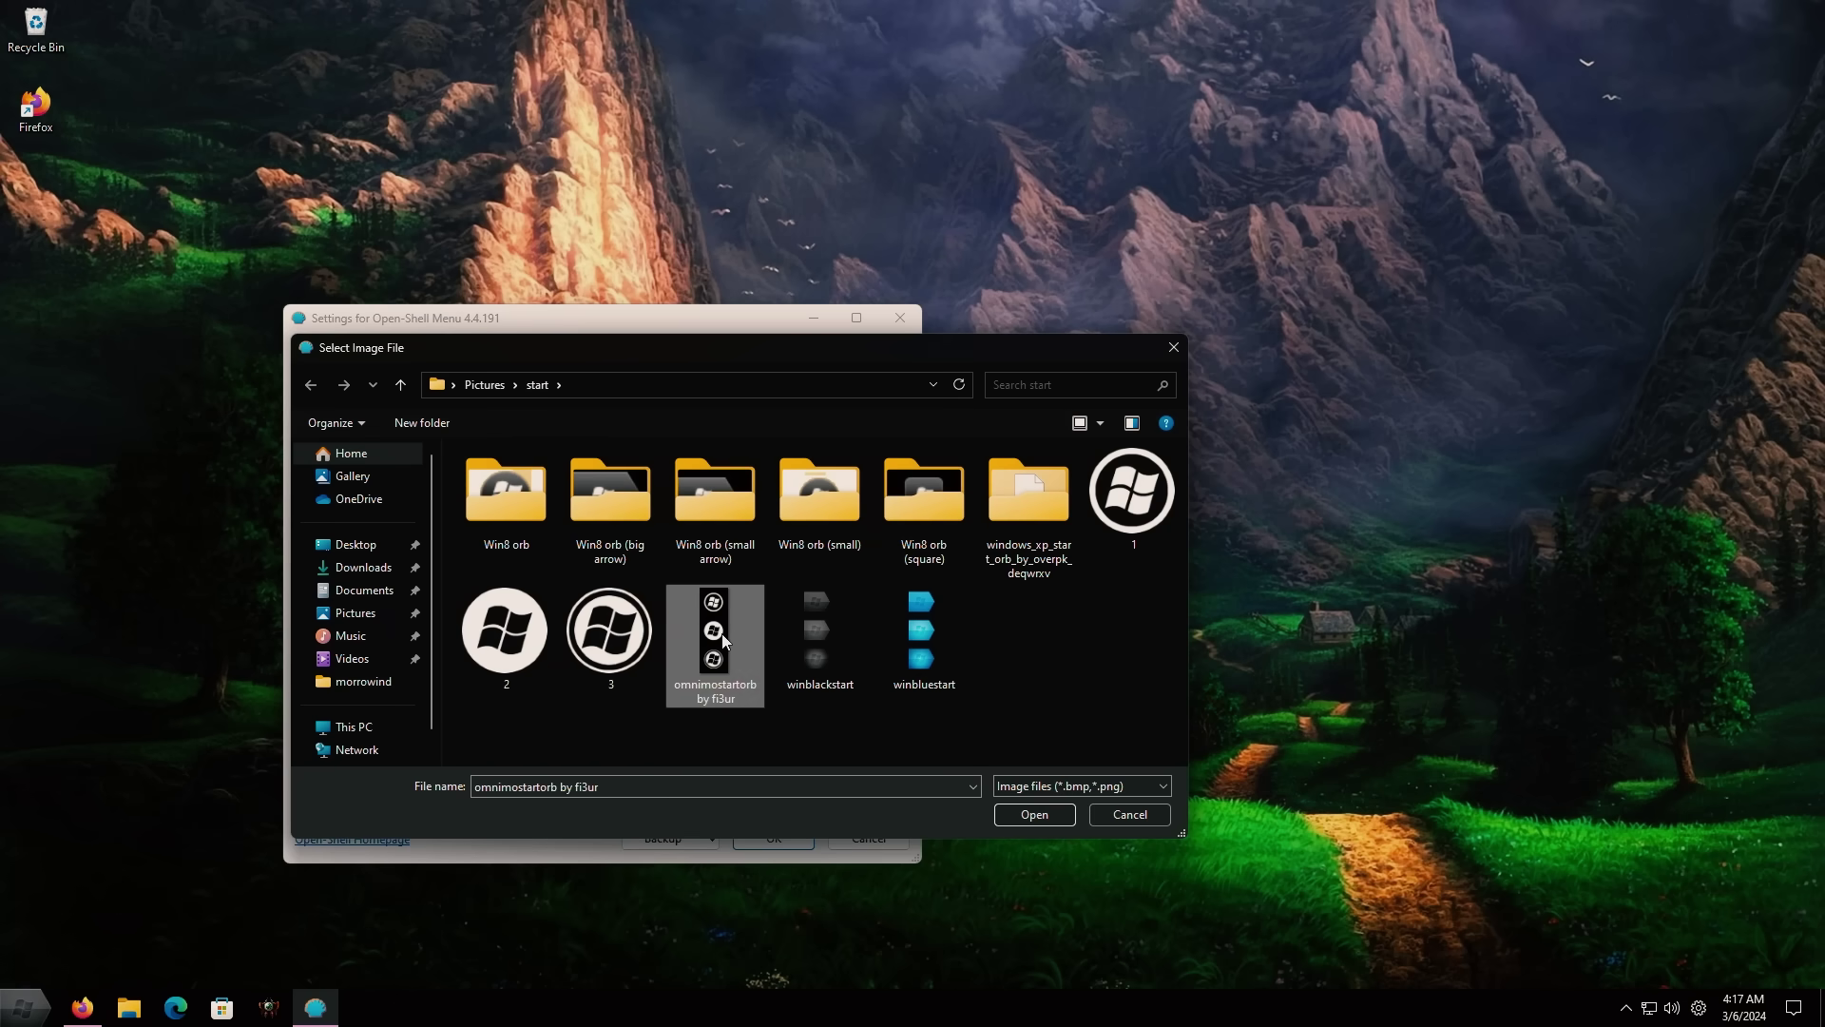
{"action": "left_click", "coordinate": [838, 625]}
{"action": "double_click", "coordinate": [1029, 492]}
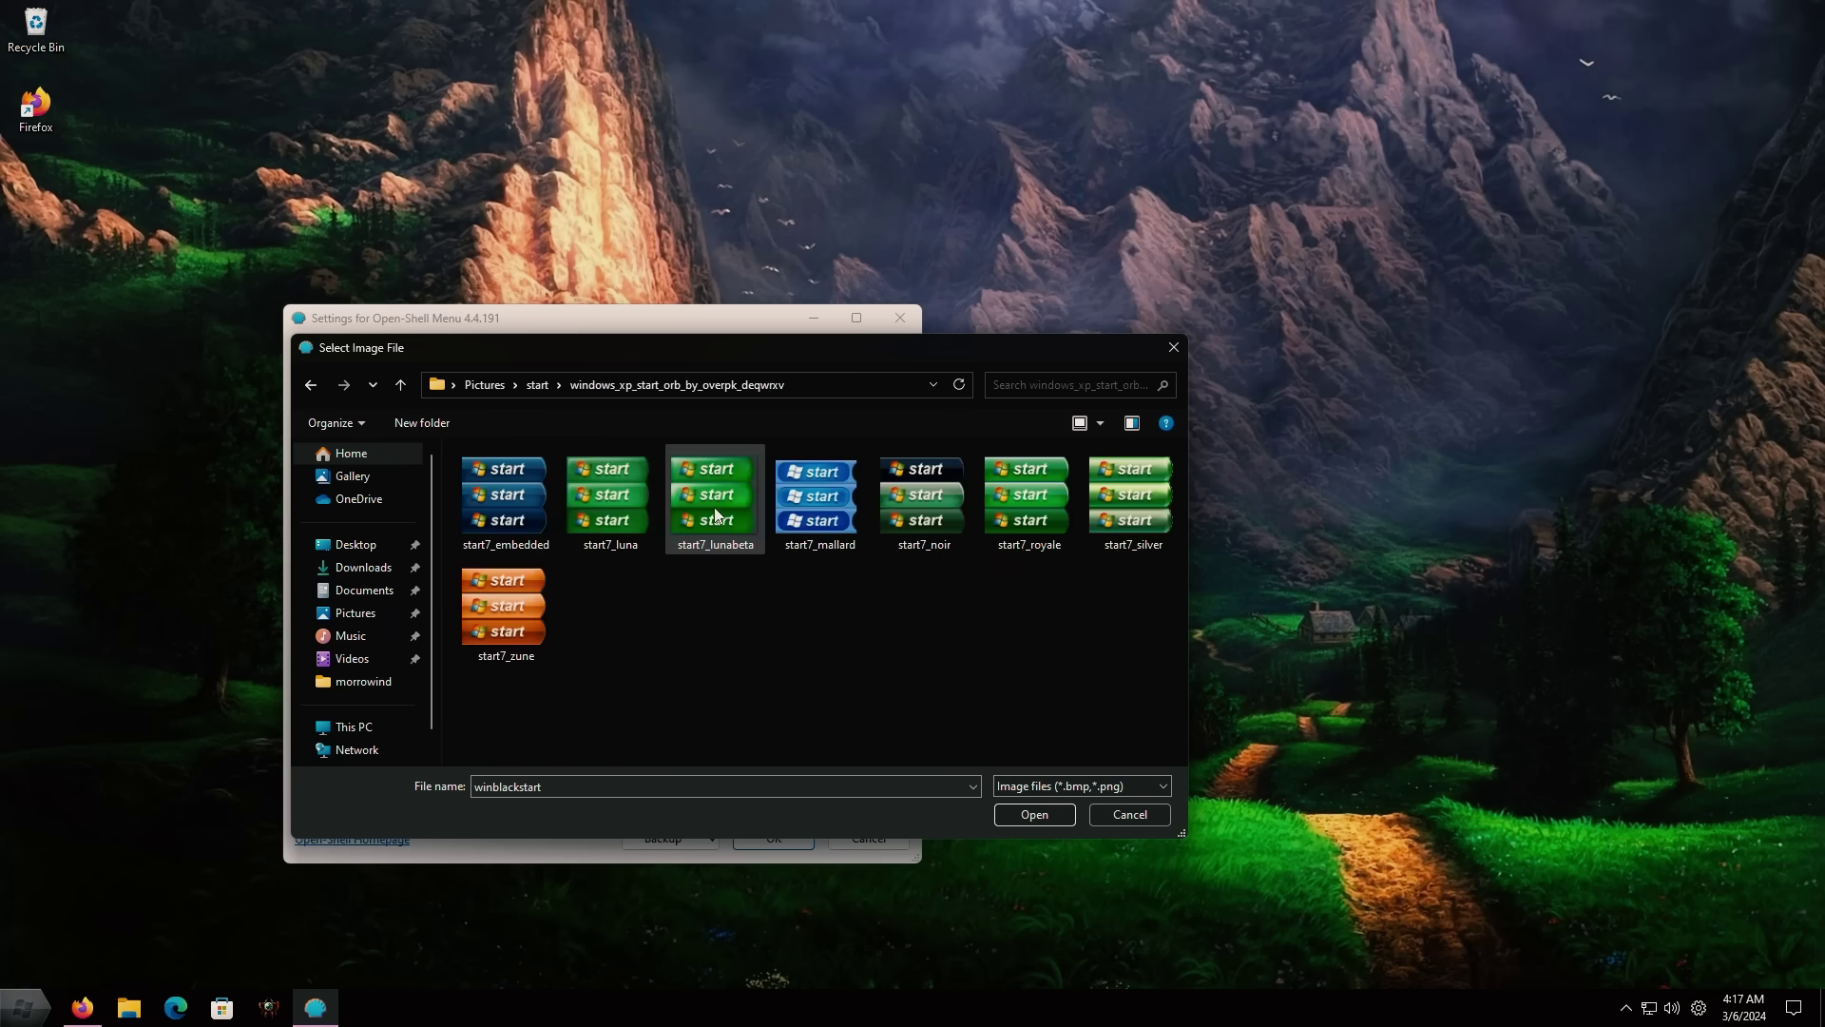
{"action": "double_click", "coordinate": [715, 506]}
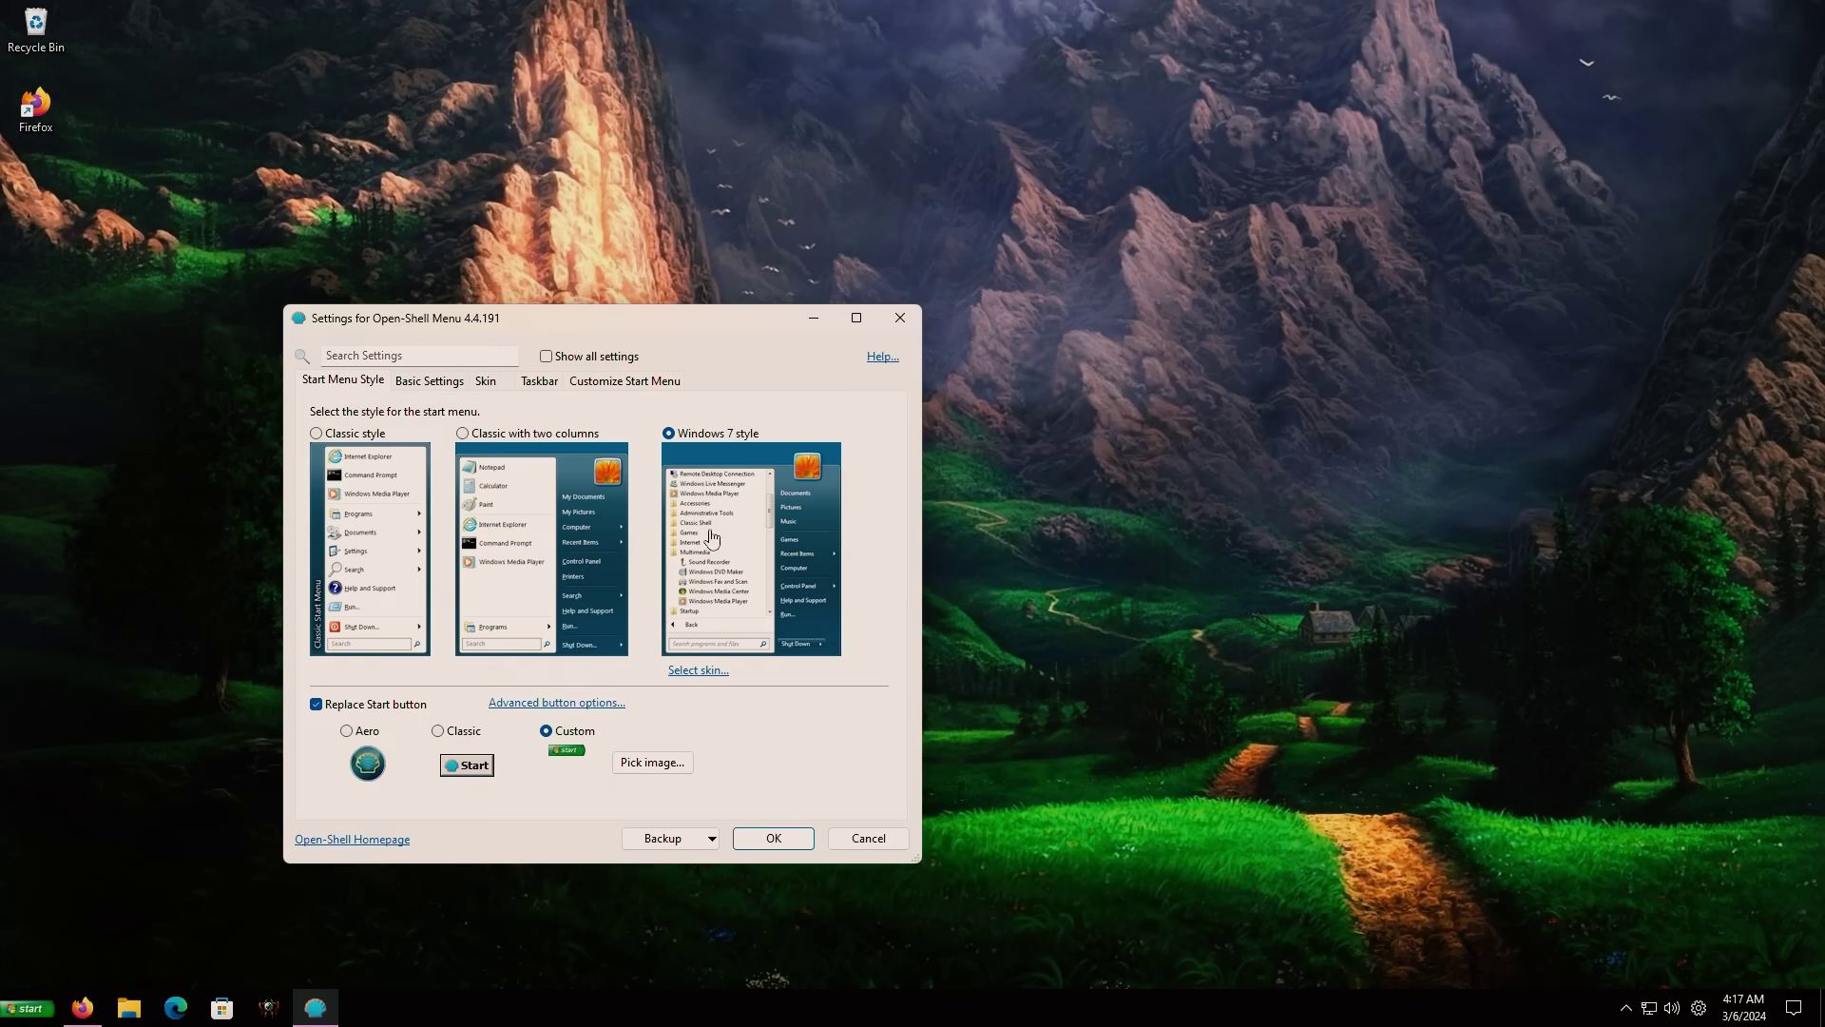
{"action": "left_click", "coordinate": [556, 703]}
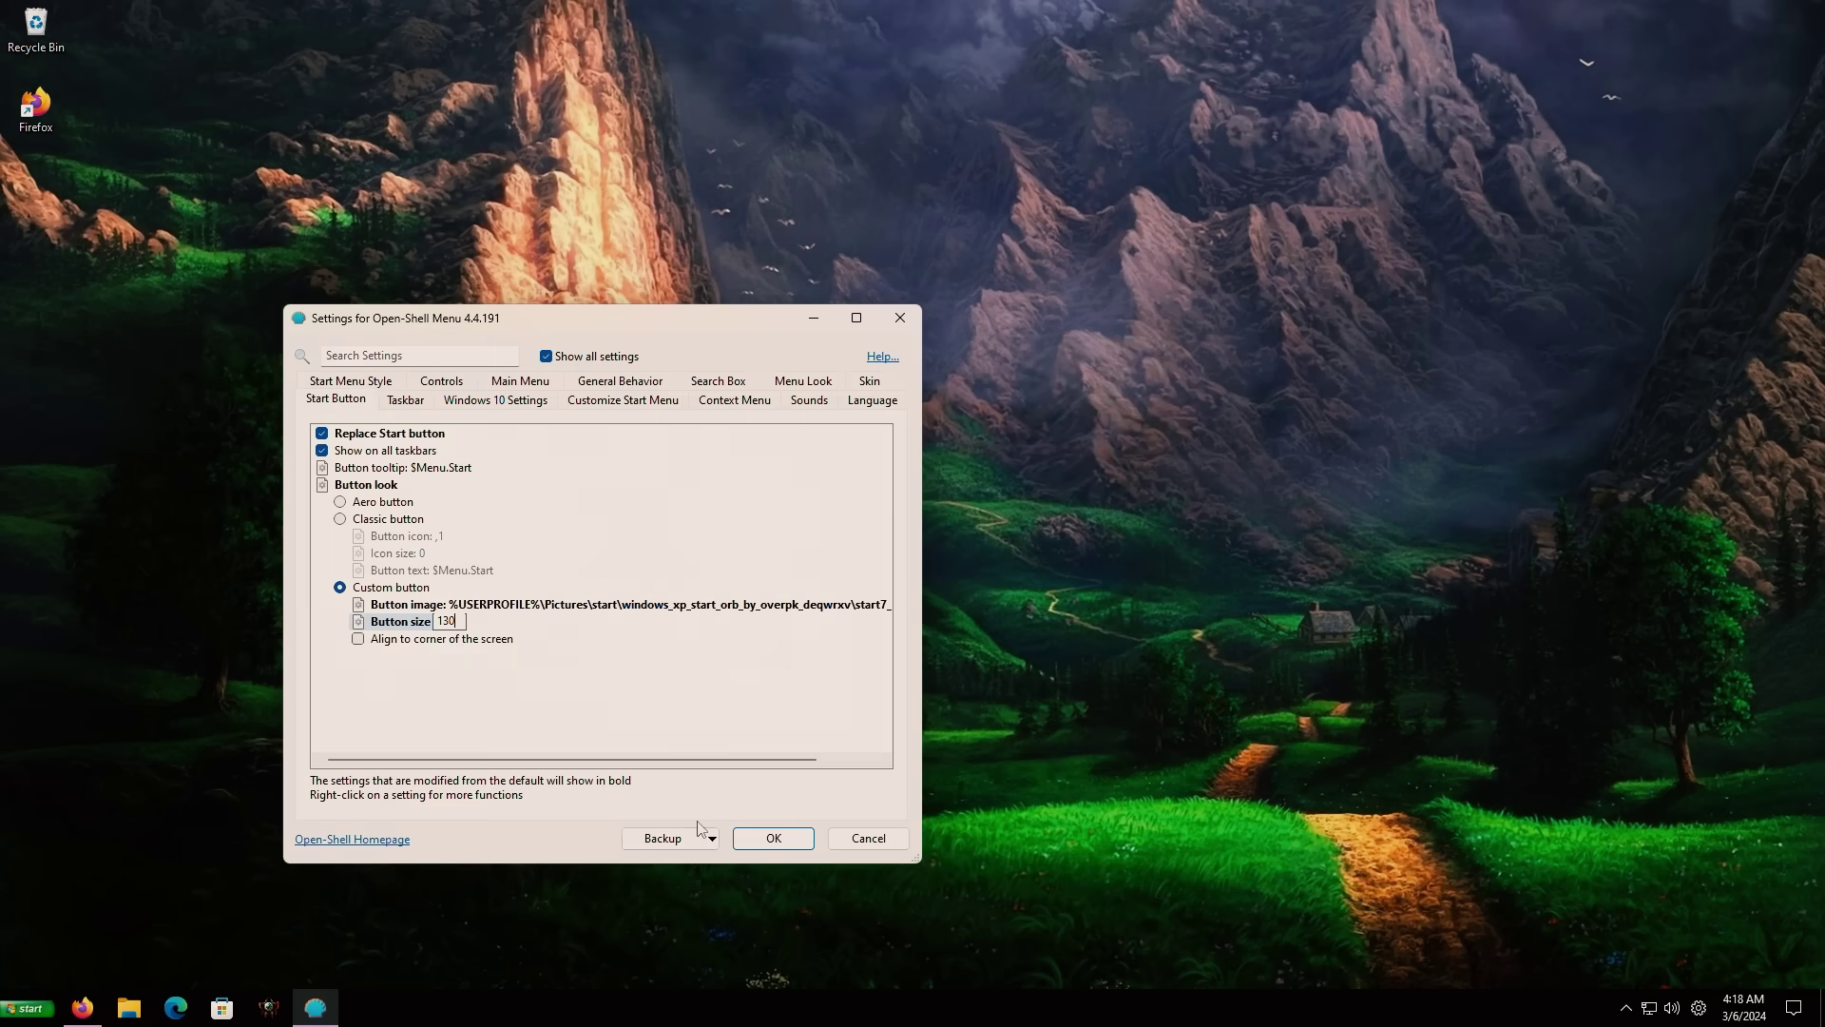
{"action": "left_click", "coordinate": [773, 838]}
{"action": "left_click", "coordinate": [109, 1020]}
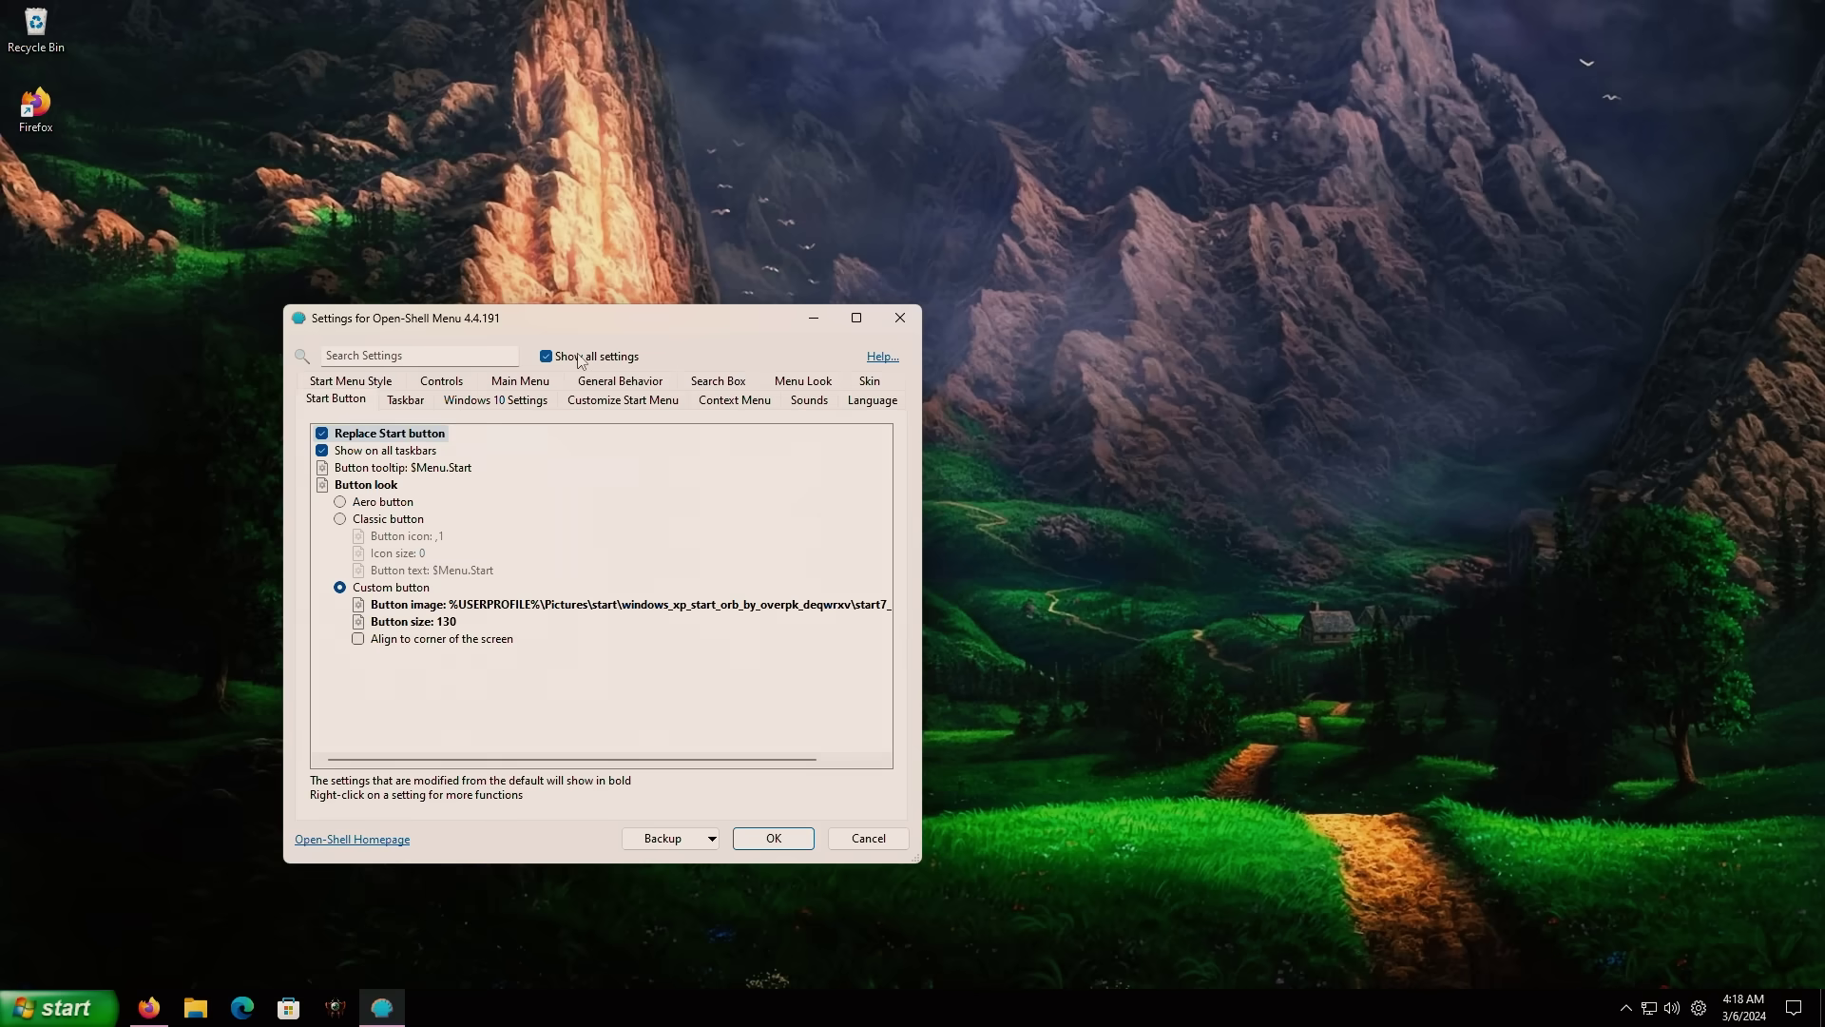
Step: Turn on Show all settings and browse to the taskbar settings page
{"action": "left_click", "coordinate": [548, 357]}
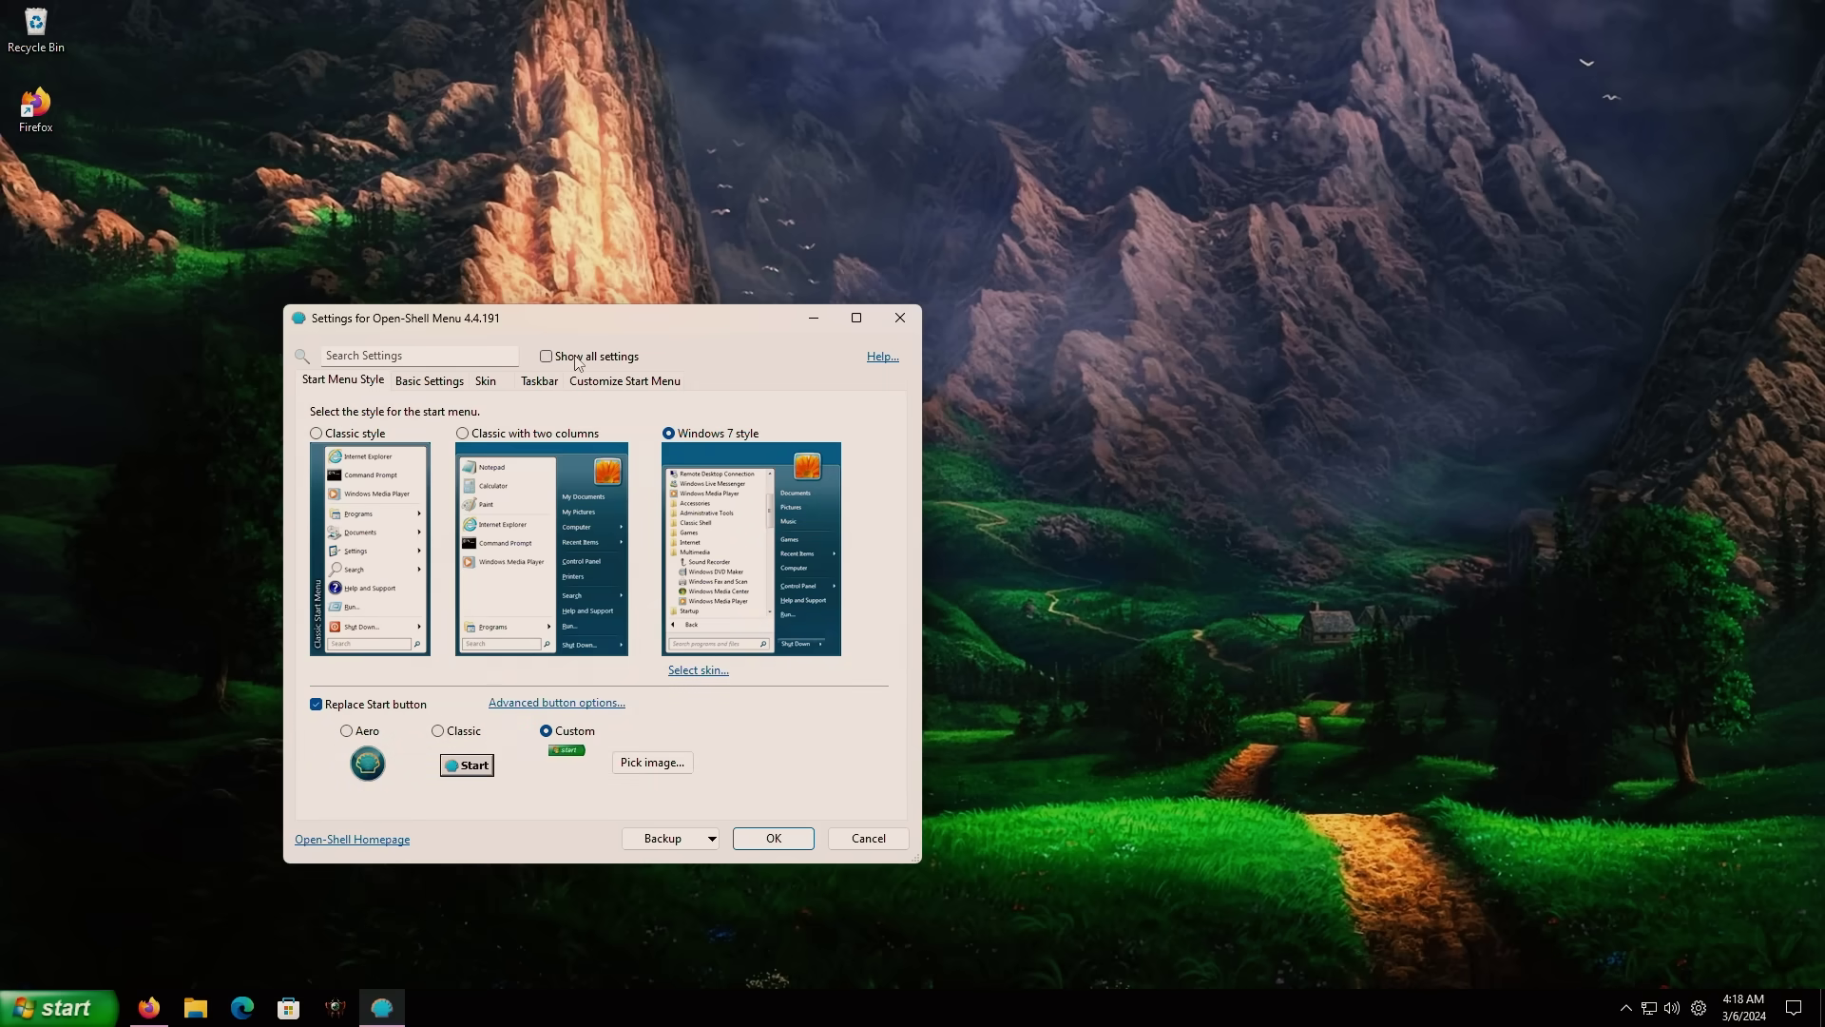
{"action": "left_click", "coordinate": [576, 363]}
{"action": "left_click", "coordinate": [443, 401]}
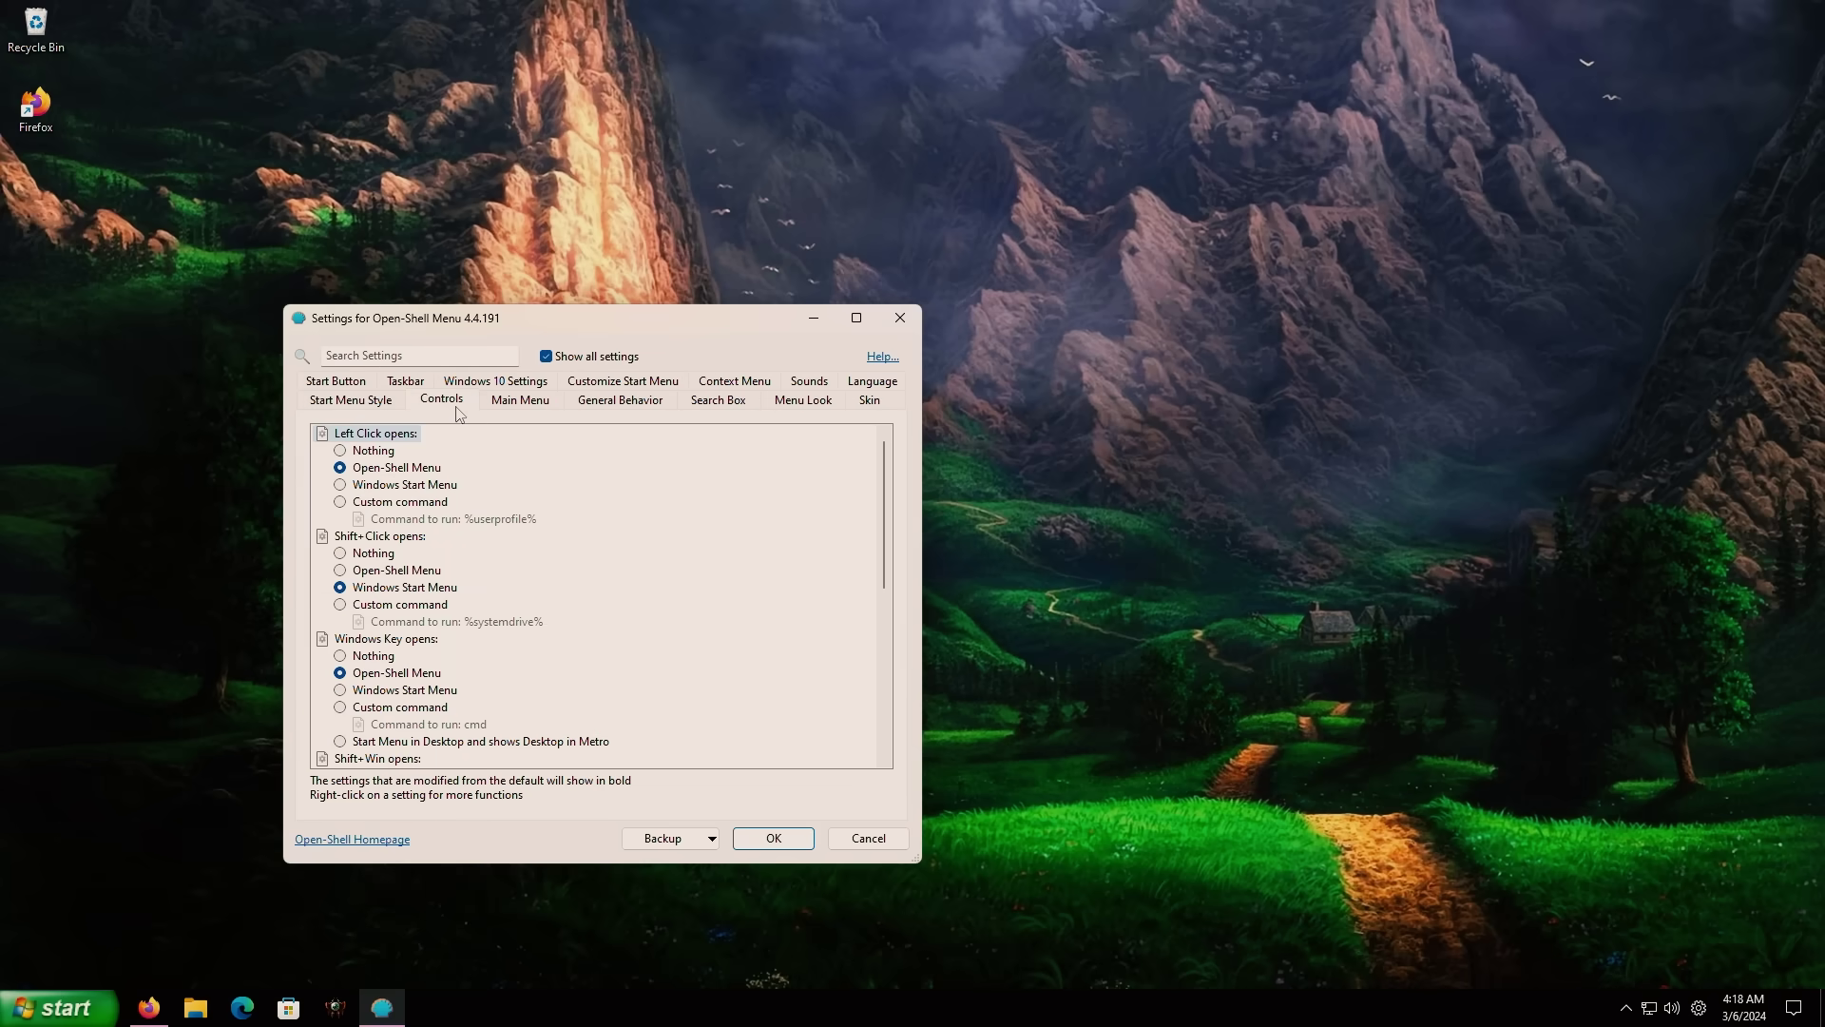
{"action": "left_click", "coordinate": [519, 401]}
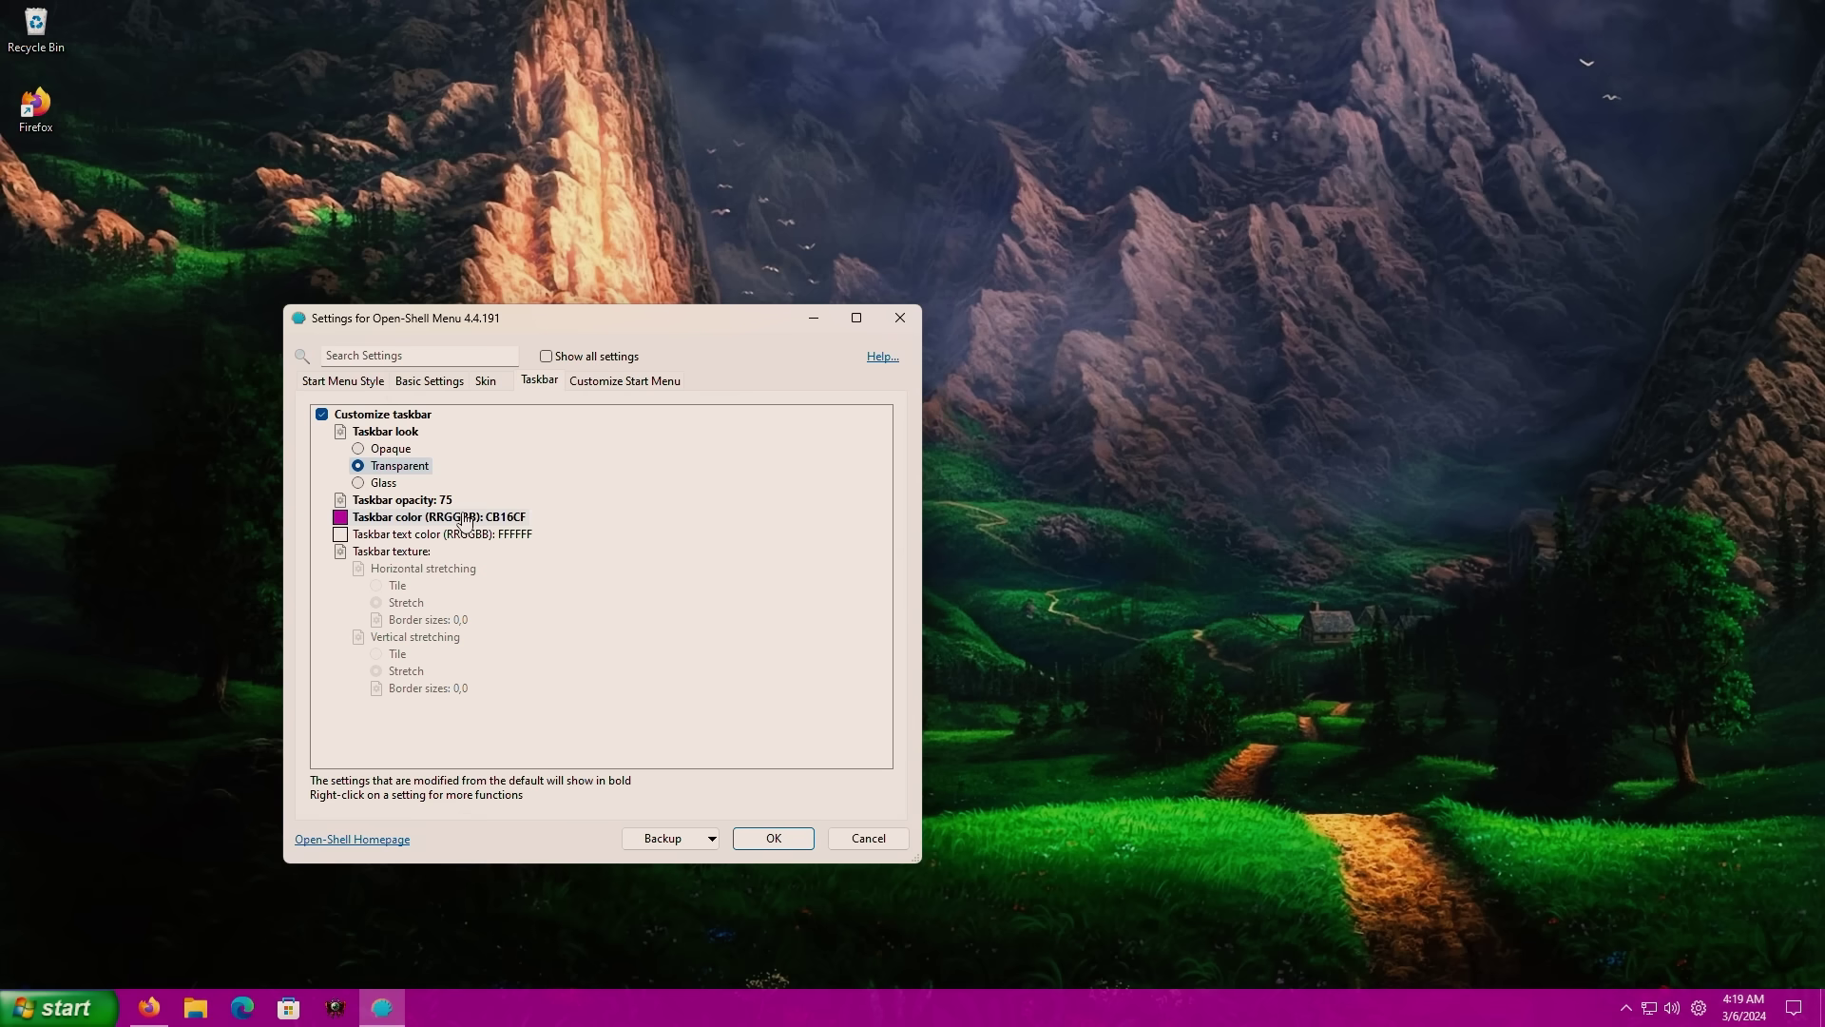
Step: Set the taskbar colour to blue 0C3ADA, save, and view the XP-style Start menu
{"action": "left_click", "coordinate": [472, 523]}
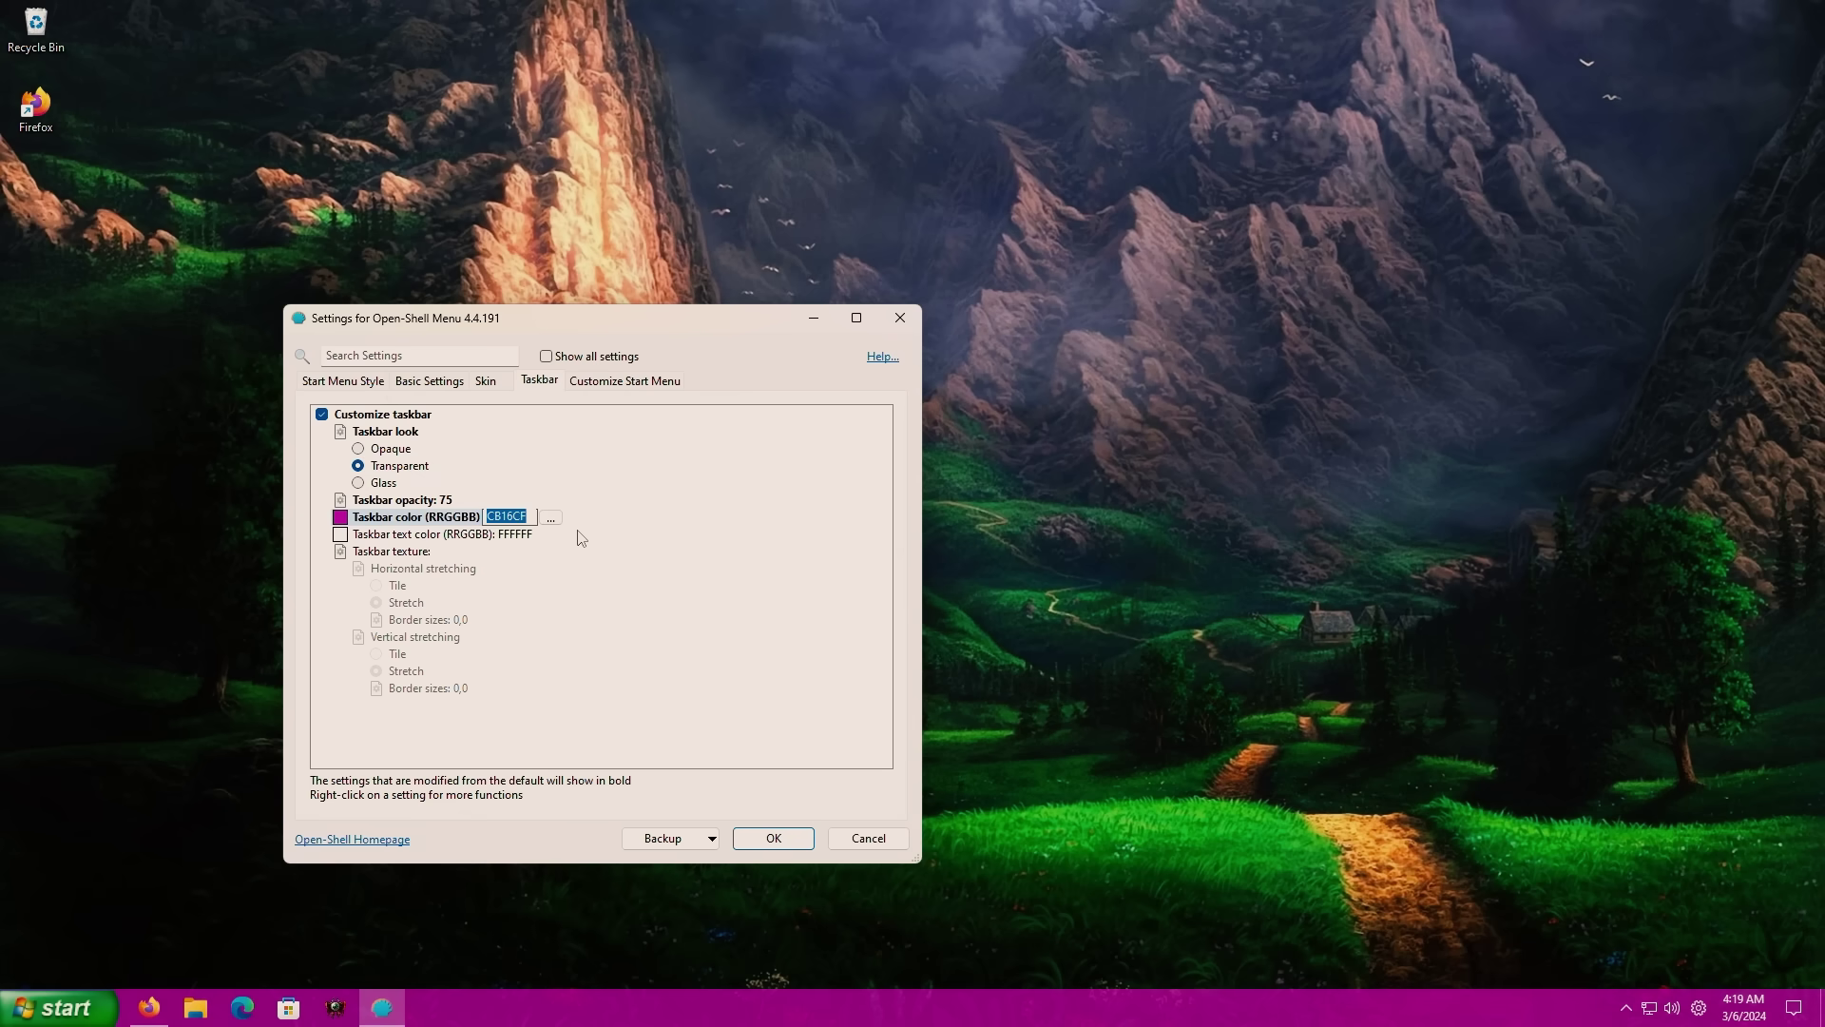
{"action": "left_click", "coordinate": [550, 518]}
{"action": "left_click", "coordinate": [614, 390]}
{"action": "left_click", "coordinate": [339, 631]}
{"action": "left_click", "coordinate": [23, 1016]}
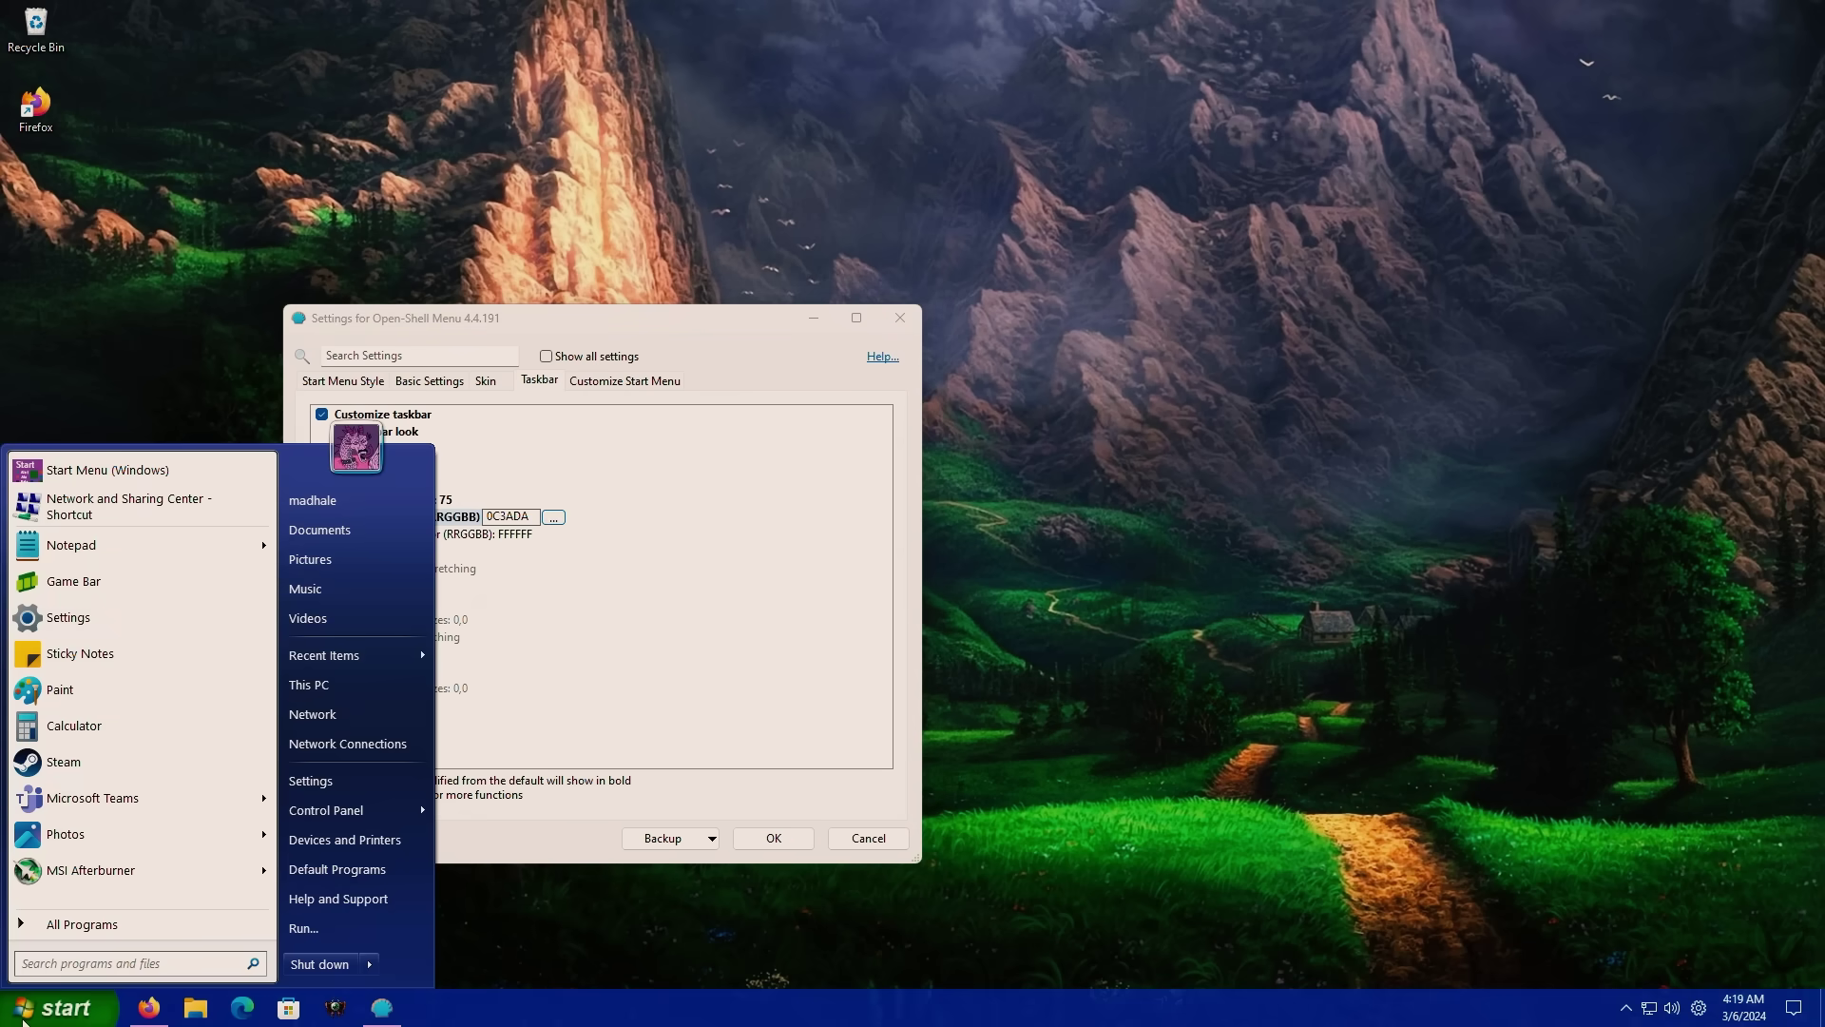
{"action": "left_click", "coordinate": [24, 1015]}
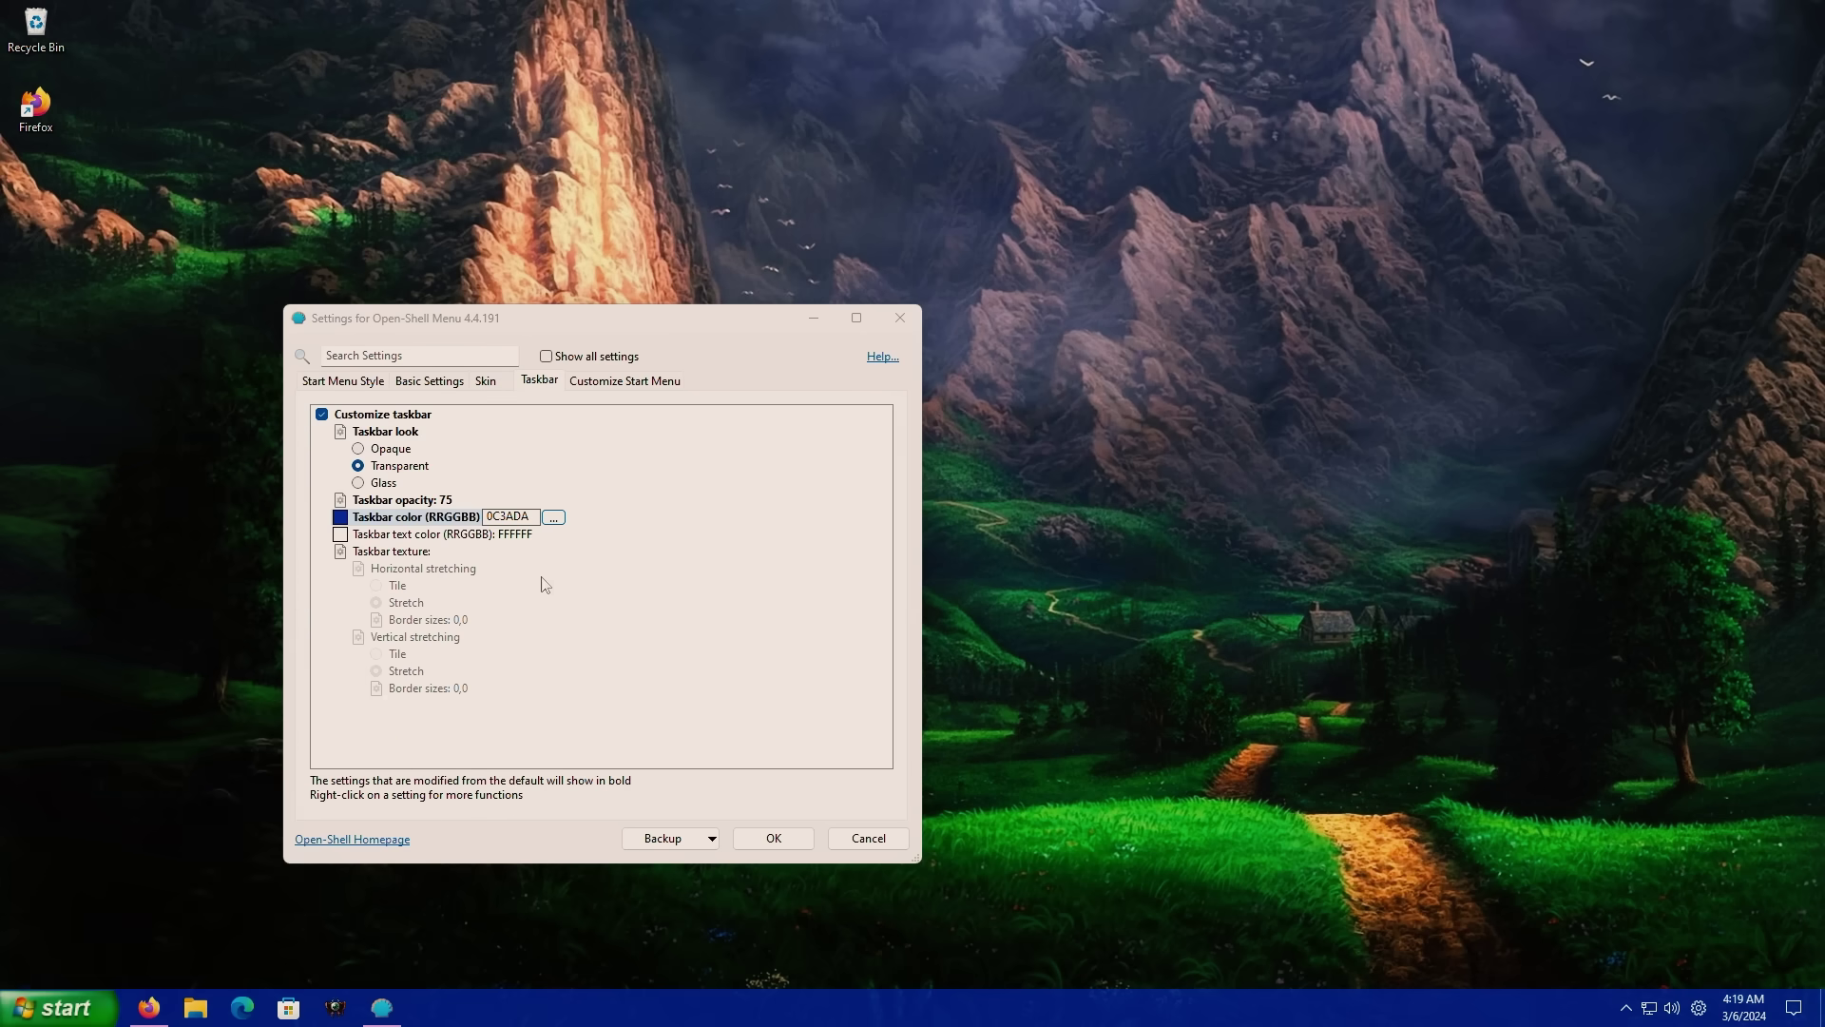
{"action": "key", "text": "Return"}
{"action": "left_click", "coordinate": [76, 1013]}
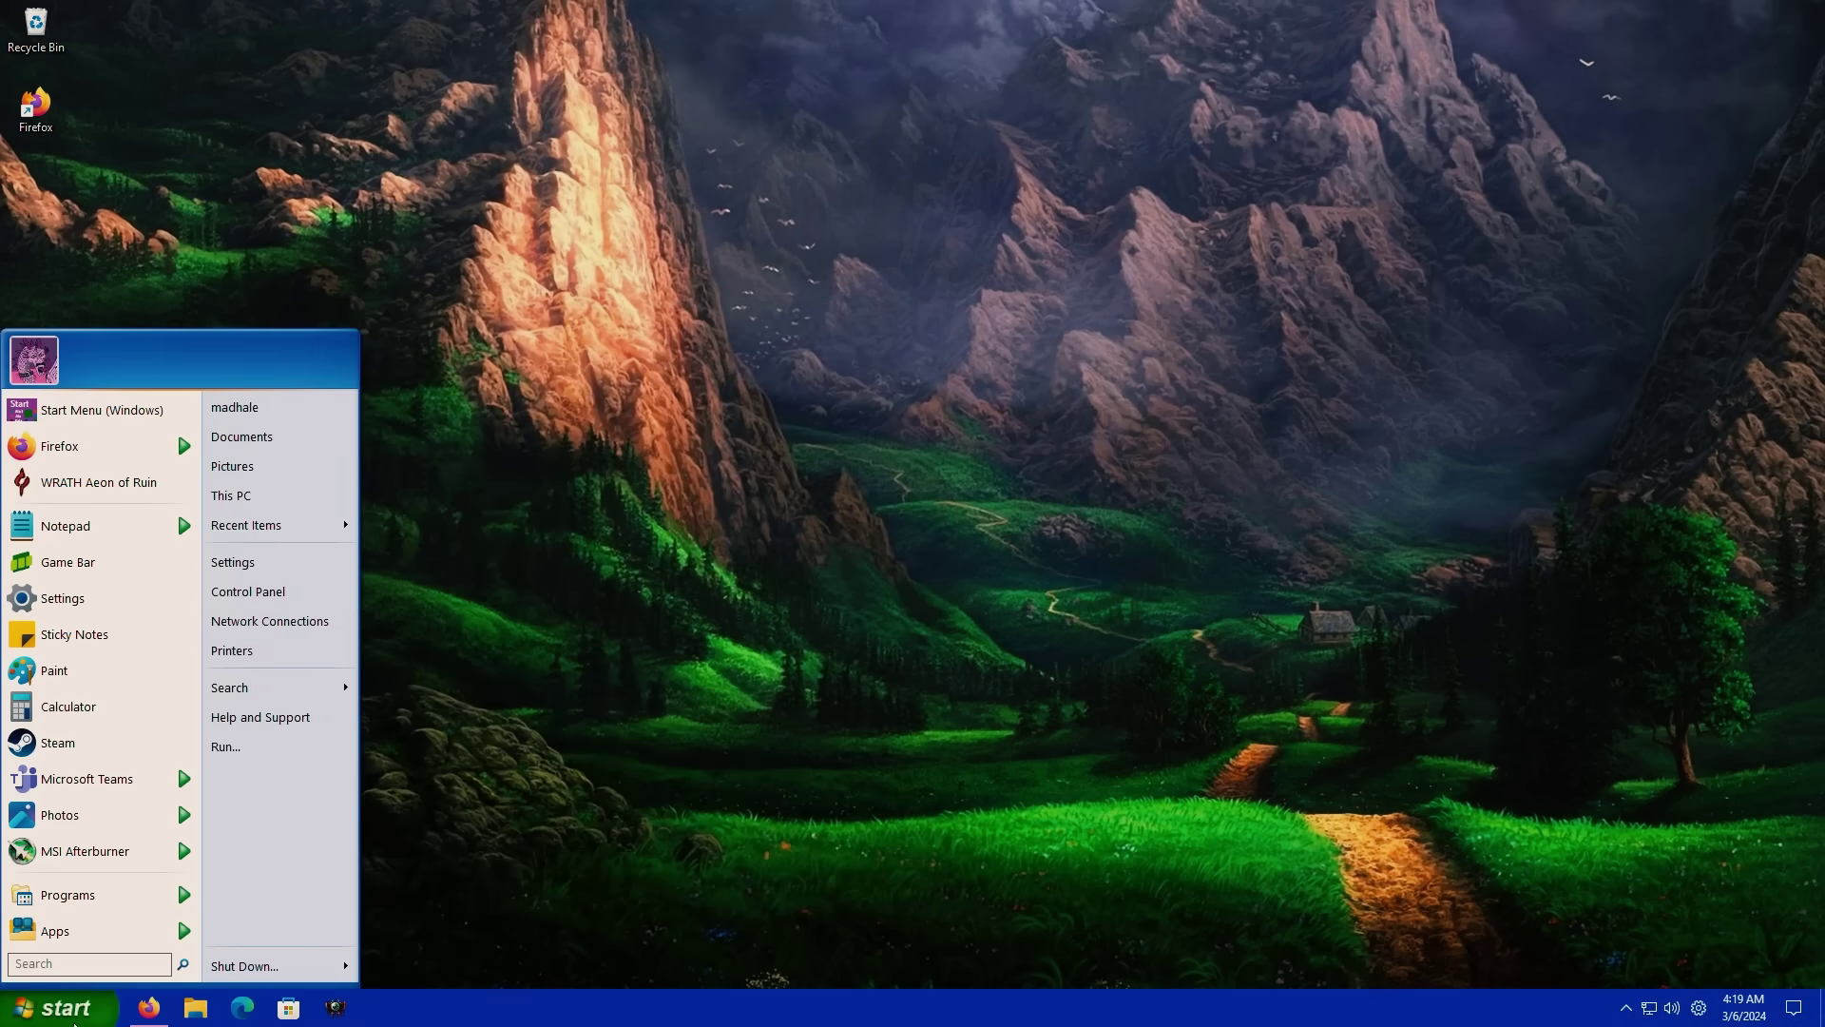
Step: In Open-Shell settings with all pages shown, set the search box to Access normally, selected by default
{"action": "right_click", "coordinate": [76, 1015]}
{"action": "left_click", "coordinate": [133, 966]}
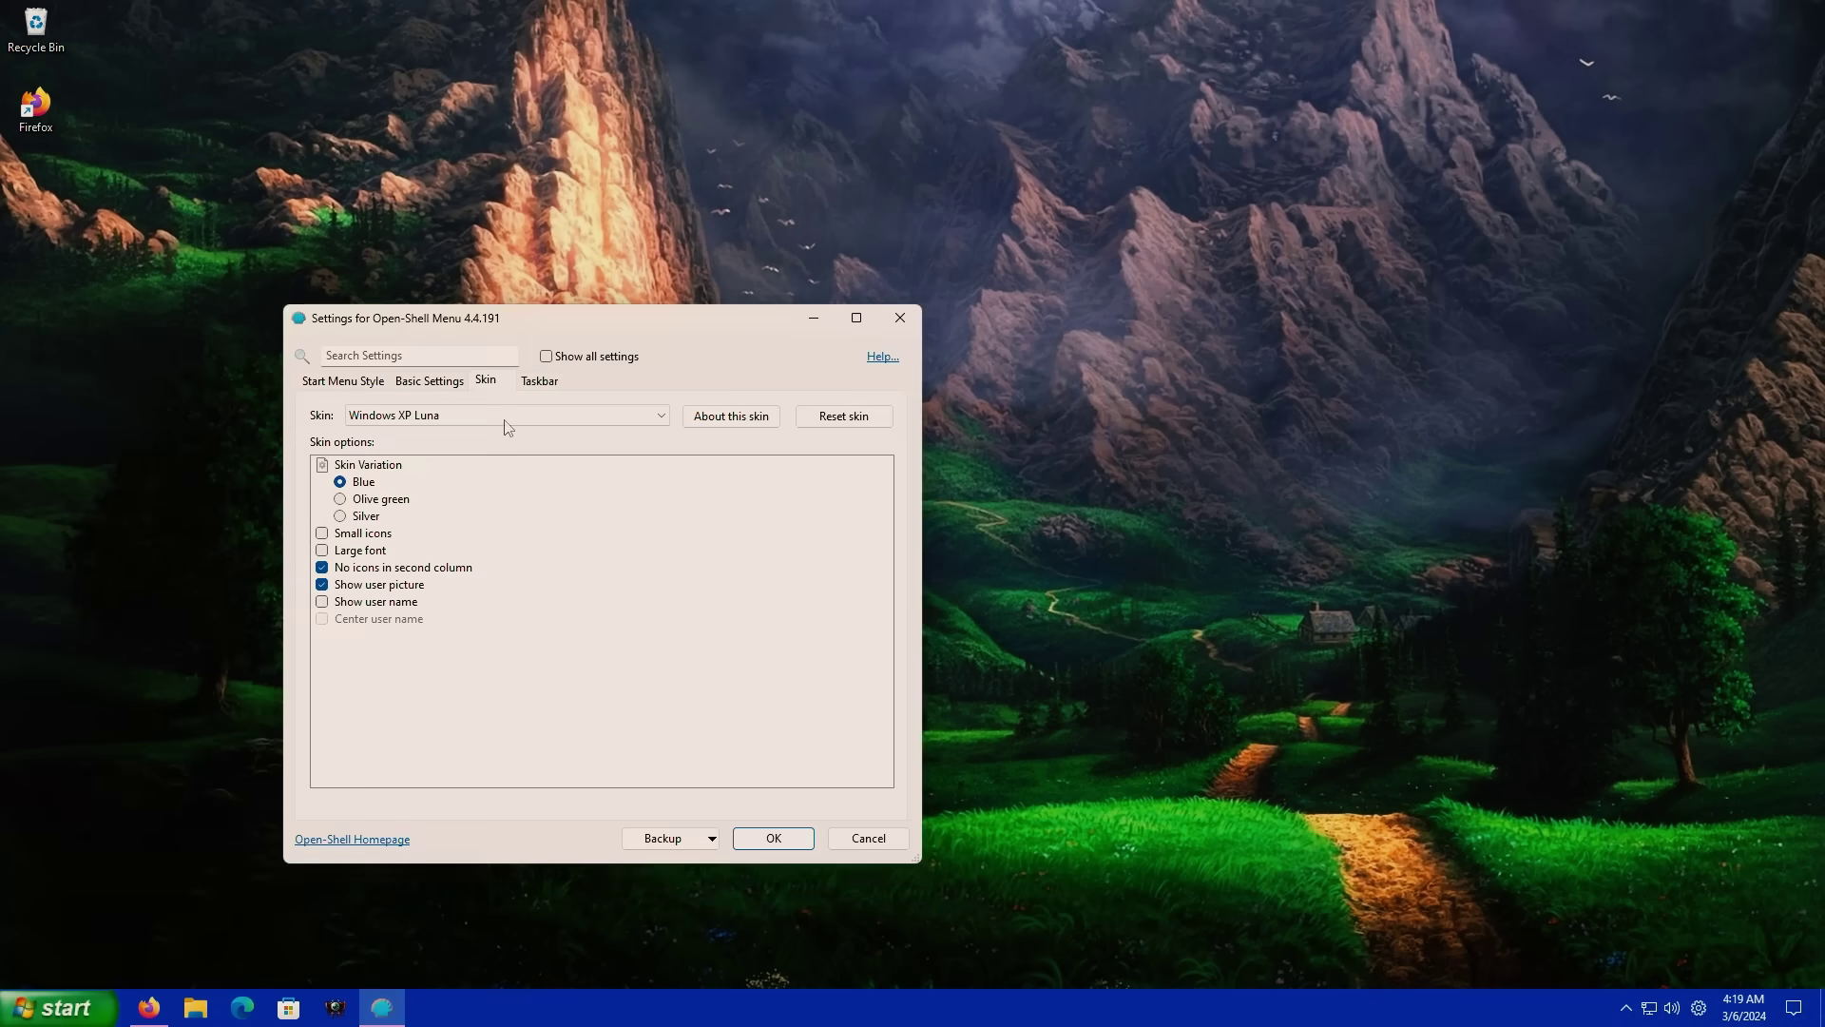
{"action": "left_click", "coordinate": [594, 357]}
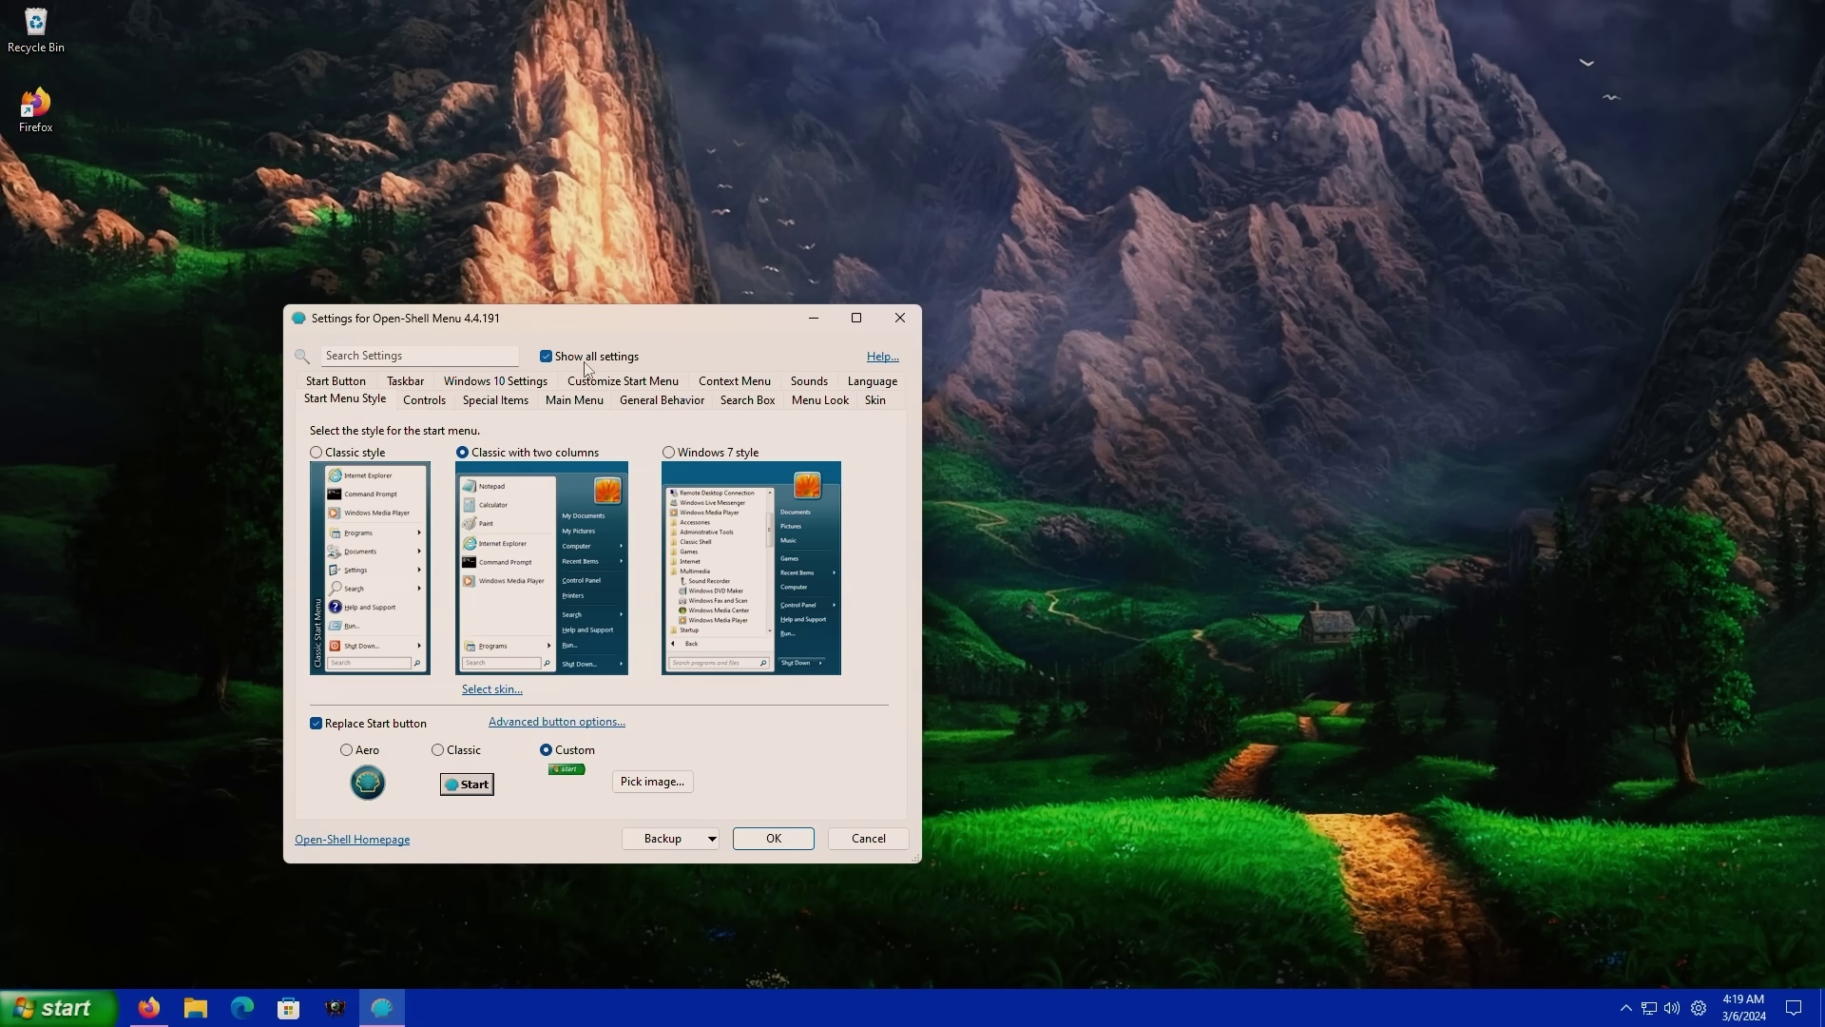
{"action": "left_click", "coordinate": [739, 407]}
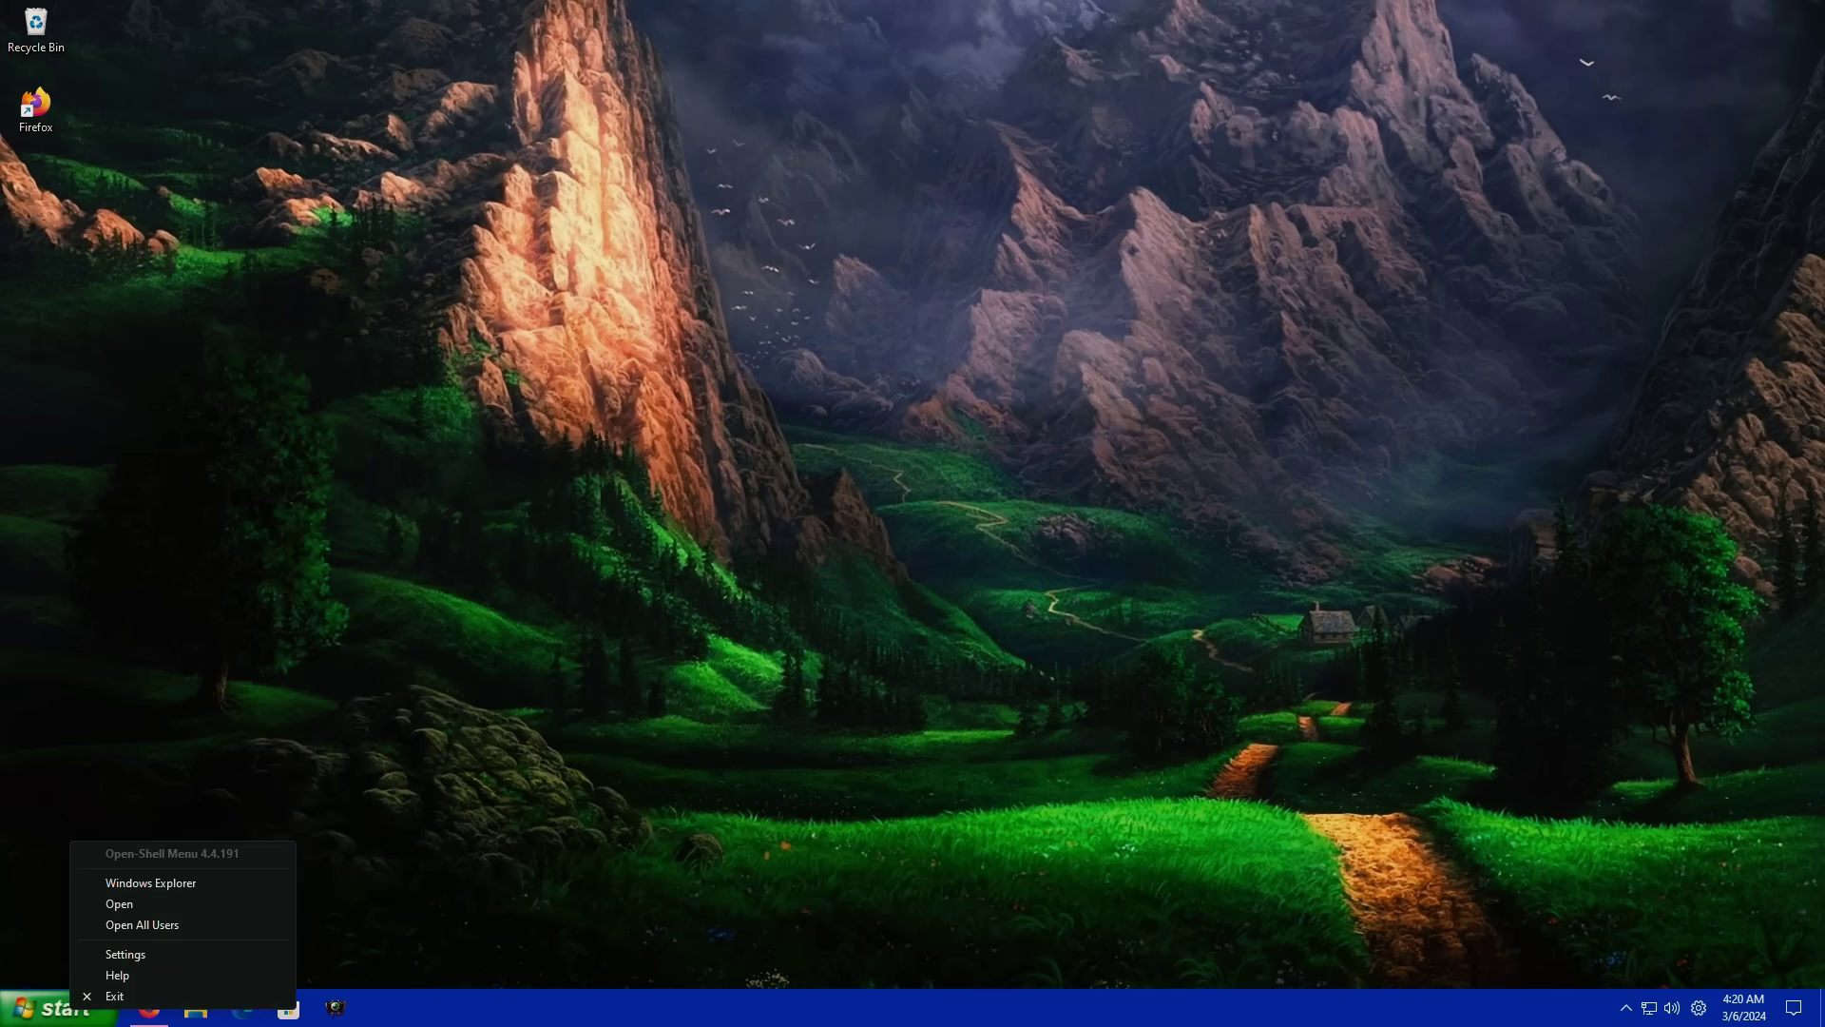
{"action": "left_click", "coordinate": [11, 1019]}
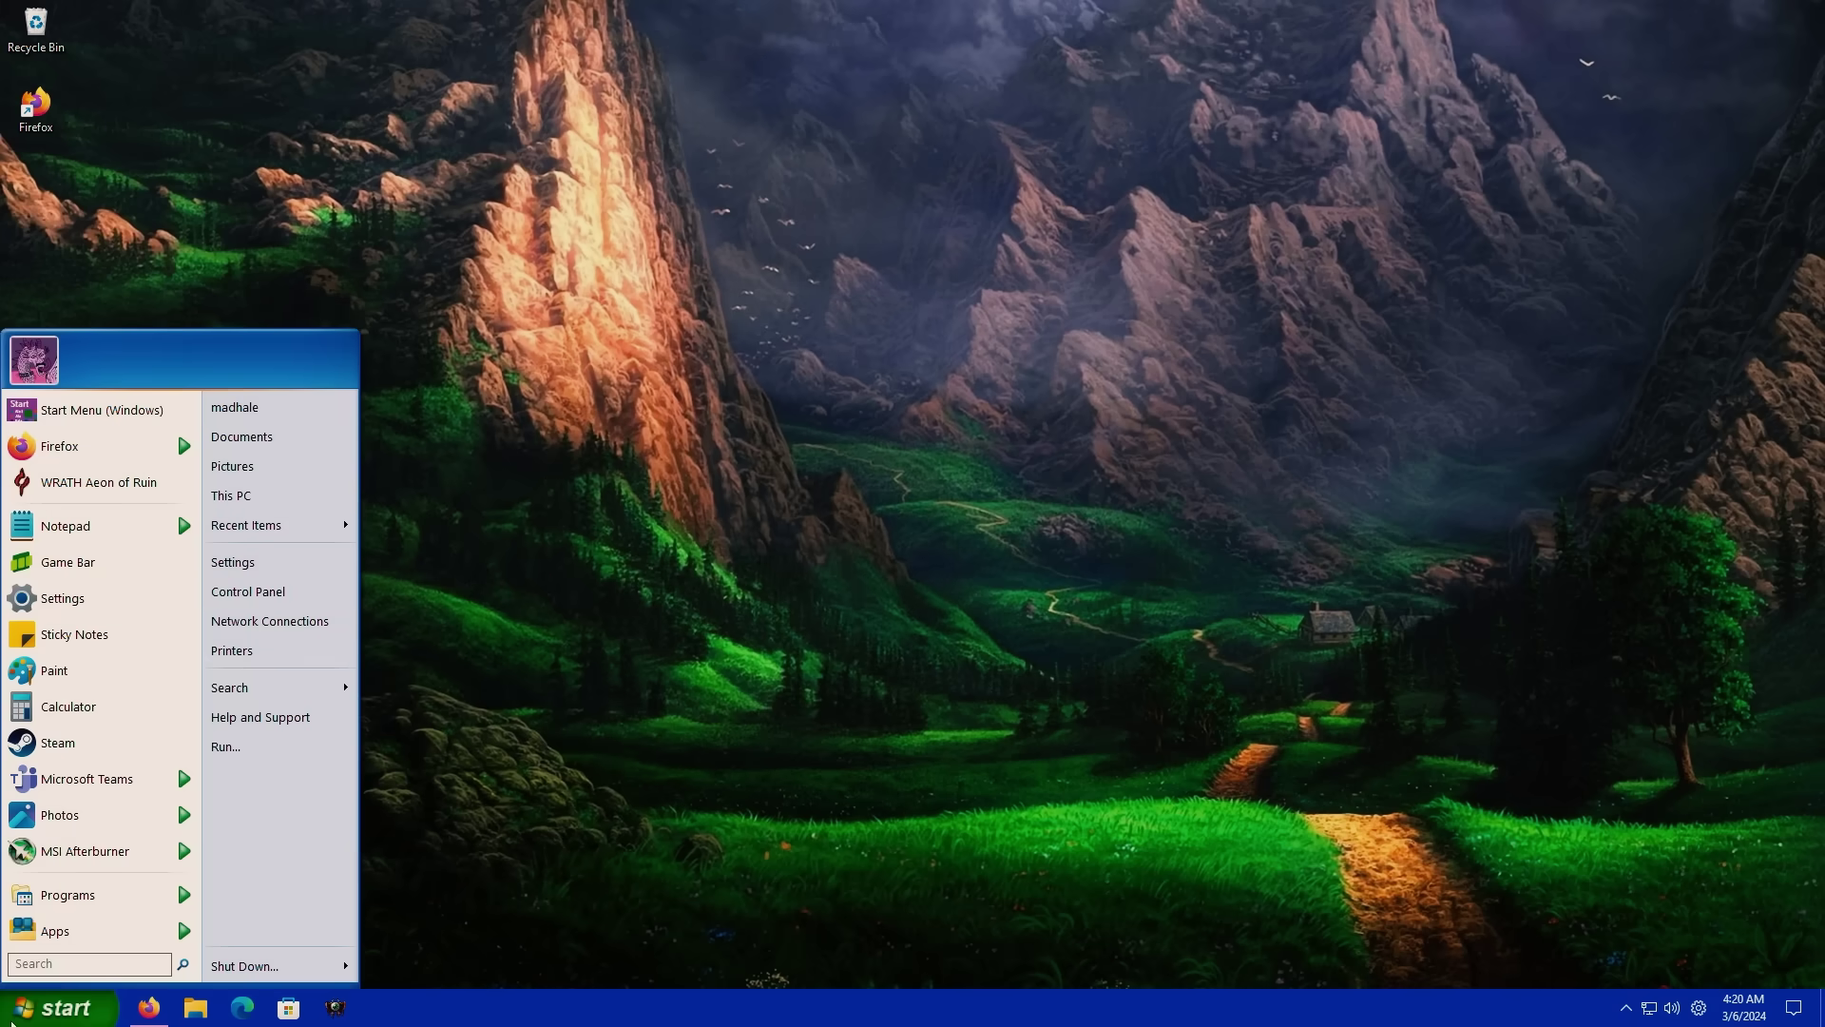
{"action": "right_click", "coordinate": [29, 1008]}
{"action": "left_click", "coordinate": [100, 957]}
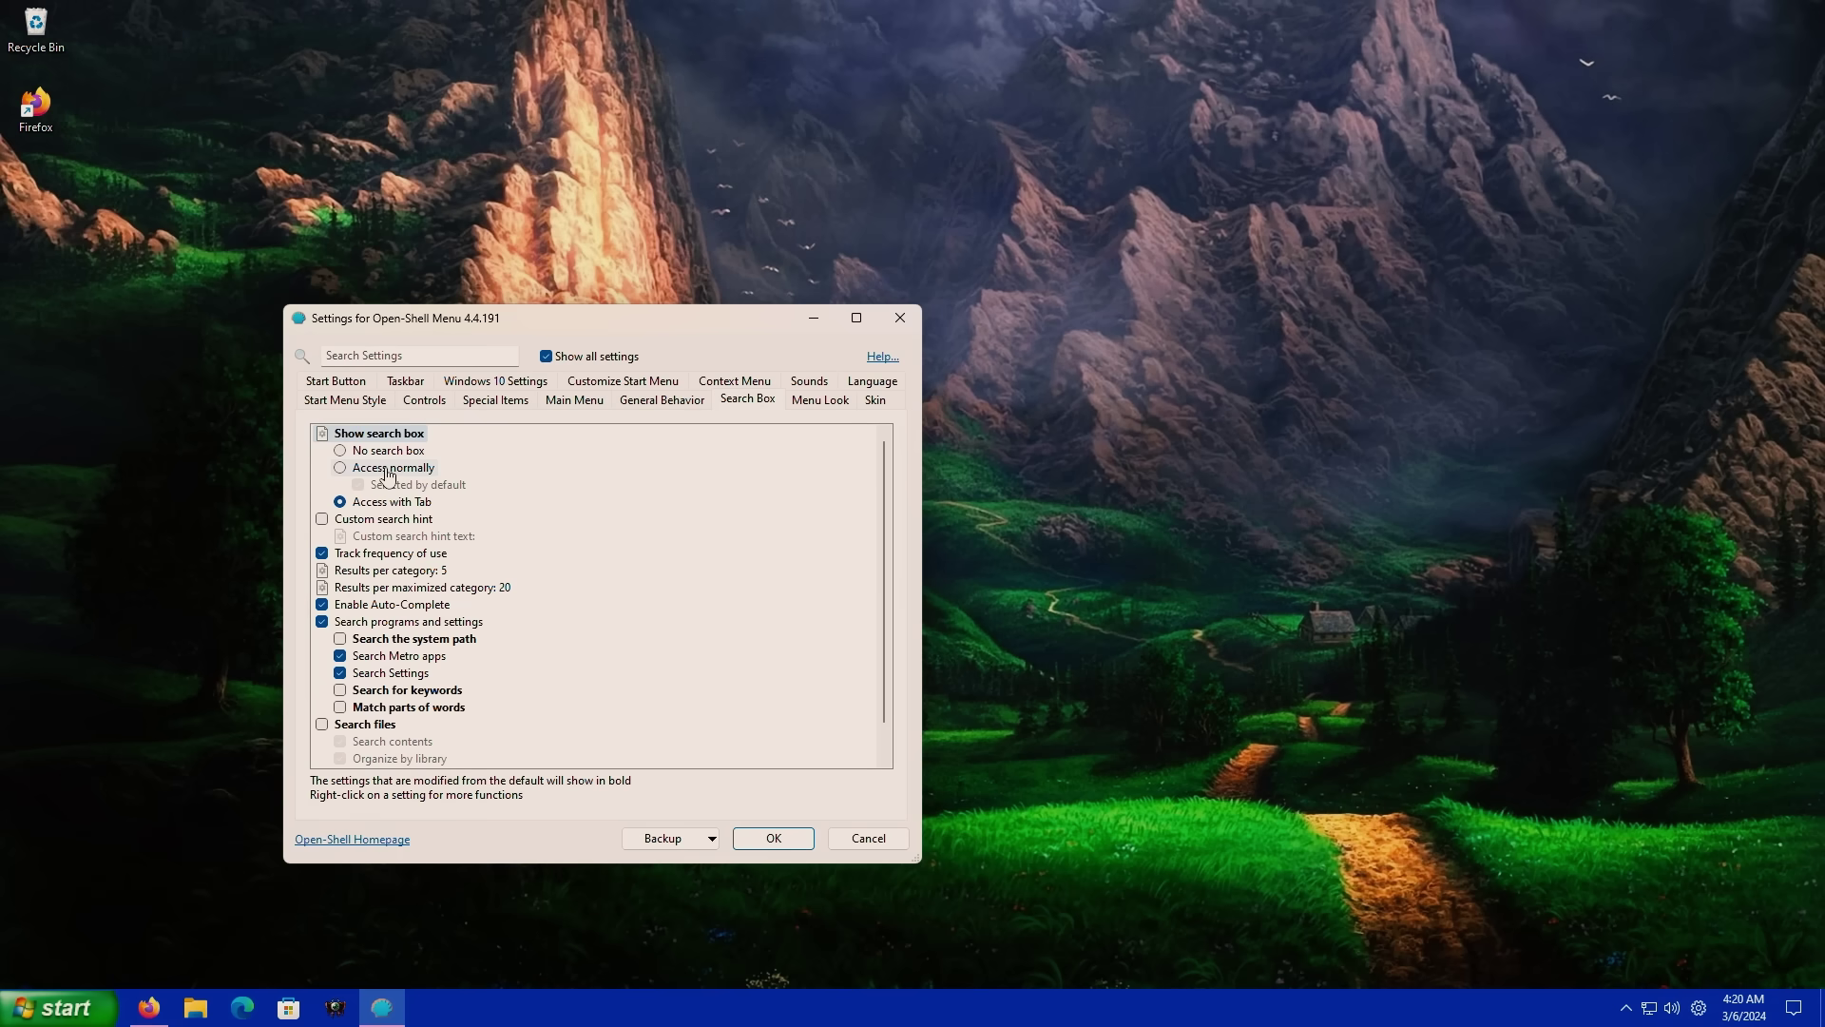
{"action": "left_click", "coordinate": [387, 470]}
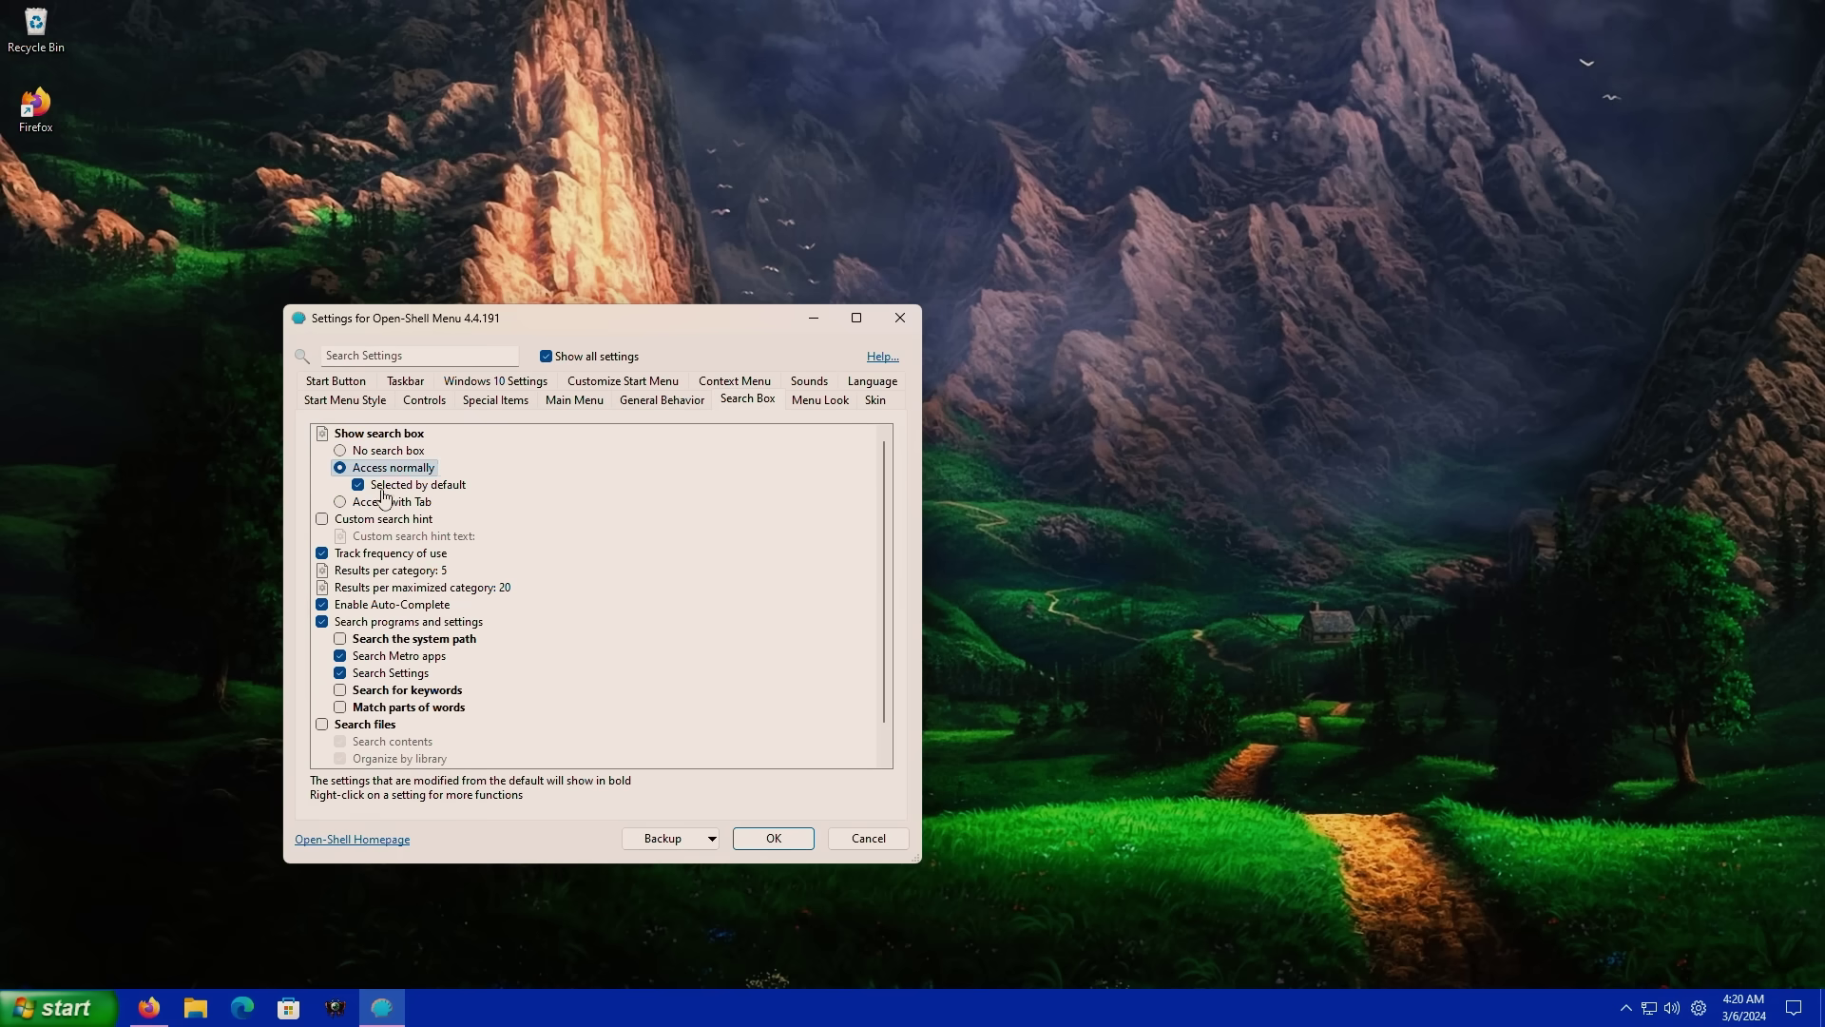
Step: Save the settings, search 'mouse' from Start and view the Mouse Pointer Options
{"action": "left_click", "coordinate": [774, 839]}
{"action": "key", "text": "super"}
{"action": "type", "text": "mouse"}
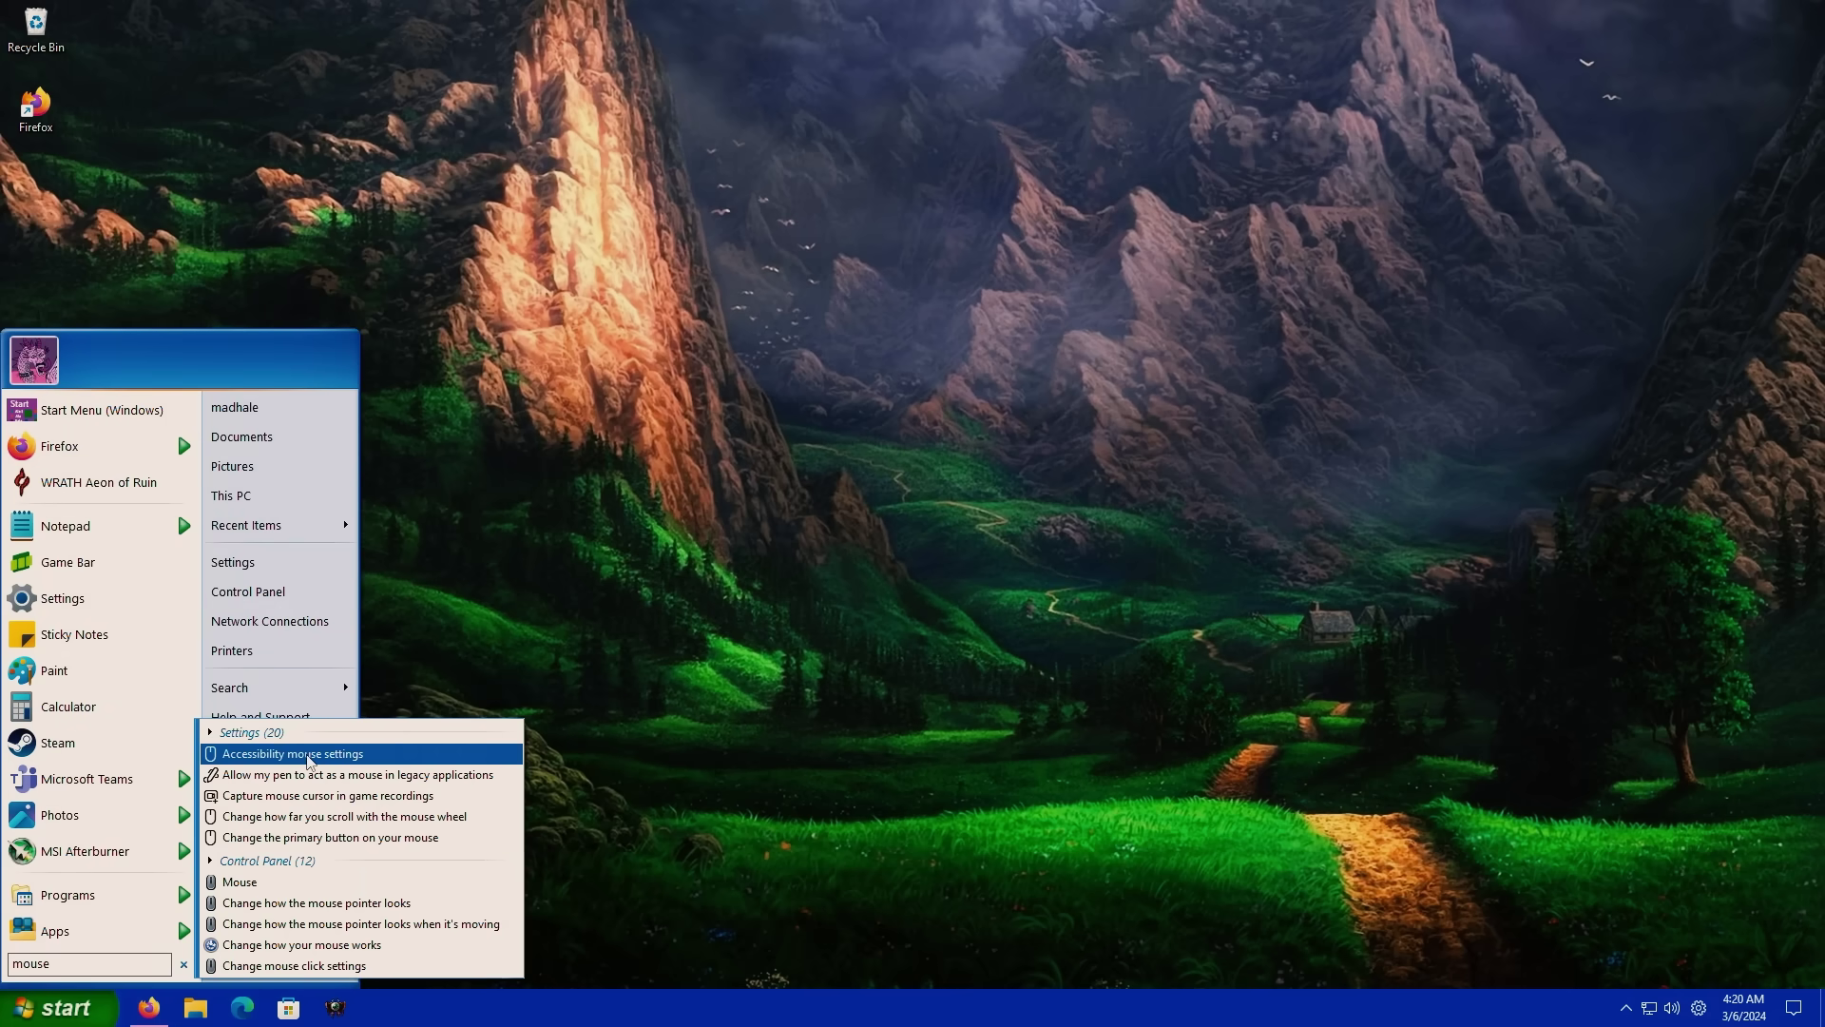
{"action": "left_click", "coordinate": [274, 884]}
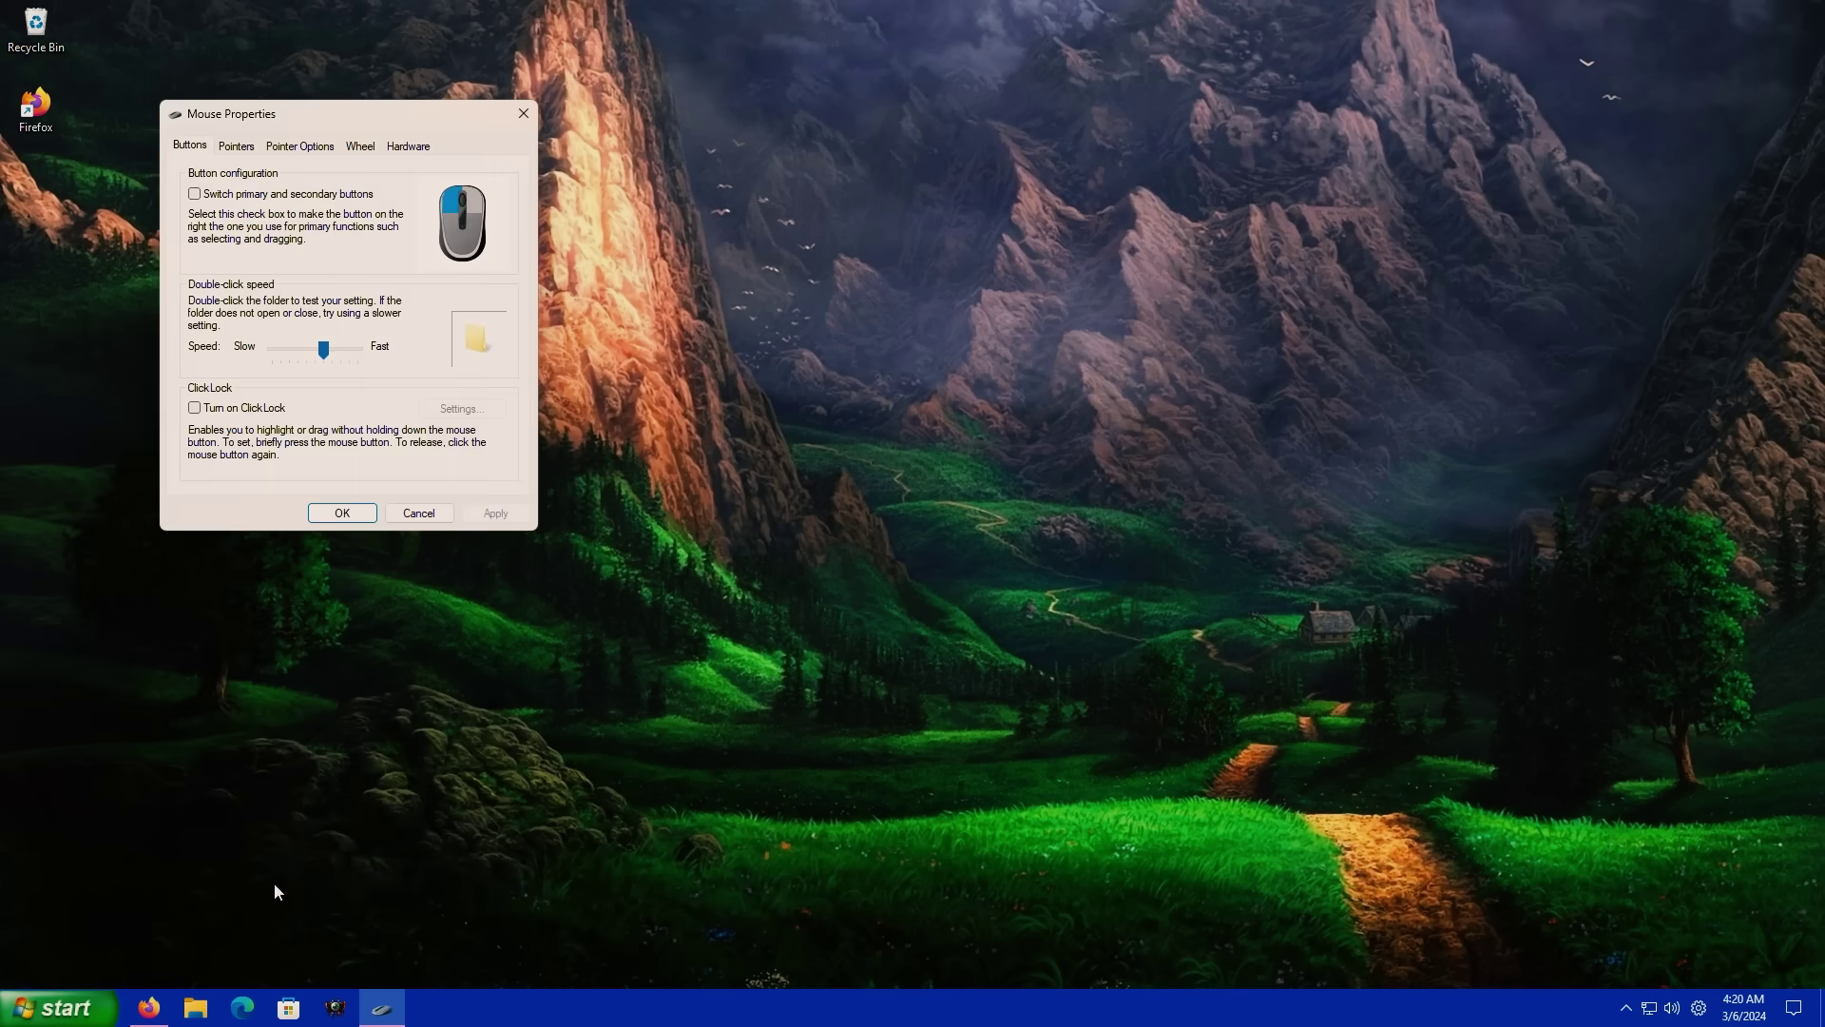
{"action": "left_click_drag", "start_coordinate": [220, 128], "coordinate": [226, 130]}
{"action": "left_click", "coordinate": [294, 148]}
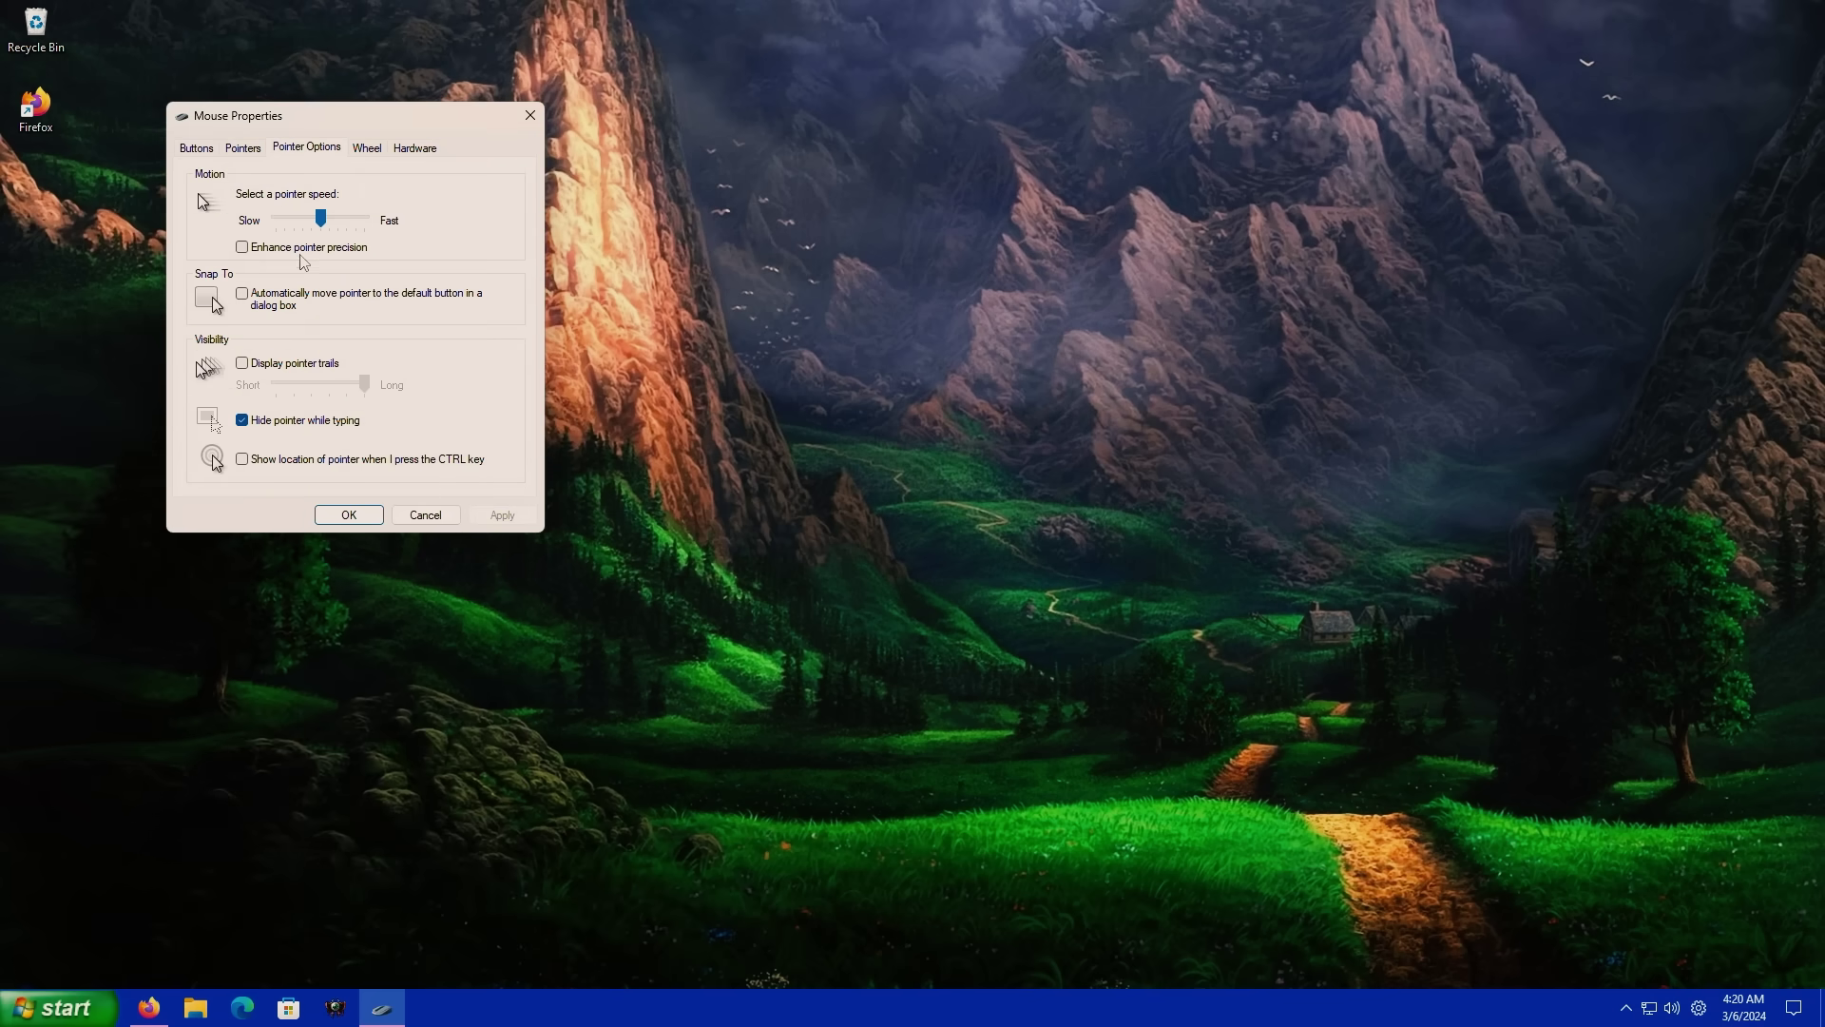
{"action": "left_click", "coordinate": [351, 516]}
Step: Search 'remove' from Start and open Add or remove programs
{"action": "key", "text": "super"}
{"action": "type", "text": "remove"}
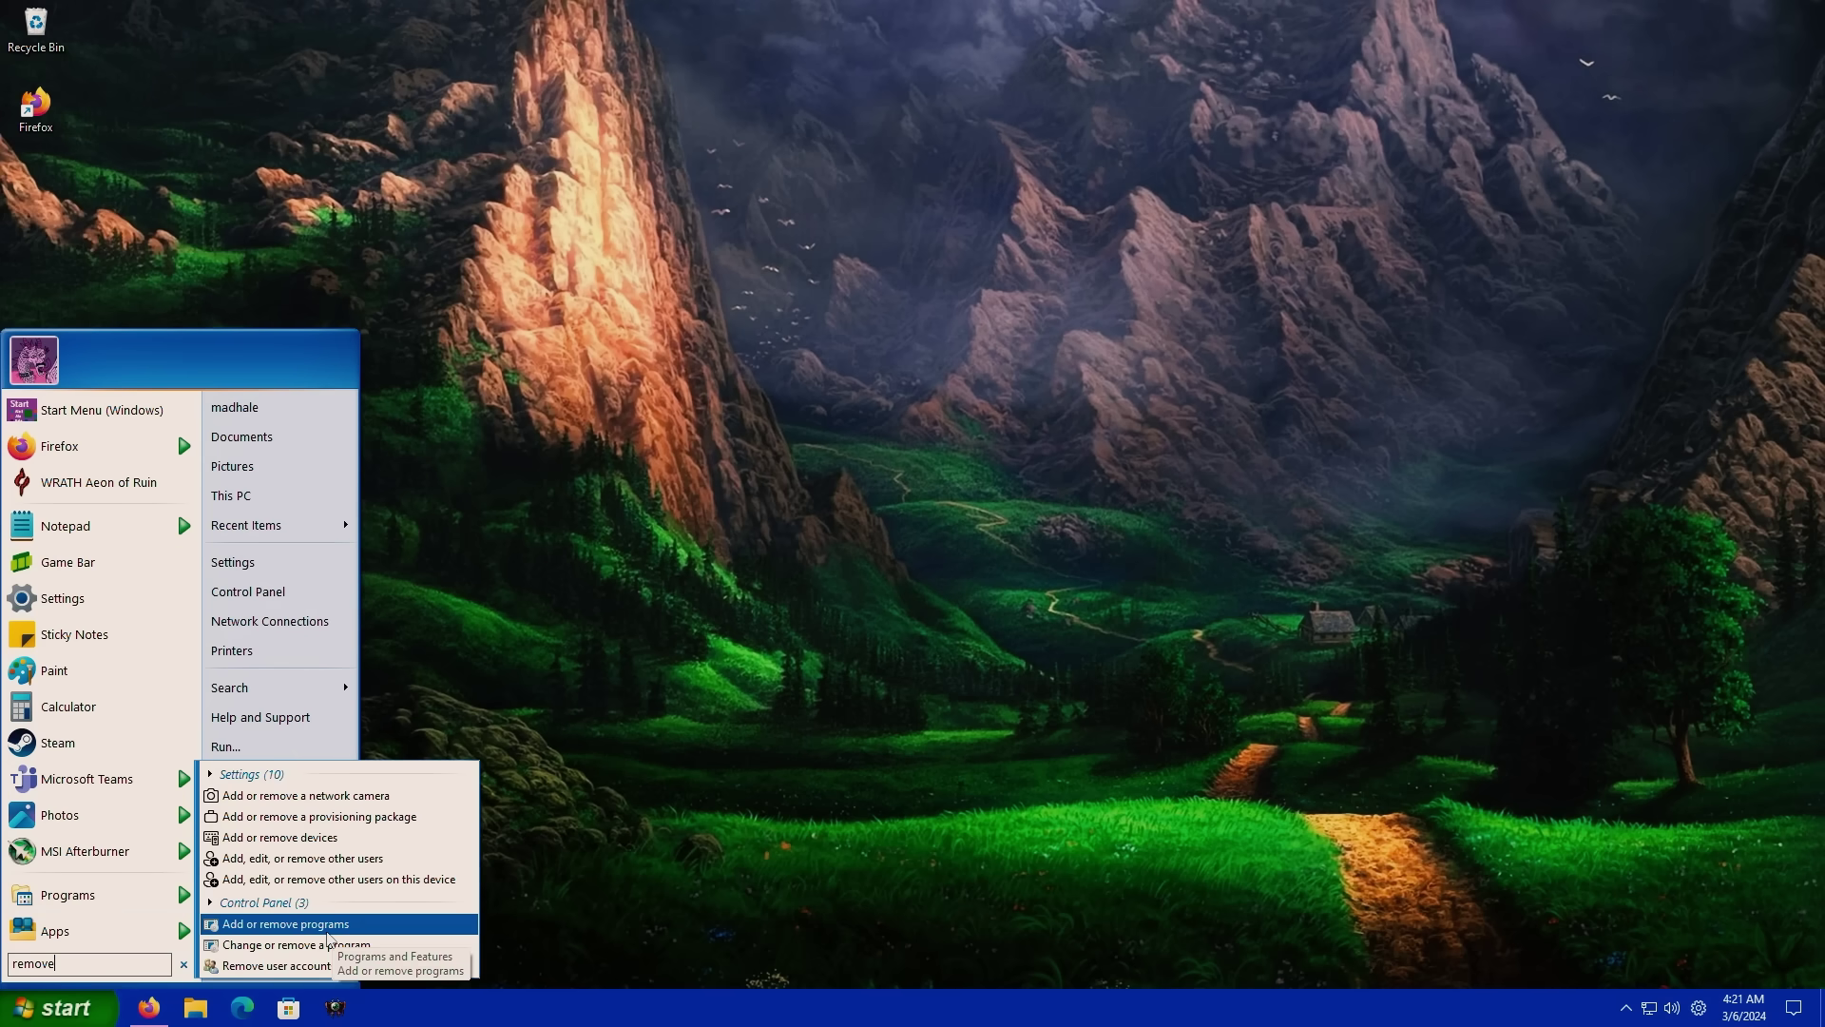
{"action": "left_click", "coordinate": [330, 926]}
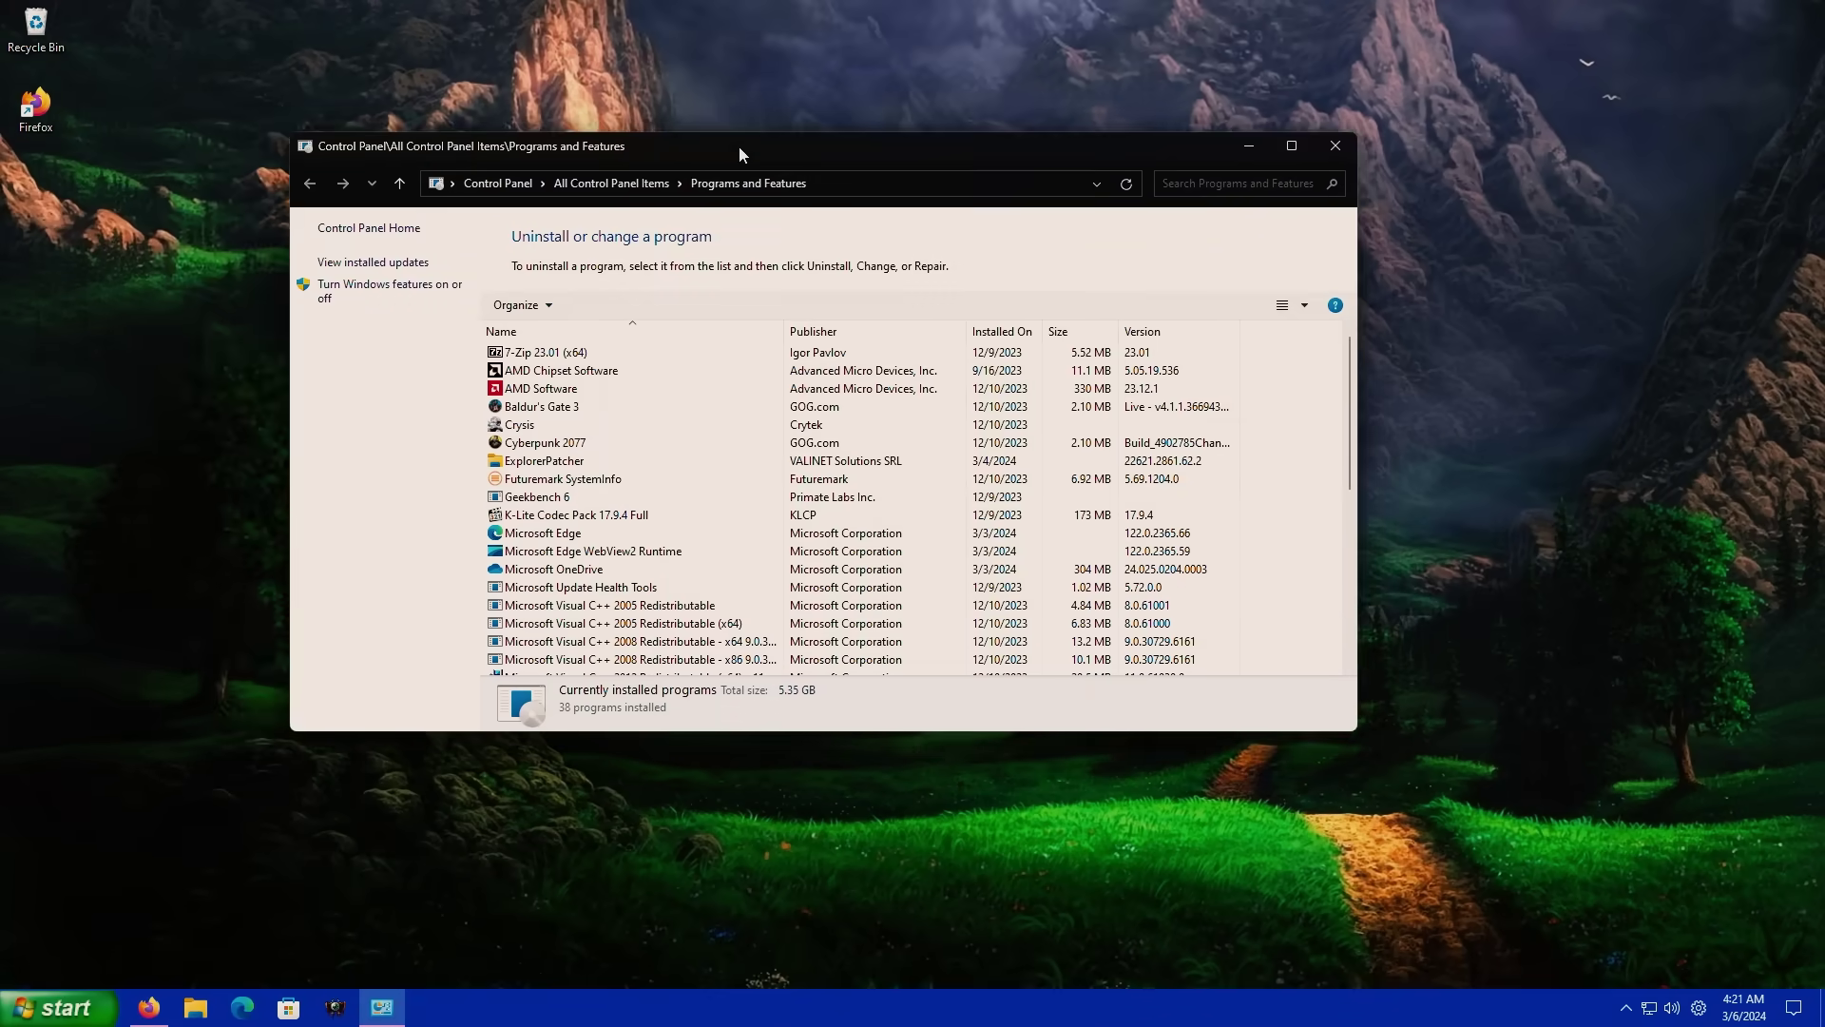
Step: Review the Search Box, Menu Look, Taskbar and Start Menu Style pages, then cancel without saving
{"action": "left_click_drag", "start_coordinate": [738, 146], "coordinate": [628, 144]}
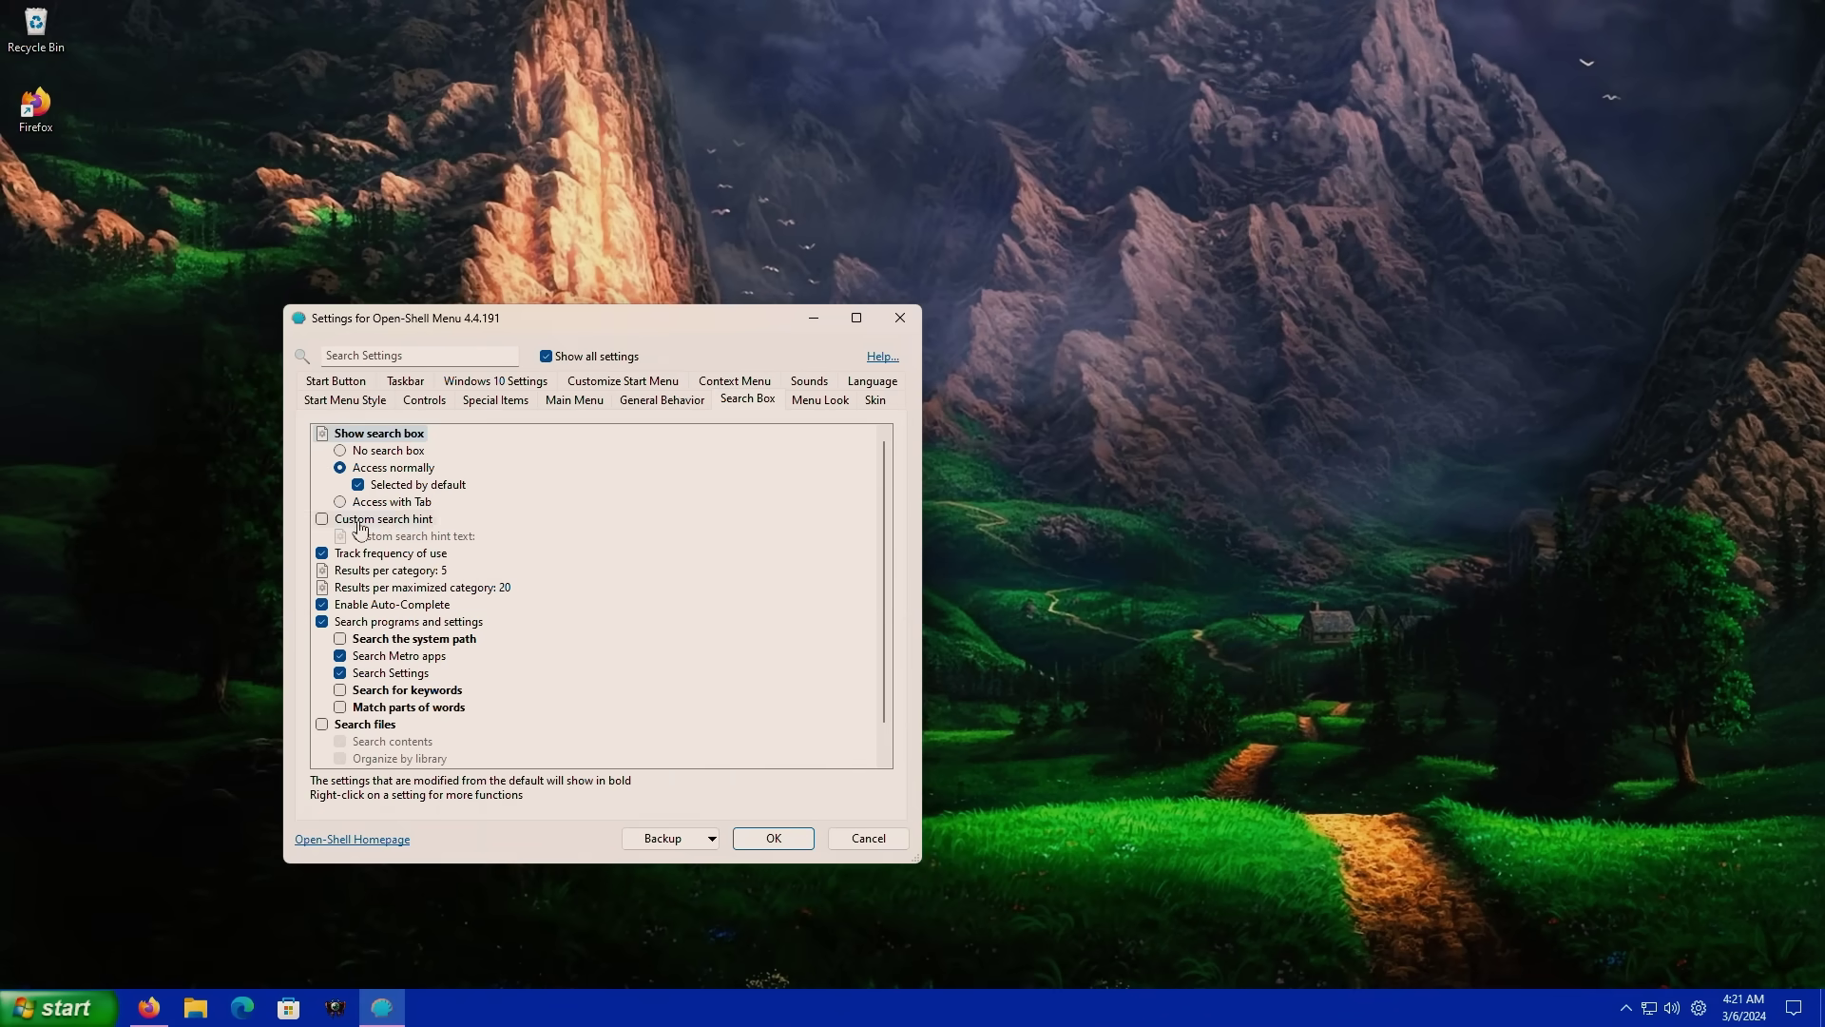
{"action": "scroll", "coordinate": [484, 587], "scroll_direction": "down", "scroll_amount": 1}
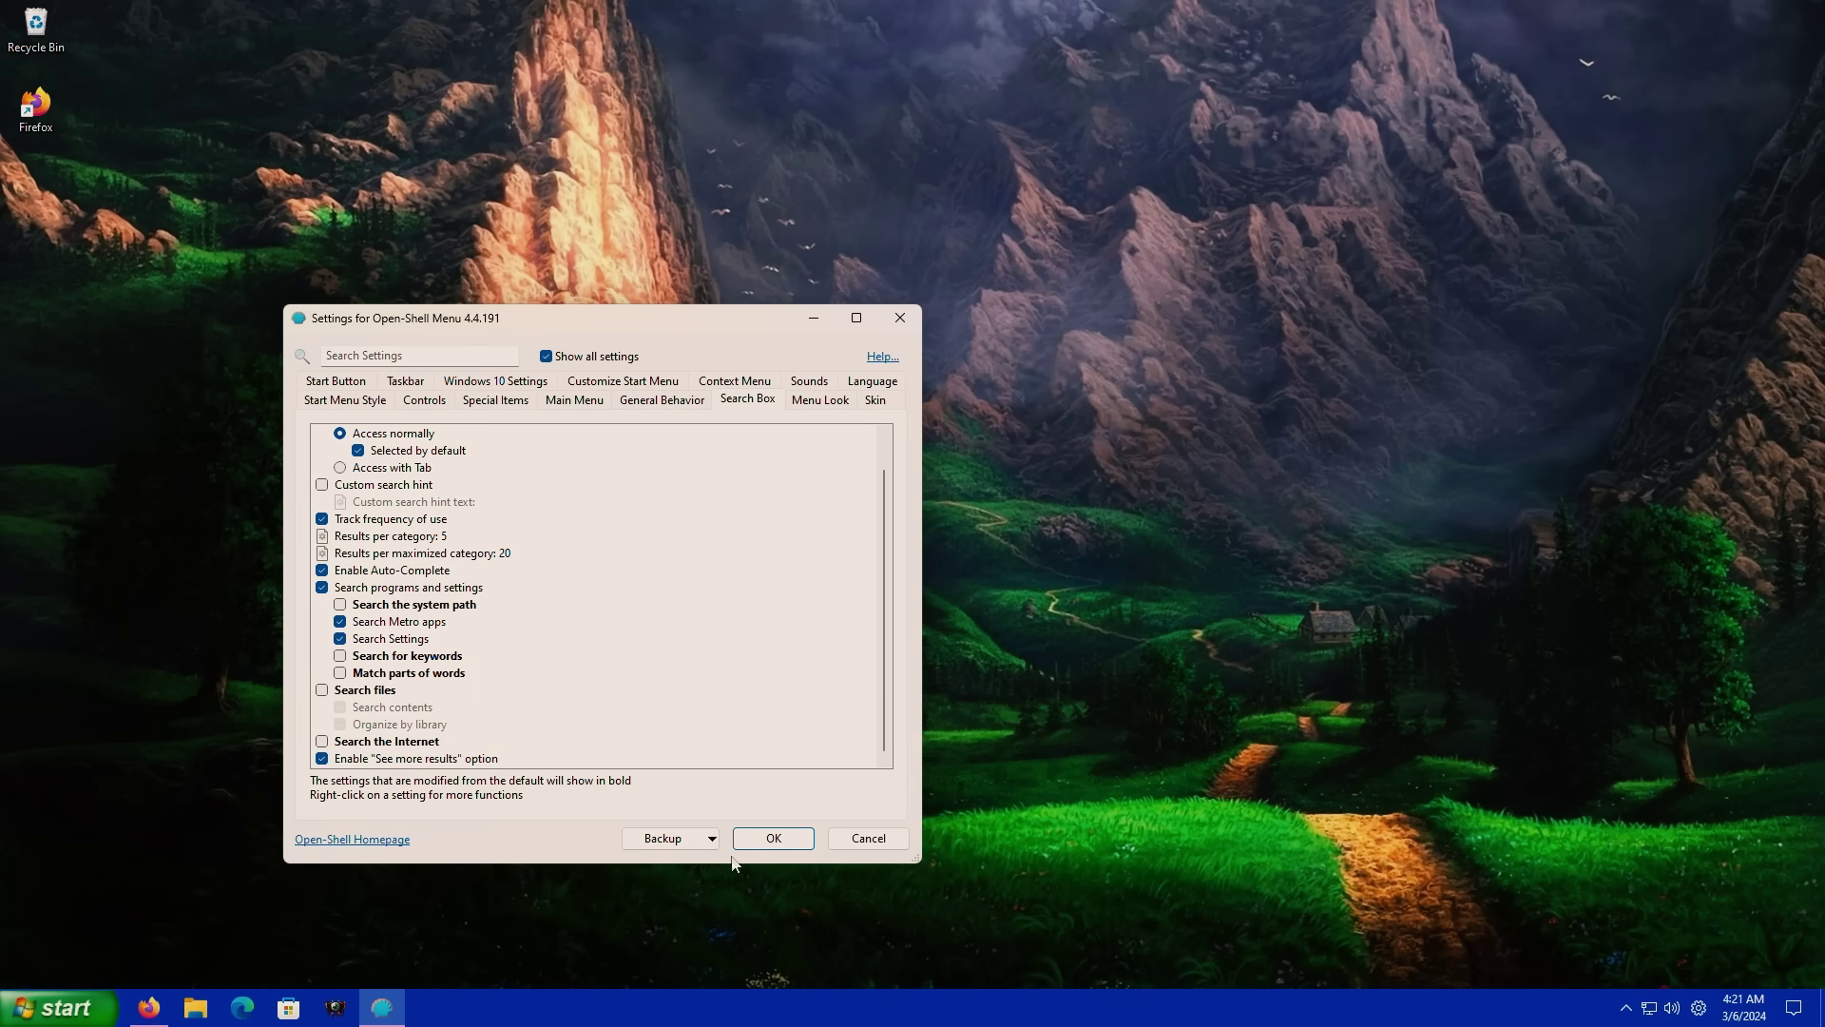
{"action": "left_click", "coordinate": [827, 400]}
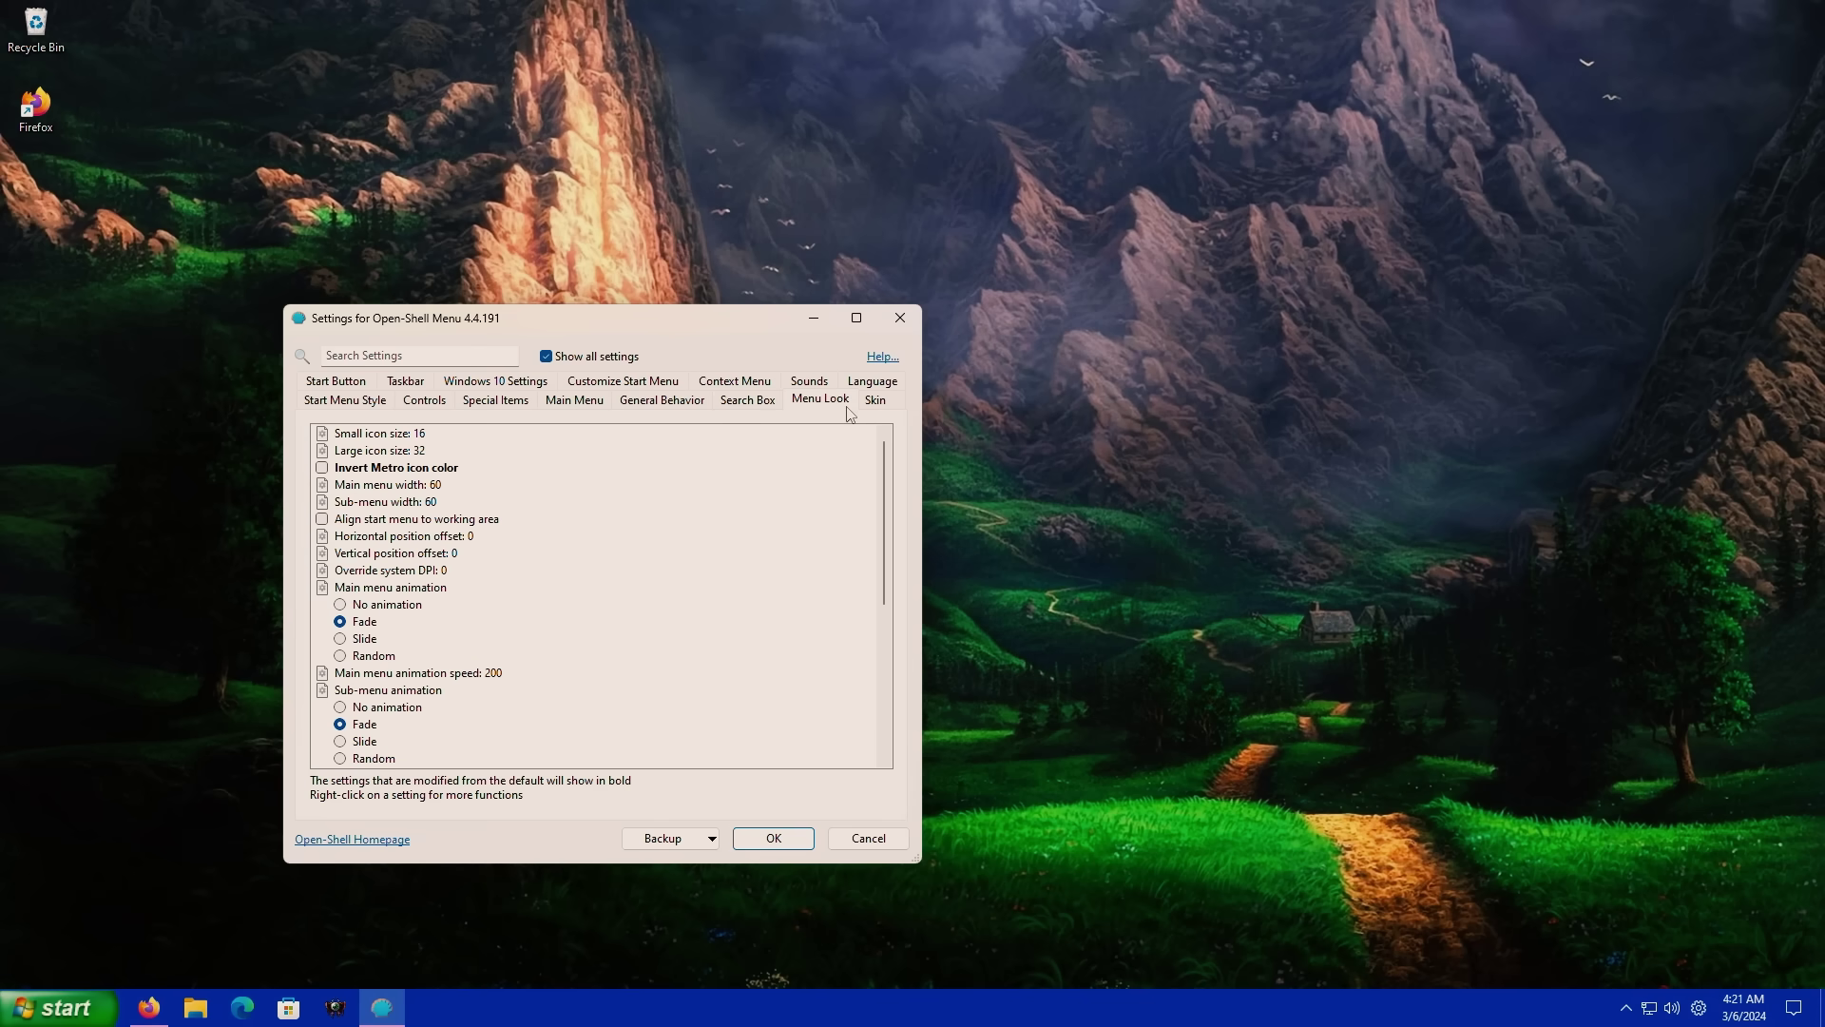
{"action": "left_click", "coordinate": [409, 381]}
{"action": "left_click", "coordinate": [359, 382]}
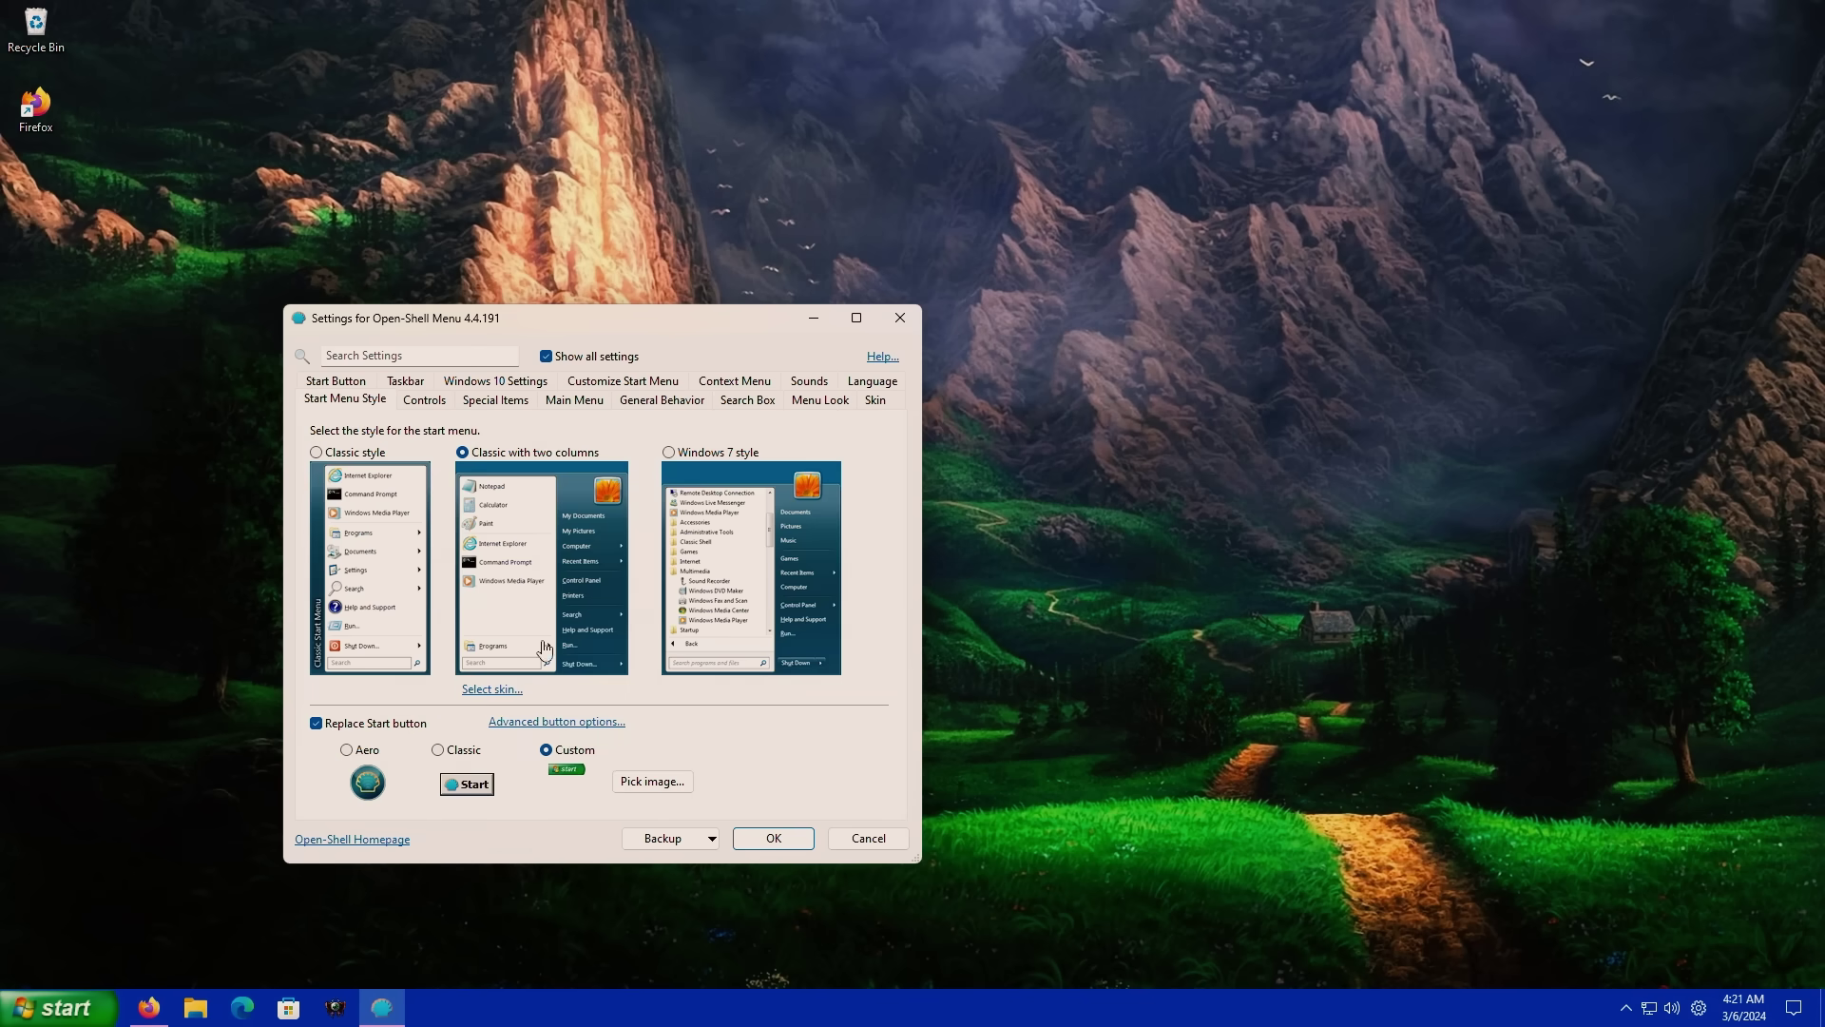
{"action": "left_click", "coordinate": [869, 840]}
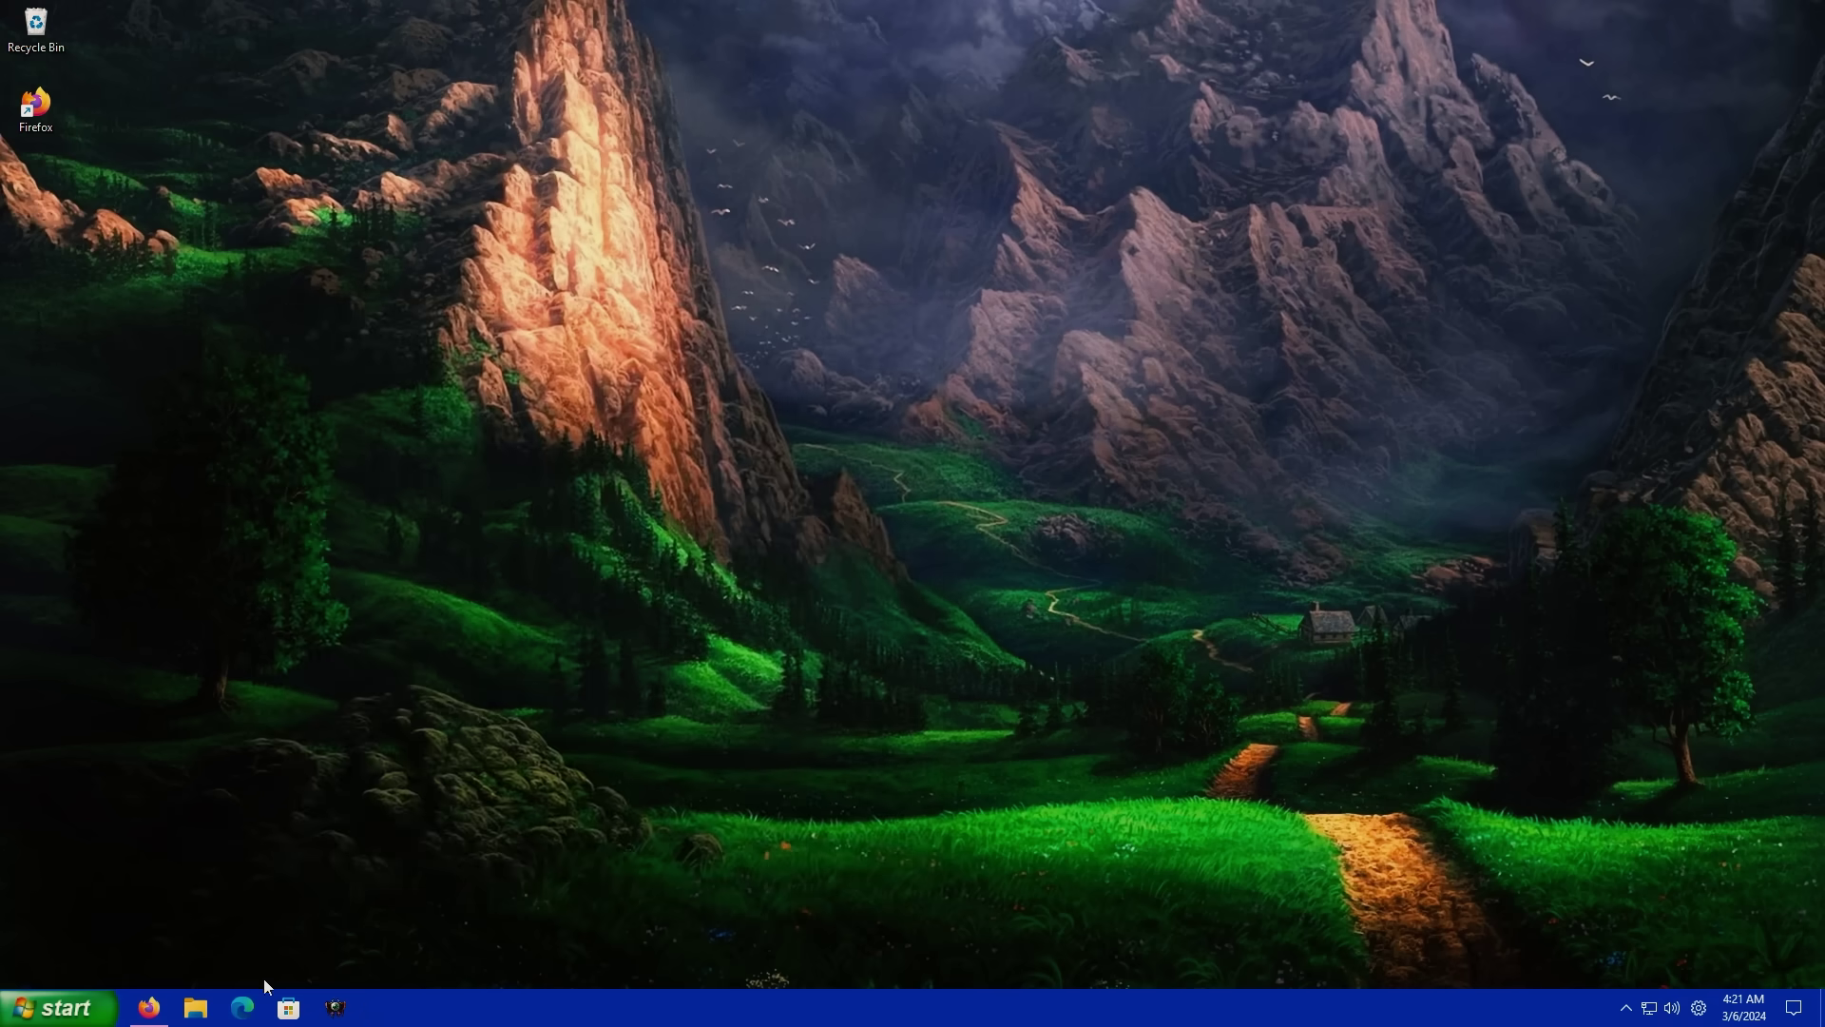
{"action": "left_click", "coordinate": [65, 1008]}
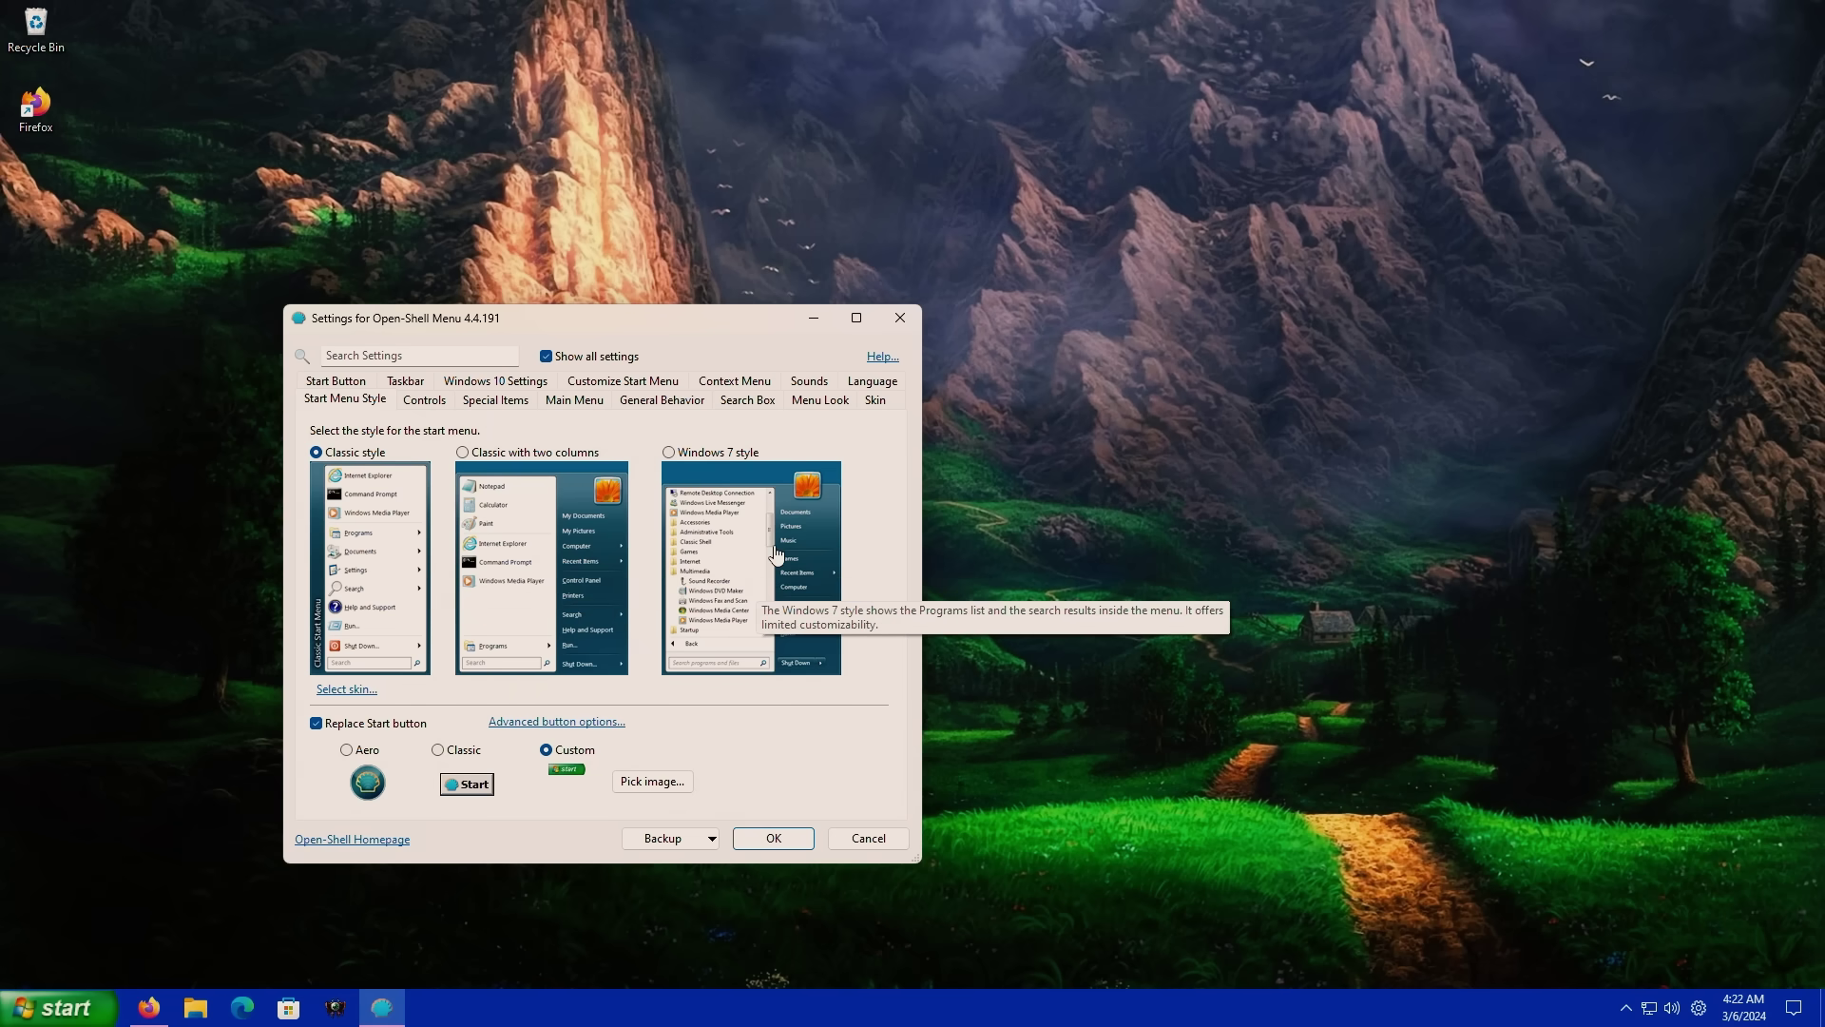
Step: Select the Classic with two columns Start menu style and preview the resulting menu
{"action": "left_click", "coordinate": [63, 1010]}
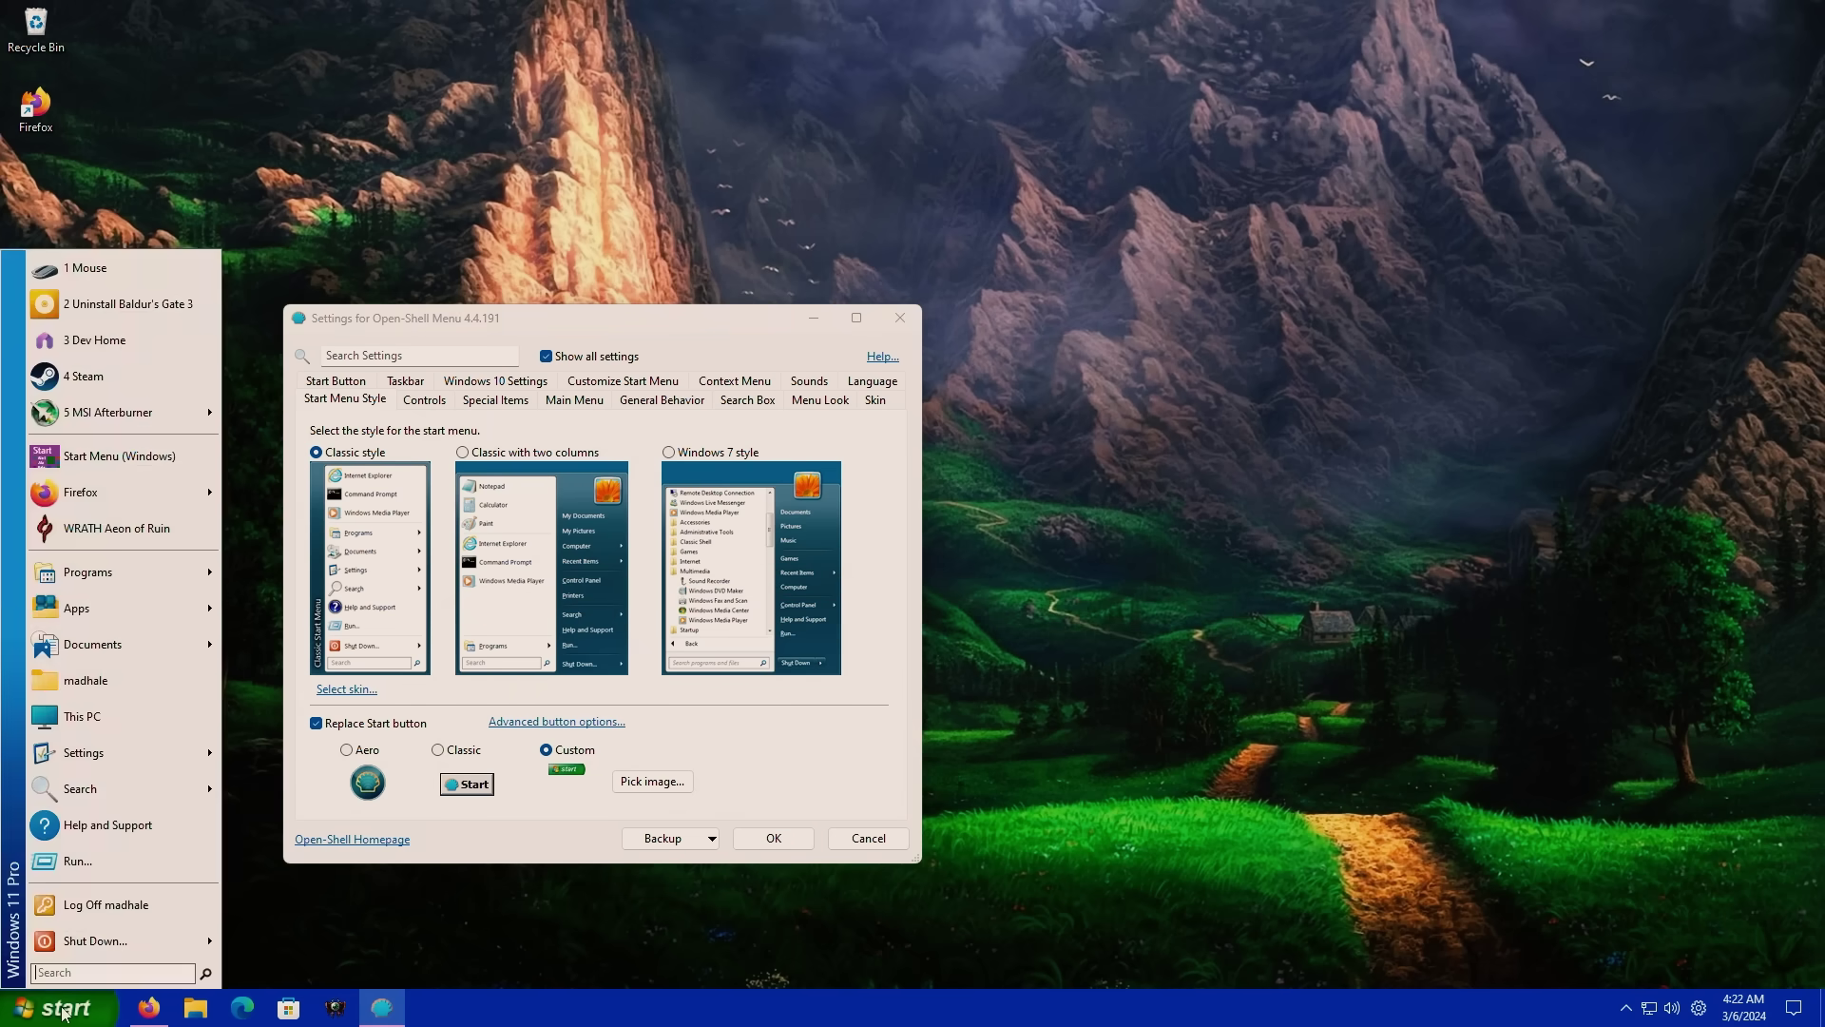
{"action": "mouse_move", "coordinate": [131, 580]}
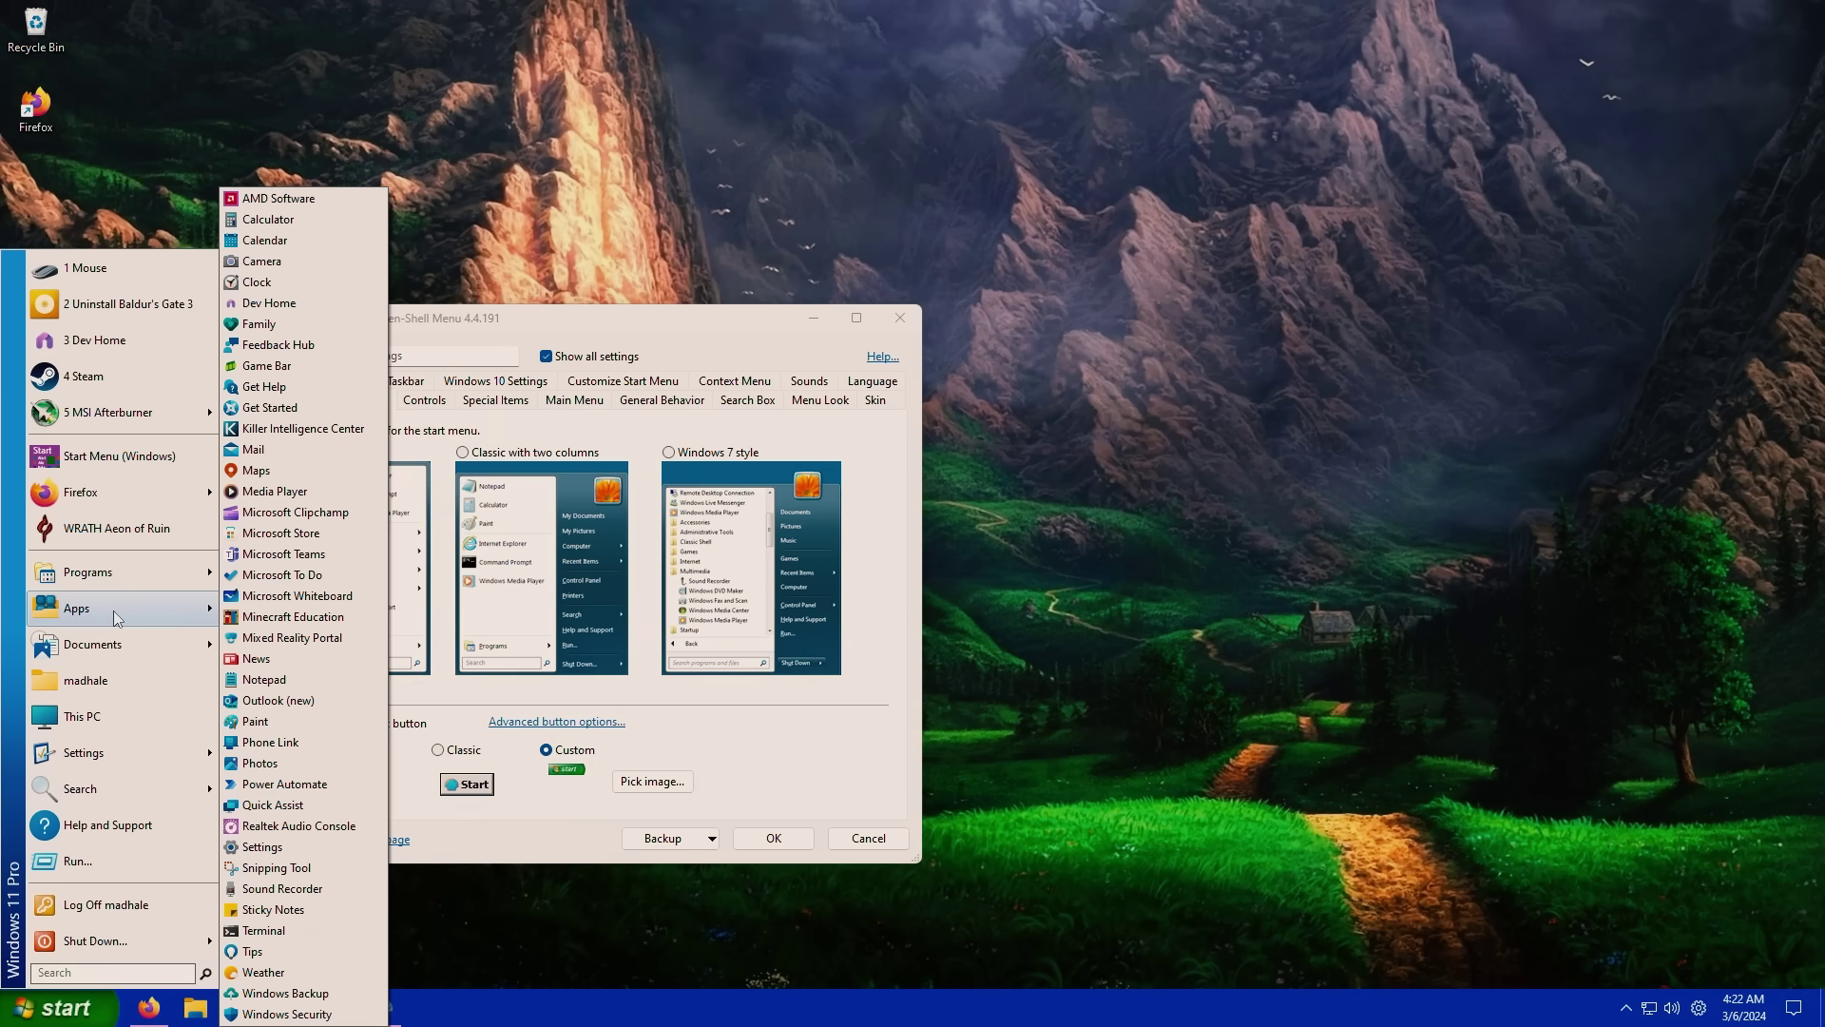
{"action": "left_click", "coordinate": [739, 563]}
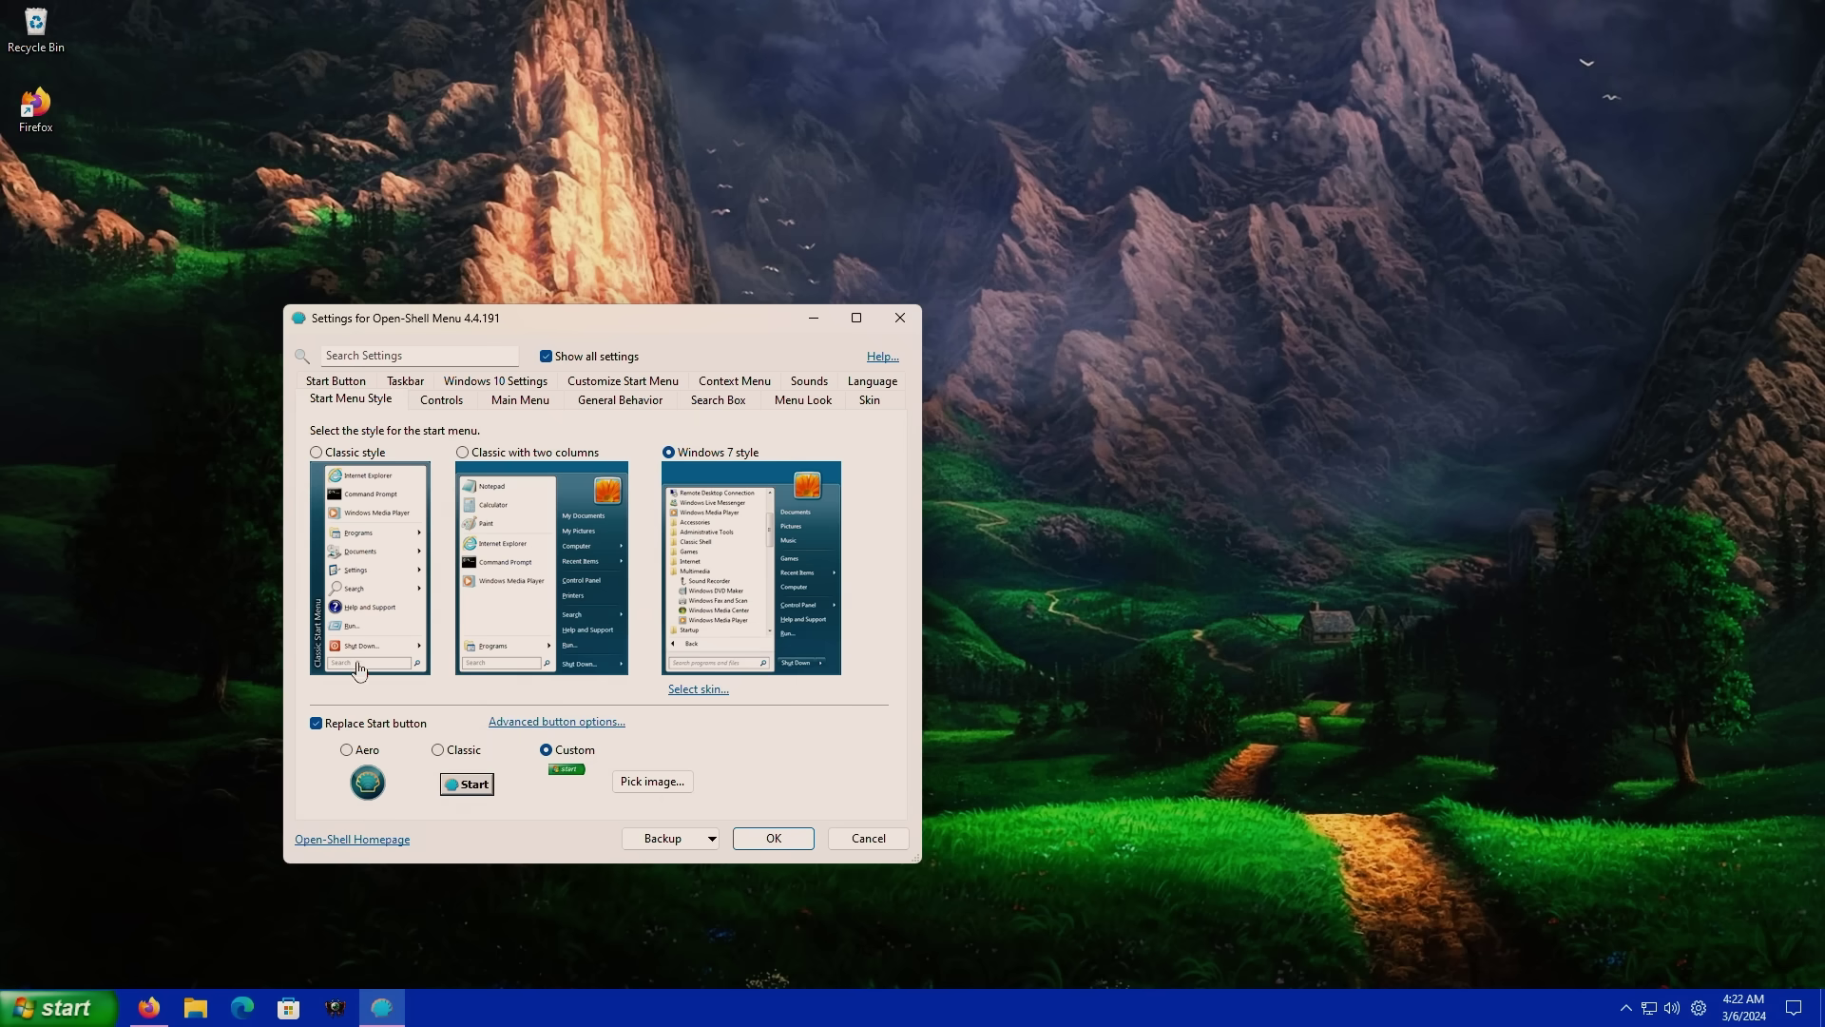
{"action": "left_click", "coordinate": [559, 618]}
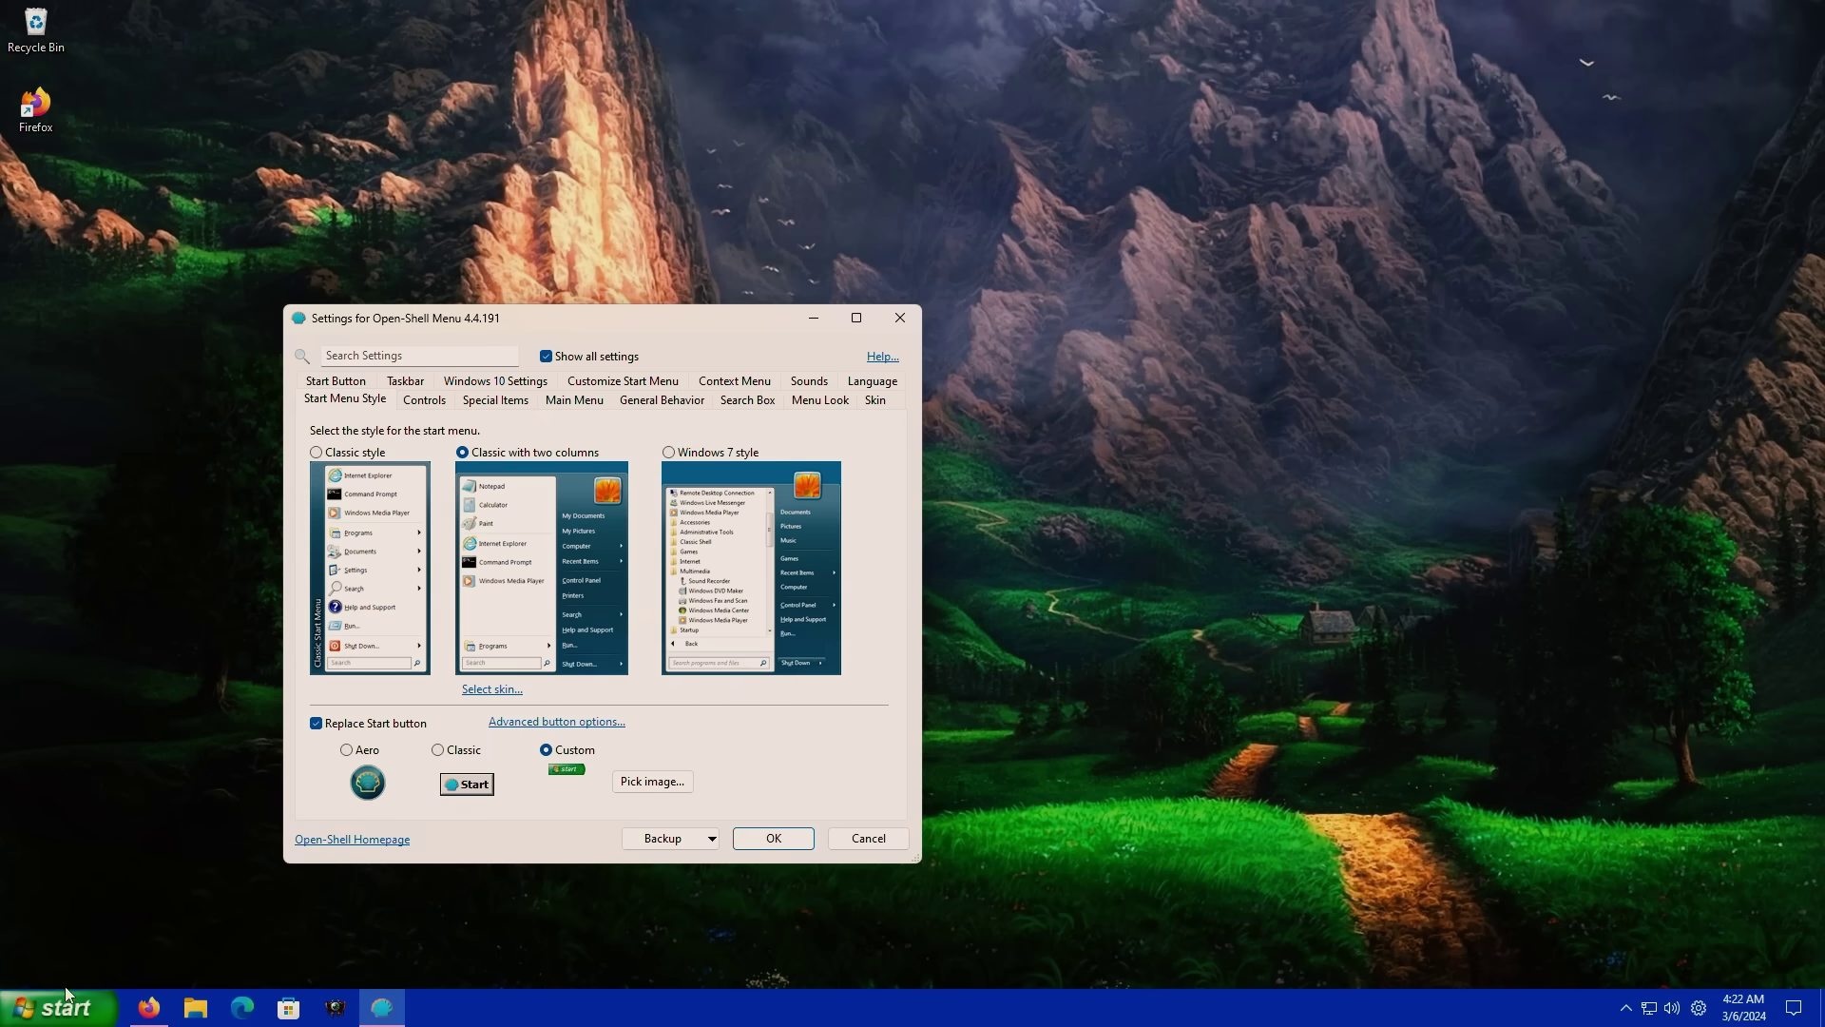
{"action": "left_click", "coordinate": [65, 998]}
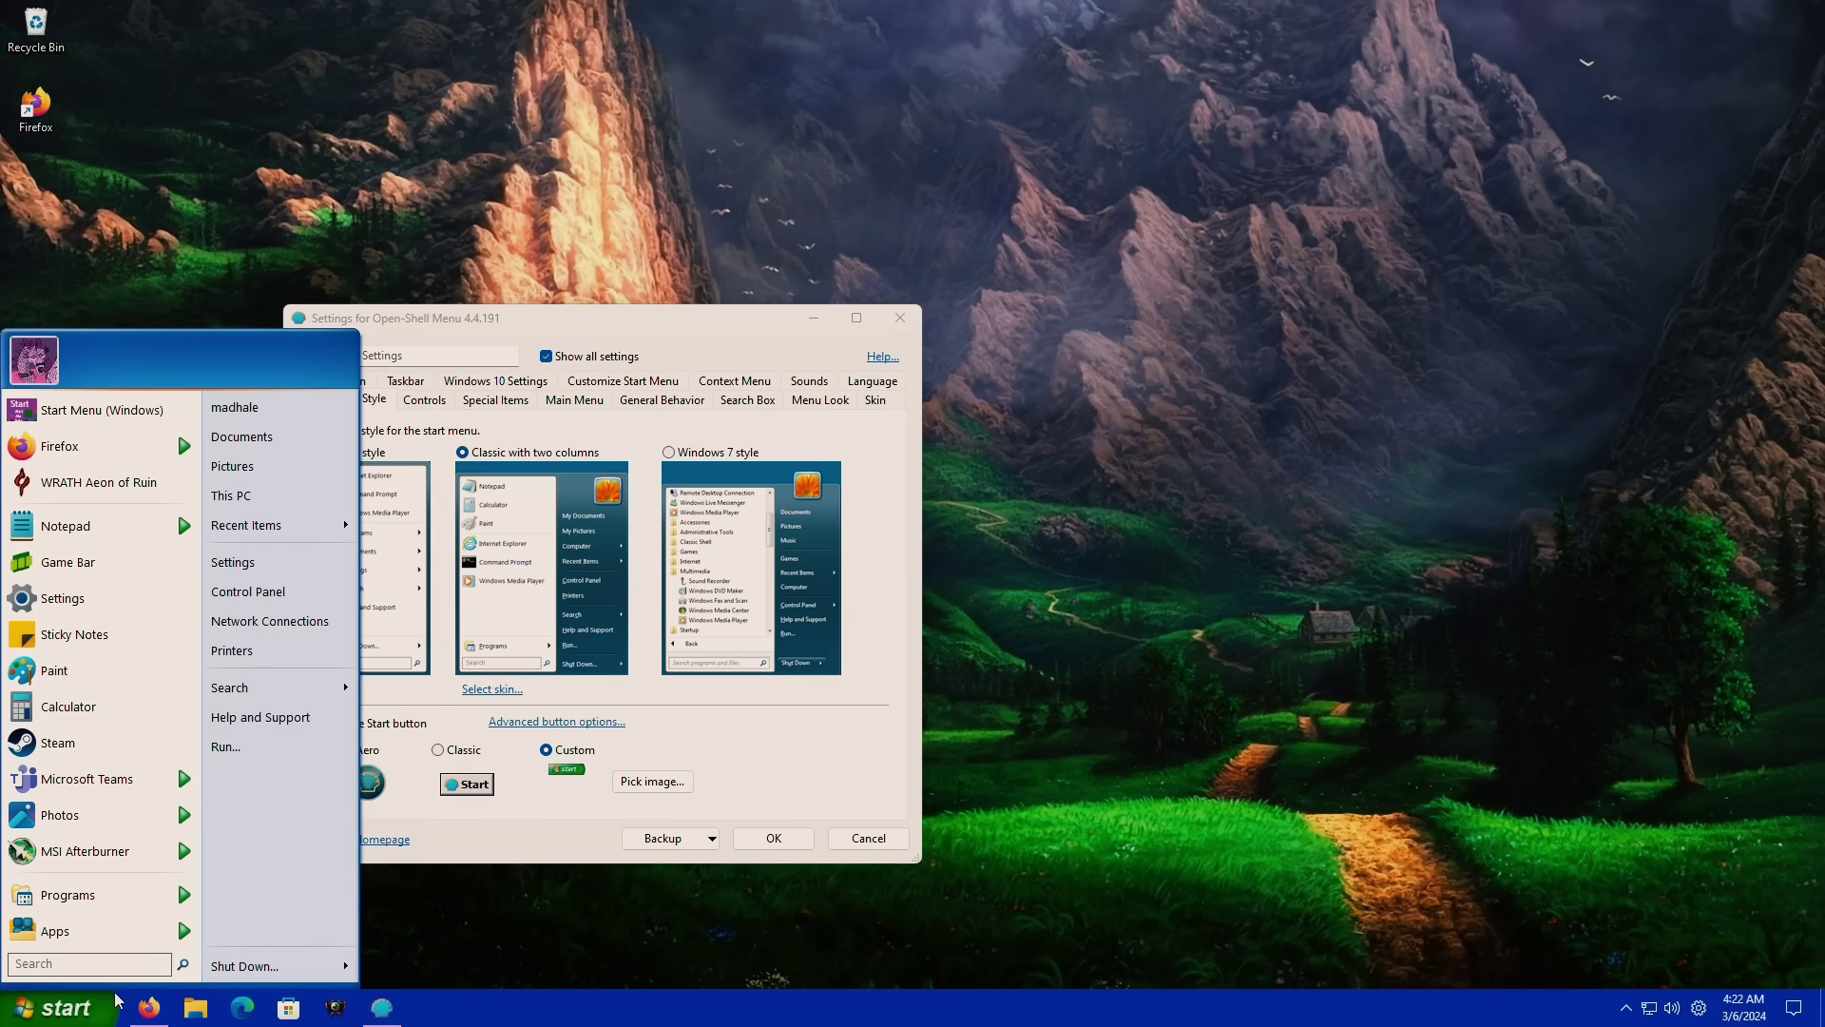
{"action": "left_click", "coordinate": [103, 1013]}
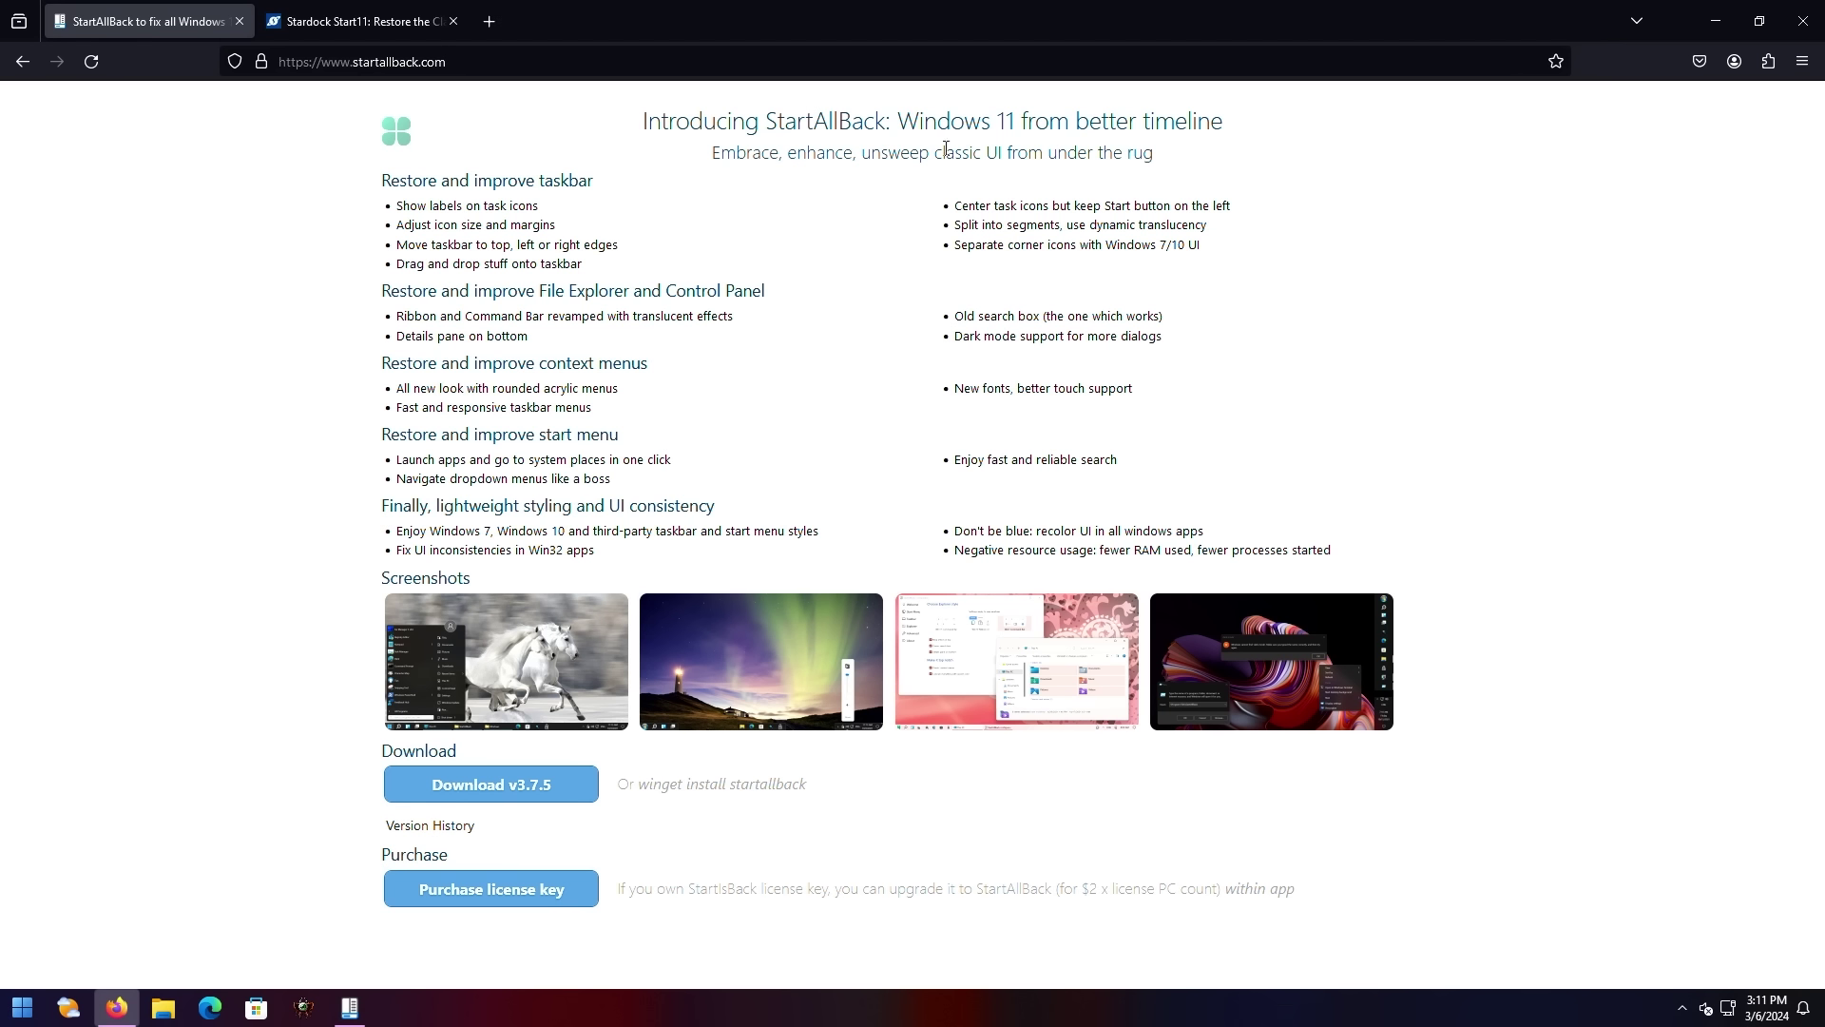
Step: Read the StartAllBack homepage title, then go to the Purchase license key page
{"action": "left_click_drag", "start_coordinate": [905, 134], "coordinate": [1027, 135]}
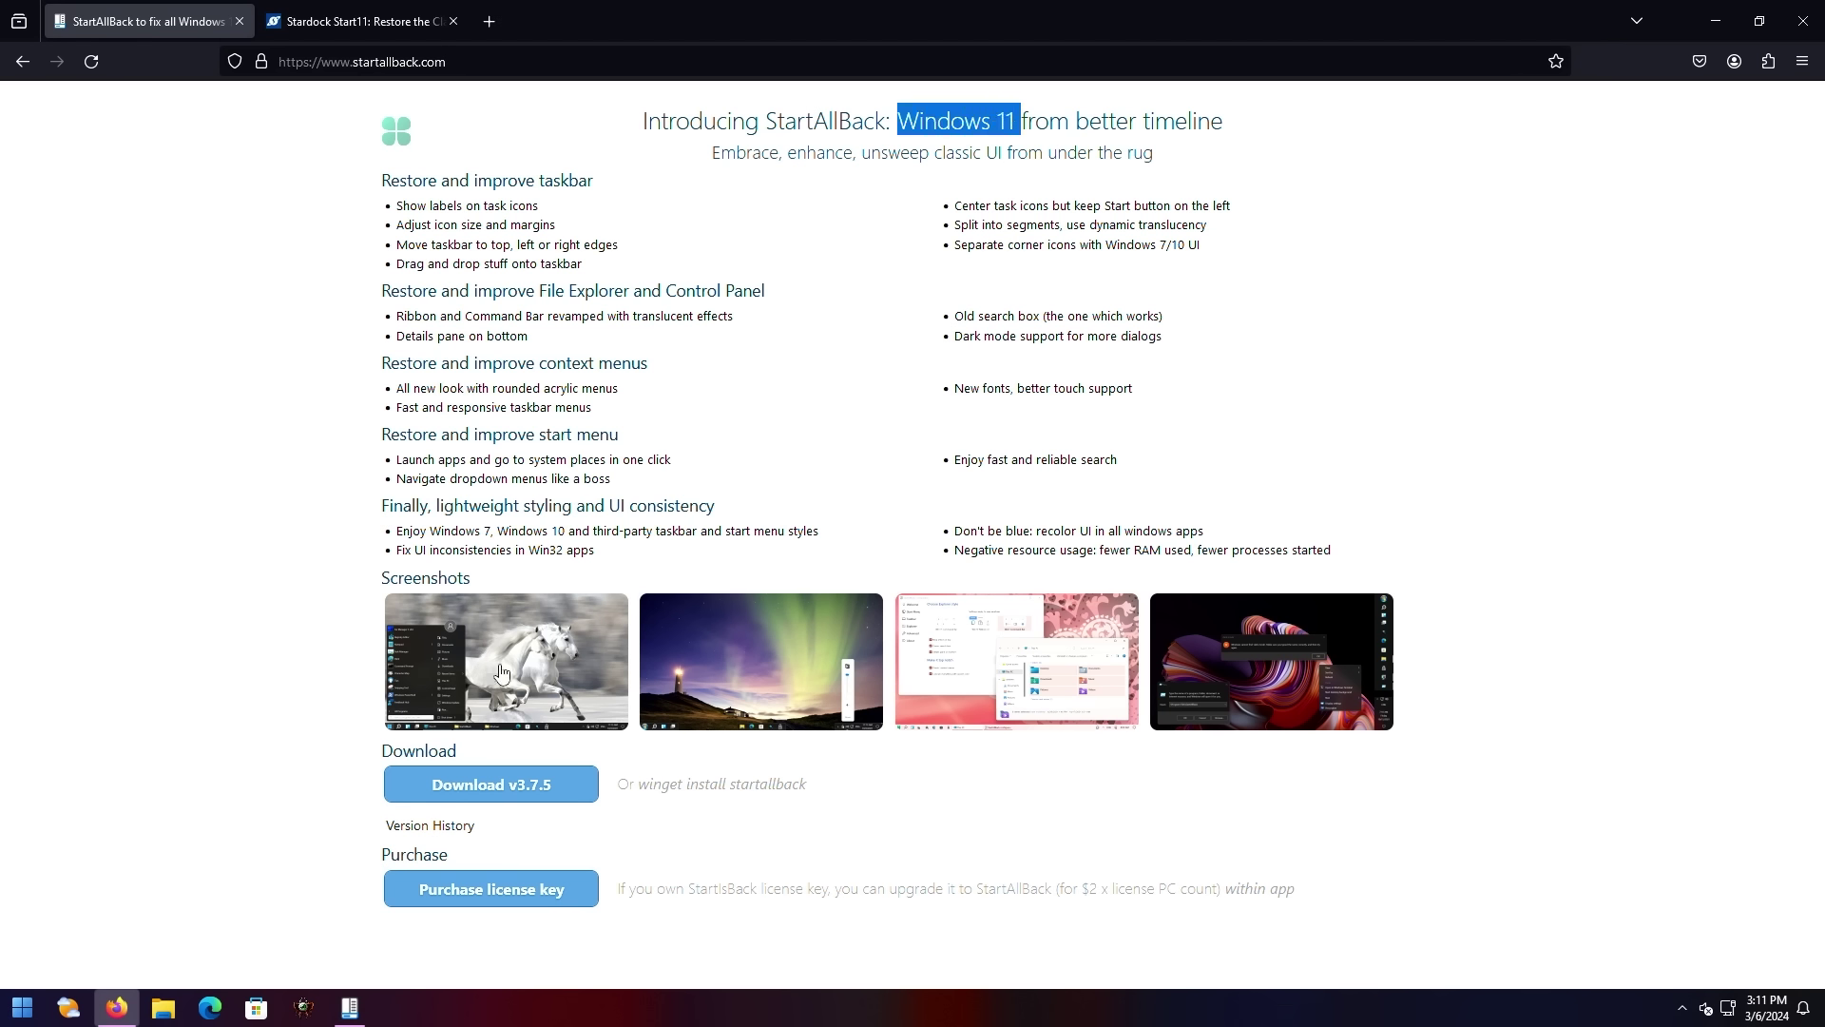
{"action": "left_click", "coordinate": [194, 662]}
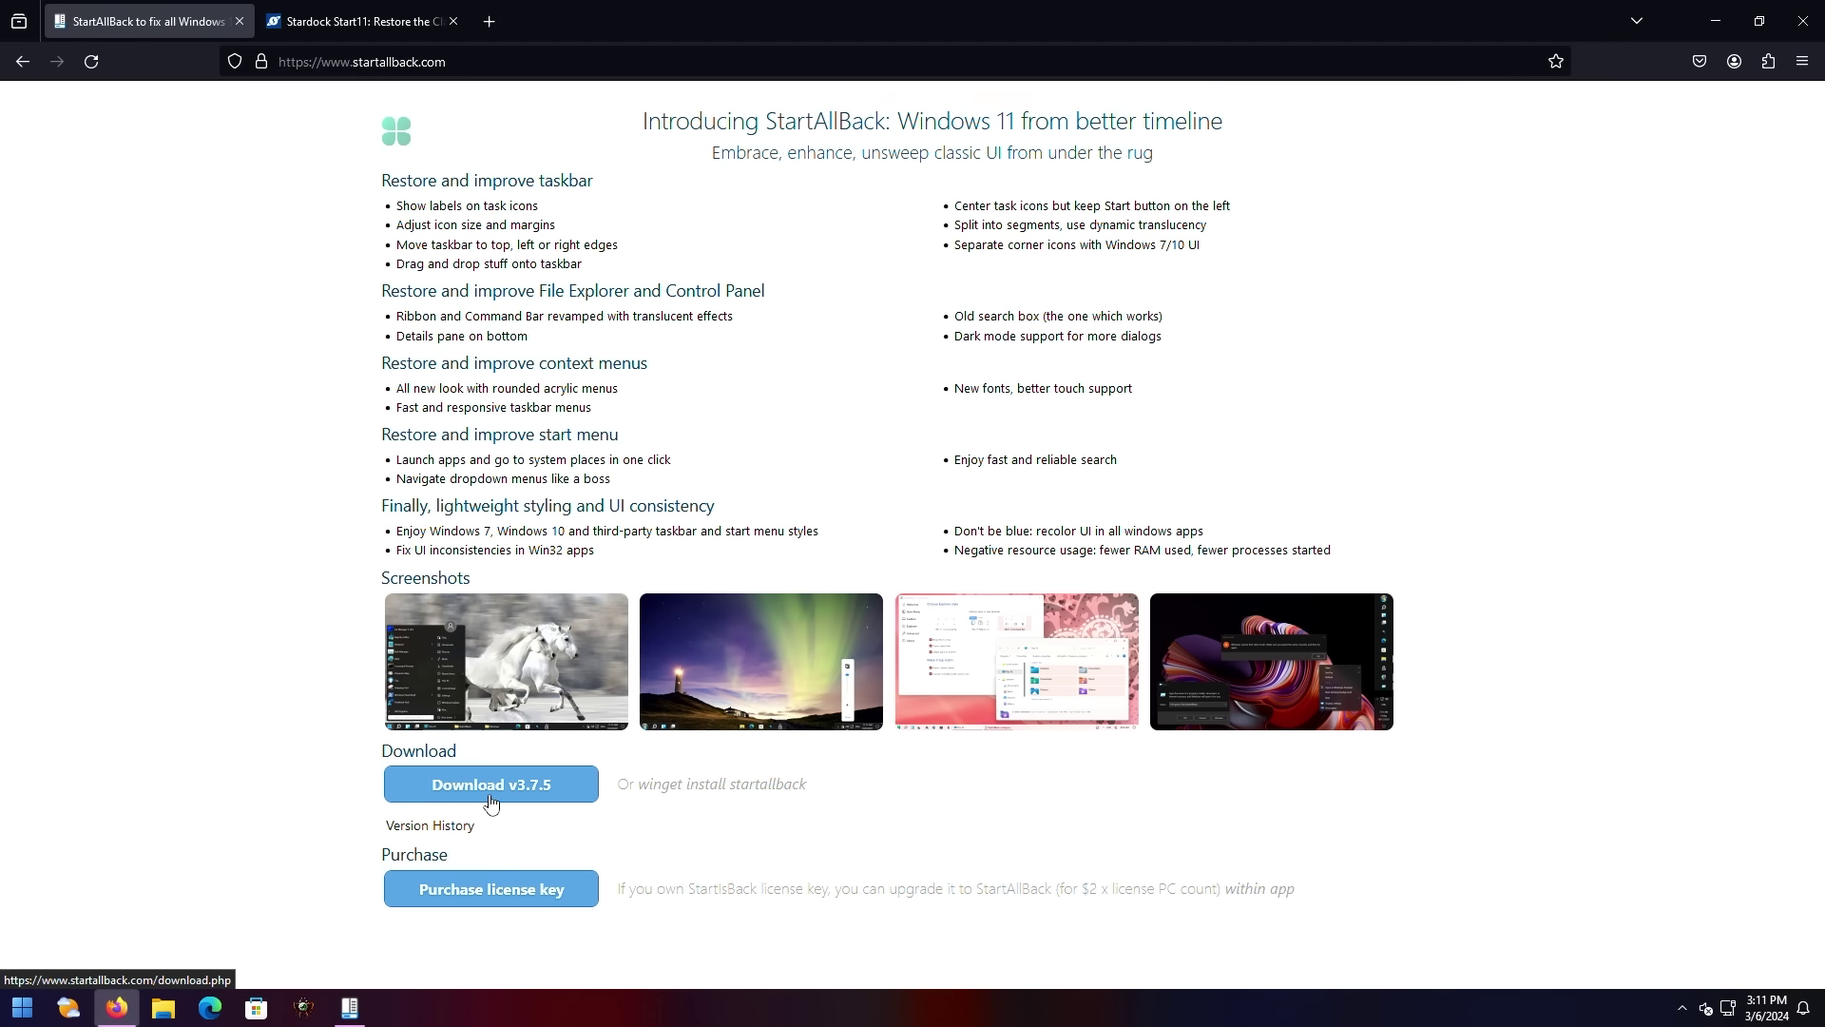
{"action": "left_click", "coordinate": [486, 898]}
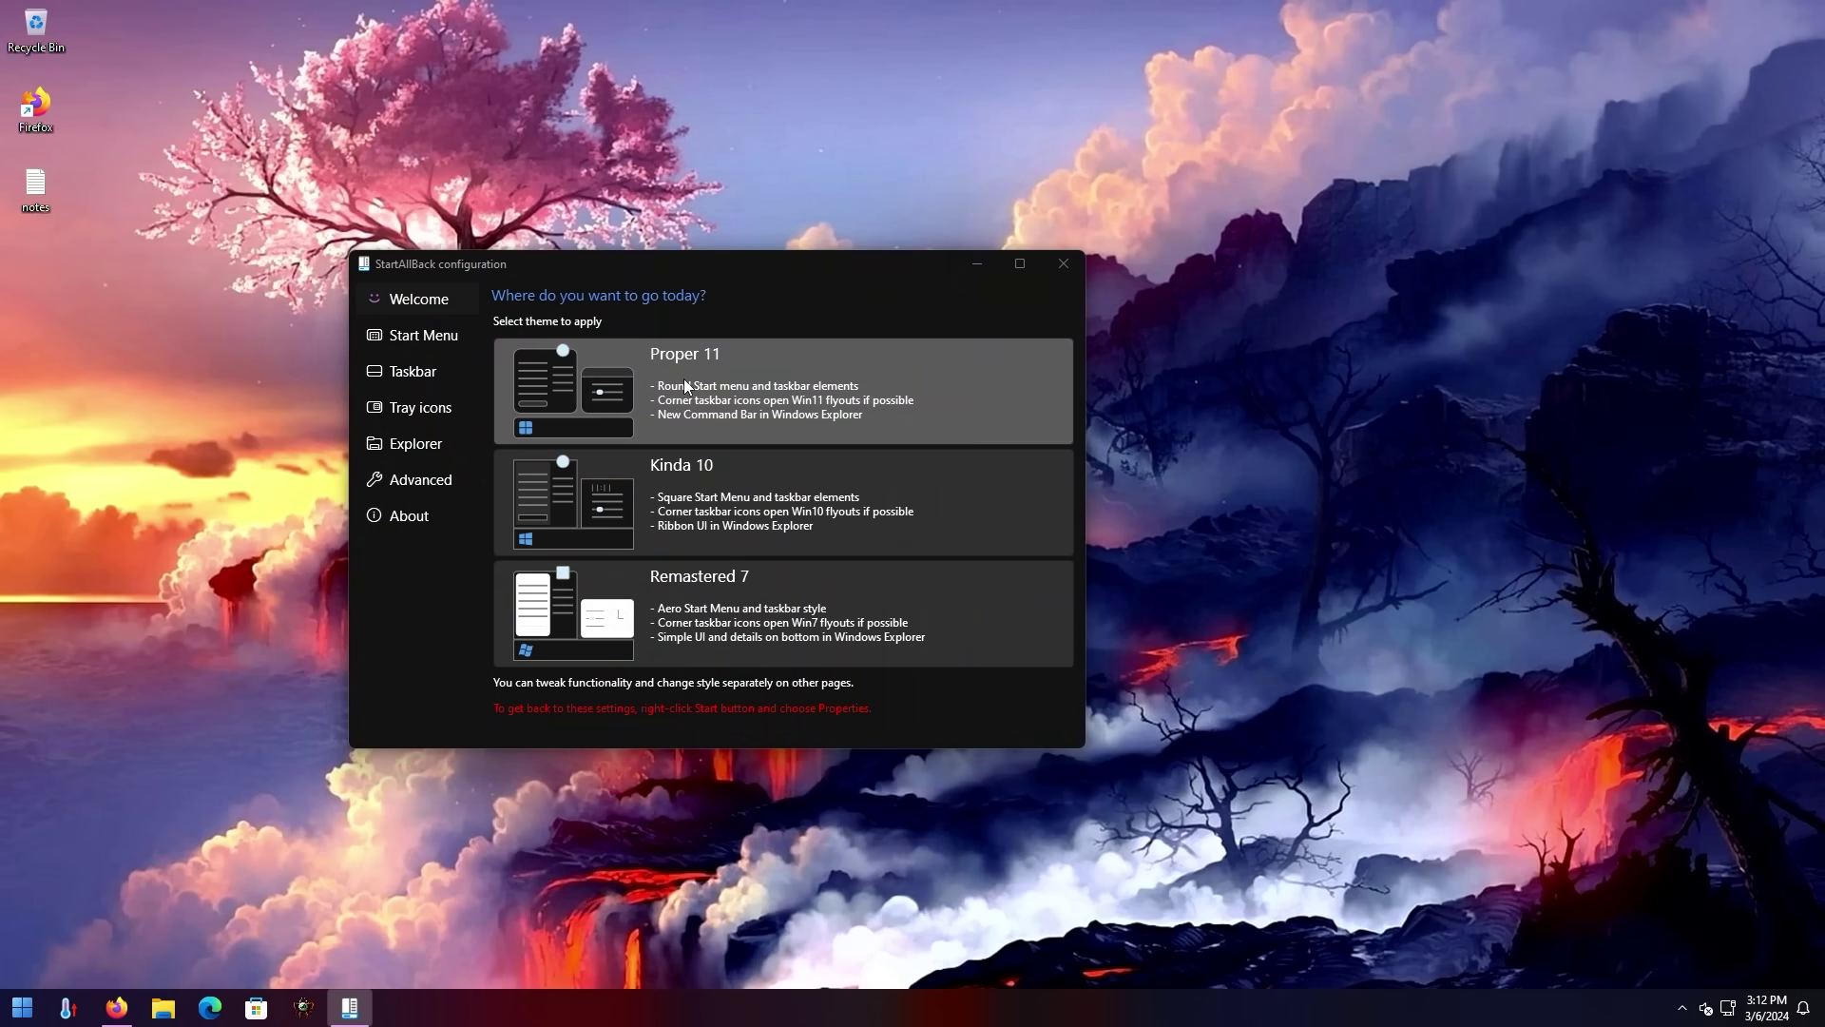
Step: Inspect File Explorer with tabs under the default Proper 11 theme
{"action": "key", "text": "super+e"}
{"action": "left_click_drag", "start_coordinate": [806, 202], "coordinate": [624, 143]}
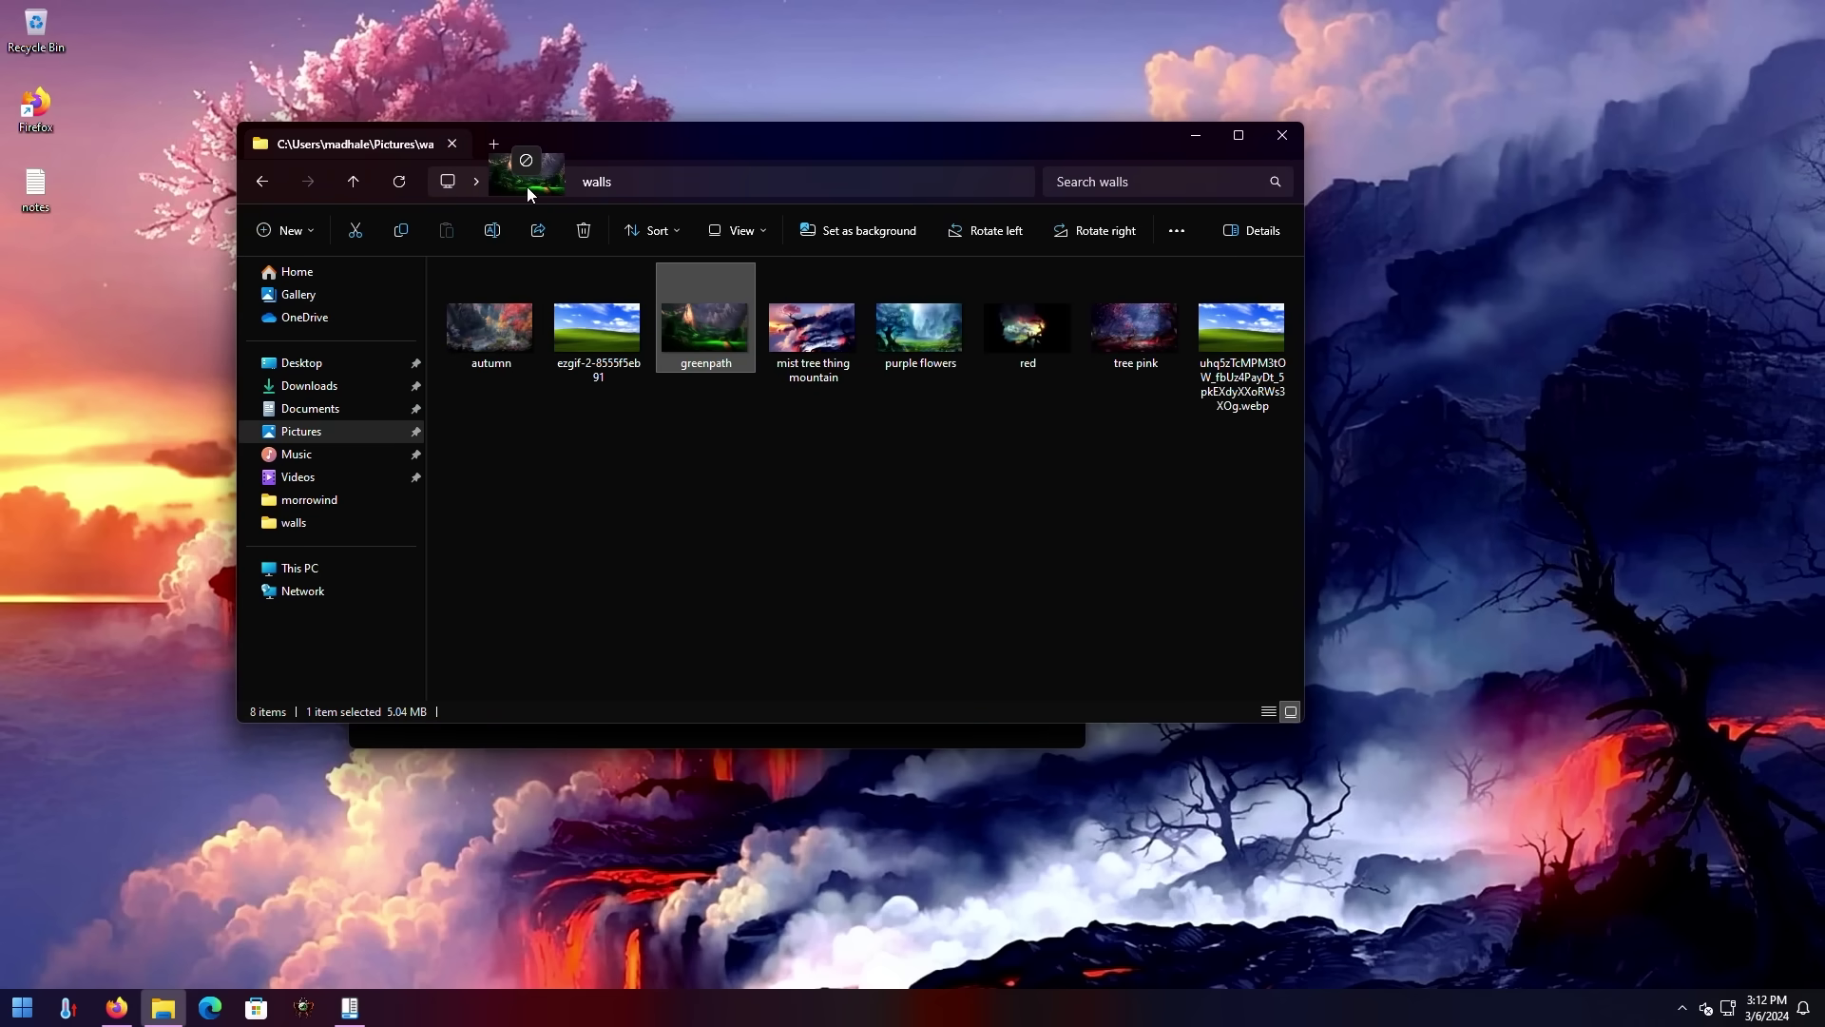
{"action": "left_click_drag", "start_coordinate": [528, 193], "coordinate": [857, 454]}
{"action": "left_click", "coordinate": [498, 150]}
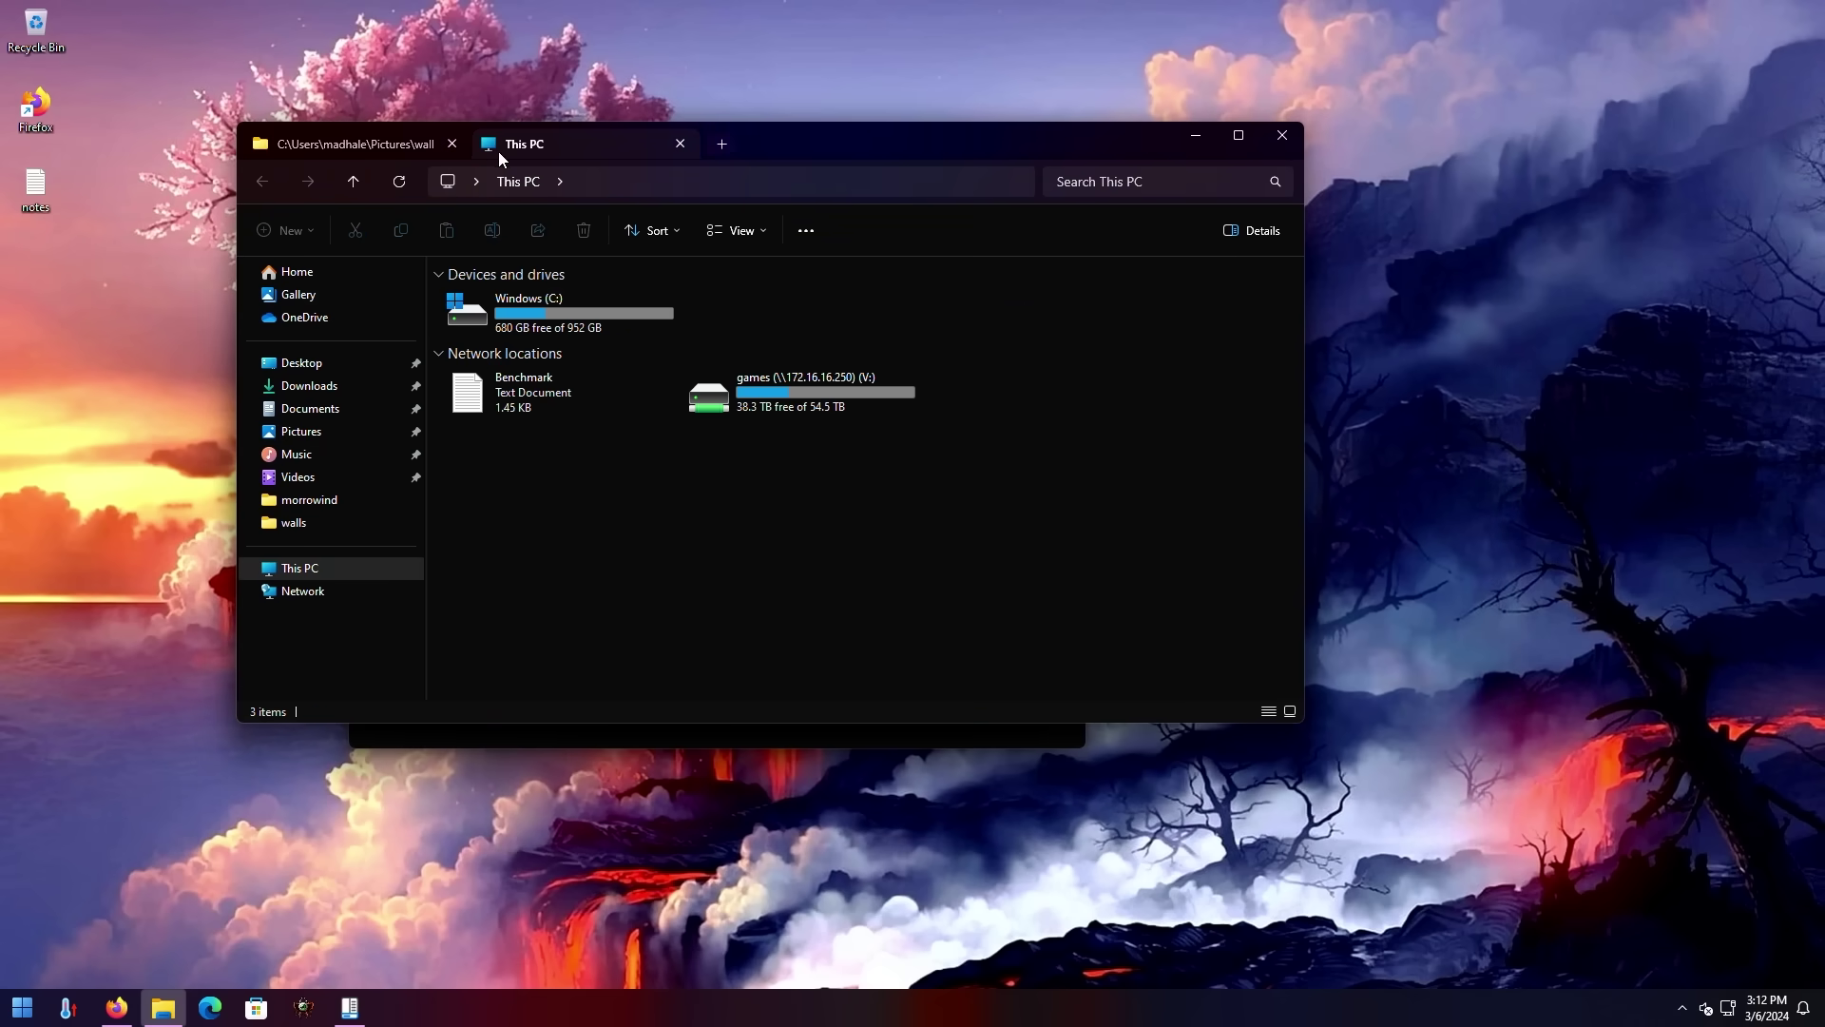
{"action": "left_click", "coordinate": [711, 142]}
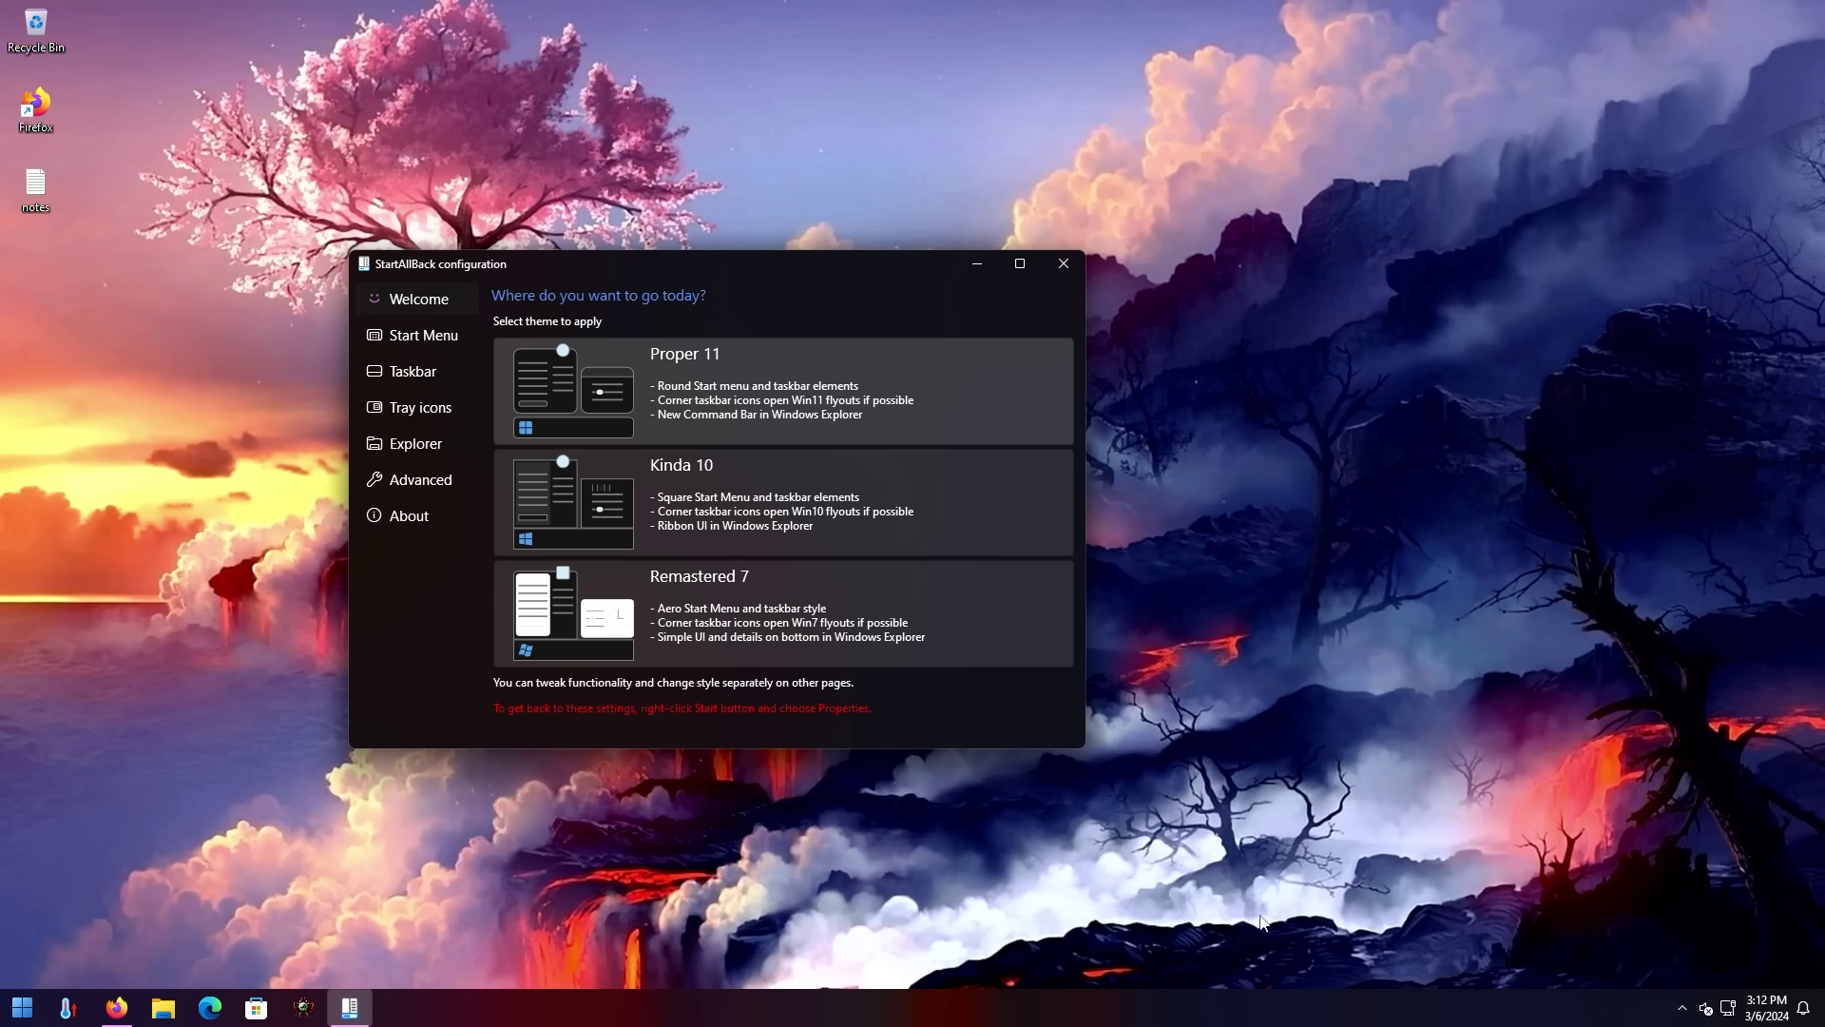
Step: Apply the Kinda 10 theme and check Explorer's ribbon layout in Pictures
{"action": "left_click", "coordinate": [696, 487]}
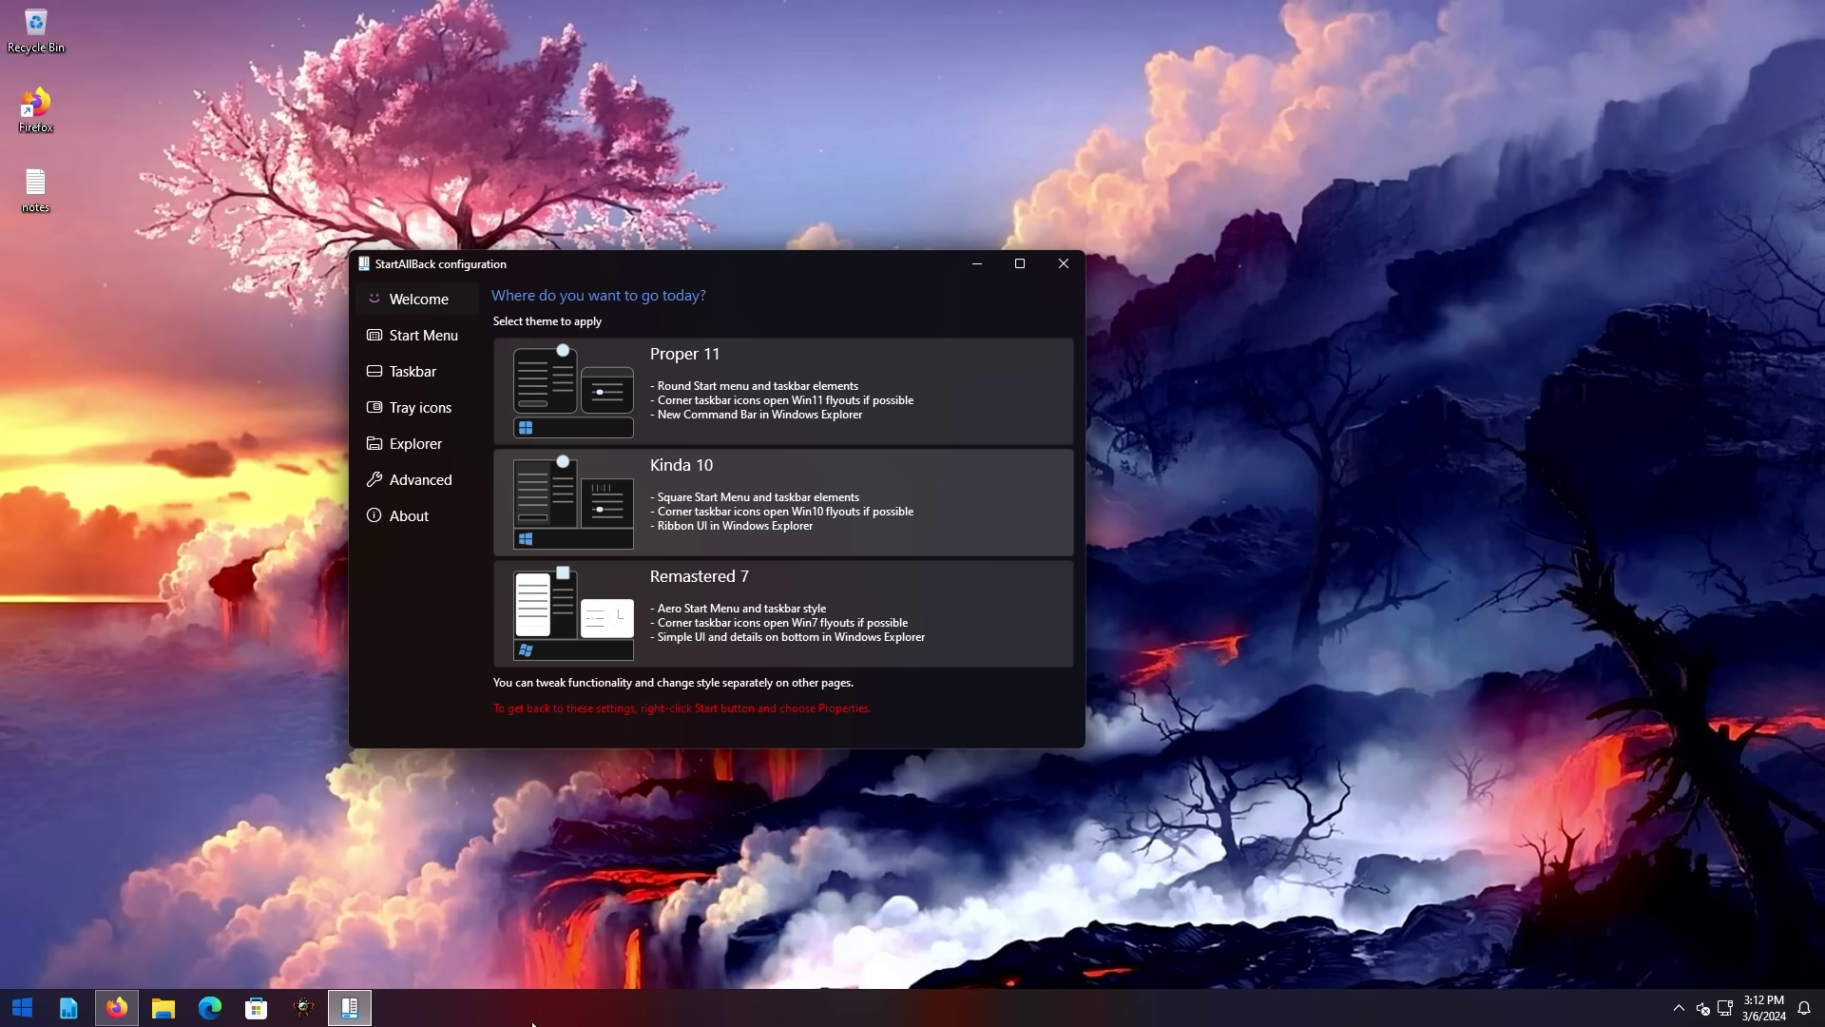
{"action": "key", "text": "super+e"}
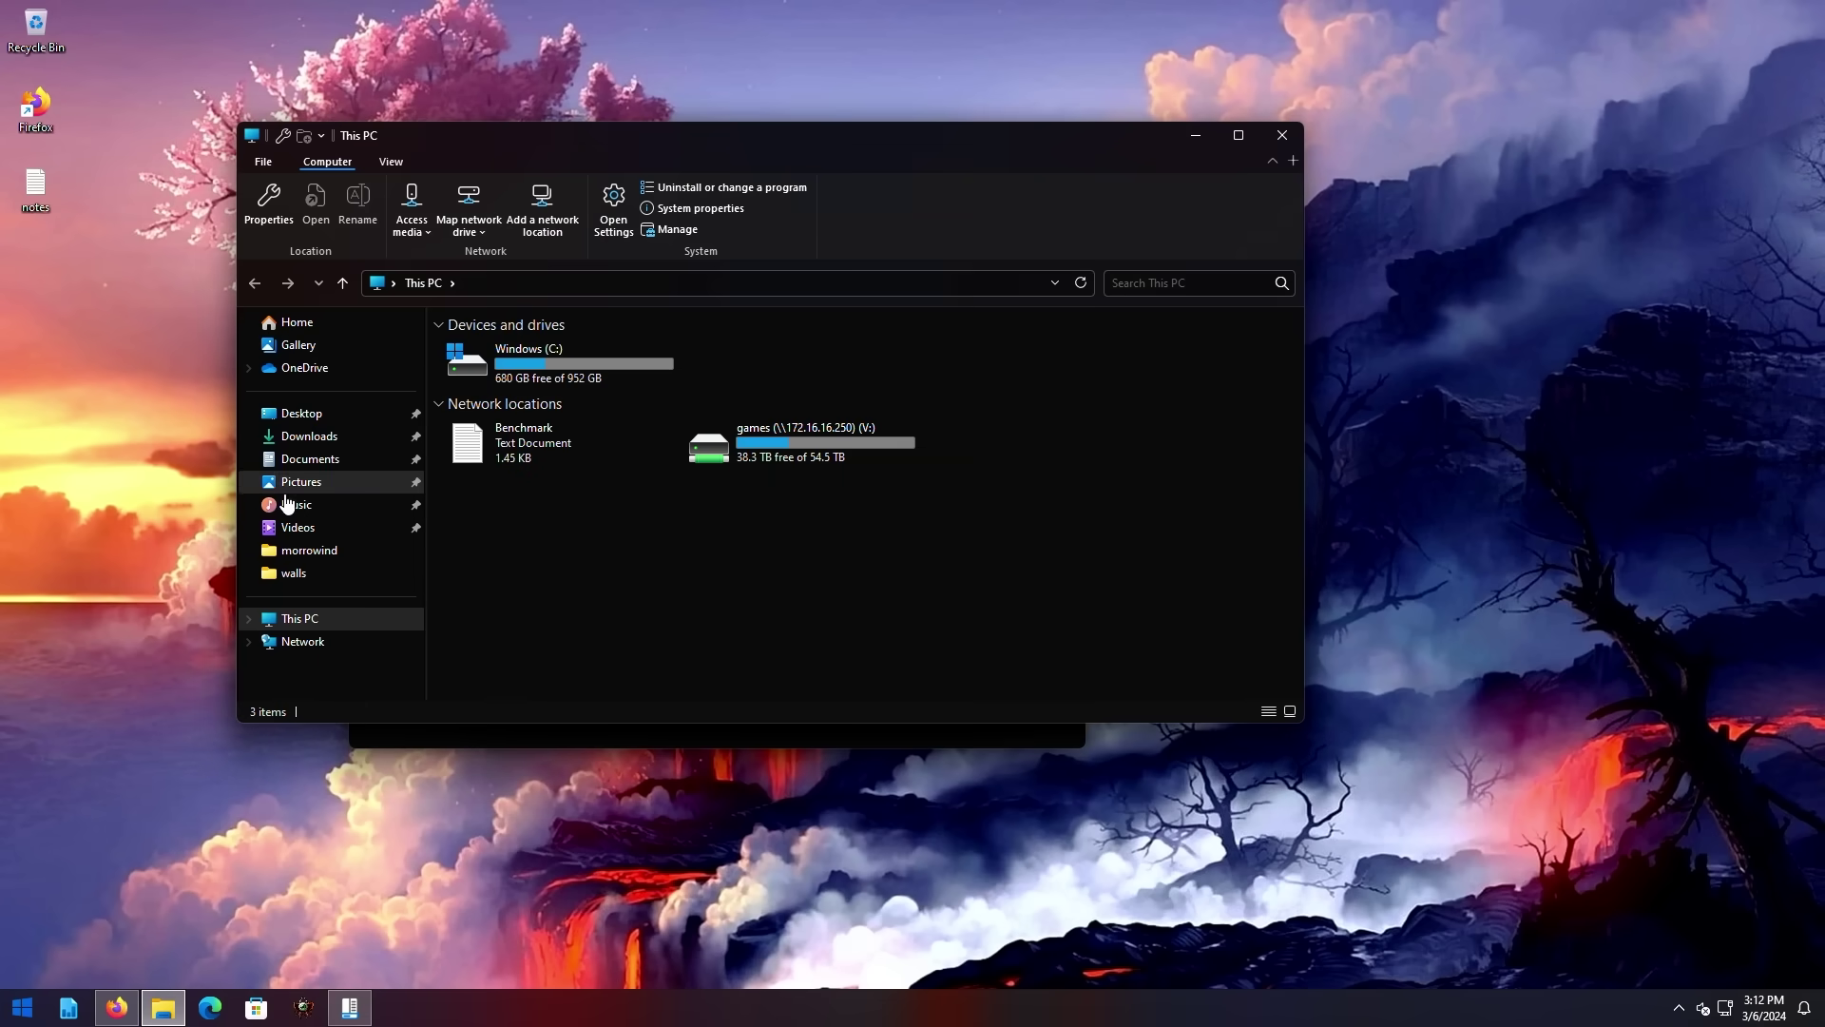
{"action": "left_click", "coordinate": [293, 573]}
{"action": "left_click_drag", "start_coordinate": [944, 390], "coordinate": [426, 283]}
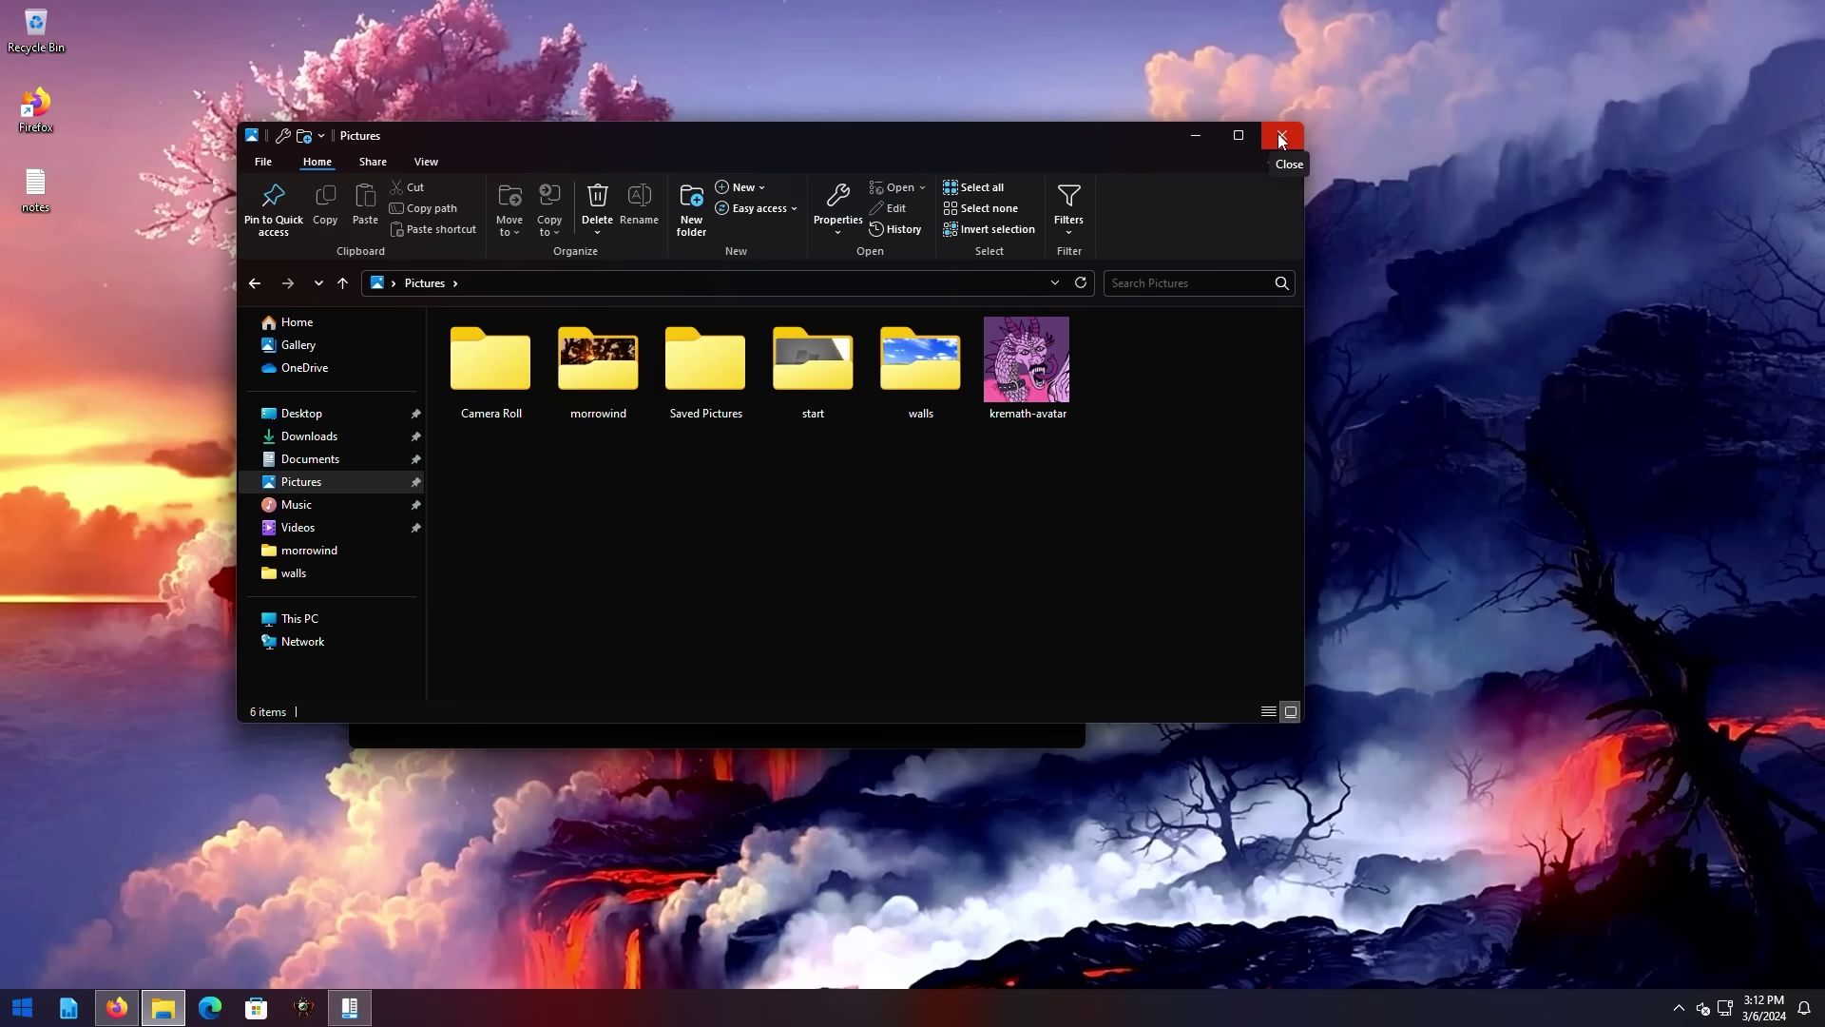
{"action": "left_click", "coordinate": [1281, 140]}
Step: Compare the network, hidden-icons and calendar flyouts, then apply the Remastered 7 theme
{"action": "left_click", "coordinate": [1723, 1010]}
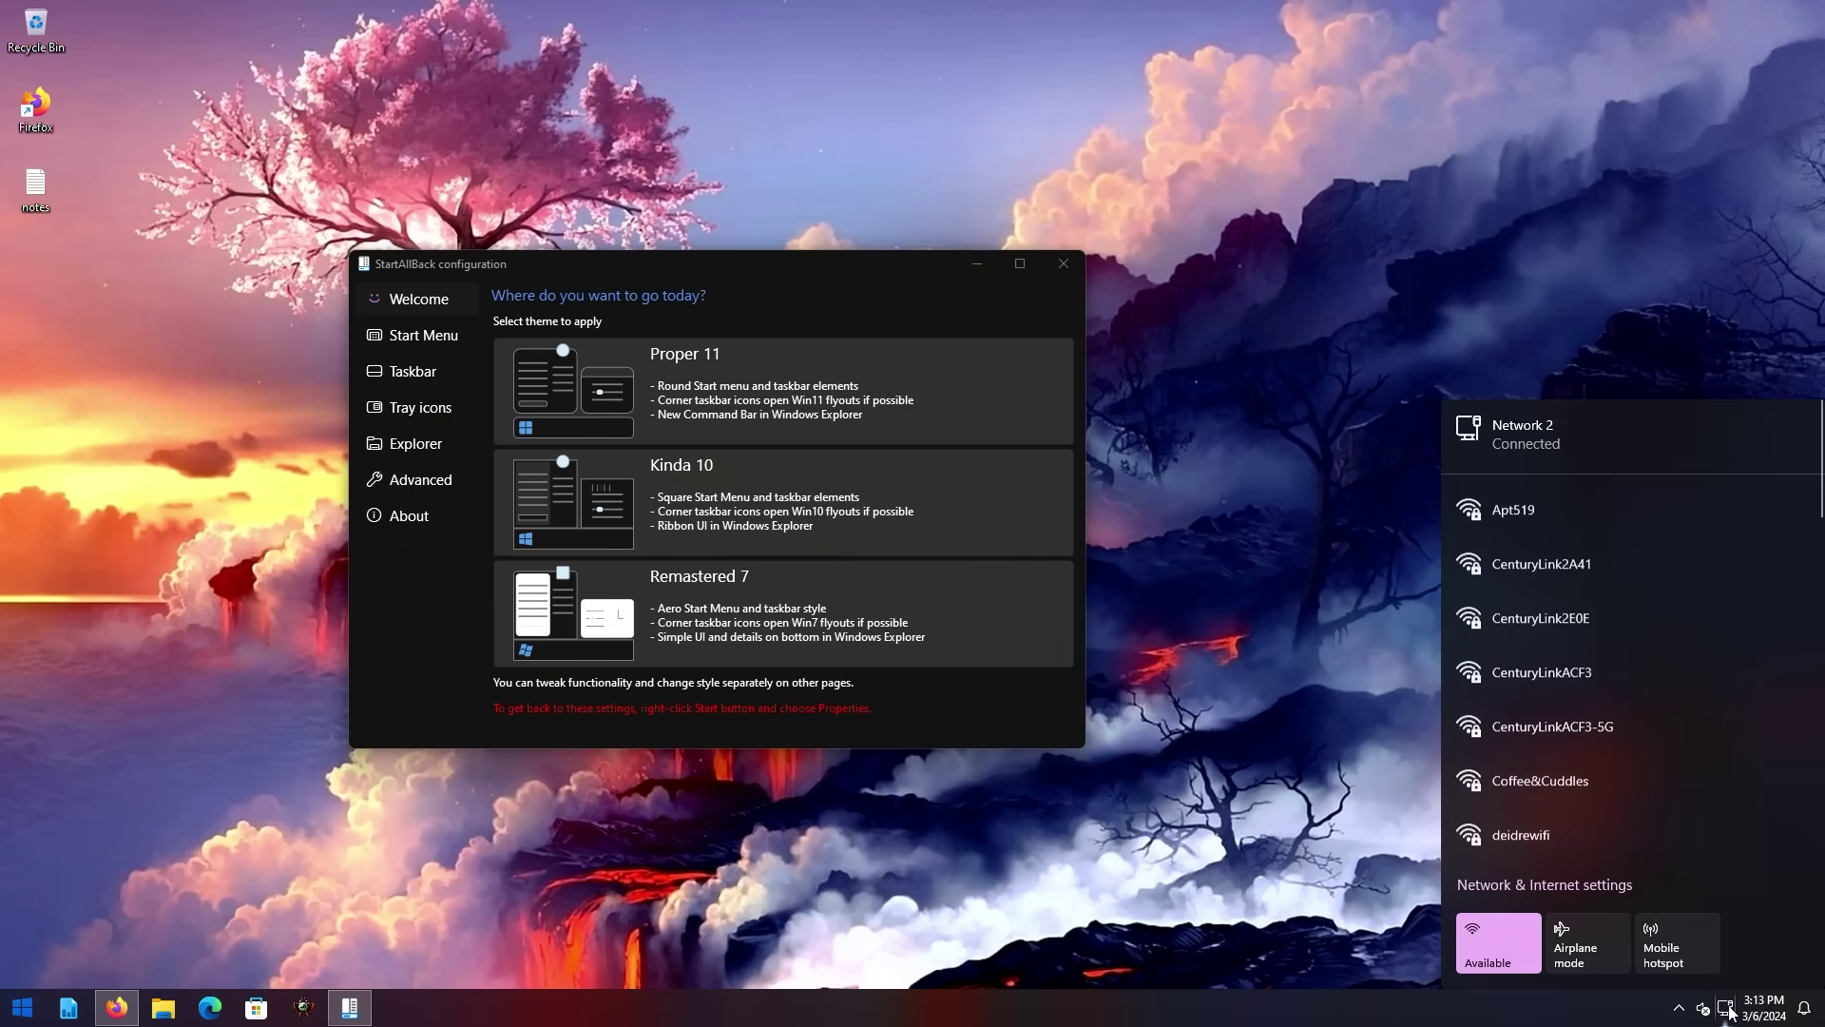
{"action": "left_click", "coordinate": [1680, 1009]}
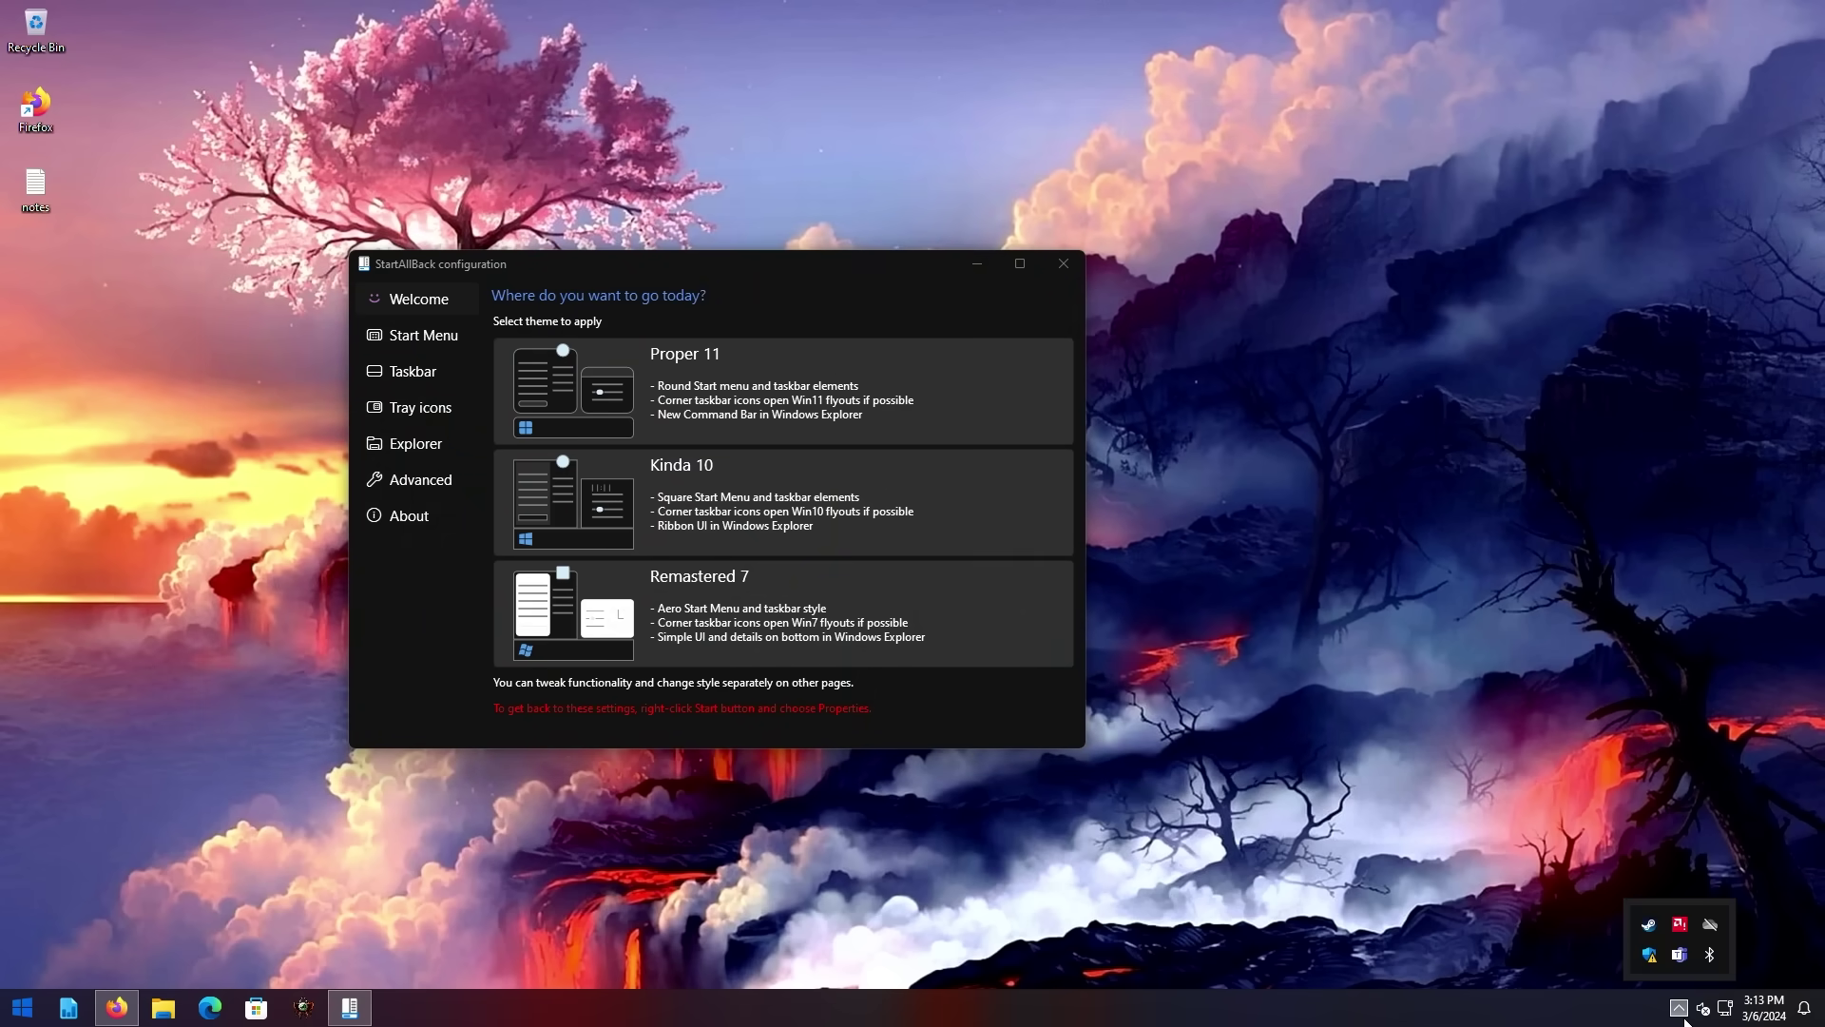
{"action": "left_click", "coordinate": [1740, 1015]}
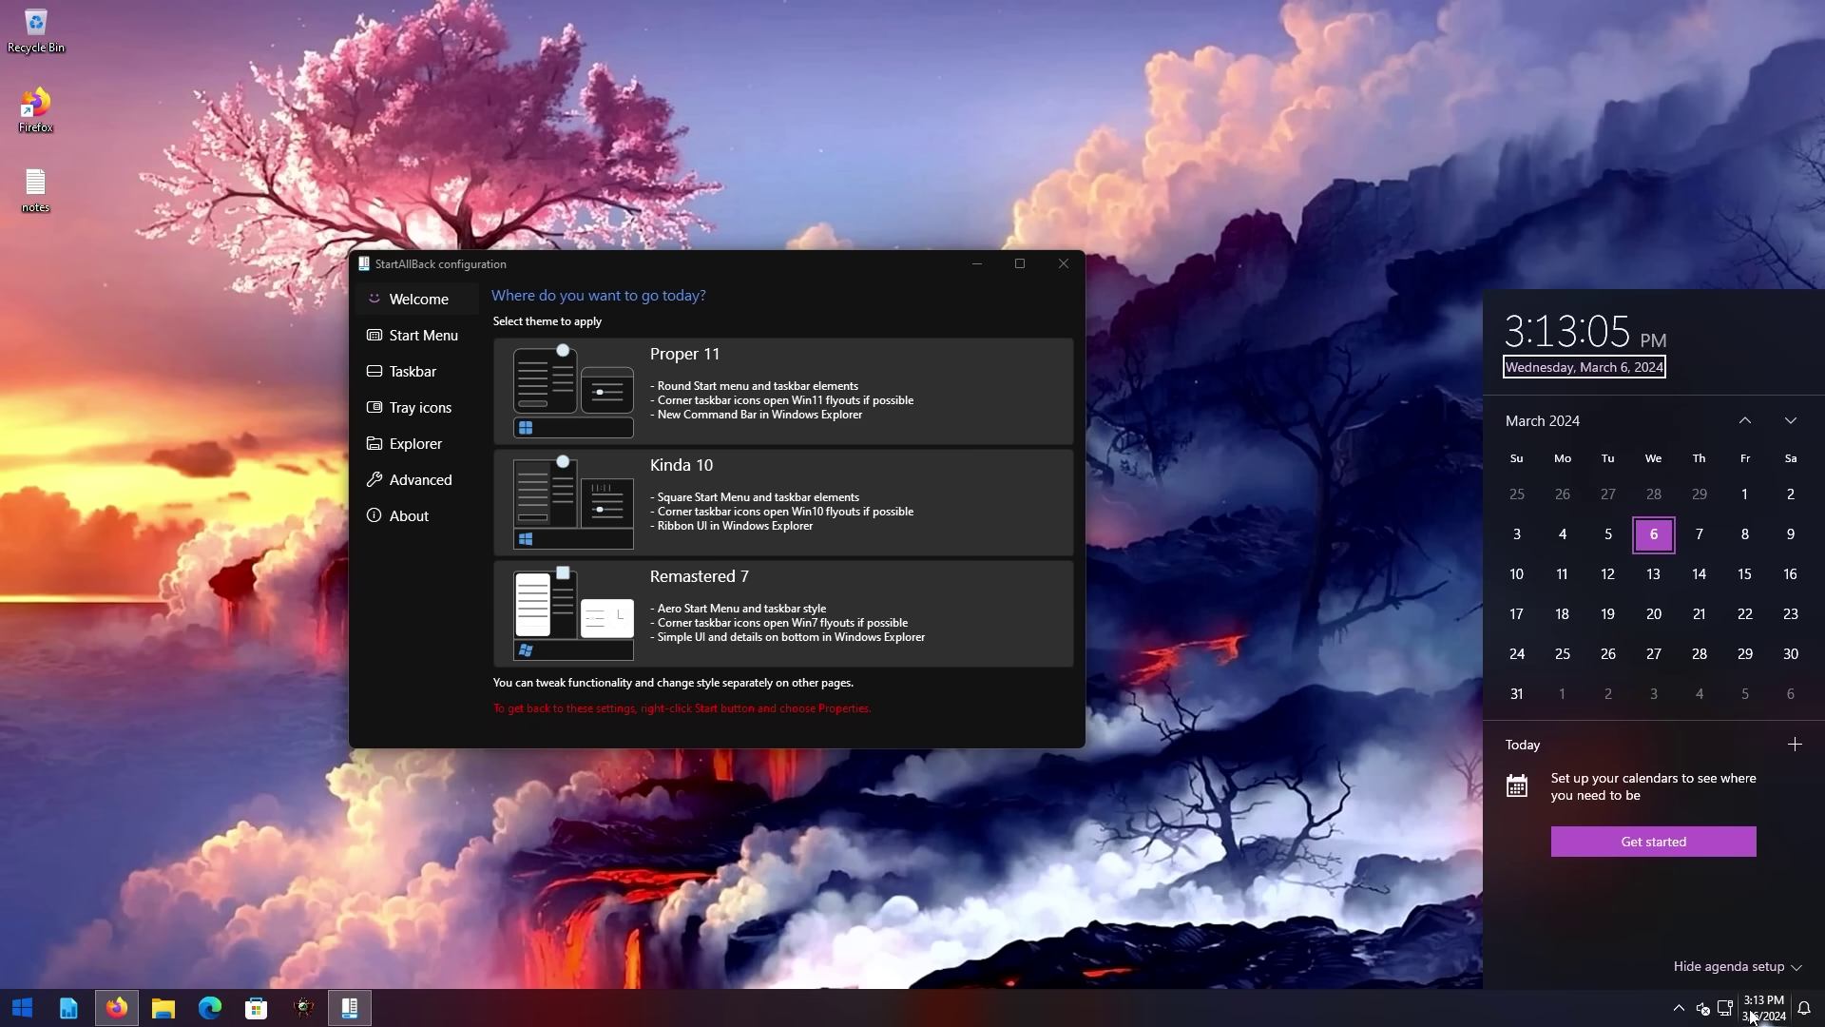
{"action": "left_click", "coordinate": [1754, 1015]}
{"action": "left_click", "coordinate": [754, 623]}
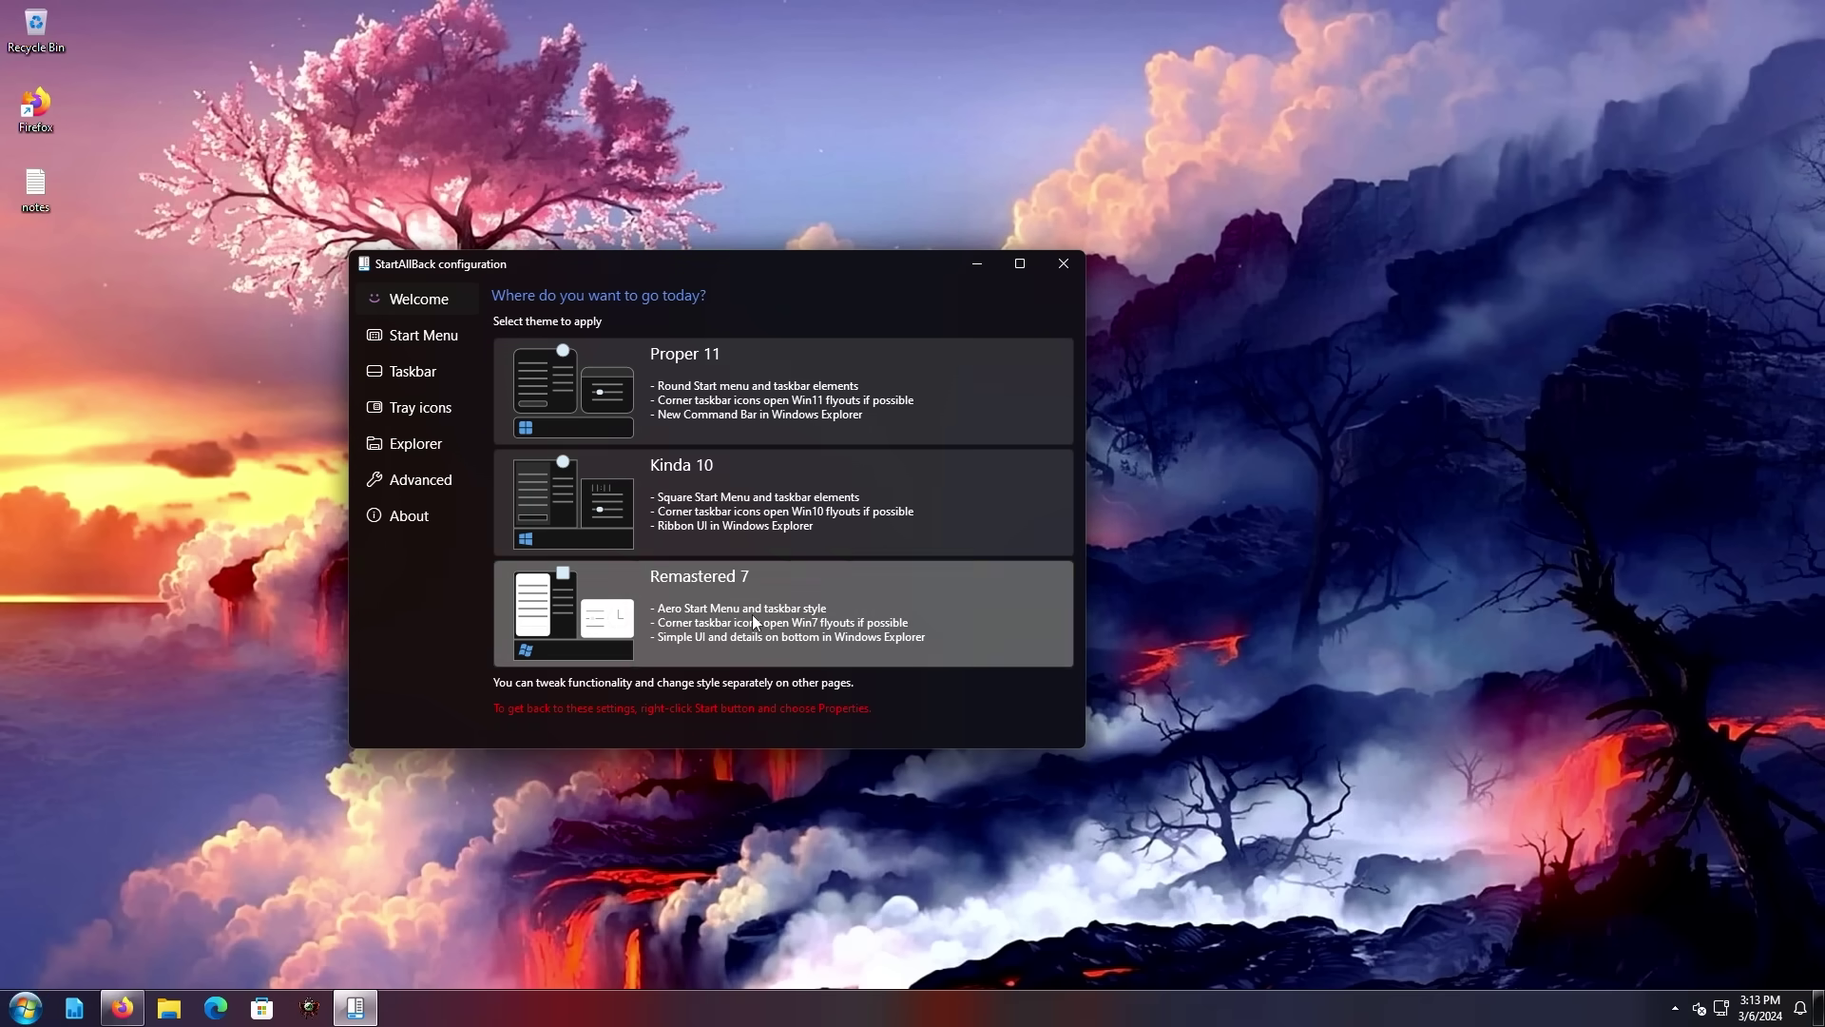
Step: Preview the Windows 7-style Start orb, network flyout and clock calendar popup
{"action": "left_click", "coordinate": [26, 1006]}
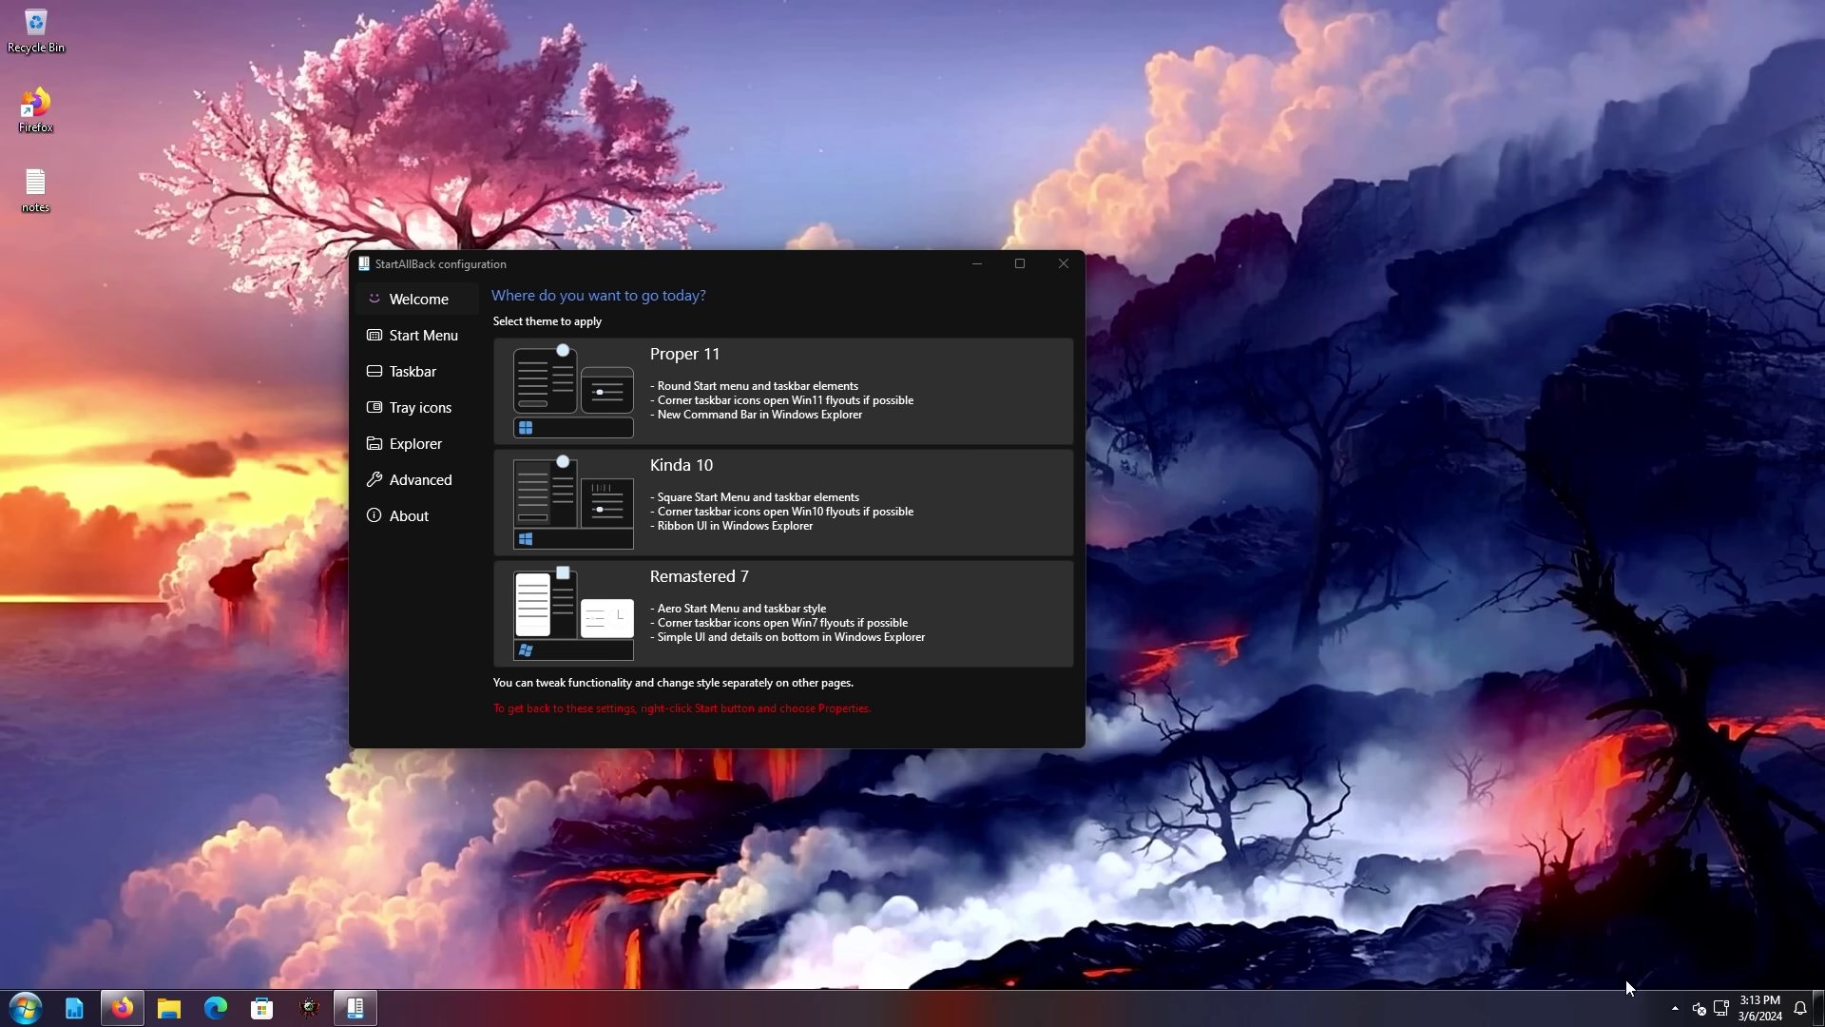
{"action": "left_click", "coordinate": [1717, 1008]}
{"action": "left_click", "coordinate": [1759, 1008]}
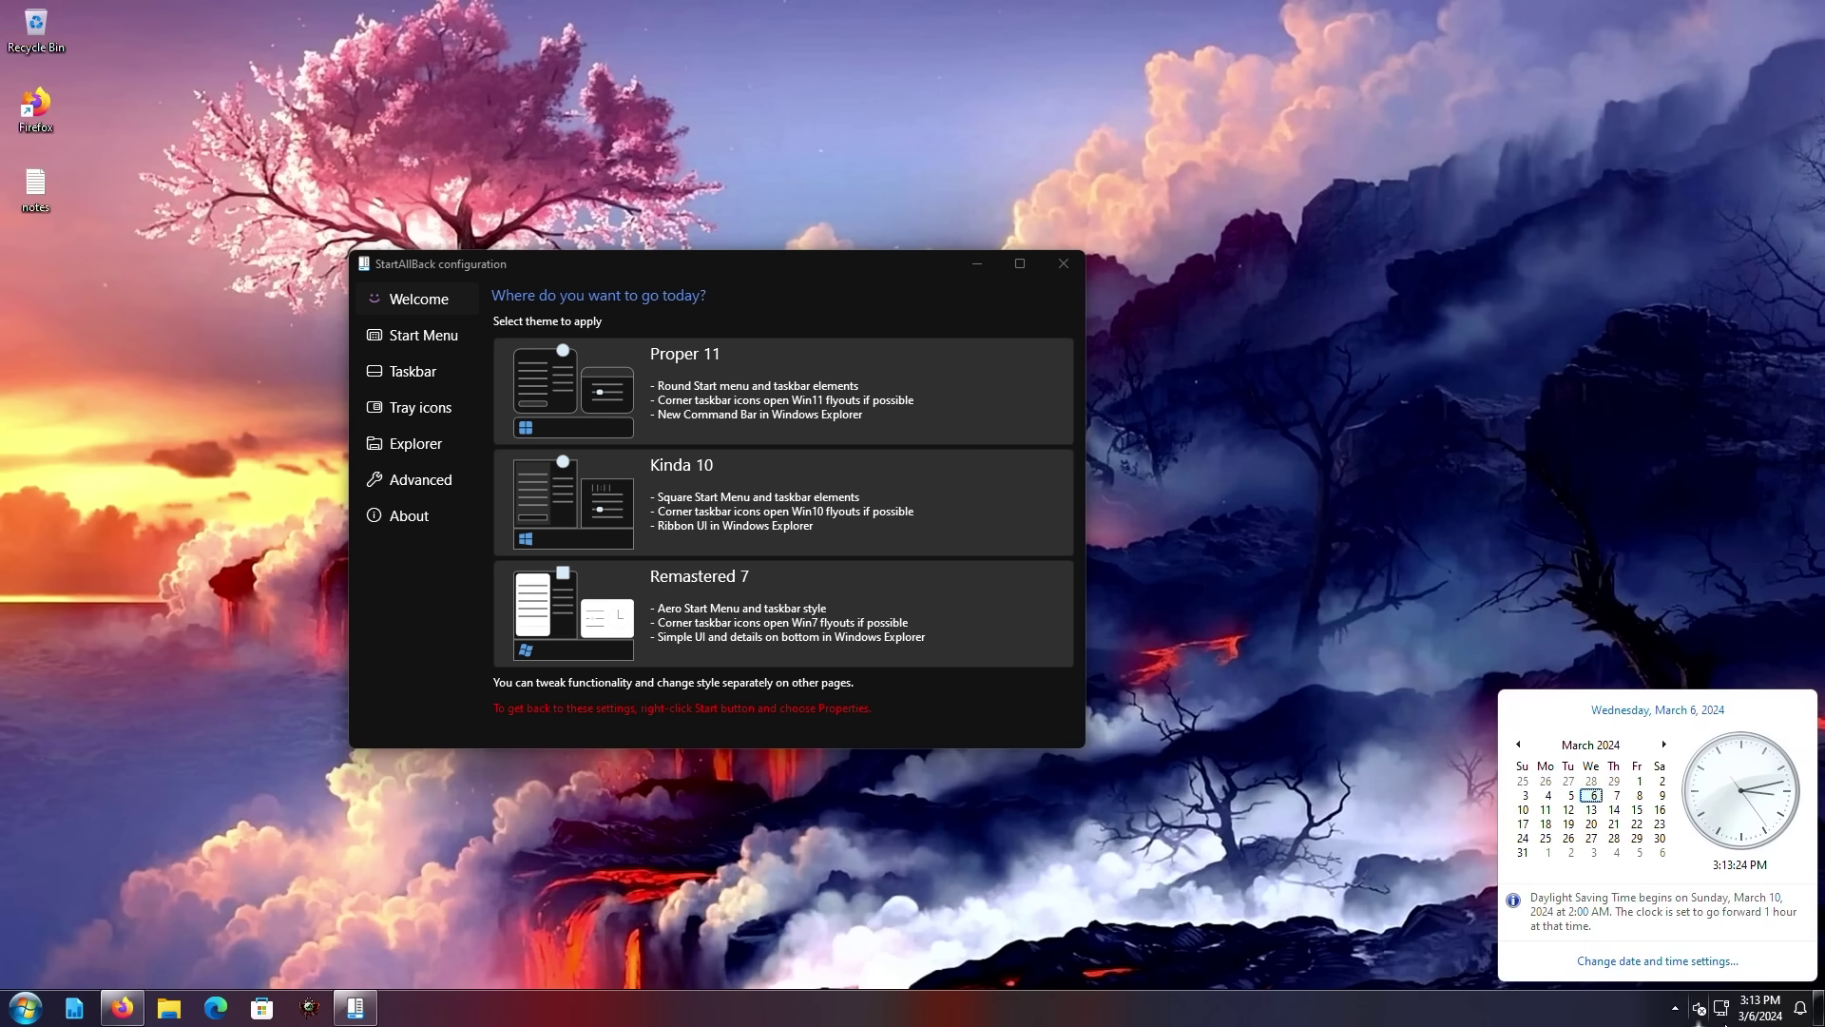
{"action": "left_click", "coordinate": [1777, 1006]}
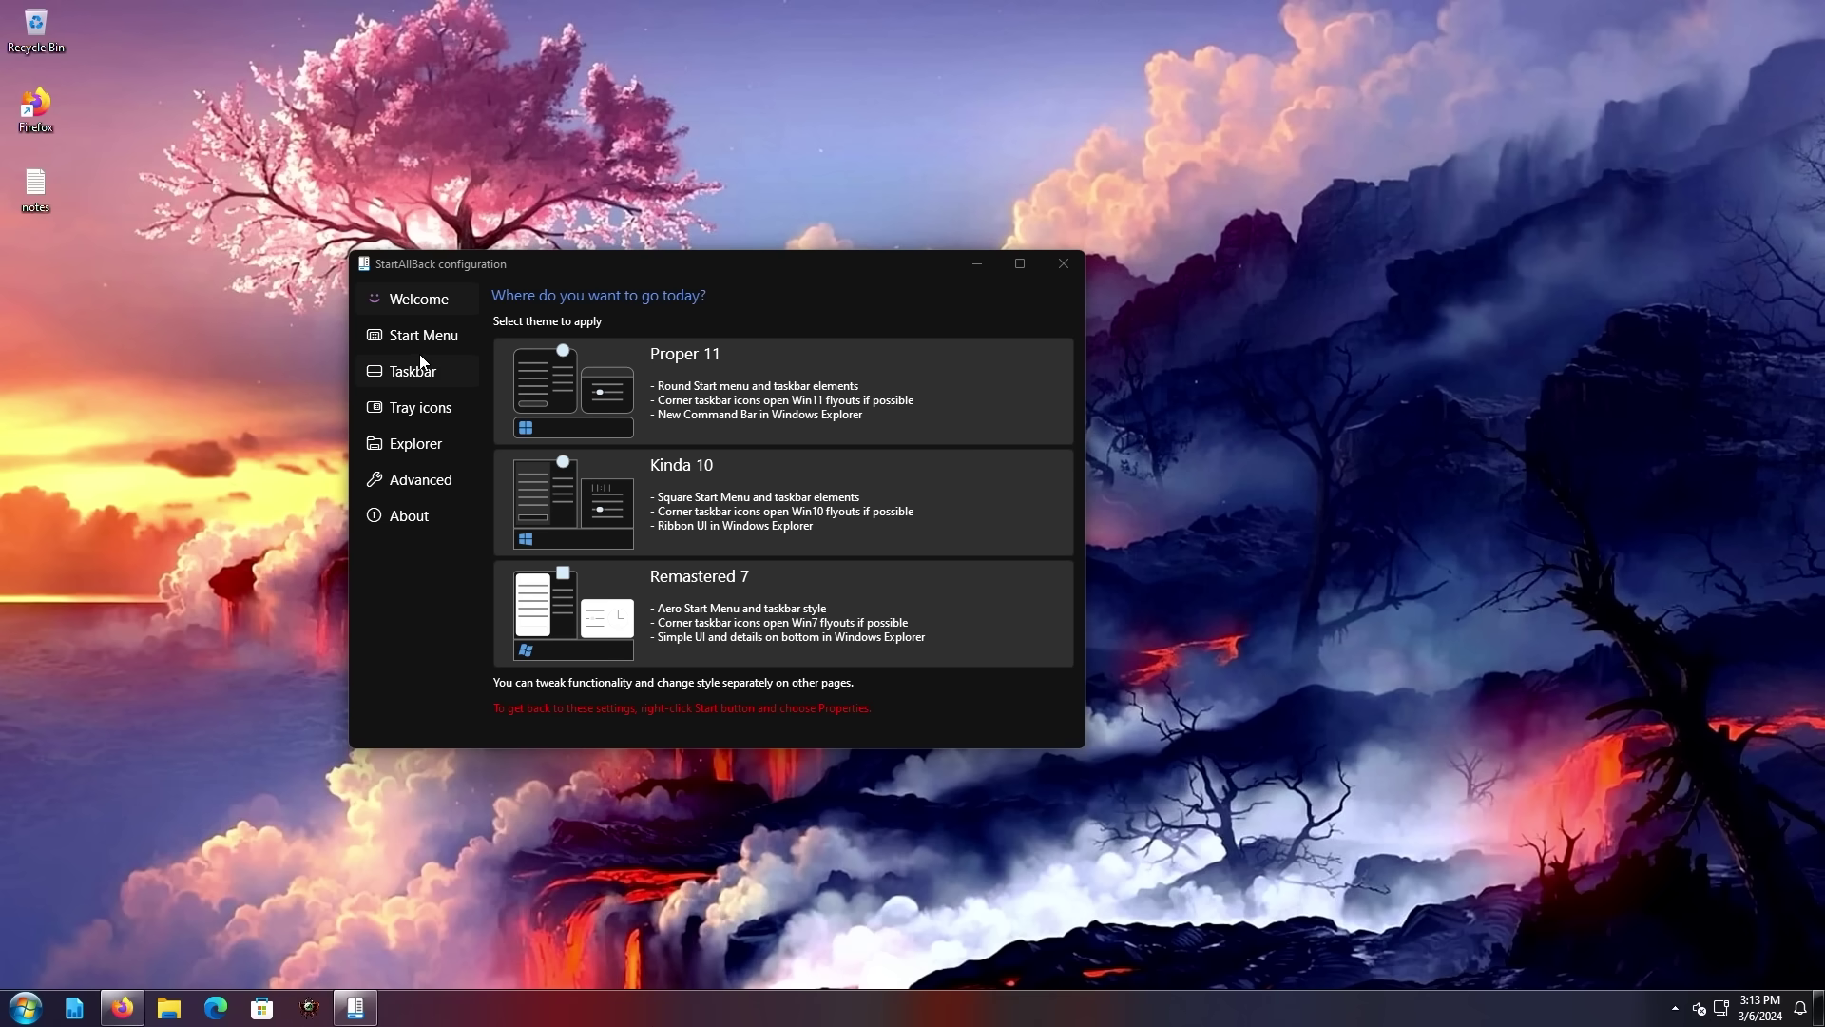
Step: Inspect Explorer's Windows 7 layout with the Benchmark file details, then open Start Menu settings
{"action": "key", "text": "super+e"}
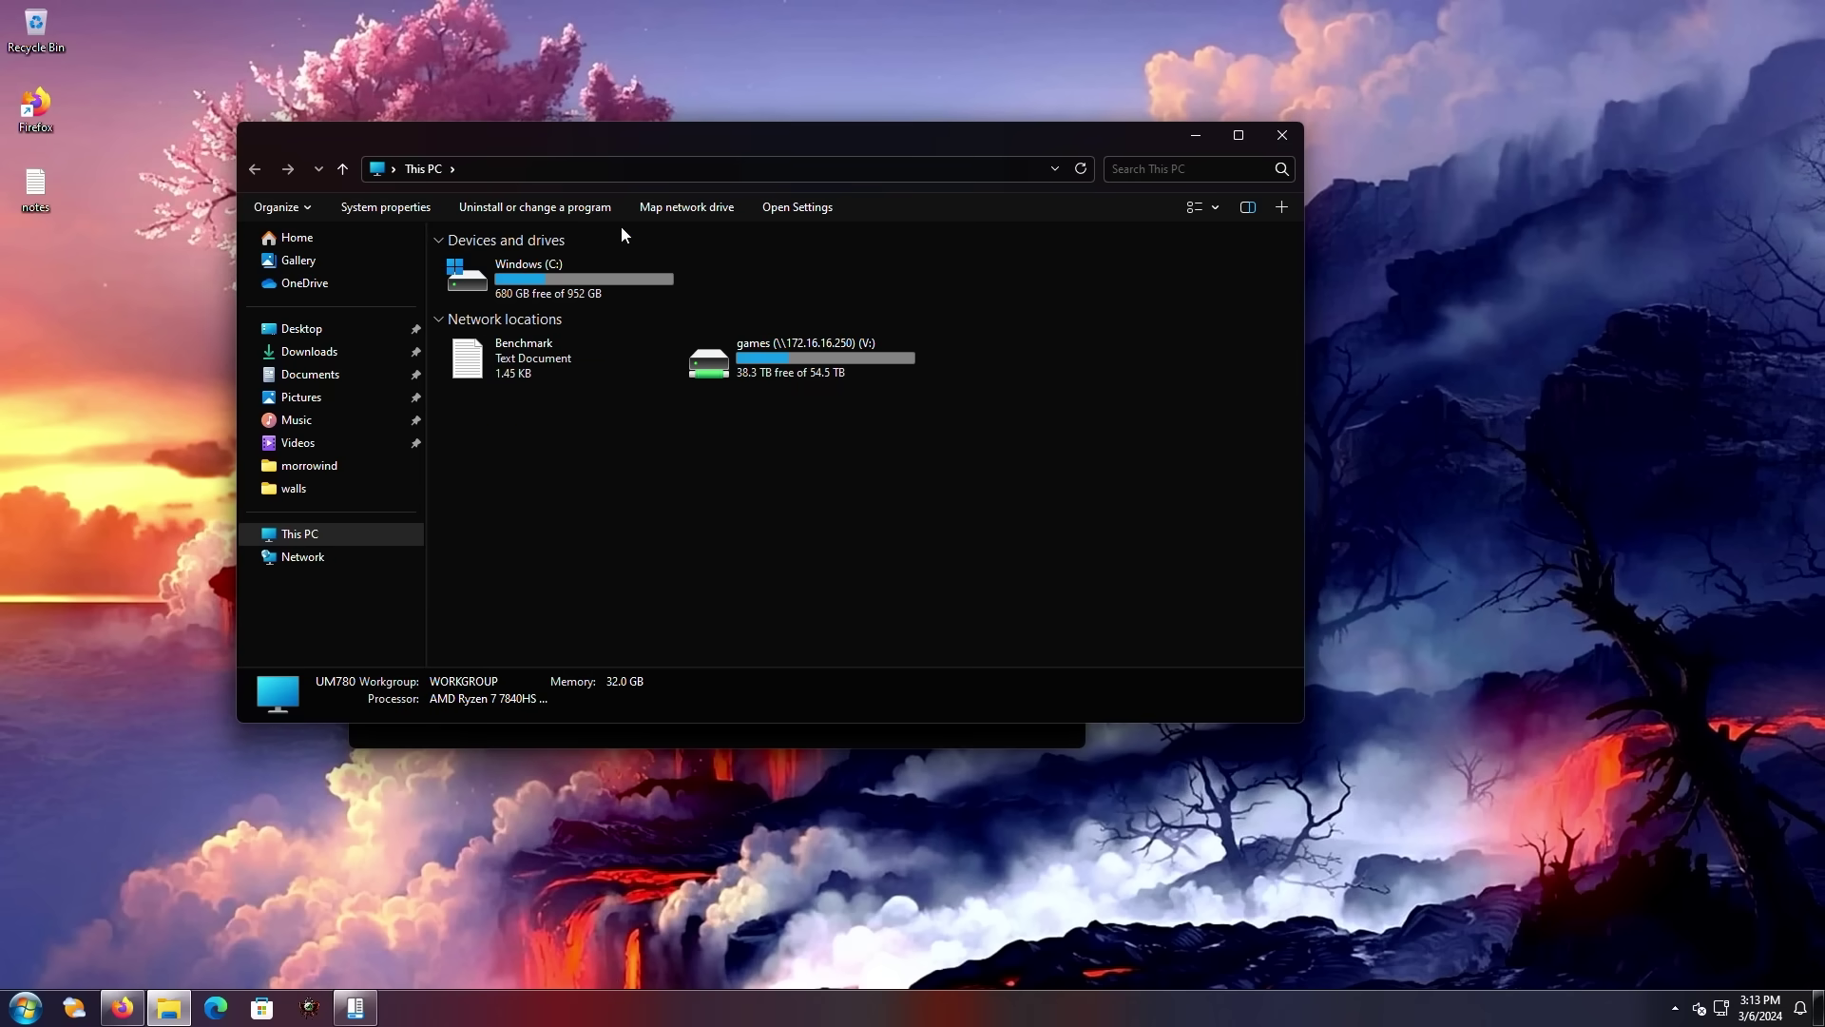
{"action": "left_click", "coordinate": [496, 361]}
{"action": "left_click", "coordinate": [363, 211]}
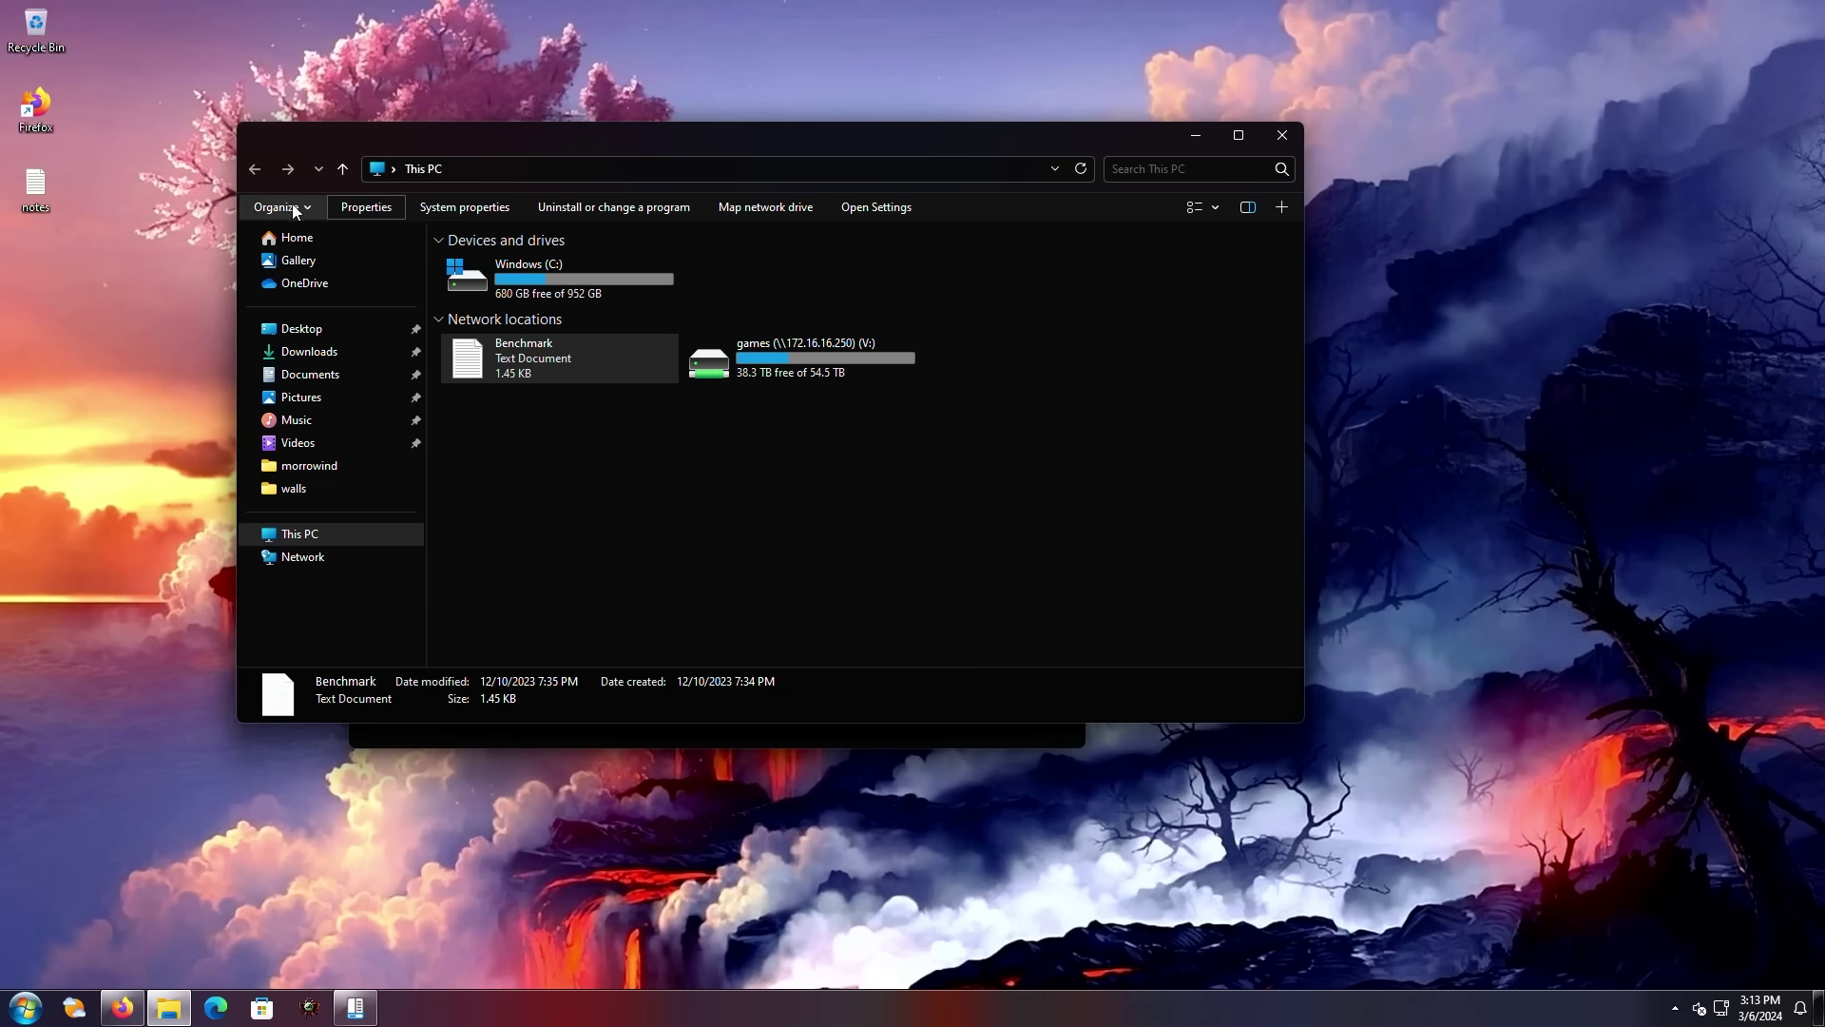
{"action": "left_click", "coordinate": [1283, 135]}
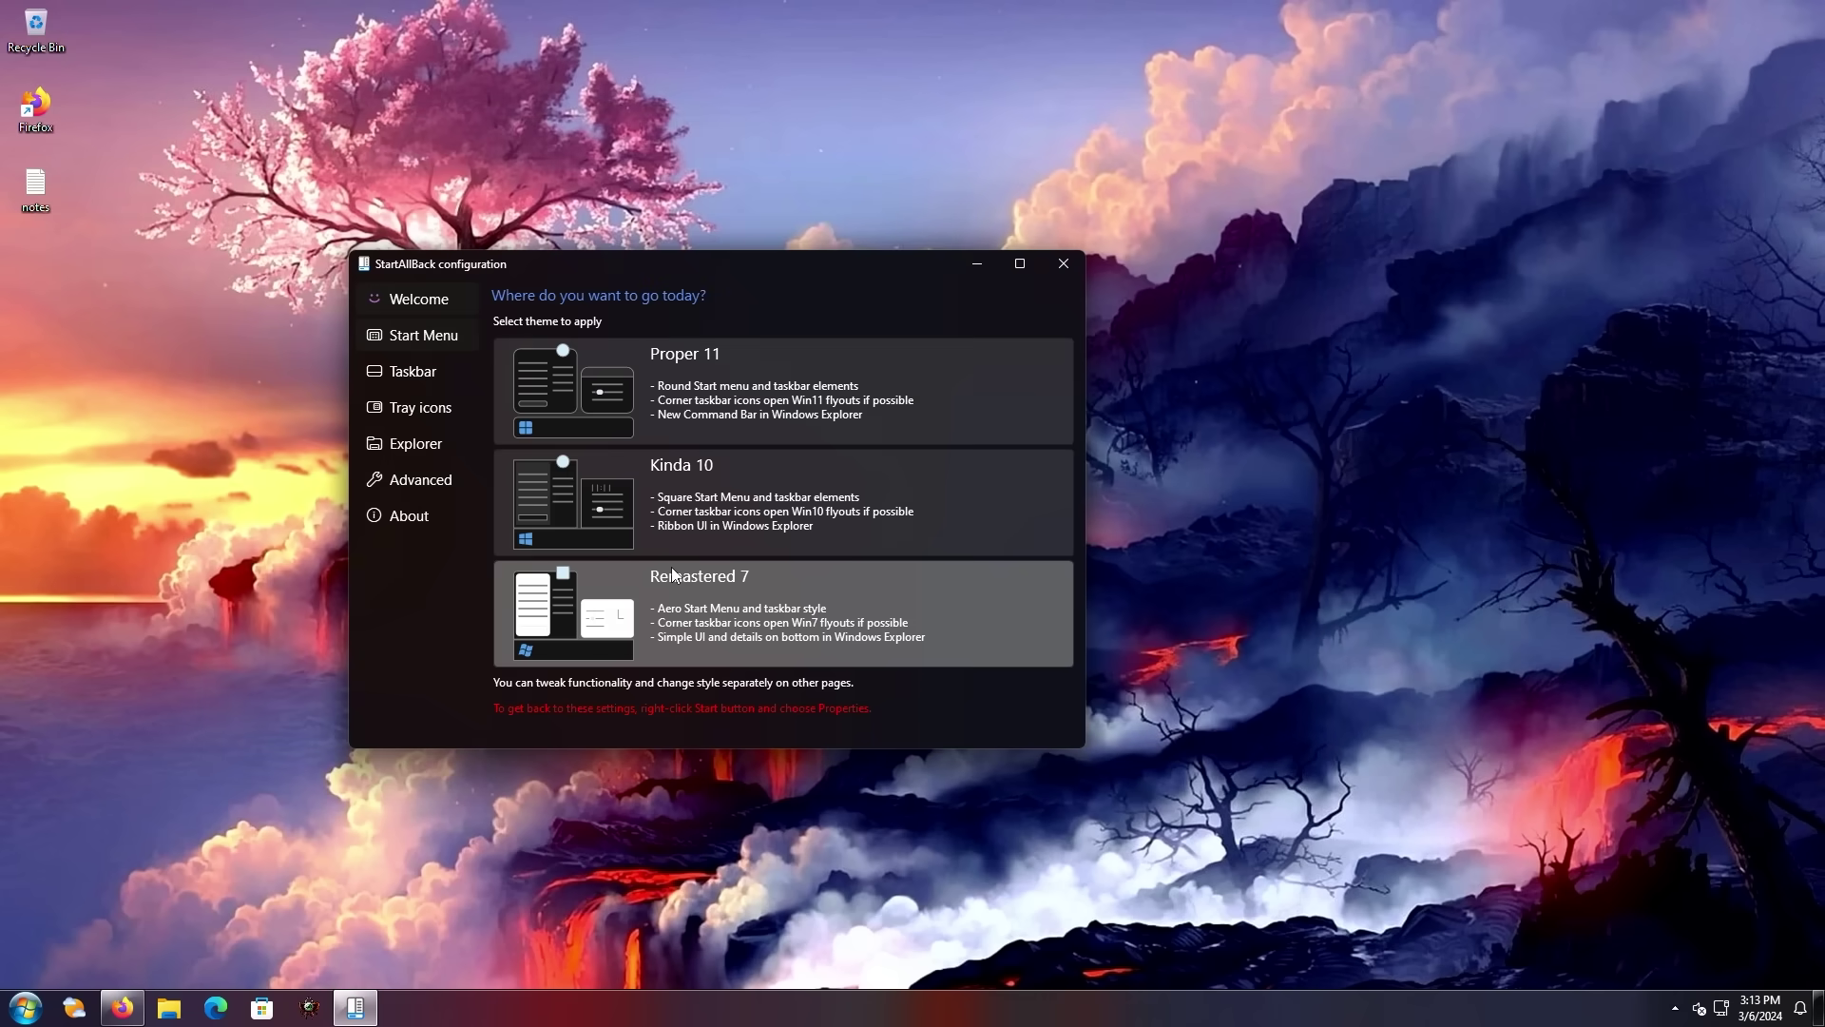
{"action": "left_click", "coordinate": [423, 335]}
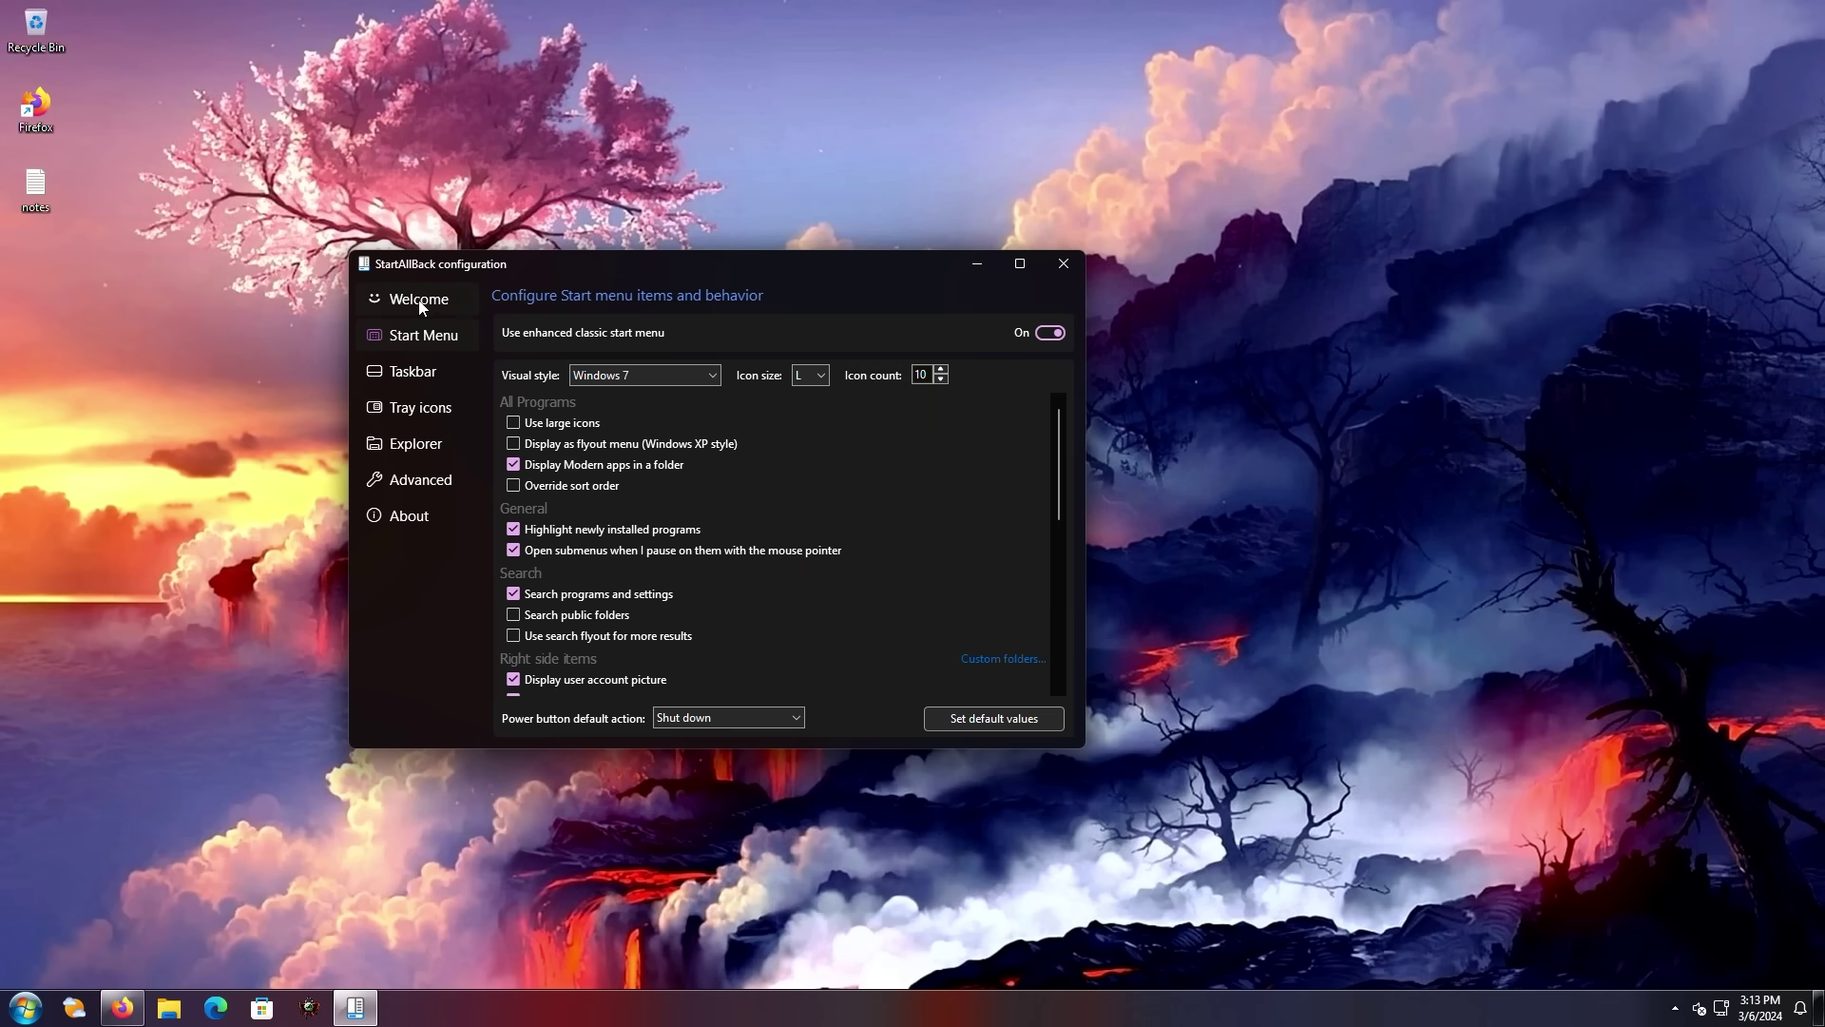
Step: Look over the Start menu visual style and icon size lists, previewing the Windows 7 Start menu
{"action": "left_click", "coordinate": [420, 301]}
{"action": "left_click", "coordinate": [424, 344]}
{"action": "left_click", "coordinate": [625, 377]}
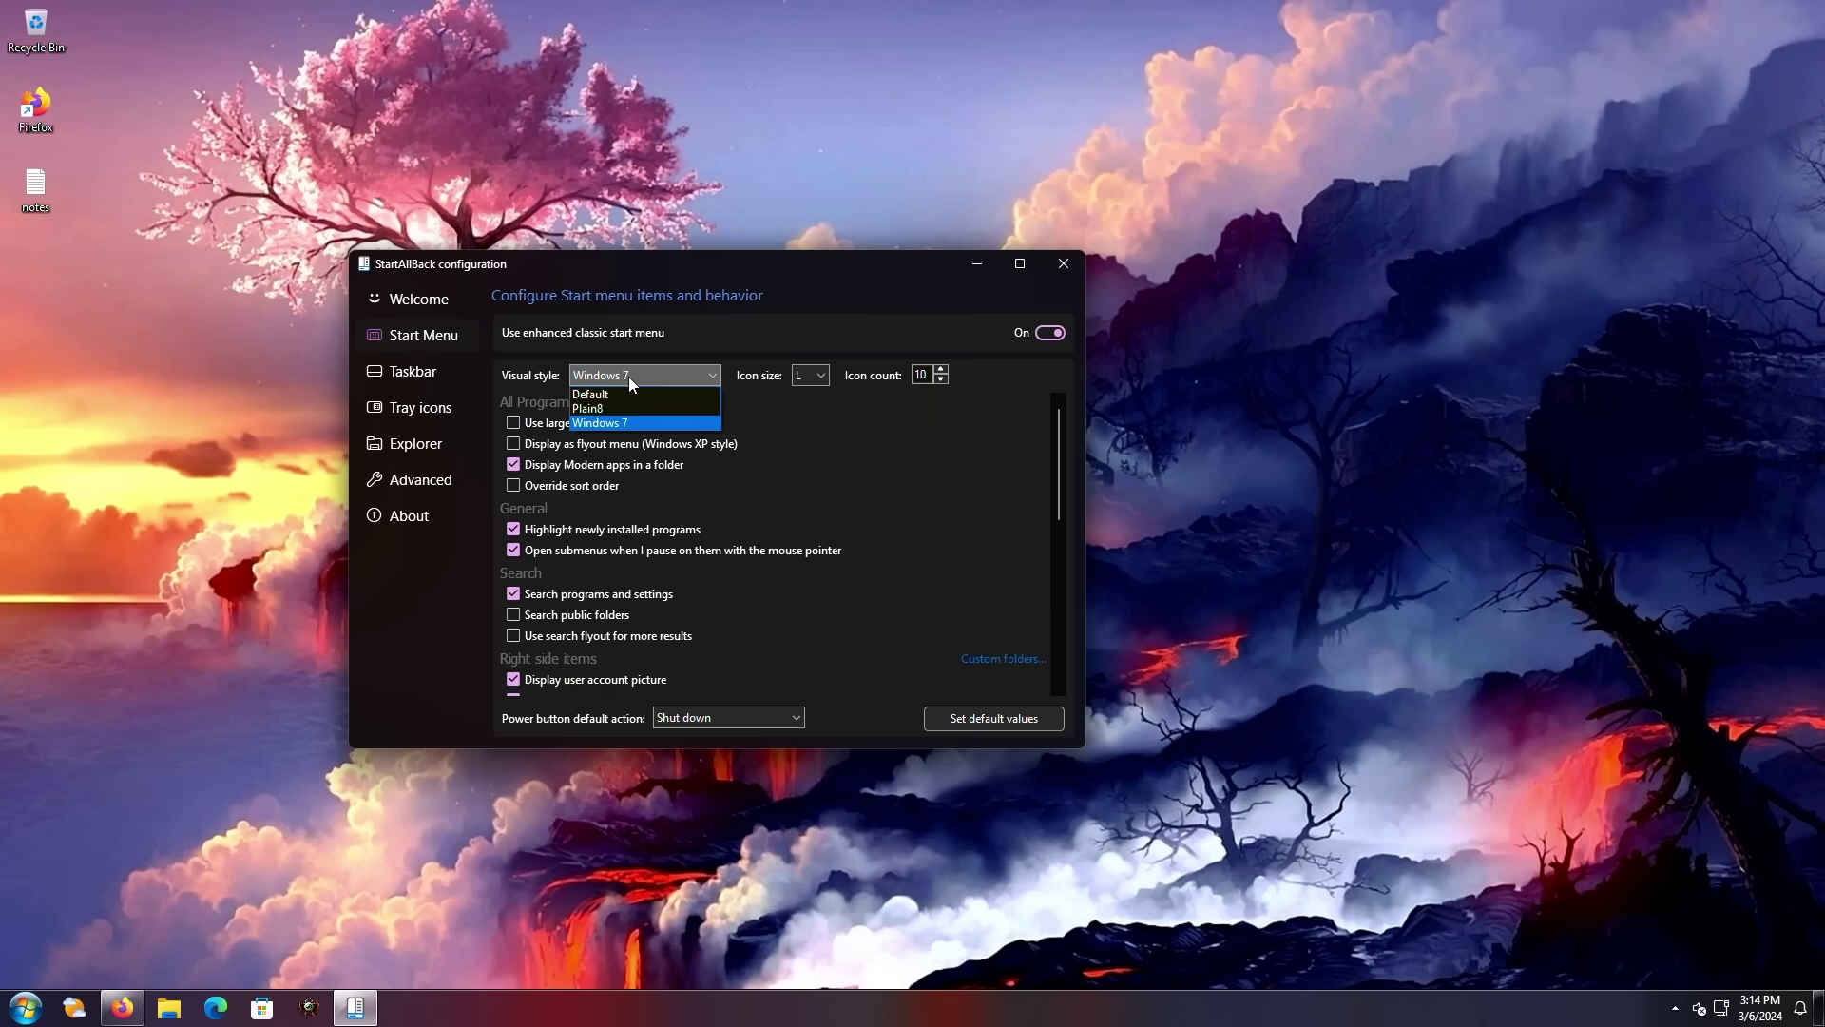
{"action": "left_click", "coordinate": [29, 1014]}
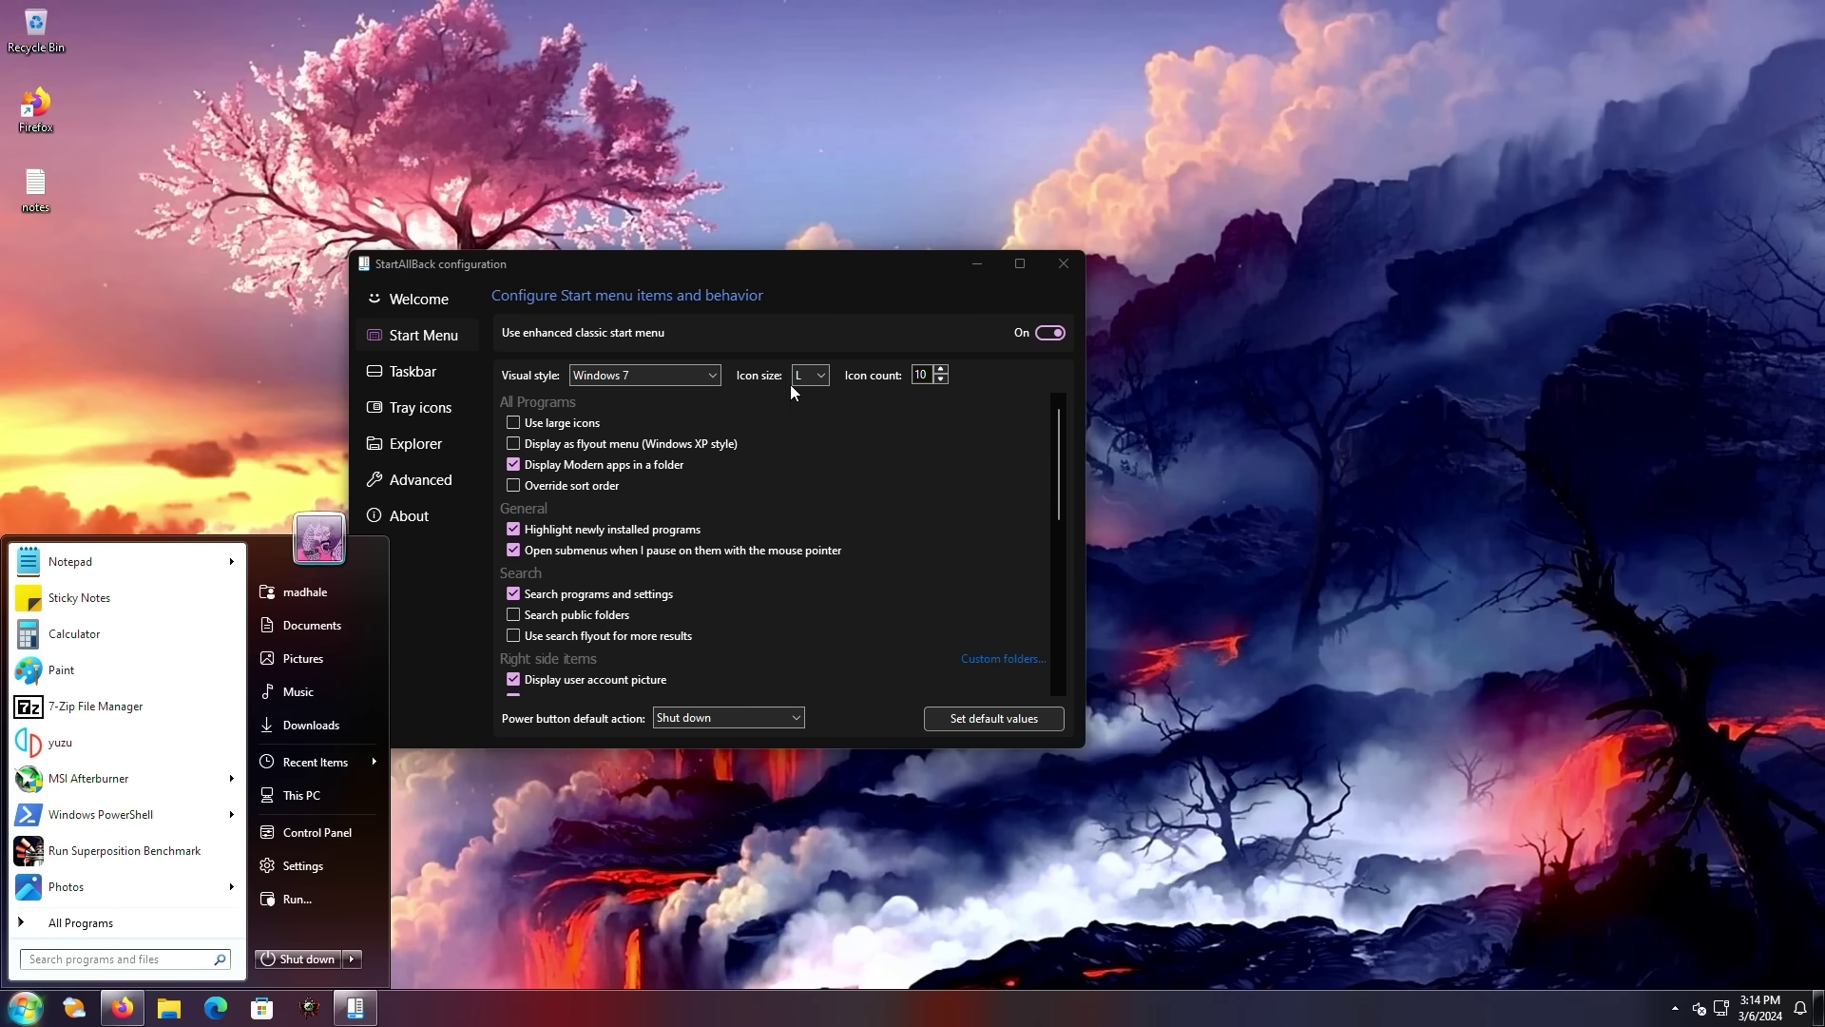
{"action": "left_click", "coordinate": [822, 377]}
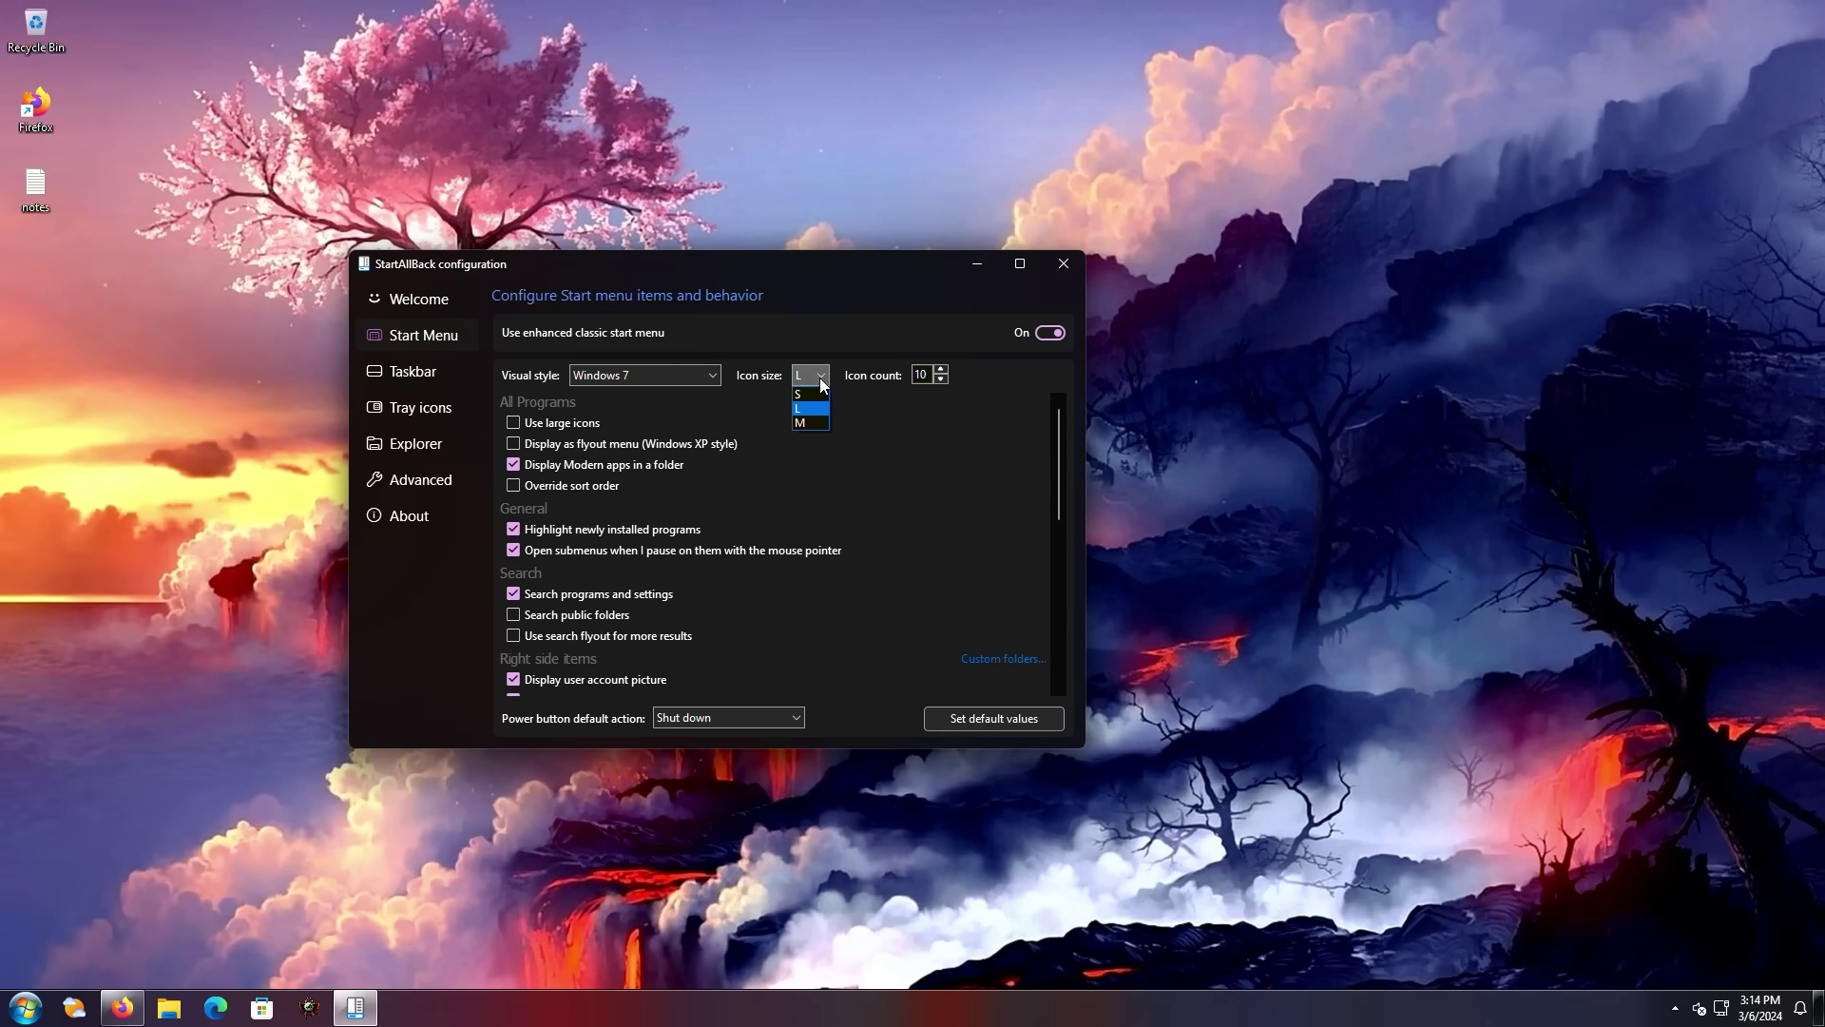
{"action": "left_click", "coordinate": [898, 386]}
Step: Set icon size to S, show All Programs as a flyout, and preview its Apps folder
{"action": "left_click", "coordinate": [556, 420]}
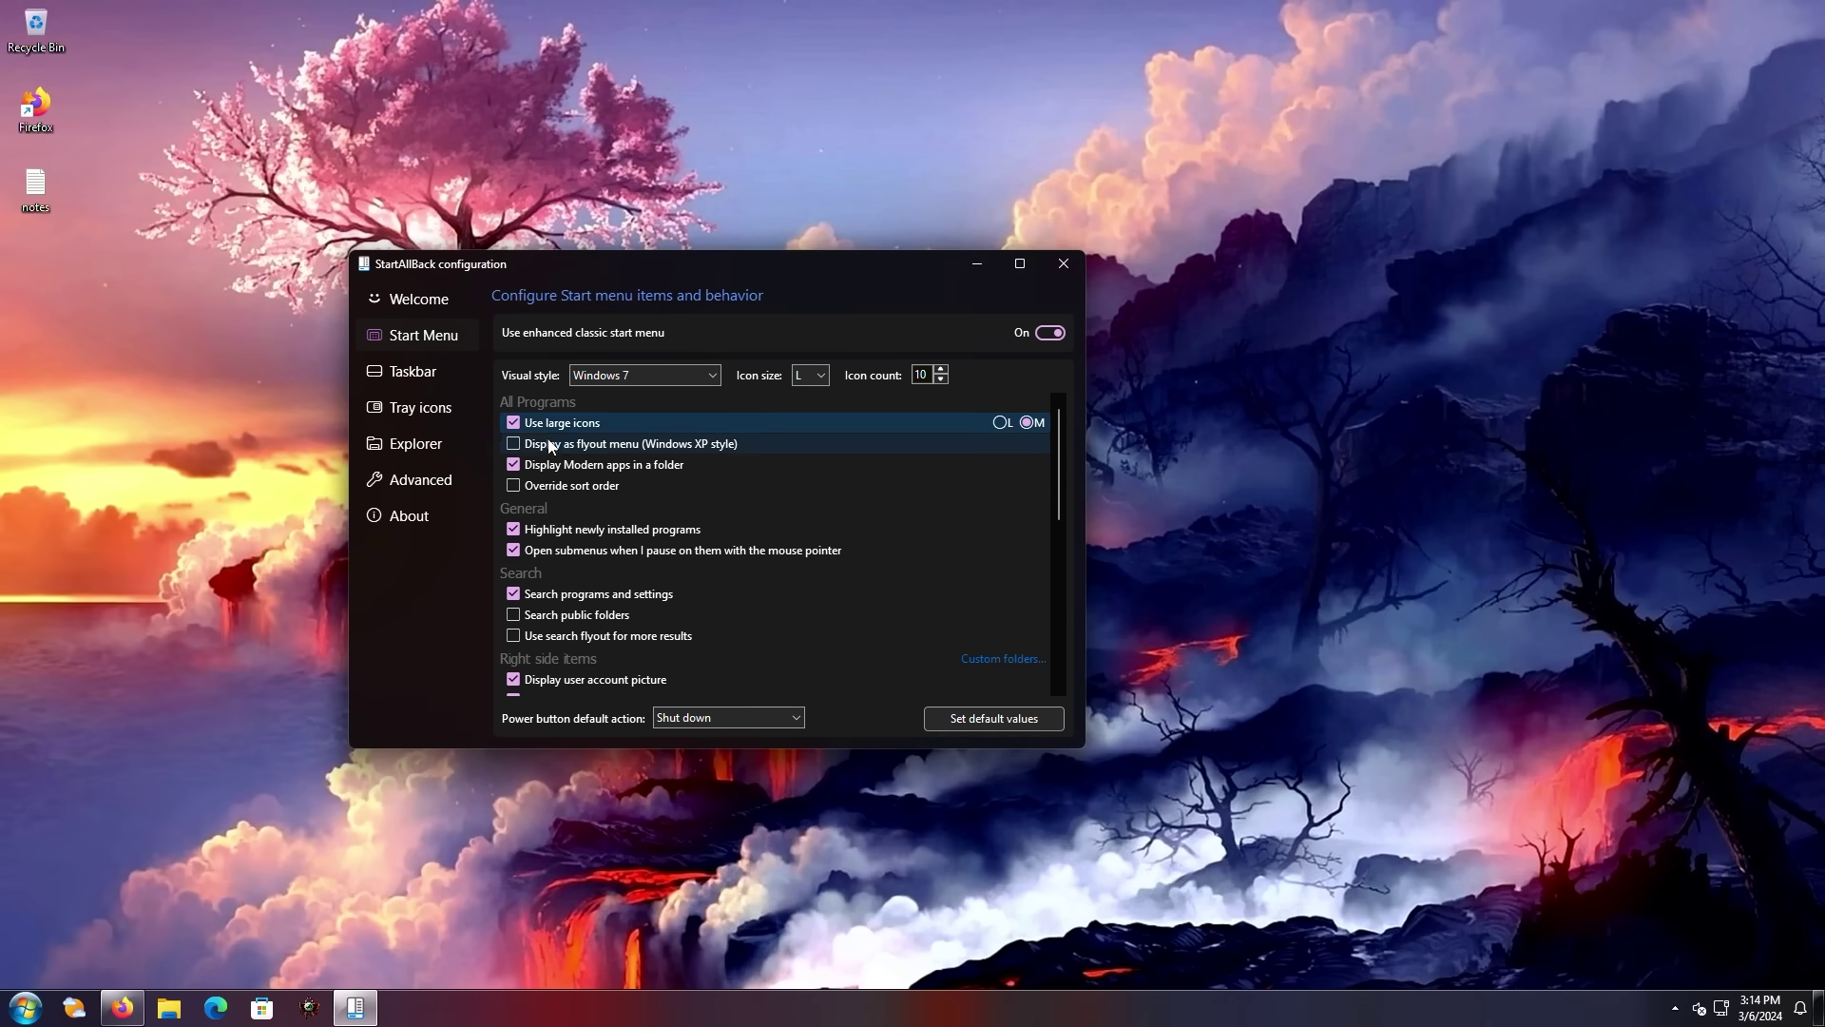
{"action": "left_click", "coordinate": [590, 442]}
{"action": "left_click", "coordinate": [57, 941]}
{"action": "scroll", "coordinate": [105, 803], "scroll_direction": "down", "scroll_amount": 3}
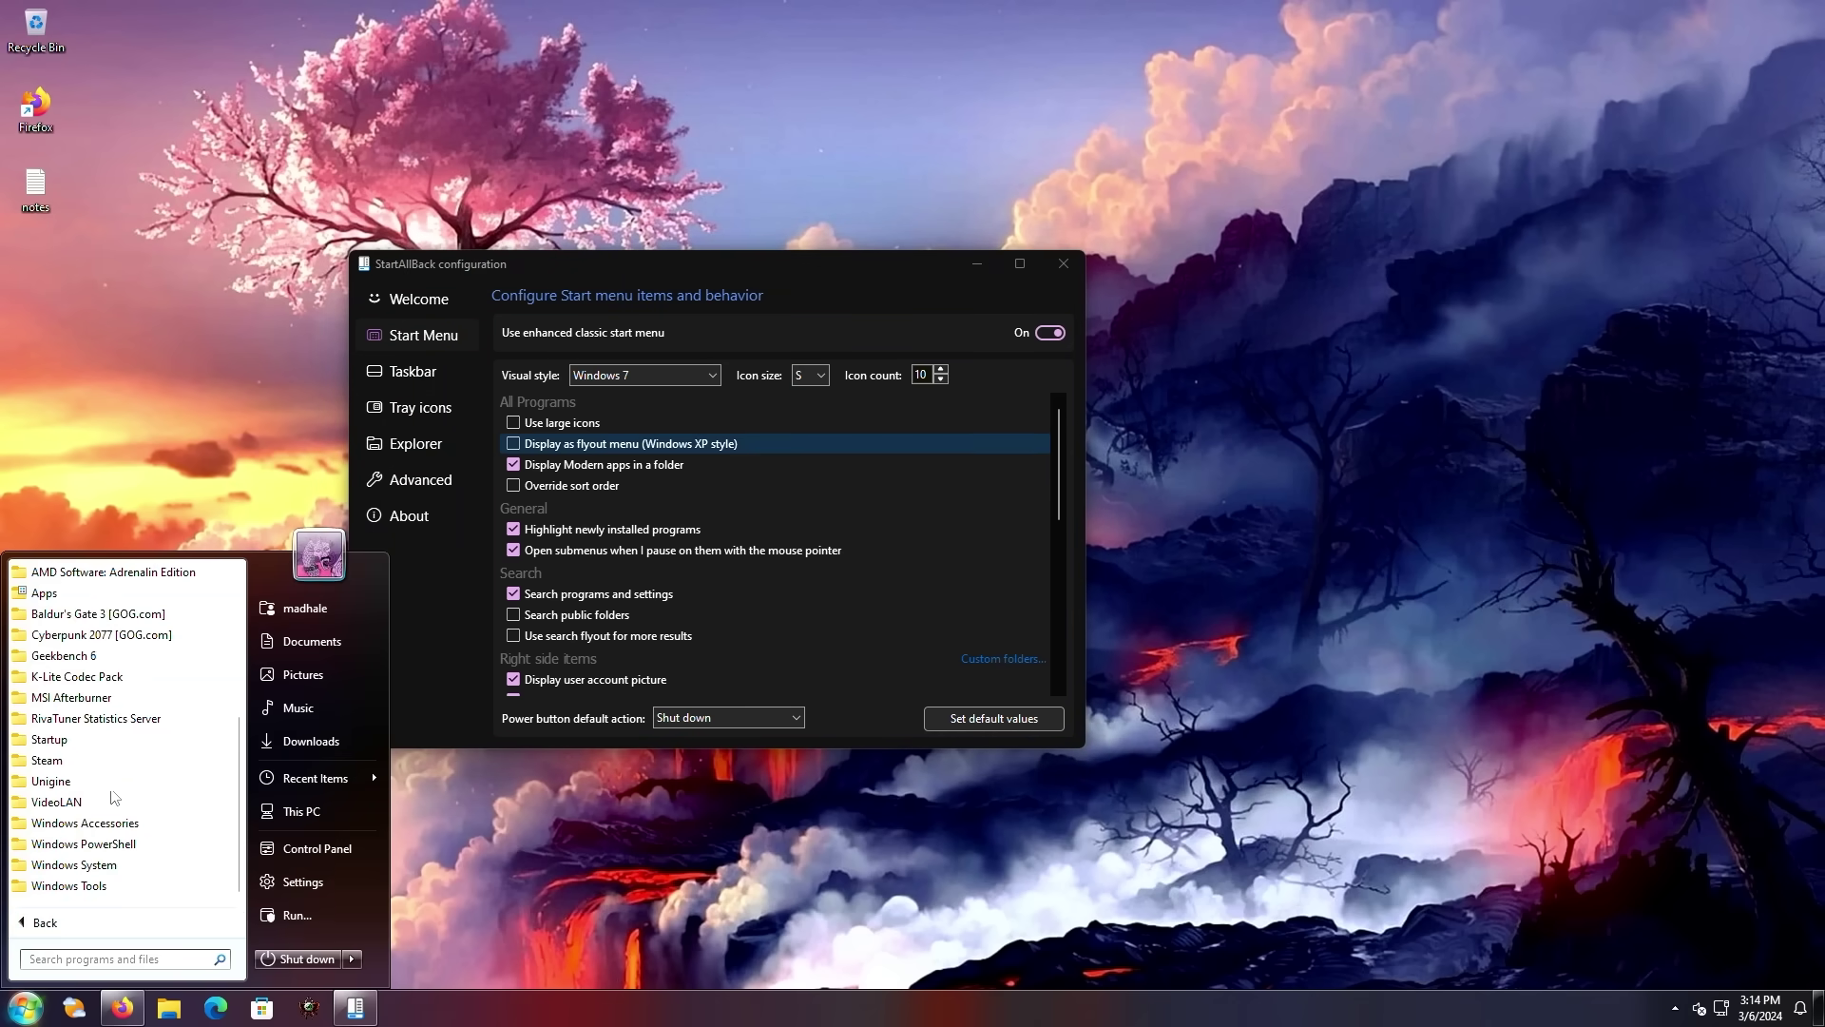
{"action": "left_click", "coordinate": [513, 443]}
{"action": "left_click", "coordinate": [25, 1006]}
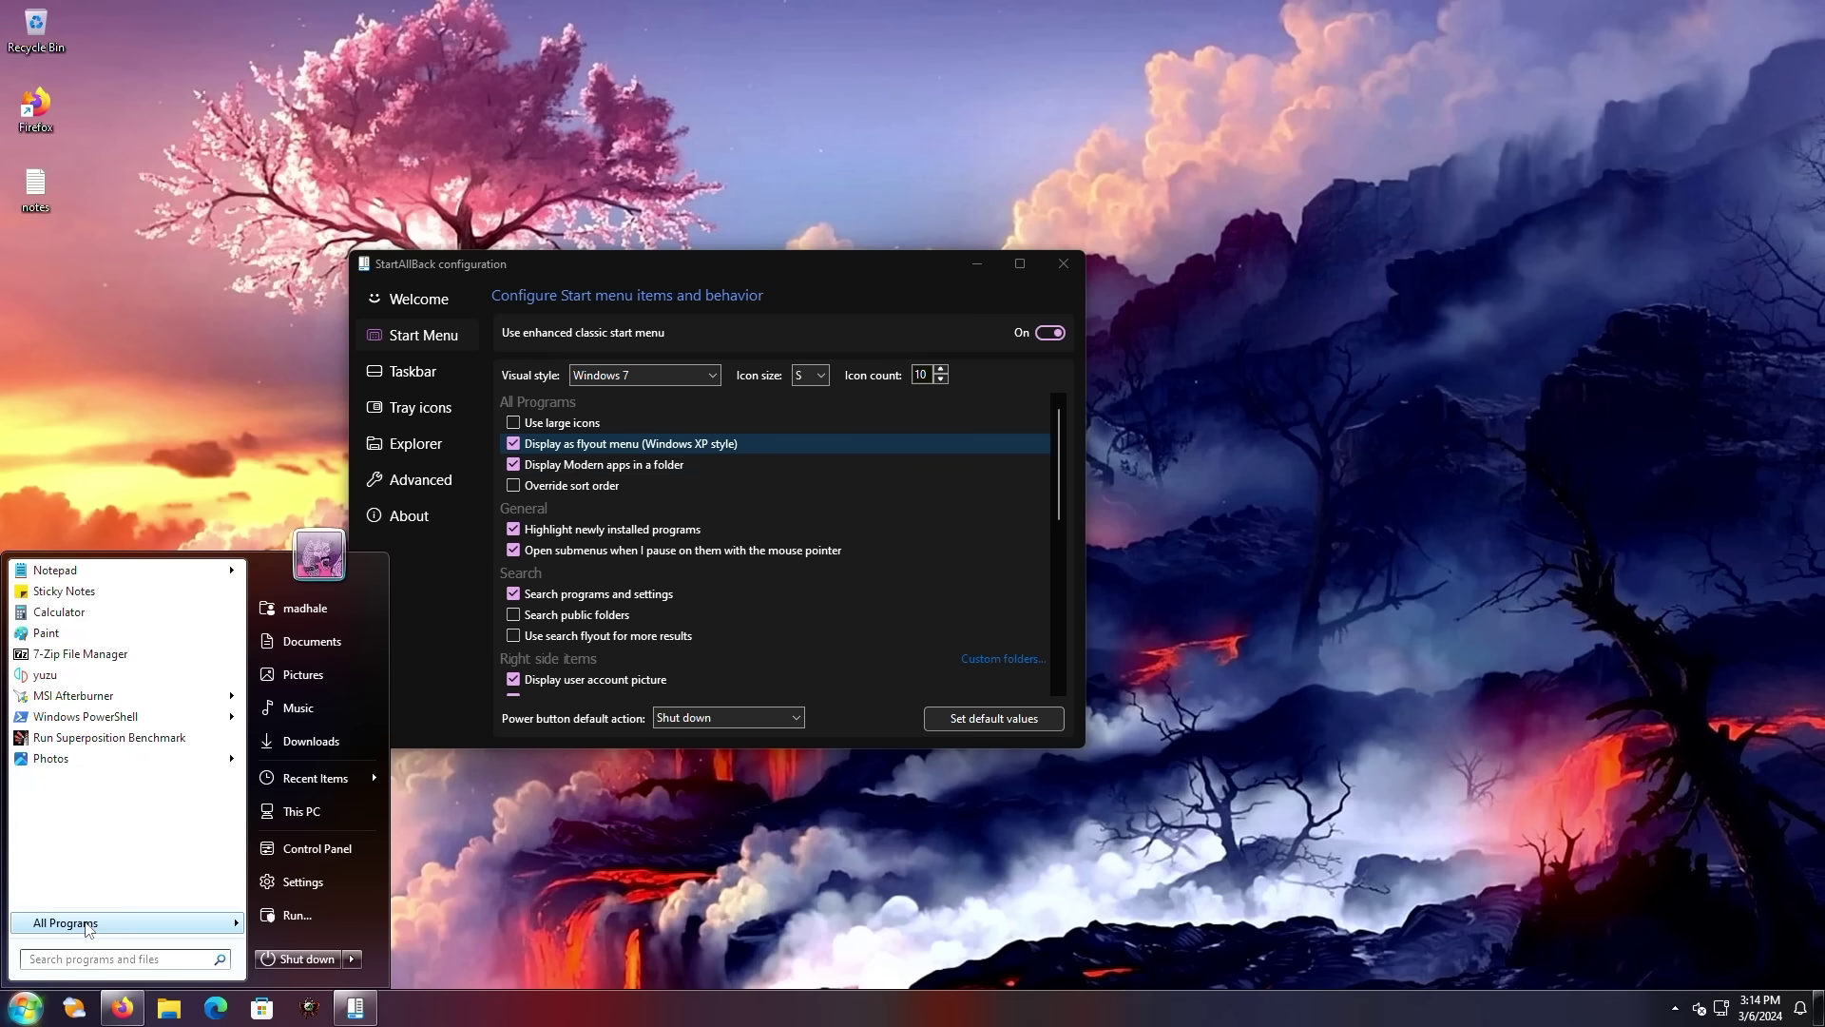
{"action": "left_click", "coordinate": [67, 923]}
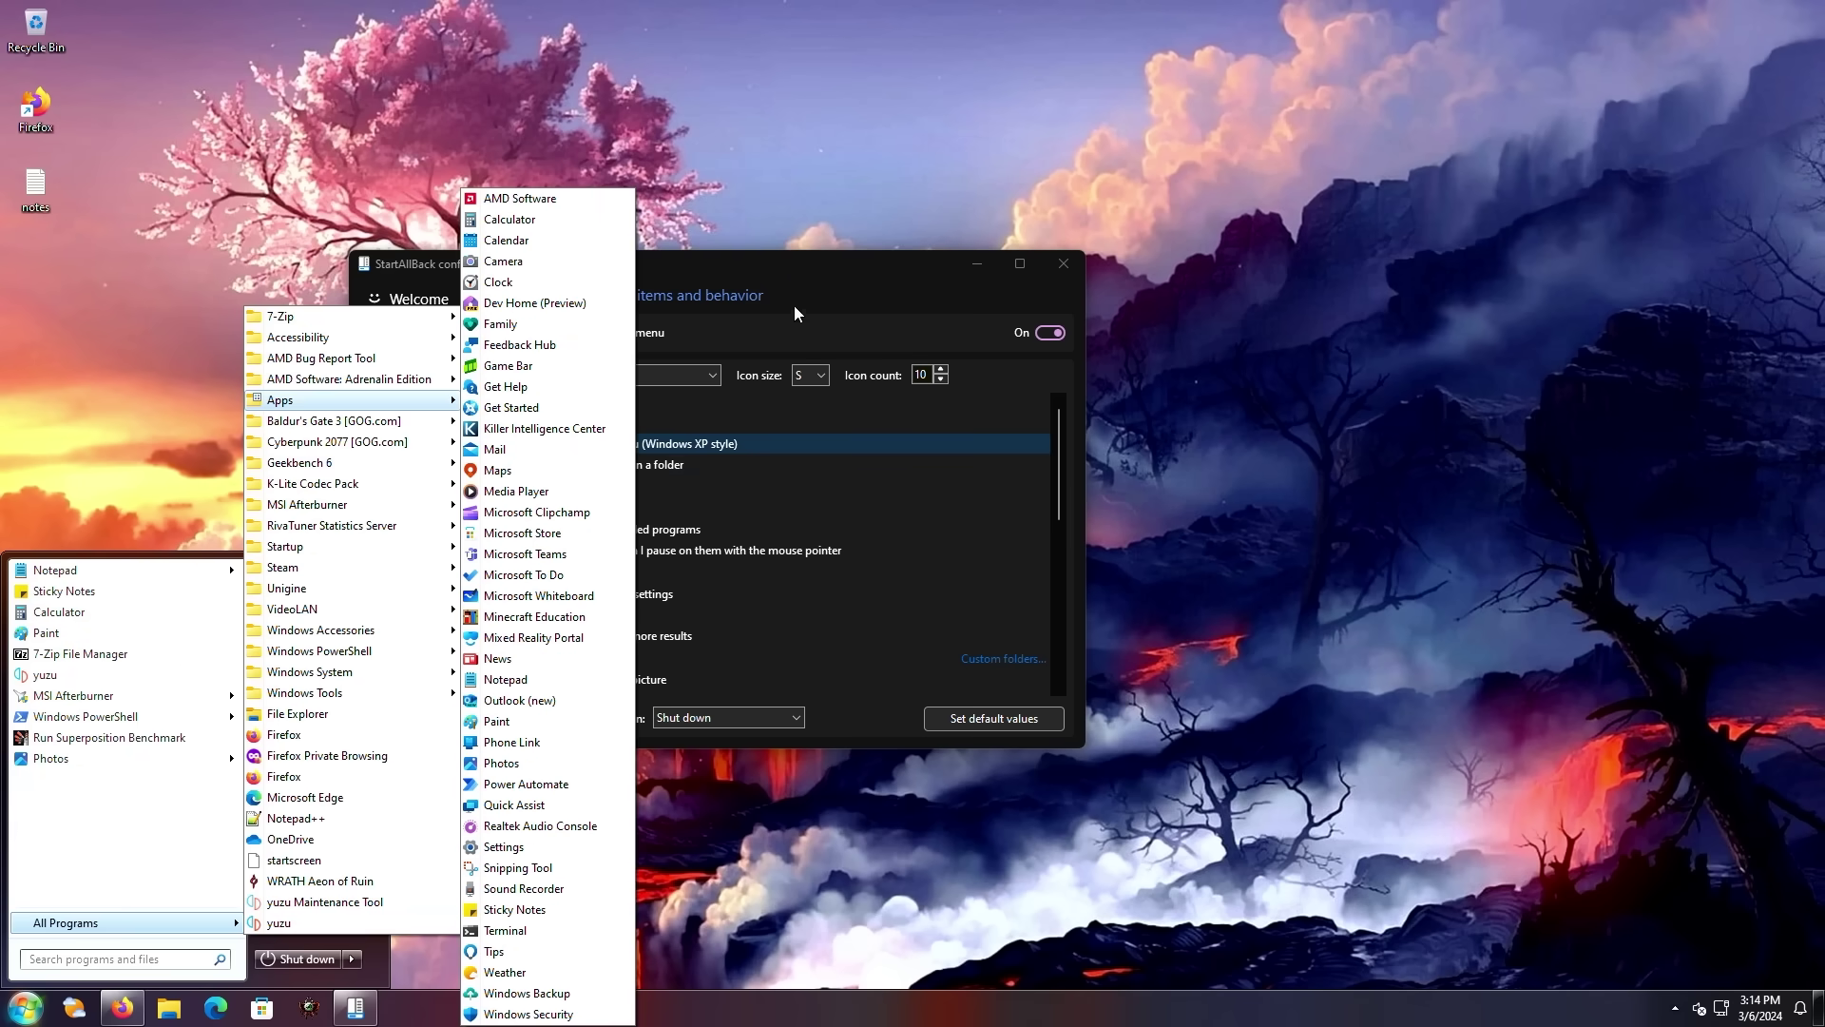
{"action": "left_click", "coordinate": [758, 335]}
Step: Enlarge the settings window, set Network to Link and Control Panel to Menu, and preview Start
{"action": "scroll", "coordinate": [580, 518], "scroll_direction": "down", "scroll_amount": 5}
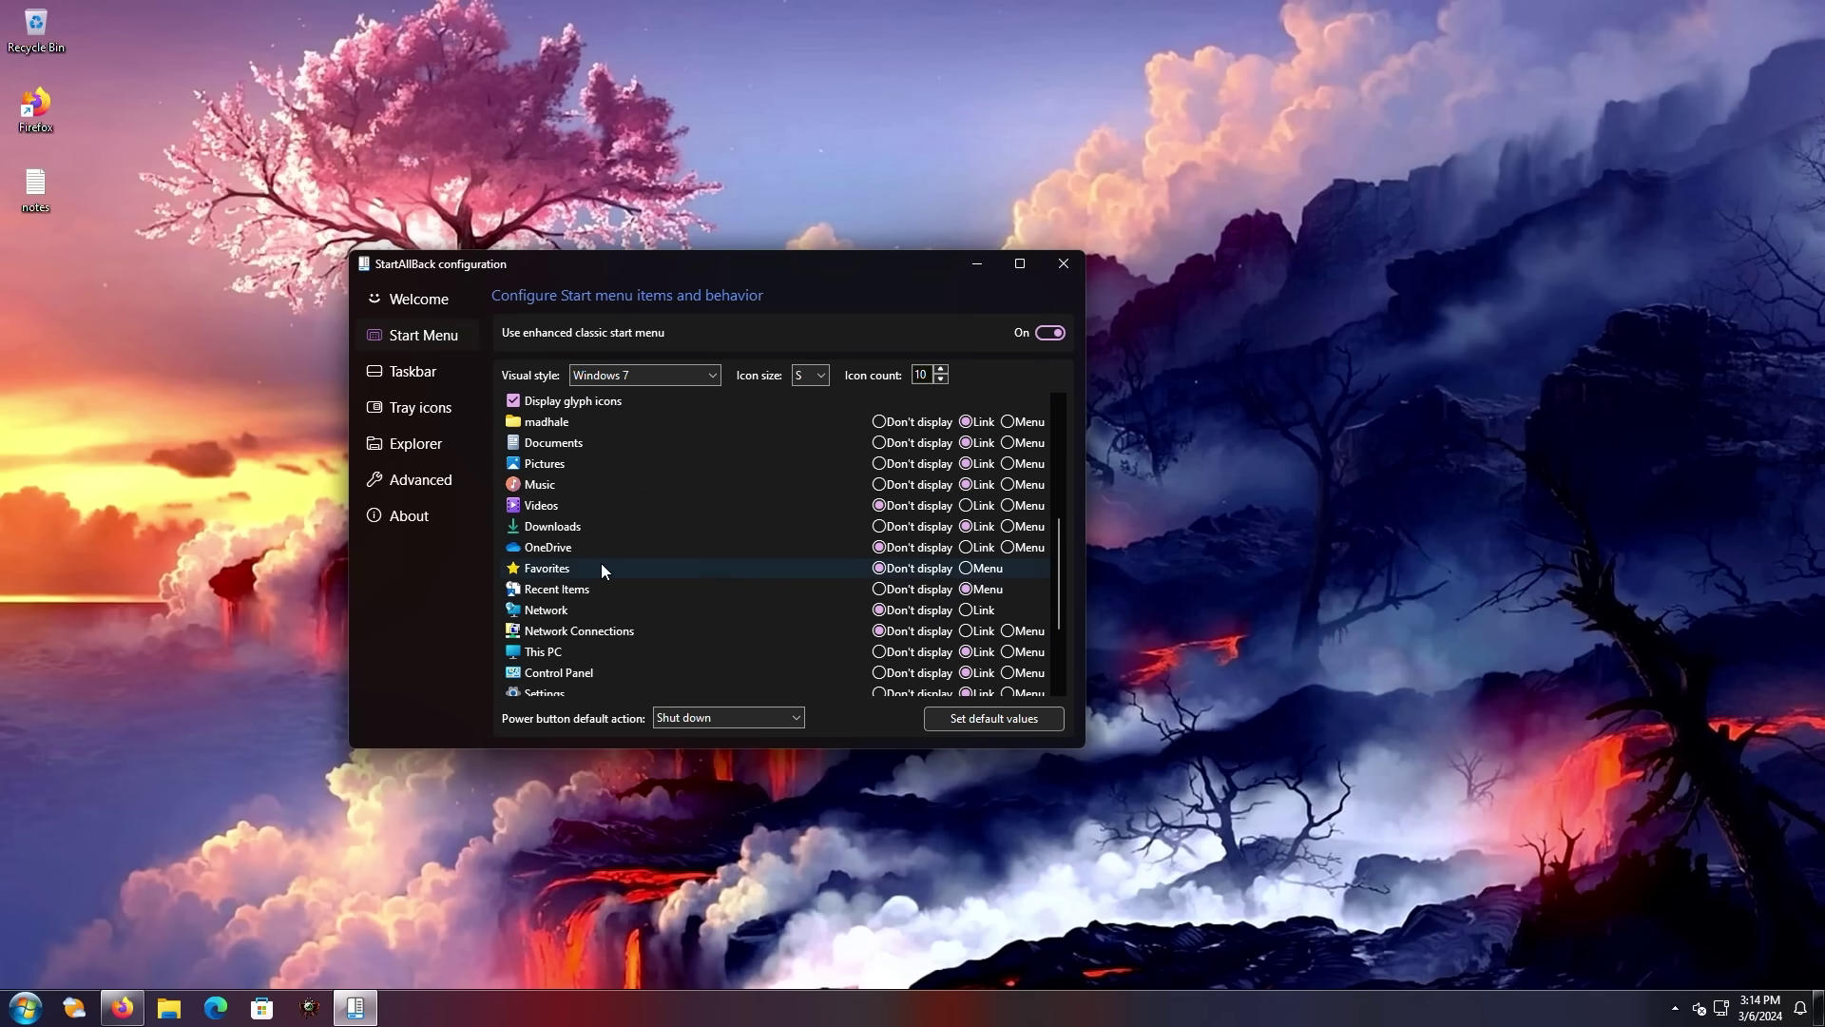
{"action": "scroll", "coordinate": [666, 551], "scroll_direction": "up", "scroll_amount": 1}
{"action": "scroll", "coordinate": [665, 551], "scroll_direction": "down", "scroll_amount": 1}
{"action": "left_click_drag", "start_coordinate": [669, 250], "coordinate": [669, 242]}
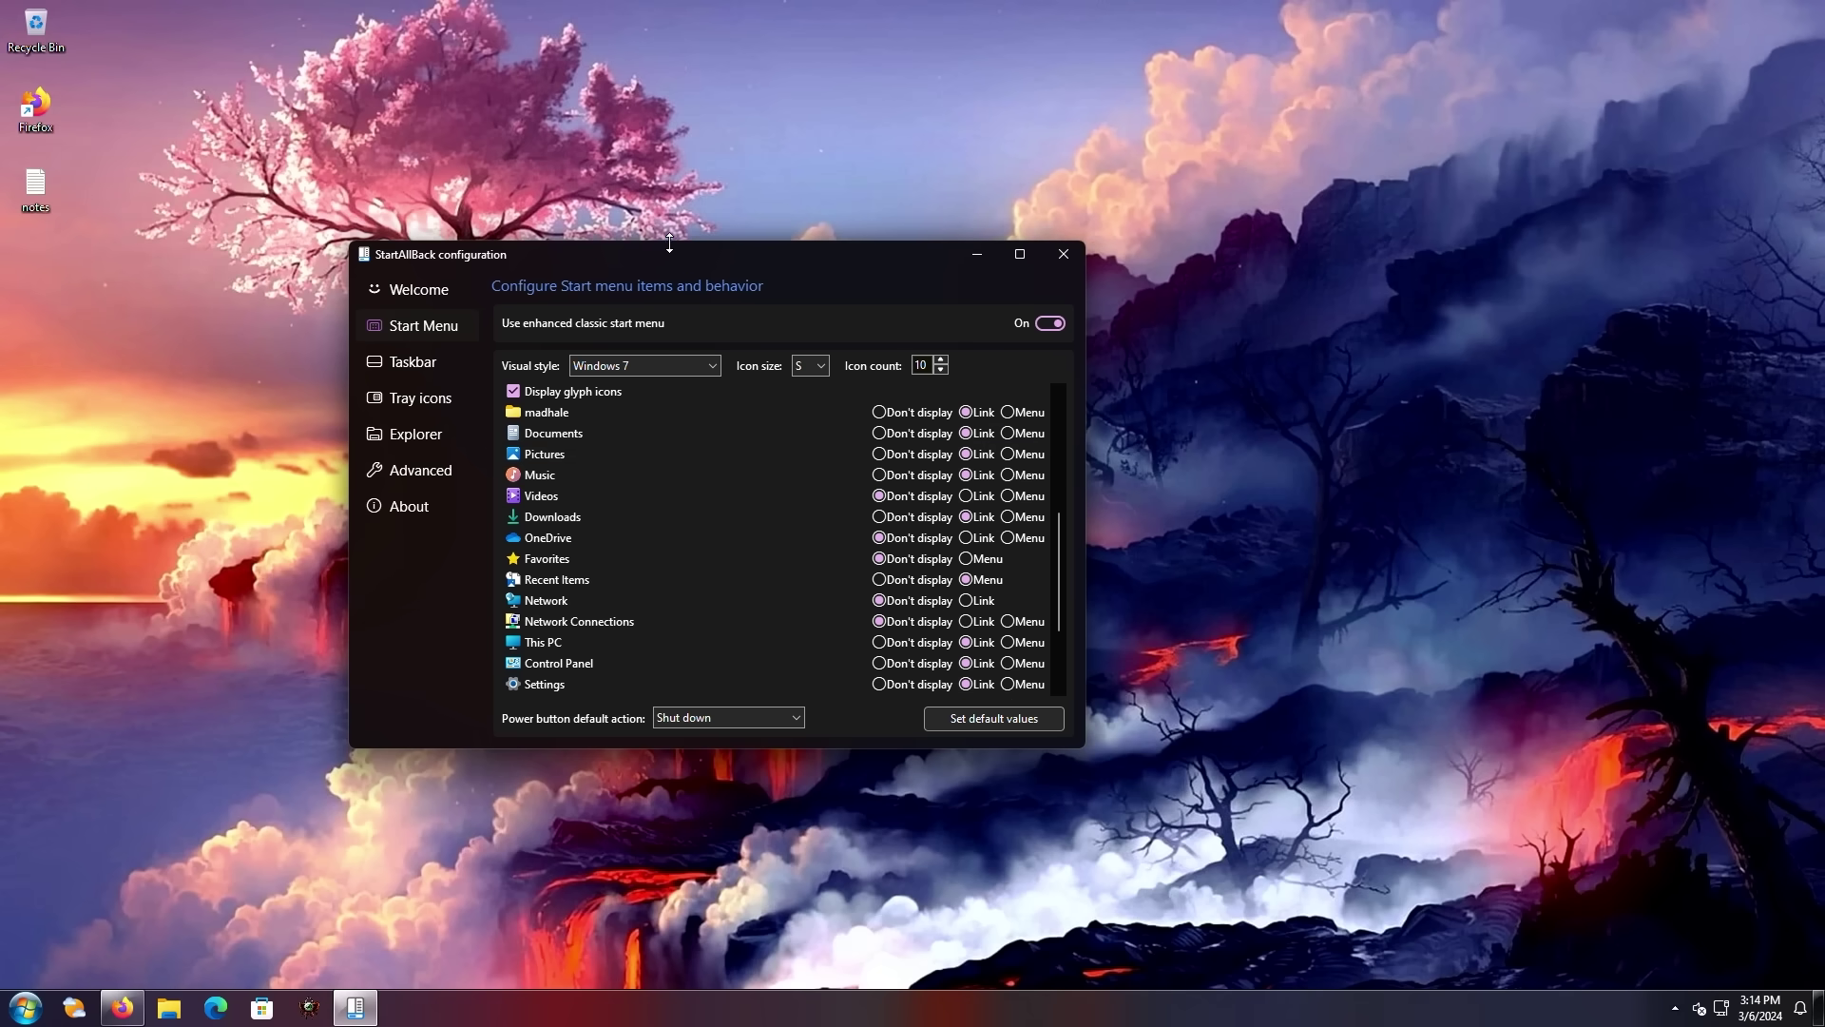
{"action": "left_click_drag", "start_coordinate": [1087, 752], "coordinate": [1149, 865]}
{"action": "left_click_drag", "start_coordinate": [785, 267], "coordinate": [766, 244]}
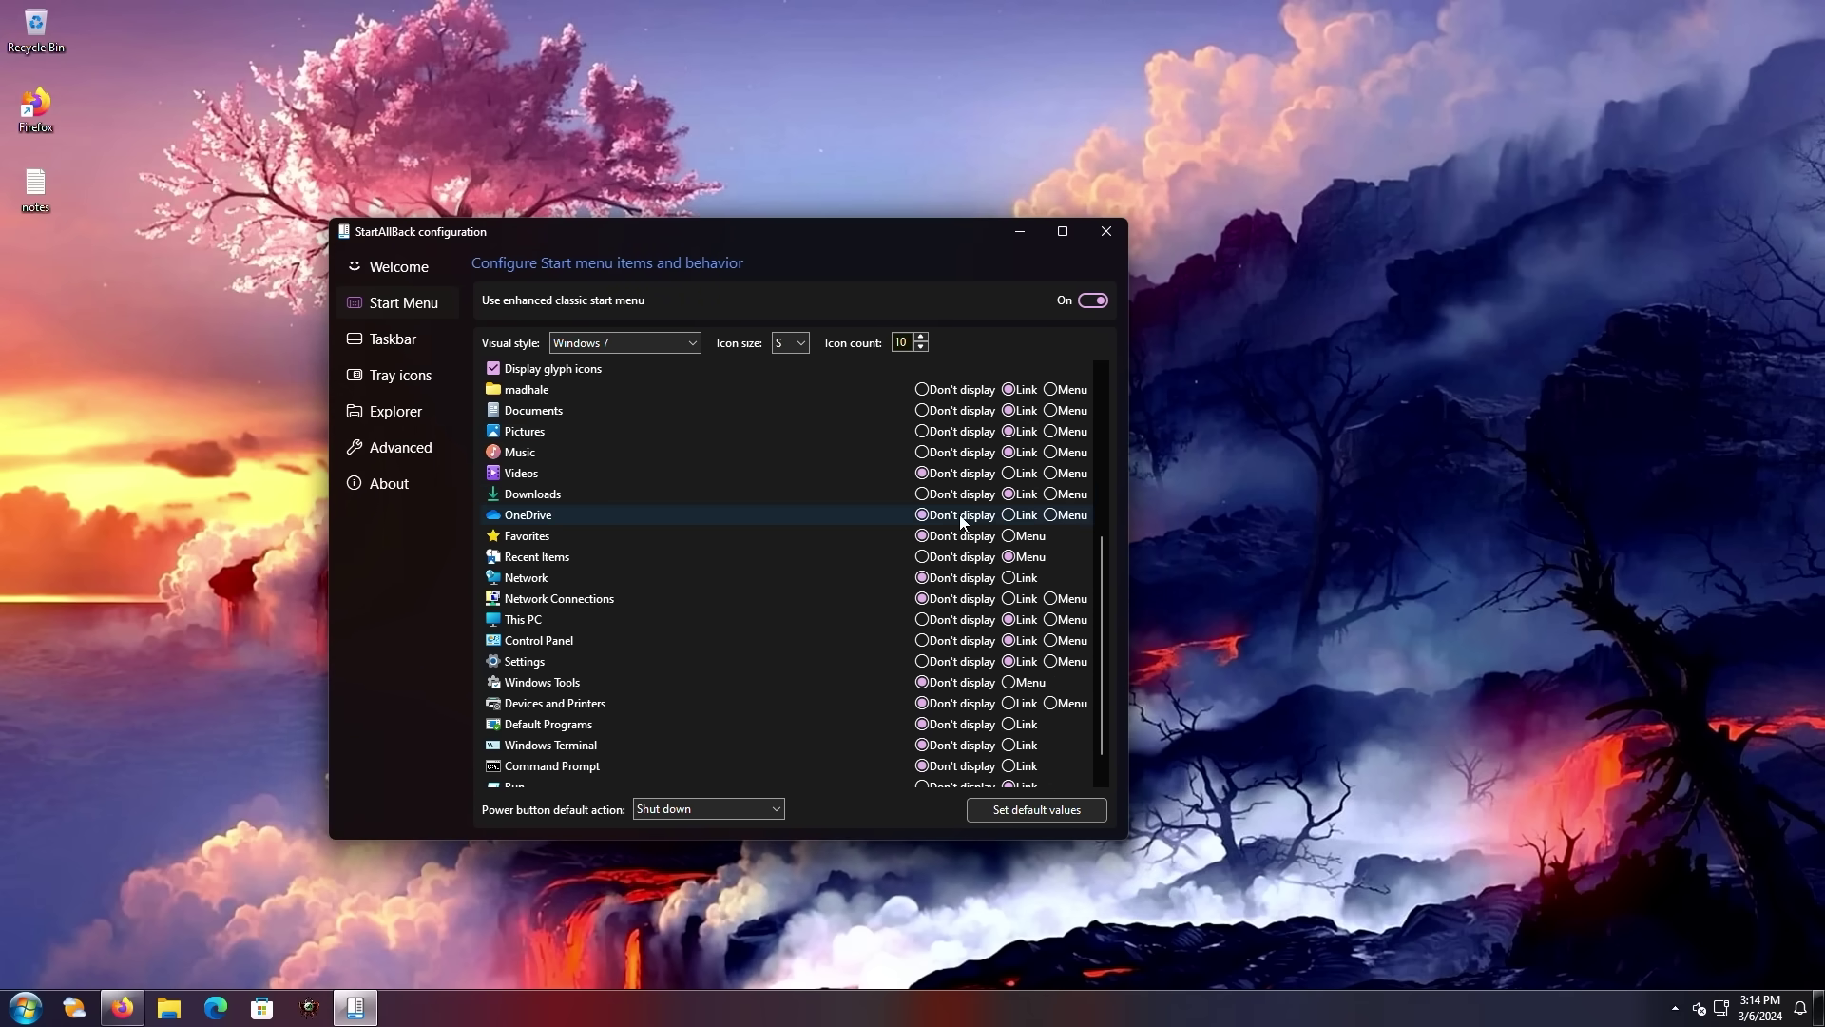
{"action": "left_click", "coordinate": [1009, 521]}
{"action": "left_click", "coordinate": [1009, 578]}
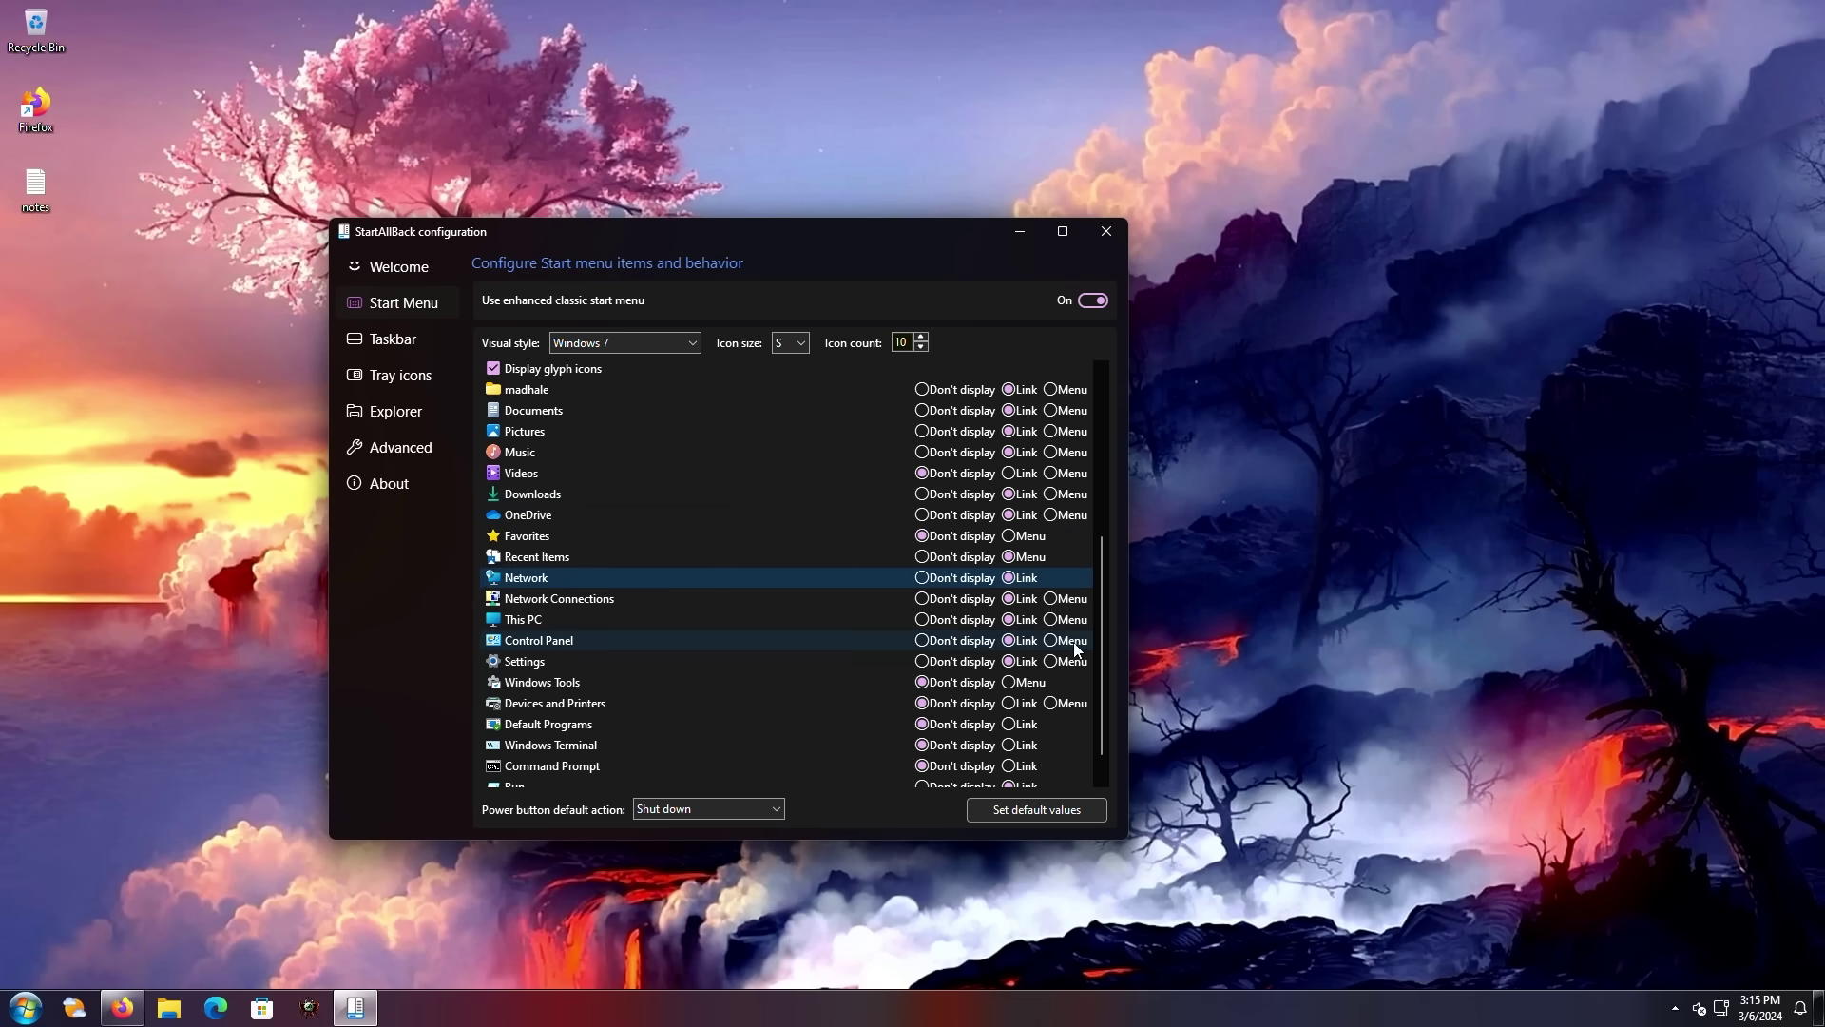
{"action": "left_click", "coordinate": [1077, 644]}
{"action": "key", "text": "super"}
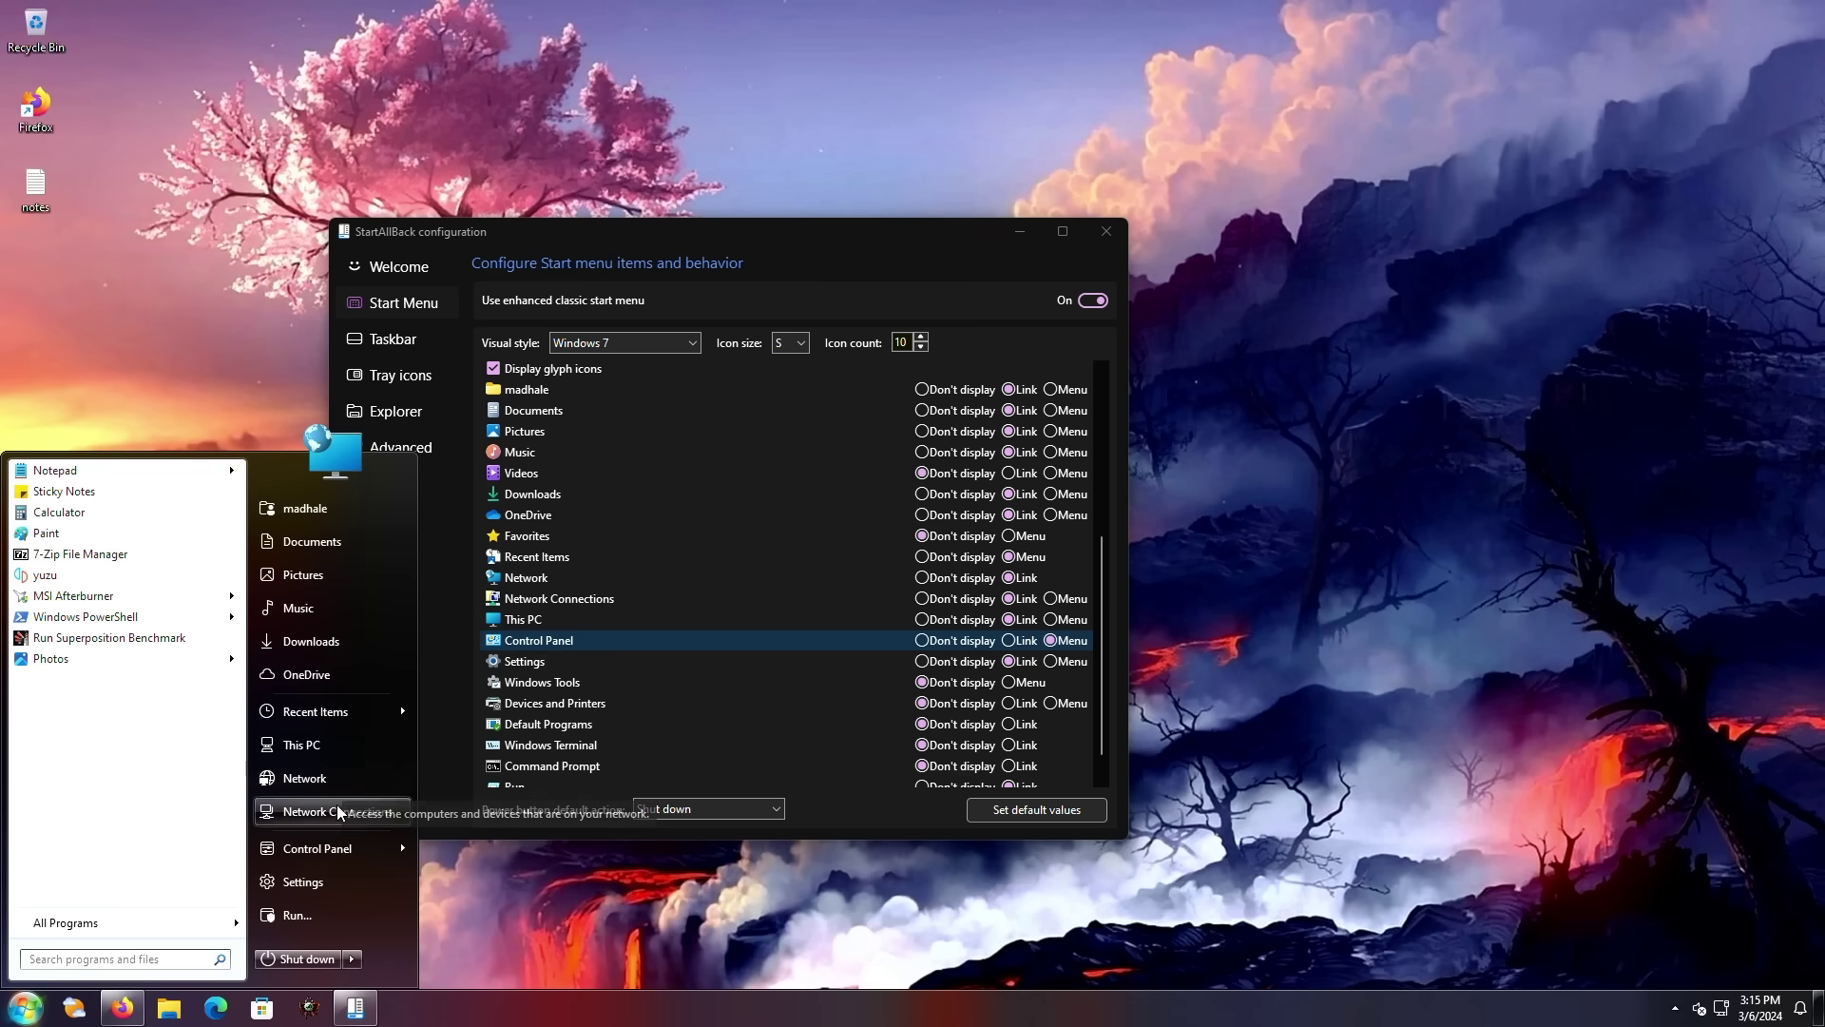
Step: Preview the Default visual style, then settle on Plain8 and move to the Taskbar page
{"action": "mouse_move", "coordinate": [328, 841]}
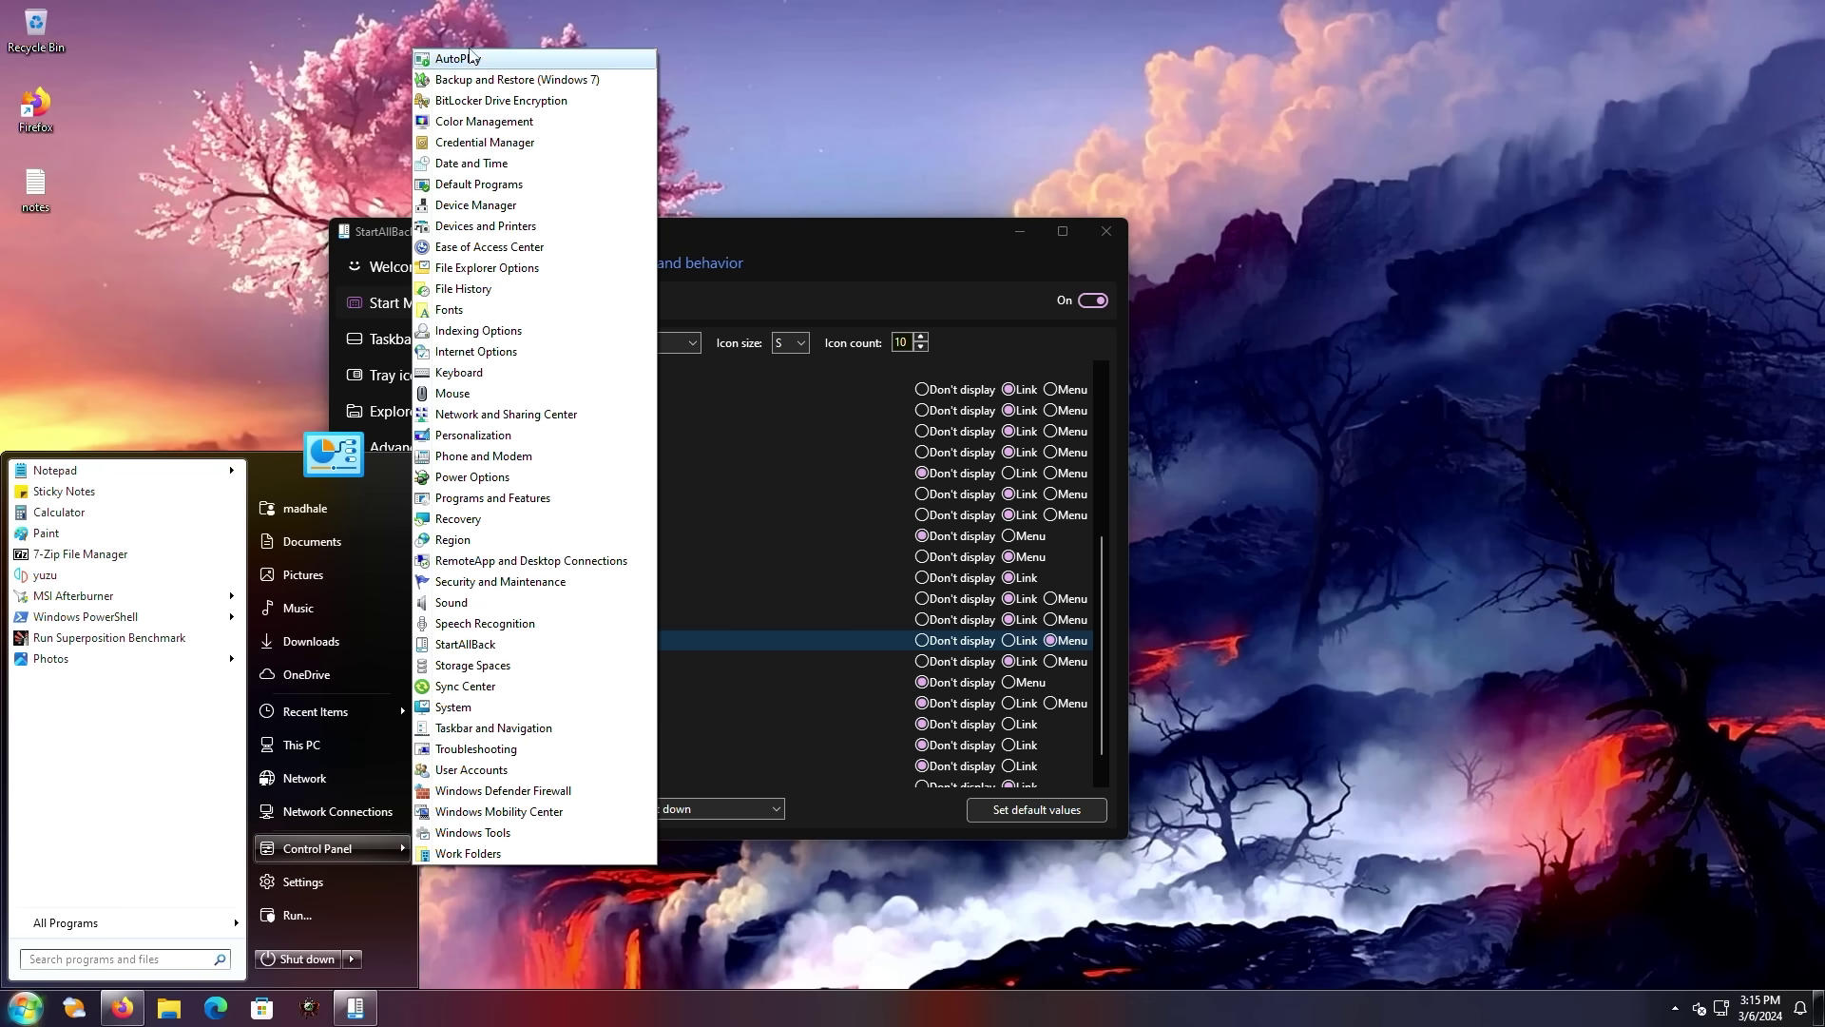
{"action": "left_click", "coordinate": [650, 346]}
{"action": "left_click", "coordinate": [650, 346]}
{"action": "left_click", "coordinate": [609, 366]}
{"action": "left_click", "coordinate": [15, 1018]}
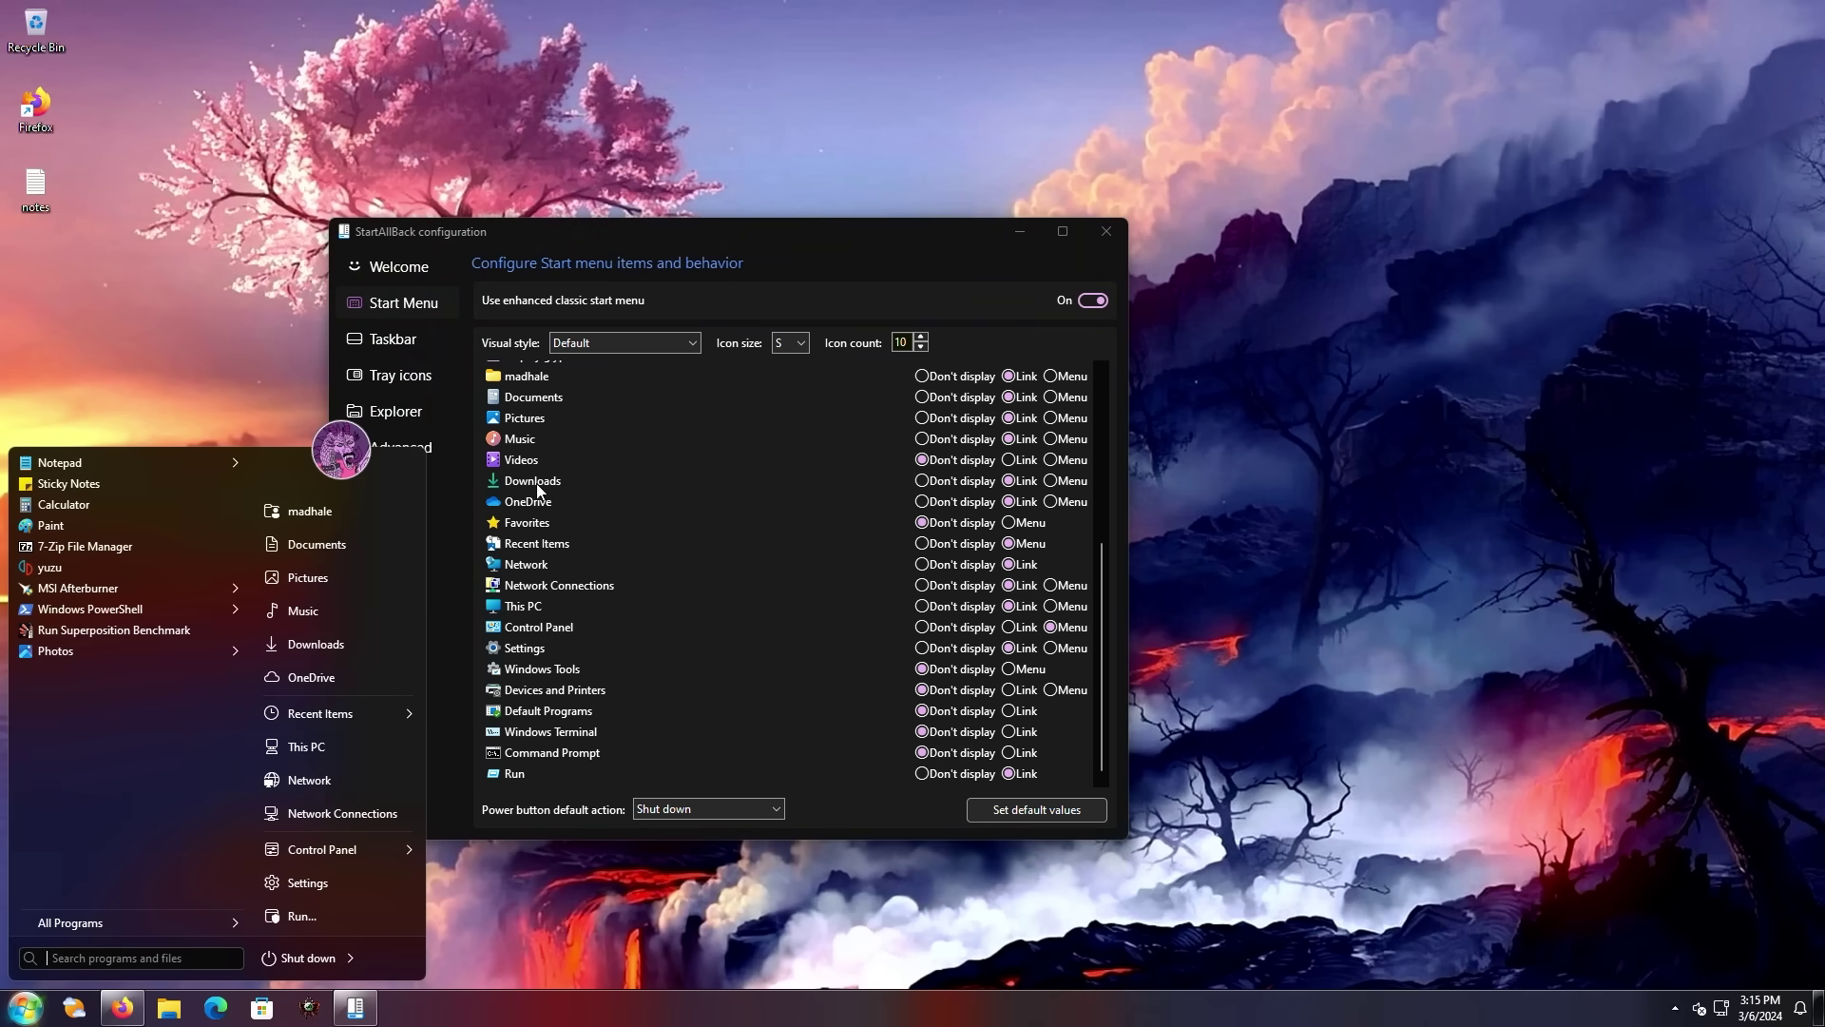
{"action": "left_click", "coordinate": [622, 348]}
{"action": "left_click", "coordinate": [596, 387]}
{"action": "left_click", "coordinate": [43, 1014]}
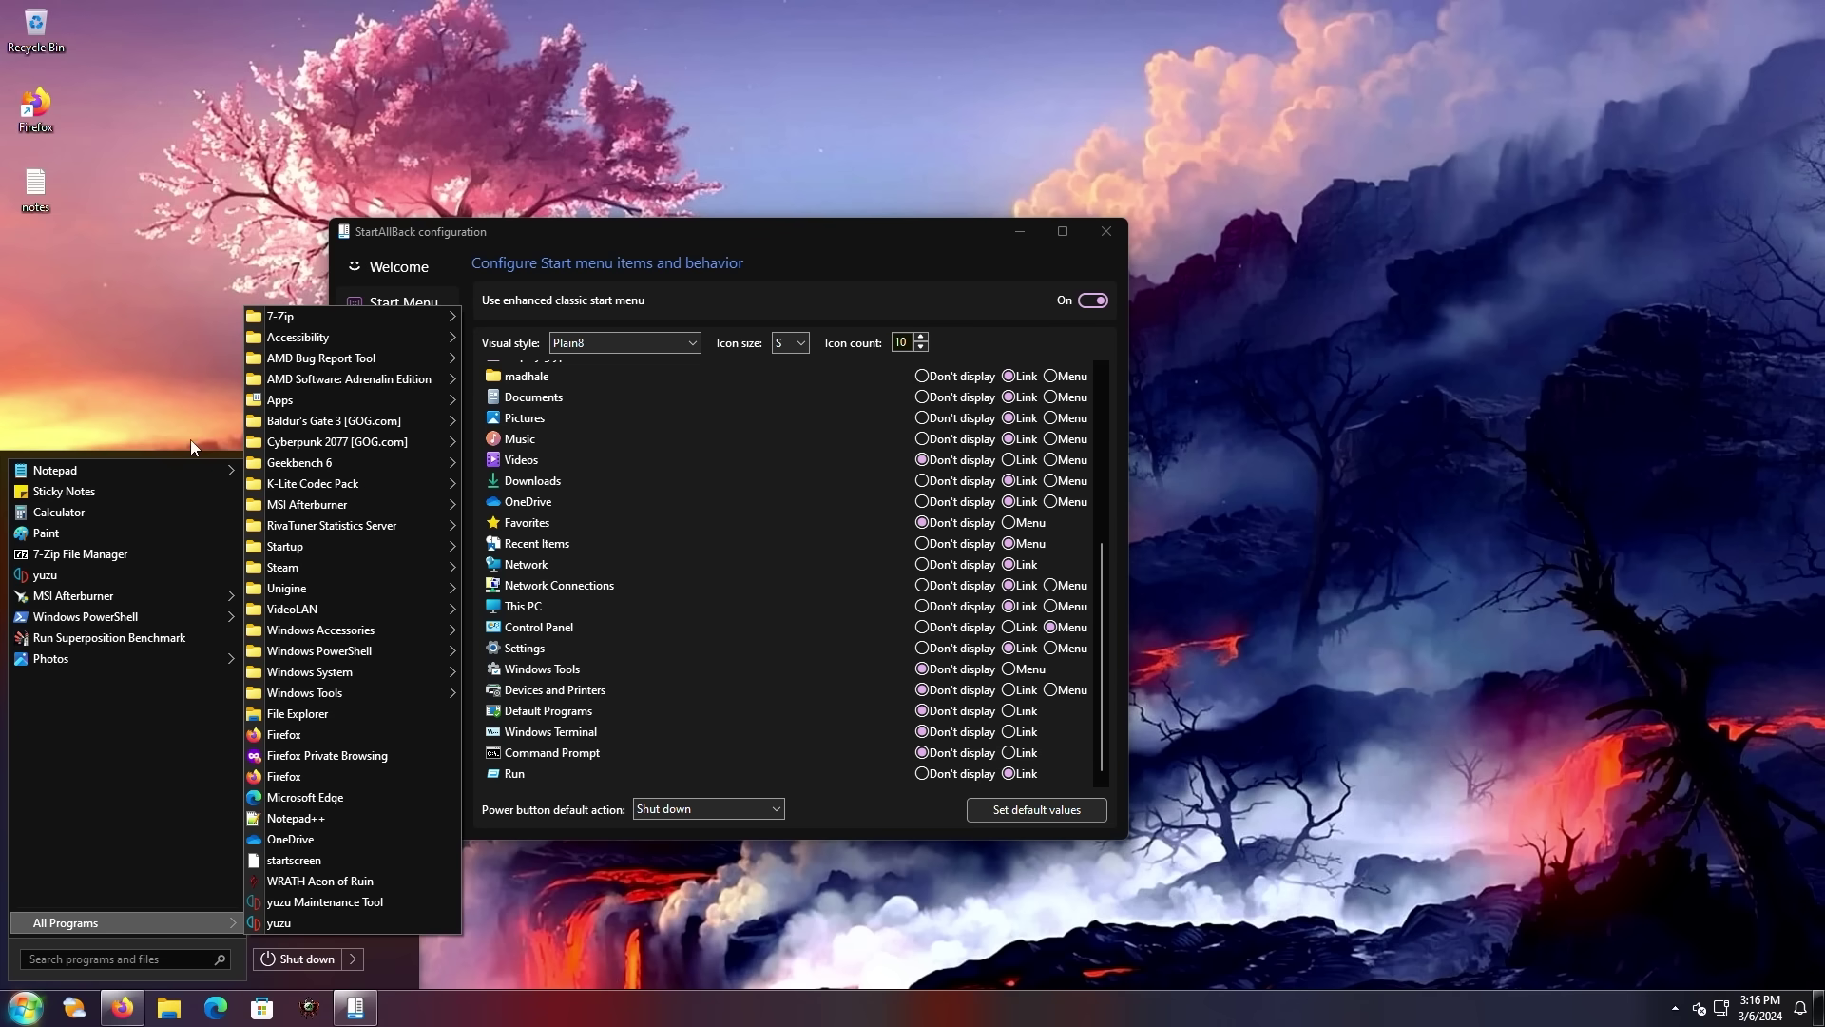
{"action": "left_click", "coordinate": [677, 253]}
{"action": "key", "text": "ctrl+Tab"}
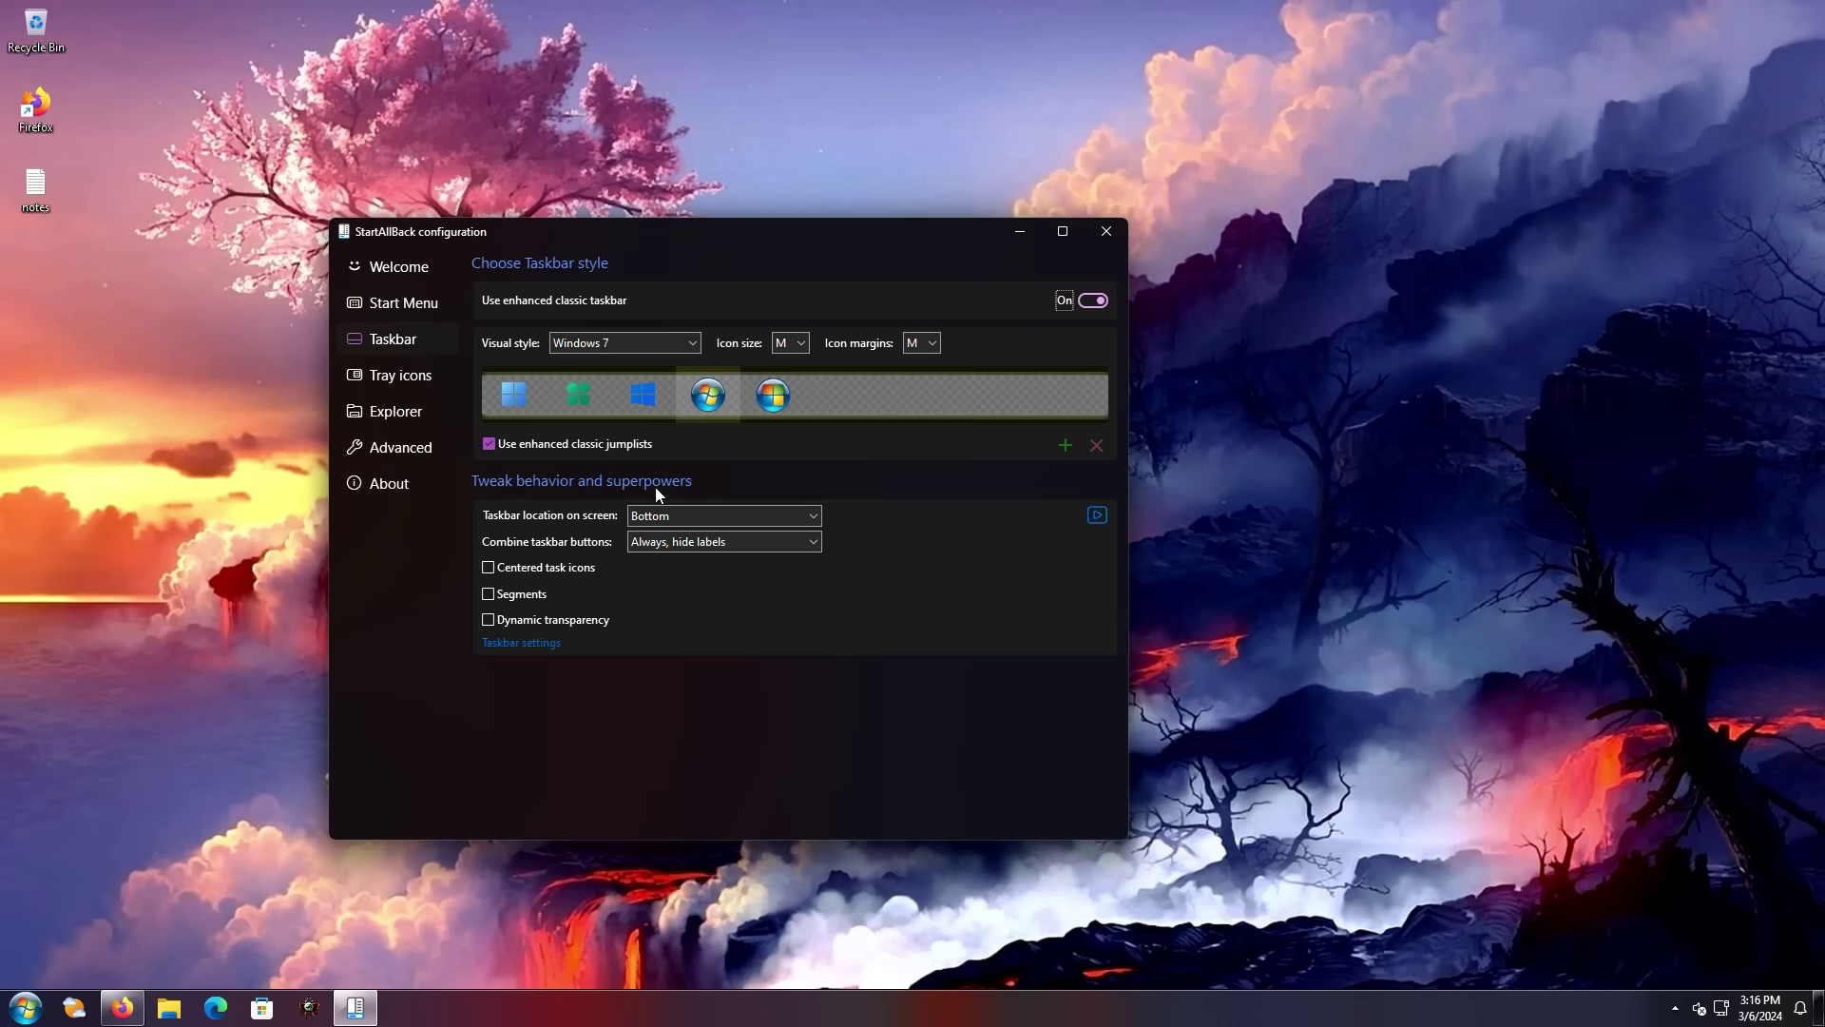
Step: Set the taskbar icon size to M and the icon margins to S
{"action": "left_click", "coordinate": [786, 343]}
{"action": "key", "text": "Down"}
{"action": "key", "text": "Down"}
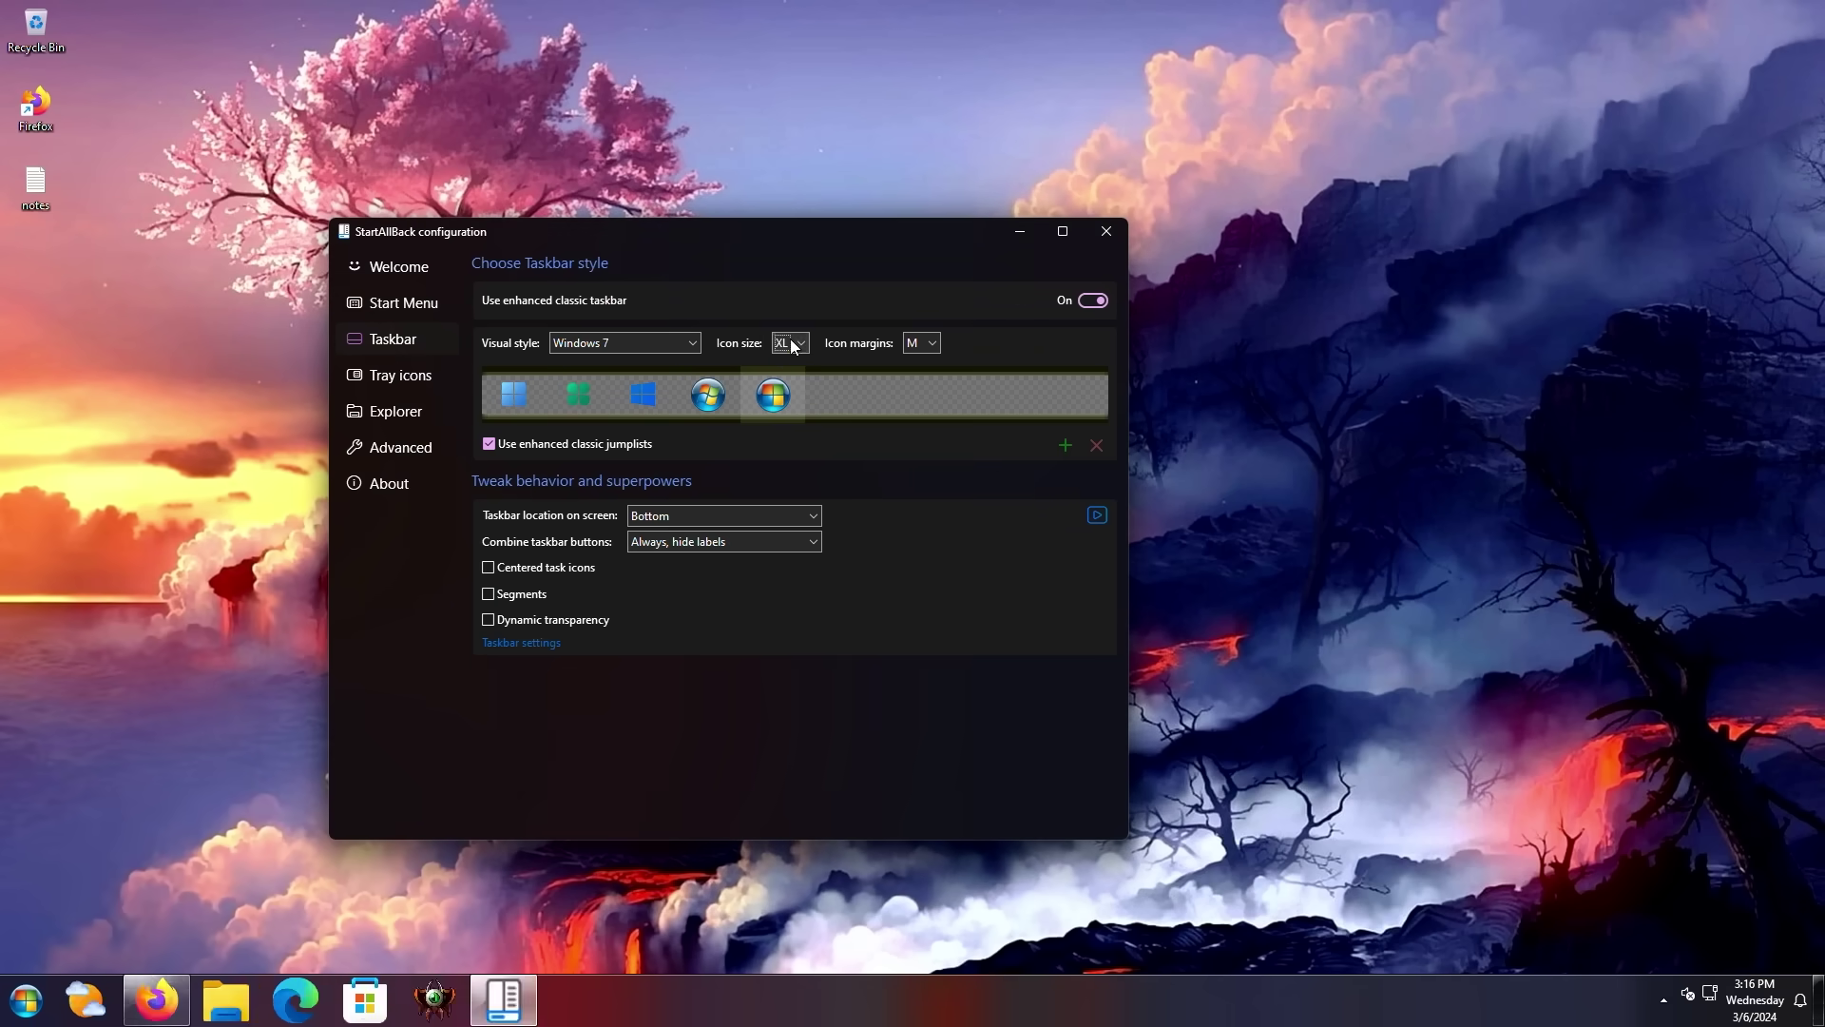
{"action": "key", "text": "Down"}
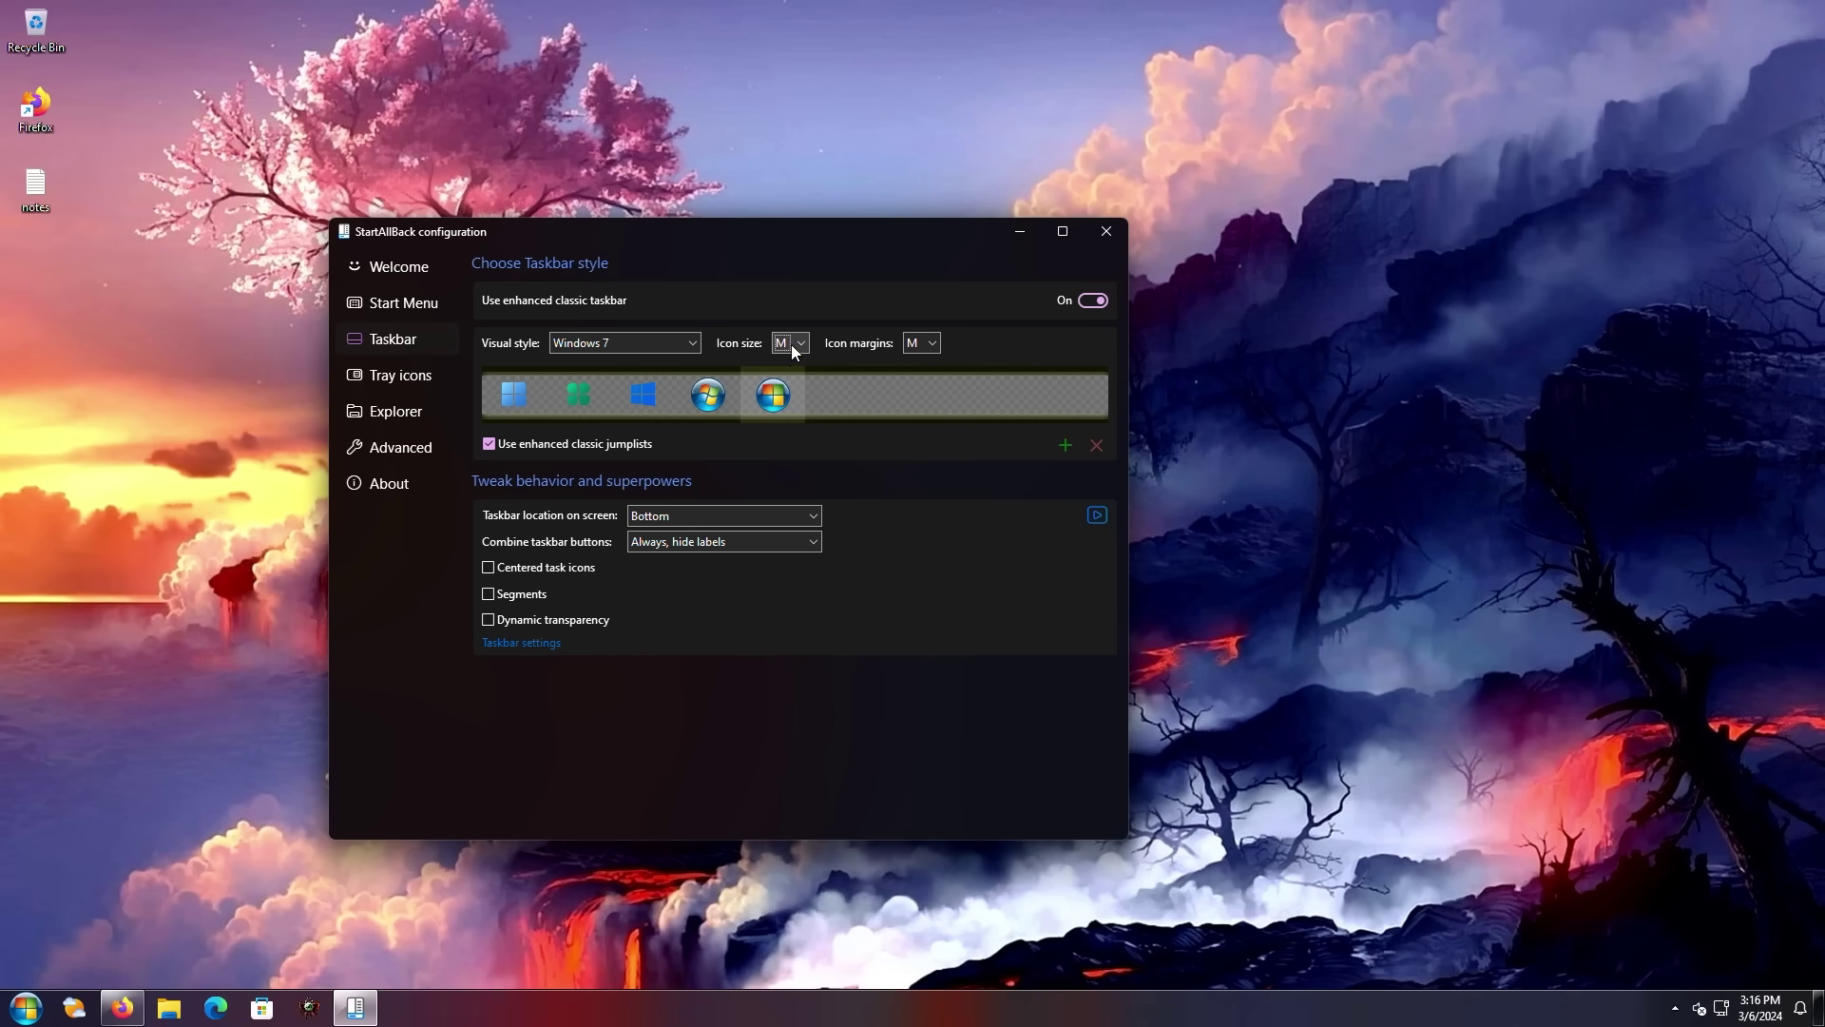
{"action": "left_click", "coordinate": [785, 365]}
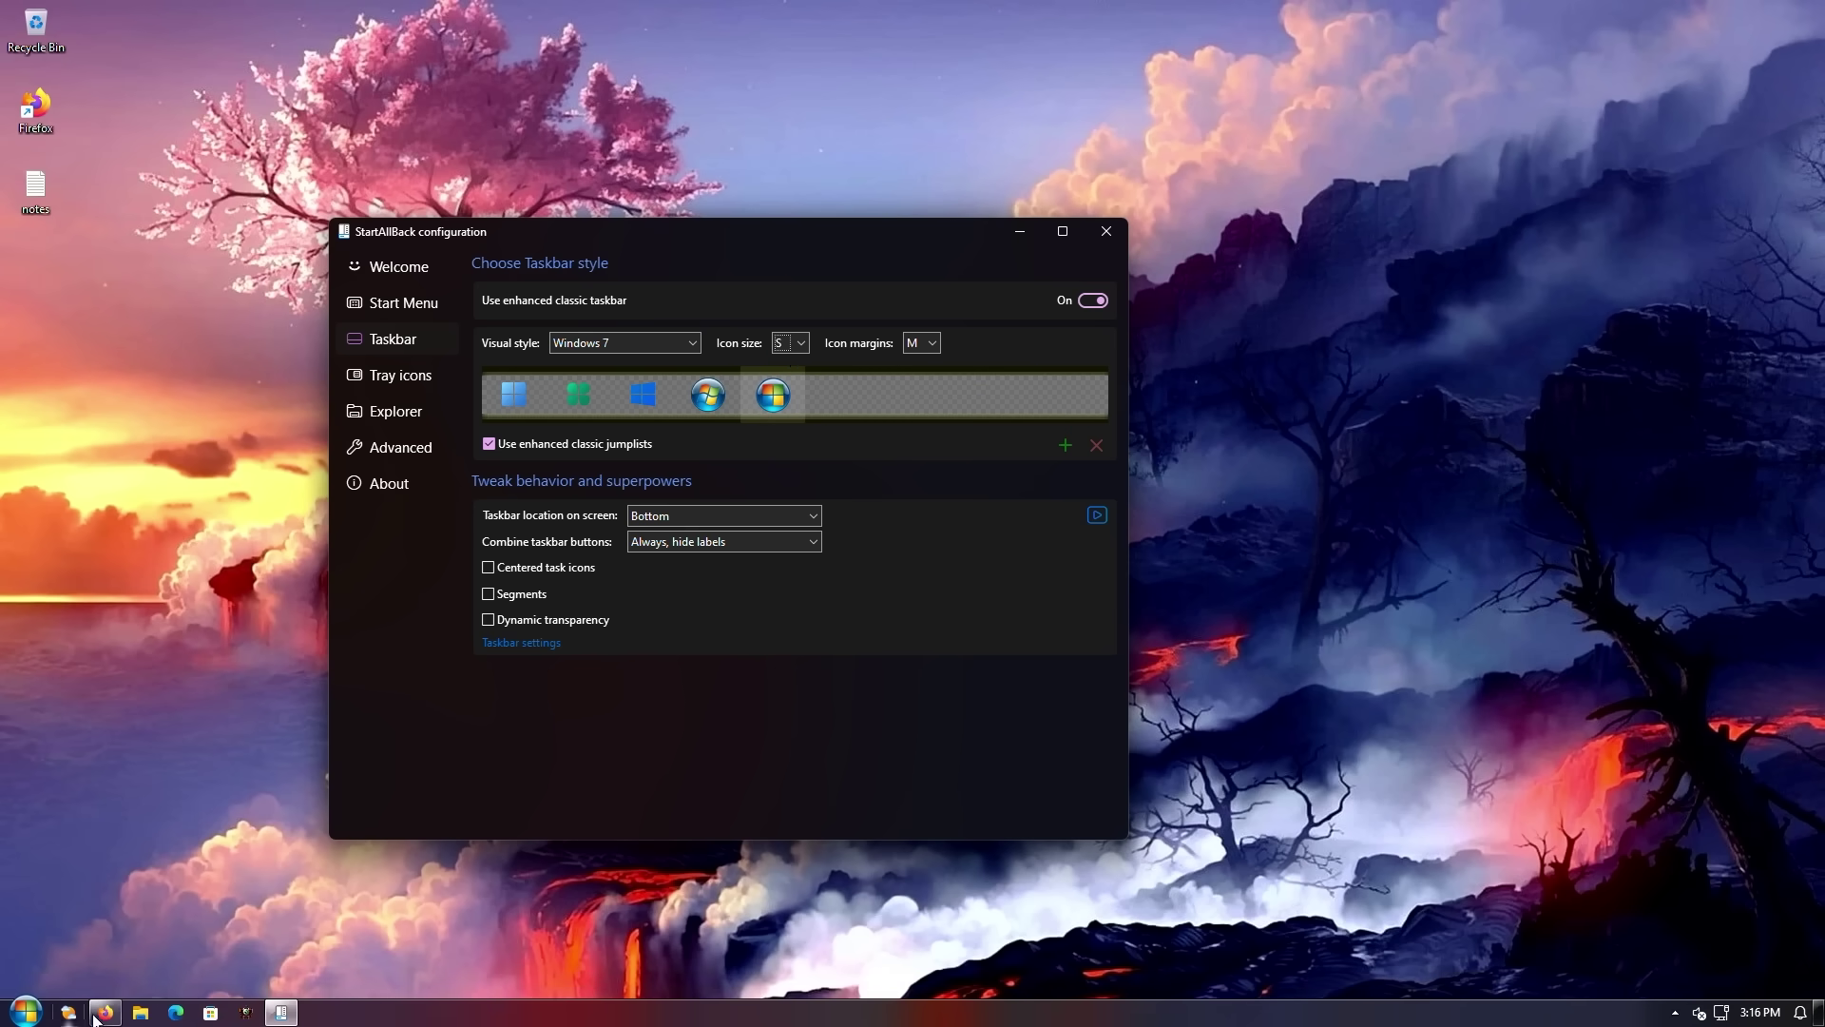
{"action": "left_click", "coordinate": [924, 344]}
{"action": "left_click", "coordinate": [918, 377]}
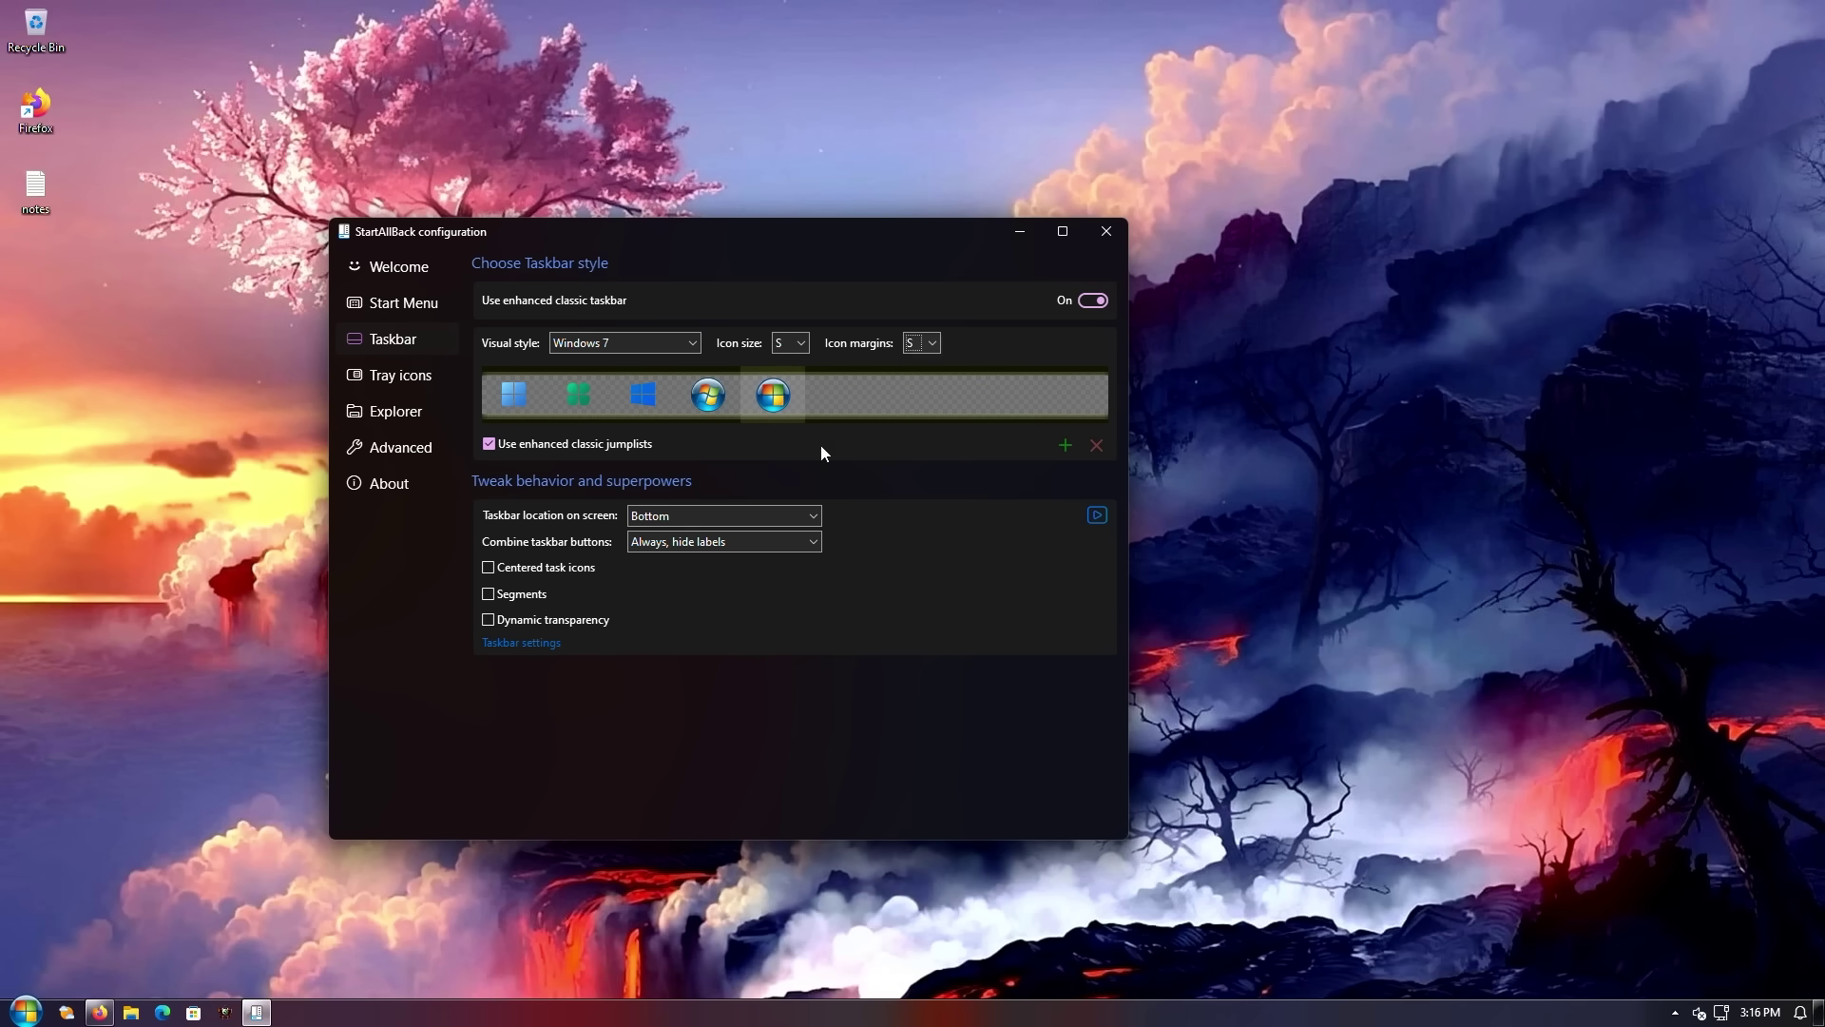
Step: Briefly try XL margins before returning to S, then add the winblackstart orb and select Windows 7
{"action": "left_click", "coordinate": [935, 337]}
{"action": "left_click", "coordinate": [920, 424]}
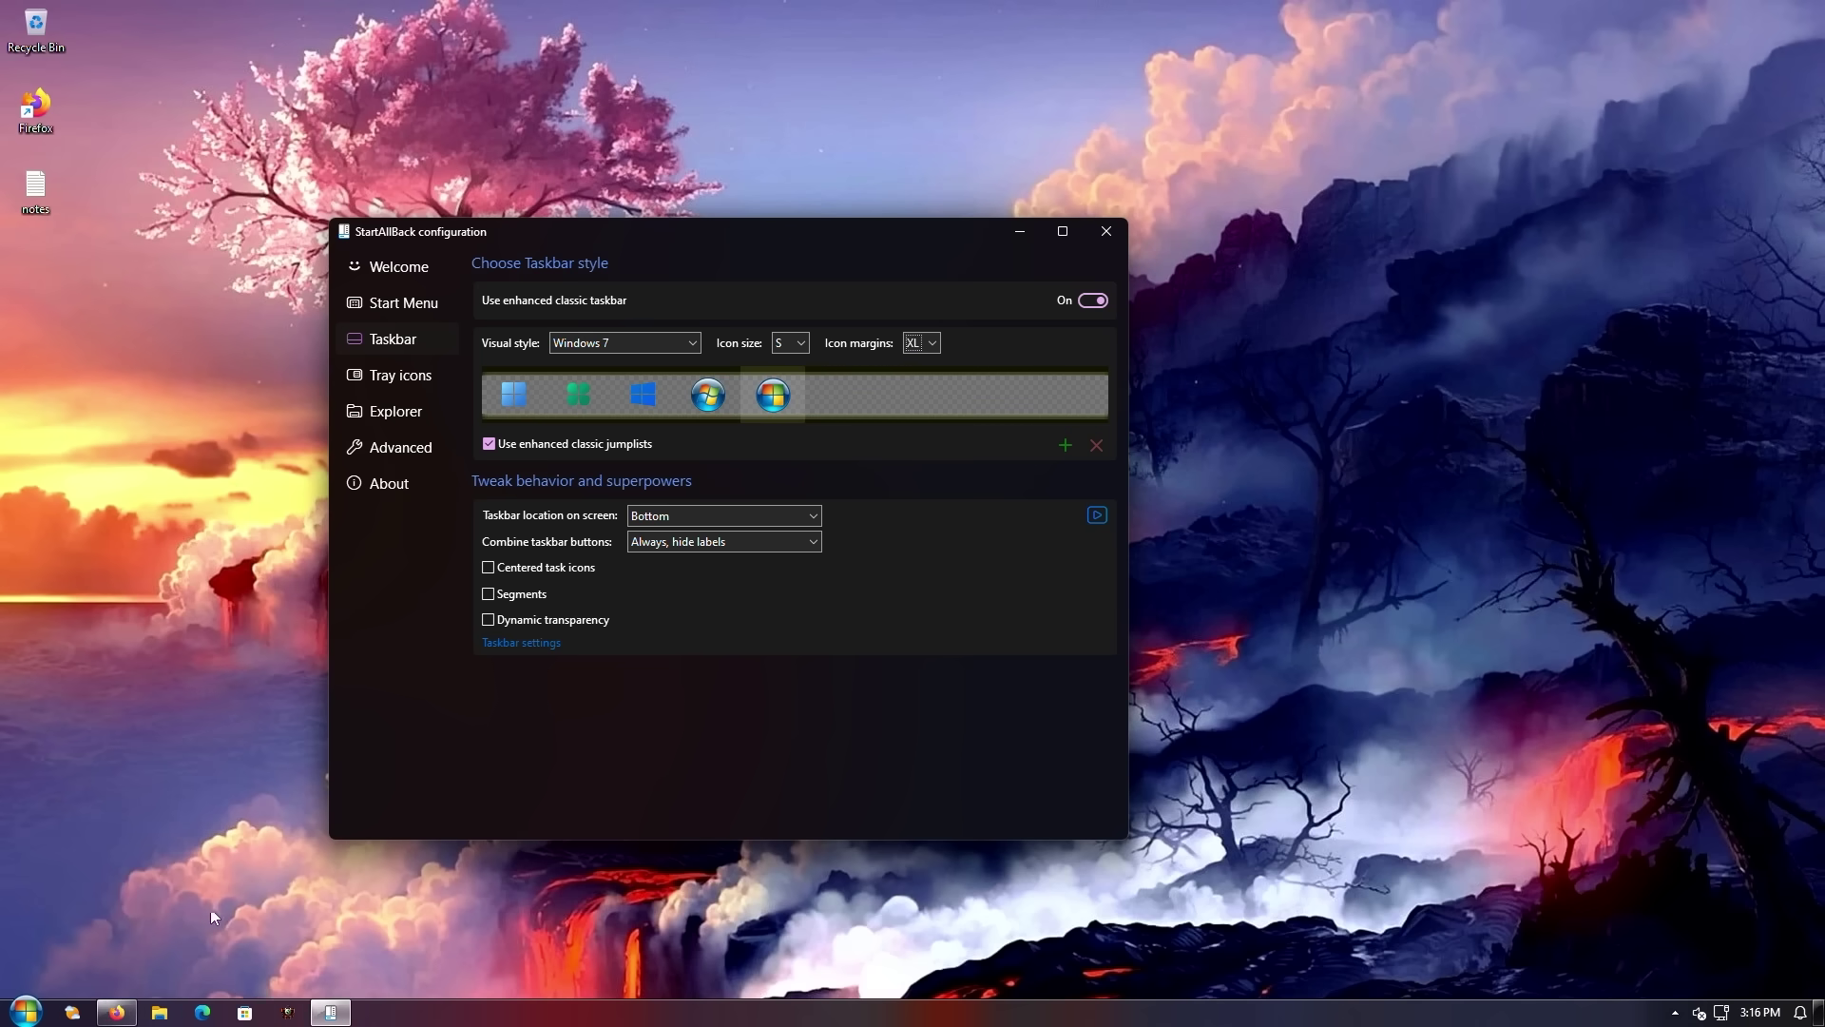
{"action": "left_click", "coordinate": [922, 346]}
{"action": "left_click", "coordinate": [918, 377]}
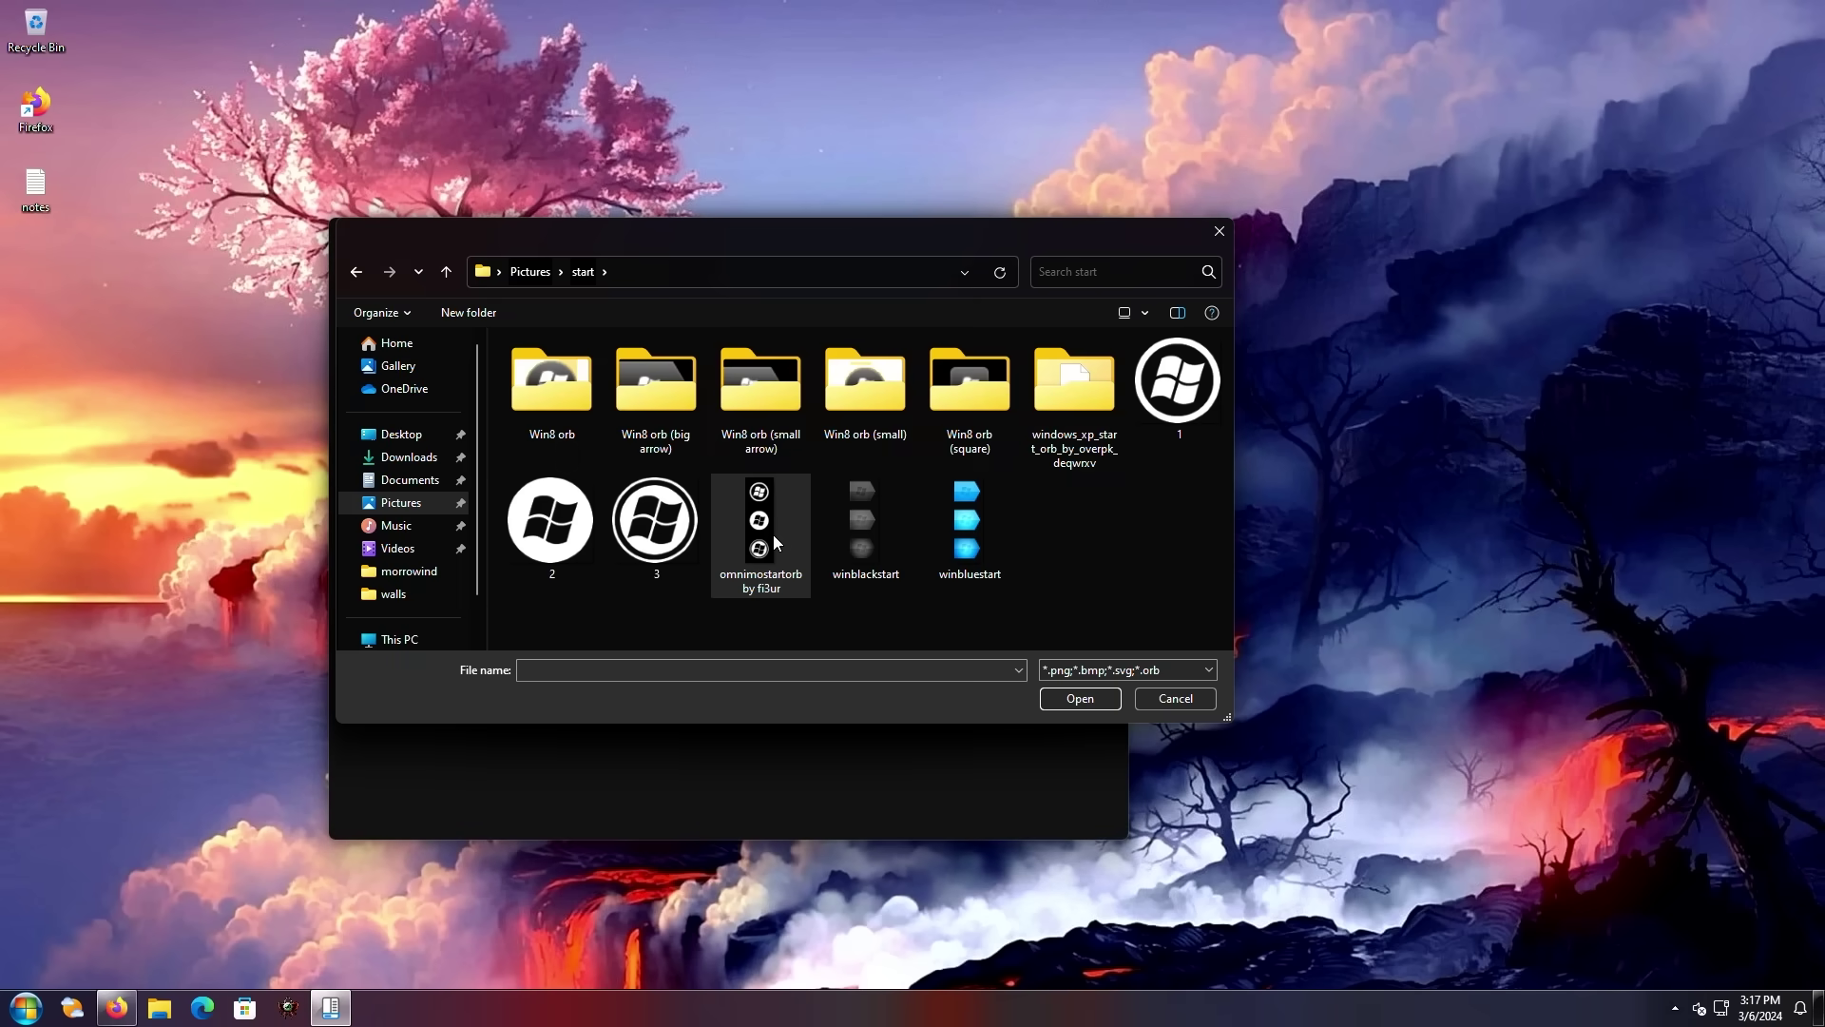
{"action": "double_click", "coordinate": [879, 533]}
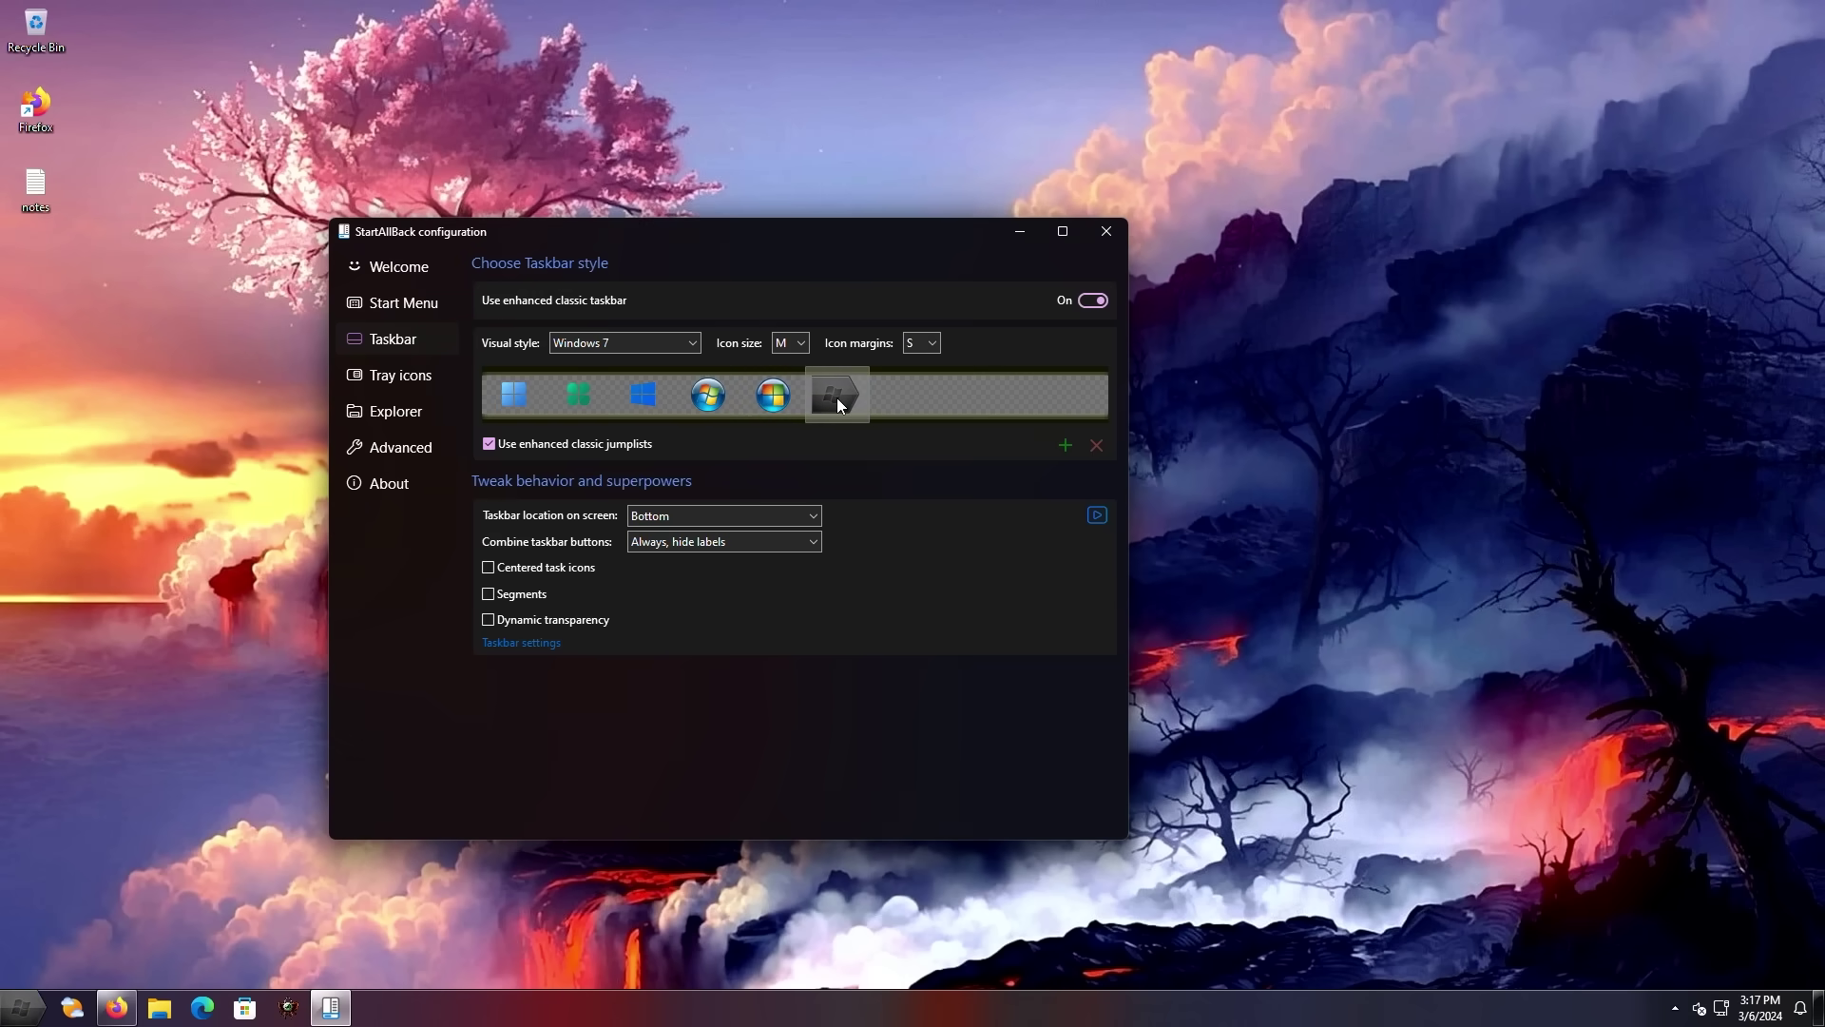
{"action": "left_click", "coordinate": [773, 395]}
Step: Add the green start7_lunabeta image from the windows_xp_start_orb folder as the Start orb
{"action": "left_click", "coordinate": [1062, 442]}
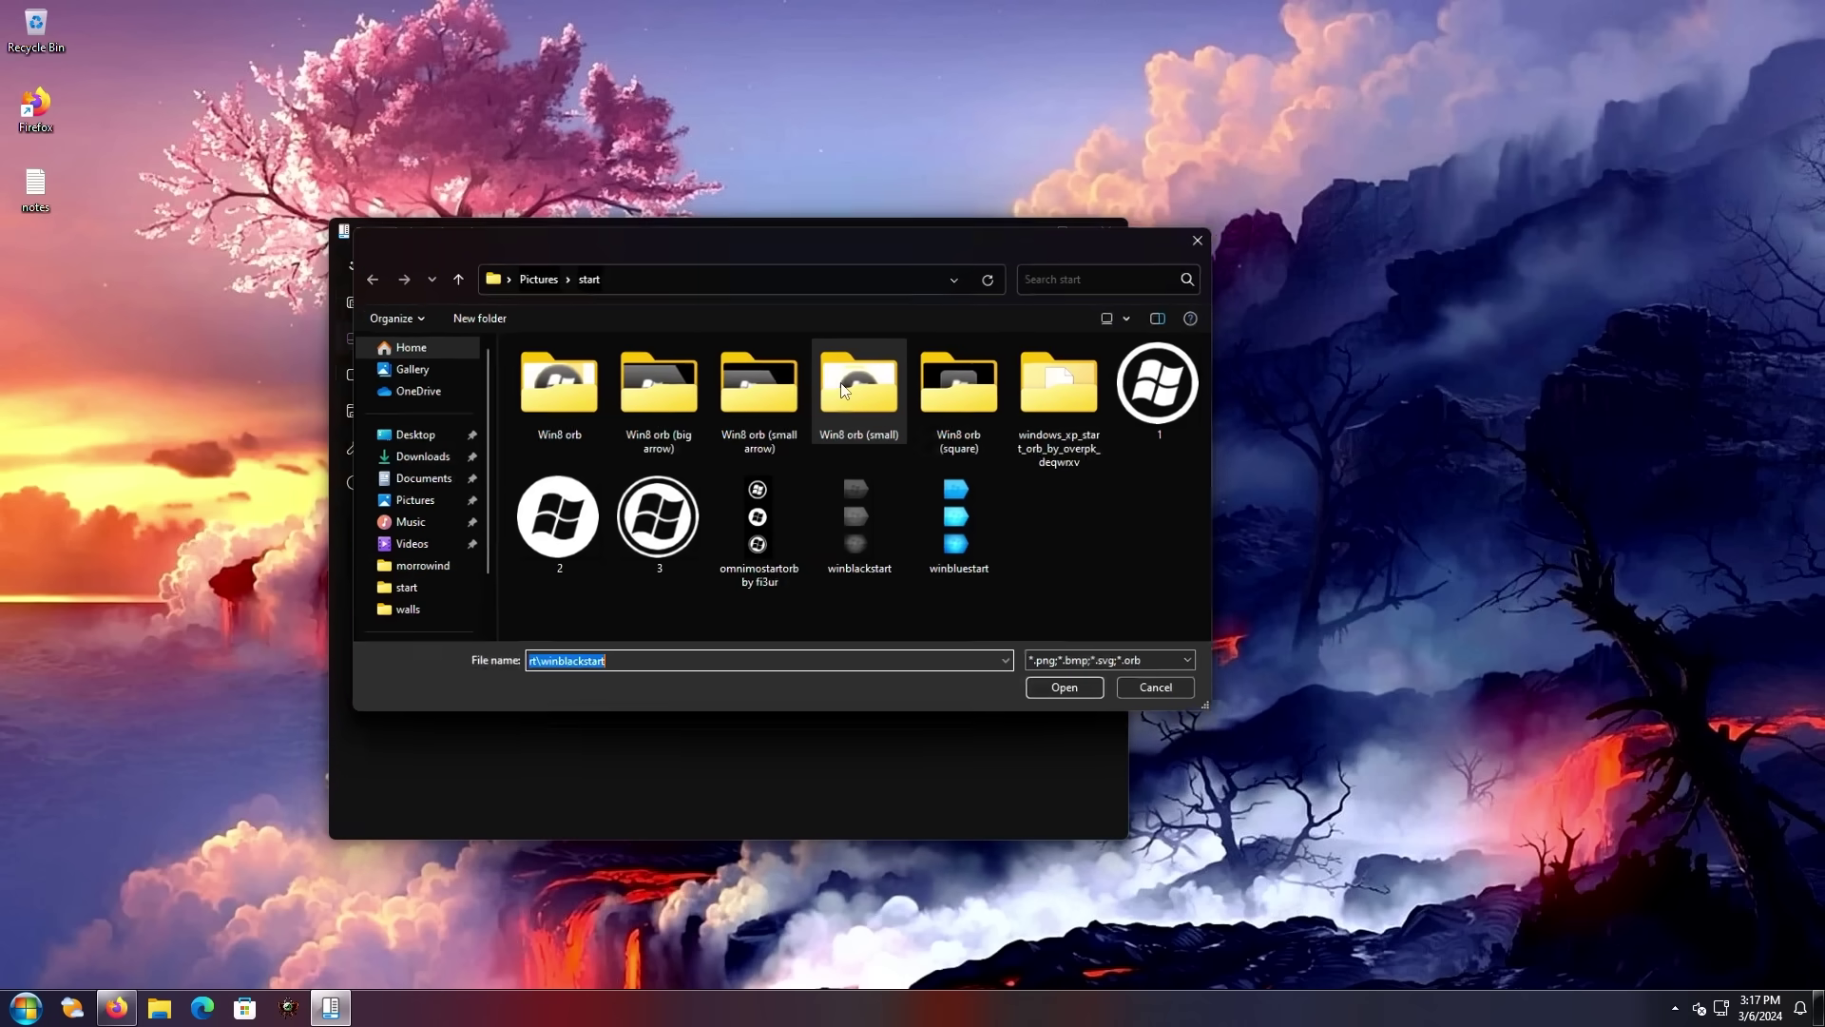
{"action": "left_click", "coordinate": [953, 546]}
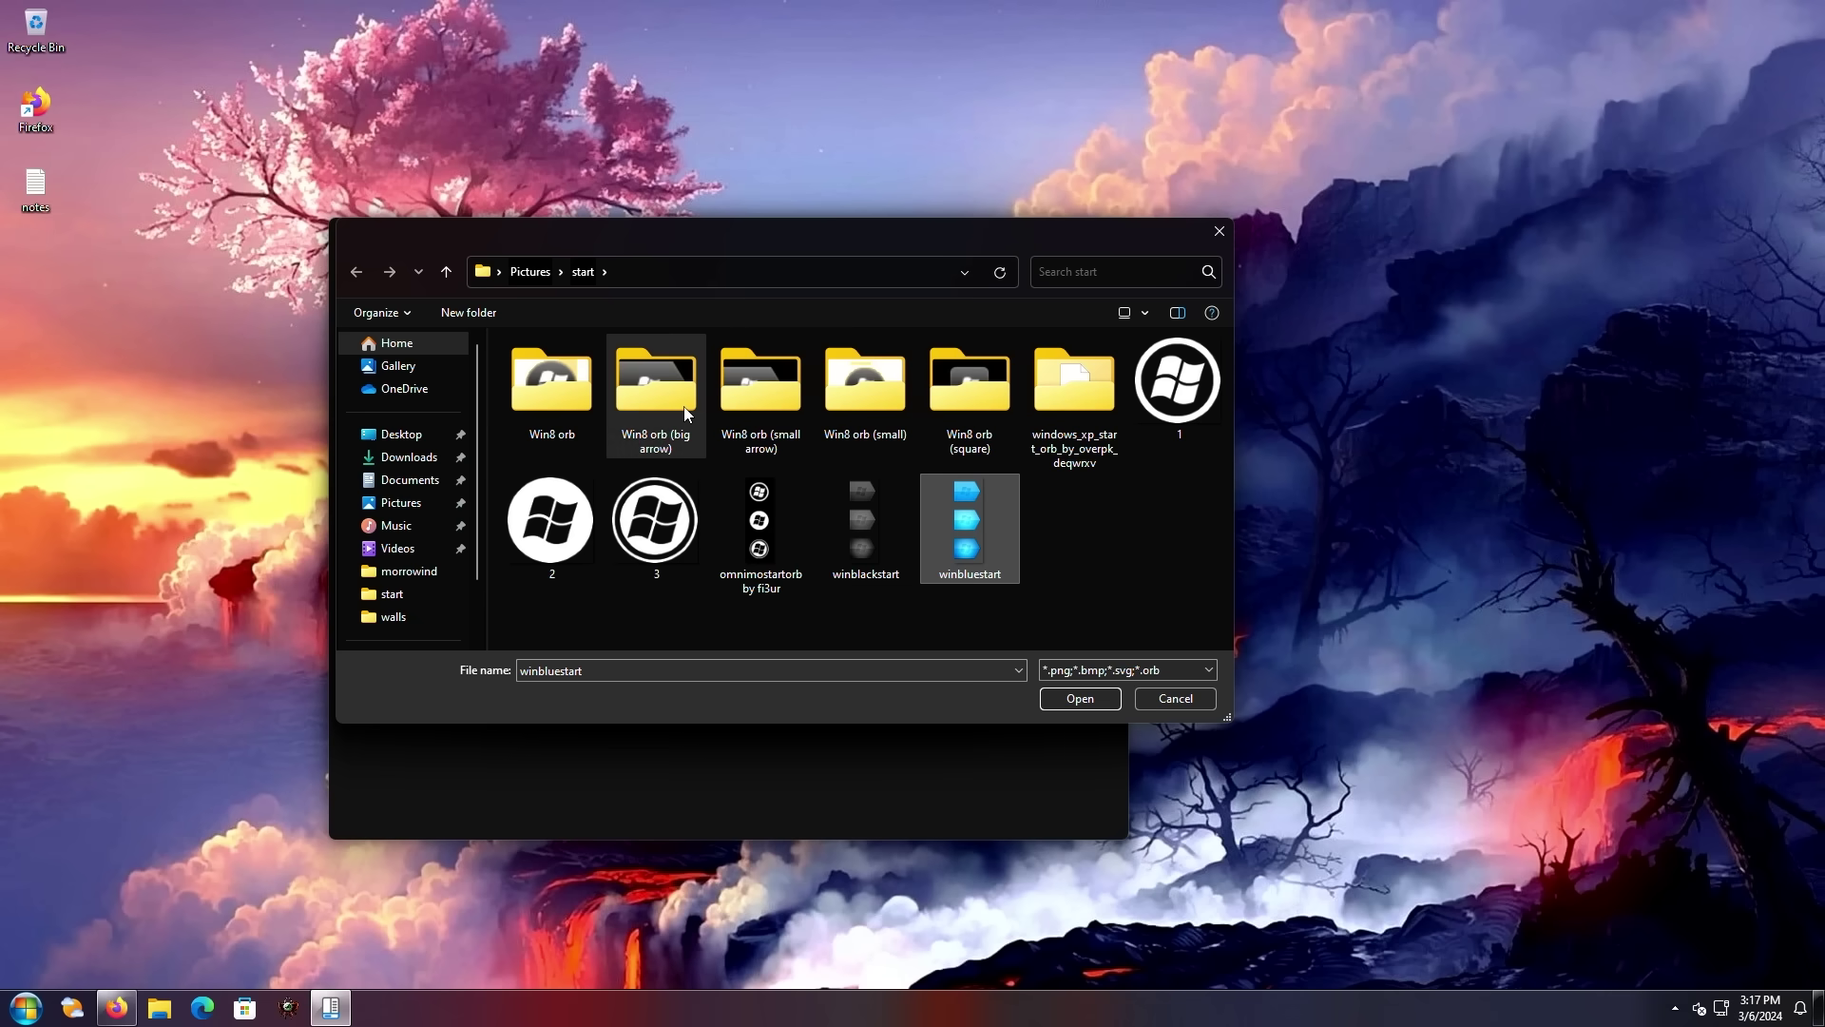
{"action": "double_click", "coordinate": [1076, 414]}
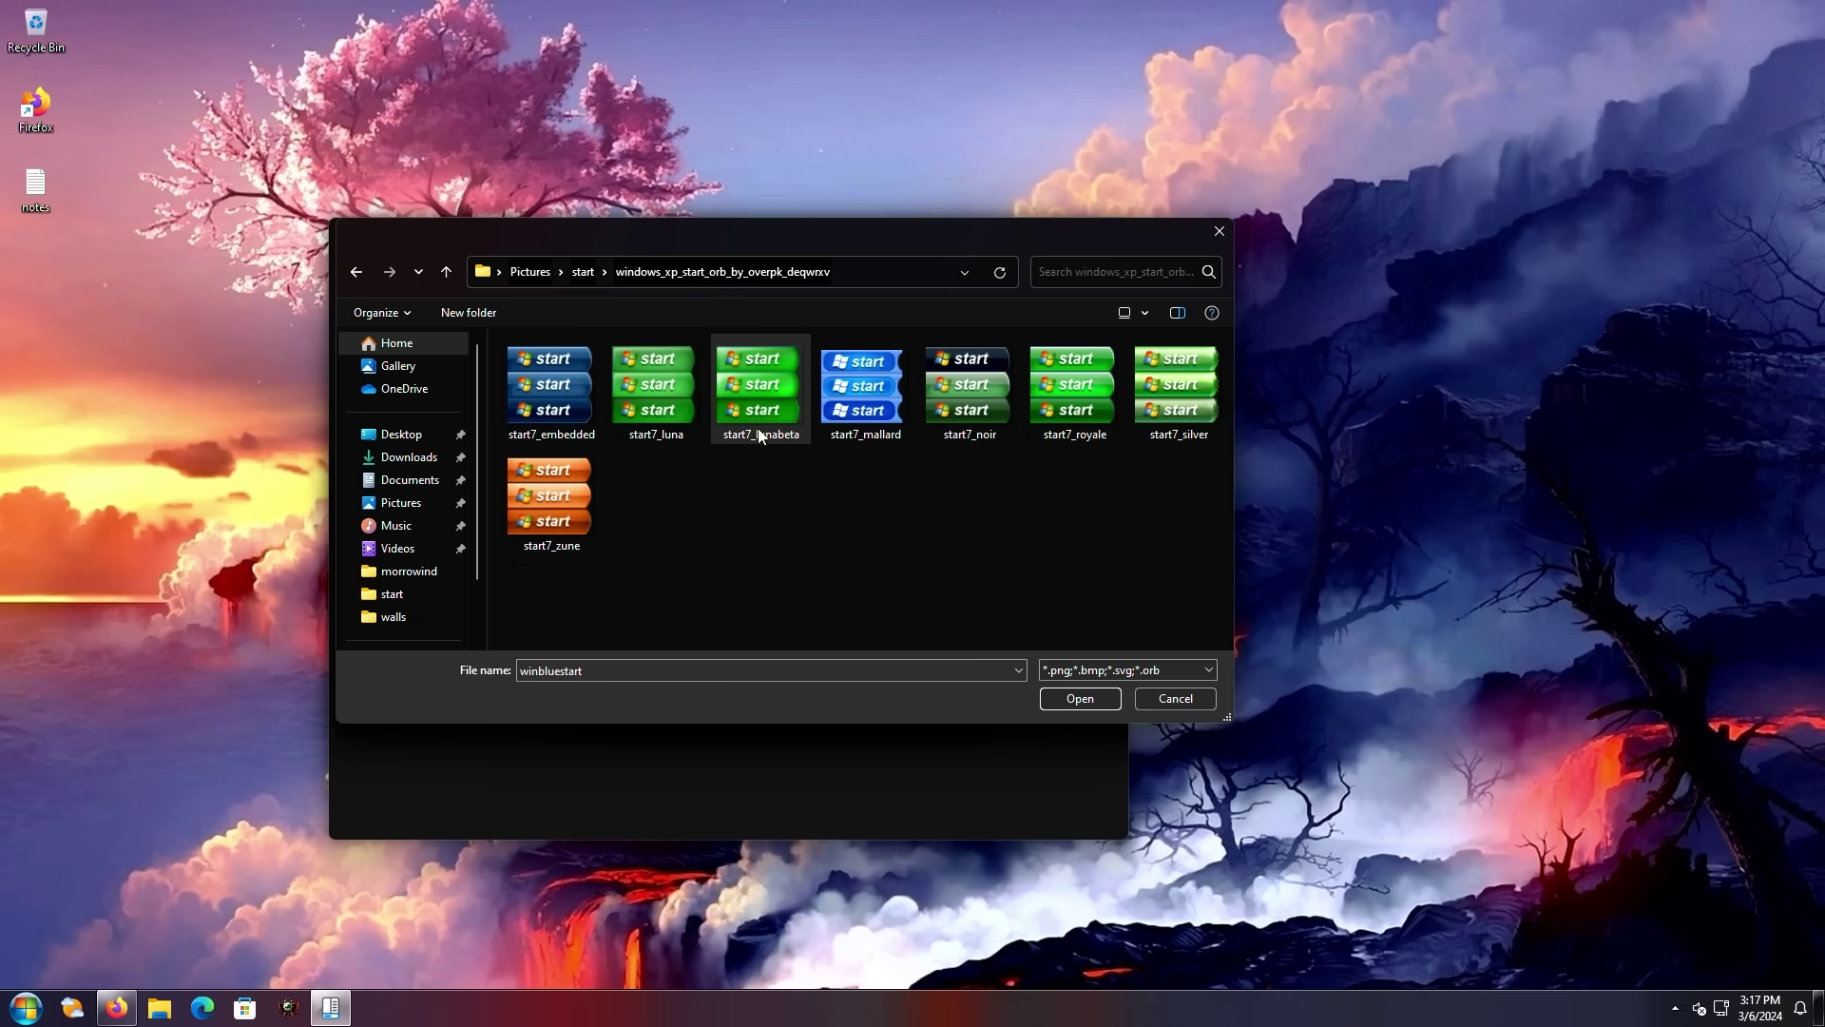
{"action": "double_click", "coordinate": [761, 436]}
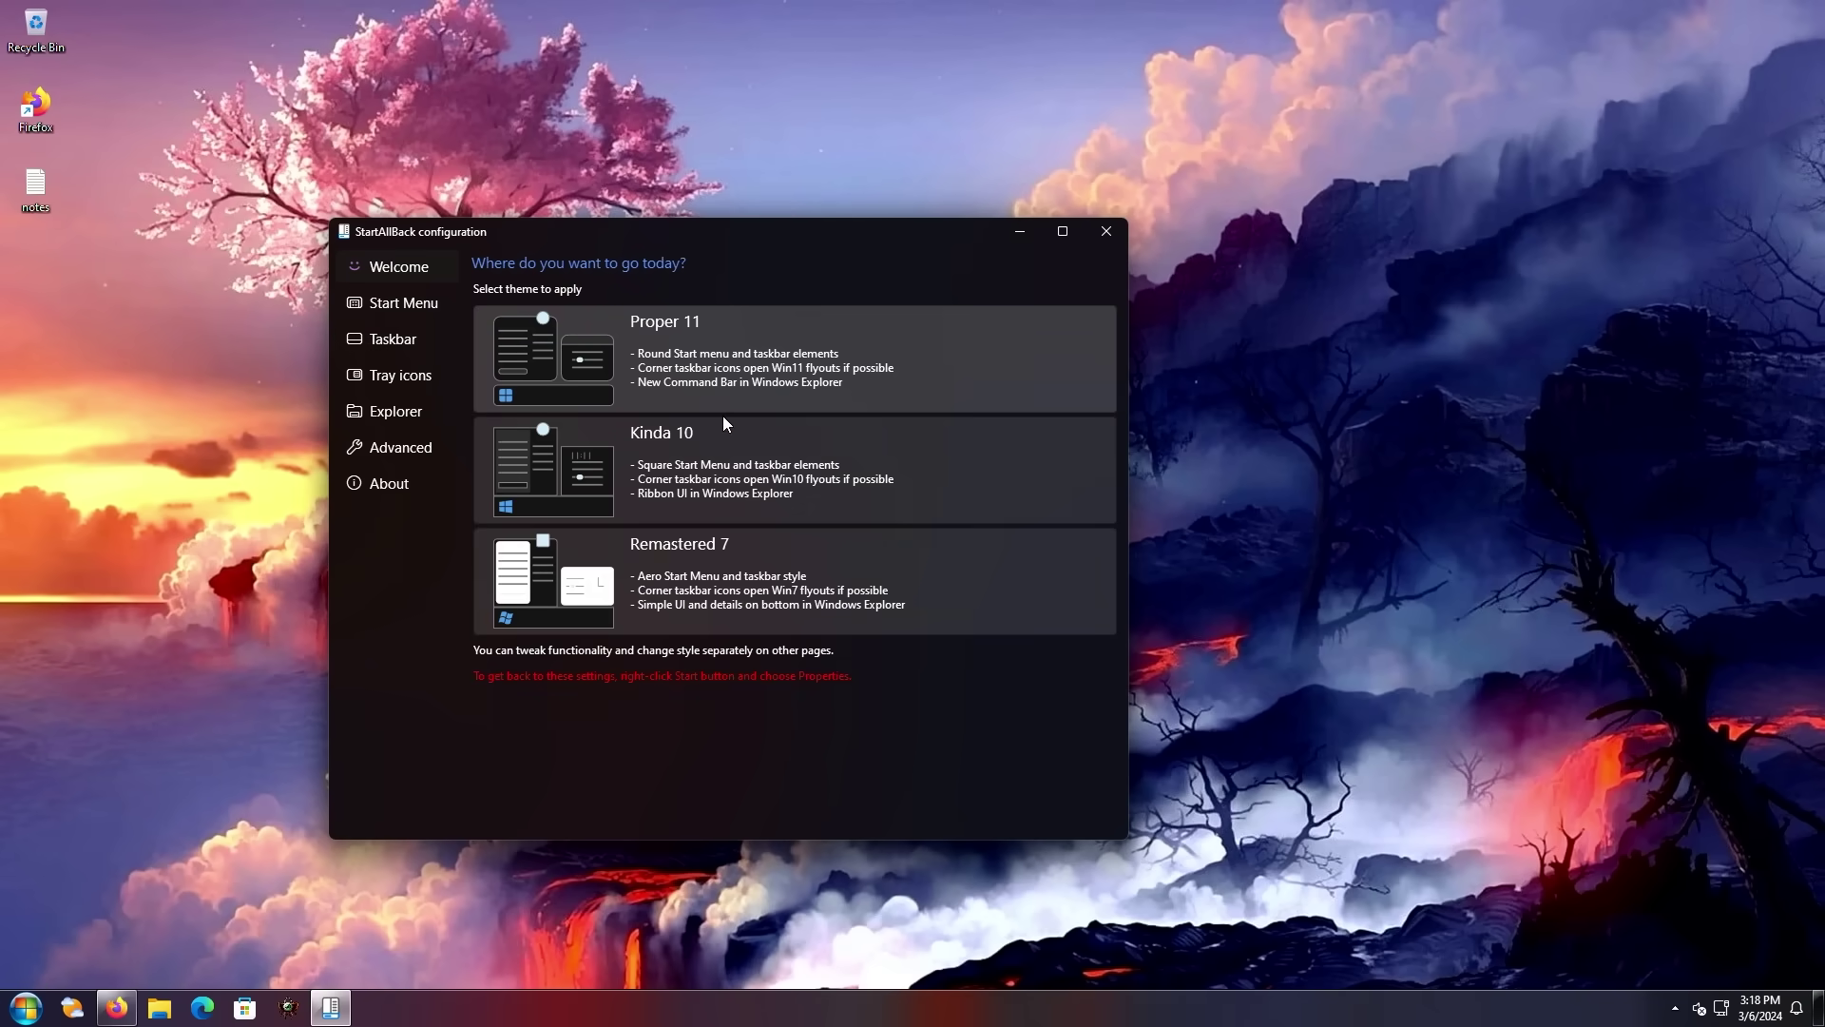
Step: Browse the Taskbar, Tray icons and Explorer pages and check the classic clock flyout
{"action": "left_click", "coordinate": [390, 343]}
{"action": "left_click", "coordinate": [397, 379]}
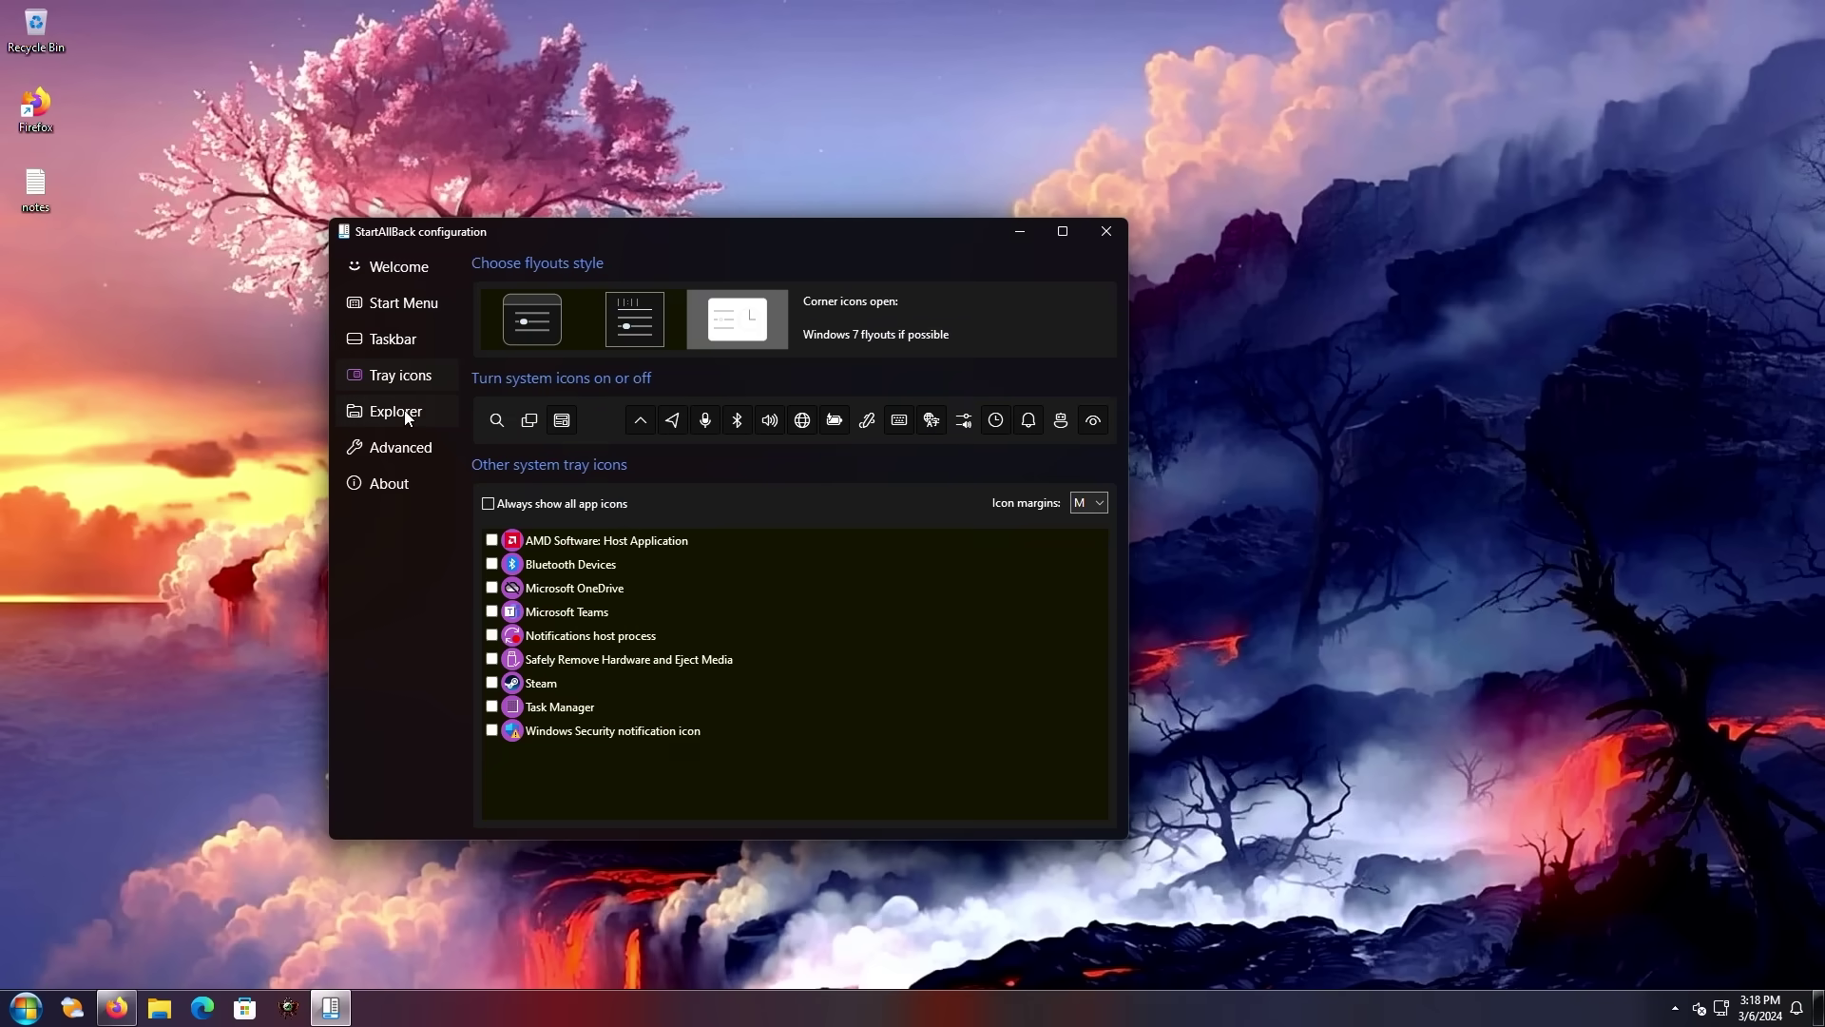
{"action": "left_click", "coordinate": [405, 415]}
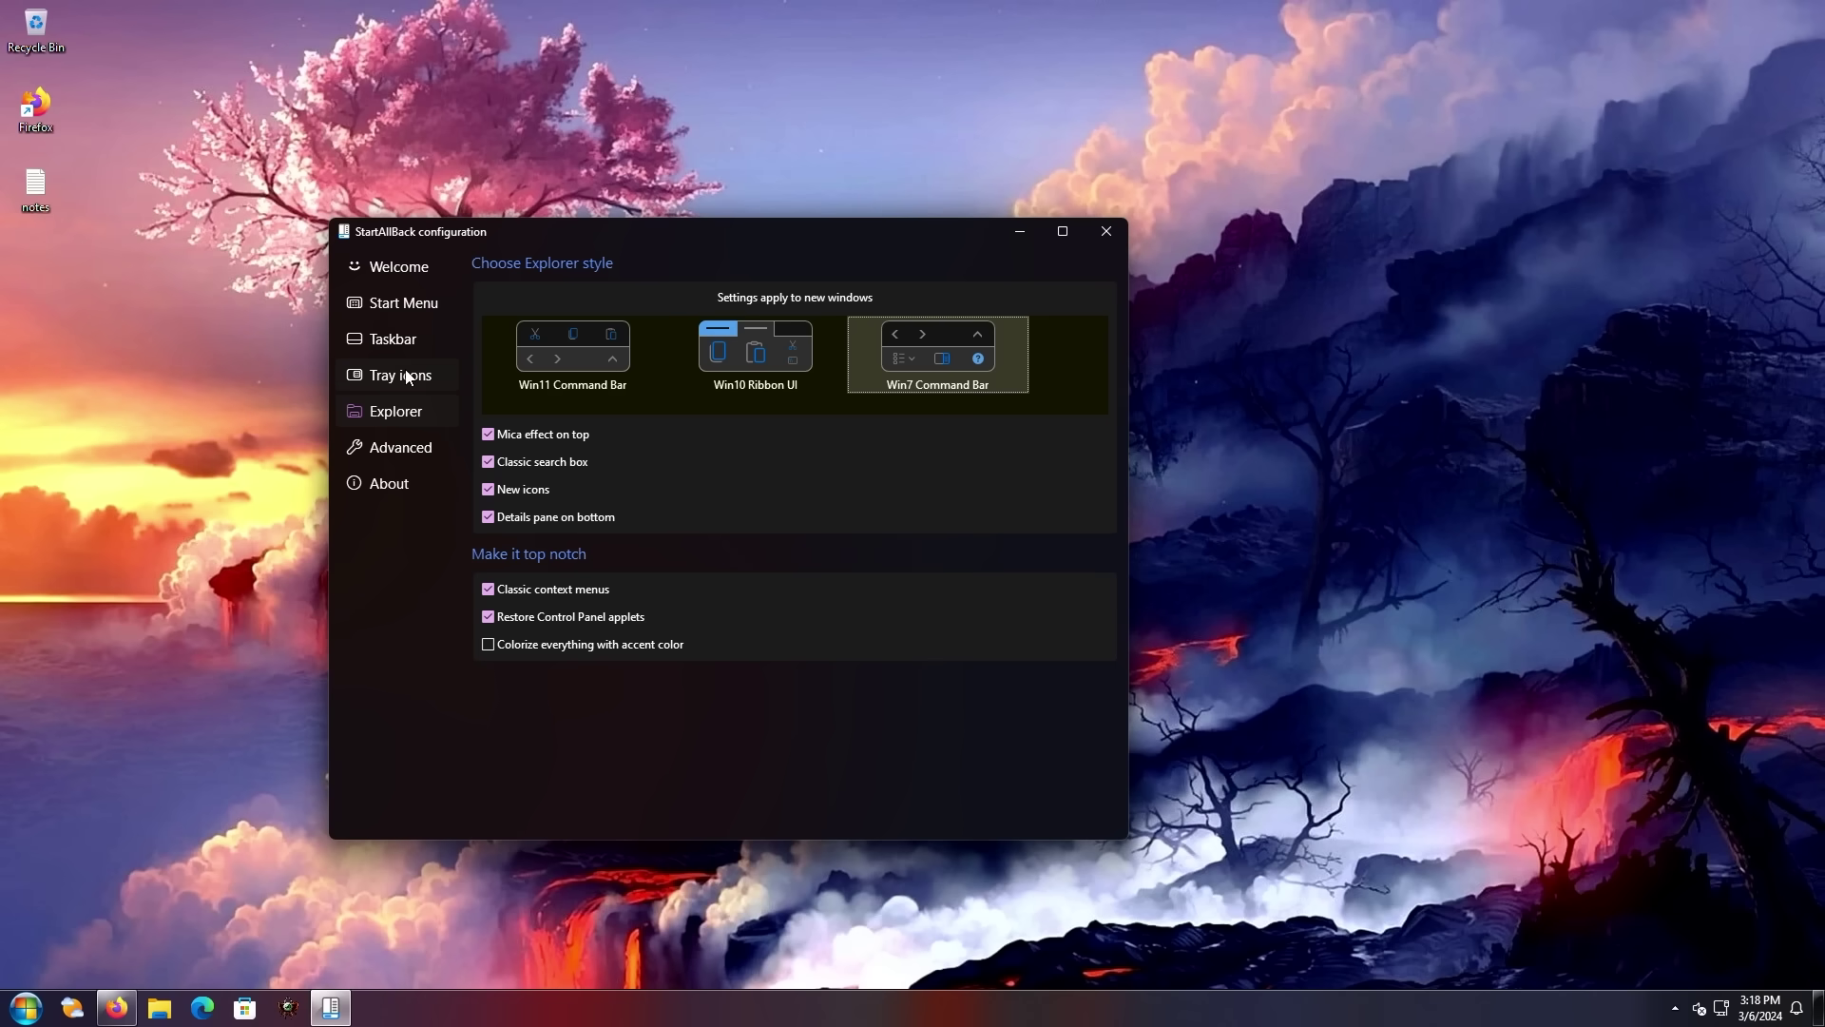
{"action": "left_click", "coordinate": [407, 377]}
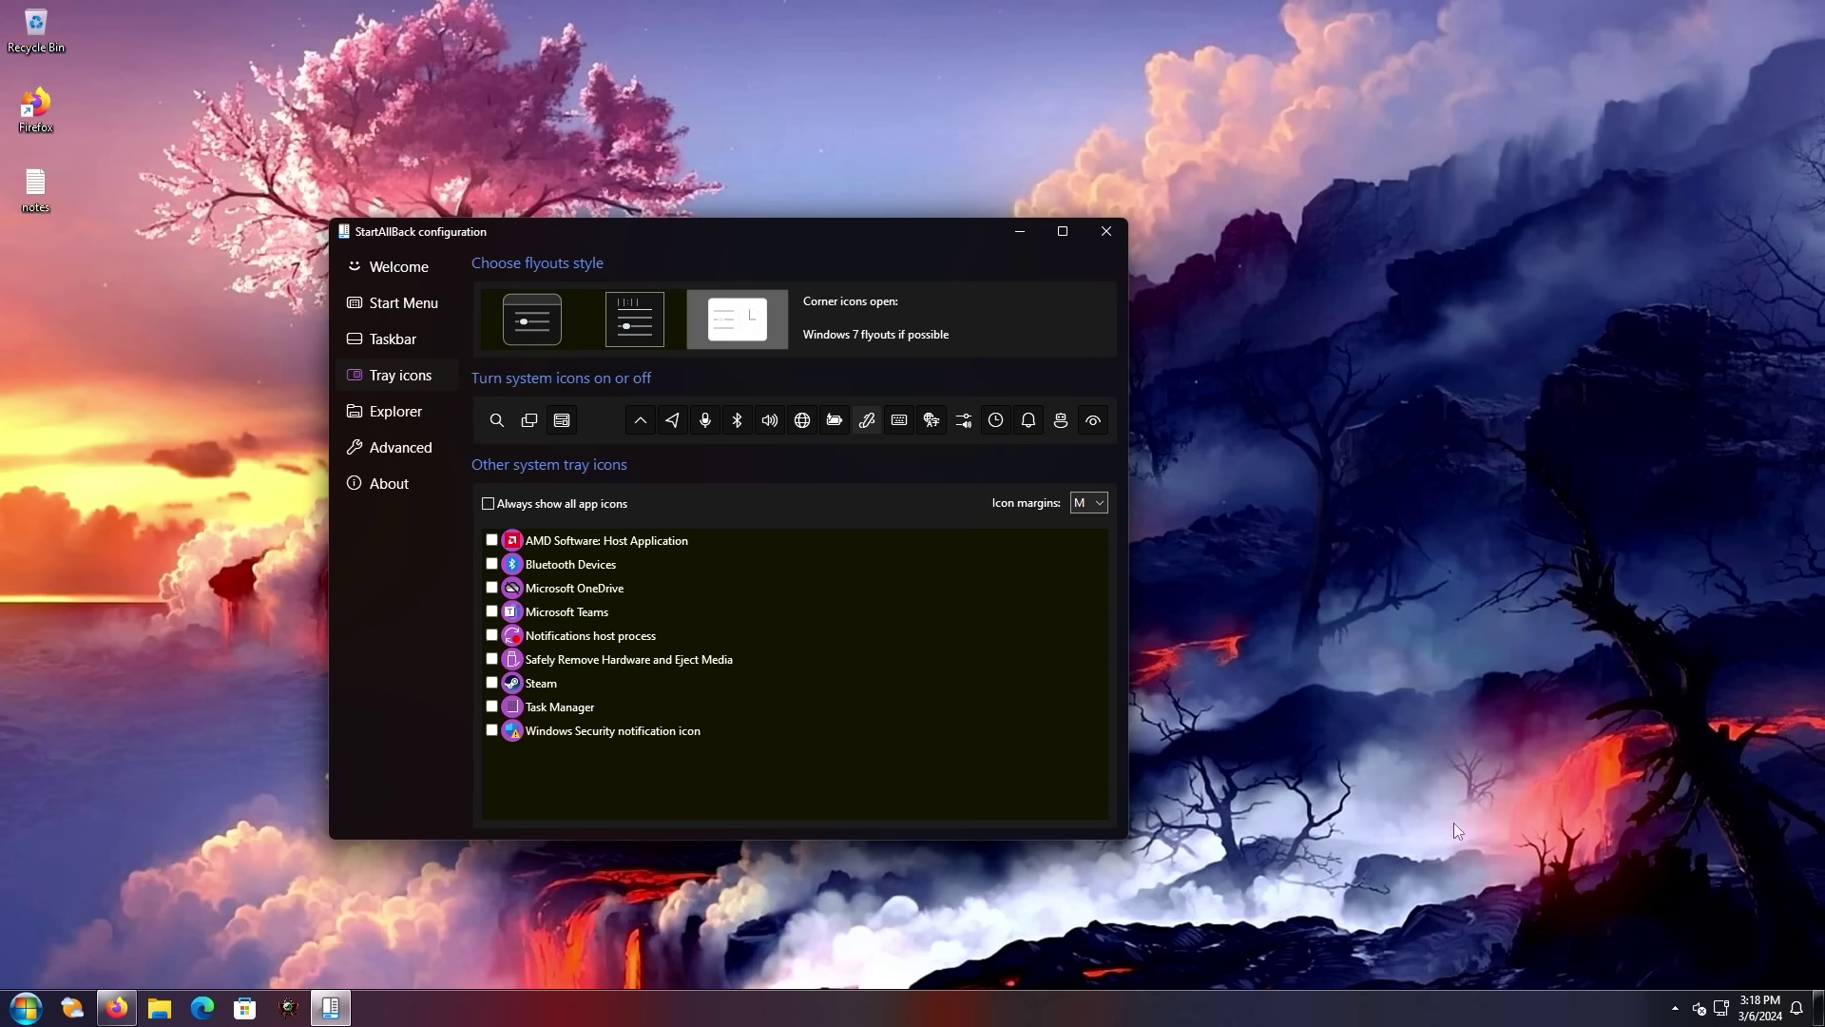
{"action": "left_click", "coordinate": [1731, 999]}
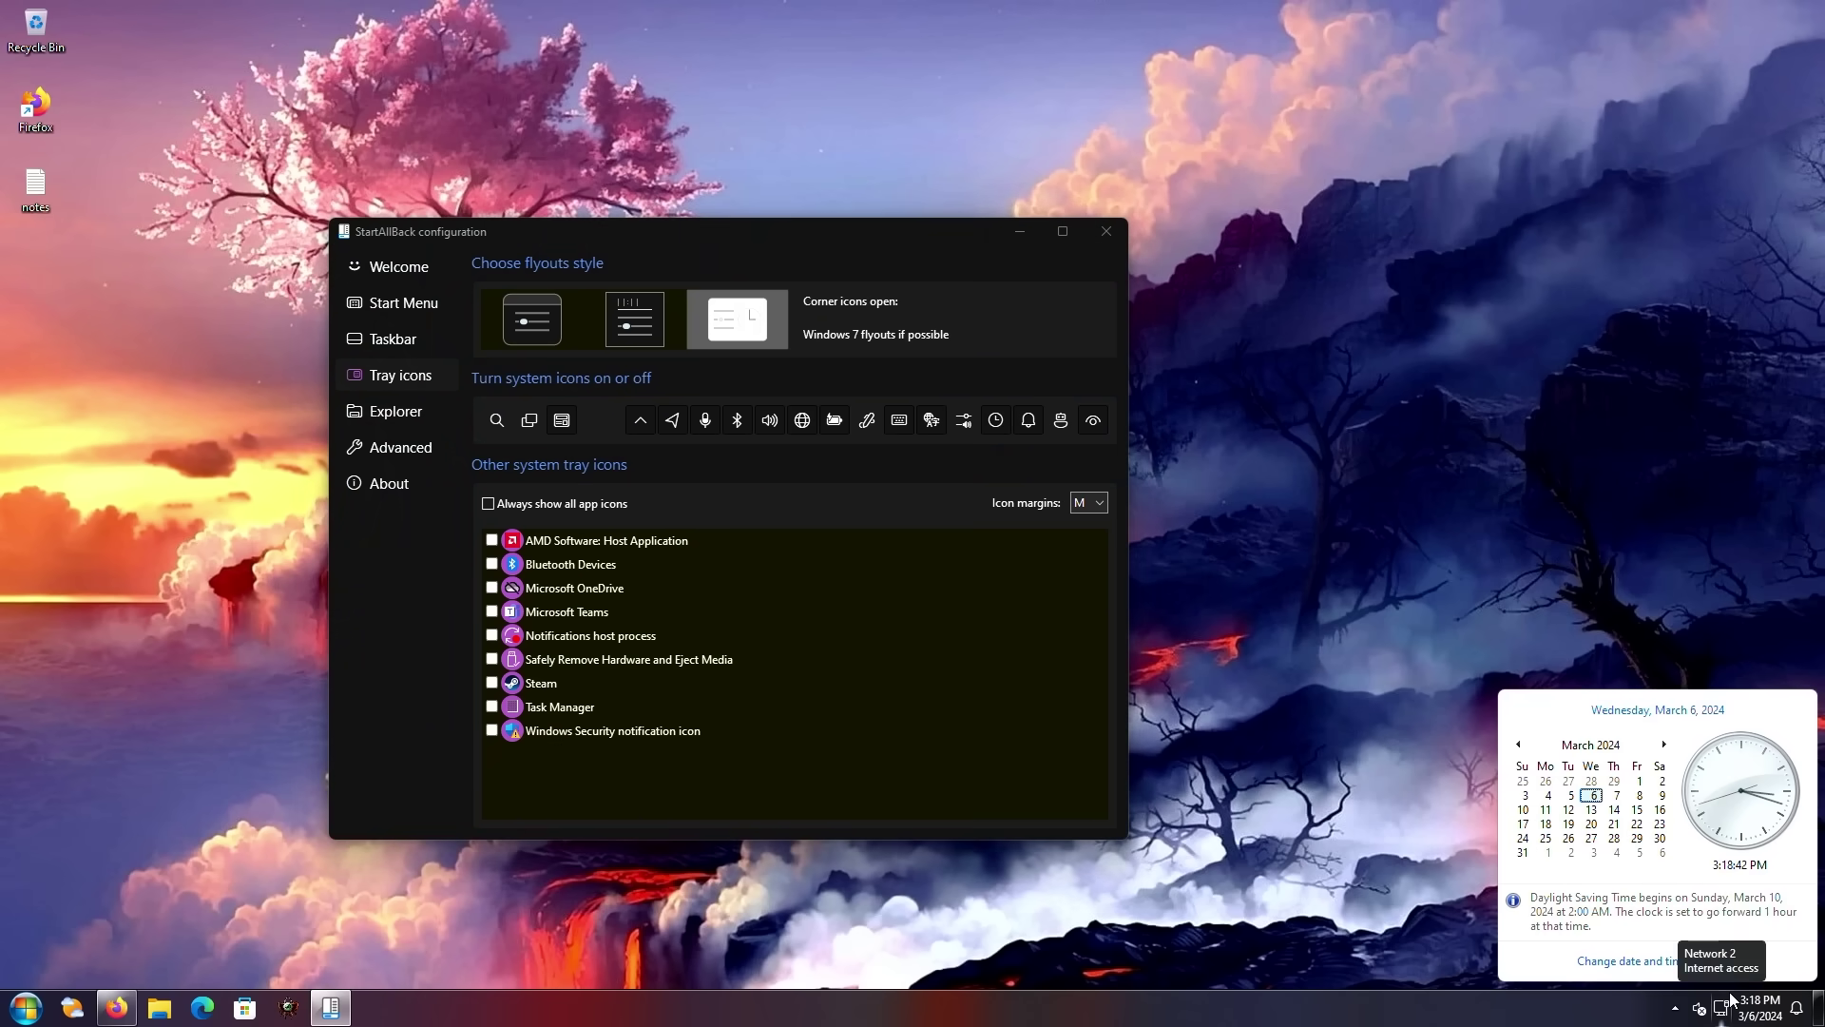
{"action": "left_click", "coordinate": [367, 414]}
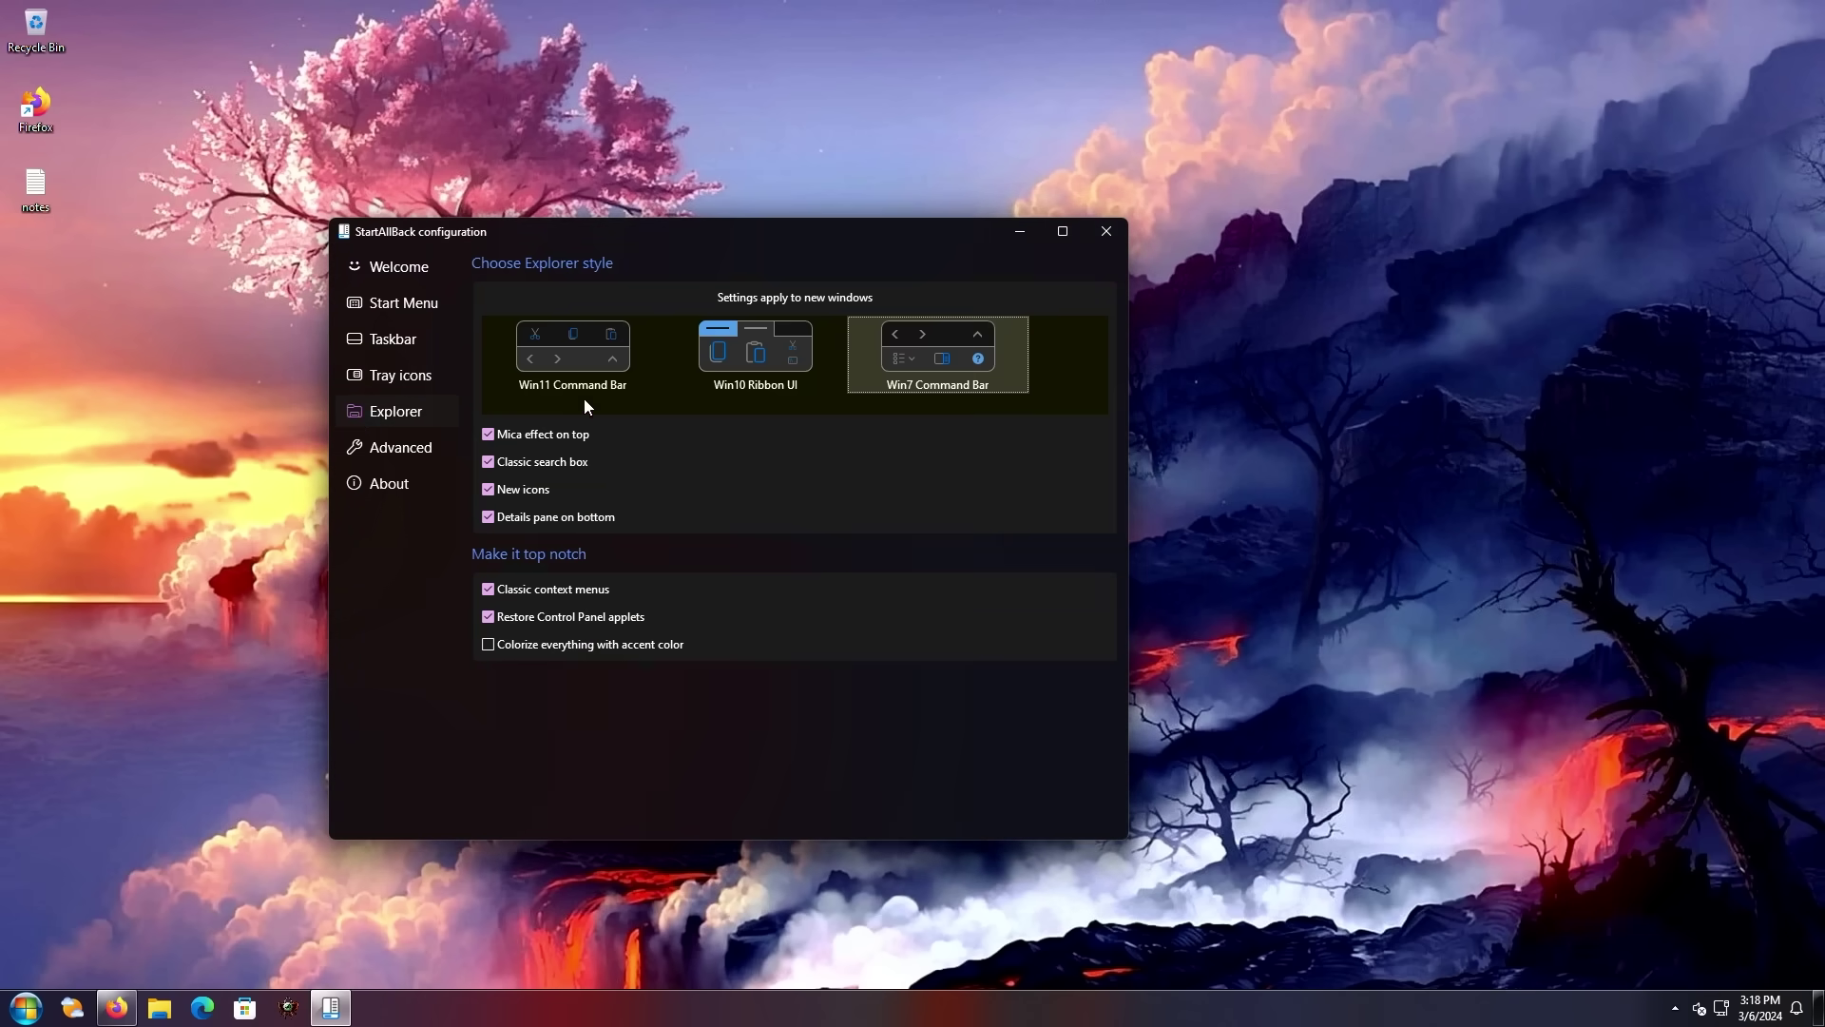
Step: Select the Win10 Ribbon UI Explorer style, then glance at Welcome and Advanced before returning
{"action": "left_click", "coordinate": [751, 362]}
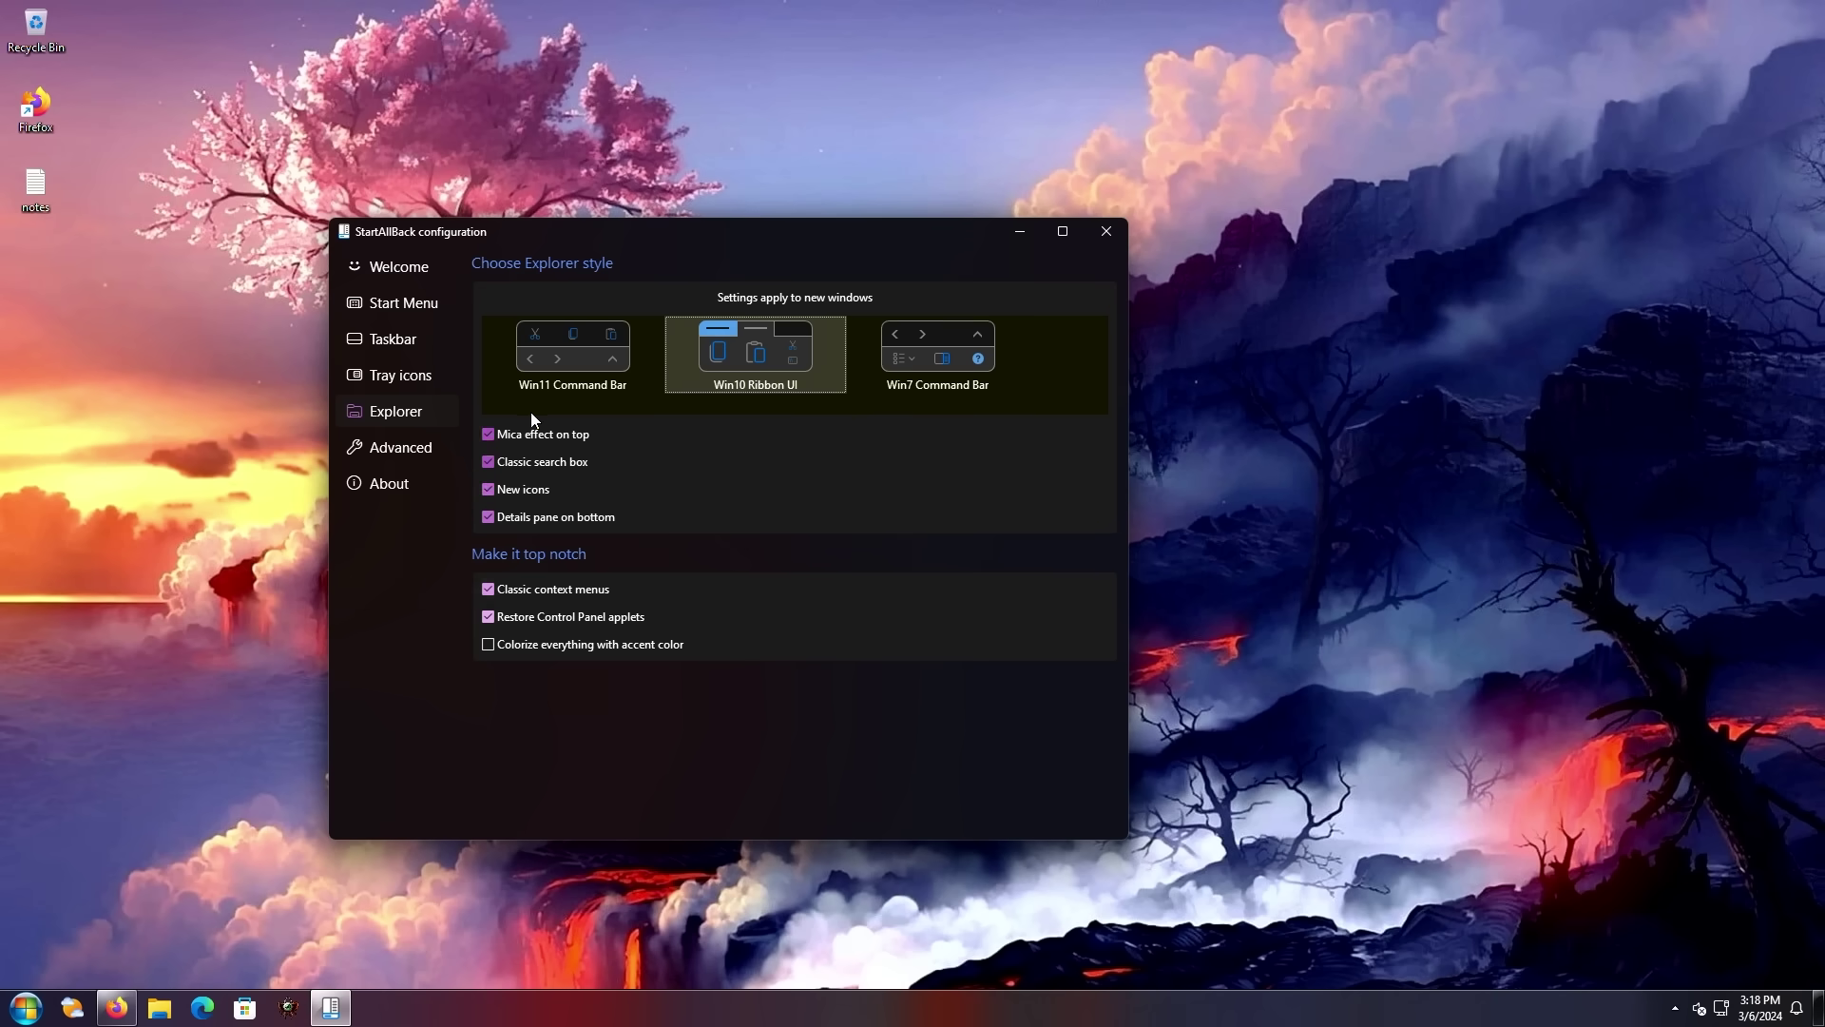
{"action": "left_click", "coordinate": [413, 272]}
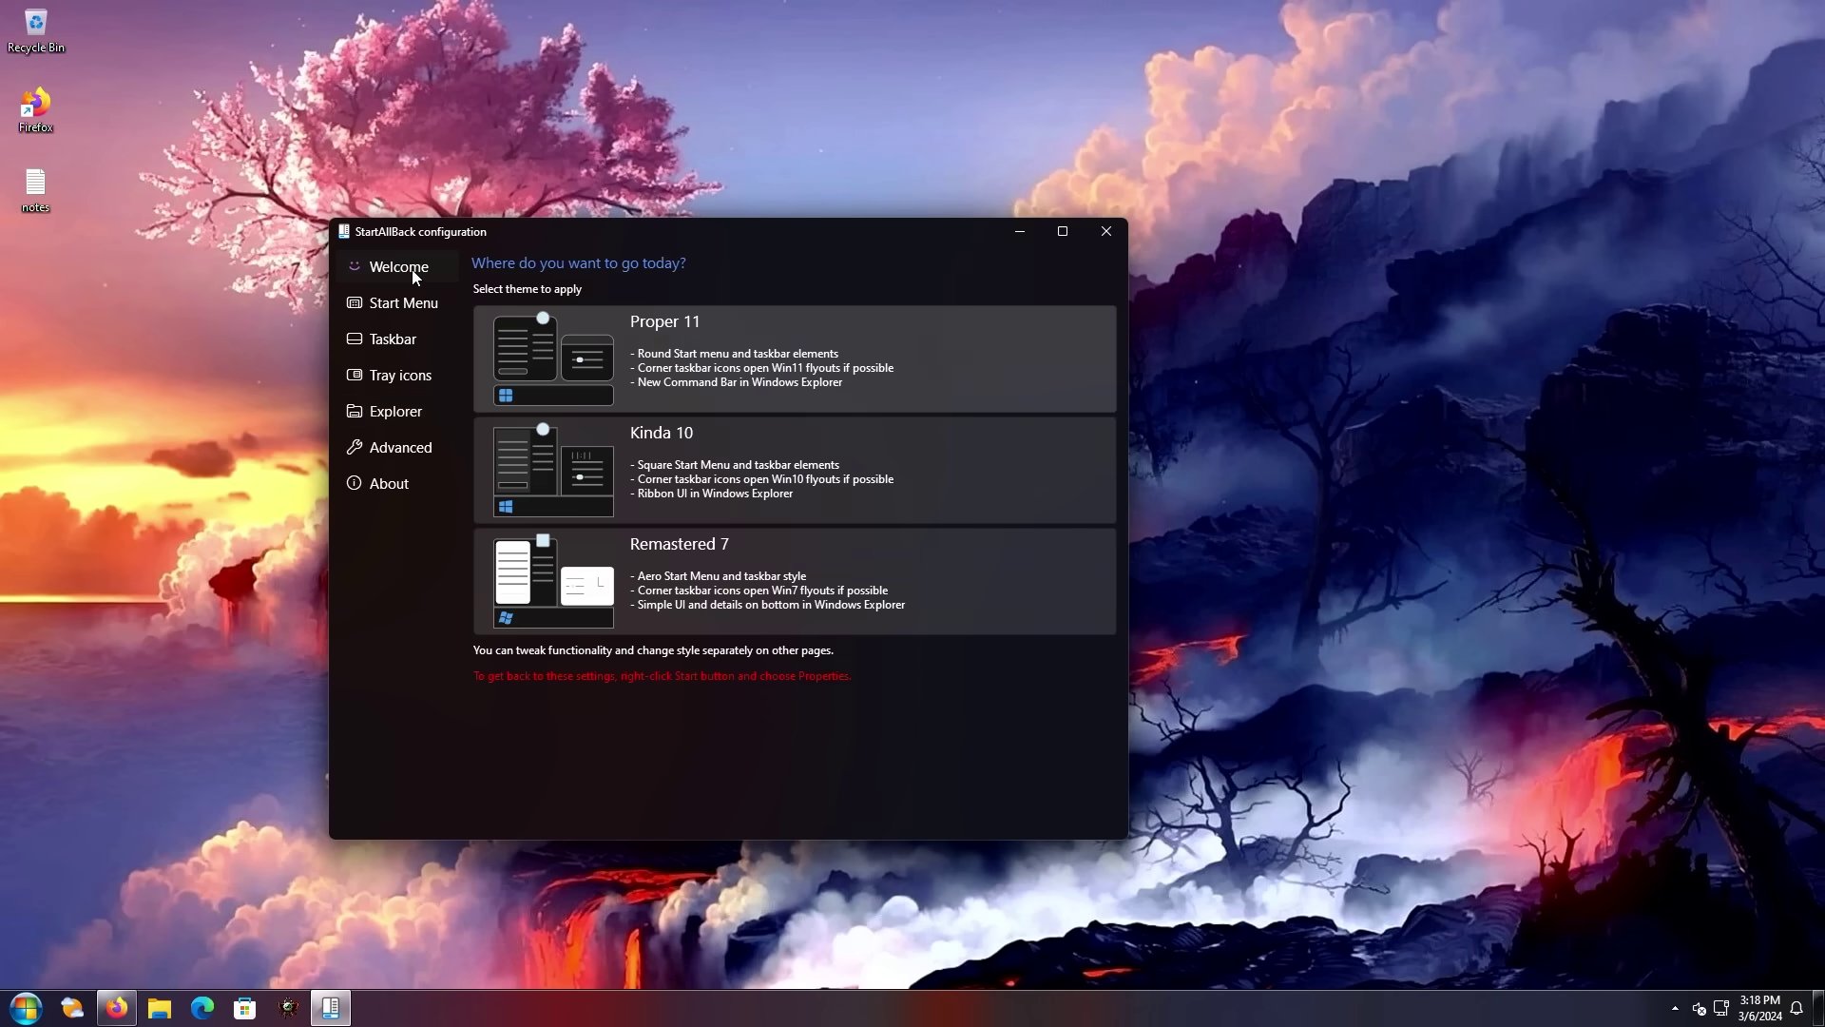
{"action": "left_click", "coordinate": [400, 455]}
{"action": "left_click", "coordinate": [390, 415]}
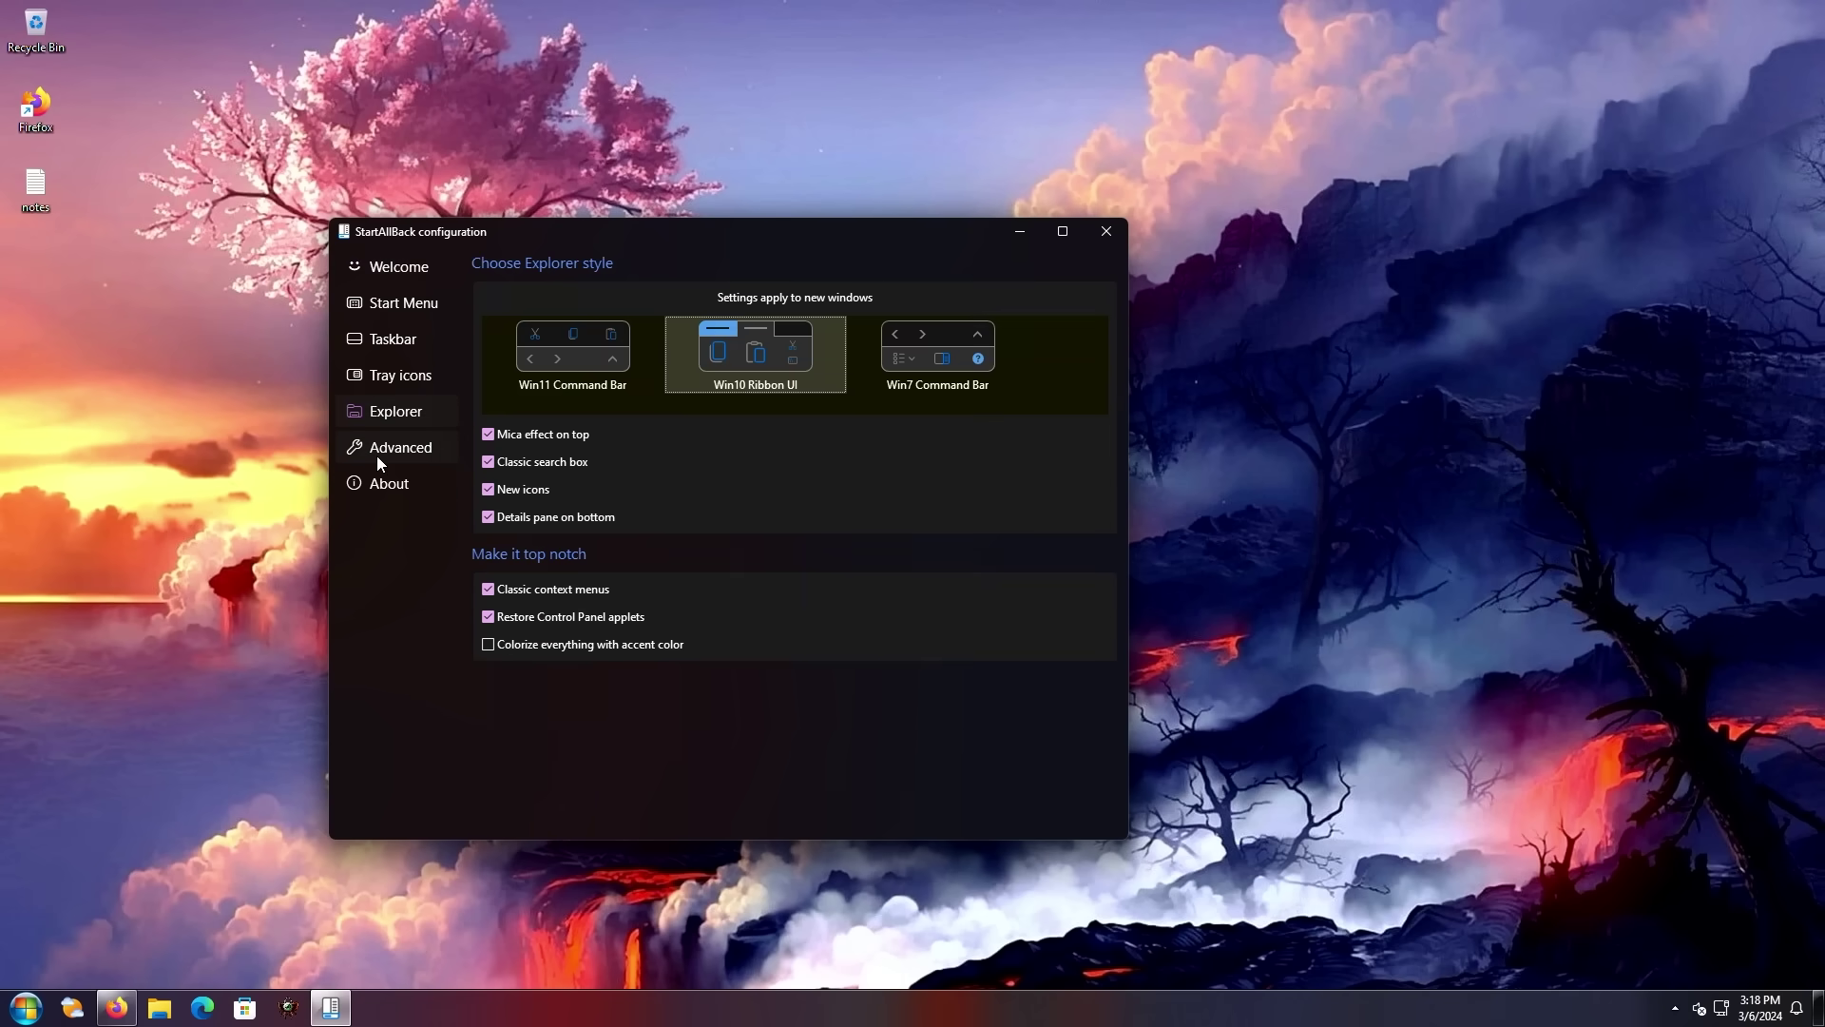
Step: On the Advanced page, enable custom Start menu and taskbar coloring plus classic context menus
{"action": "left_click", "coordinate": [376, 454]}
{"action": "left_click", "coordinate": [526, 300]}
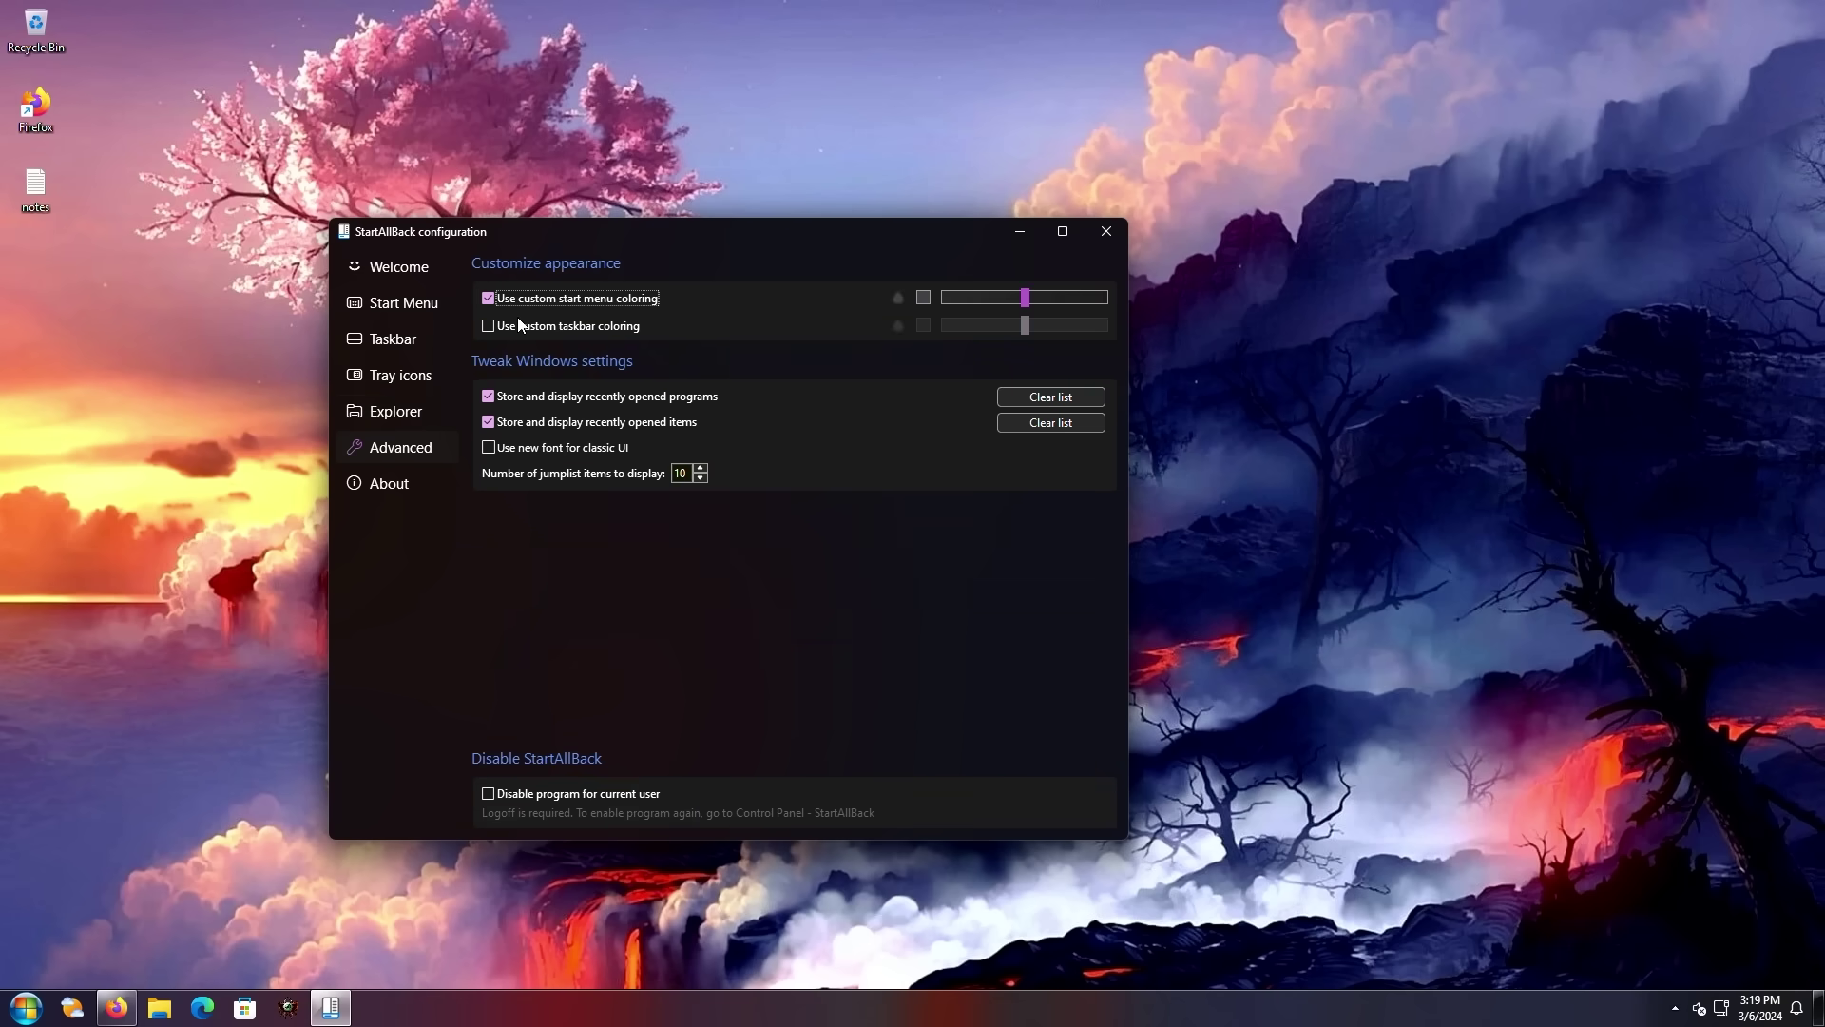
{"action": "left_click", "coordinate": [516, 328]}
{"action": "left_click", "coordinate": [923, 296]}
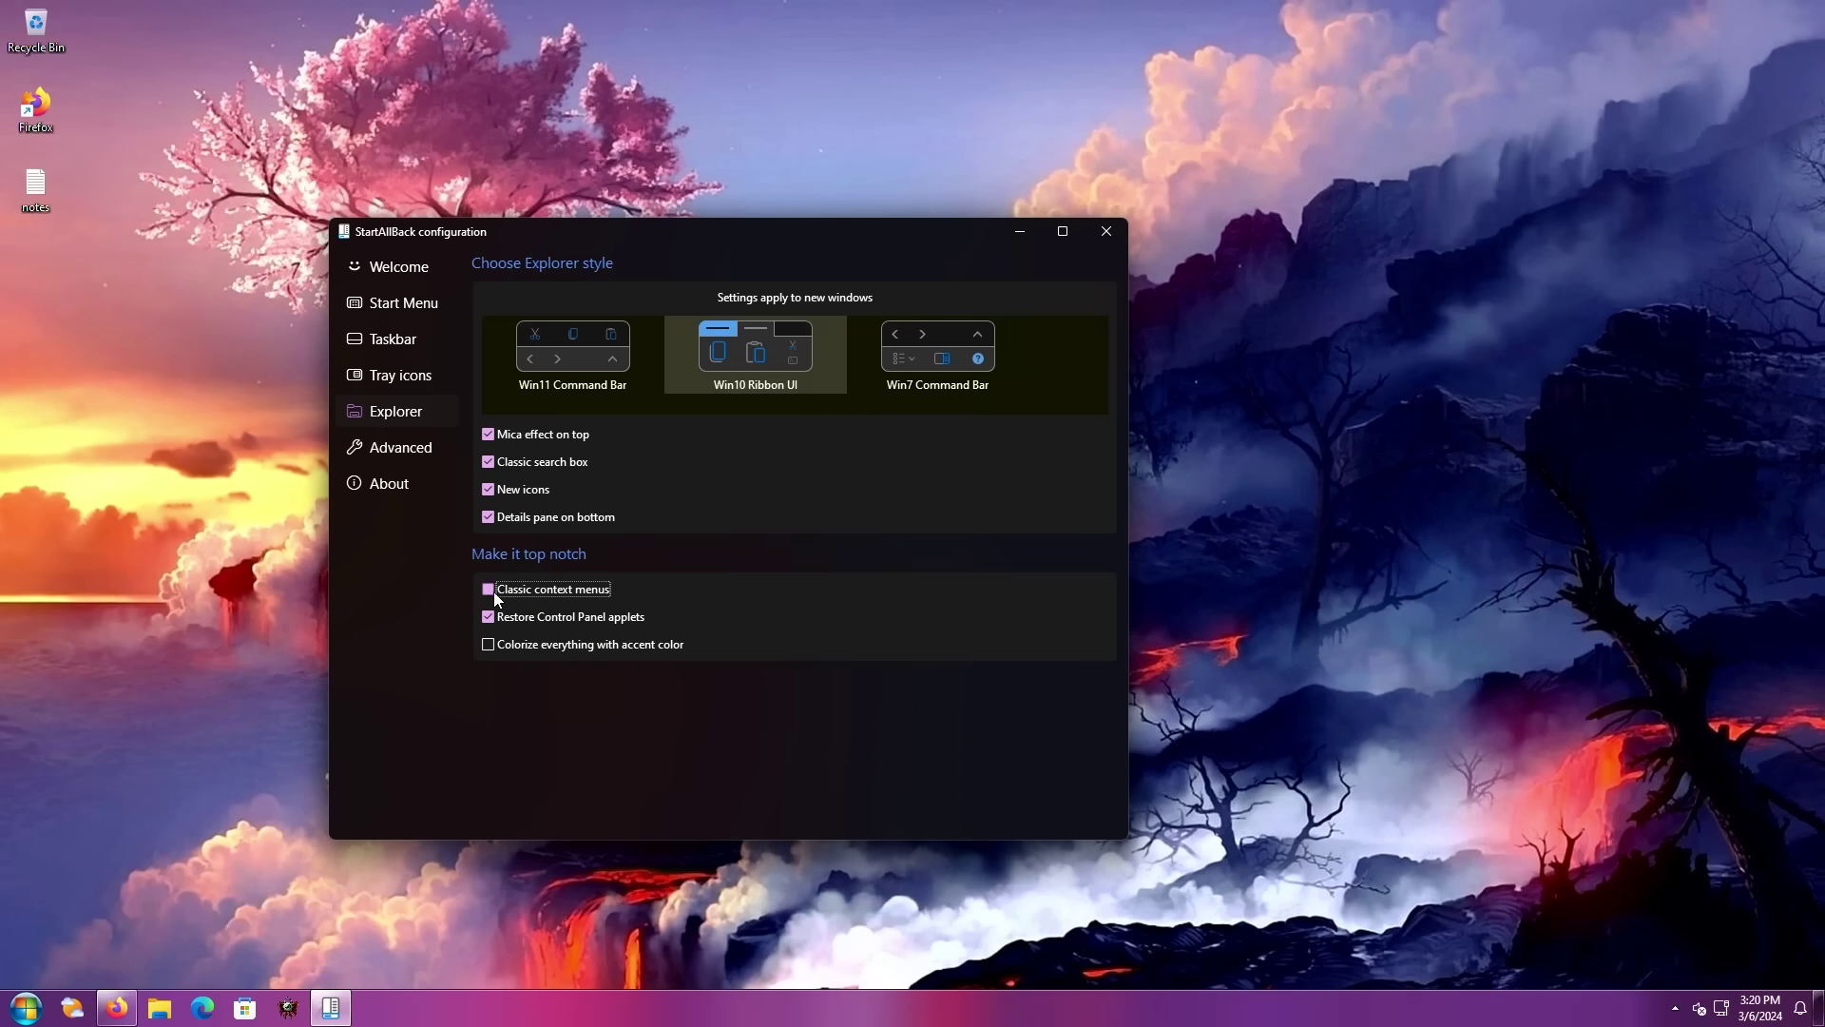
{"action": "left_click", "coordinate": [493, 591]}
Step: Check the classic desktop and notes file menus, then visit Advanced, About and Welcome
{"action": "right_click", "coordinate": [154, 353]}
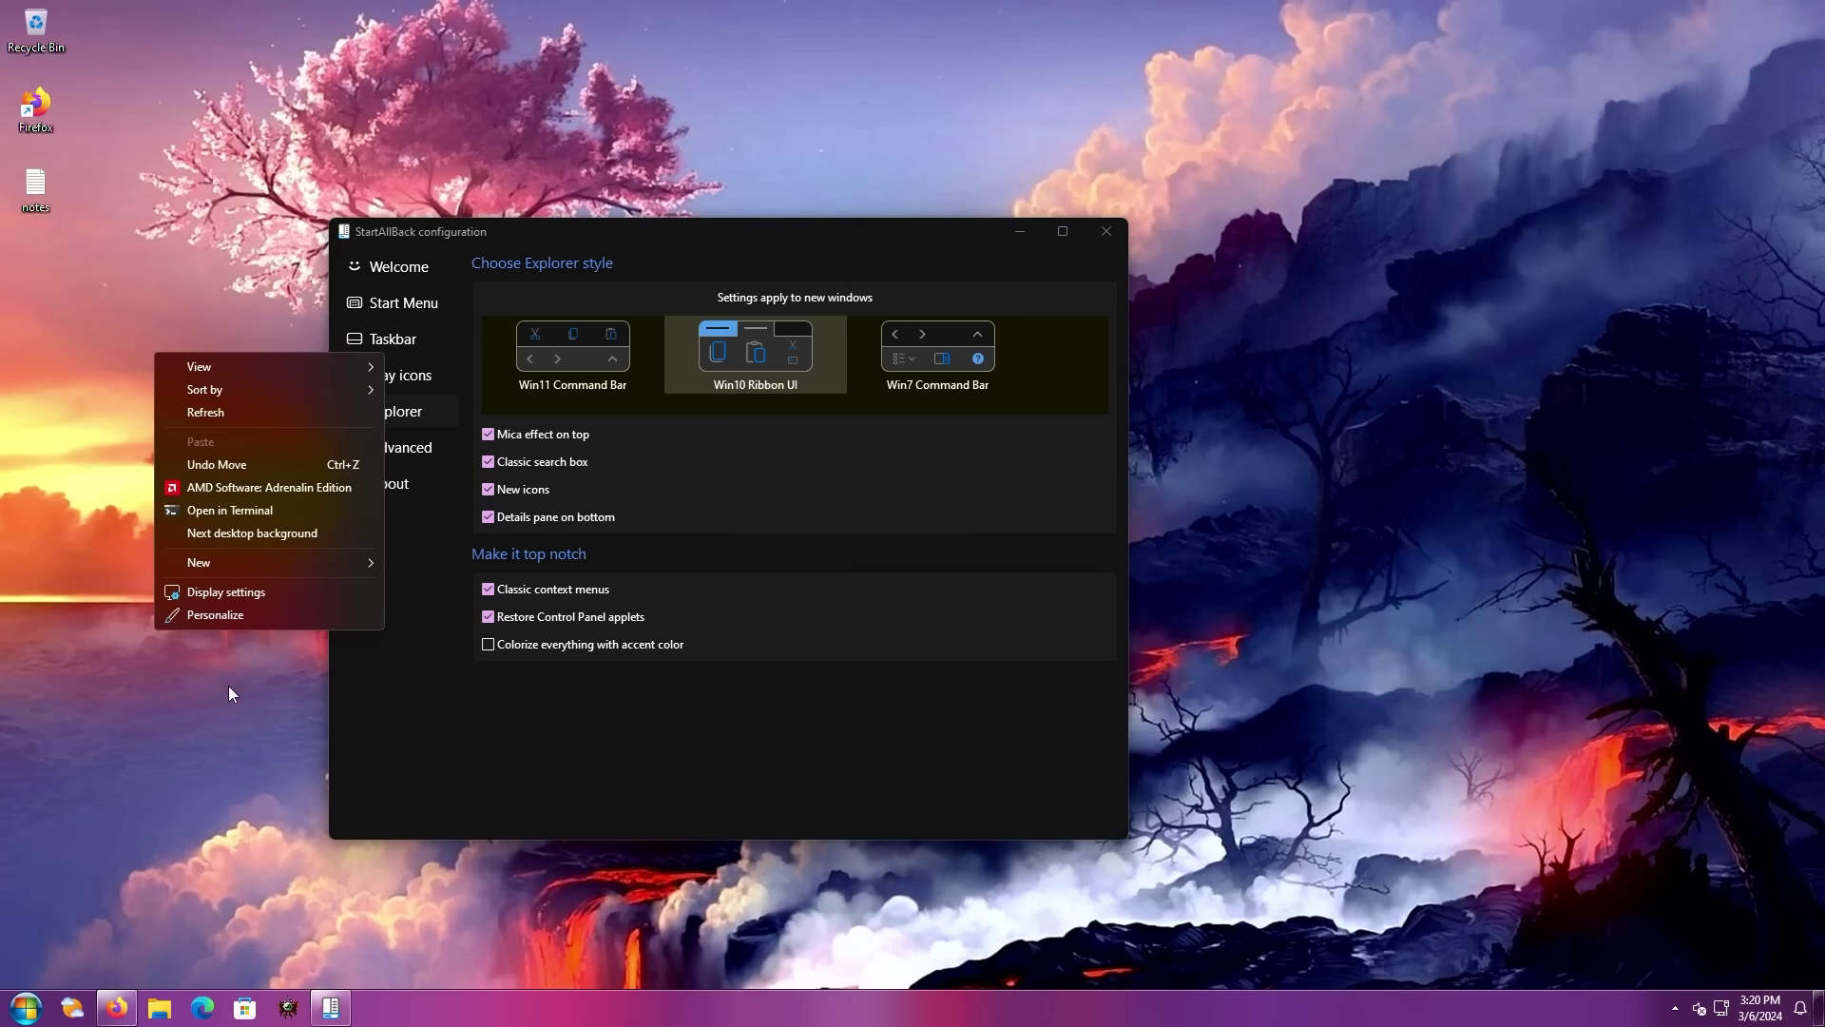
{"action": "left_click", "coordinate": [34, 215]}
{"action": "right_click", "coordinate": [34, 199]}
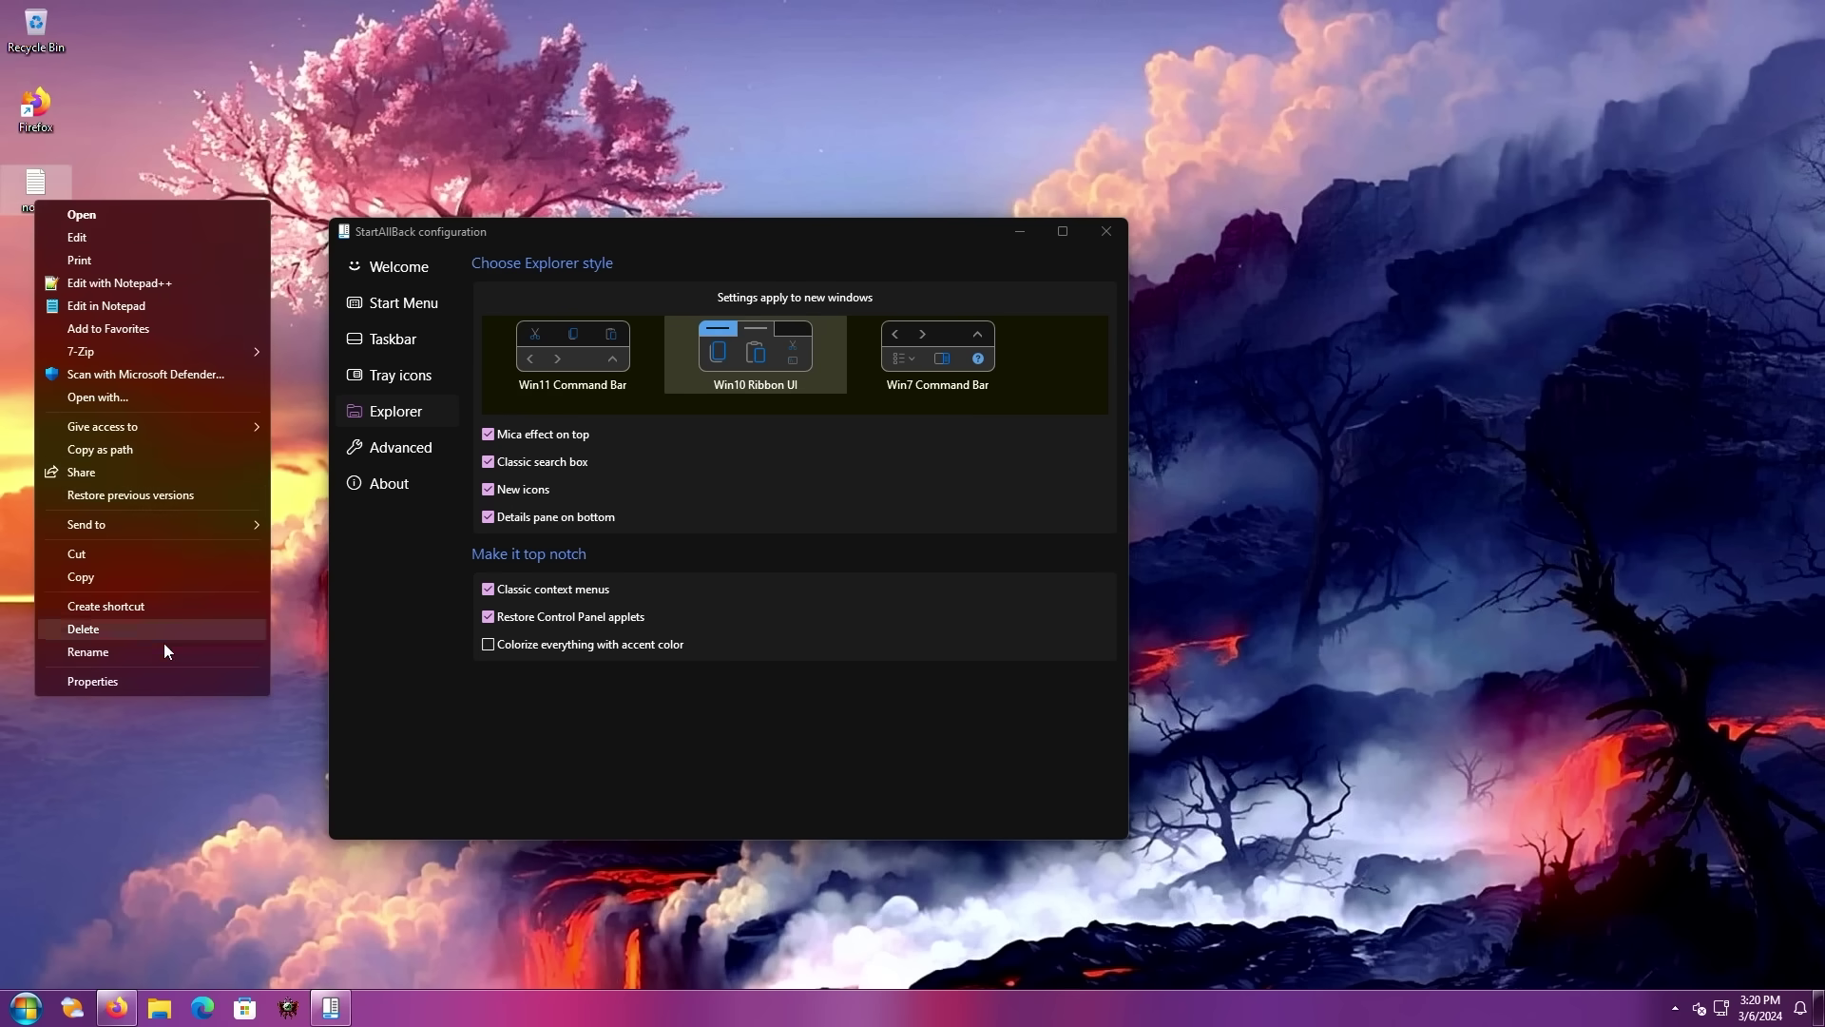
{"action": "key", "text": "Escape"}
{"action": "left_click", "coordinate": [230, 786]}
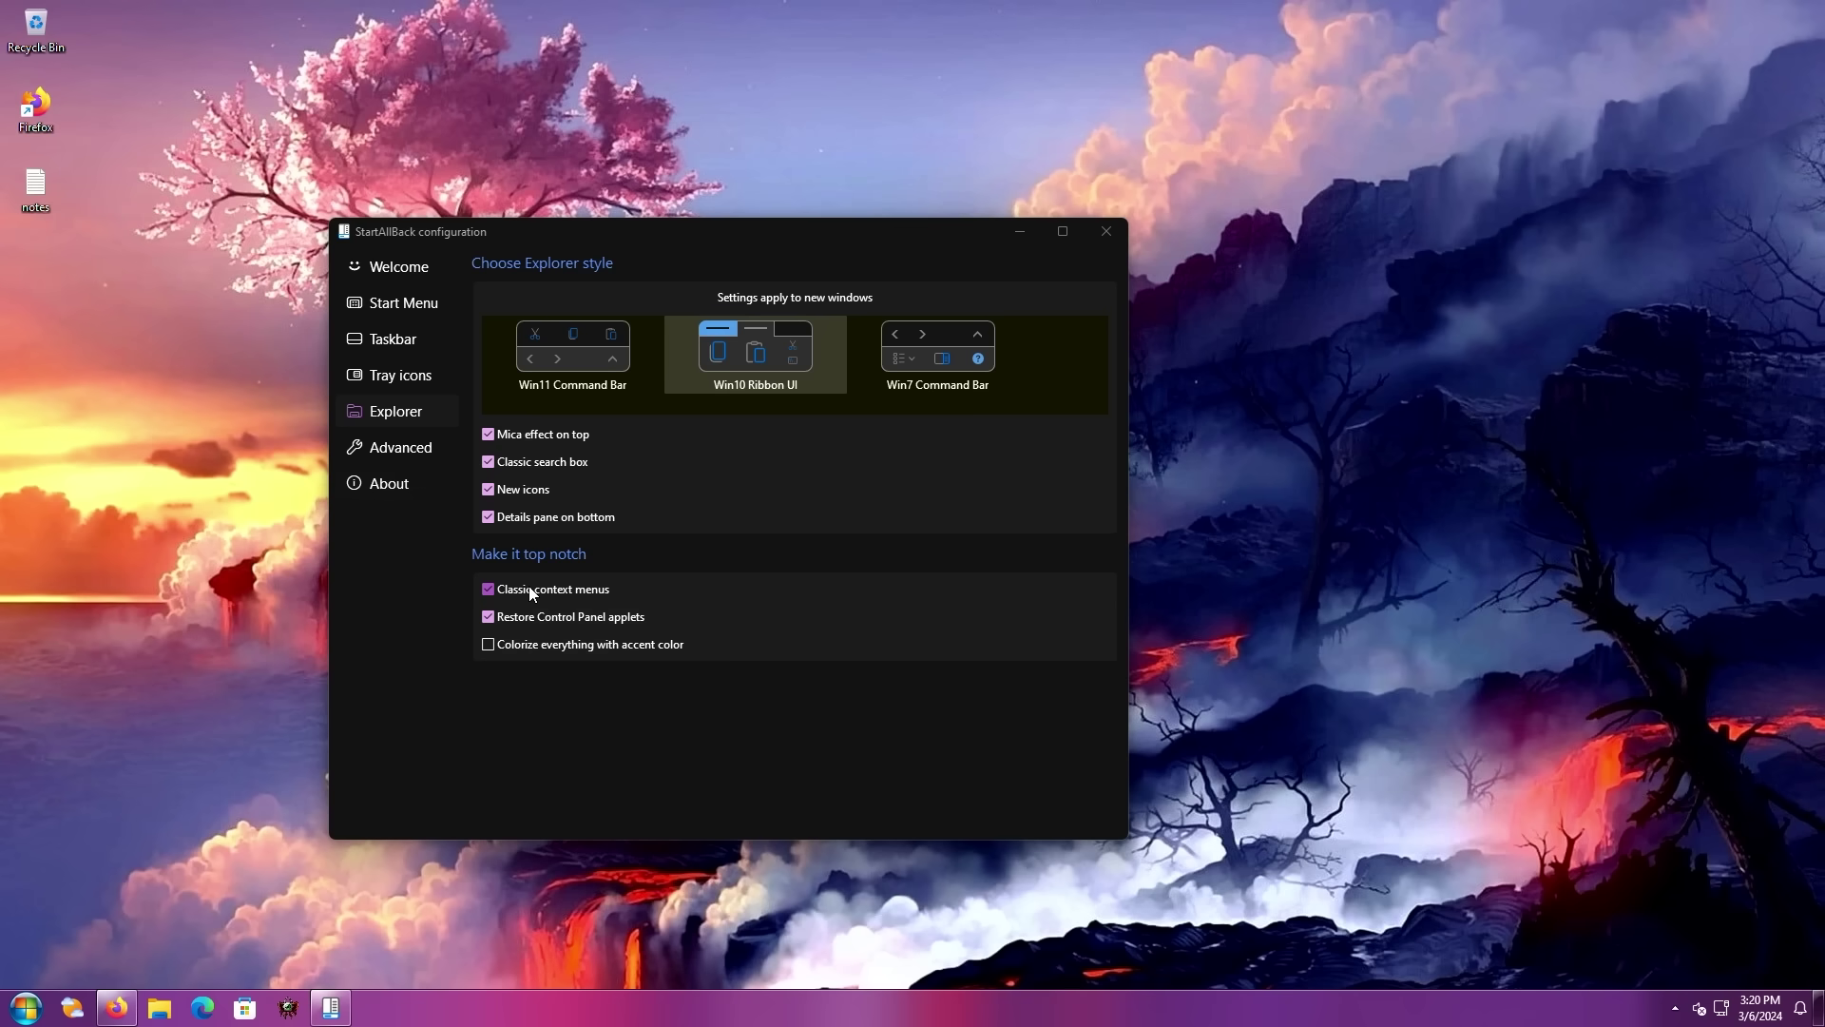
{"action": "left_click", "coordinate": [401, 448]}
{"action": "left_click", "coordinate": [390, 483]}
{"action": "left_click", "coordinate": [375, 277]}
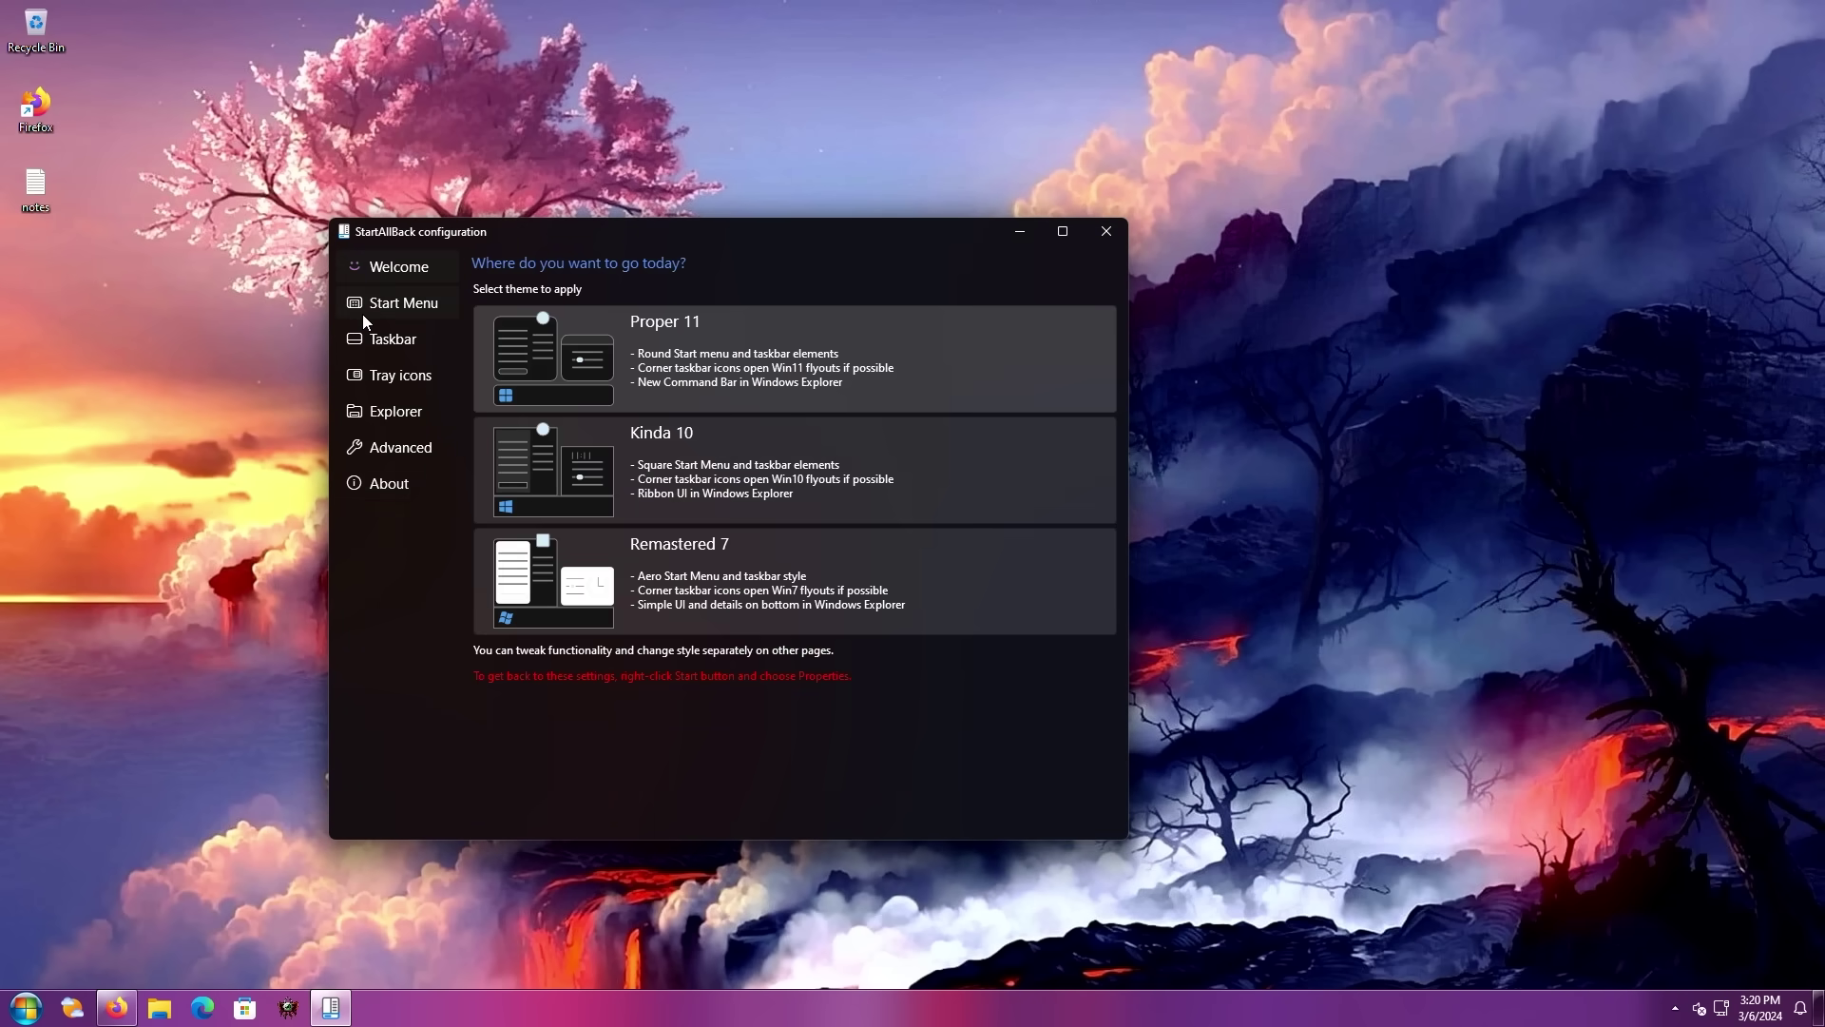
Step: From the classic Start menu, search 'mouse', open Mouse settings, then close it
{"action": "left_click", "coordinate": [363, 316]}
{"action": "left_click", "coordinate": [360, 343]}
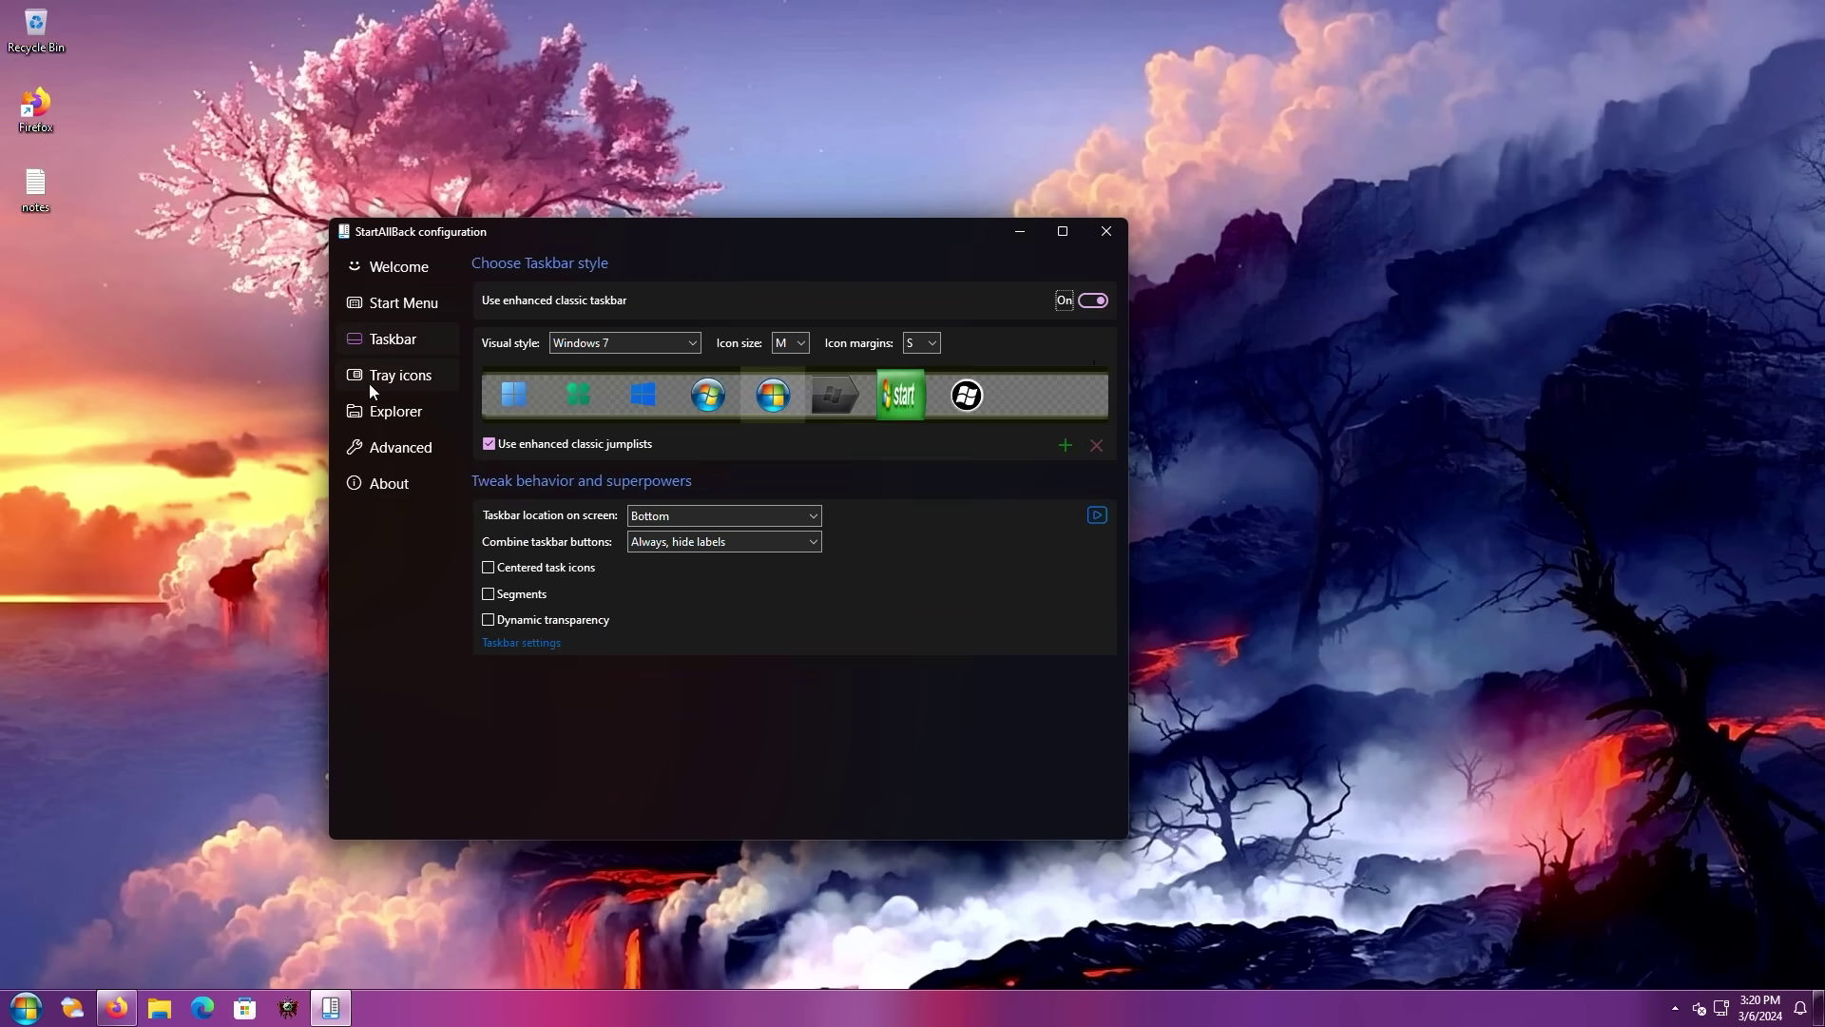
{"action": "left_click", "coordinate": [365, 318]}
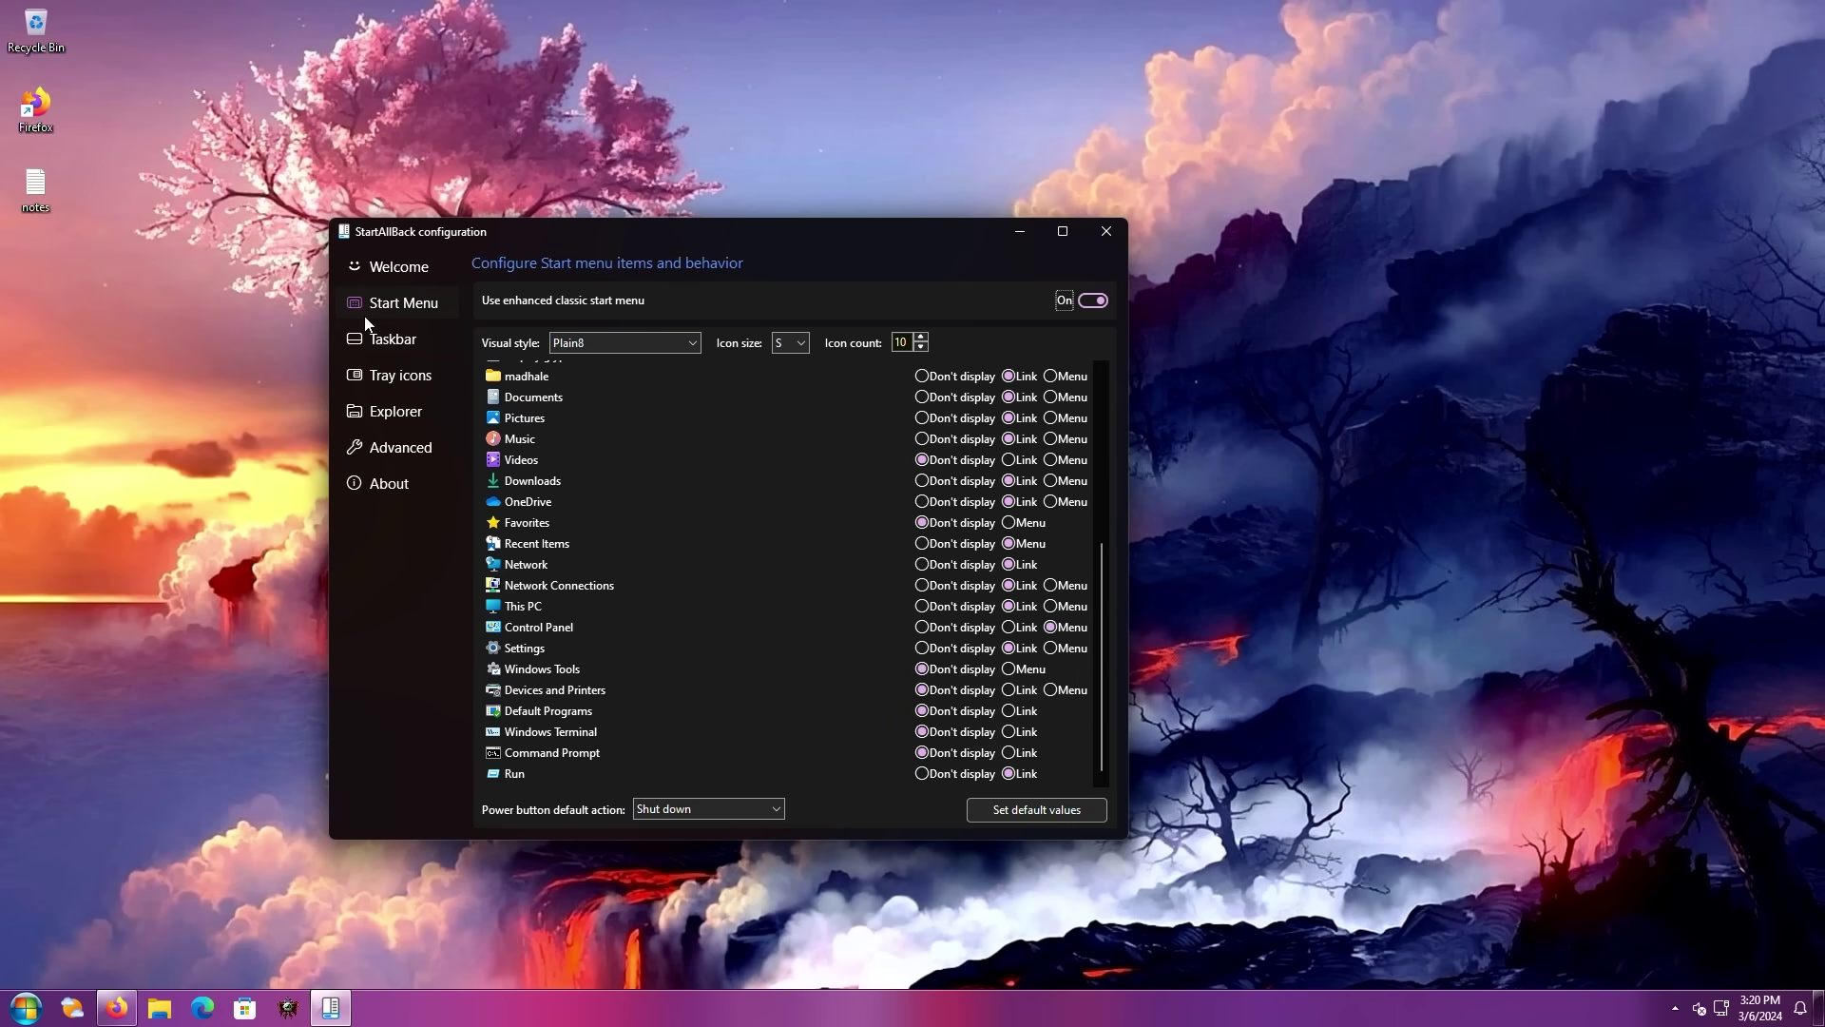
{"action": "left_click", "coordinate": [26, 1006]}
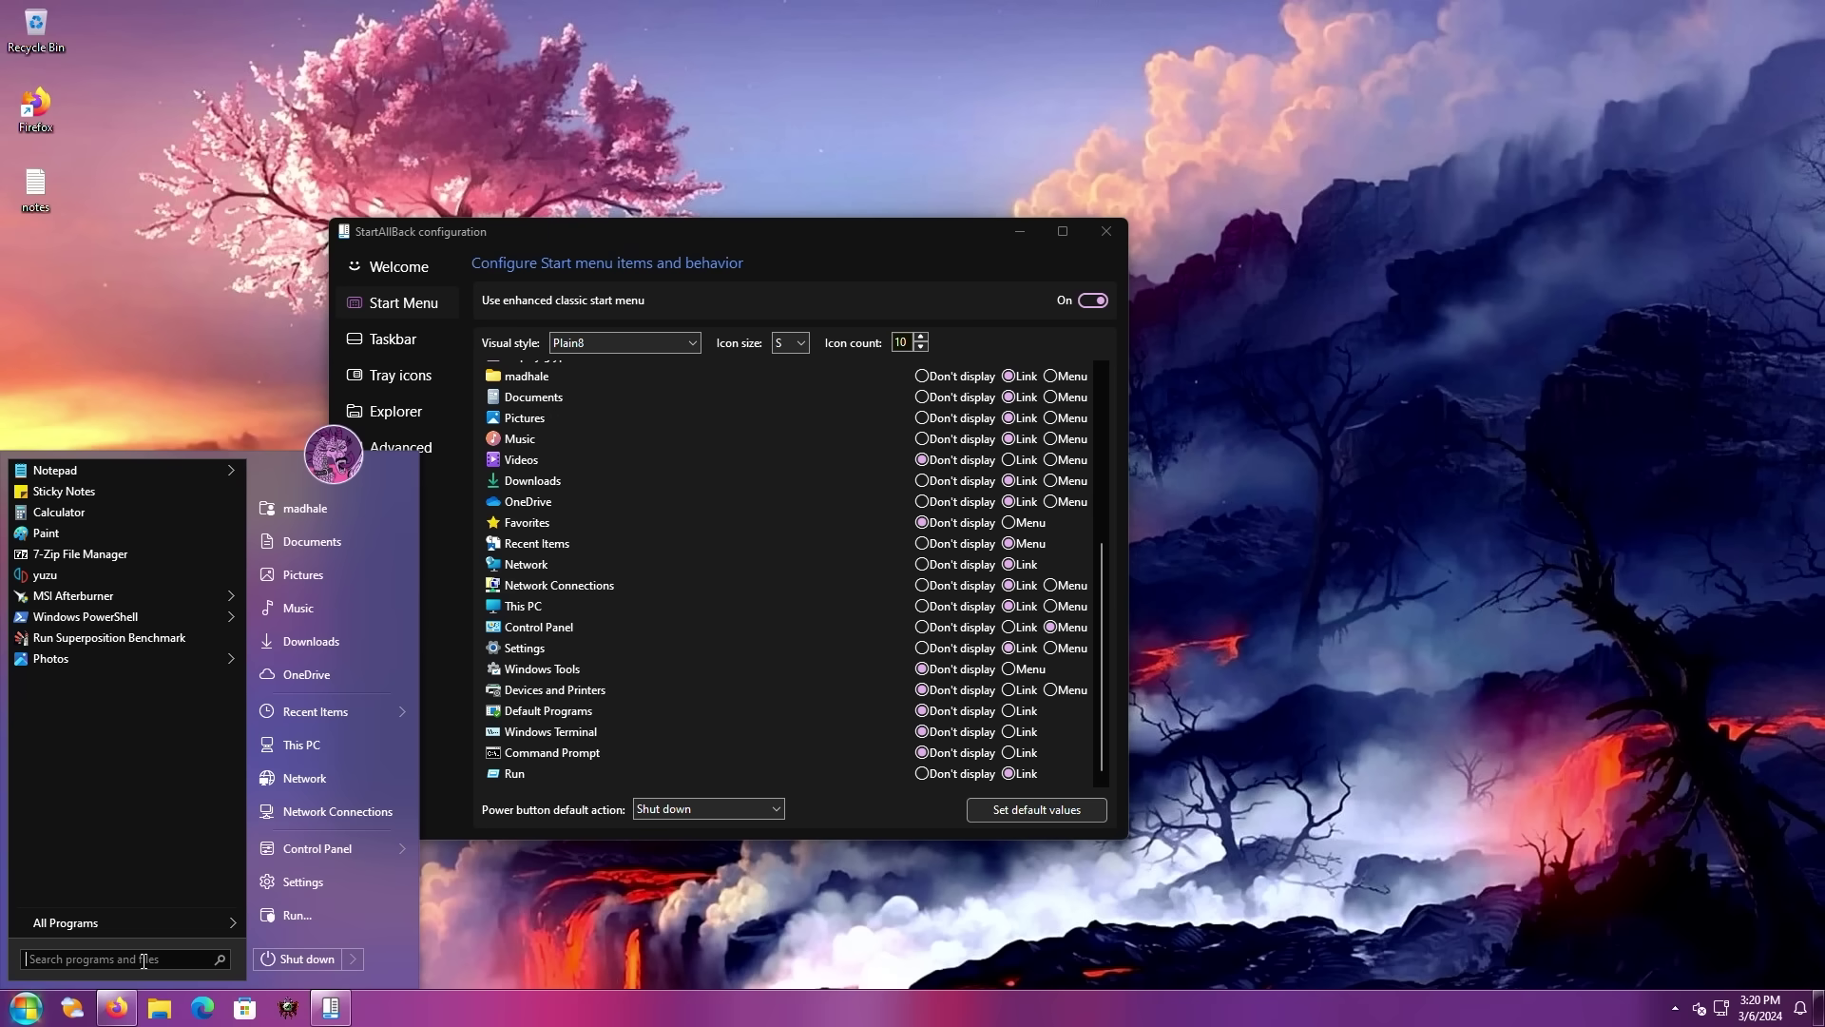
{"action": "type", "text": "mouse"}
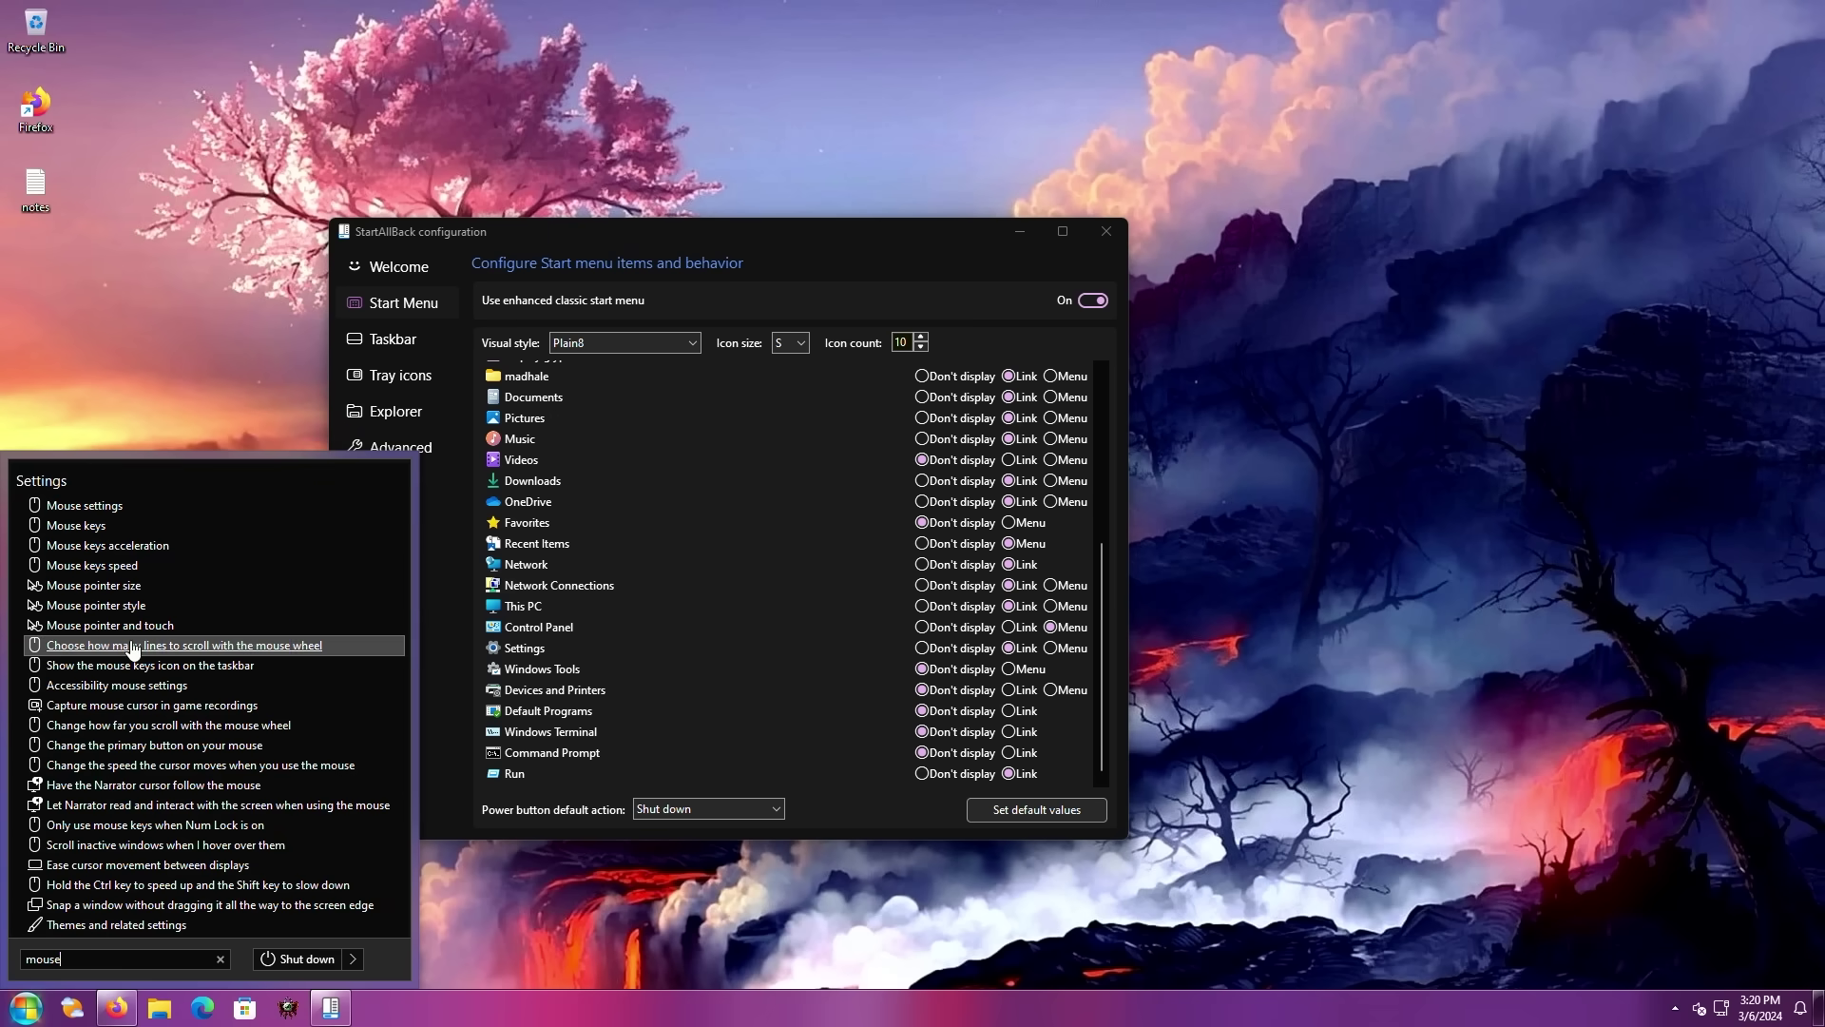
{"action": "left_click", "coordinate": [85, 506]}
{"action": "left_click", "coordinate": [1426, 87]}
{"action": "scroll", "coordinate": [566, 608], "scroll_direction": "up", "scroll_amount": 5}
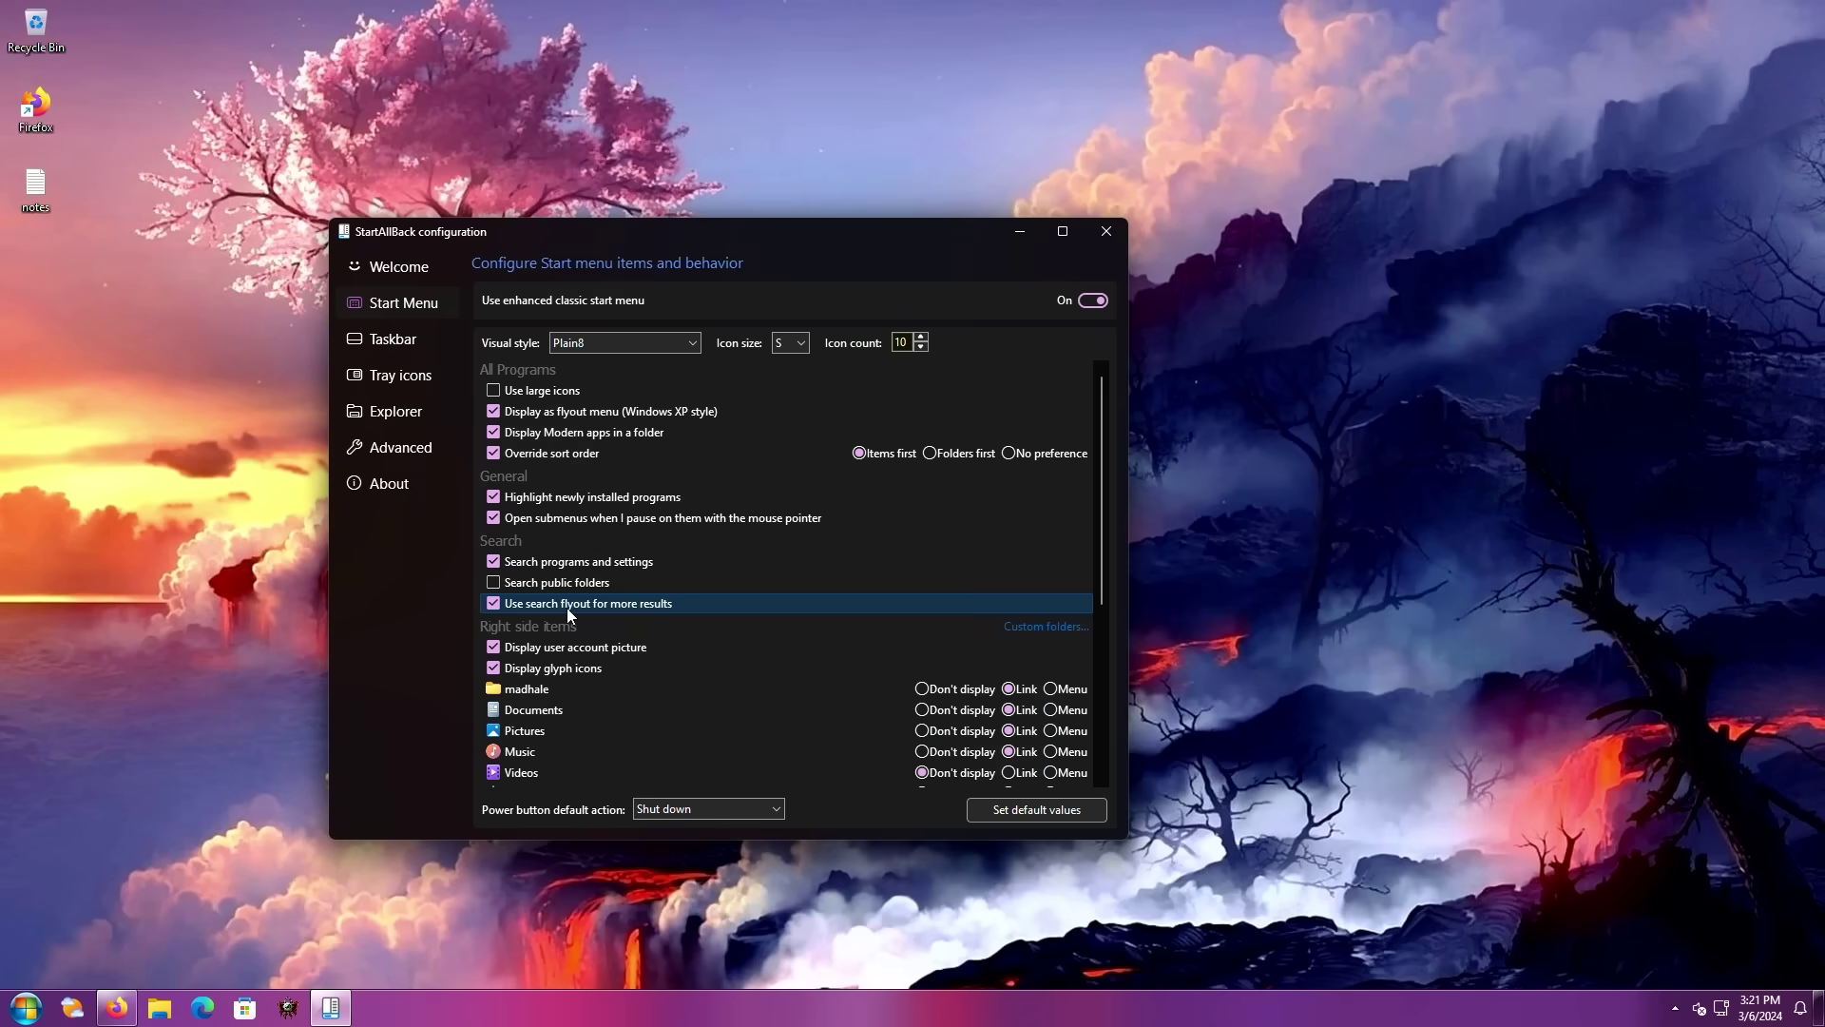
Step: Search 'mouse' again to open the pointer size setting, close Settings, then search 'remove'
{"action": "left_click", "coordinate": [27, 1005]}
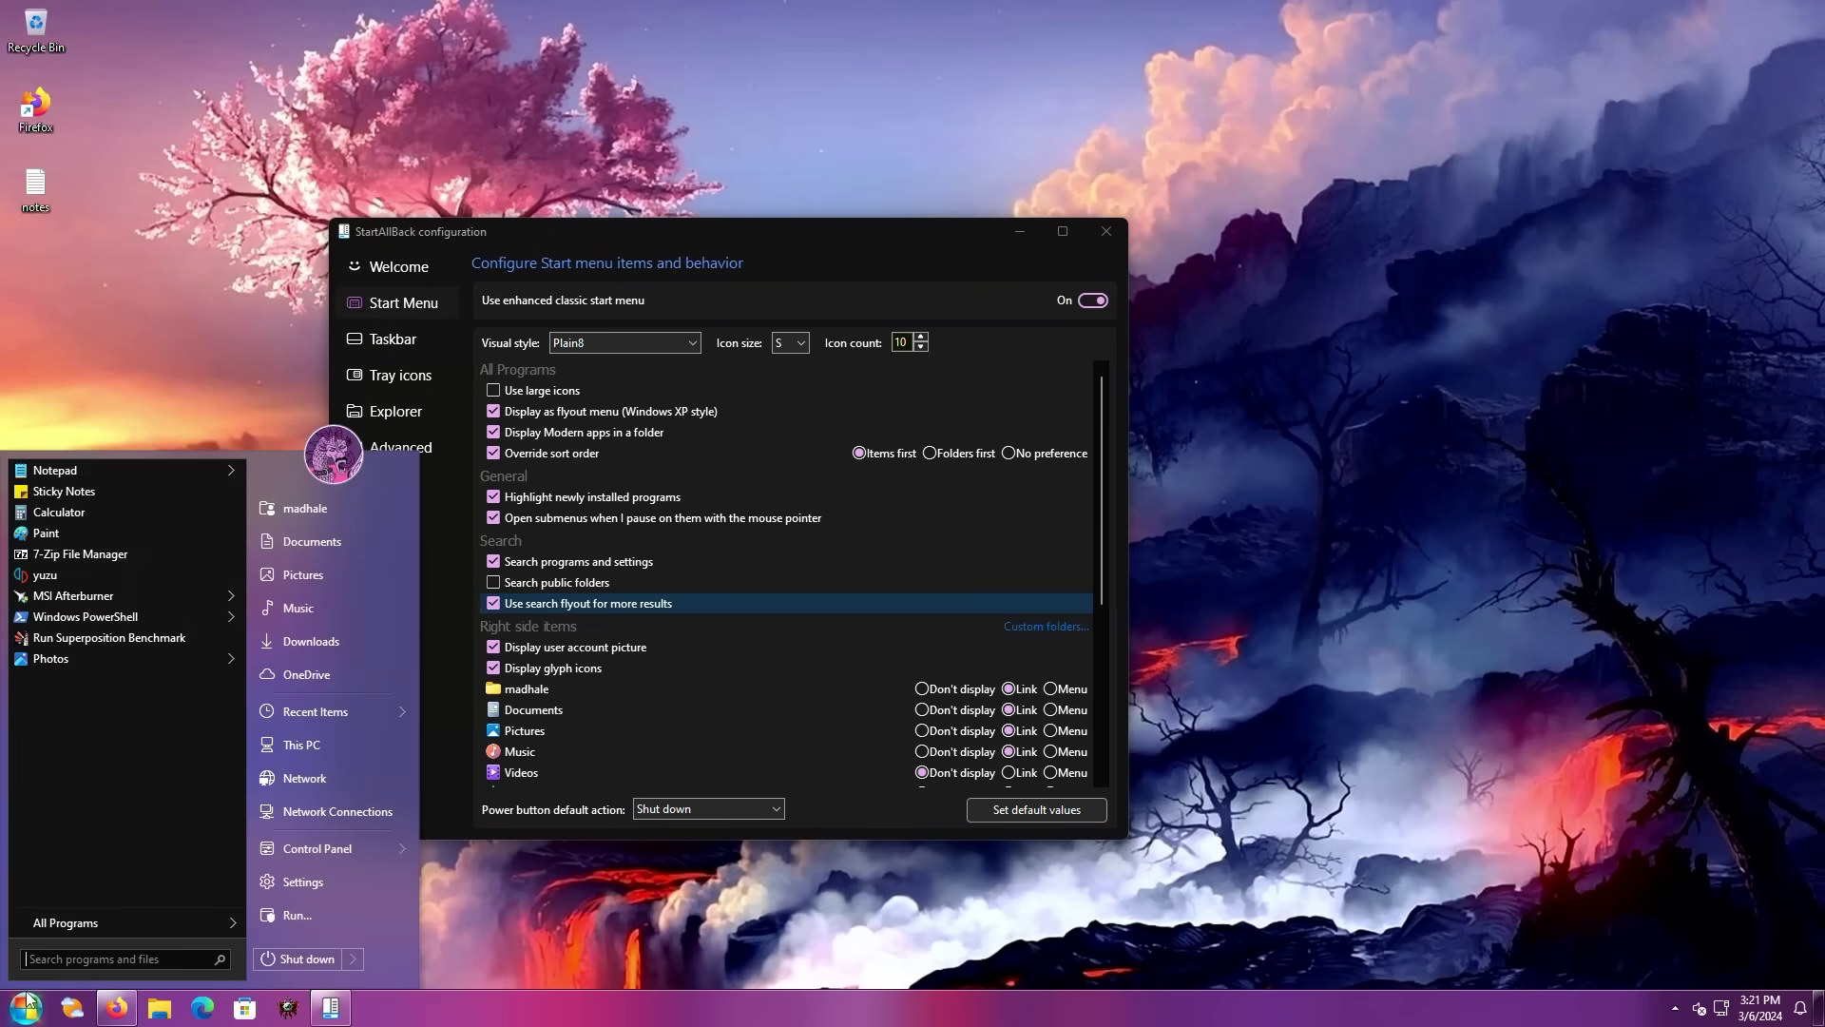
{"action": "type", "text": "mouse"}
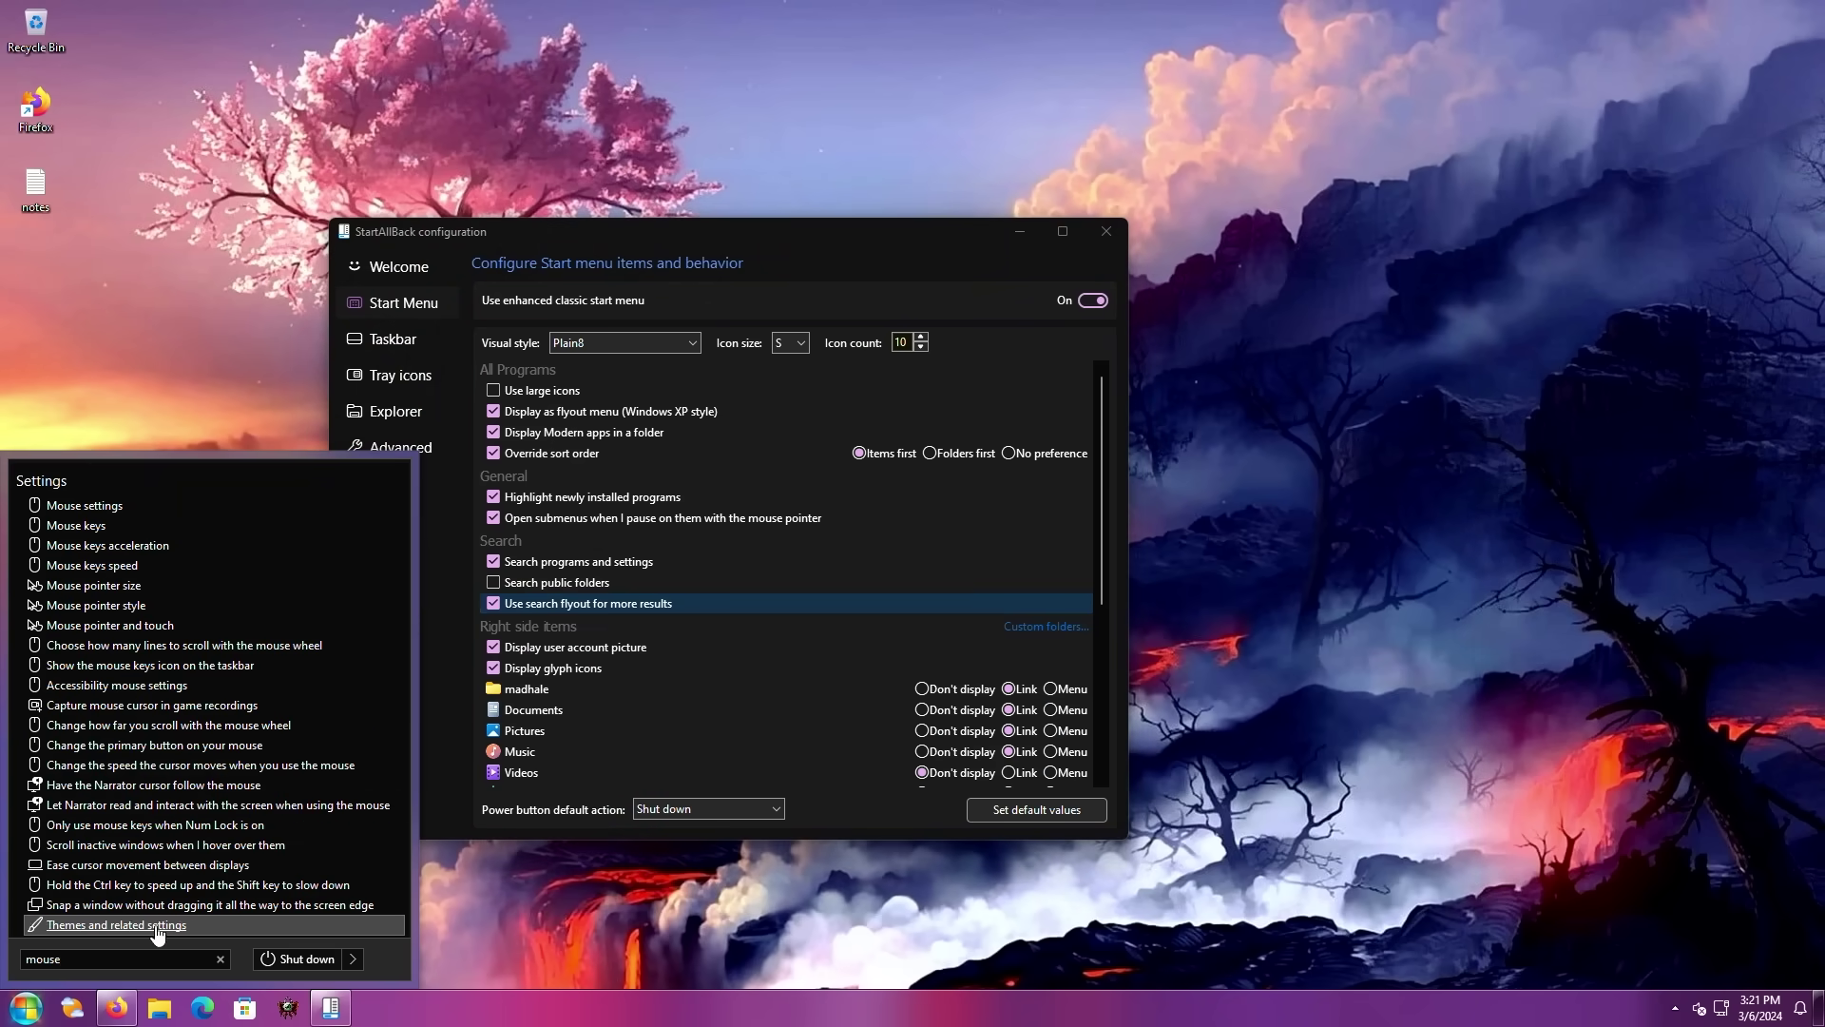
{"action": "left_click", "coordinate": [101, 586]}
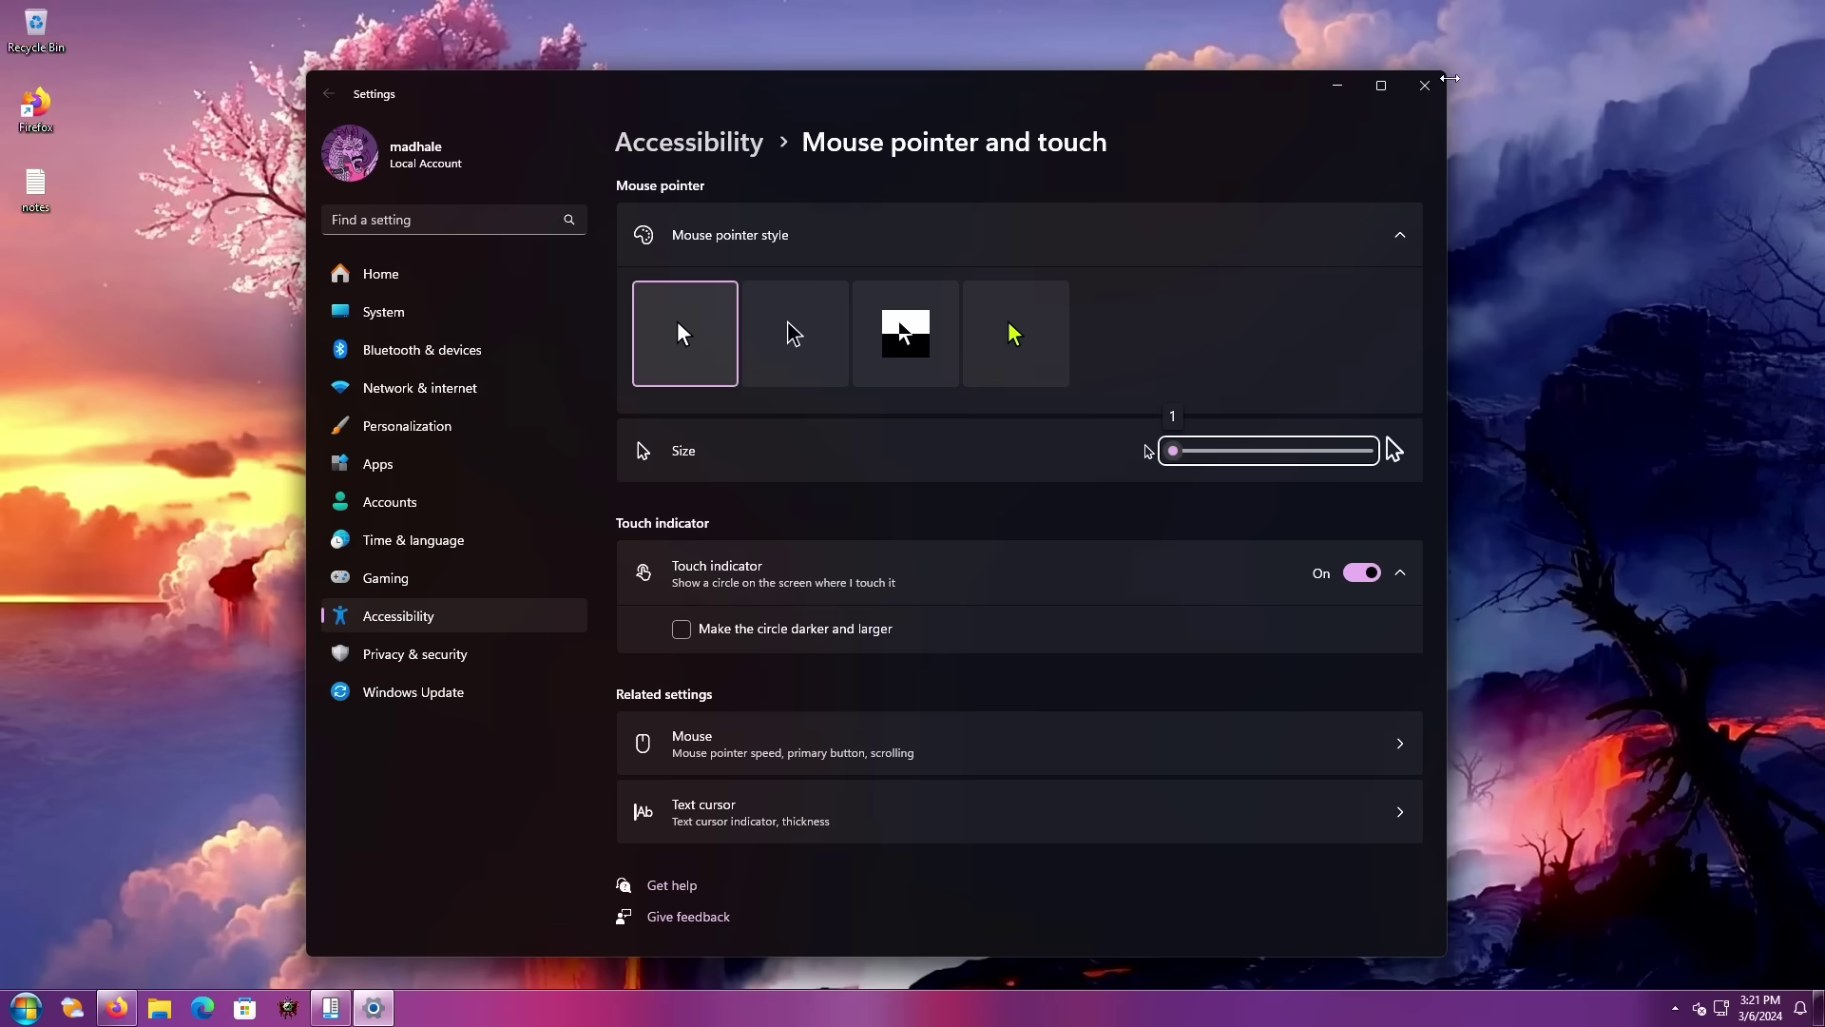
{"action": "left_click", "coordinate": [1439, 95]}
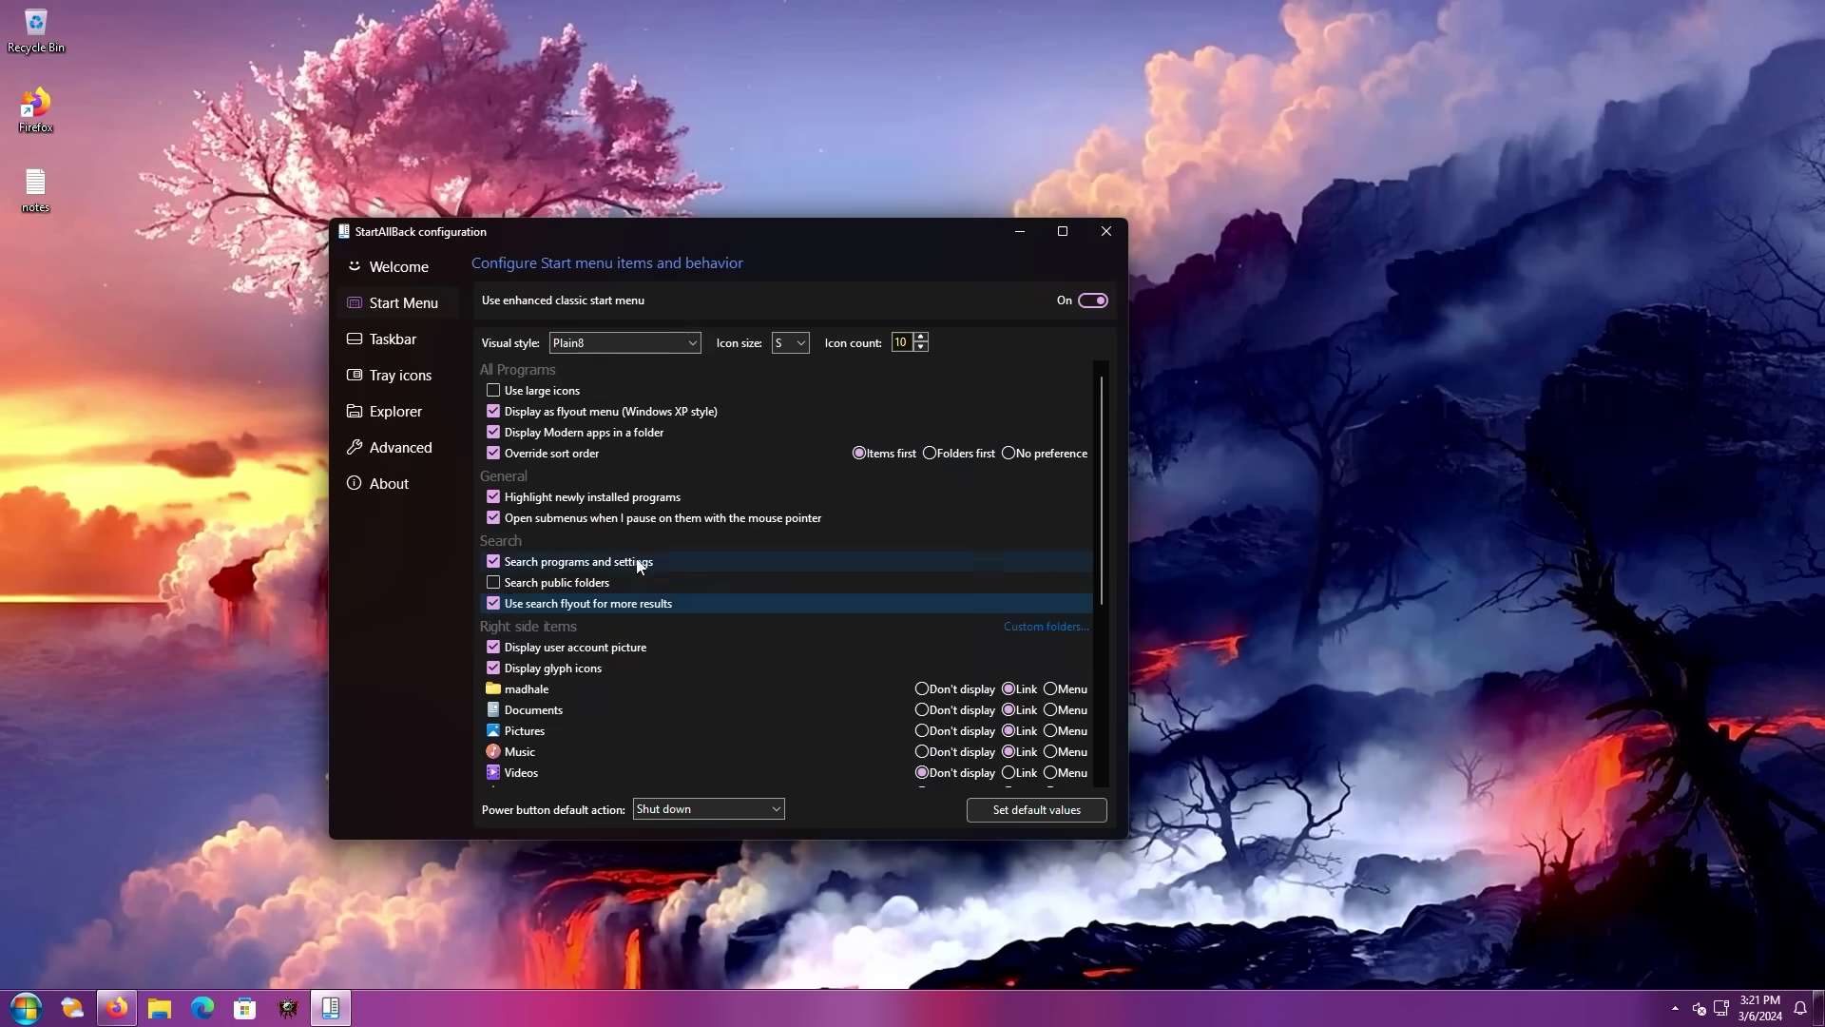
{"action": "key", "text": "super"}
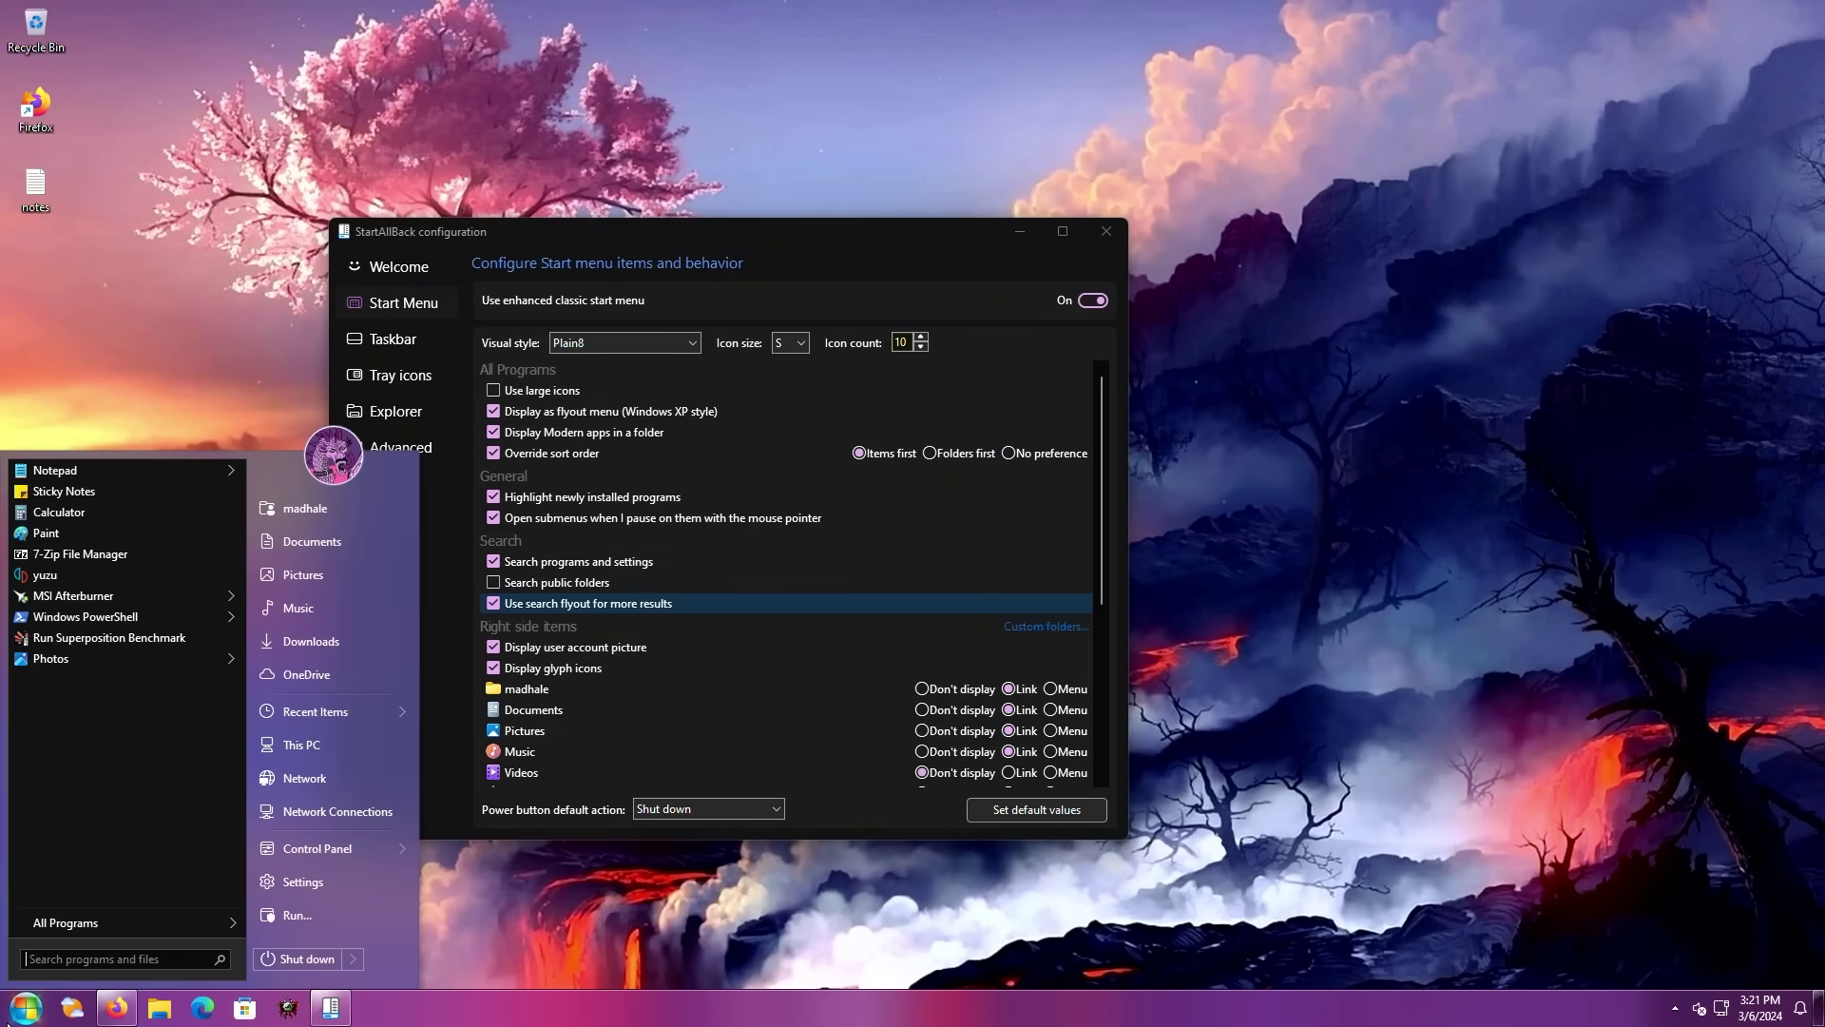
{"action": "type", "text": "remove"}
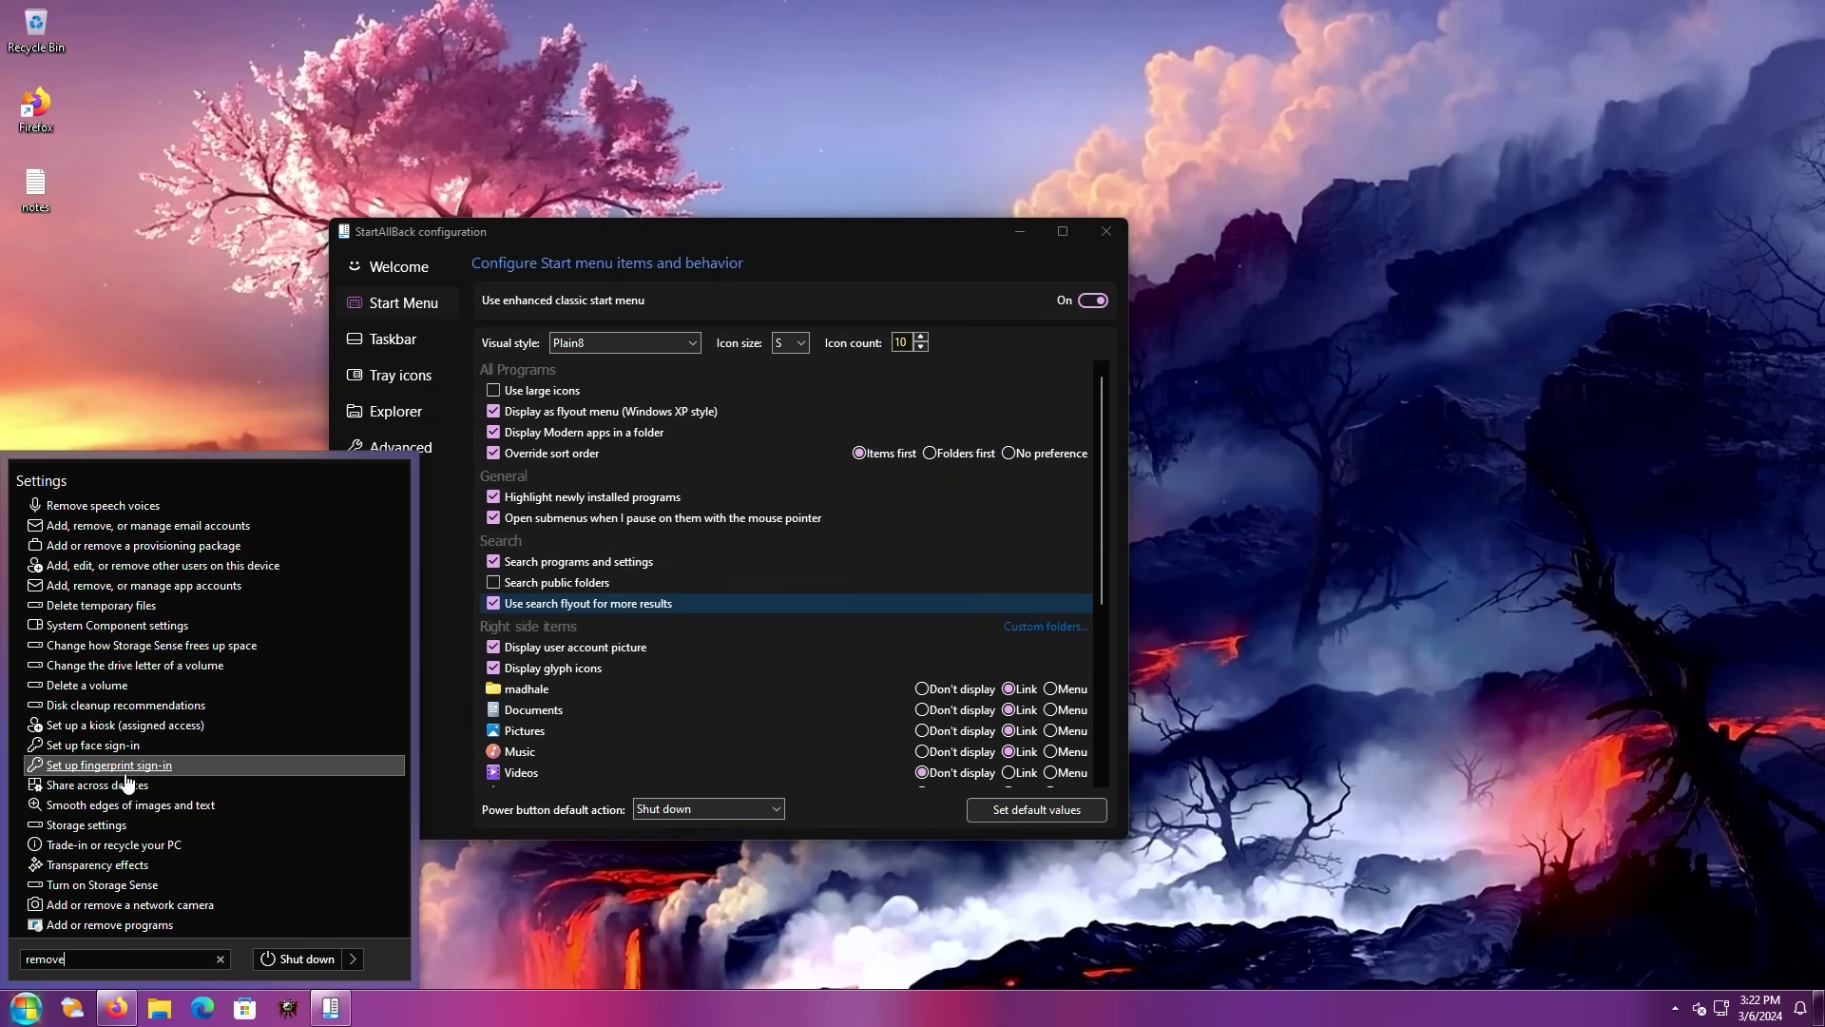
Step: Open 'Add or remove programs' from the results, then close the StartAllBack configuration window
{"action": "left_click", "coordinate": [127, 546]}
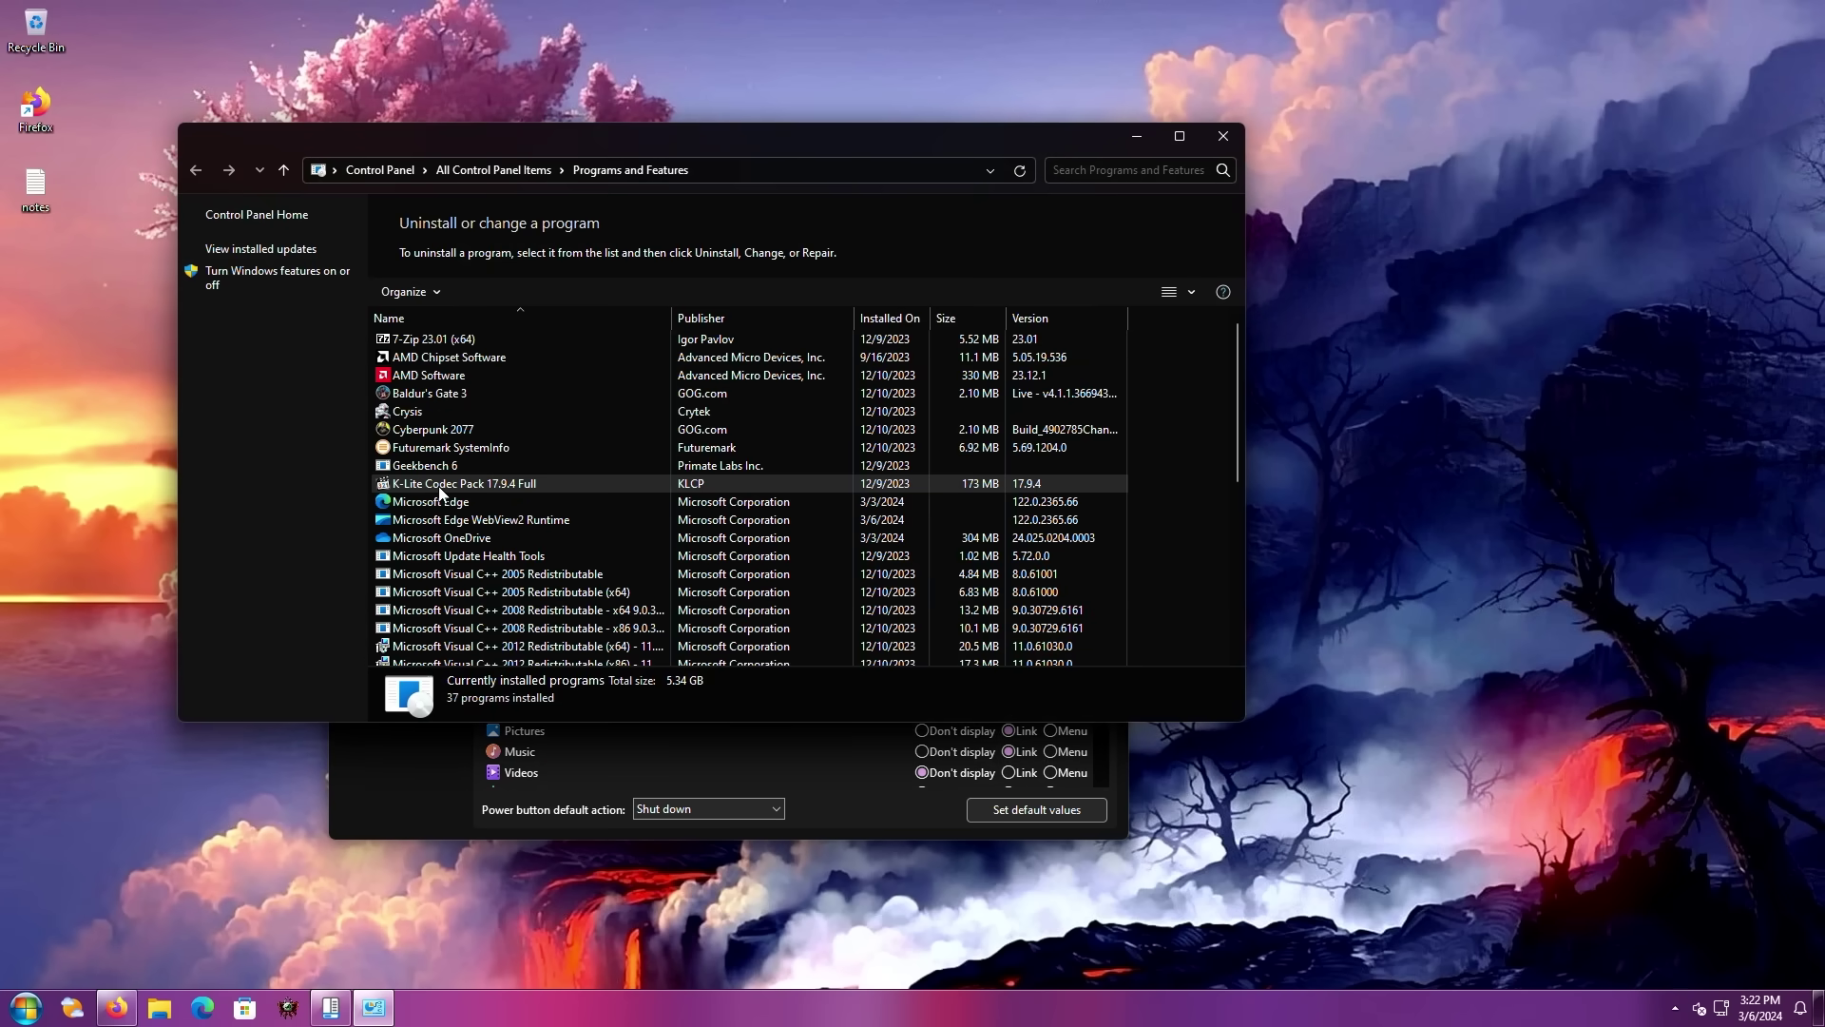
{"action": "left_click", "coordinate": [419, 803]}
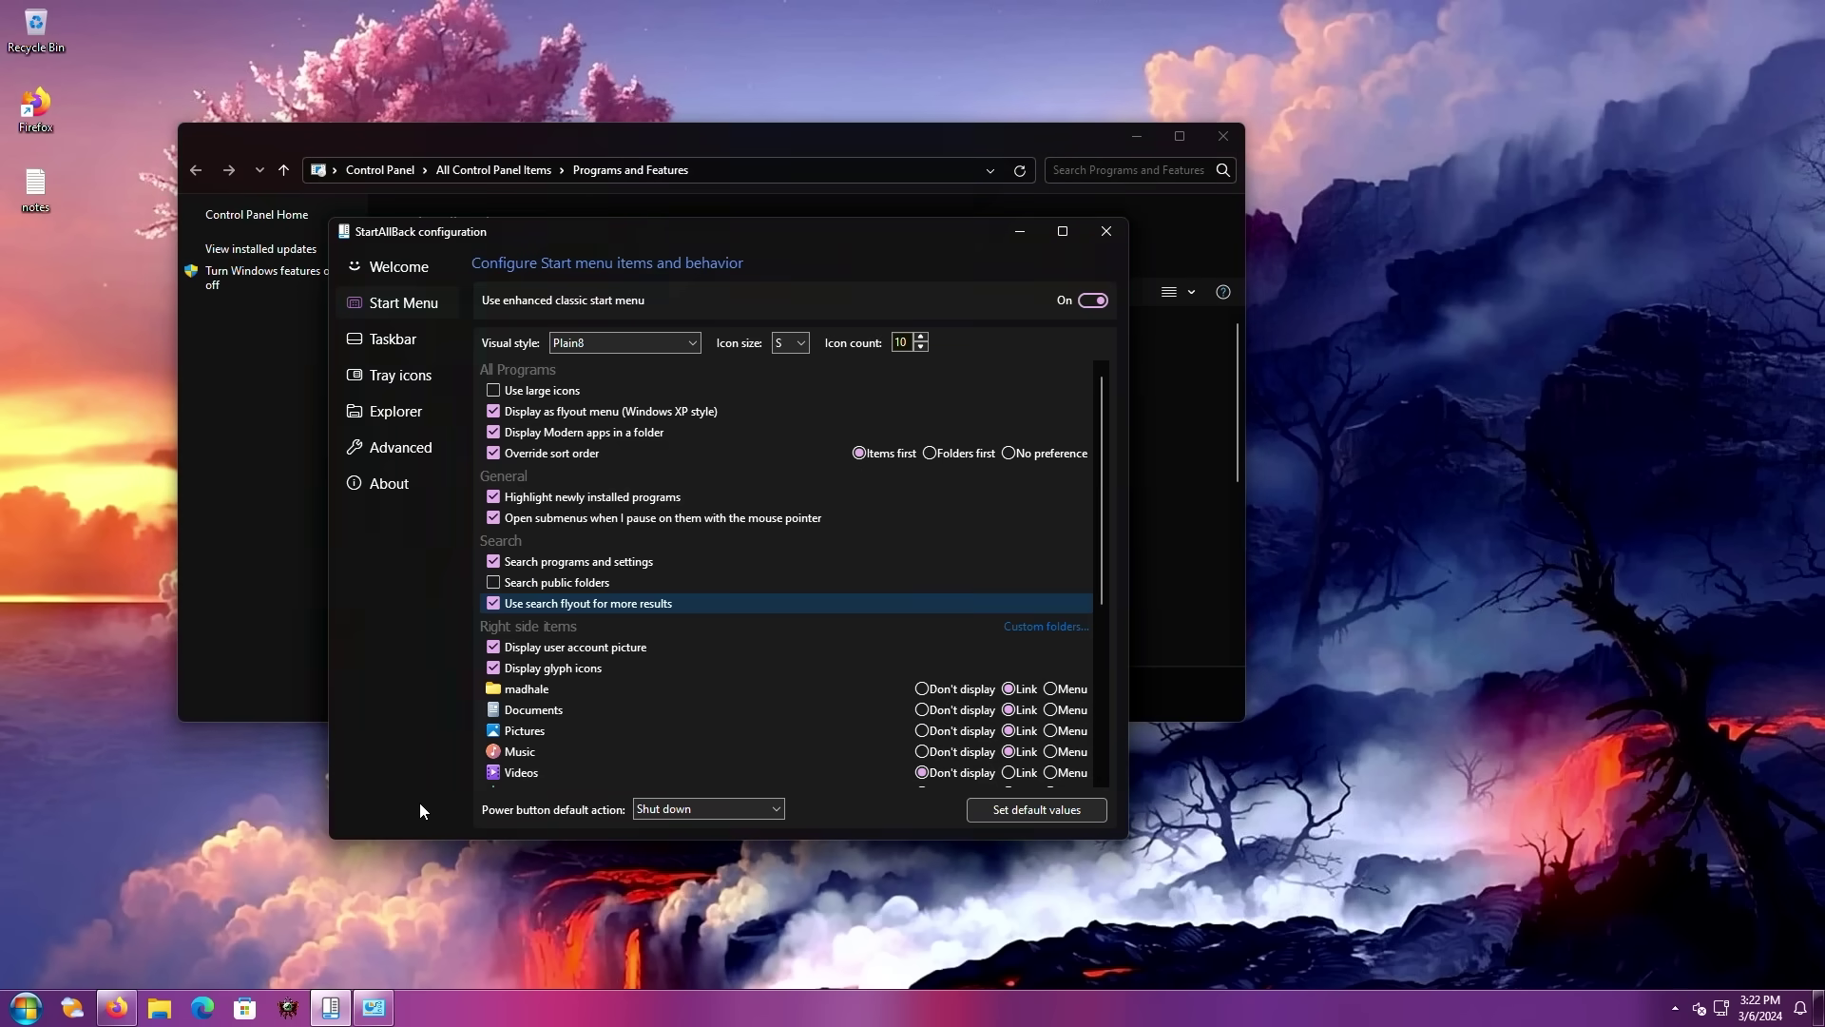
{"action": "left_click", "coordinate": [1101, 232]}
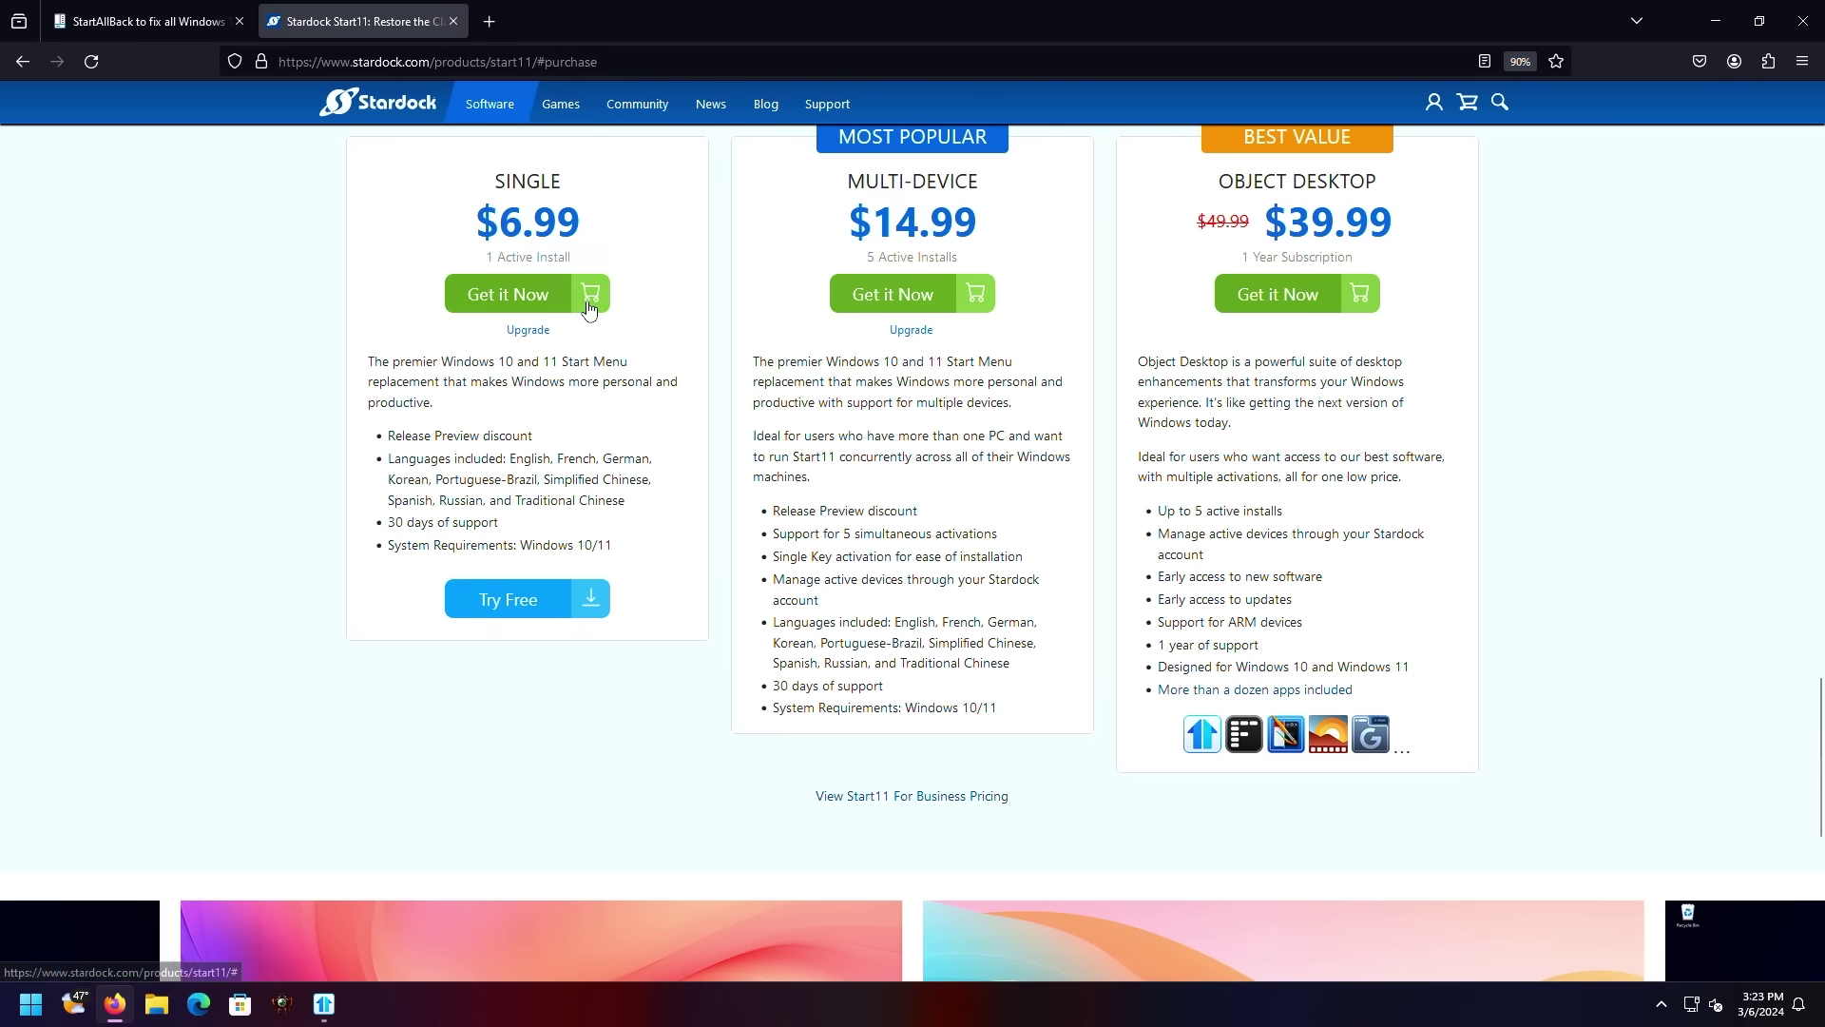
Step: Jump to Start11's pricing, highlight the Multi-Device plan price, and scroll through the plans
{"action": "left_click", "coordinate": [819, 323]}
{"action": "left_click_drag", "start_coordinate": [873, 228], "coordinate": [845, 174]}
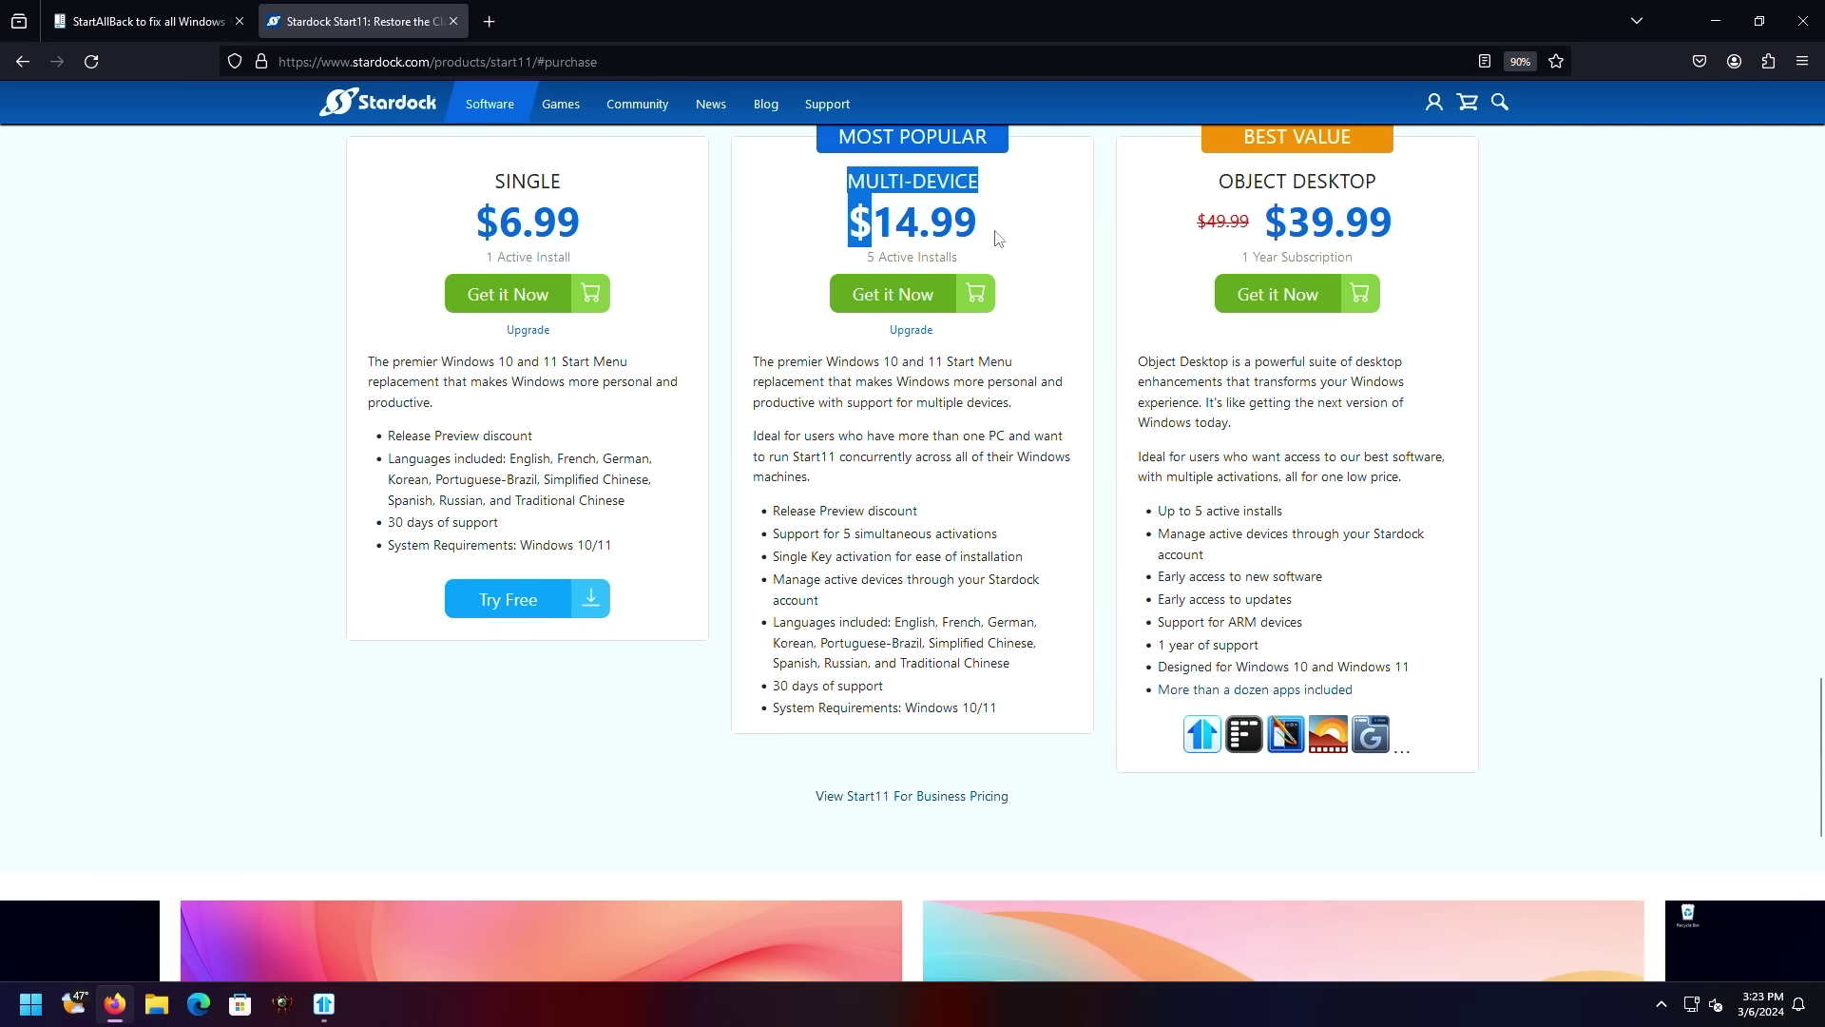
{"action": "scroll", "coordinate": [1321, 221], "scroll_direction": "up", "scroll_amount": 10}
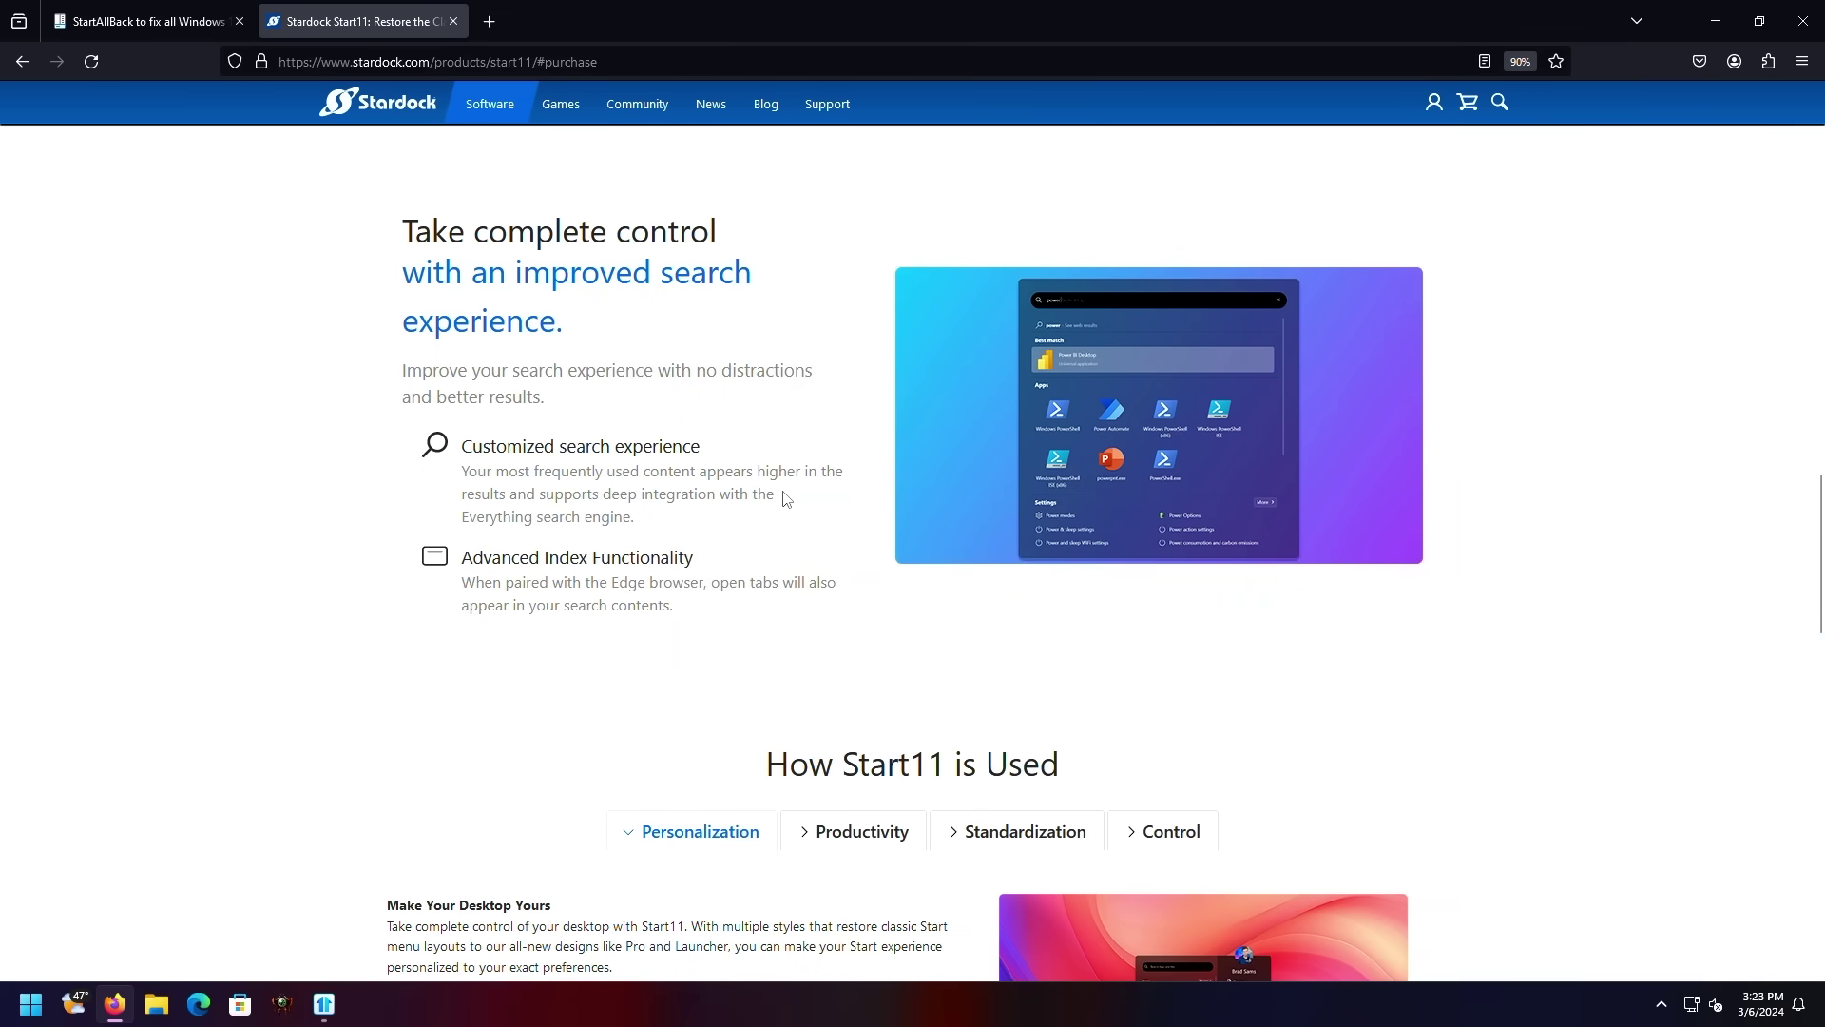
{"action": "scroll", "coordinate": [856, 520], "scroll_direction": "down", "scroll_amount": 7}
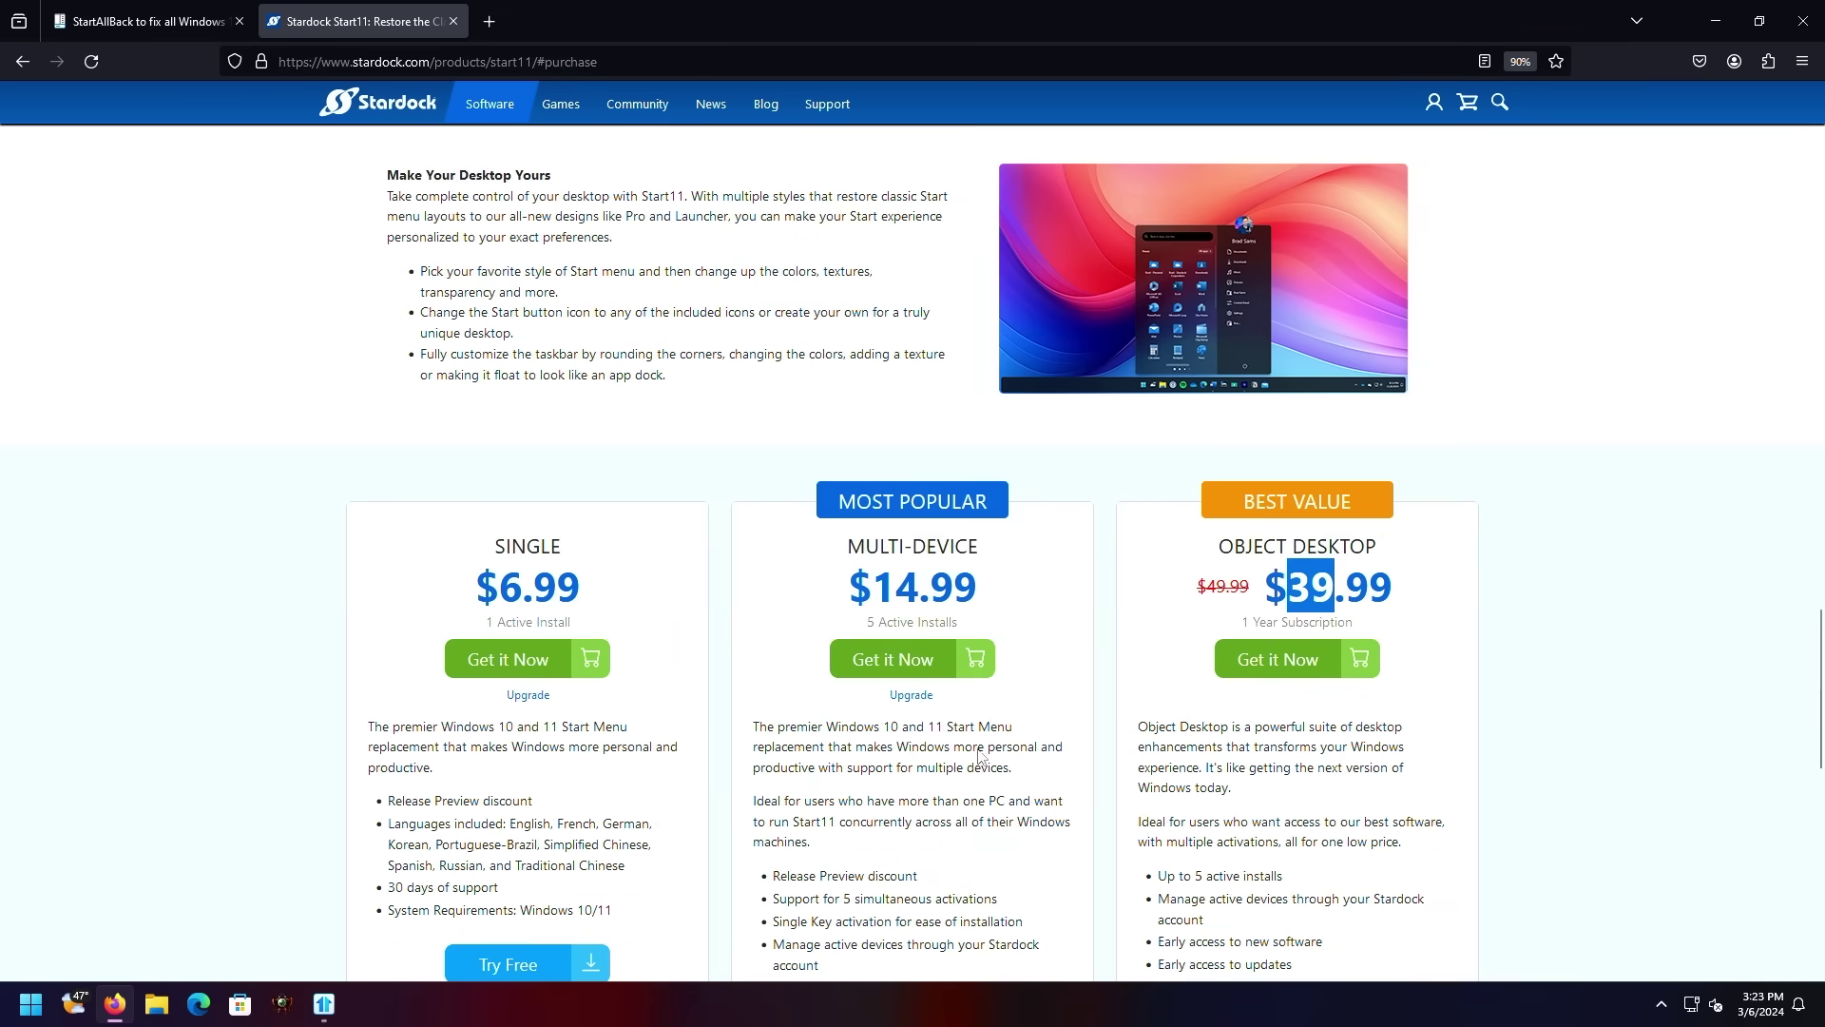
{"action": "scroll", "coordinate": [407, 647], "scroll_direction": "down", "scroll_amount": 1}
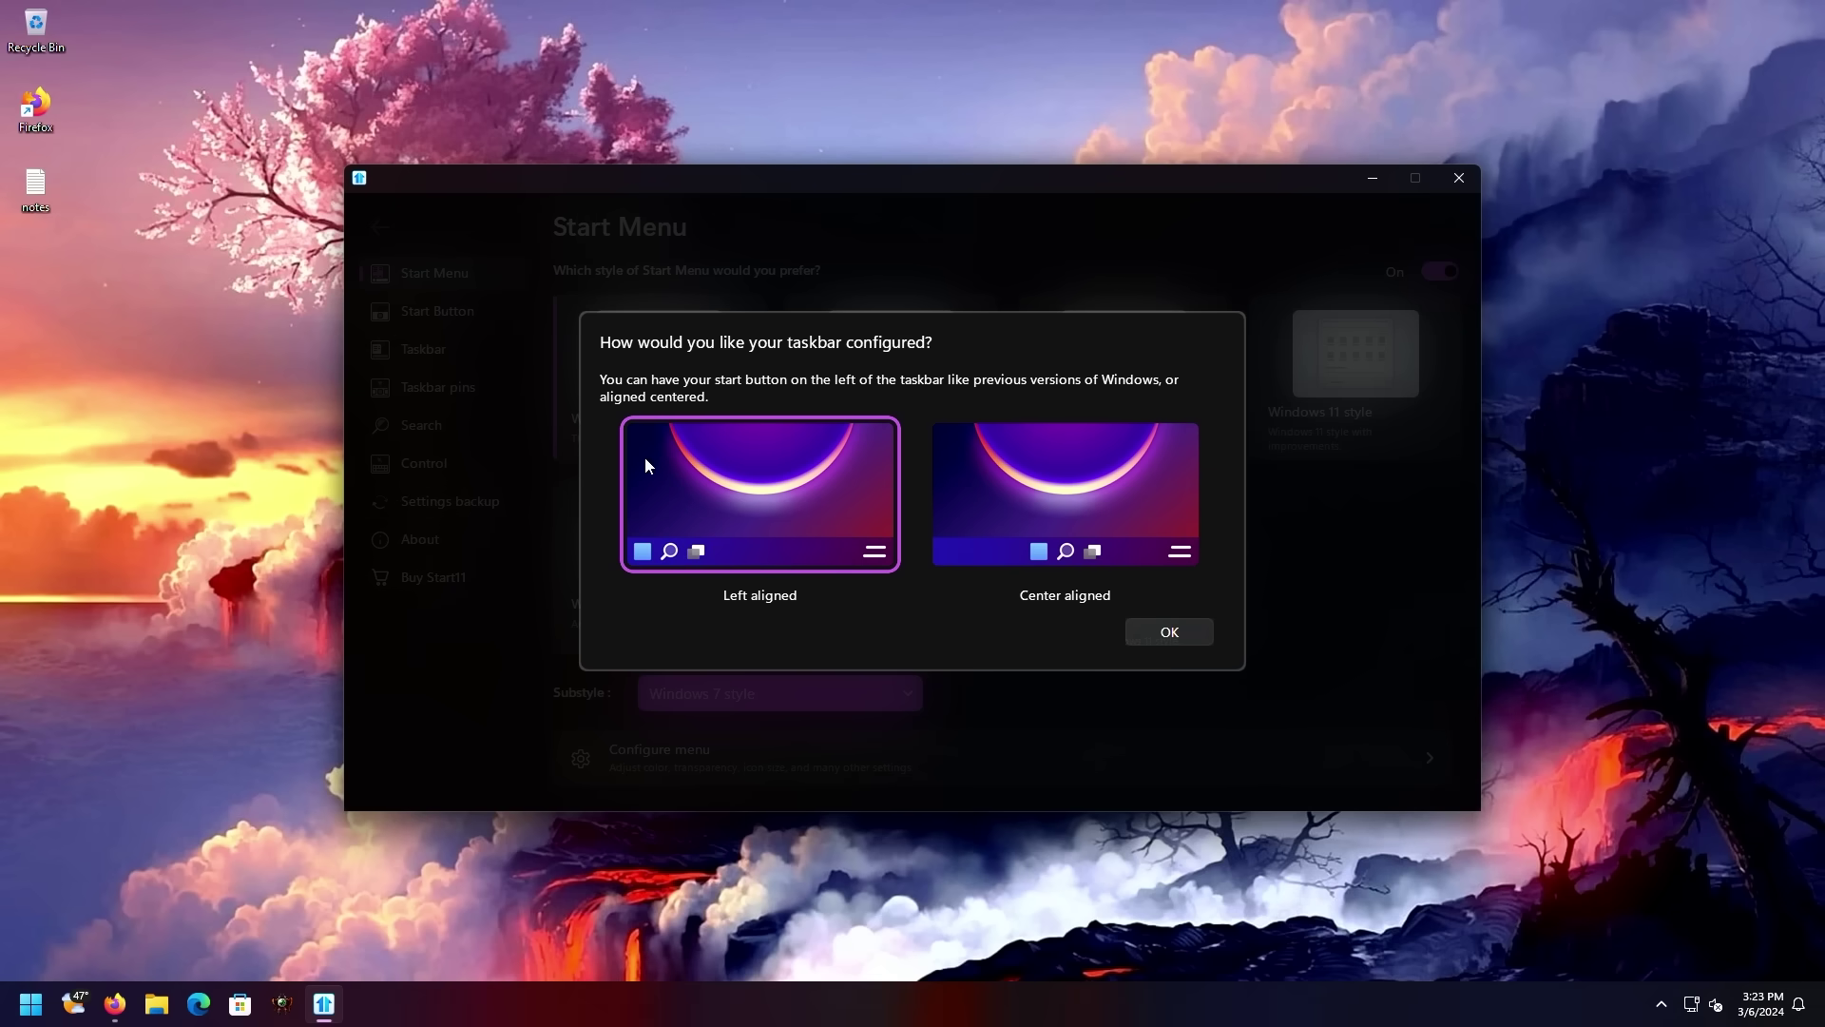
Step: Confirm the left-aligned taskbar, keep the Windows 7 style substyle, and preview All Programs
{"action": "left_click", "coordinate": [1184, 636]}
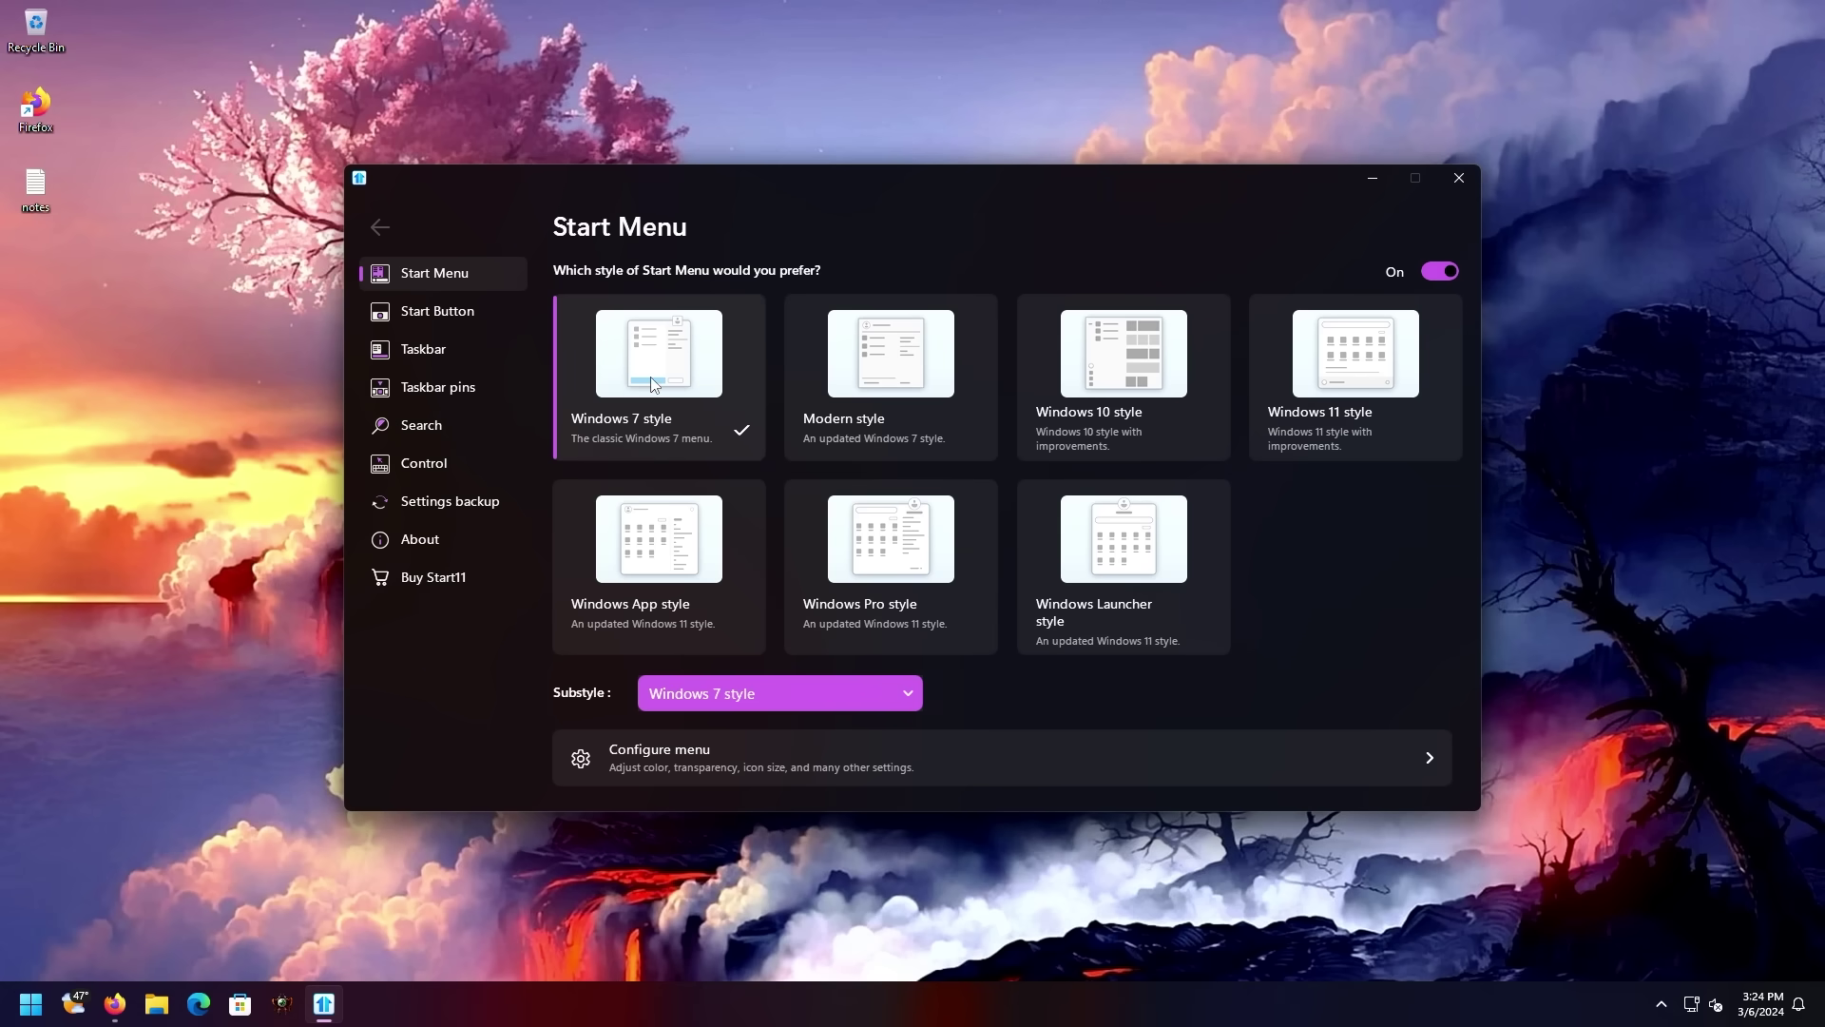
{"action": "left_click", "coordinate": [802, 695]}
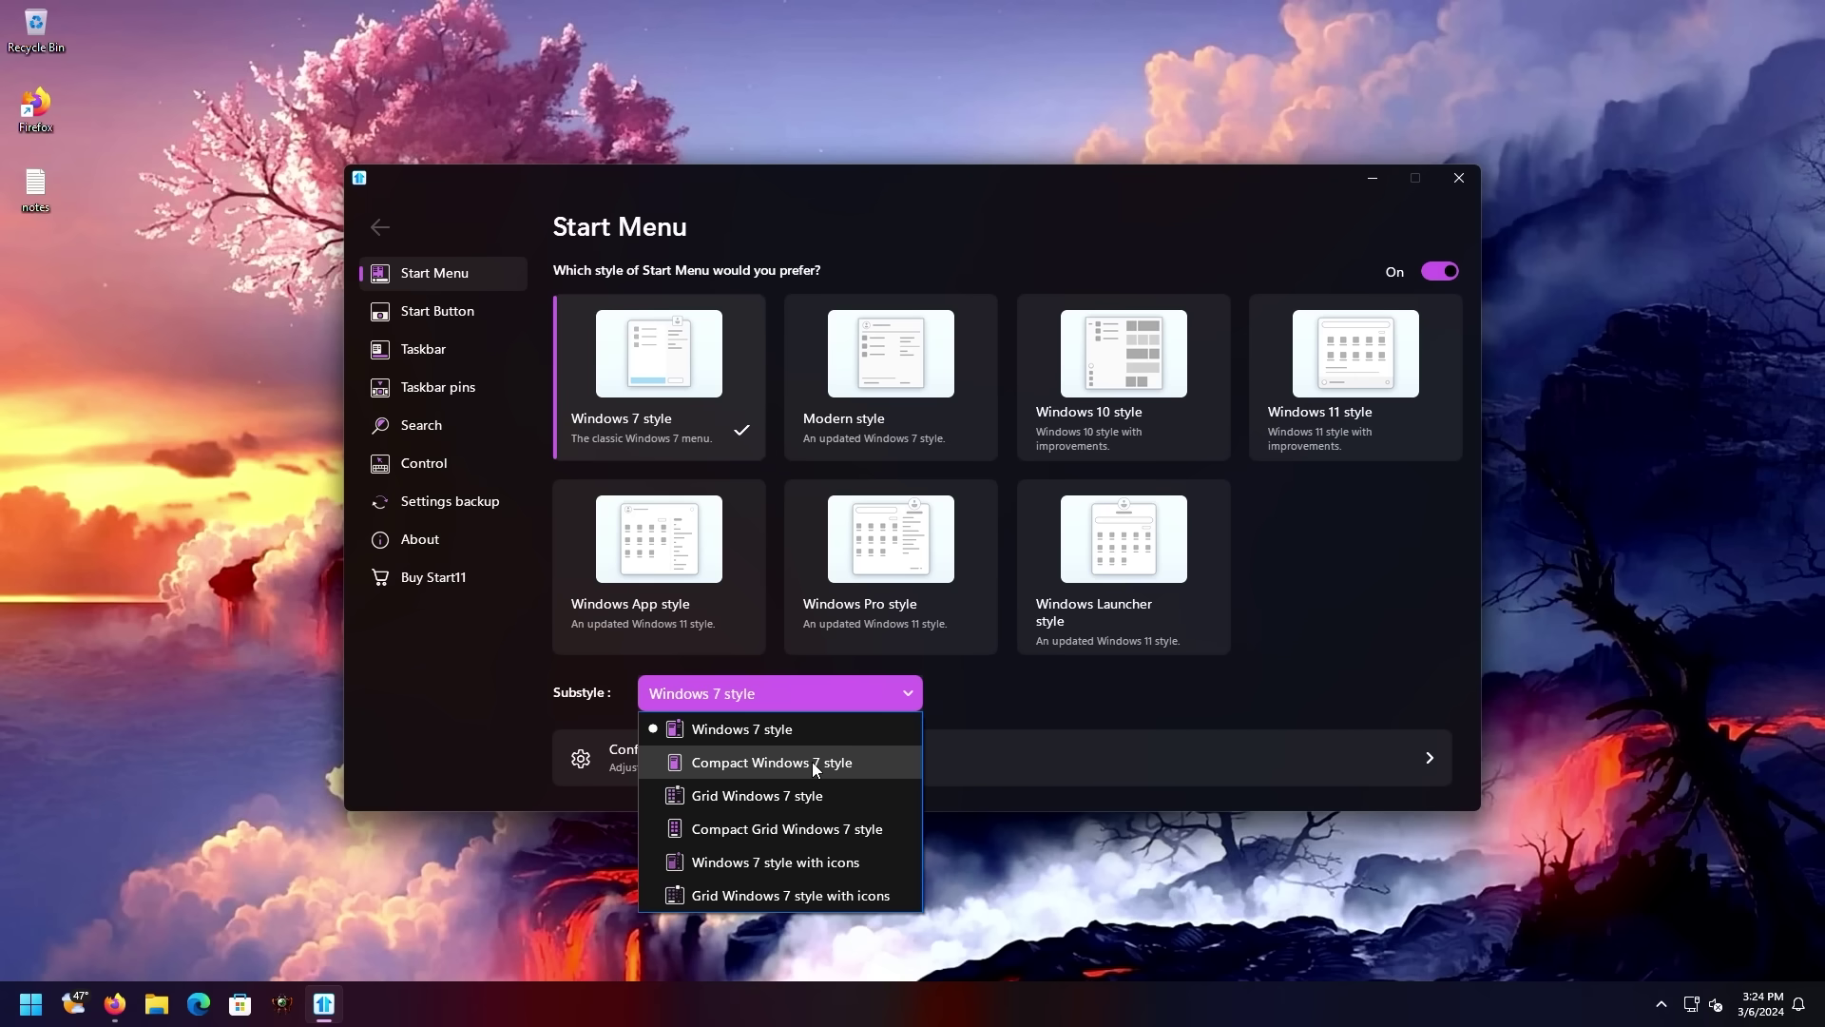
{"action": "left_click", "coordinate": [797, 738]}
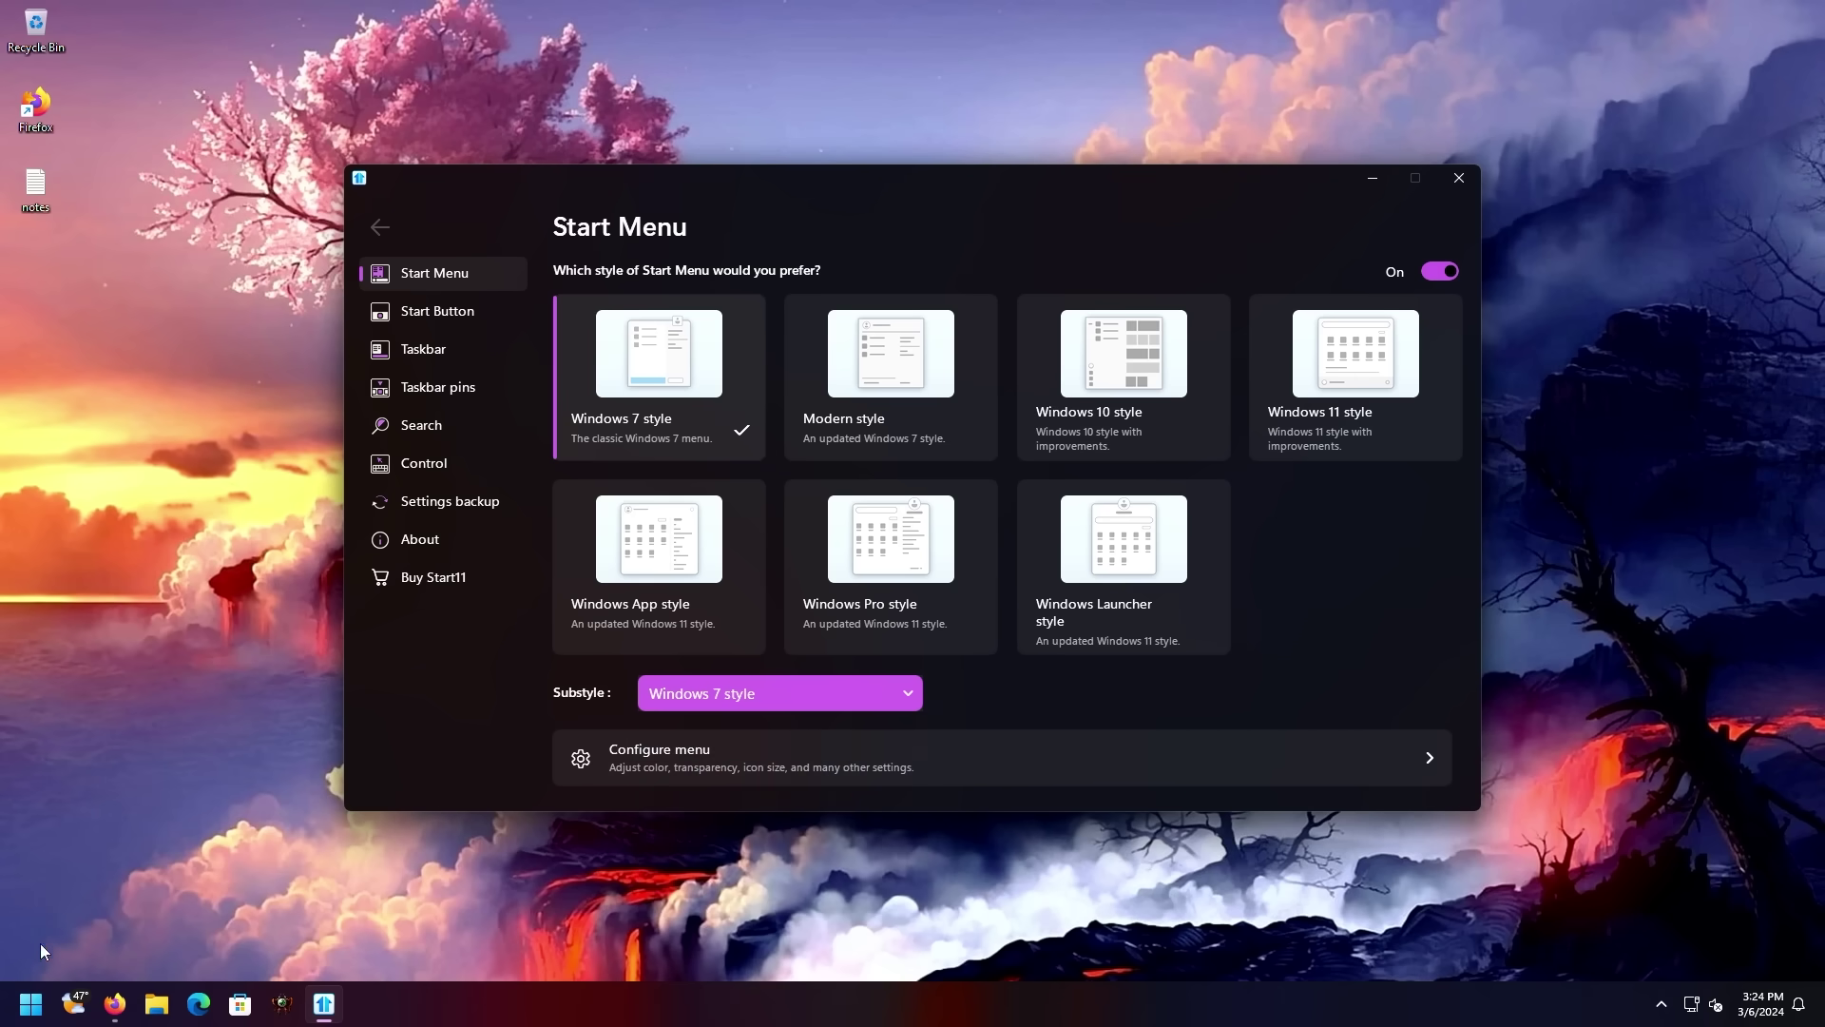
{"action": "left_click", "coordinate": [30, 1003]}
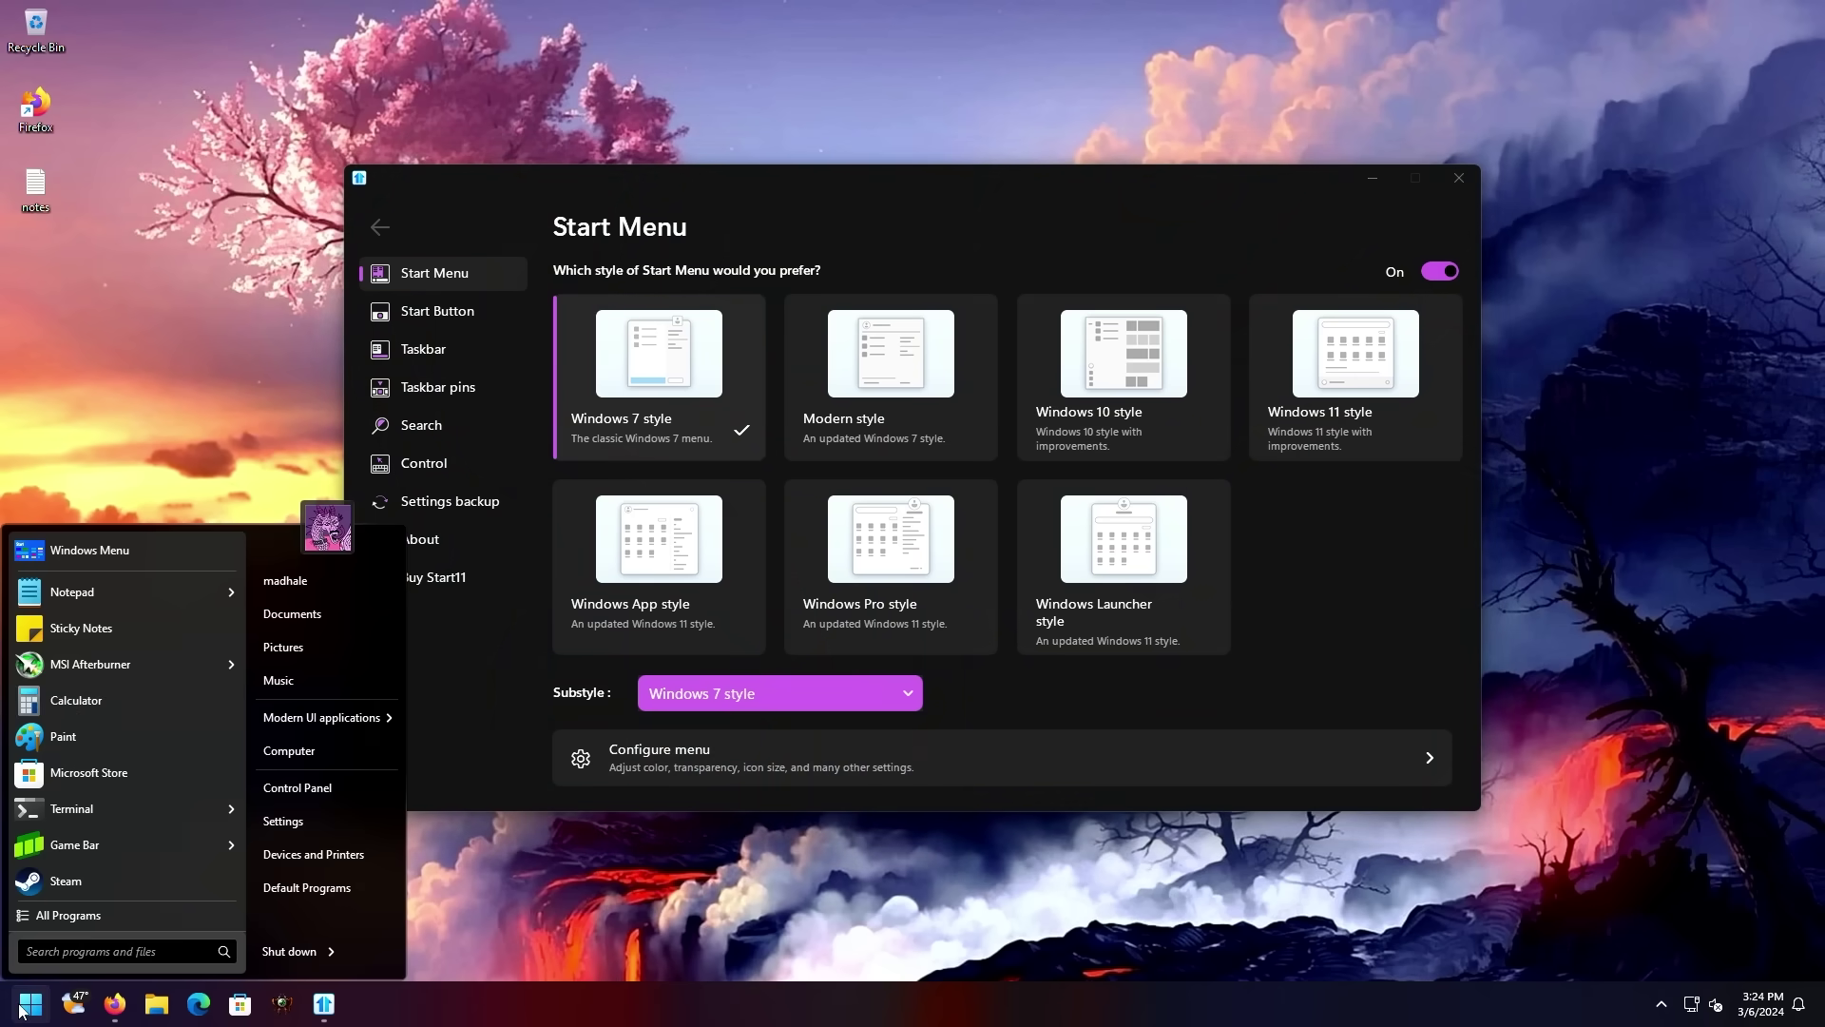
{"action": "left_click", "coordinate": [99, 918]}
{"action": "left_click", "coordinate": [750, 681]}
Step: Preview the Compact and Grid Windows 7 substyles and pin Firefox to the top tiles
{"action": "left_click", "coordinate": [751, 681]}
{"action": "left_click", "coordinate": [761, 770]}
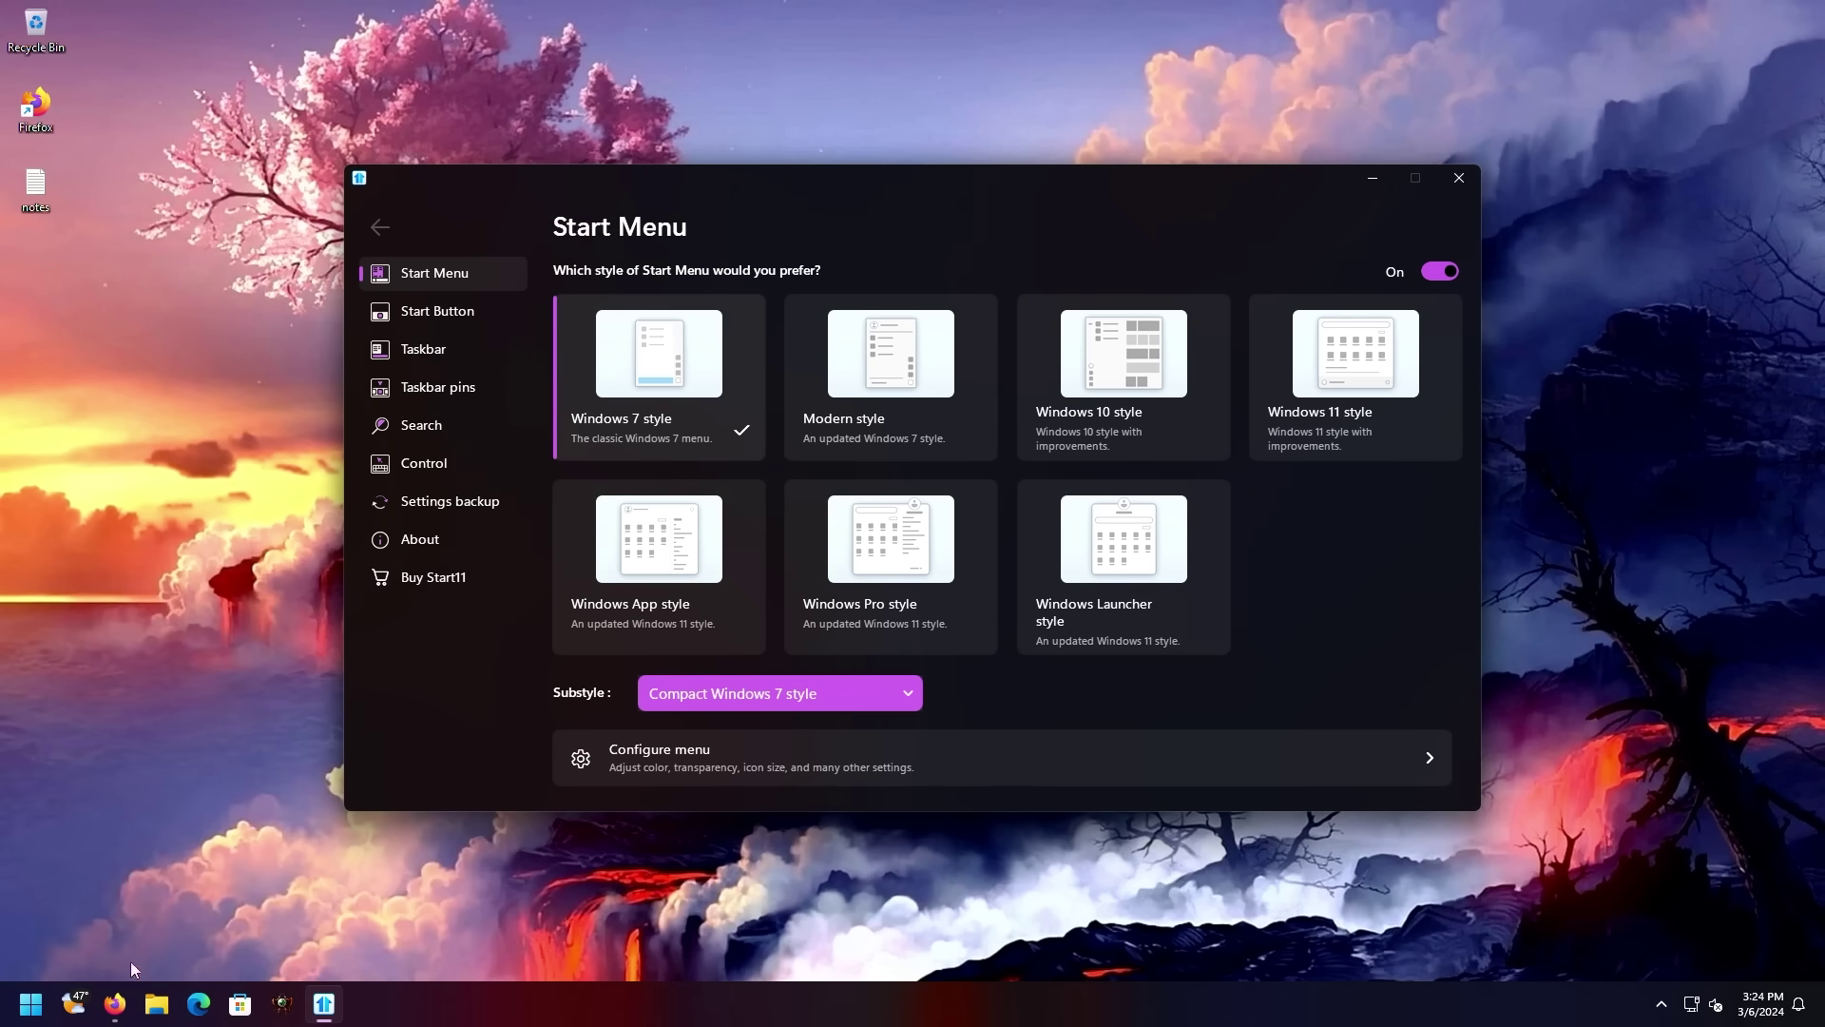
{"action": "left_click", "coordinate": [31, 1003]}
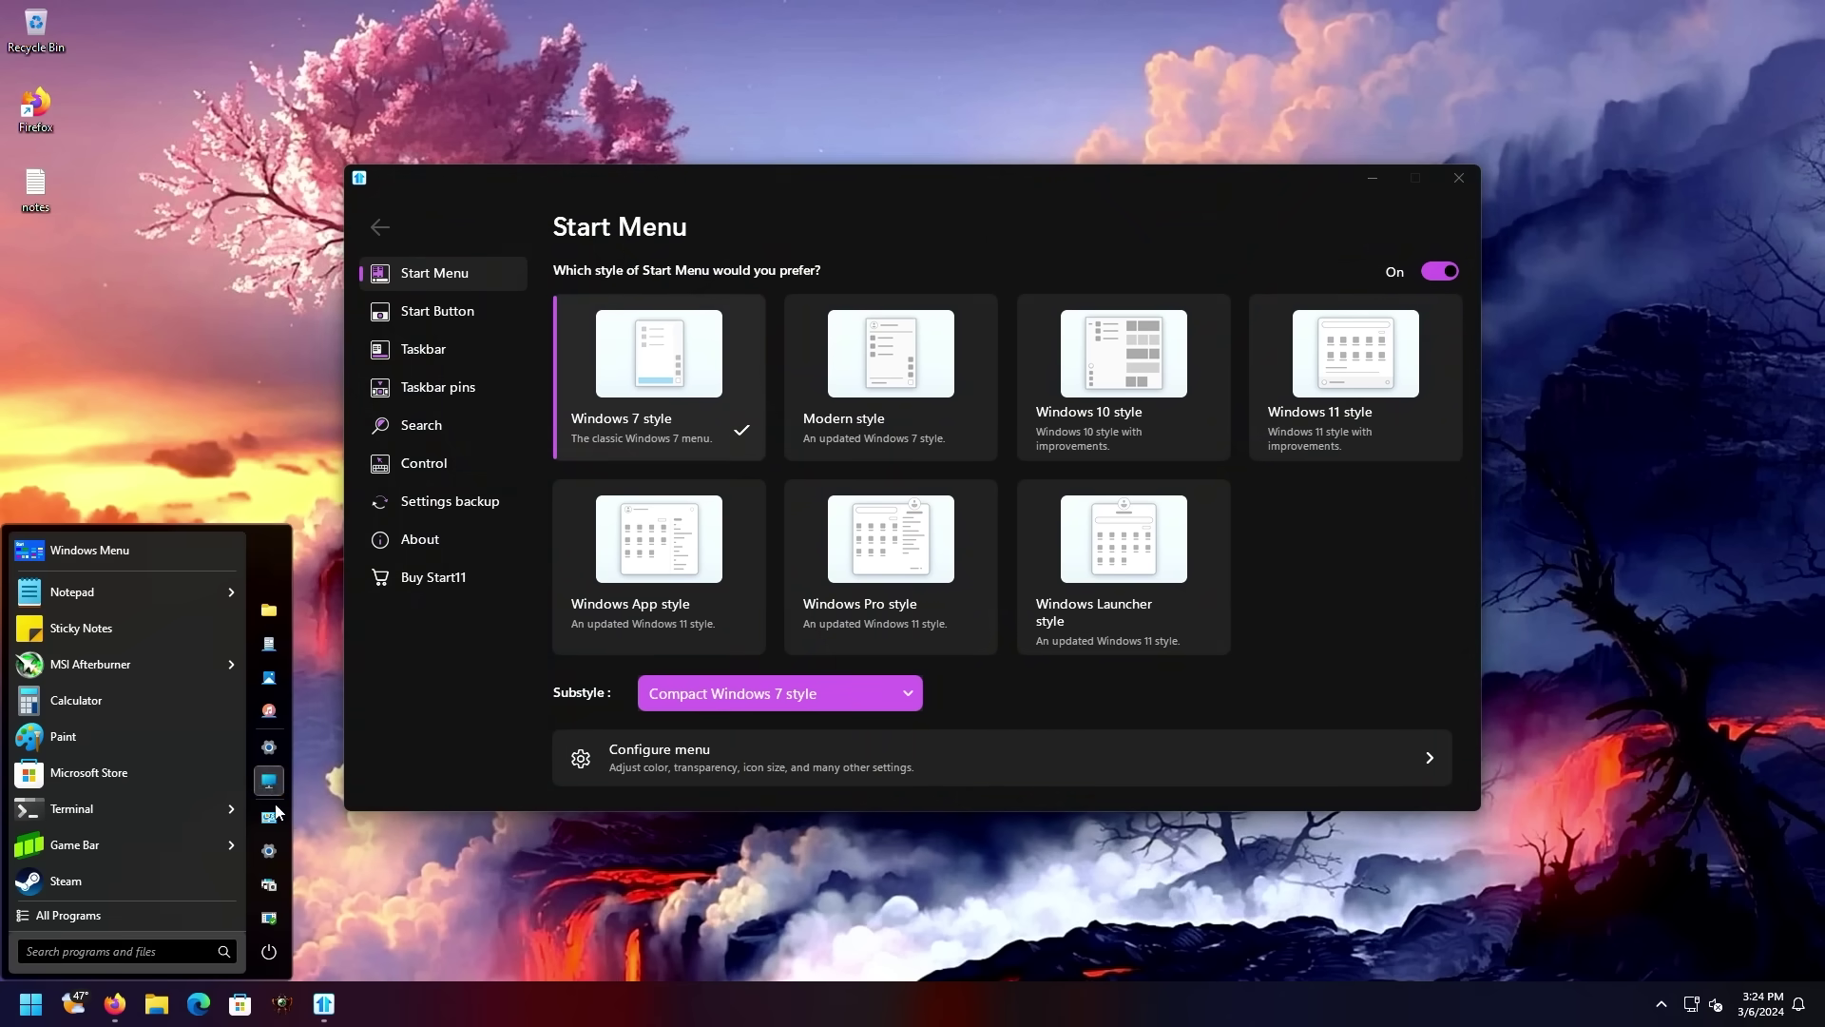
{"action": "left_click", "coordinate": [744, 693]}
{"action": "left_click", "coordinate": [761, 618]}
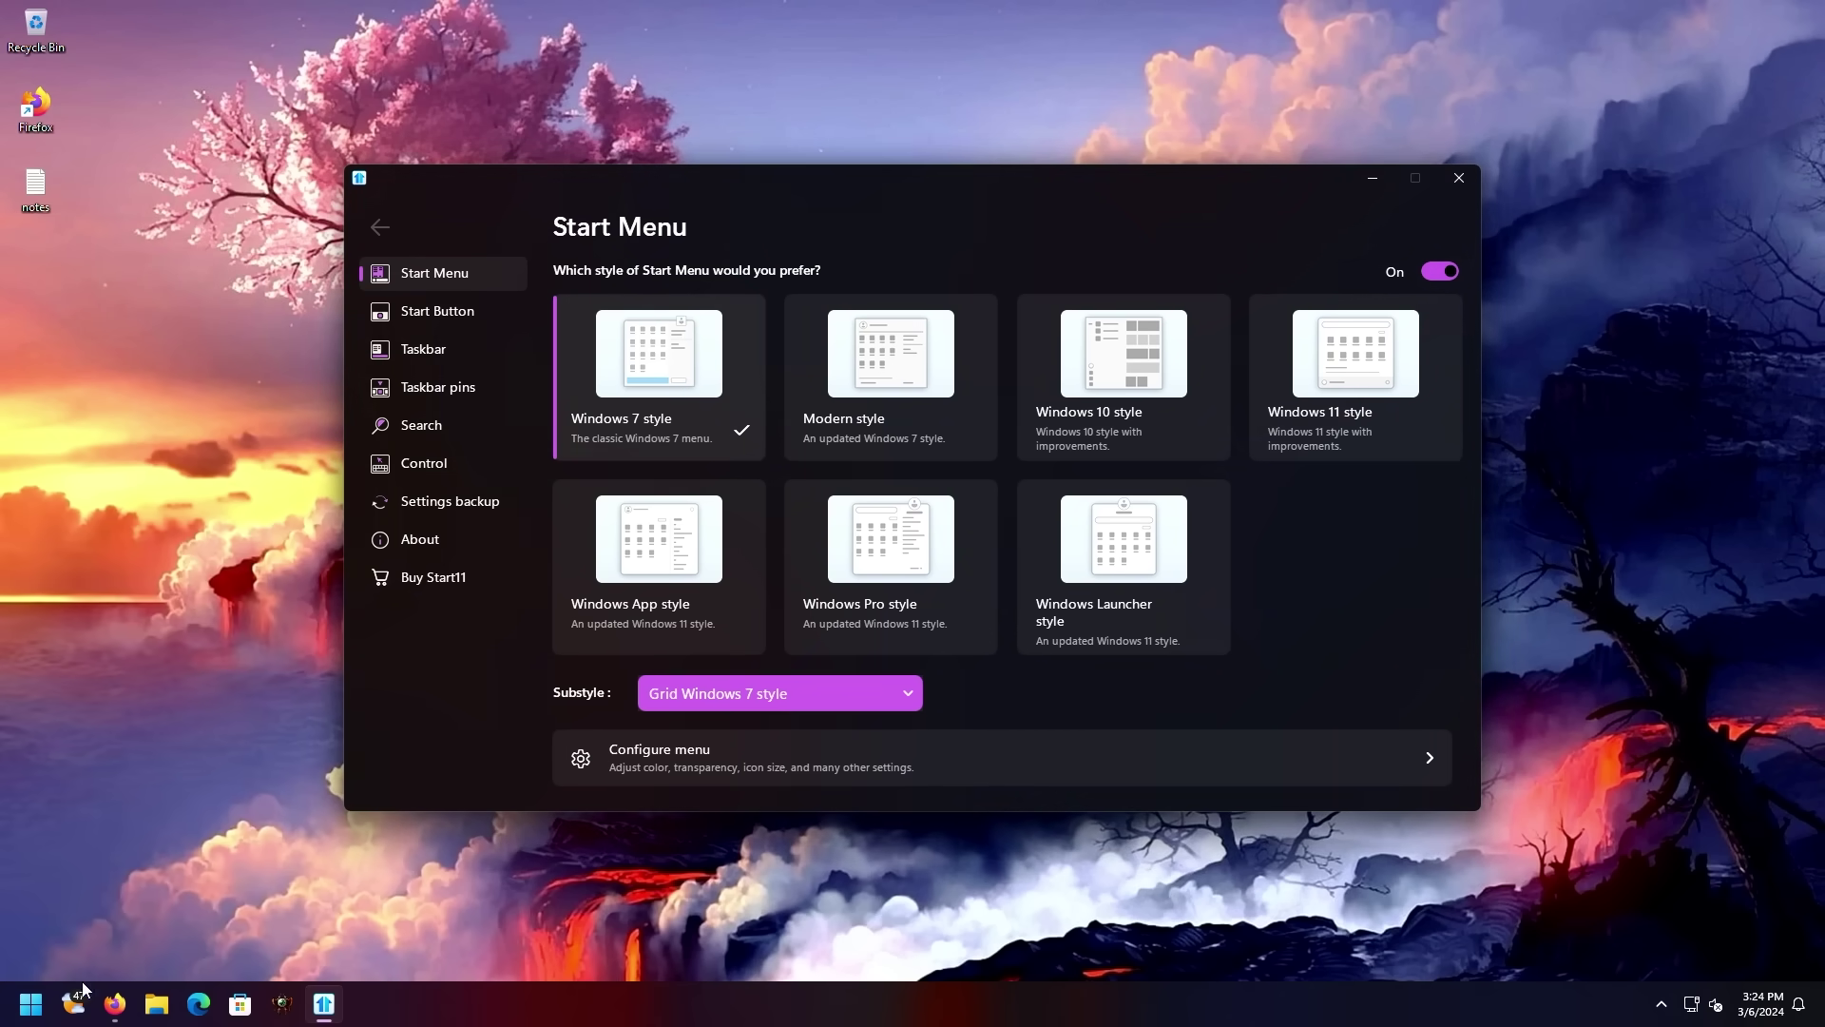
{"action": "left_click", "coordinate": [28, 1005]}
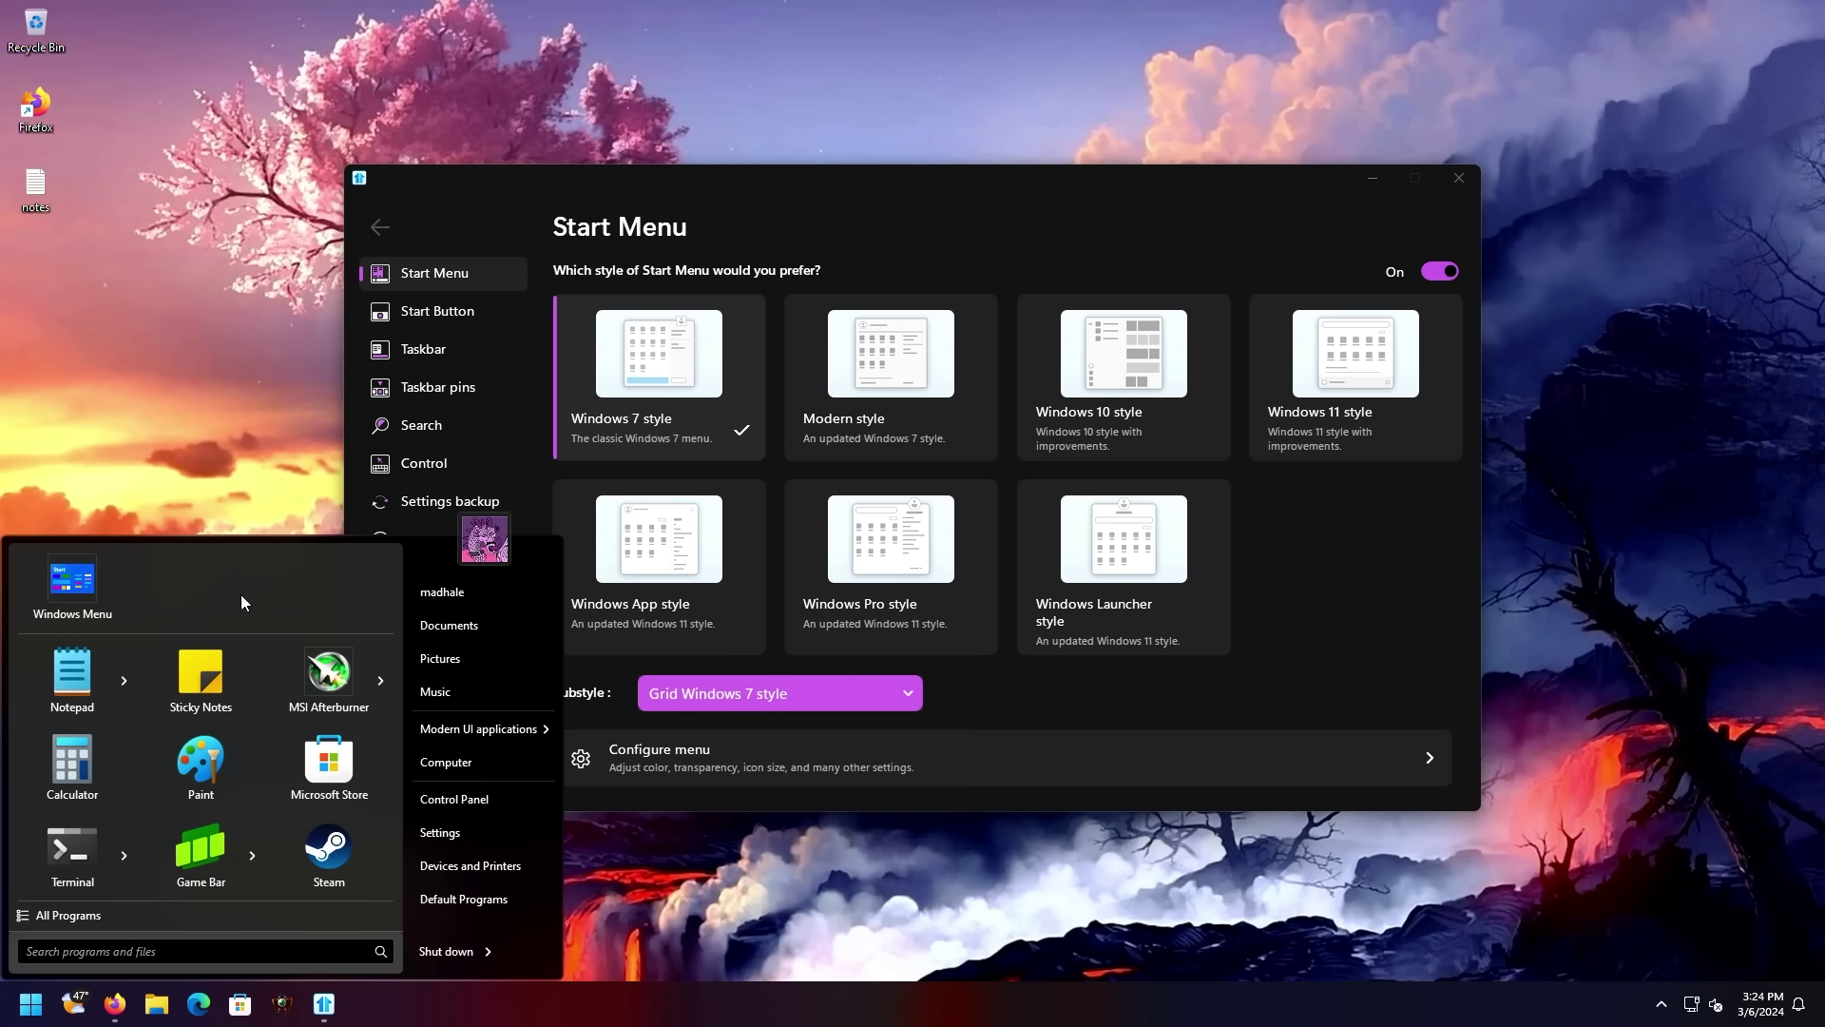
{"action": "left_click_drag", "start_coordinate": [36, 105], "coordinate": [185, 594]}
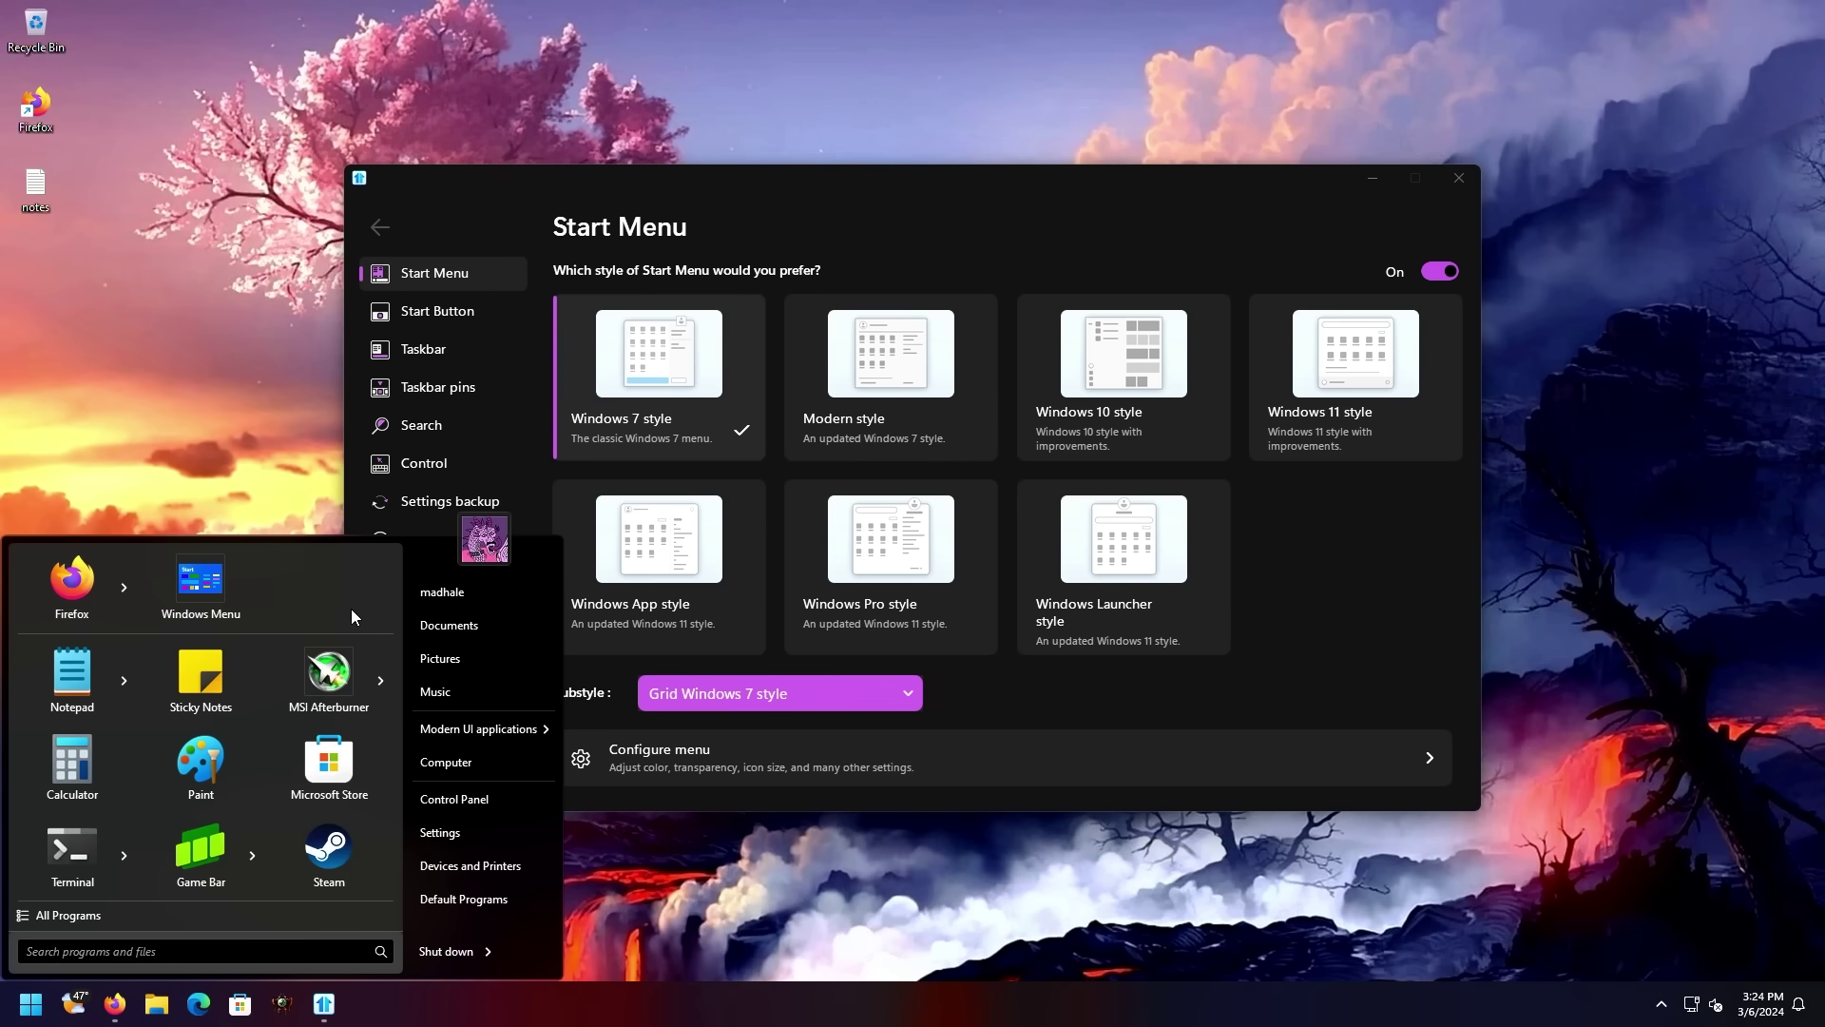
{"action": "scroll", "coordinate": [775, 703], "scroll_direction": "down", "scroll_amount": 1}
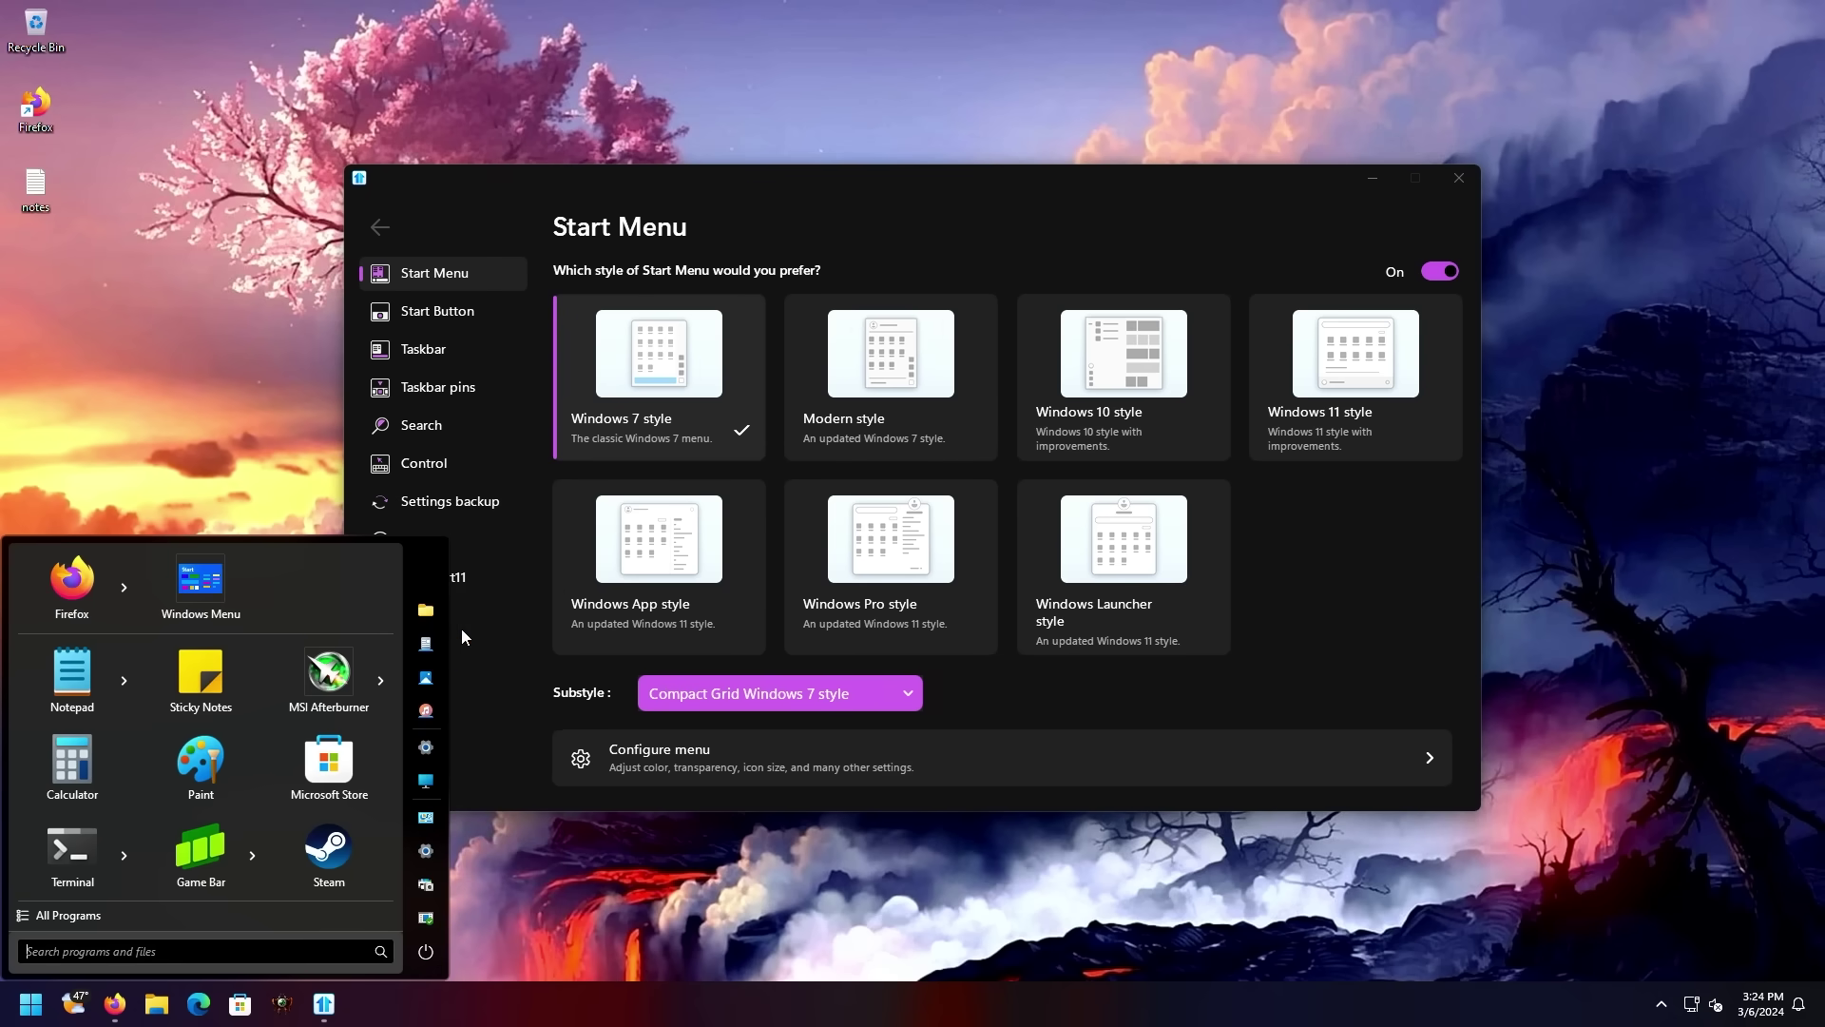
Step: Preview the 'with icons' and 'Grid with icons' substyles, then return to plain Windows 7 style
{"action": "left_click", "coordinate": [732, 689]}
{"action": "scroll", "coordinate": [728, 706], "scroll_direction": "up", "scroll_amount": 2}
{"action": "left_click", "coordinate": [12, 1020]}
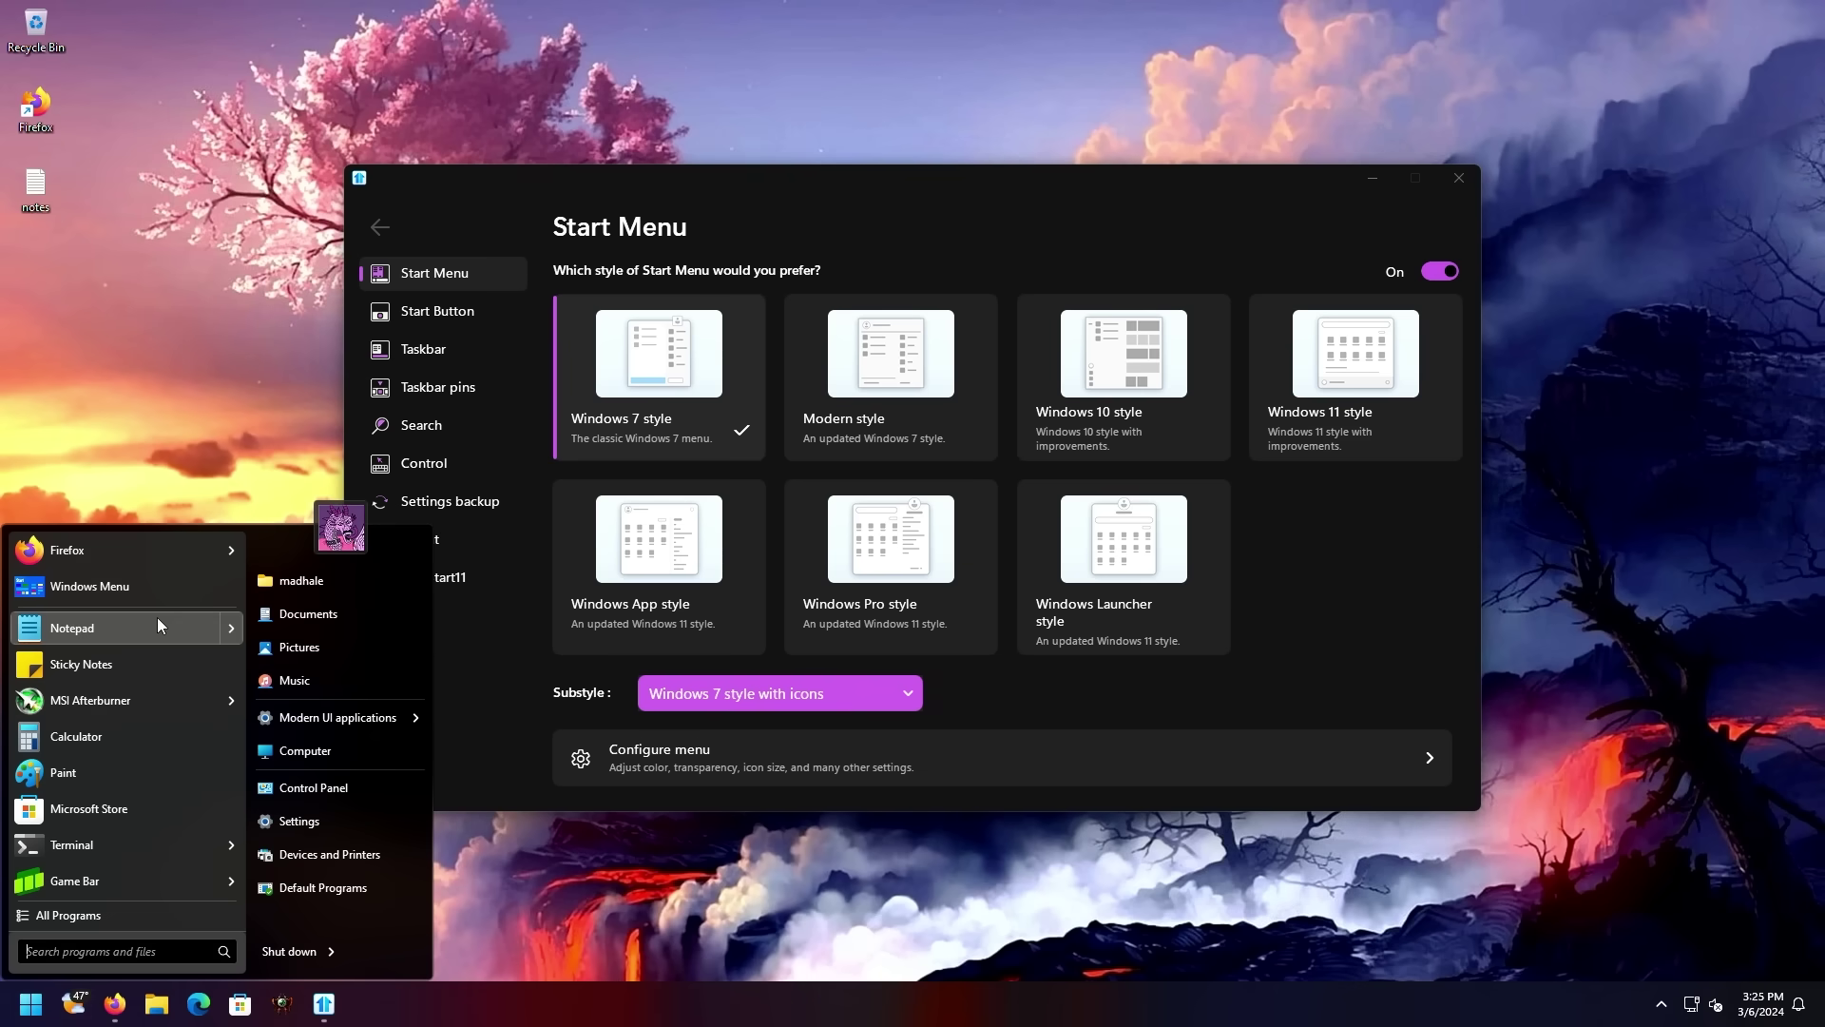
{"action": "left_click", "coordinate": [722, 693]}
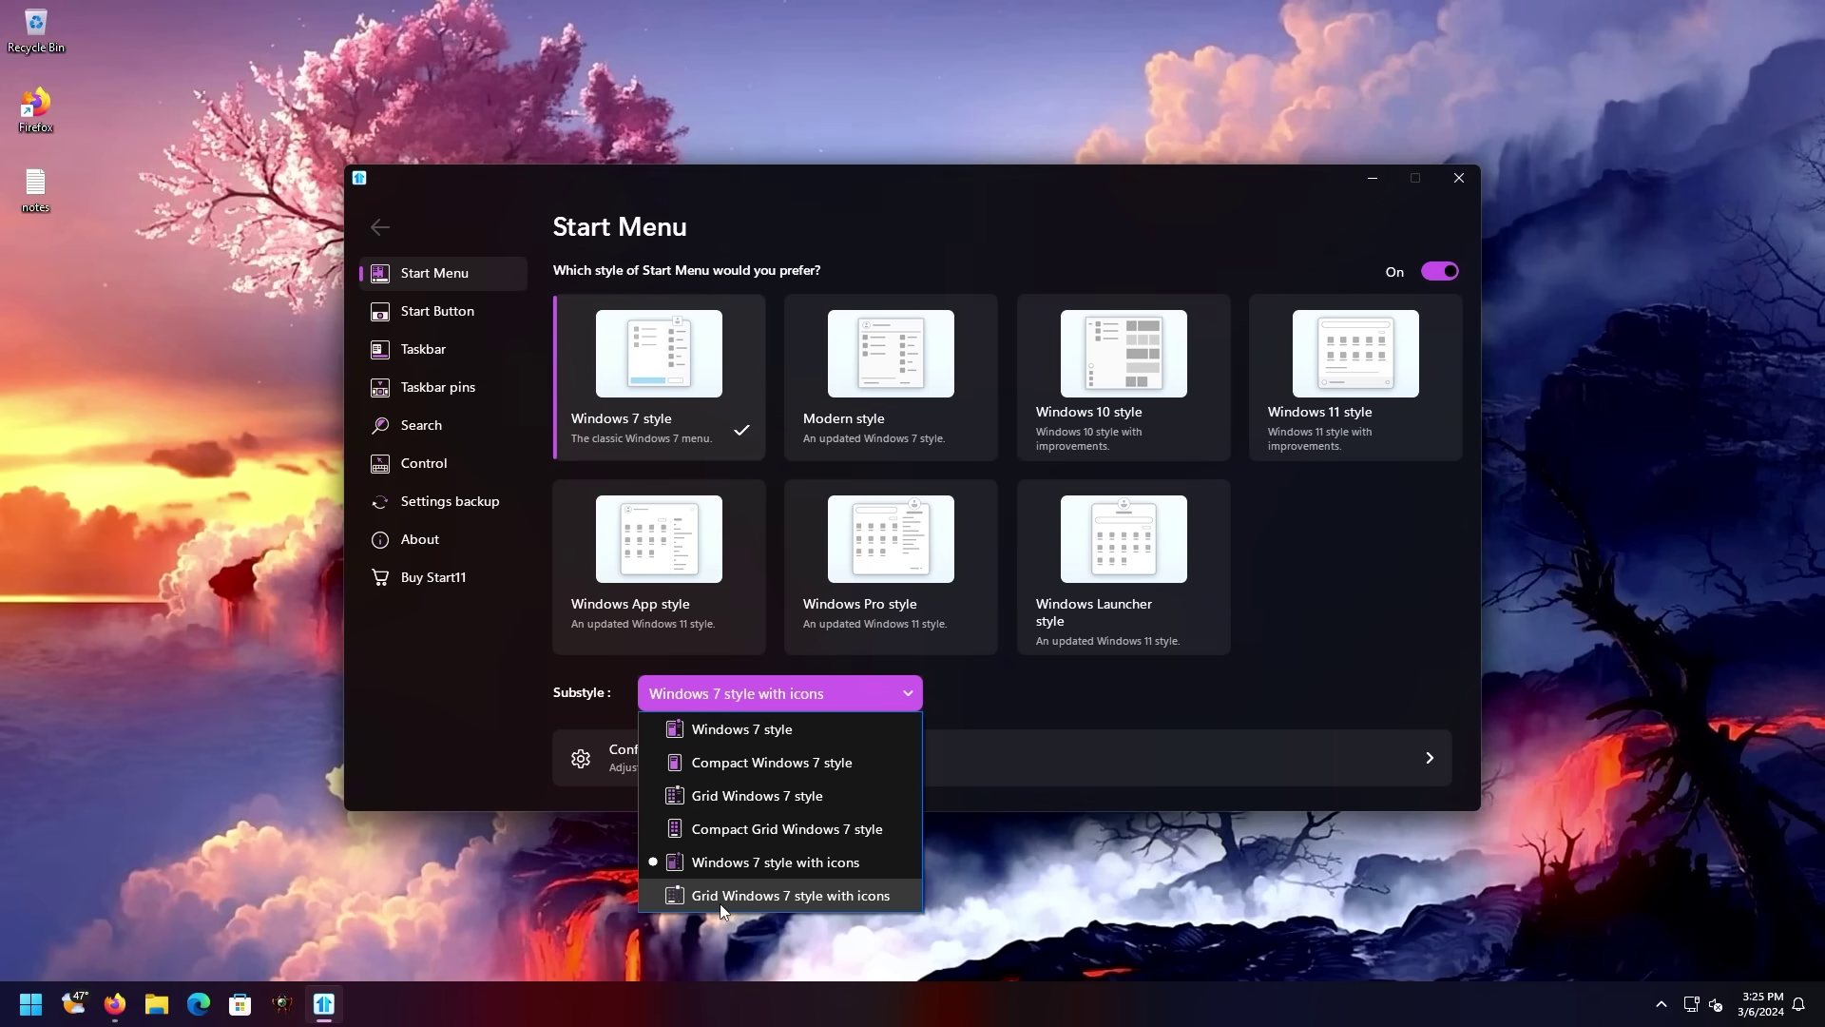
{"action": "left_click", "coordinate": [720, 904]}
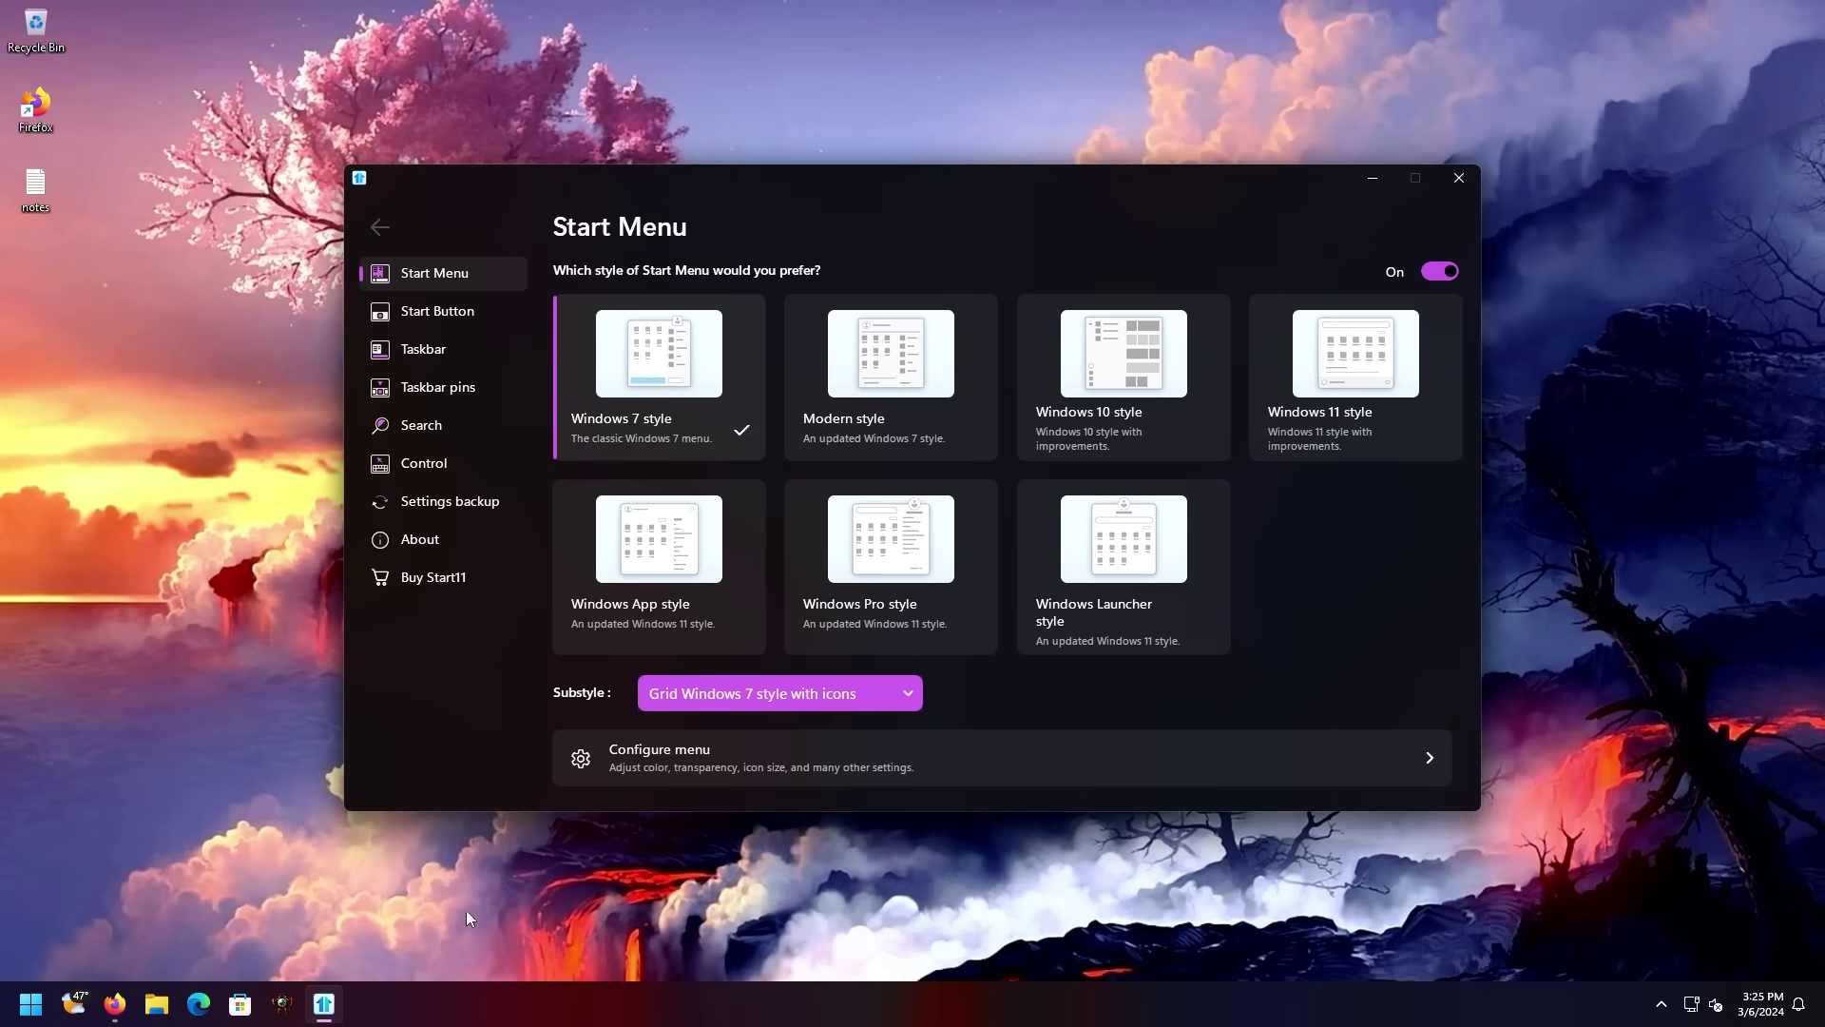
{"action": "left_click", "coordinate": [47, 1019]}
{"action": "left_click", "coordinate": [738, 710]}
{"action": "left_click", "coordinate": [739, 710]}
{"action": "left_click", "coordinate": [684, 727]}
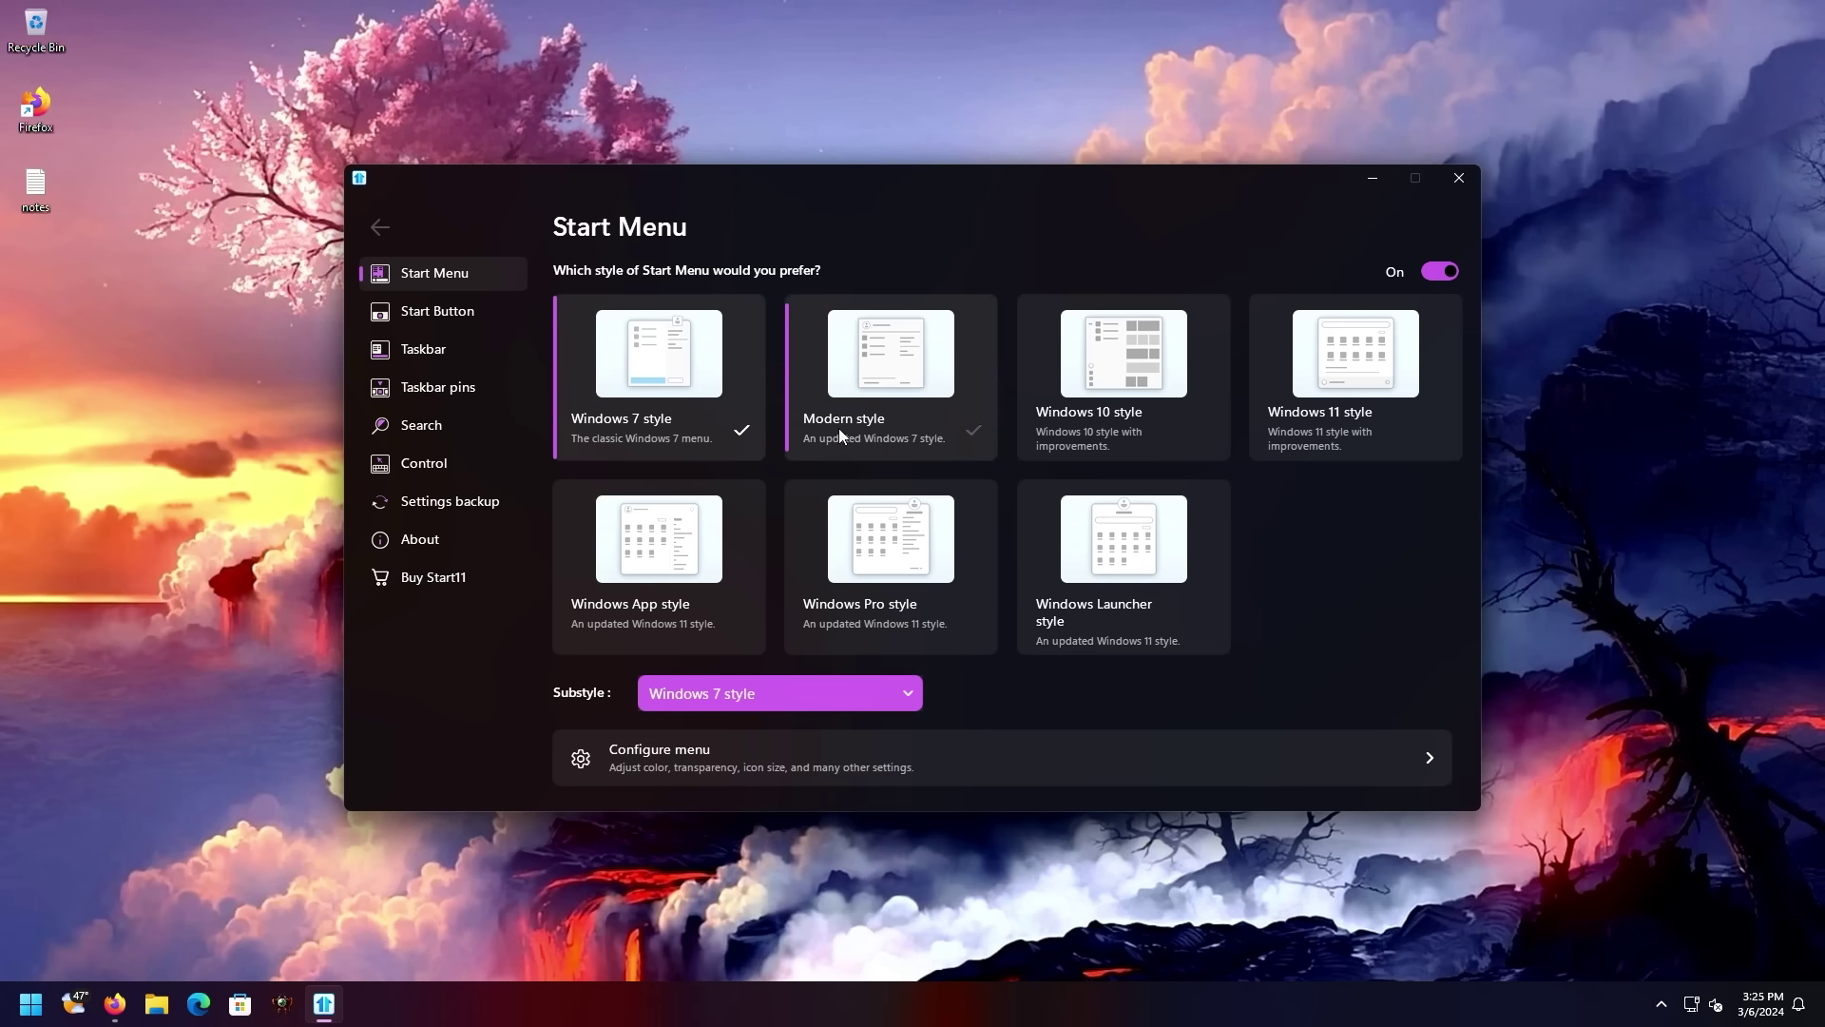
Step: Cycle through Modern, Windows 10, Windows 11 and Pro styles, ending back on Windows 7 style
{"action": "left_click", "coordinate": [846, 390]}
{"action": "left_click", "coordinate": [30, 1003]}
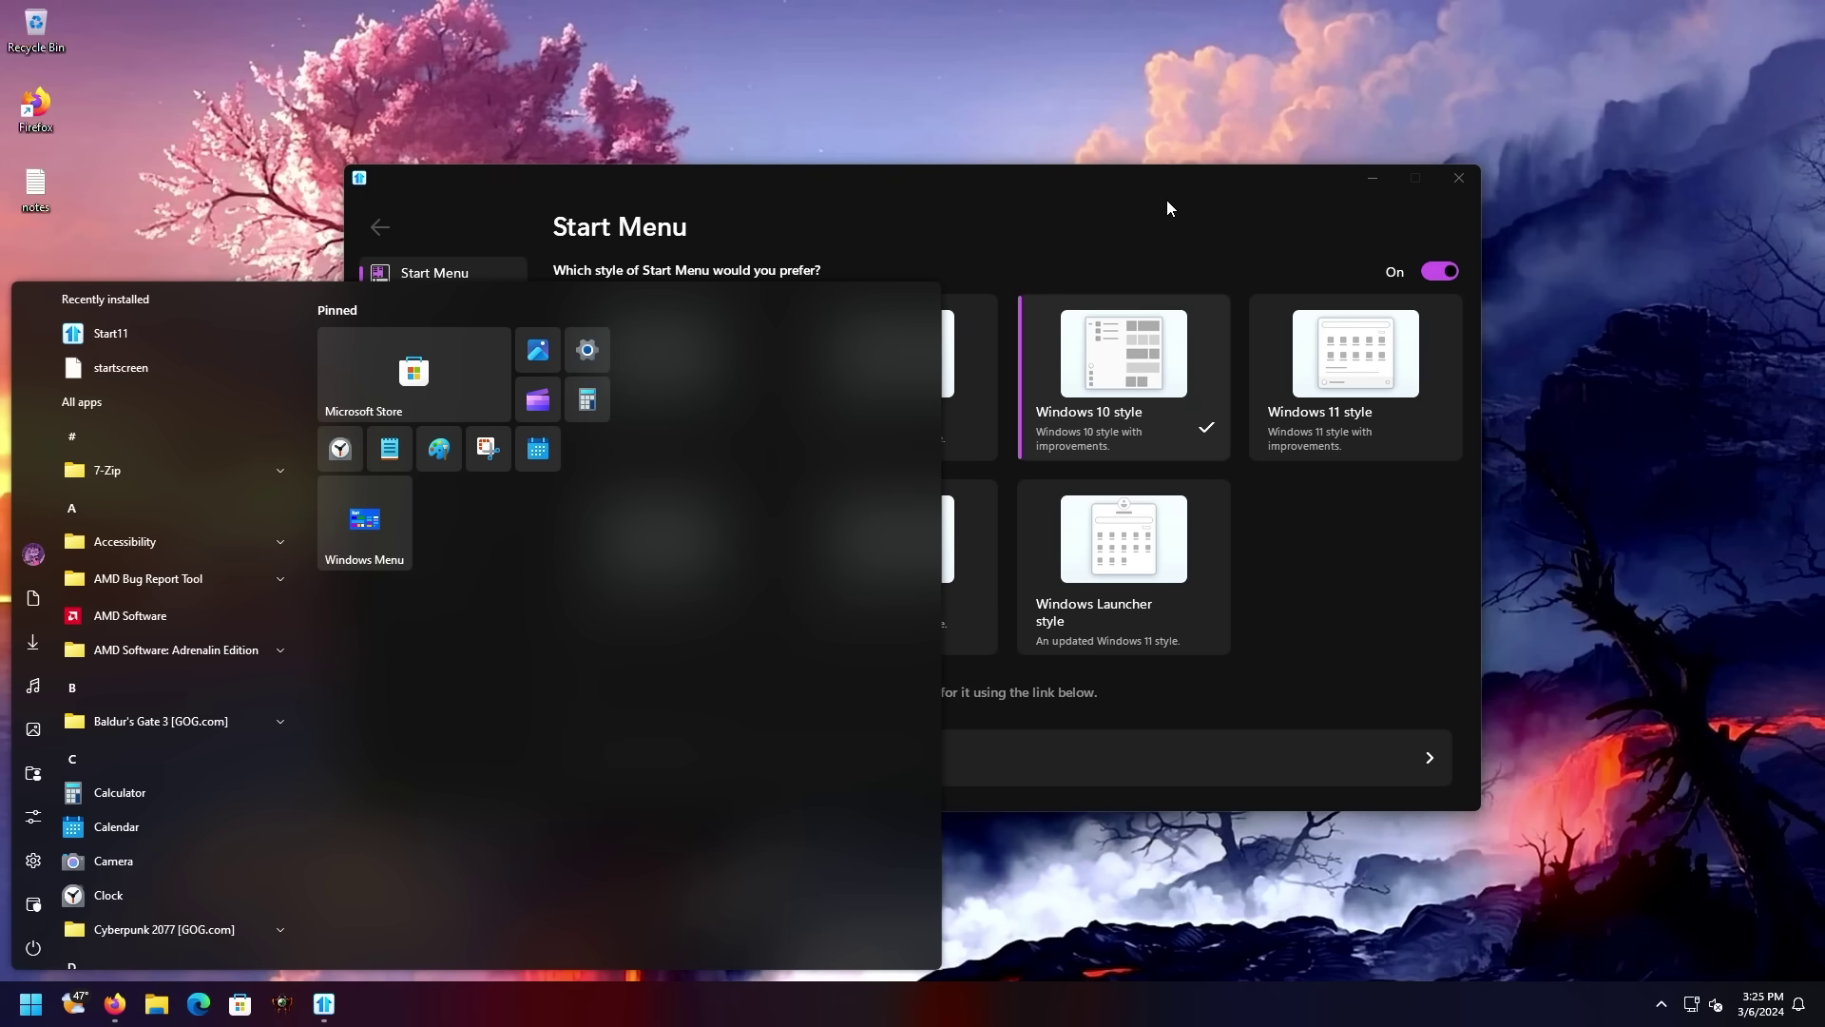
{"action": "left_click", "coordinate": [1109, 230]}
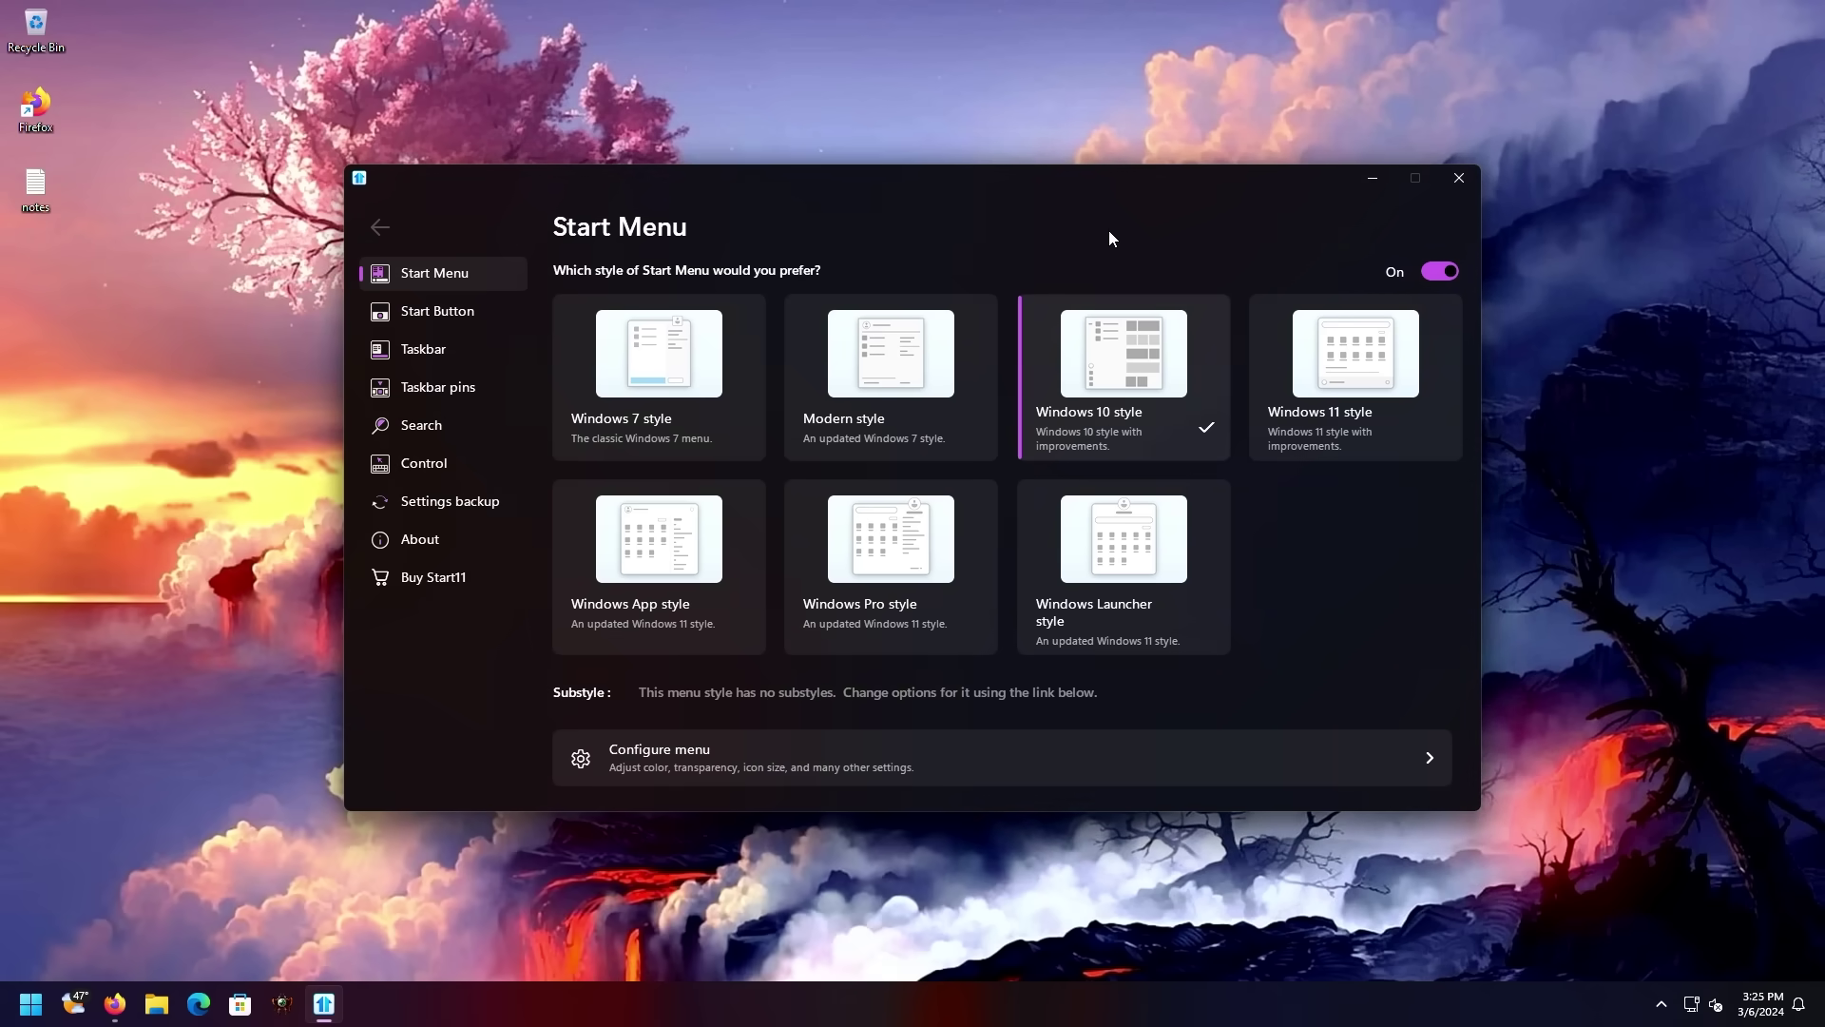
{"action": "left_click", "coordinate": [1355, 376]}
{"action": "left_click", "coordinate": [31, 1004]}
{"action": "left_click", "coordinate": [890, 561]}
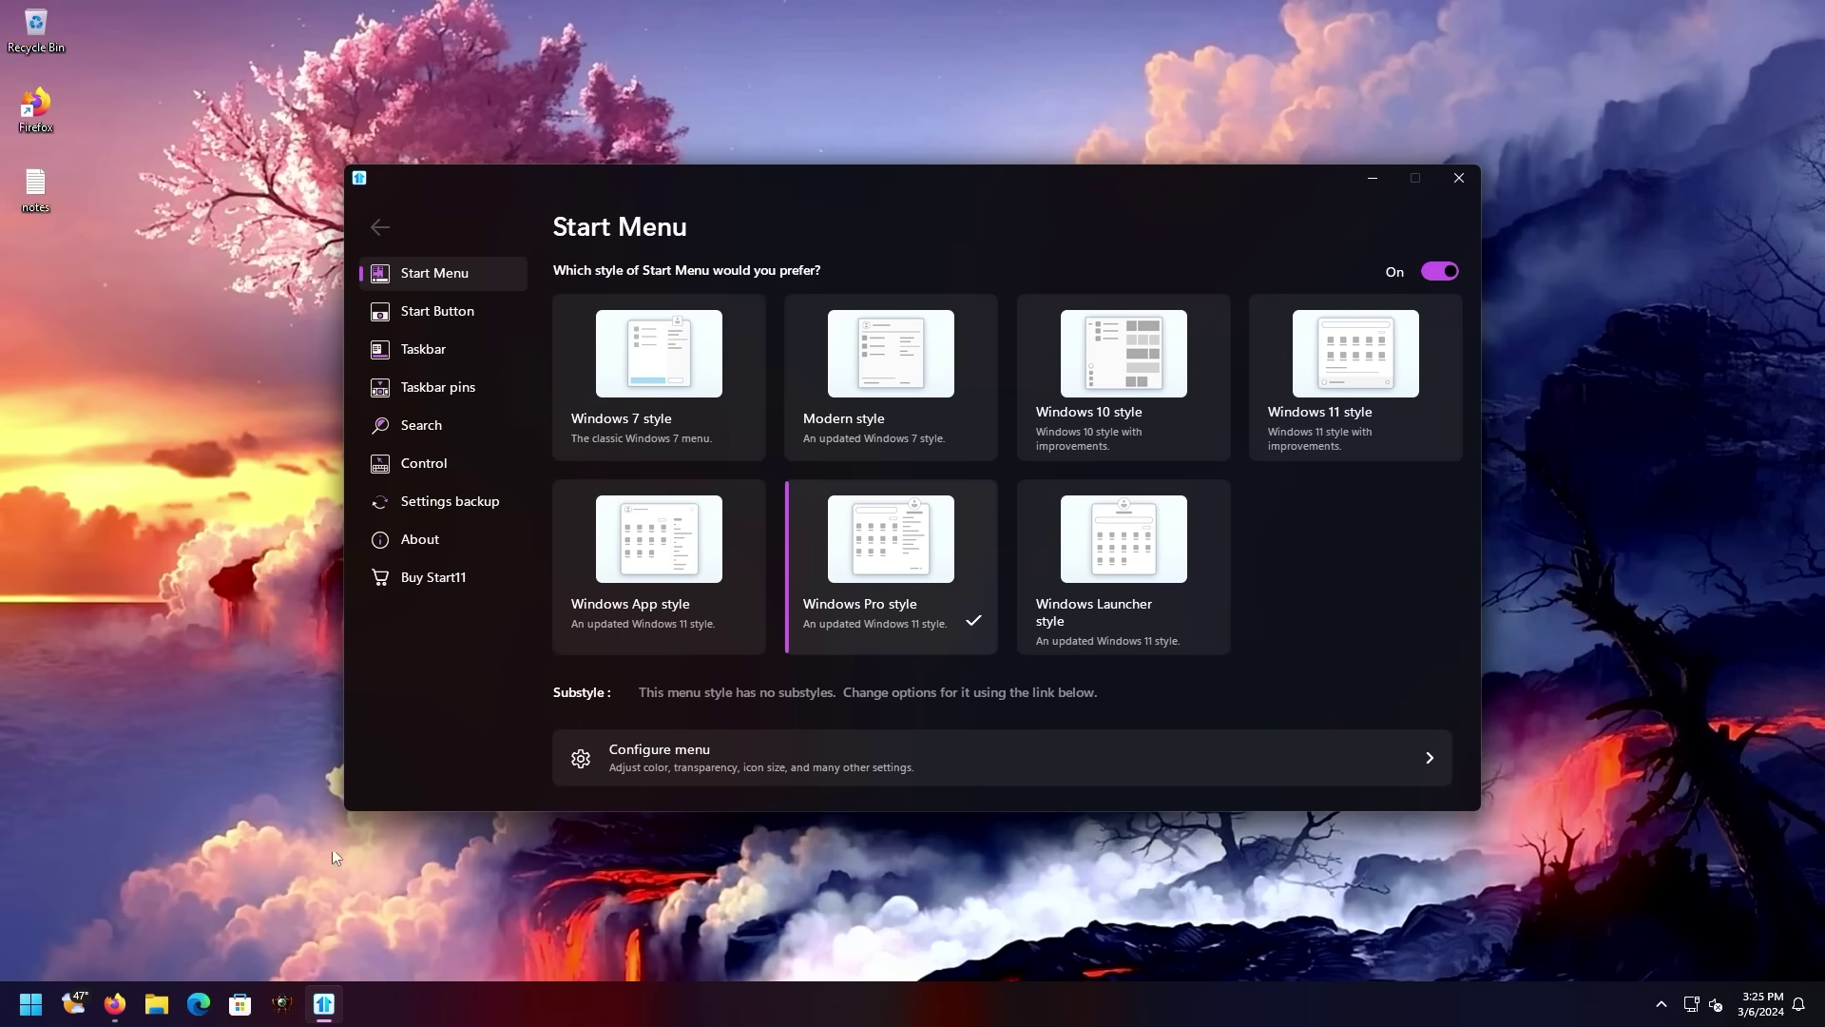
{"action": "left_click", "coordinate": [1384, 392]}
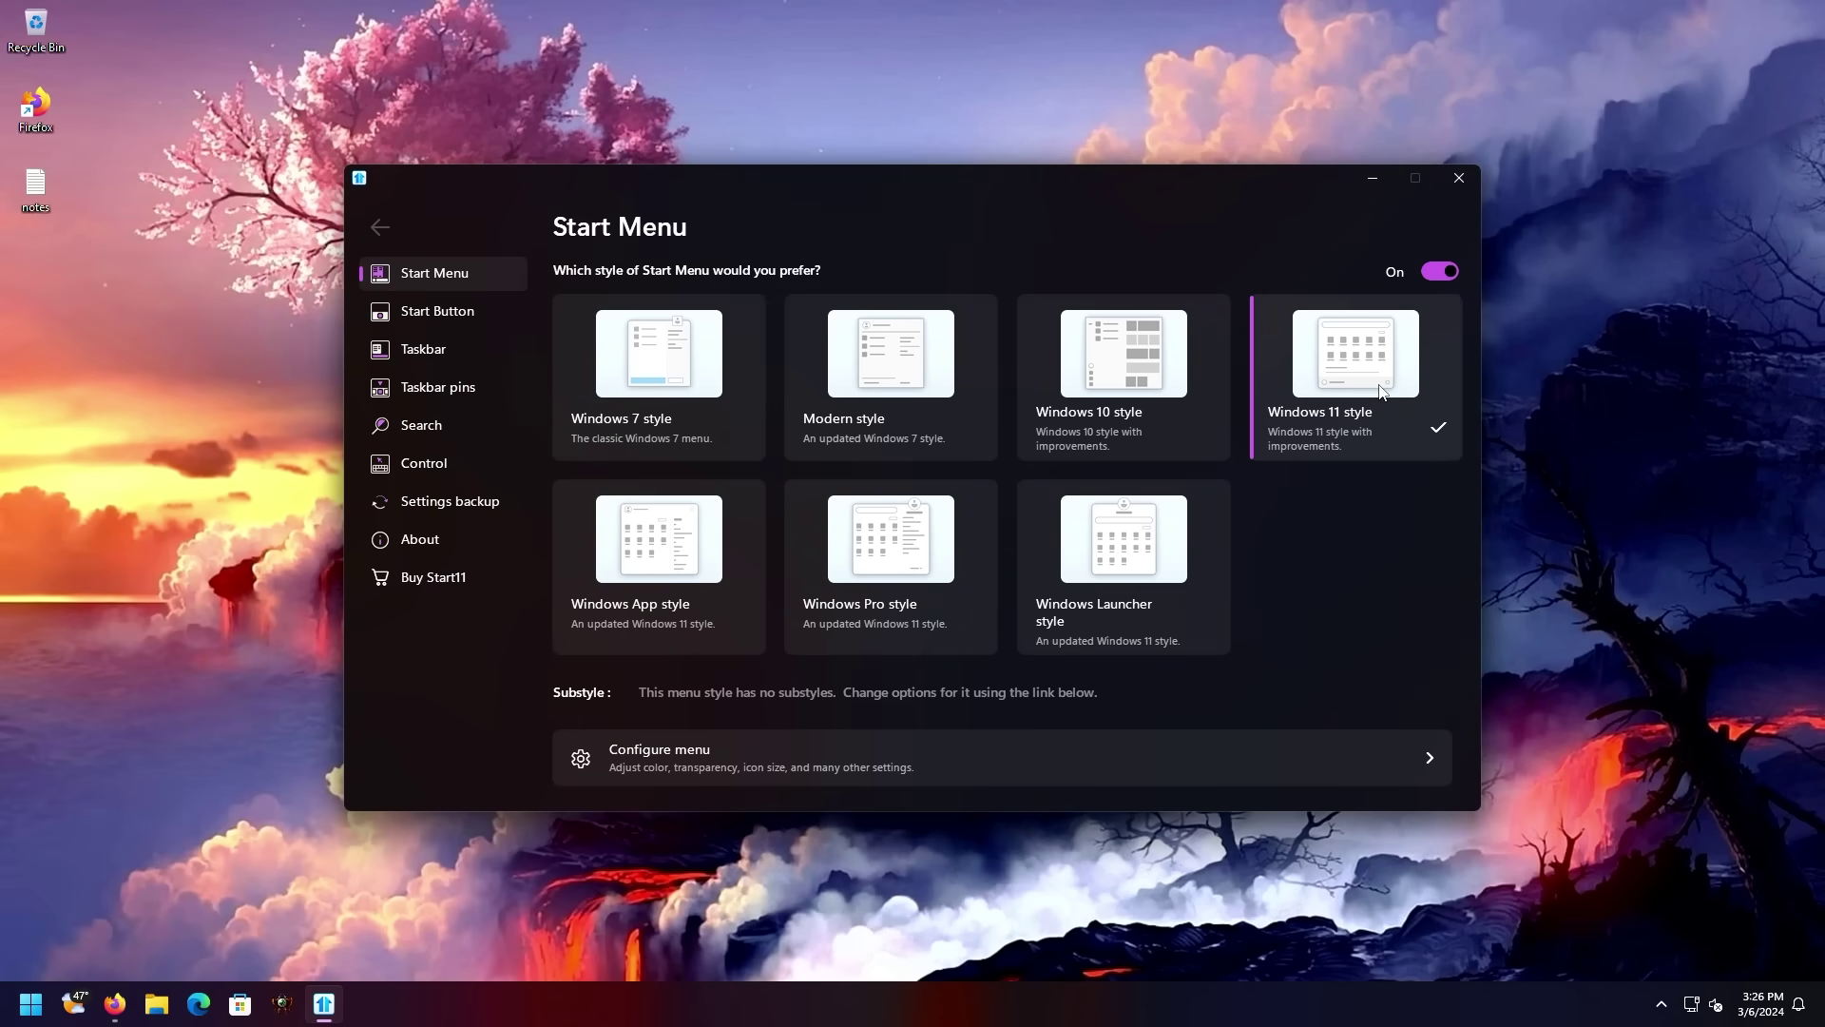
{"action": "left_click", "coordinate": [1137, 361]}
{"action": "left_click", "coordinate": [894, 392]}
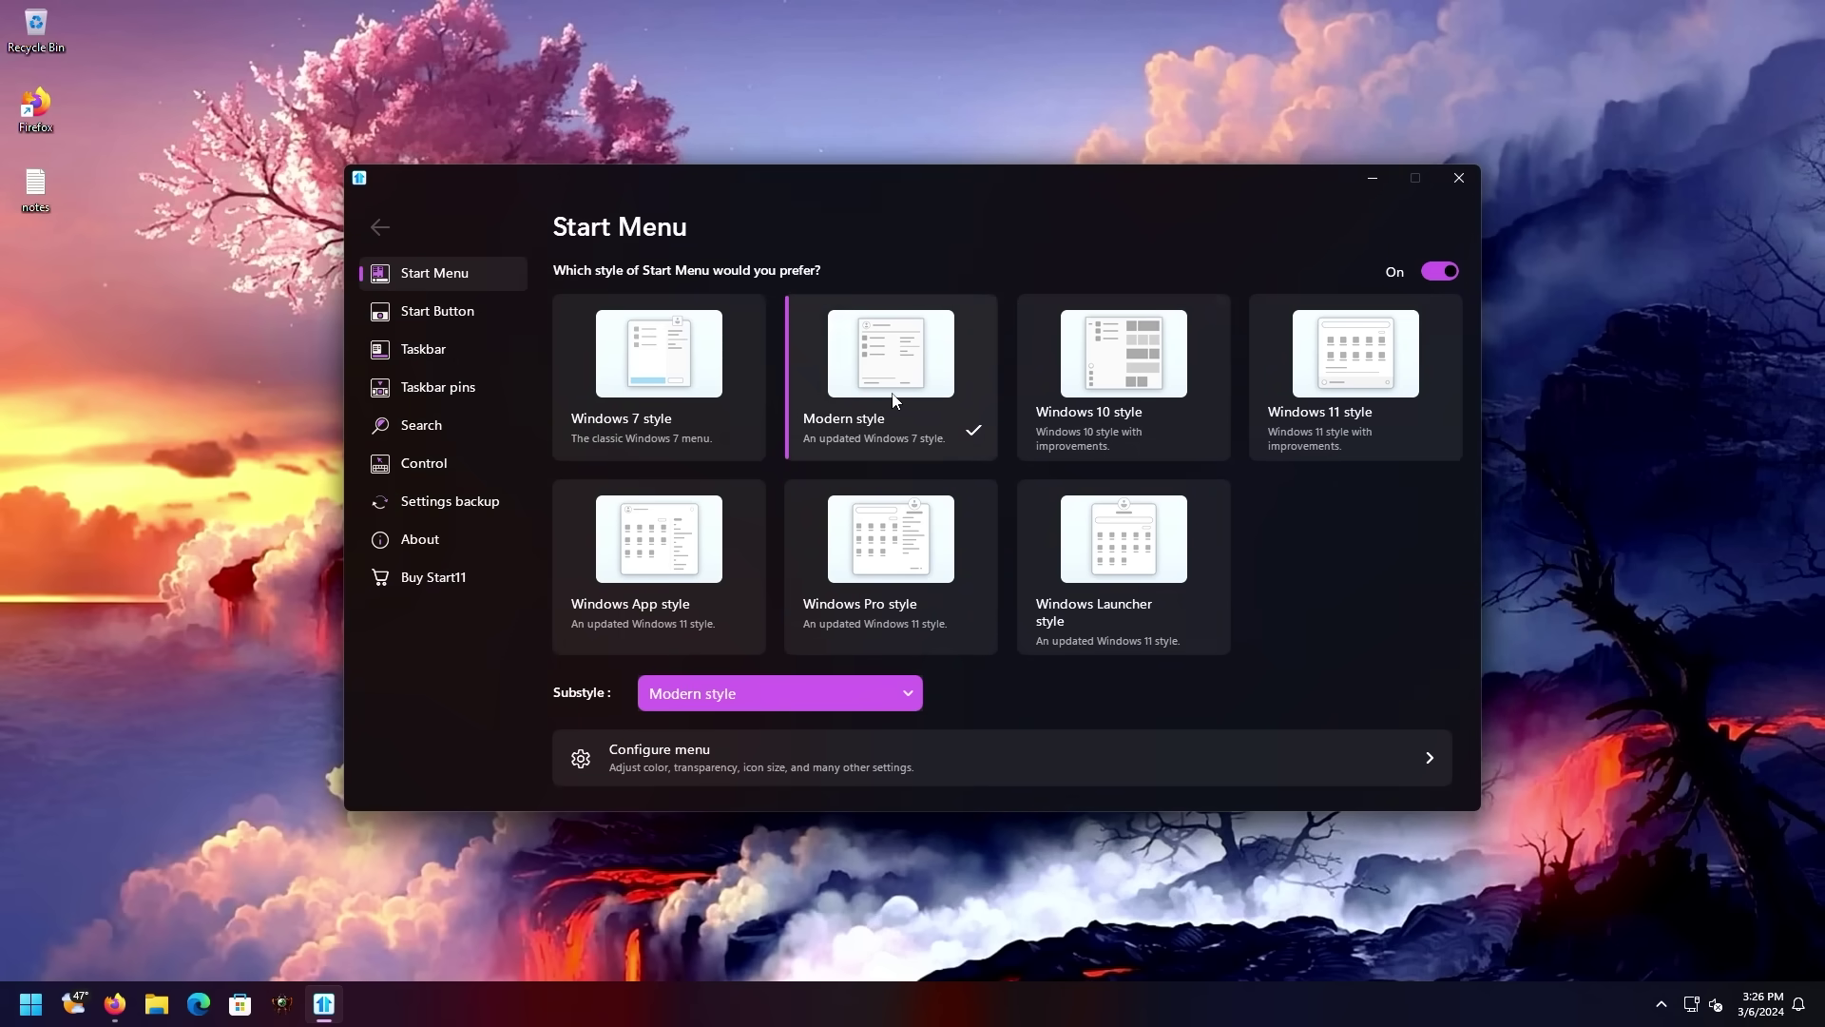
{"action": "left_click", "coordinate": [679, 379]}
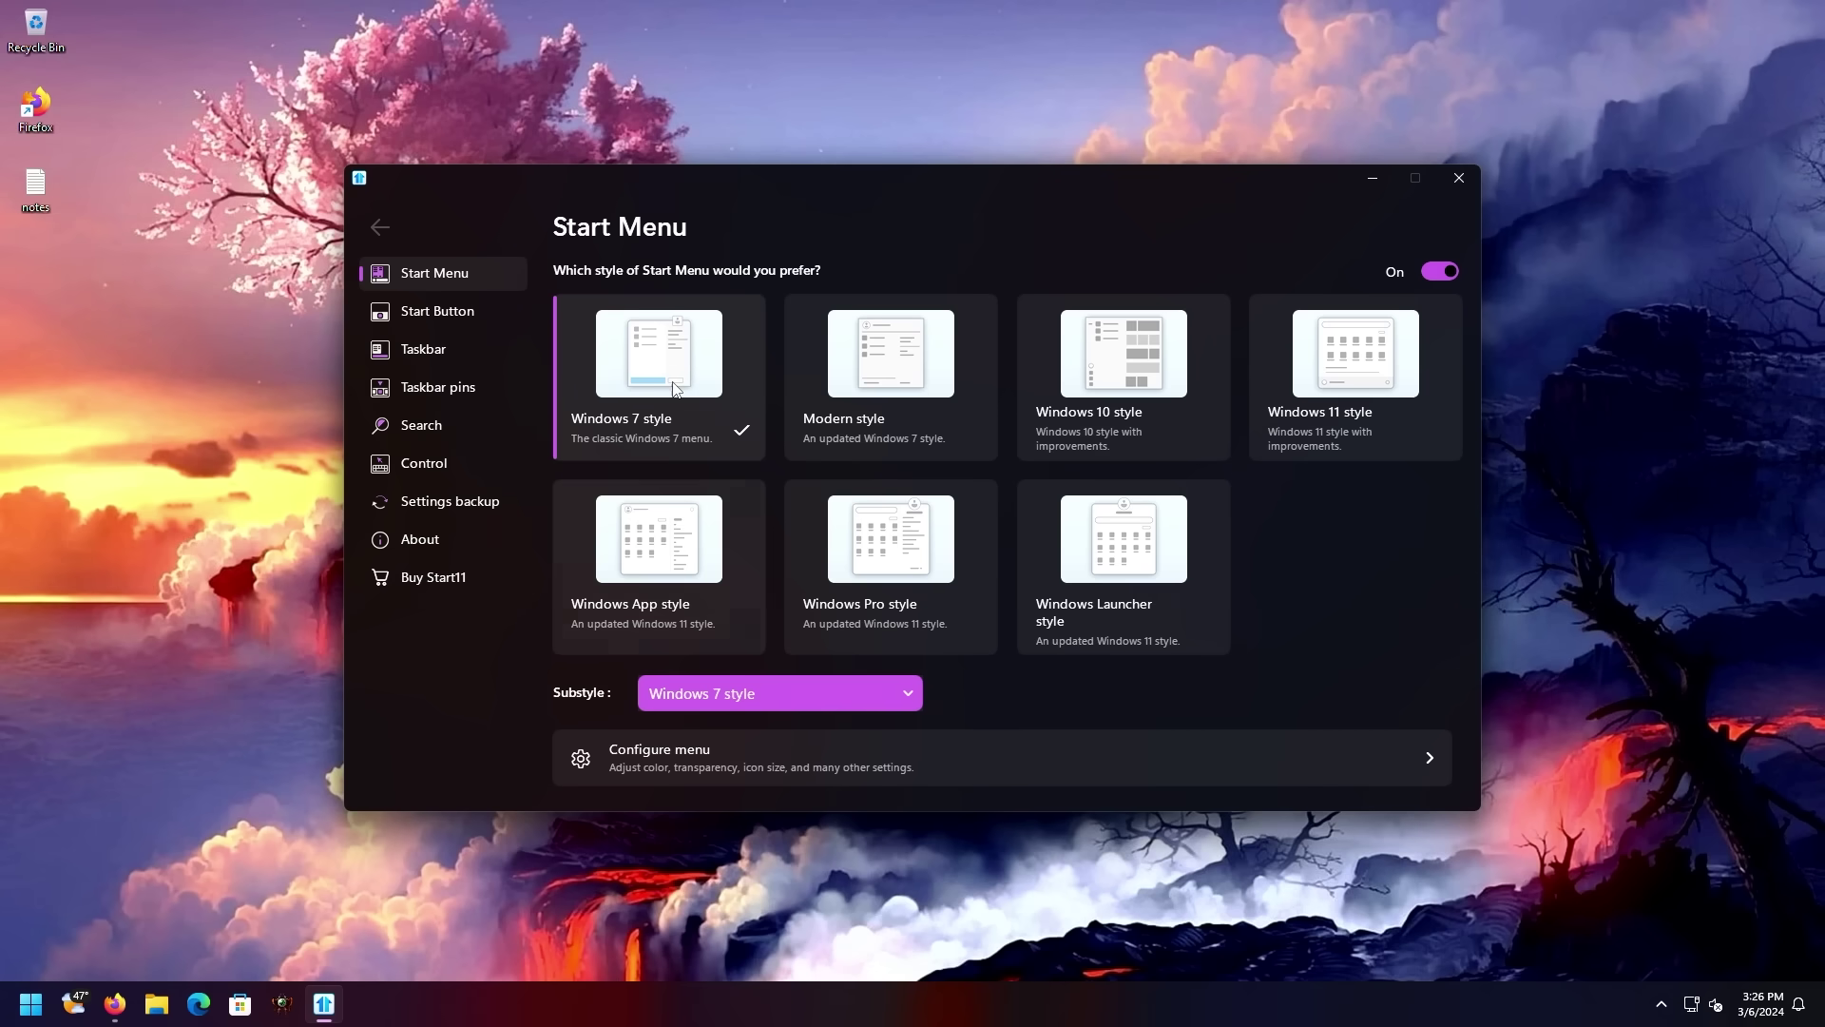
Step: Enable a custom start button image and pick Triangle Two from the StartButtons images
{"action": "left_click", "coordinate": [454, 312]}
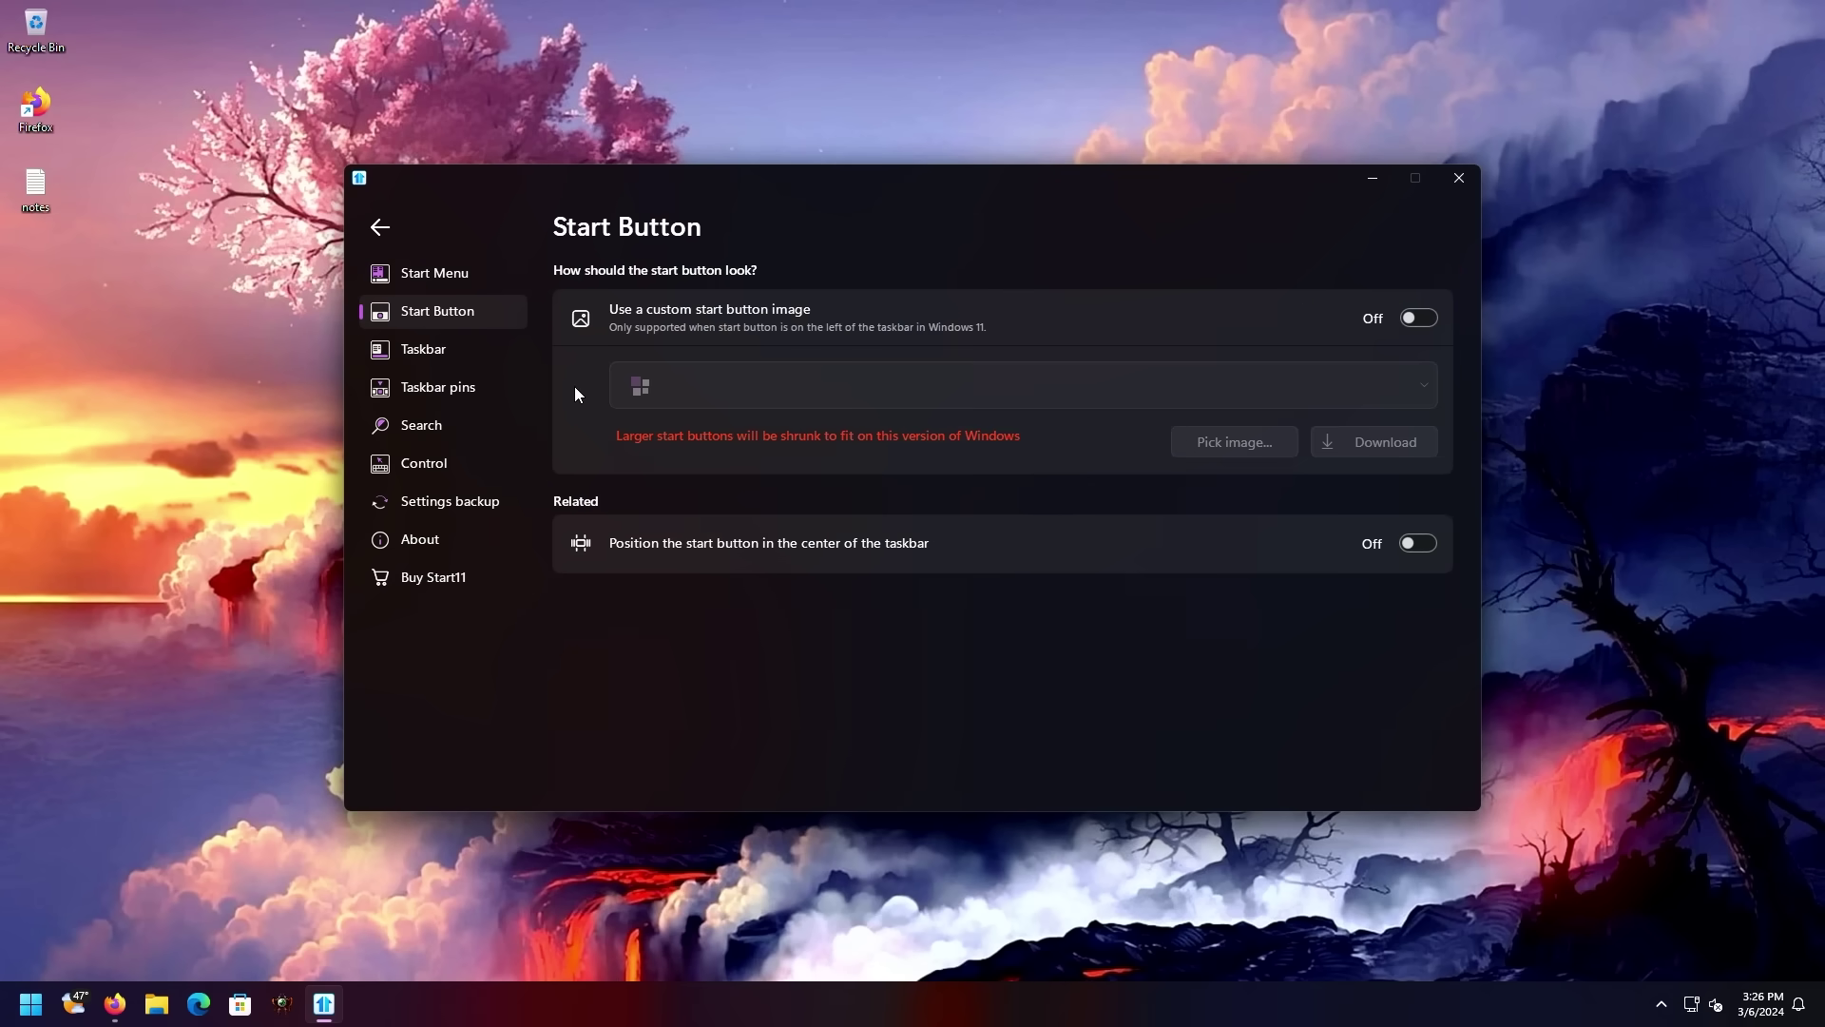
{"action": "left_click", "coordinate": [1416, 318]}
{"action": "left_click", "coordinate": [1195, 432]}
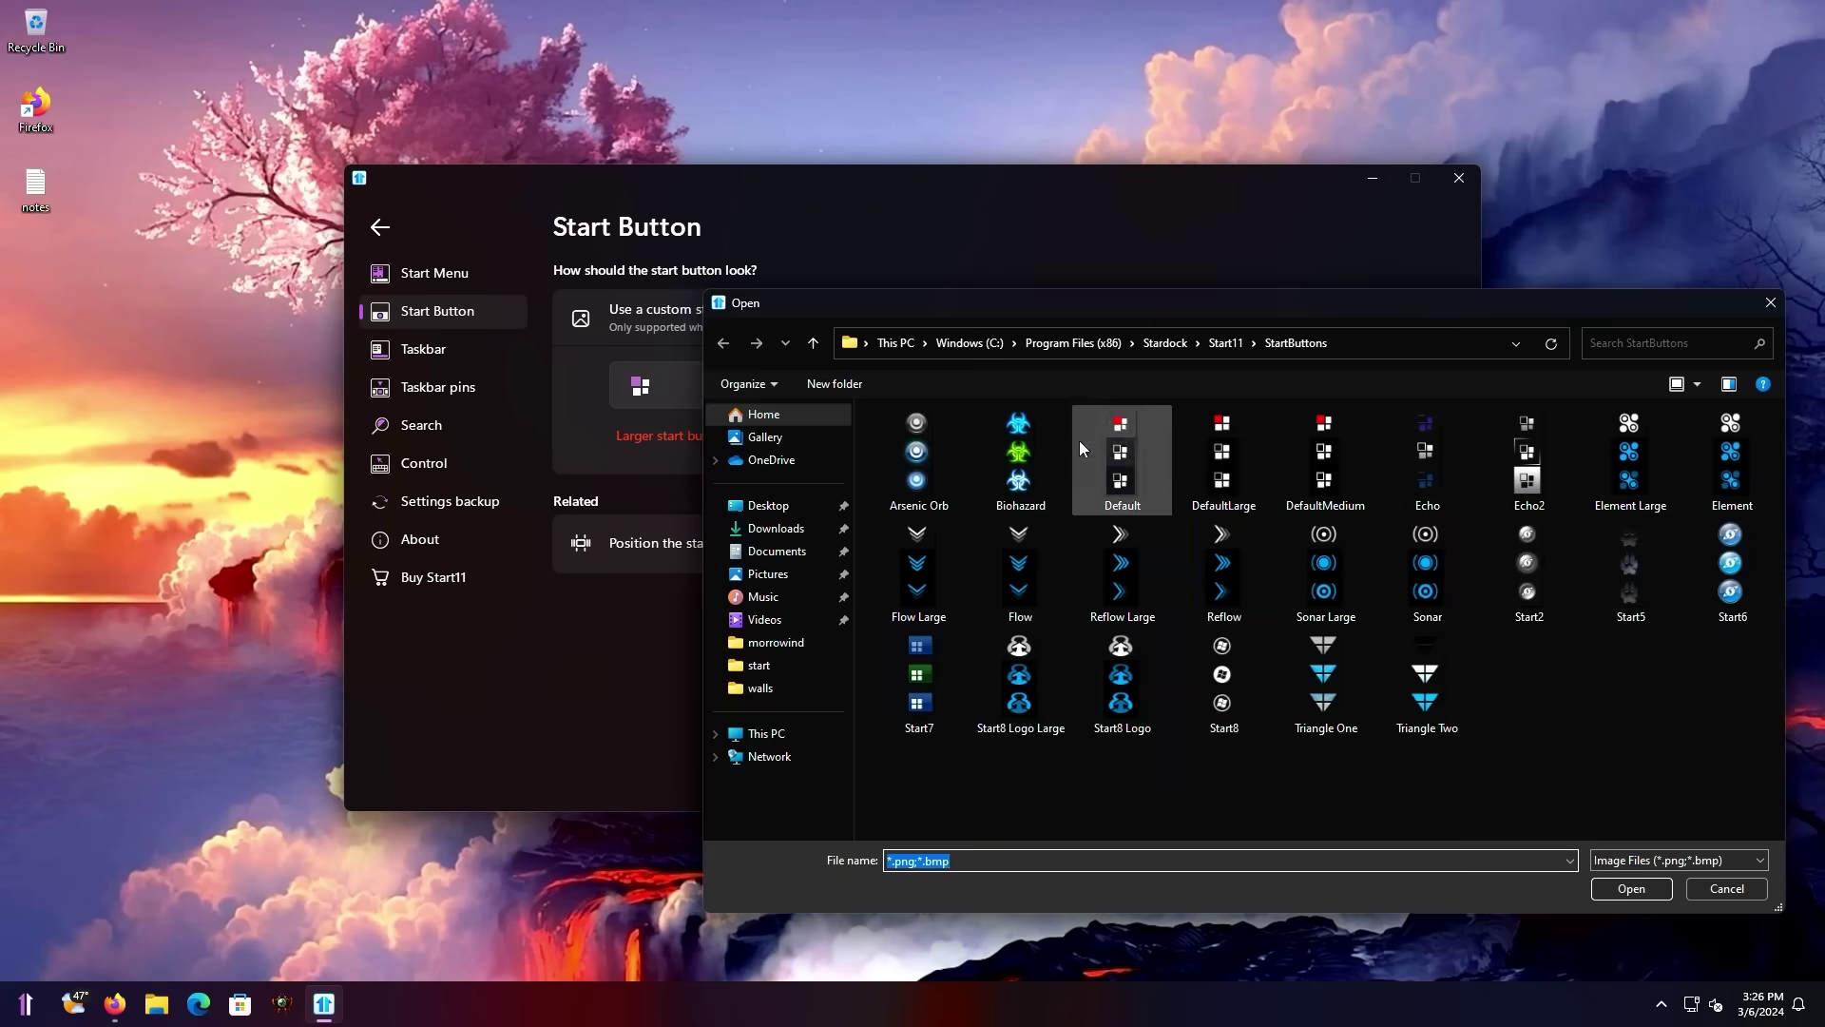
{"action": "left_click_drag", "start_coordinate": [1086, 305], "coordinate": [767, 198]}
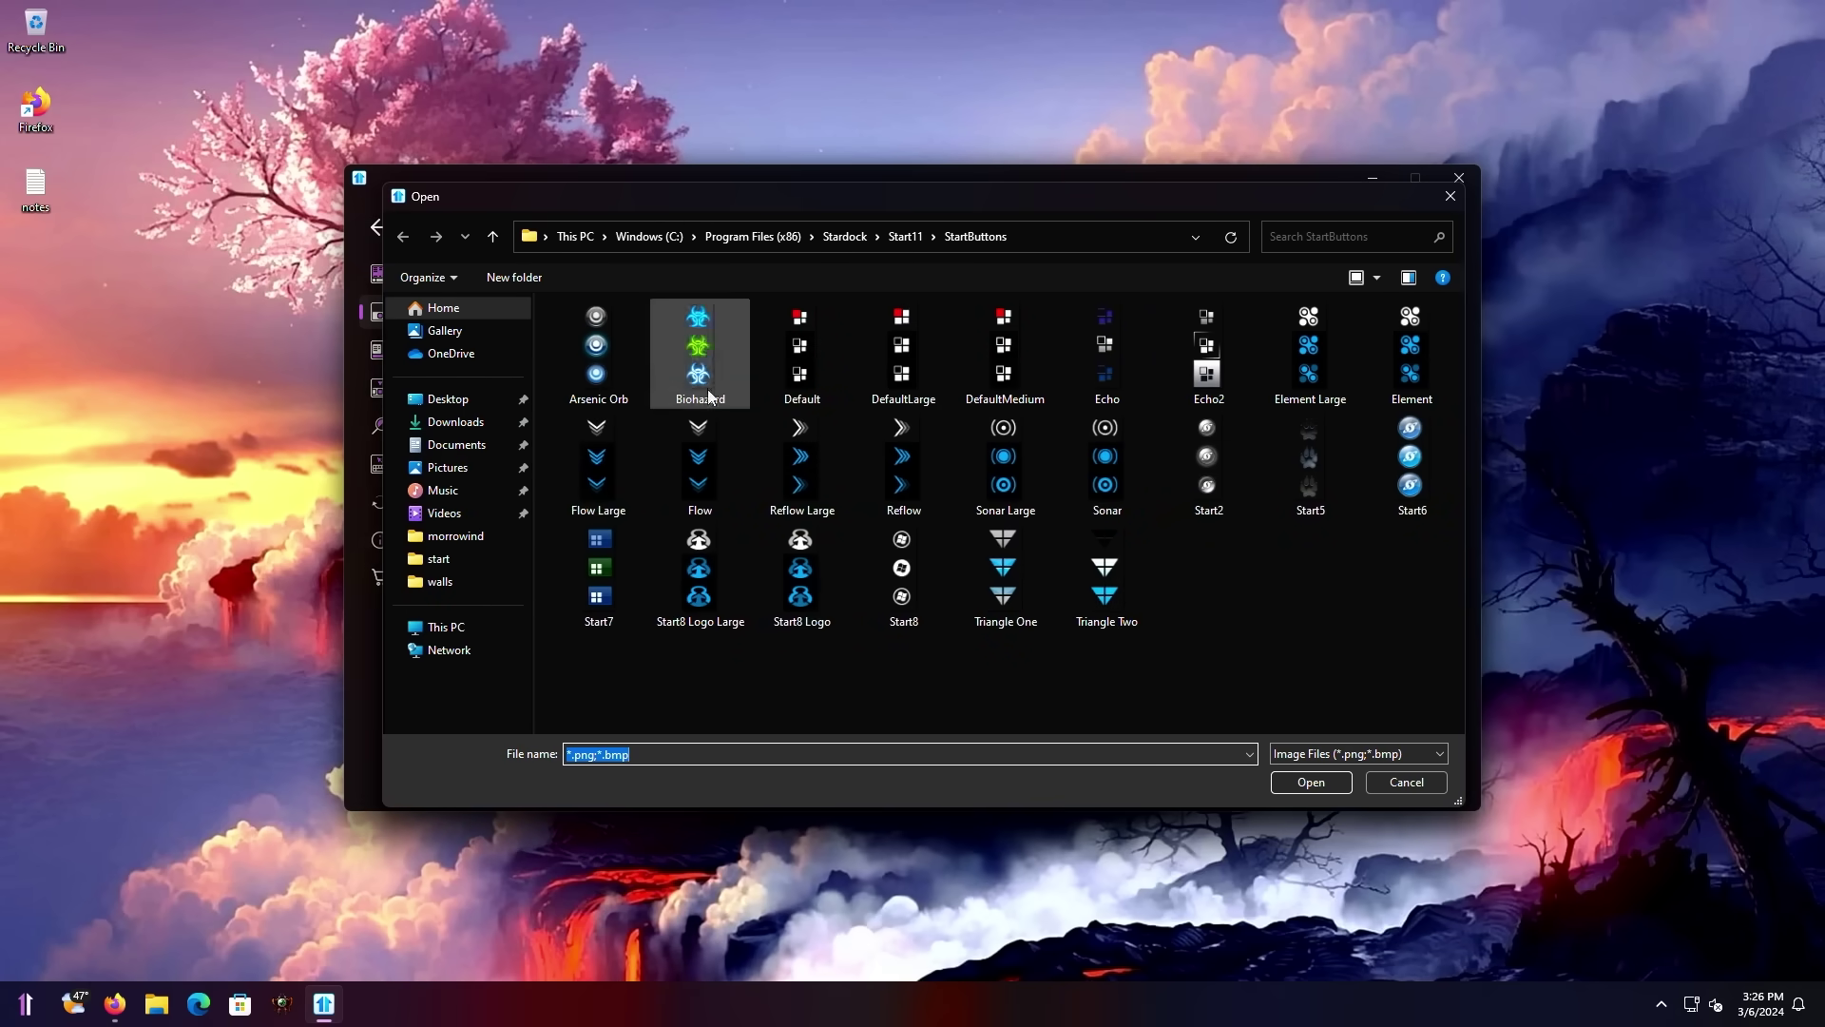
{"action": "left_click", "coordinate": [1009, 574]}
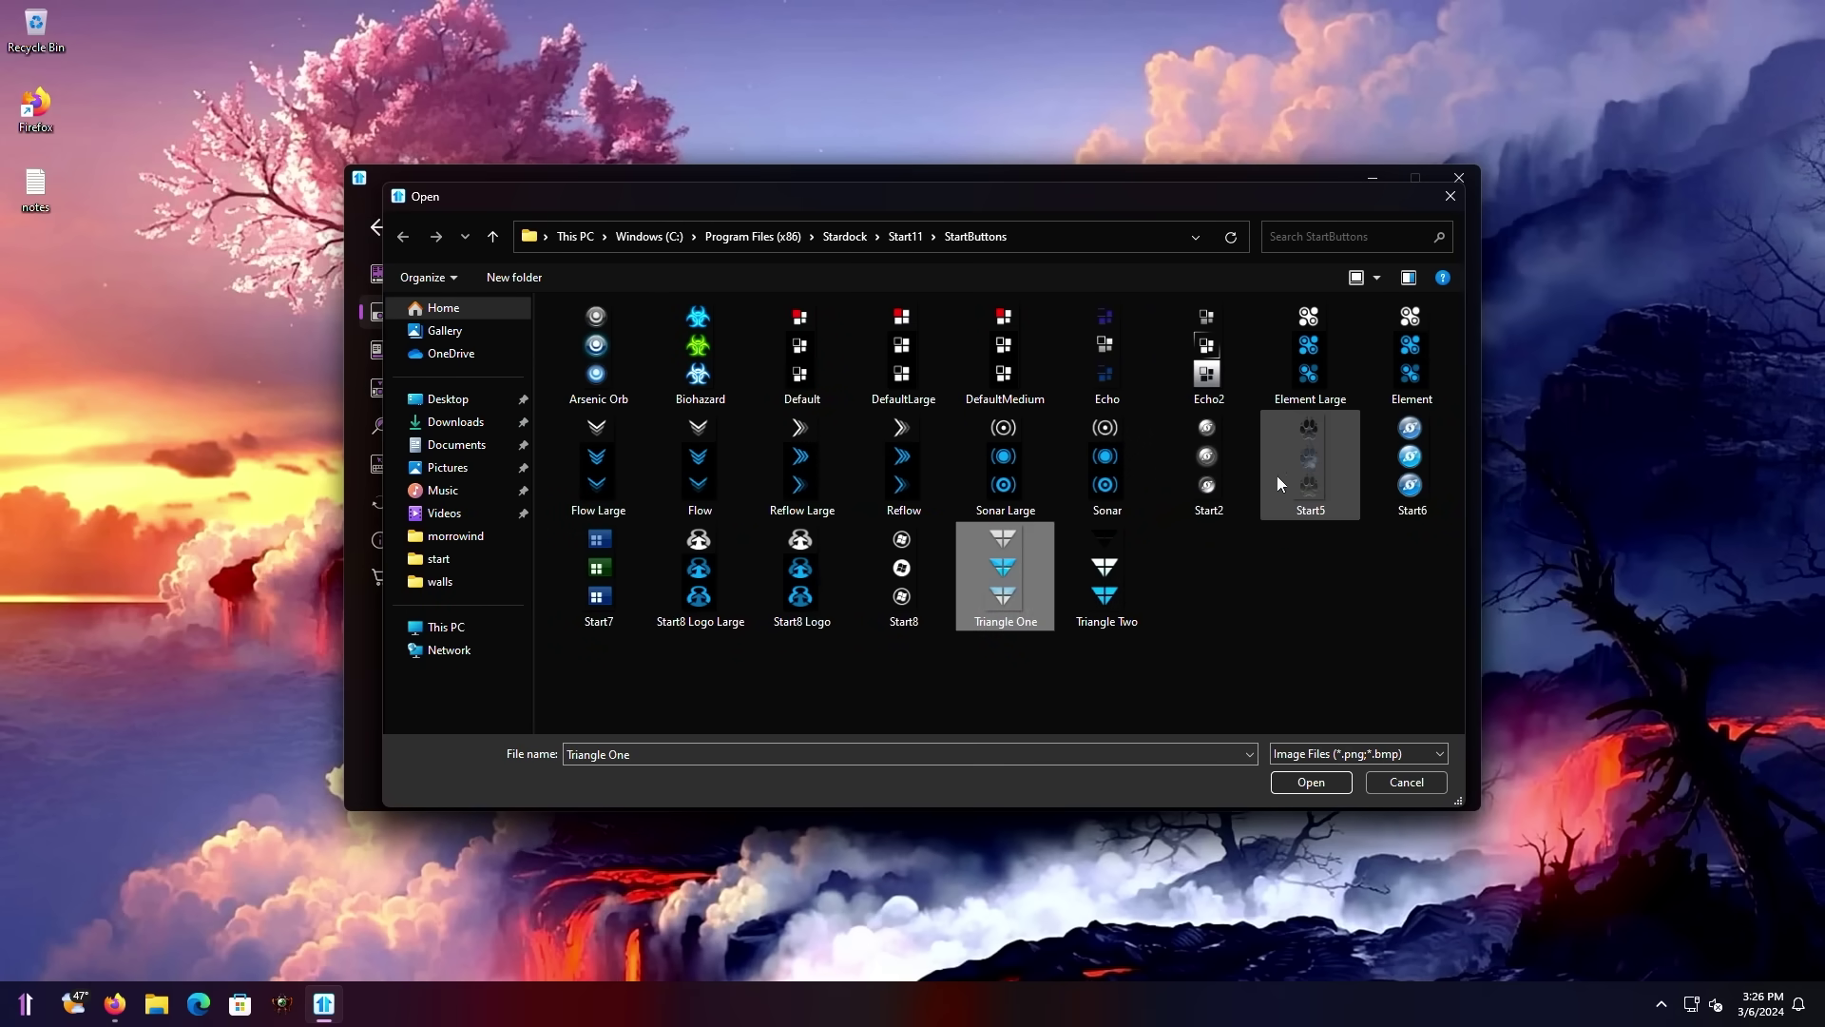
{"action": "left_click", "coordinate": [1315, 462]}
{"action": "left_click", "coordinate": [1112, 556]}
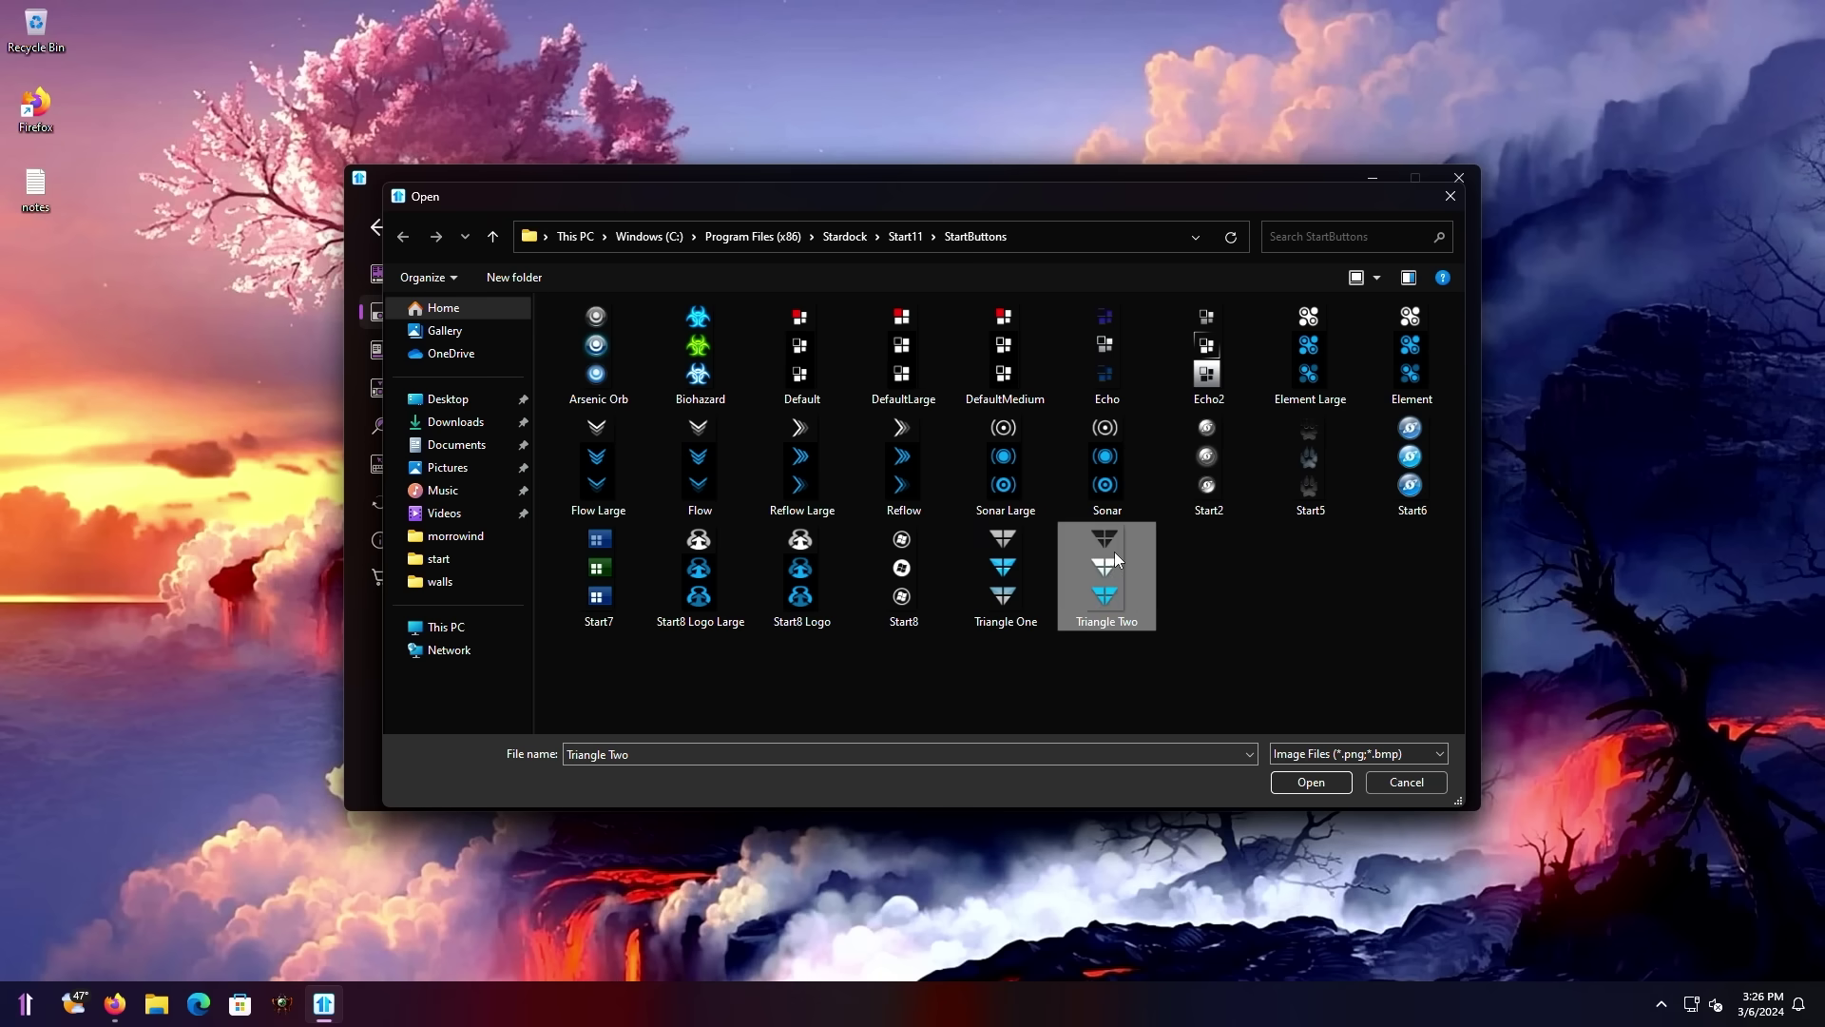
Step: Apply Triangle Two as the start button image and turn on Start11's taskbar enhancement
{"action": "left_click", "coordinate": [1310, 783]}
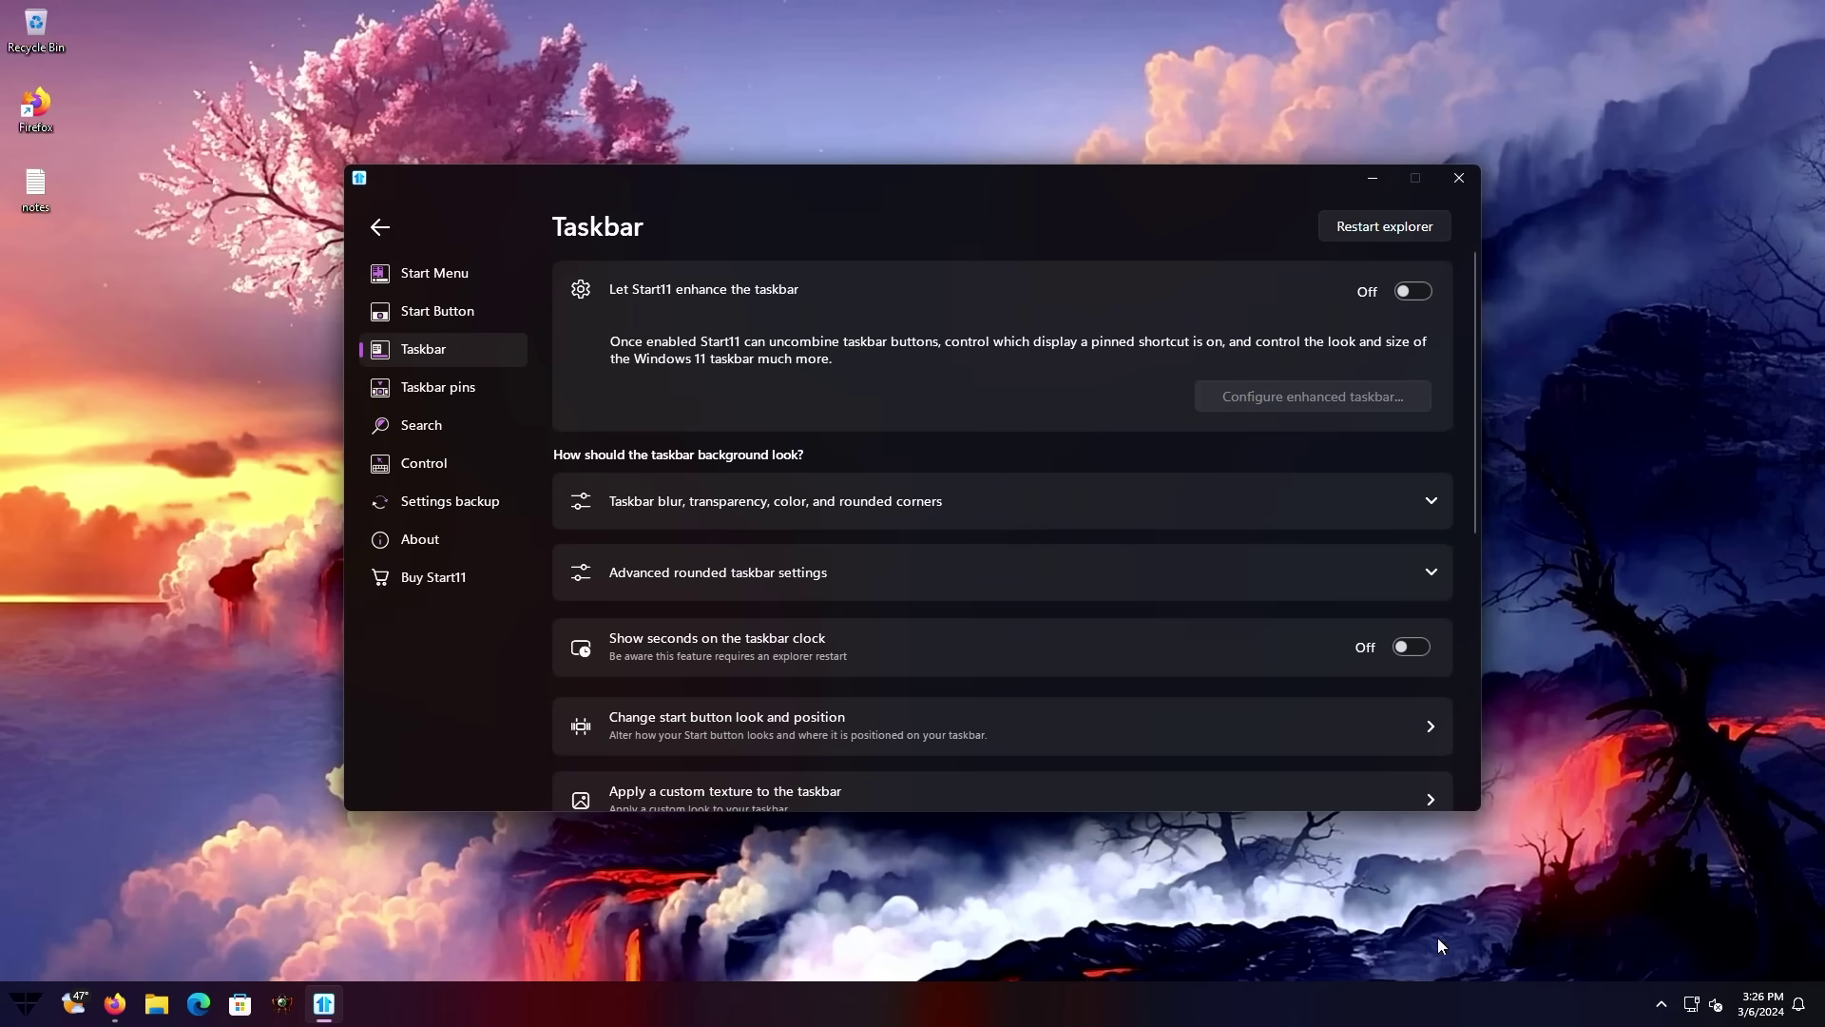
{"action": "left_click", "coordinate": [1413, 292]}
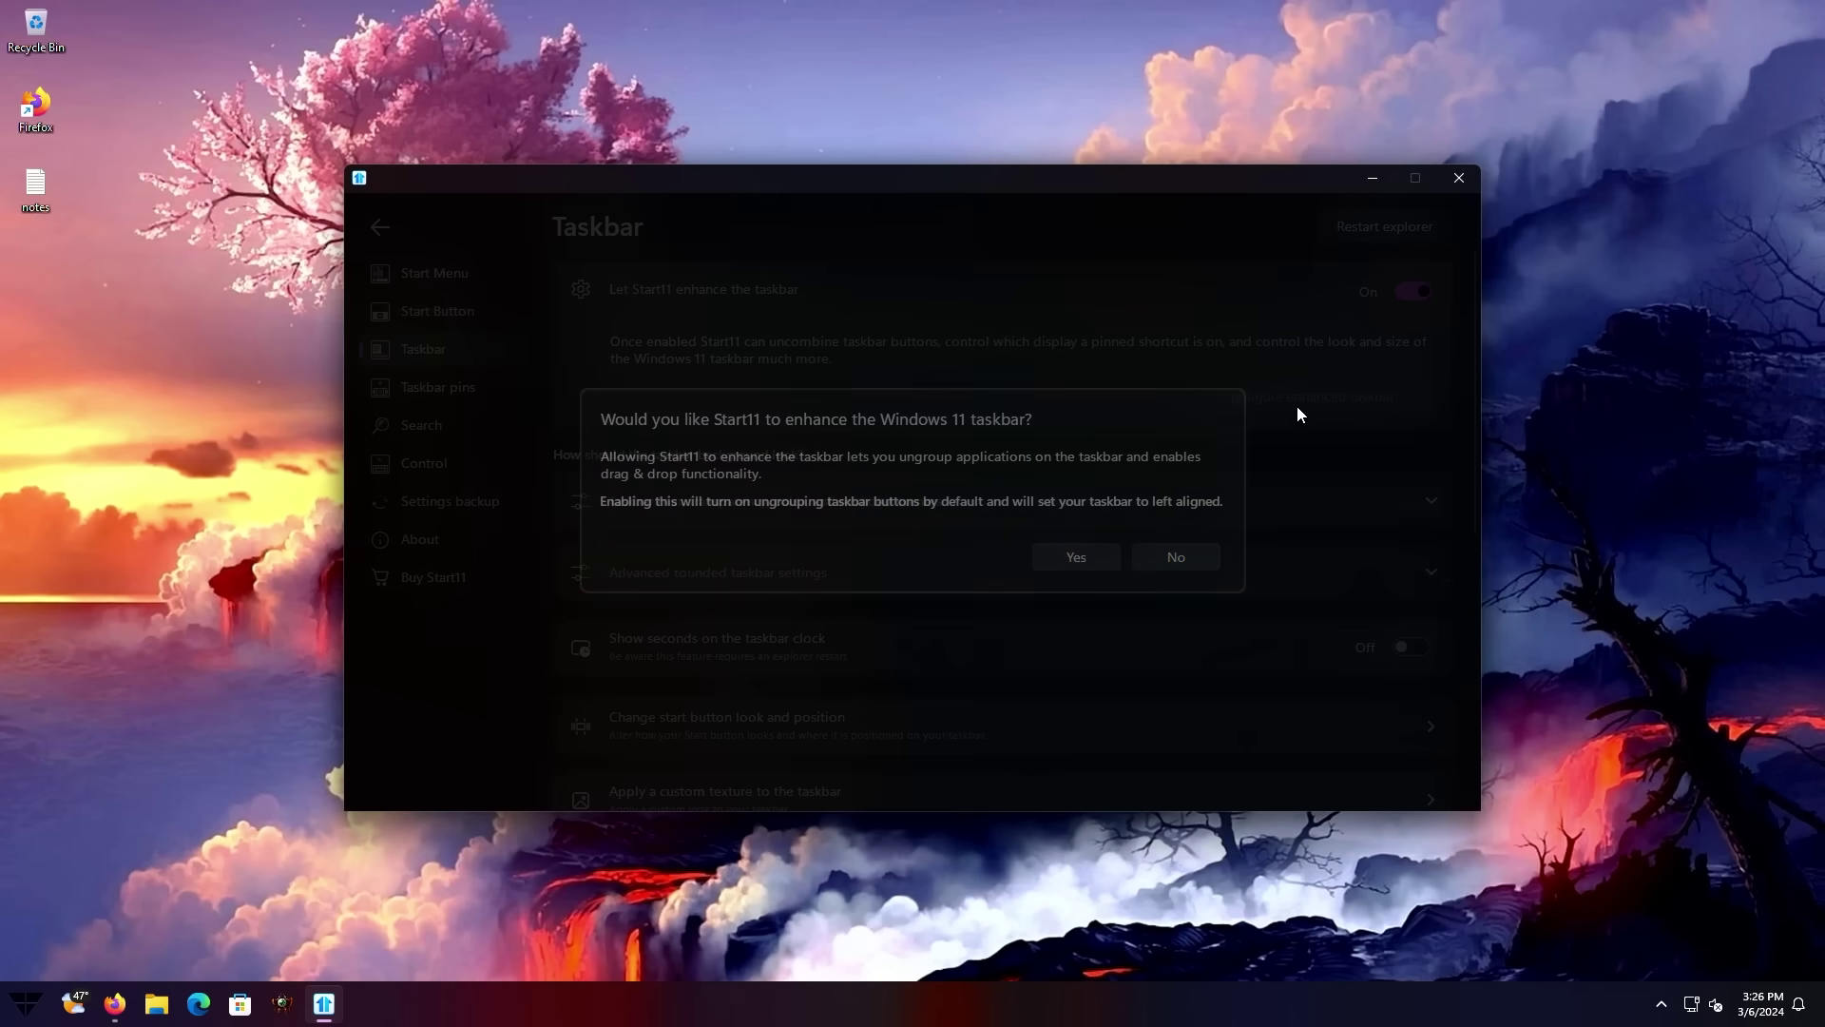
{"action": "left_click", "coordinate": [1077, 557]}
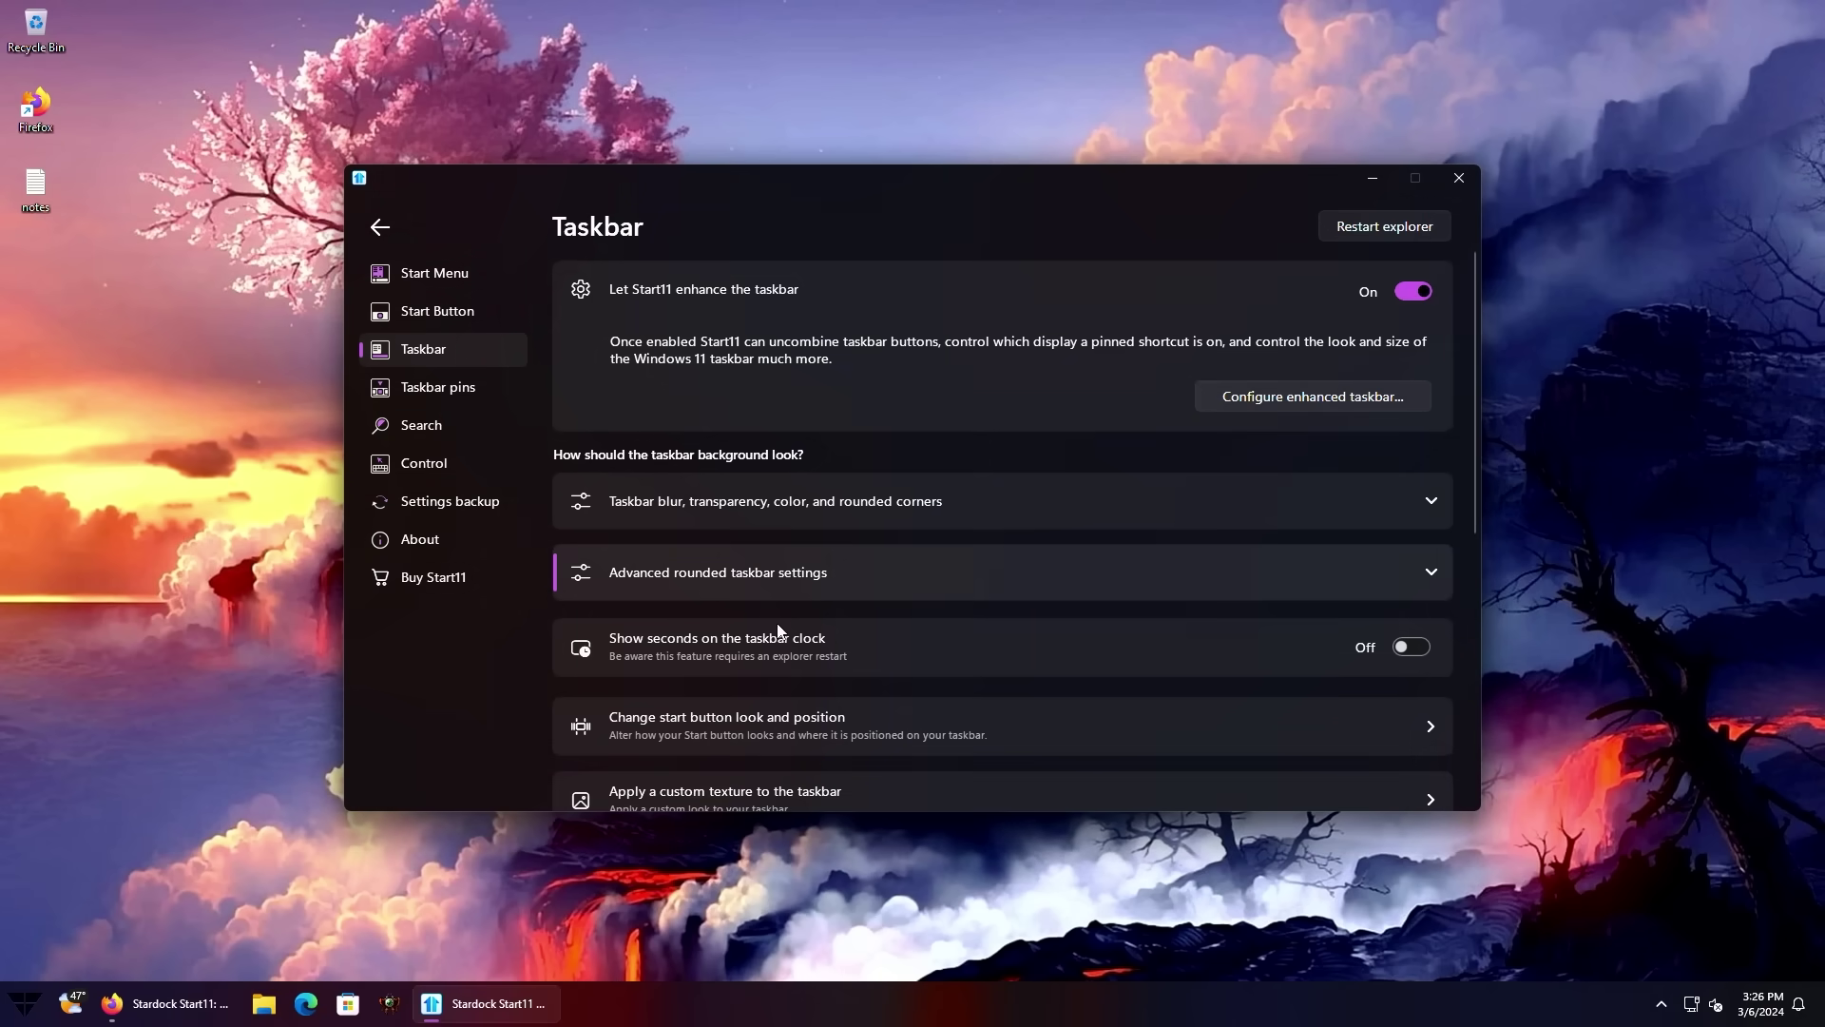
Step: In the enhanced taskbar settings, set button combining to 'Always combine taskbar buttons'
{"action": "left_click", "coordinate": [1322, 396]}
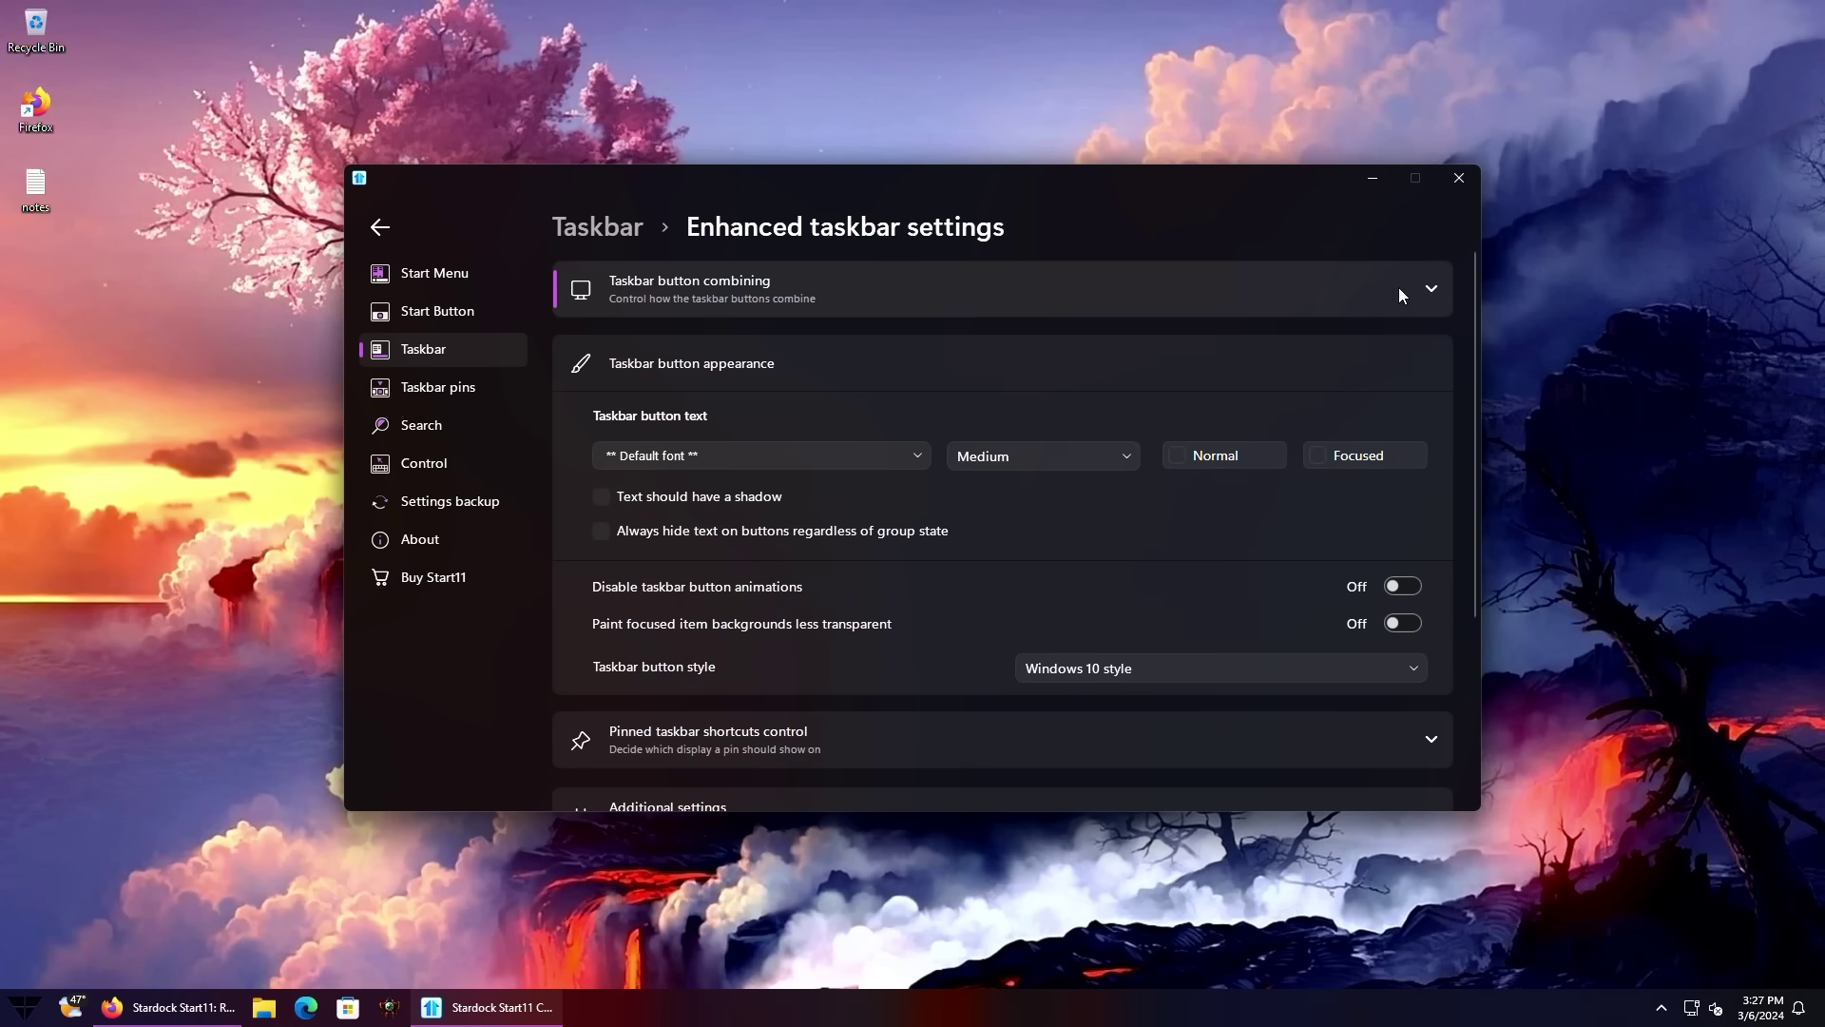
{"action": "left_click", "coordinate": [1399, 288]}
{"action": "left_click", "coordinate": [977, 419]}
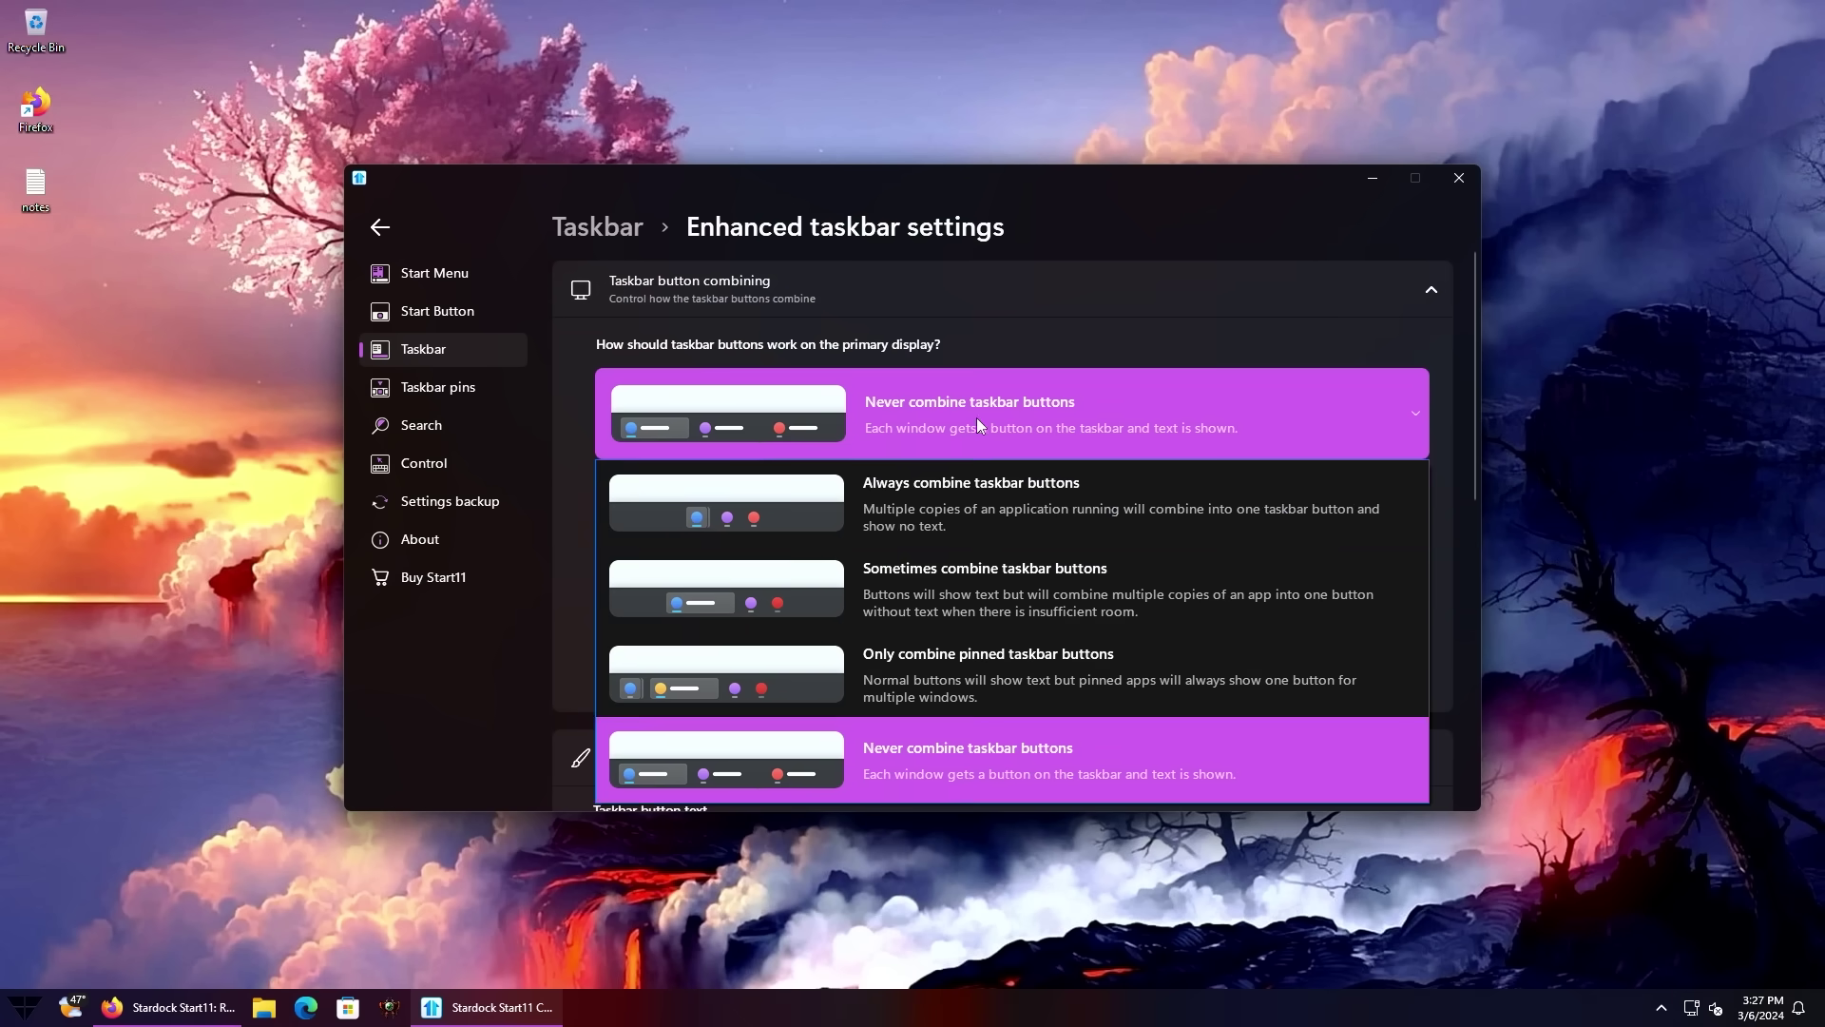
{"action": "left_click", "coordinate": [886, 515]}
Step: Turn off Microsoft Edge open tabs and Everything results in Start11's search settings
{"action": "left_click", "coordinate": [438, 387]}
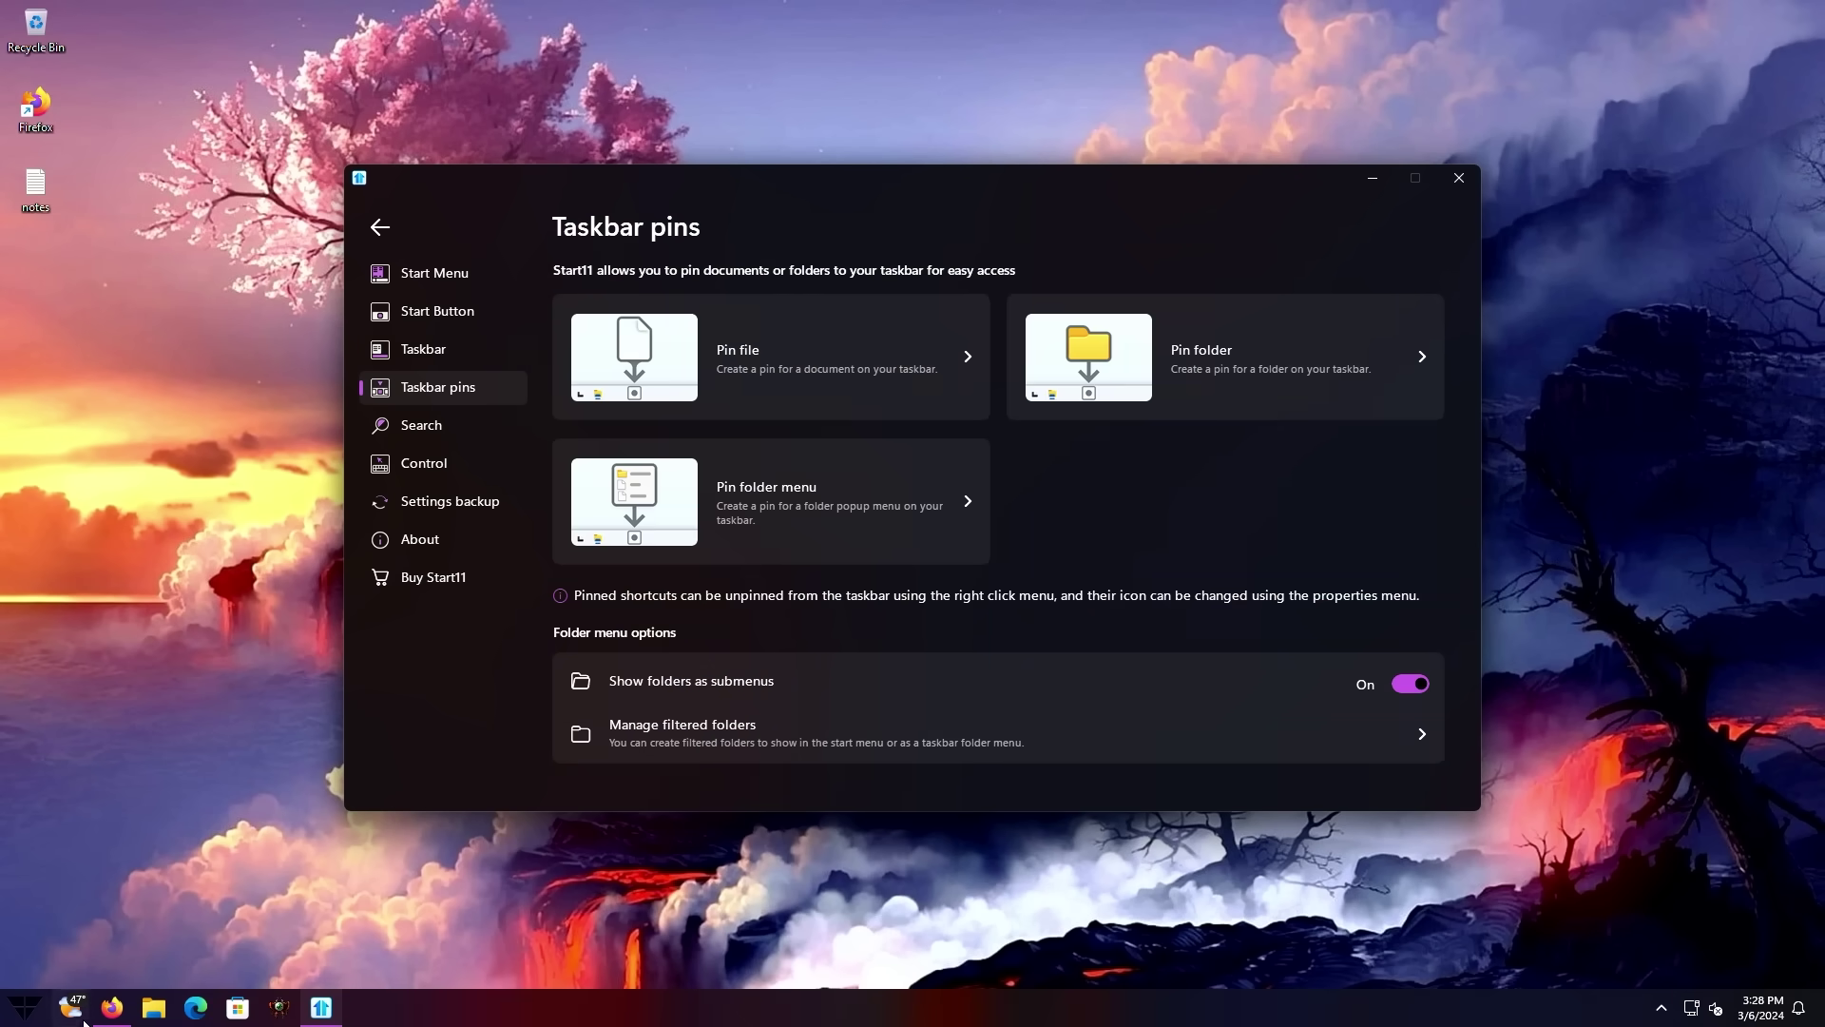
{"action": "left_click", "coordinate": [441, 428]}
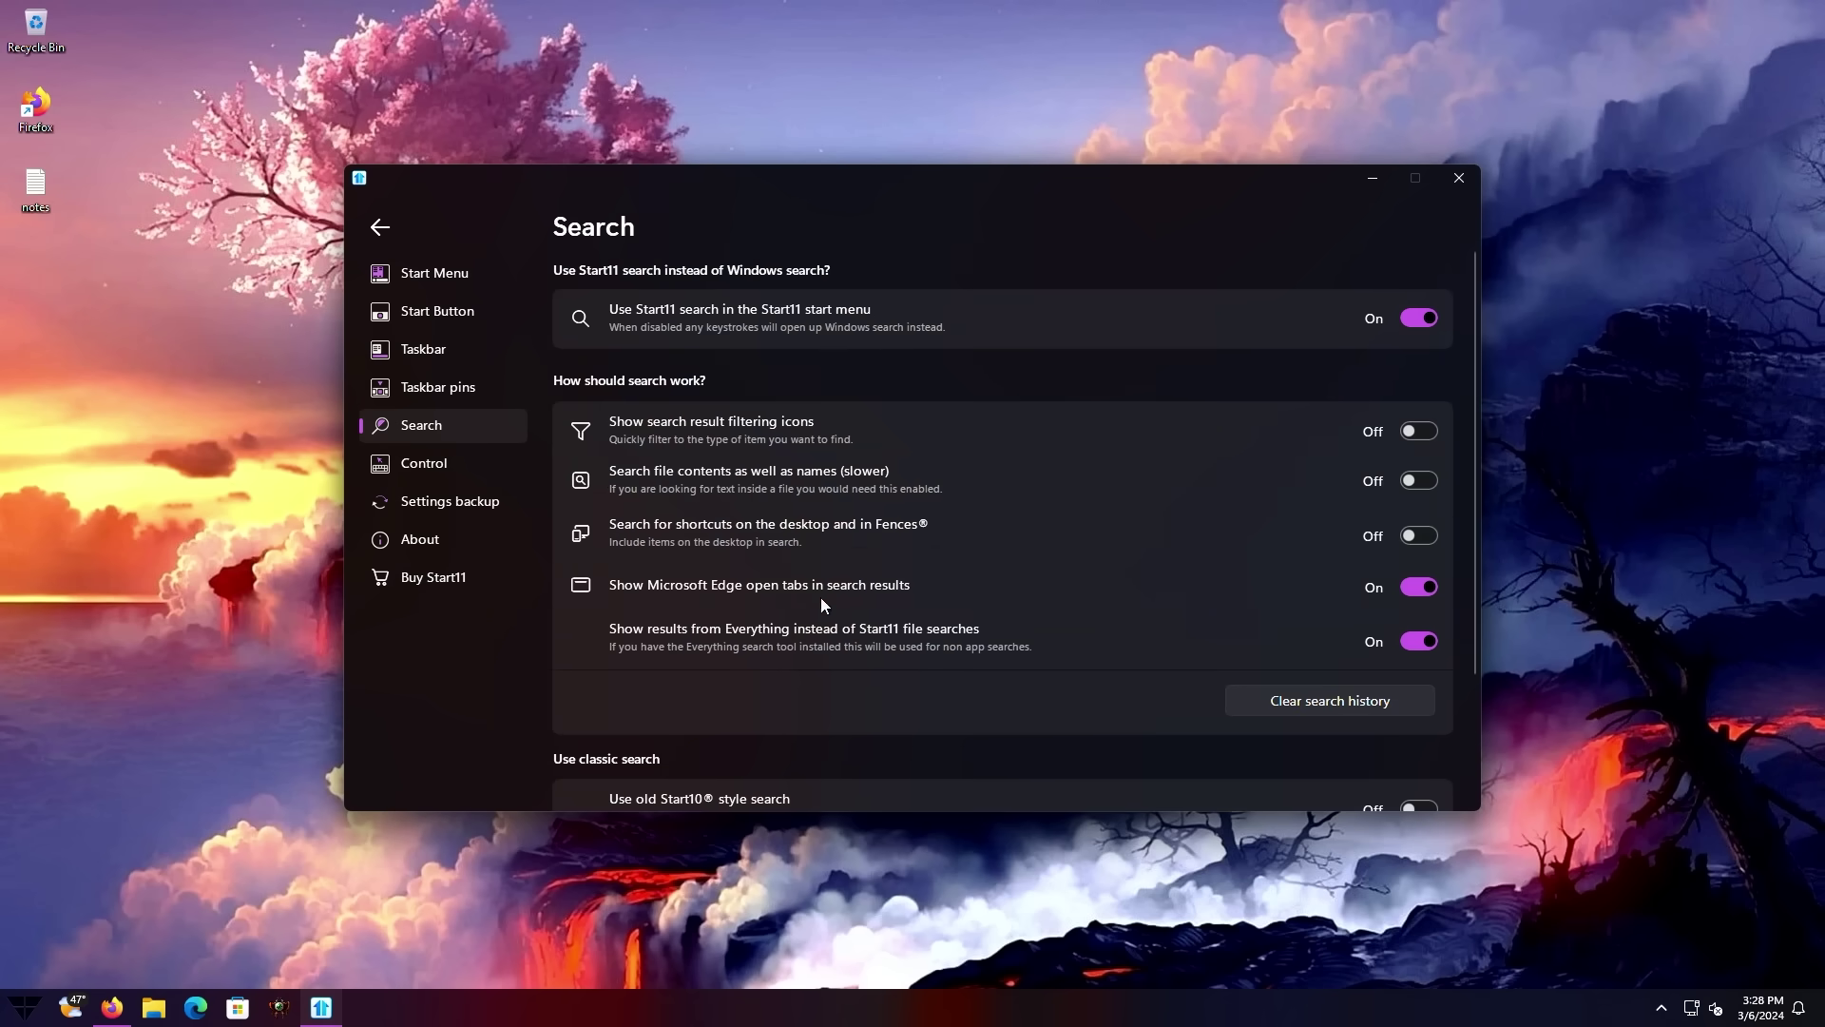
{"action": "left_click", "coordinate": [1418, 586]}
{"action": "left_click", "coordinate": [1412, 642]}
{"action": "left_click", "coordinate": [1422, 643]}
{"action": "left_click", "coordinate": [1407, 643]}
{"action": "scroll", "coordinate": [961, 466], "scroll_direction": "down", "scroll_amount": 1}
{"action": "scroll", "coordinate": [961, 466], "scroll_direction": "up", "scroll_amount": 1}
{"action": "scroll", "coordinate": [676, 623], "scroll_direction": "down", "scroll_amount": 3}
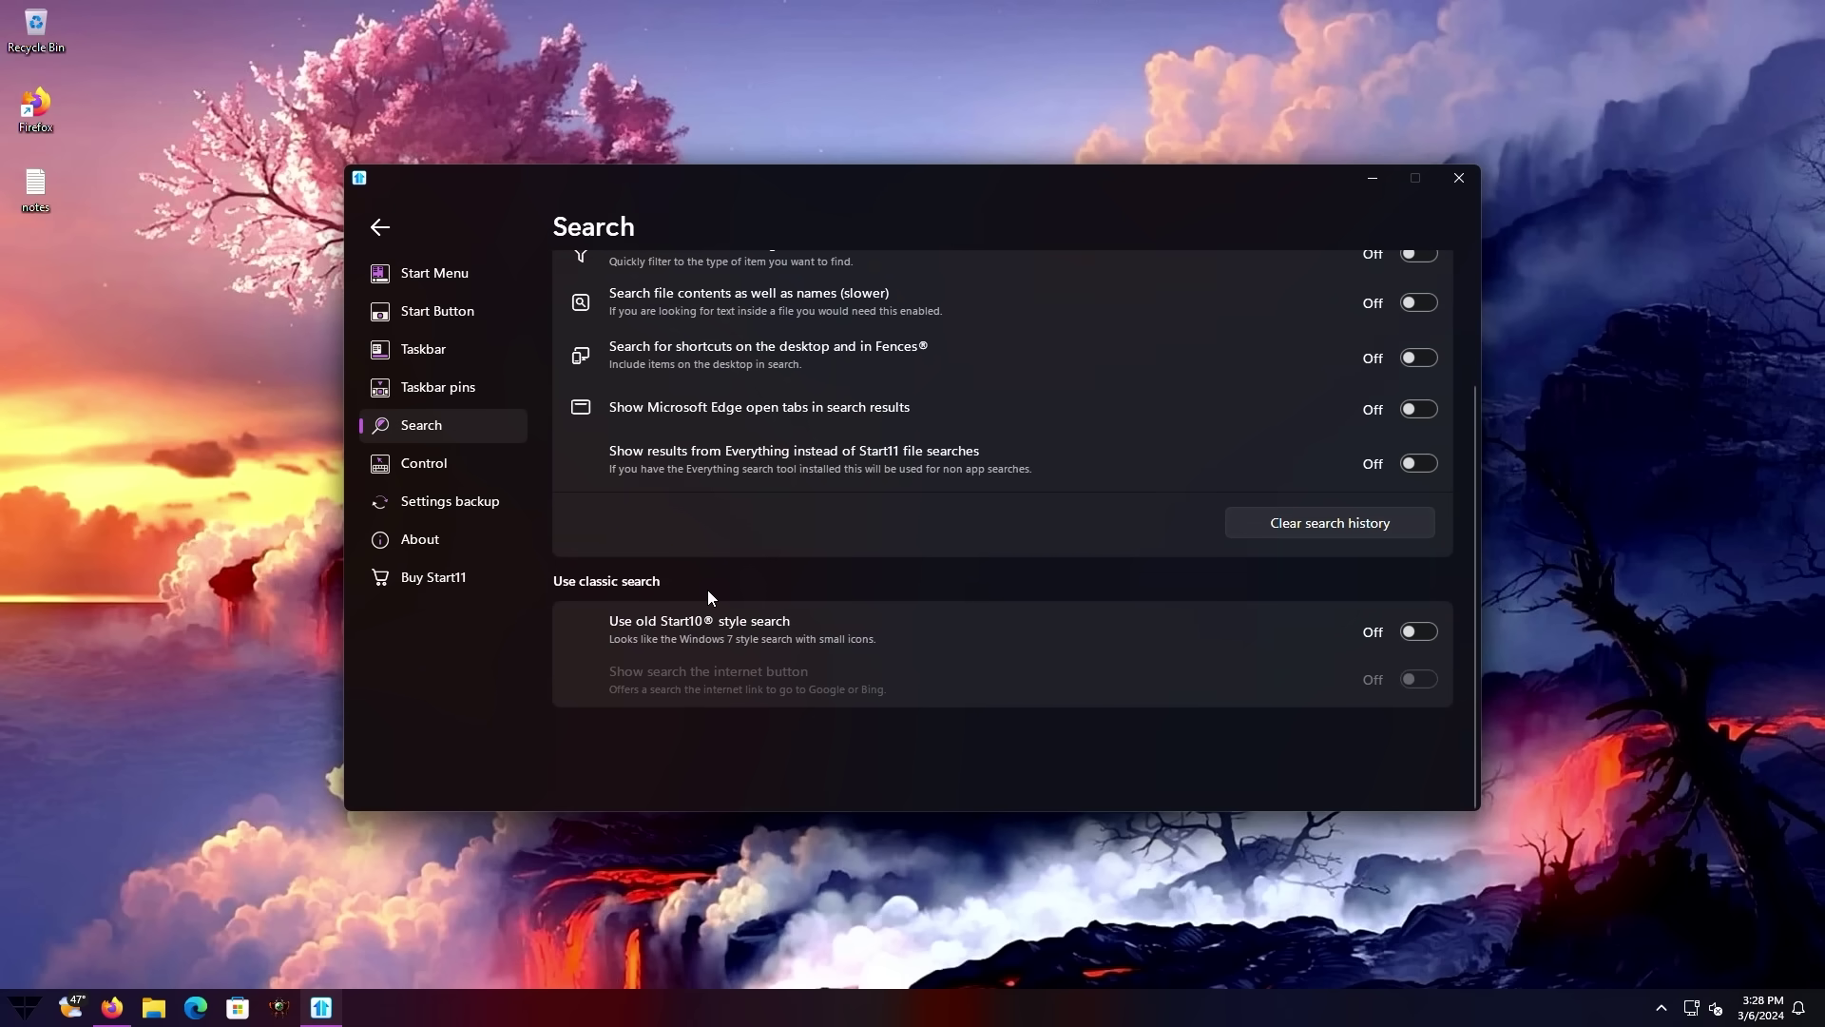
Step: Go to the Control page and test the Start11 menu by opening and closing it repeatedly
{"action": "left_click", "coordinate": [424, 463]}
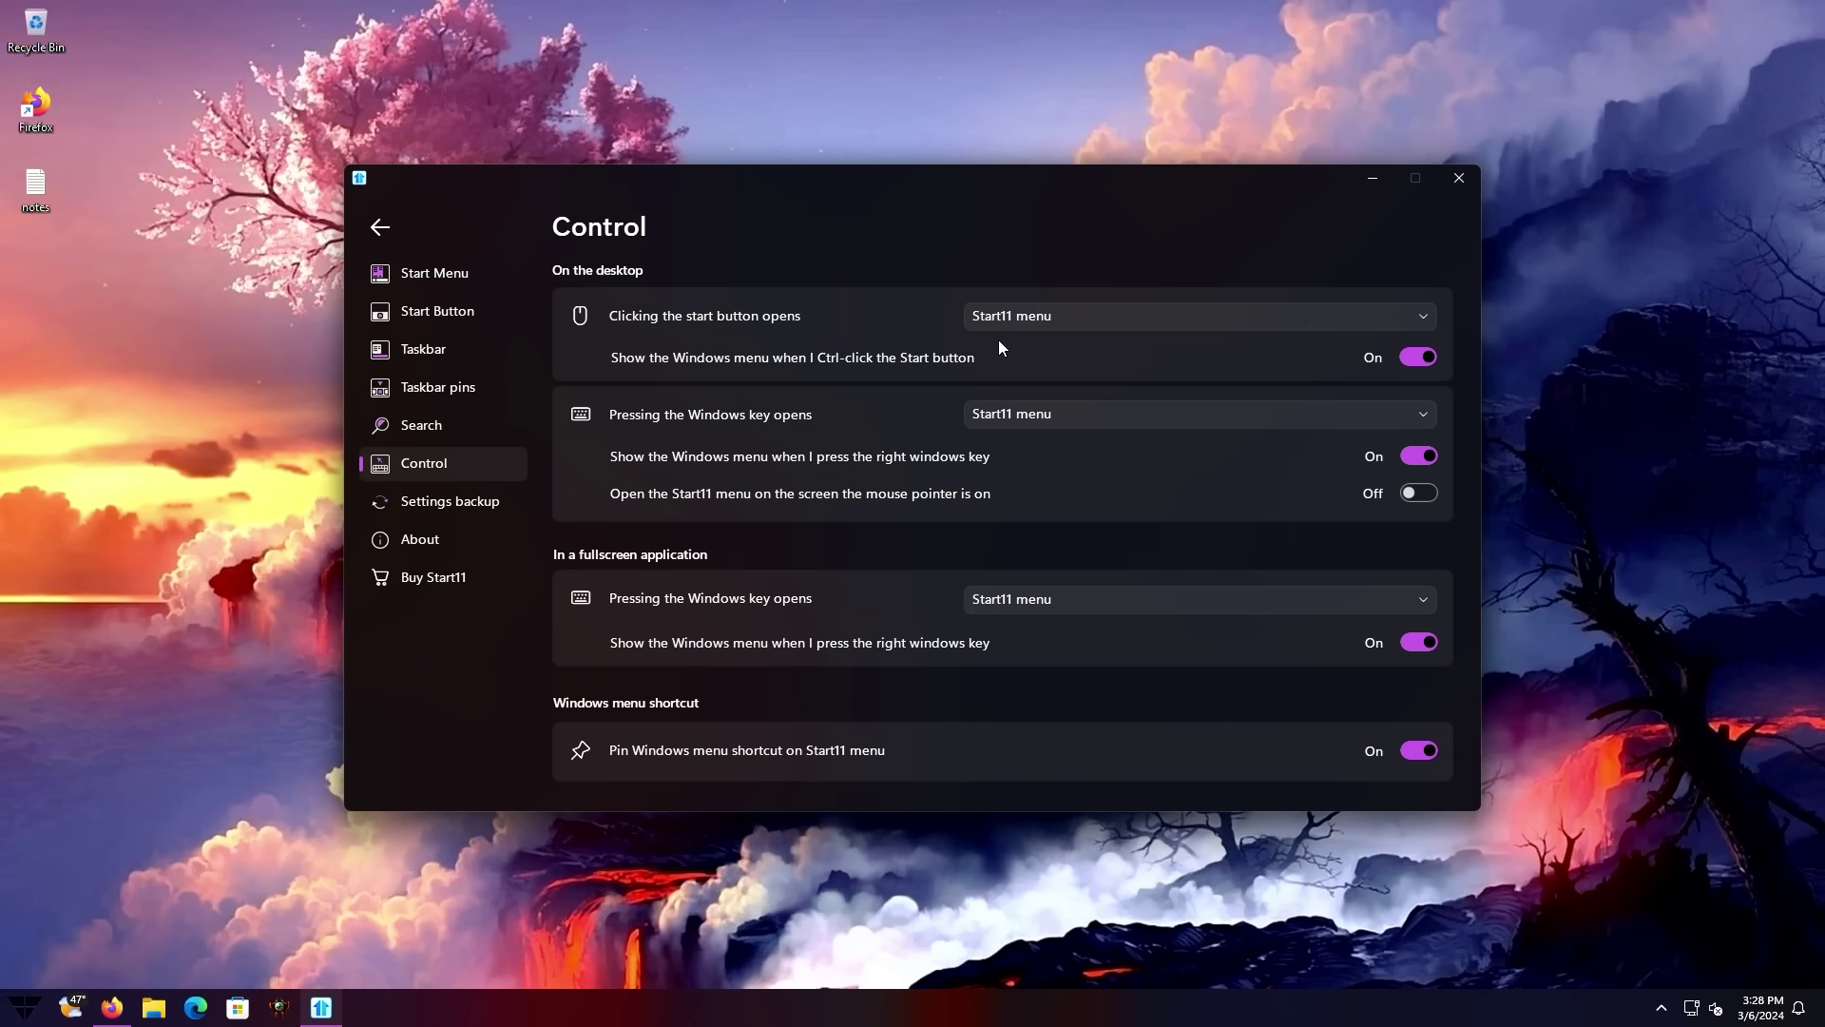
{"action": "left_click", "coordinate": [6, 1015]}
{"action": "left_click", "coordinate": [6, 1016]}
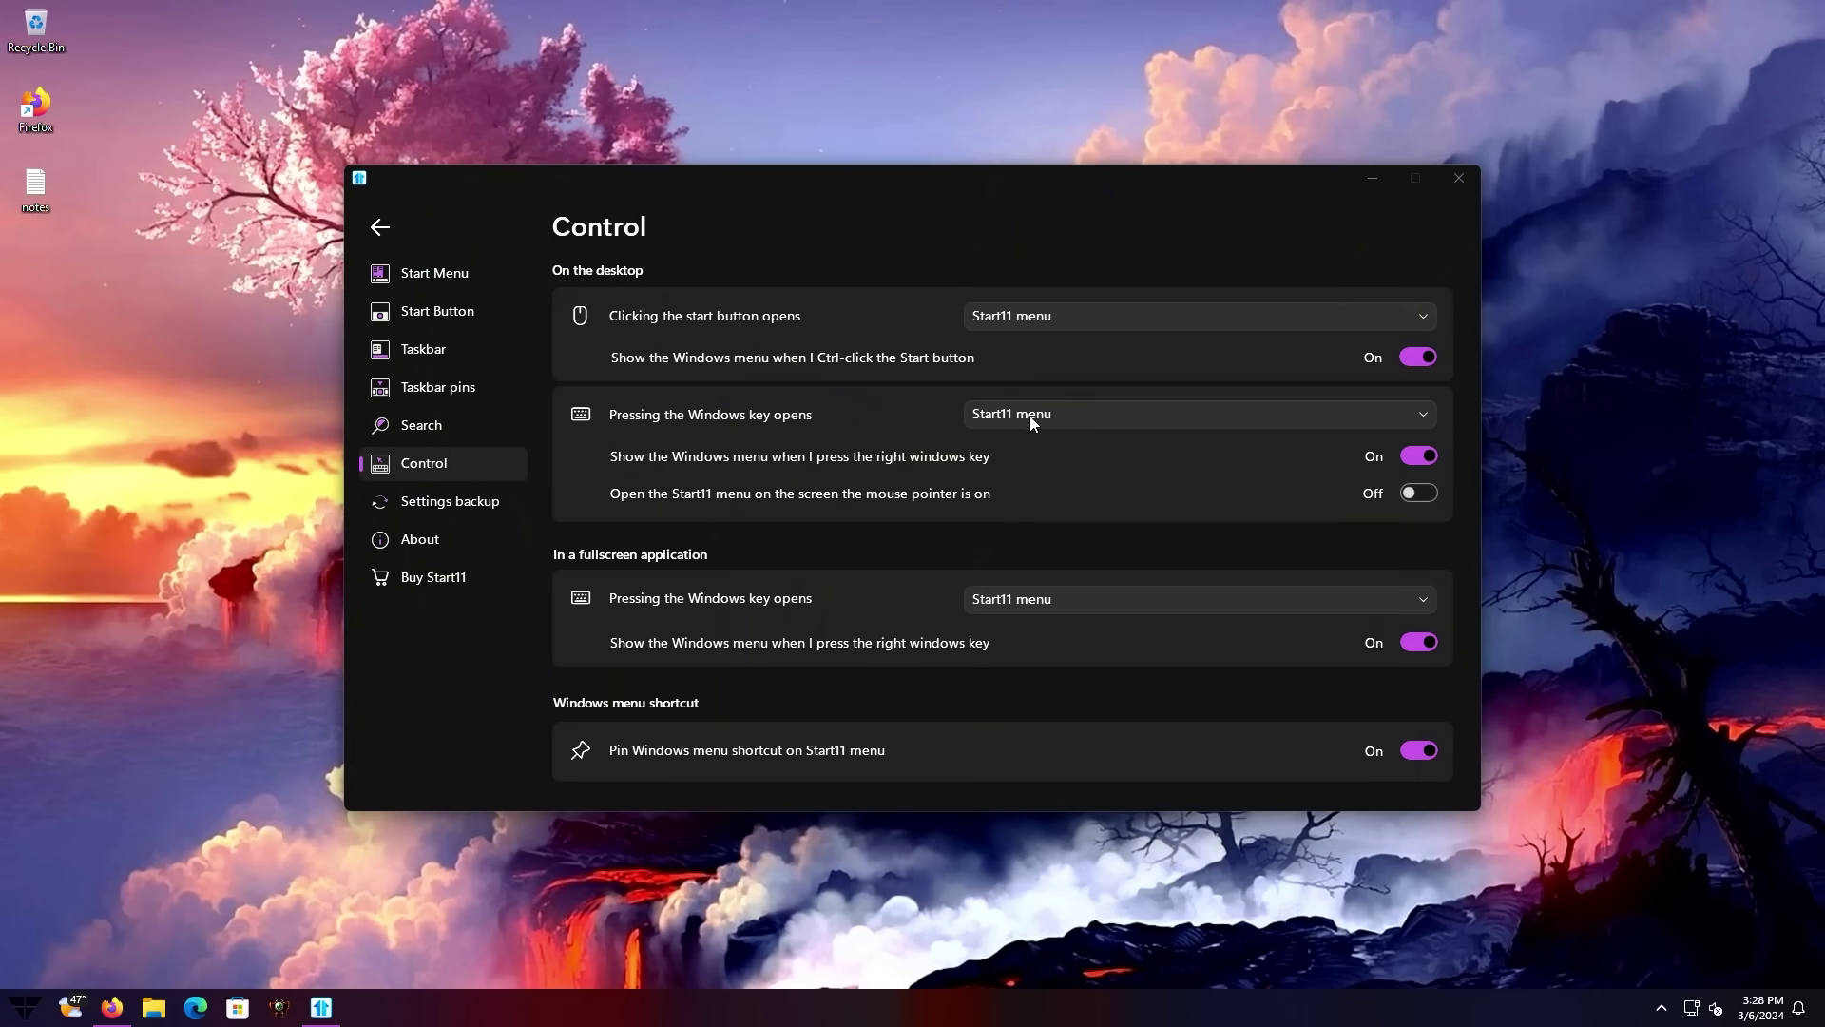
{"action": "left_click", "coordinate": [27, 1015]}
{"action": "left_click", "coordinate": [26, 1006]}
{"action": "left_click", "coordinate": [38, 1005]}
{"action": "left_click", "coordinate": [33, 1008]}
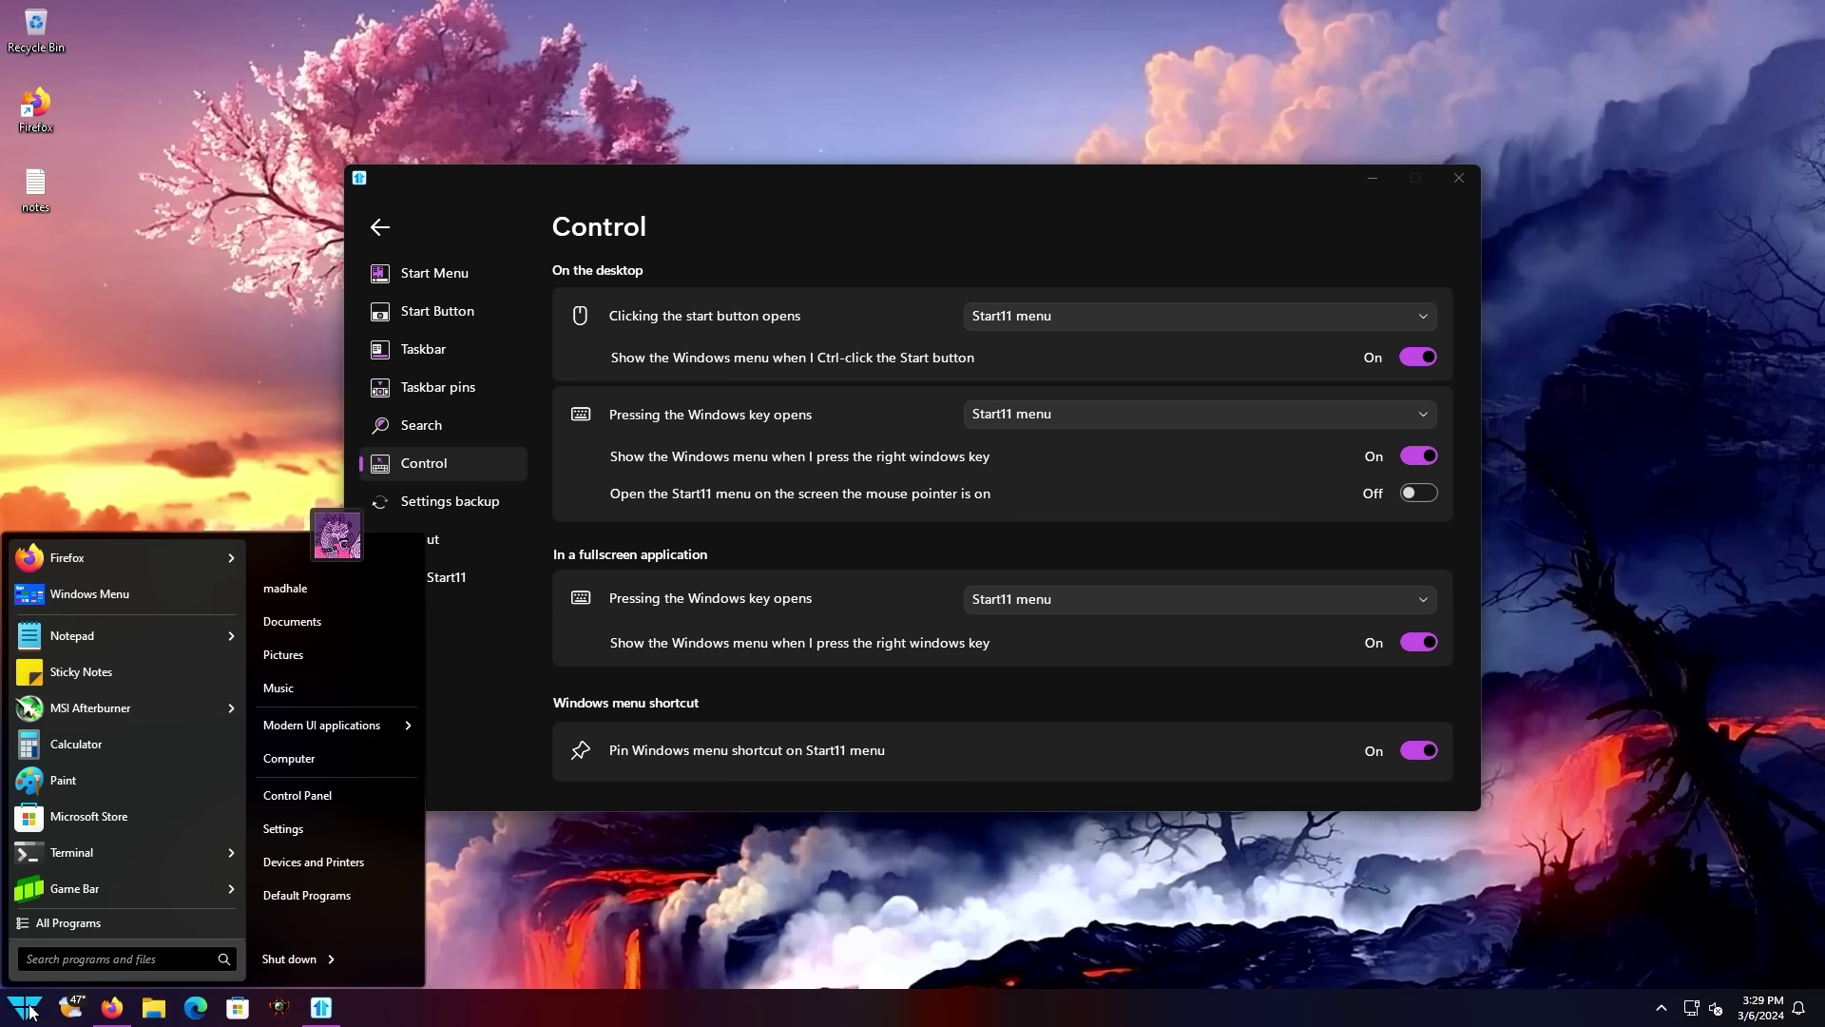
{"action": "left_click", "coordinate": [30, 1010]}
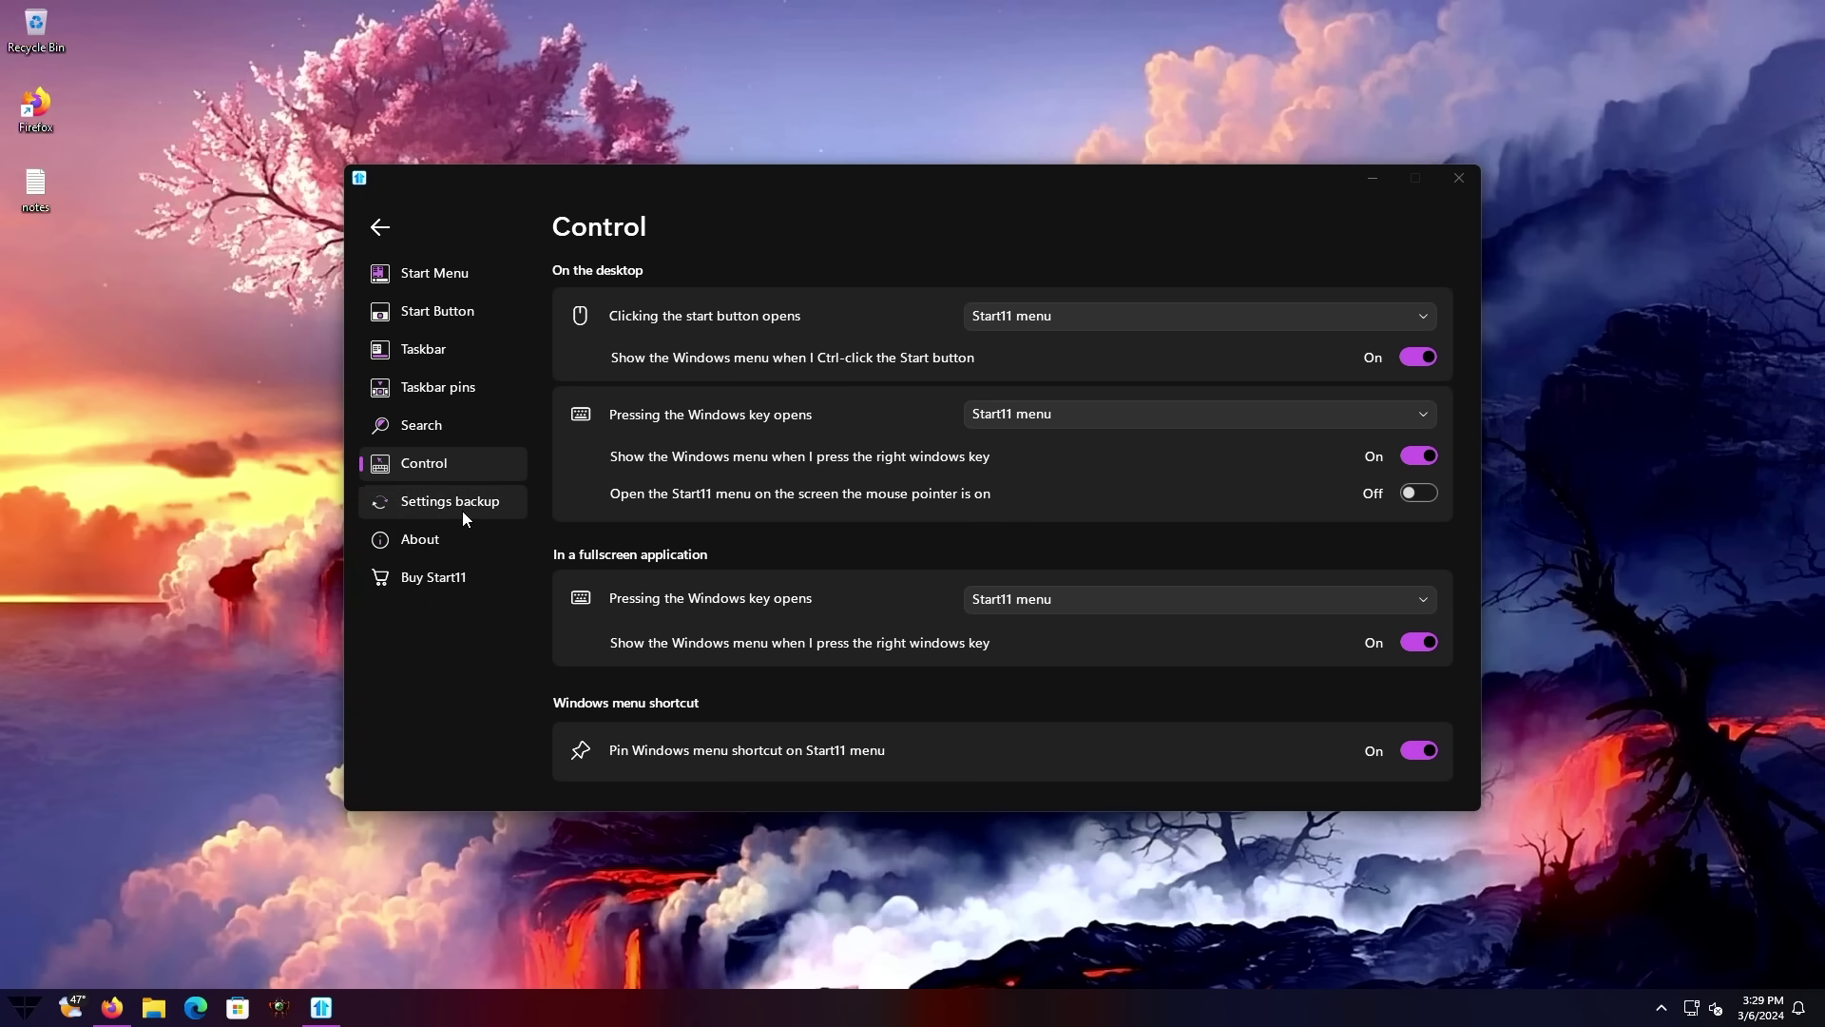
Step: Open Start11's About page, then search Start for 'mouse' and open and close Mouse properties
{"action": "left_click", "coordinate": [447, 539]}
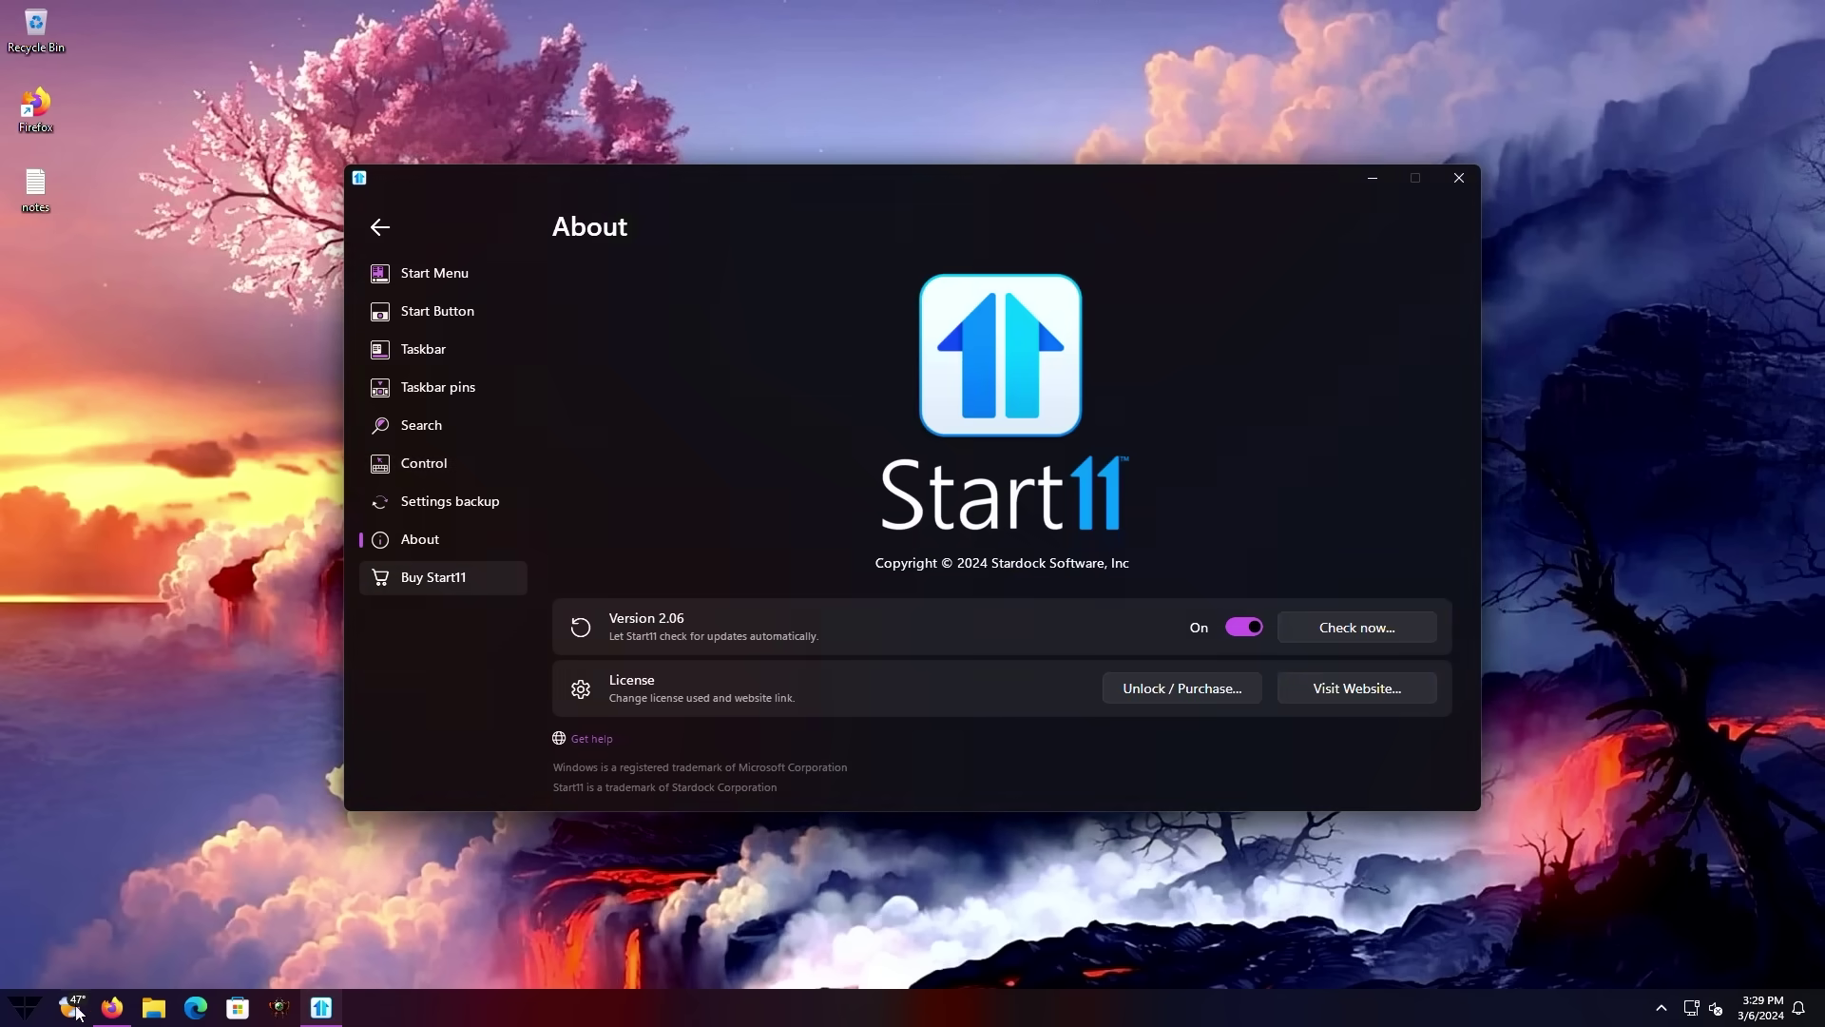
{"action": "left_click", "coordinate": [24, 1010]}
{"action": "type", "text": "mouse"}
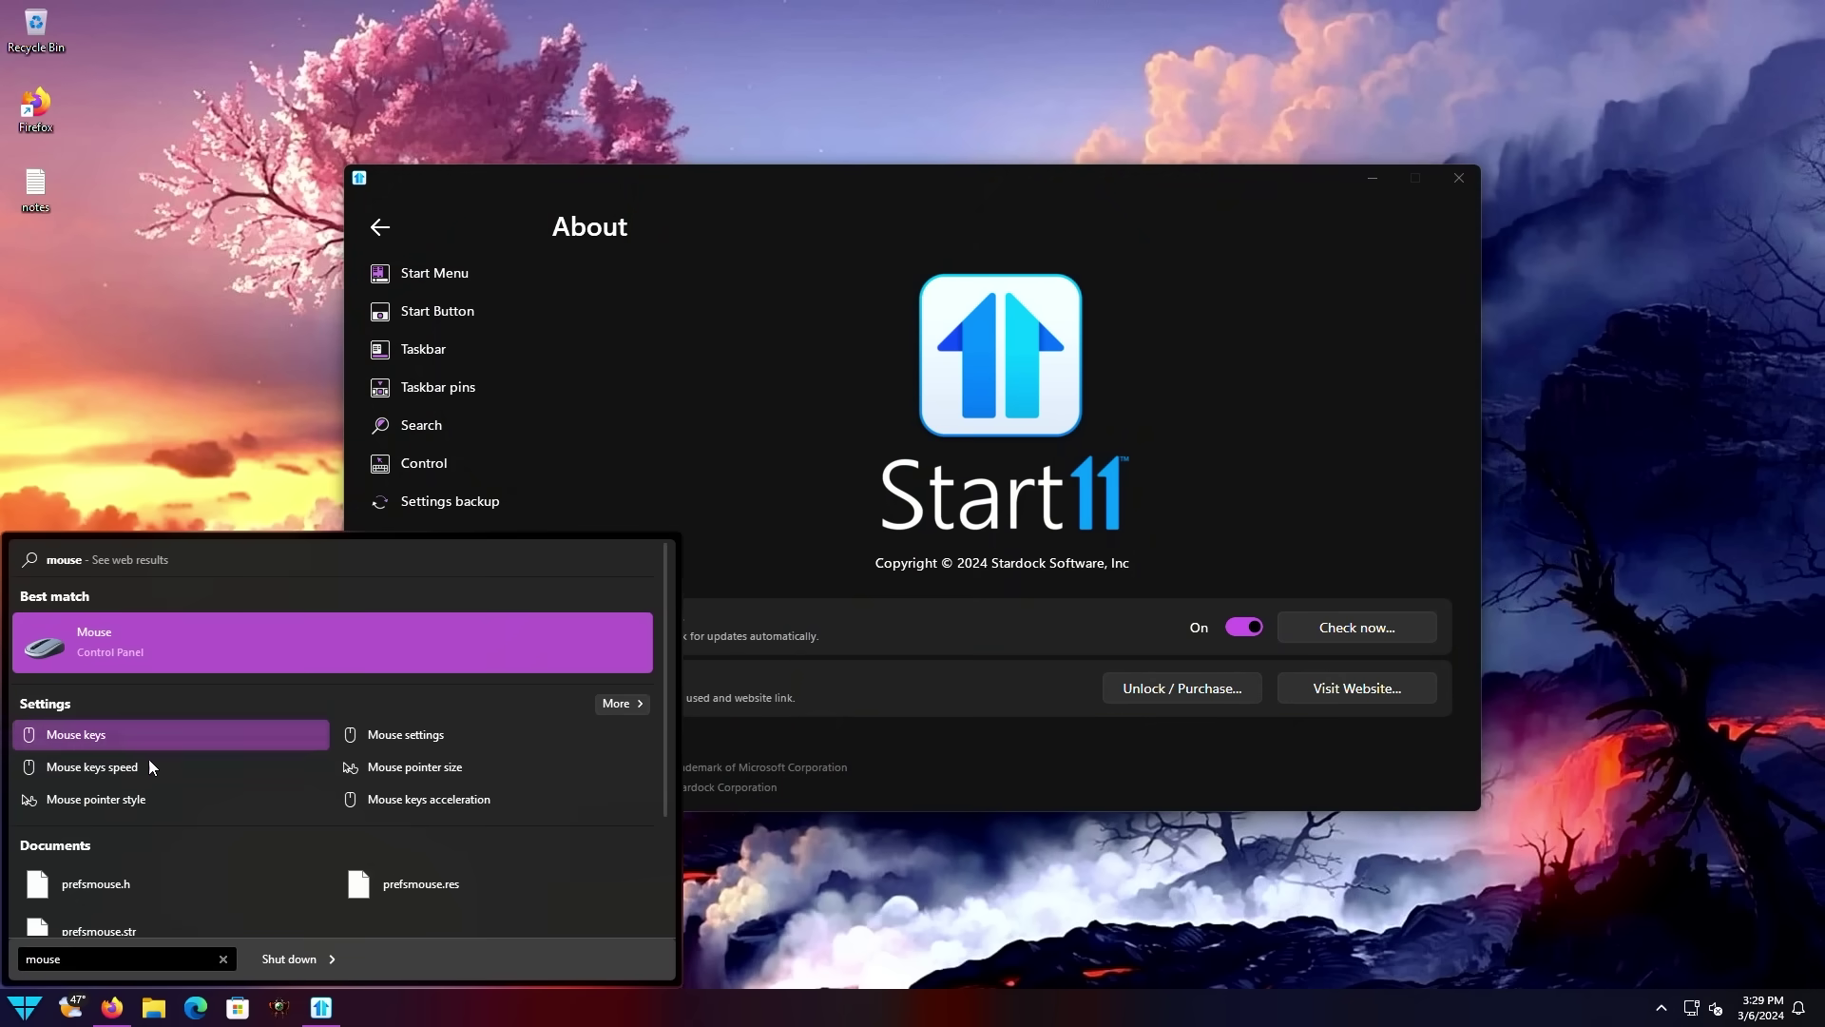
{"action": "scroll", "coordinate": [145, 768], "scroll_direction": "down", "scroll_amount": 2}
{"action": "scroll", "coordinate": [145, 769], "scroll_direction": "up", "scroll_amount": 2}
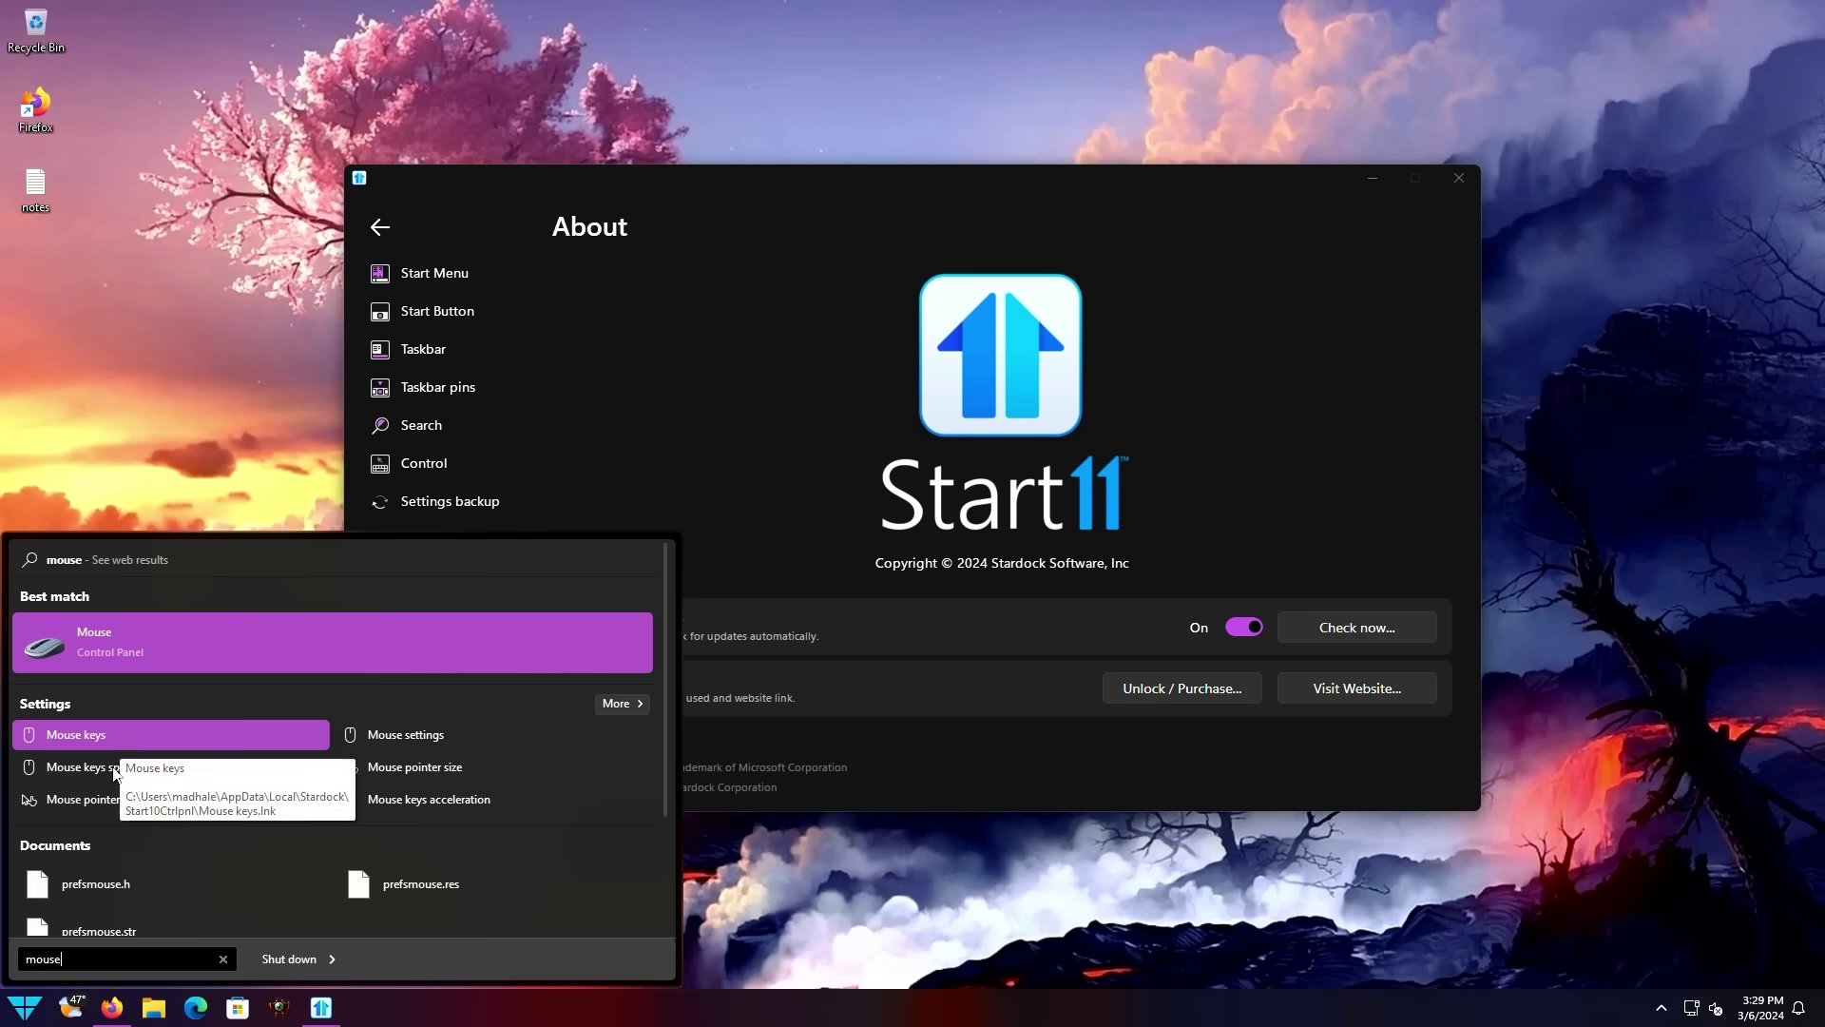
{"action": "scroll", "coordinate": [110, 785], "scroll_direction": "down", "scroll_amount": 2}
{"action": "scroll", "coordinate": [104, 837], "scroll_direction": "up", "scroll_amount": 2}
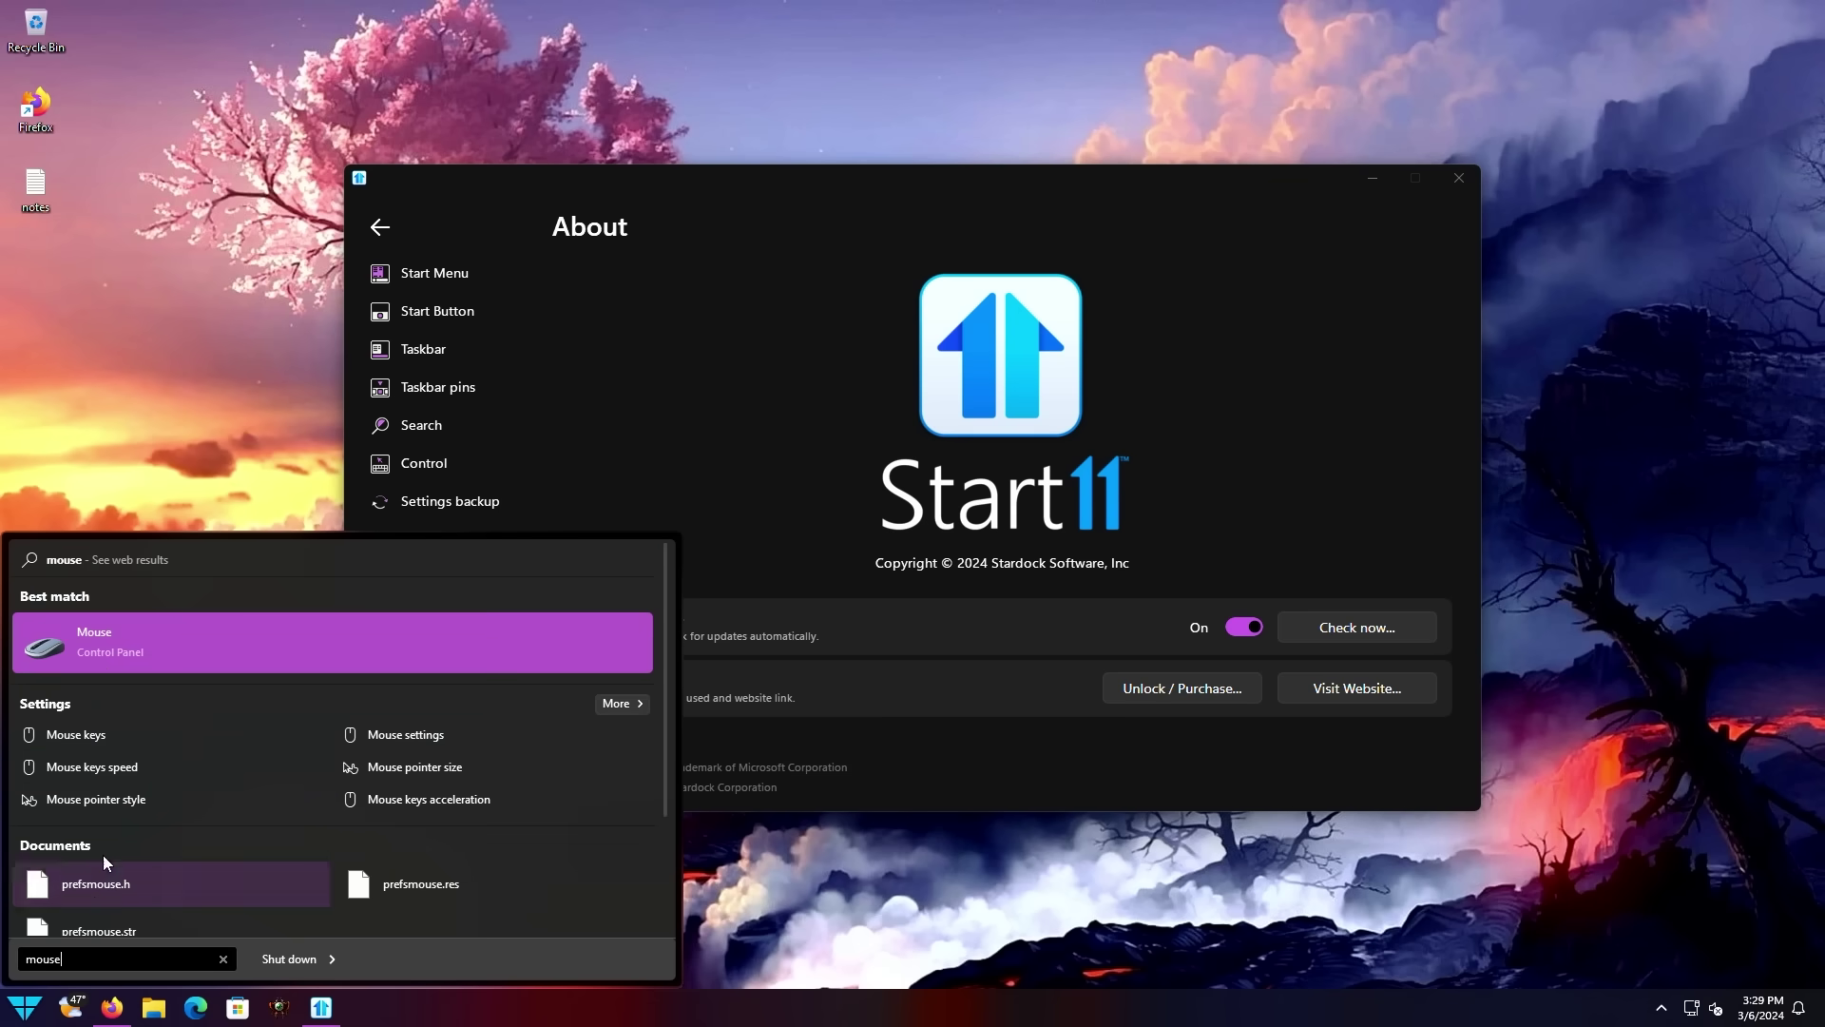
{"action": "left_click", "coordinate": [89, 646]}
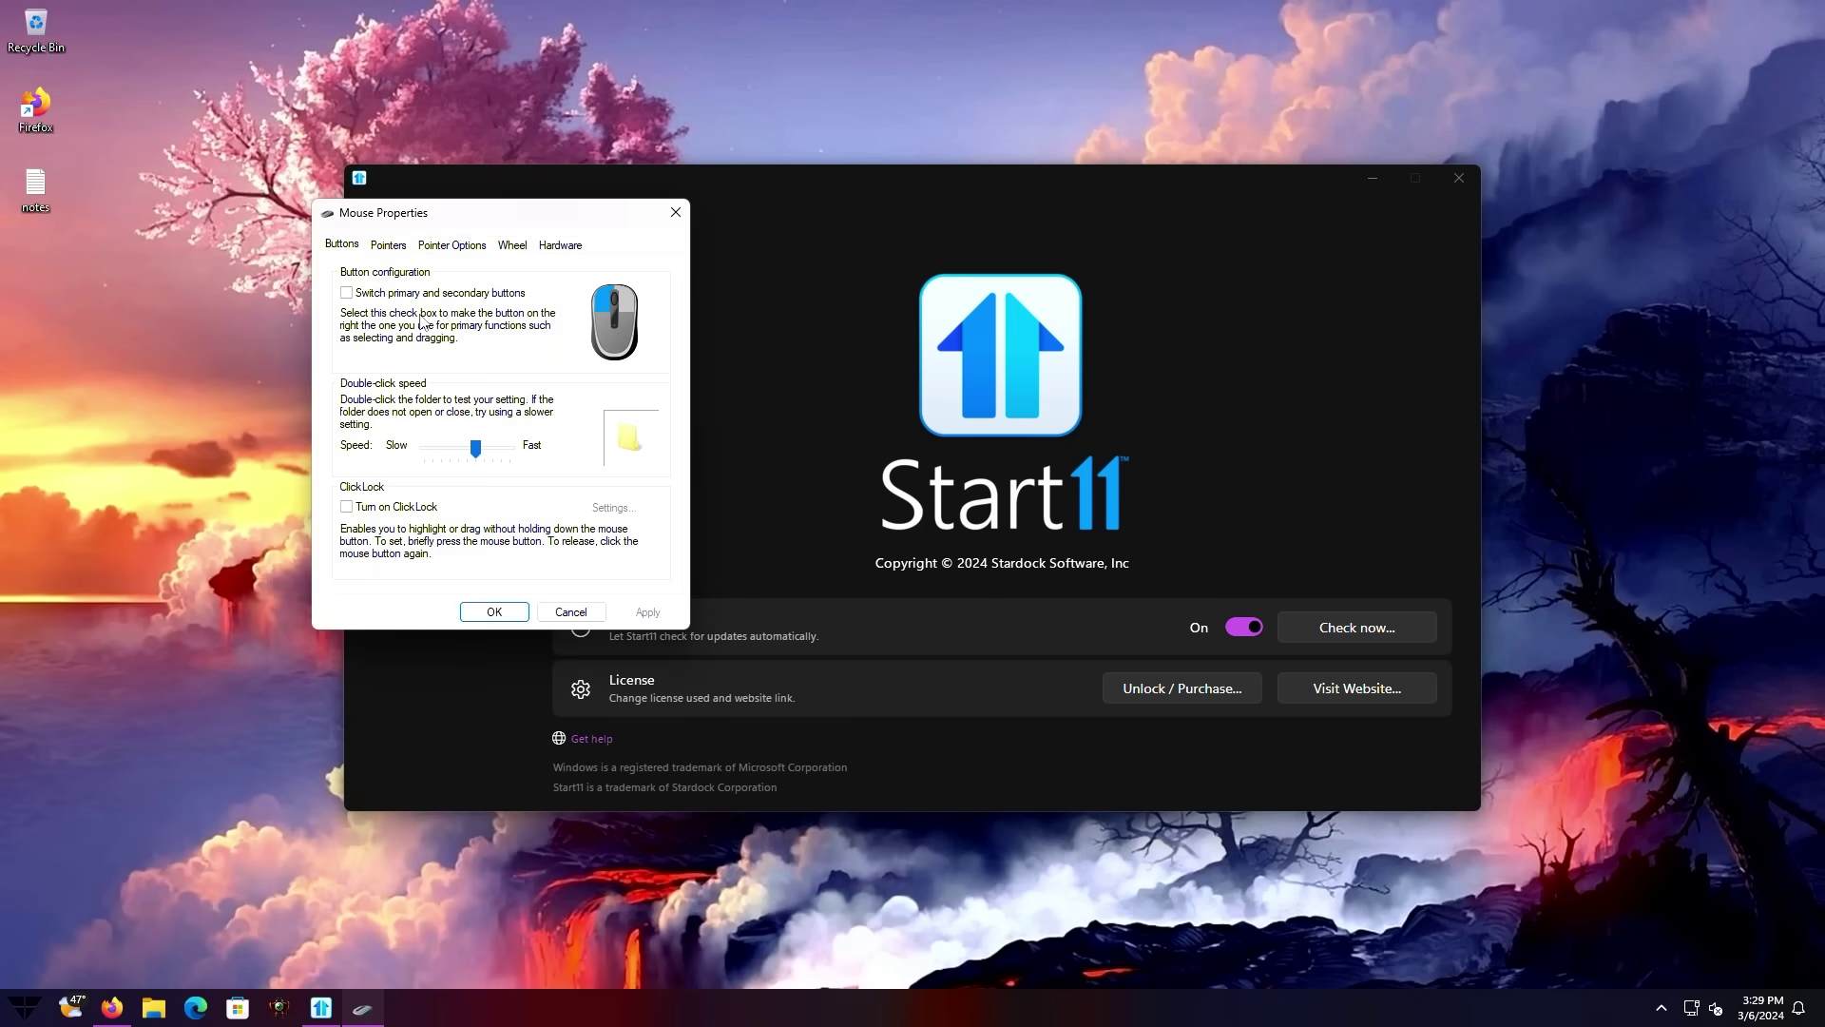
{"action": "left_click", "coordinate": [571, 612]}
Step: Search the Start menu for 'remove' and open 'Add or remove programs'
{"action": "left_click", "coordinate": [20, 1013]}
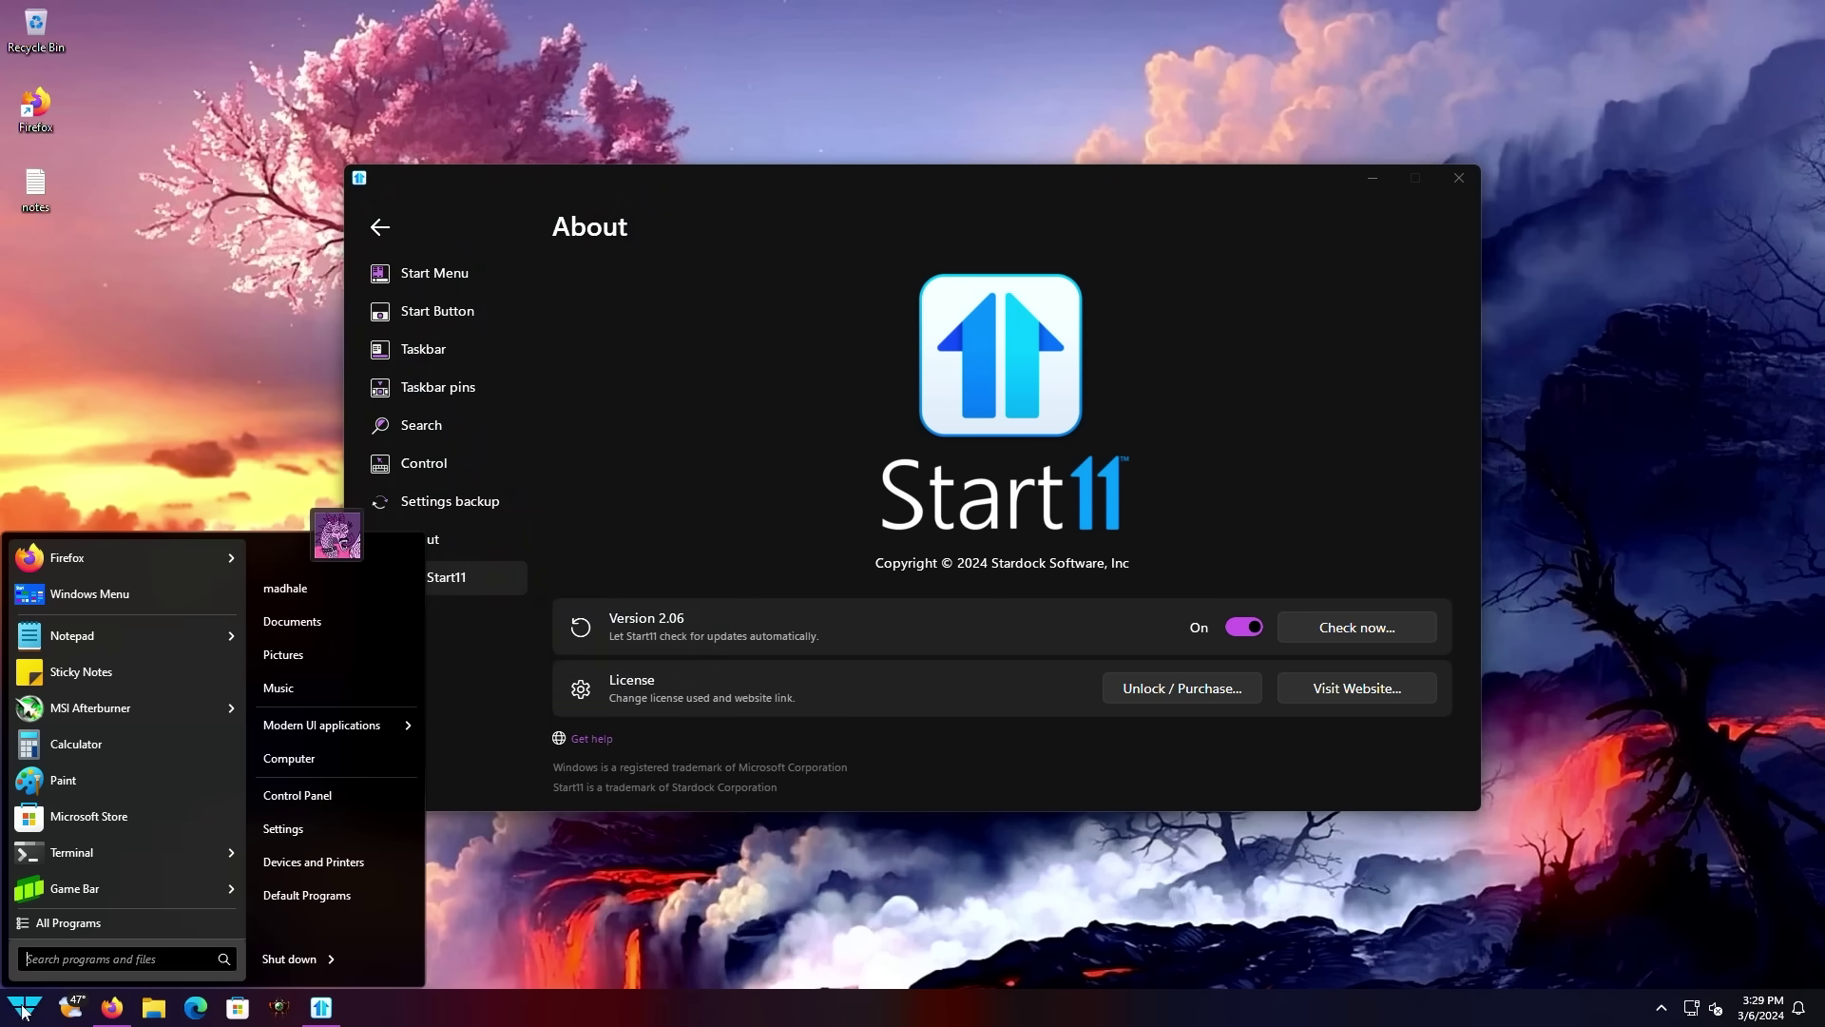
{"action": "type", "text": "remove"}
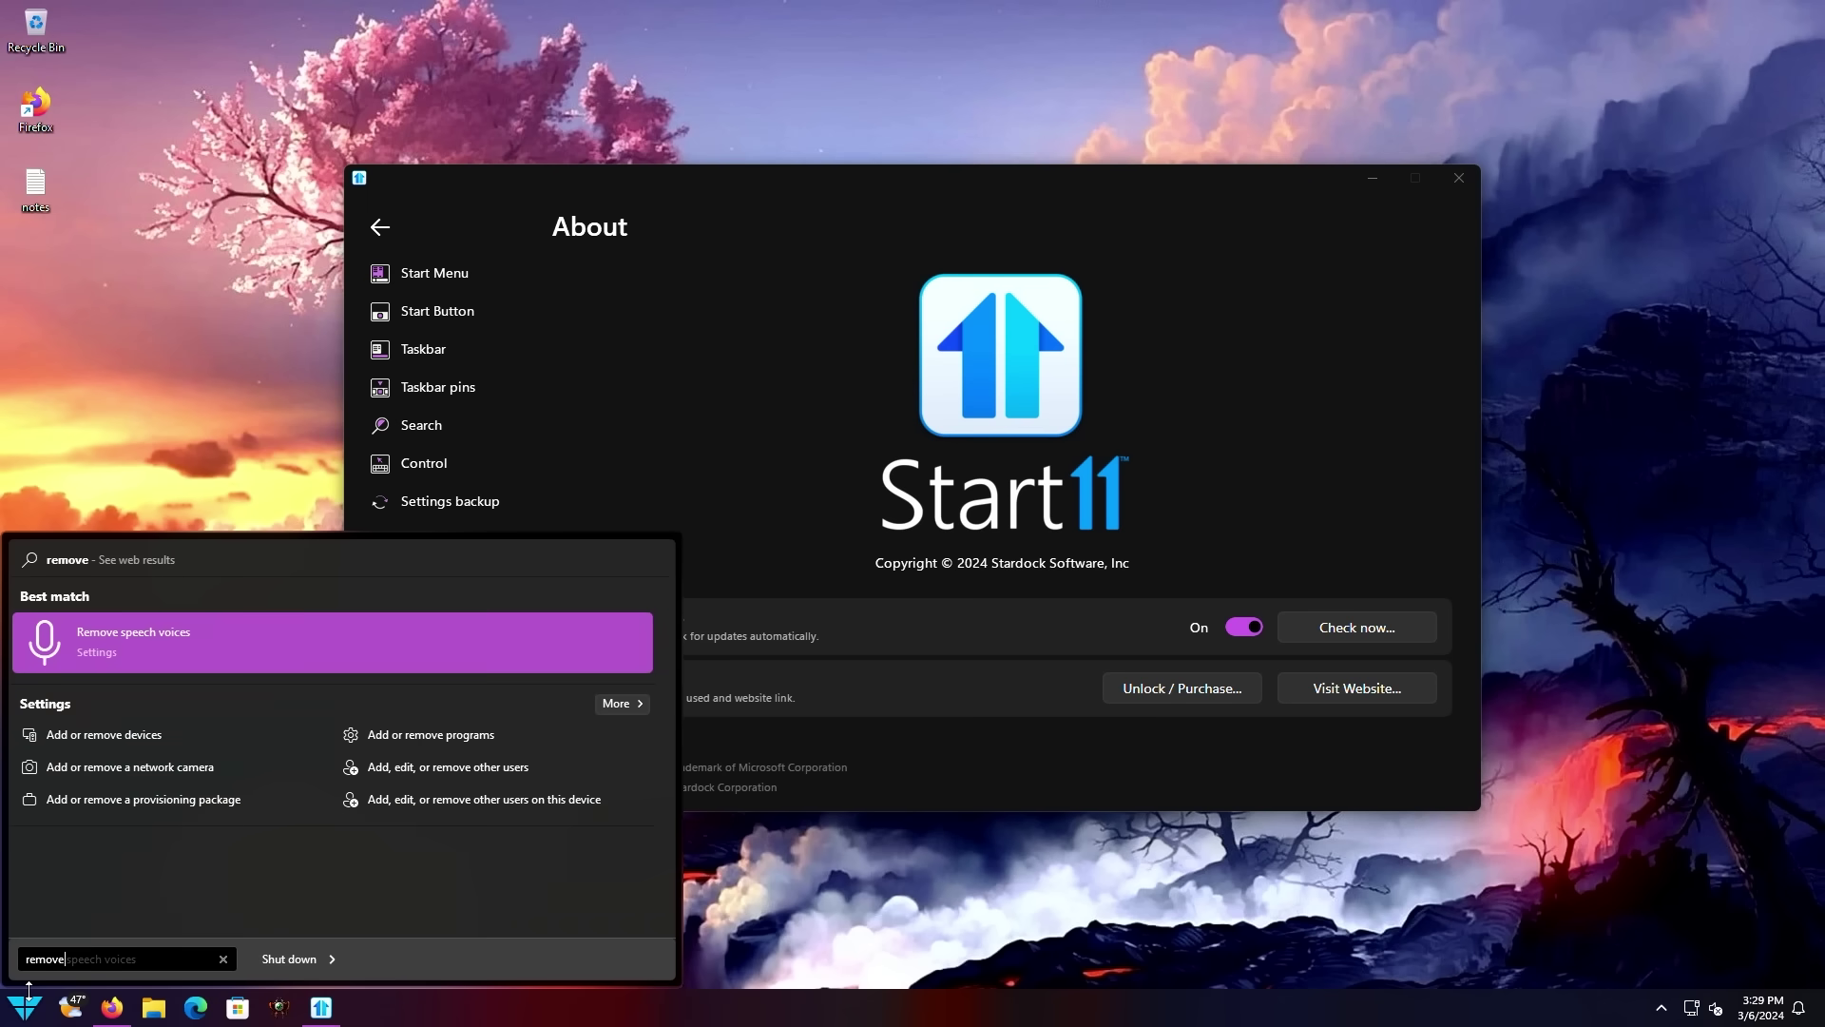
{"action": "left_click", "coordinate": [455, 732]}
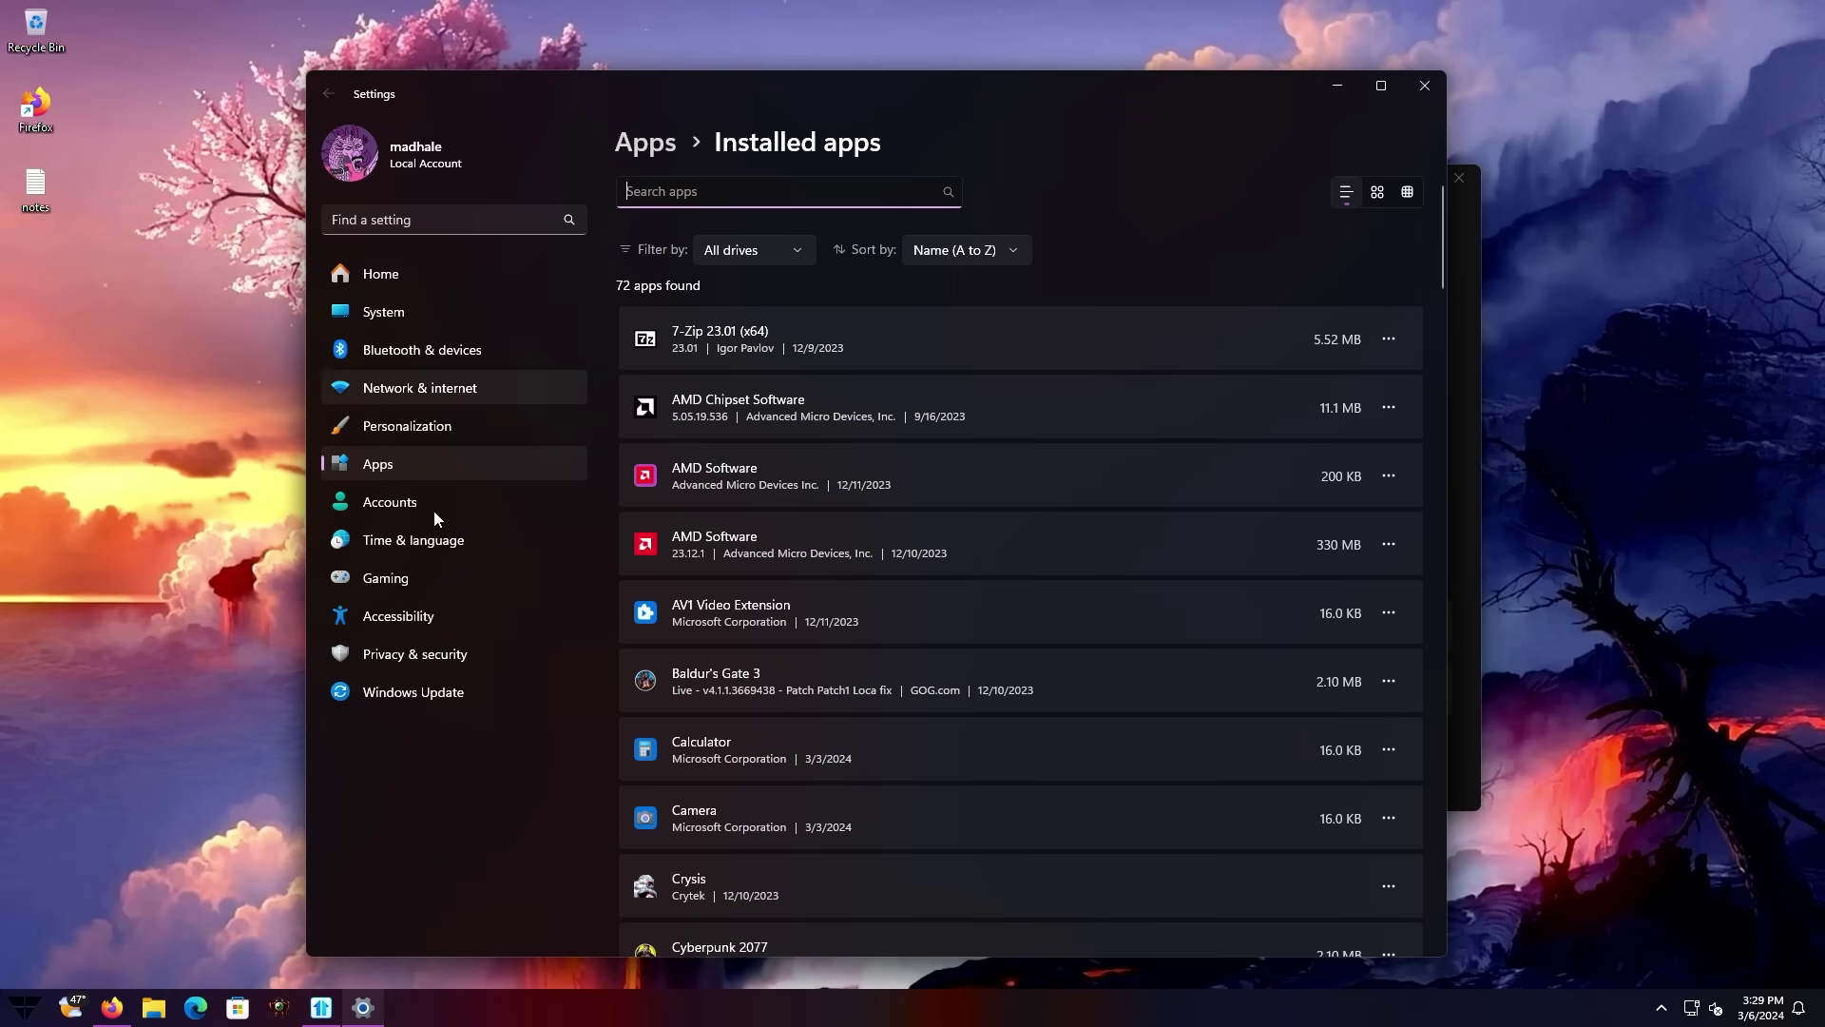
Step: Search the Start menu for 'afterburner' and dismiss the results
{"action": "left_click", "coordinate": [25, 1007]}
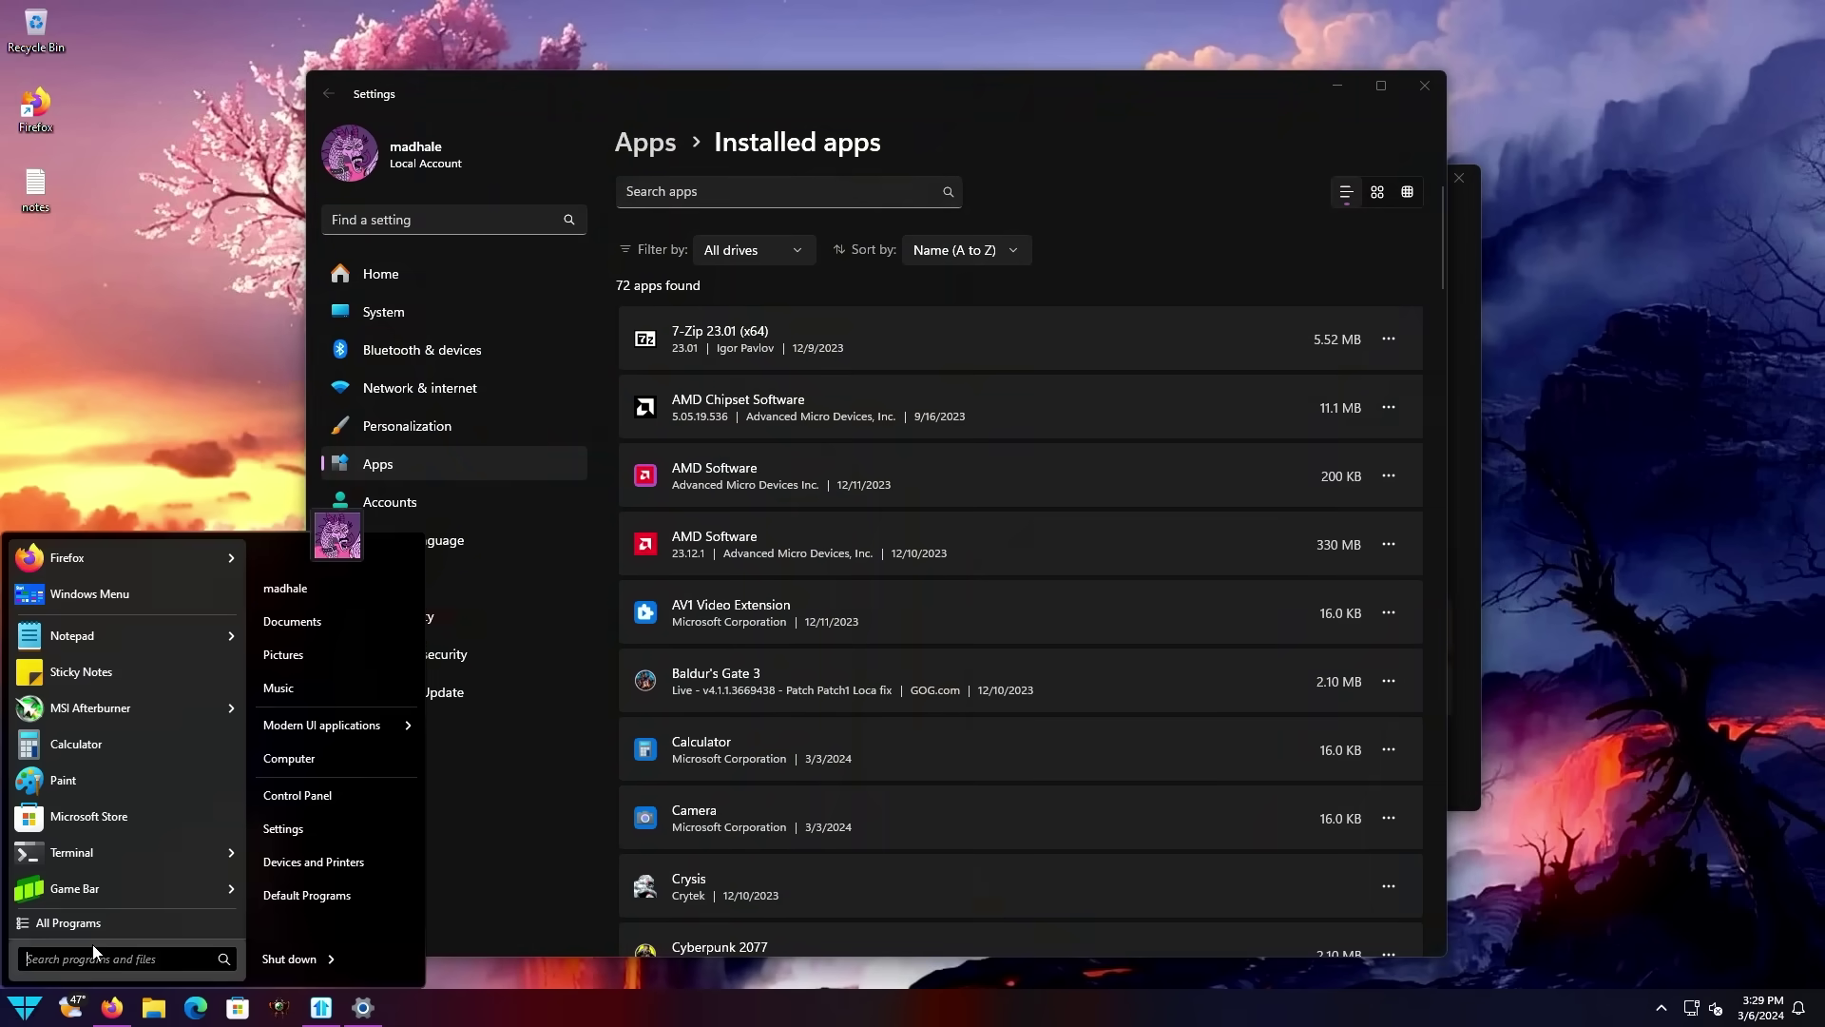
{"action": "type", "text": "afterburner"}
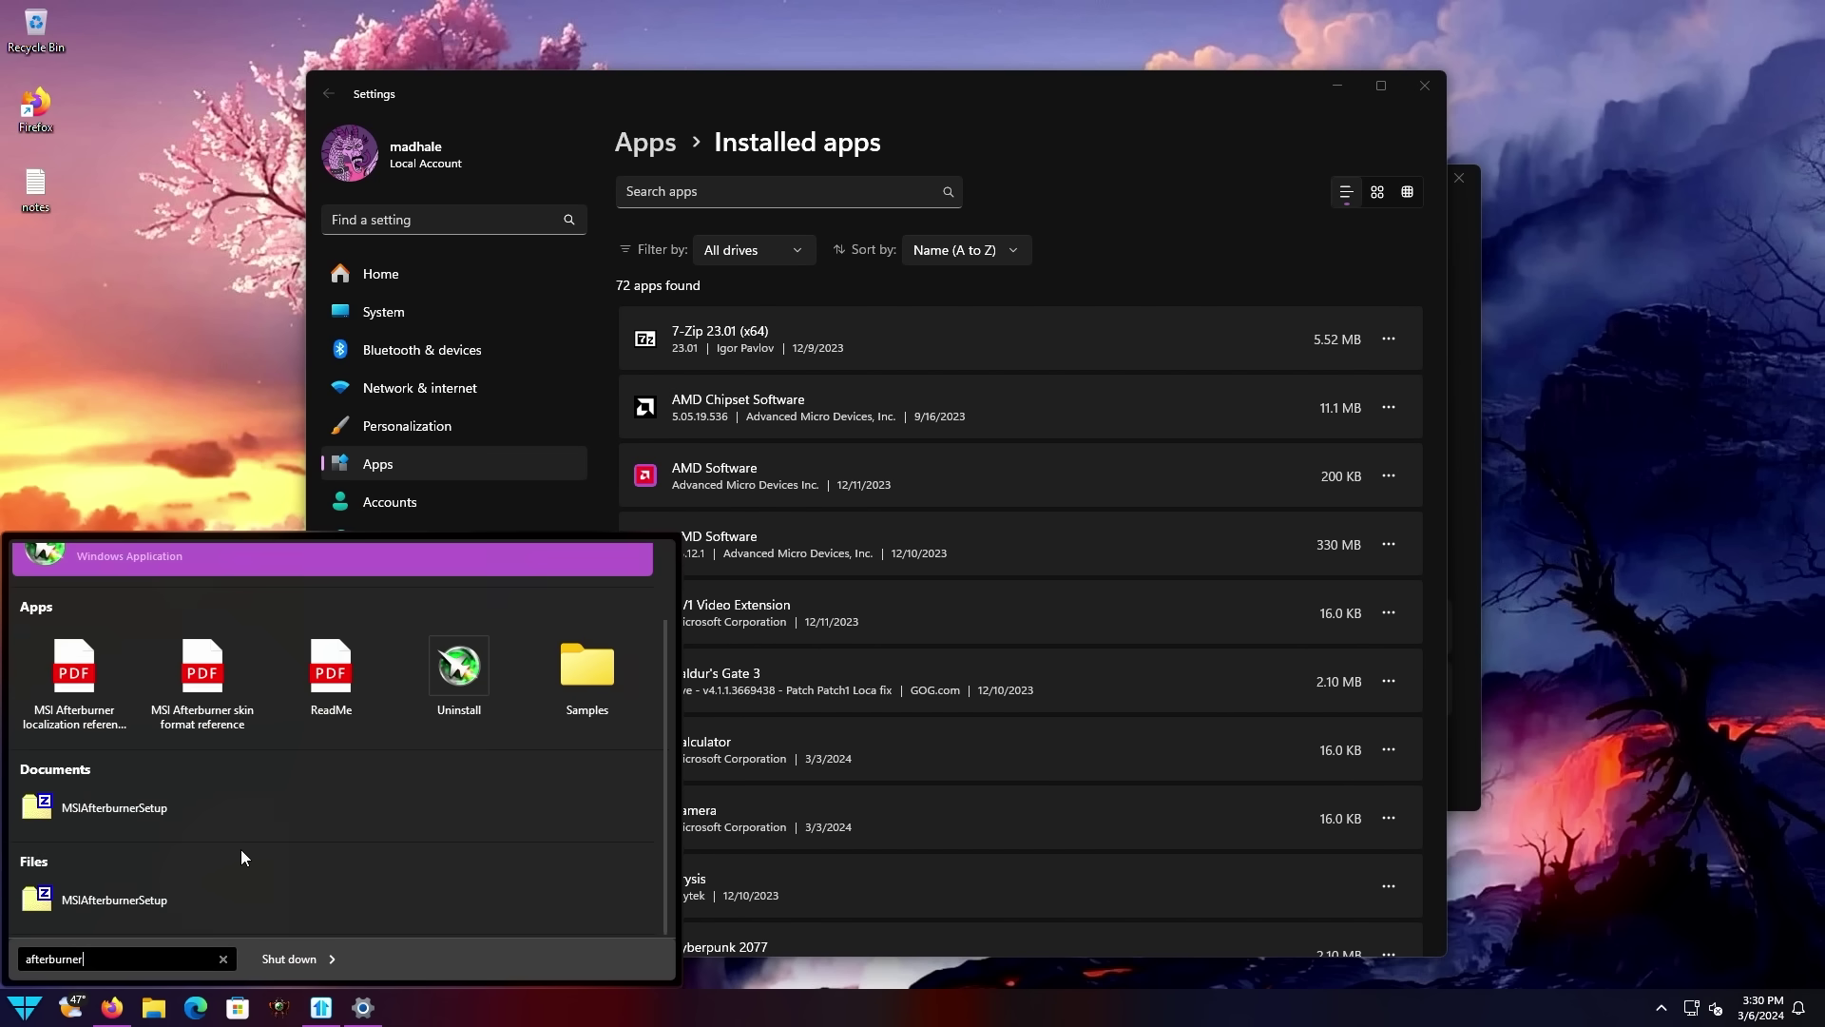
{"action": "left_click", "coordinate": [95, 743]}
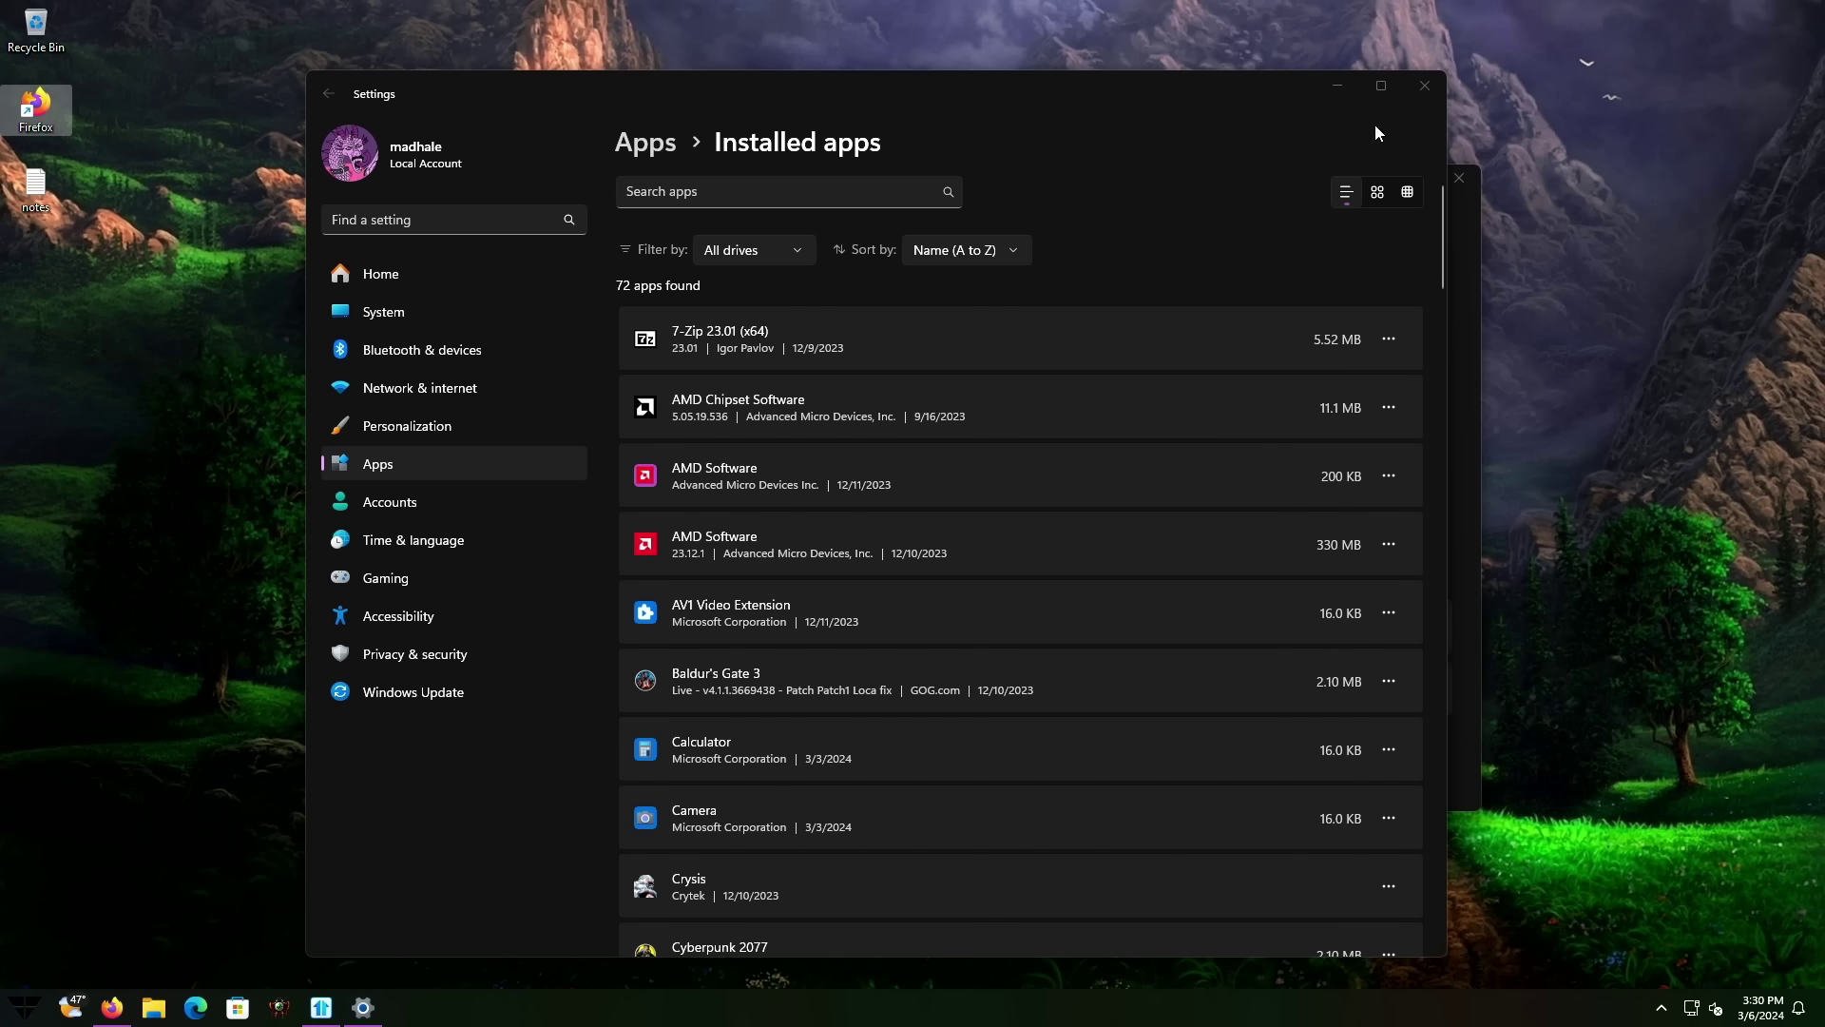
Step: Minimise Installed apps, close Start11's About window, and show the quick settings panel
{"action": "left_click", "coordinate": [1354, 78]}
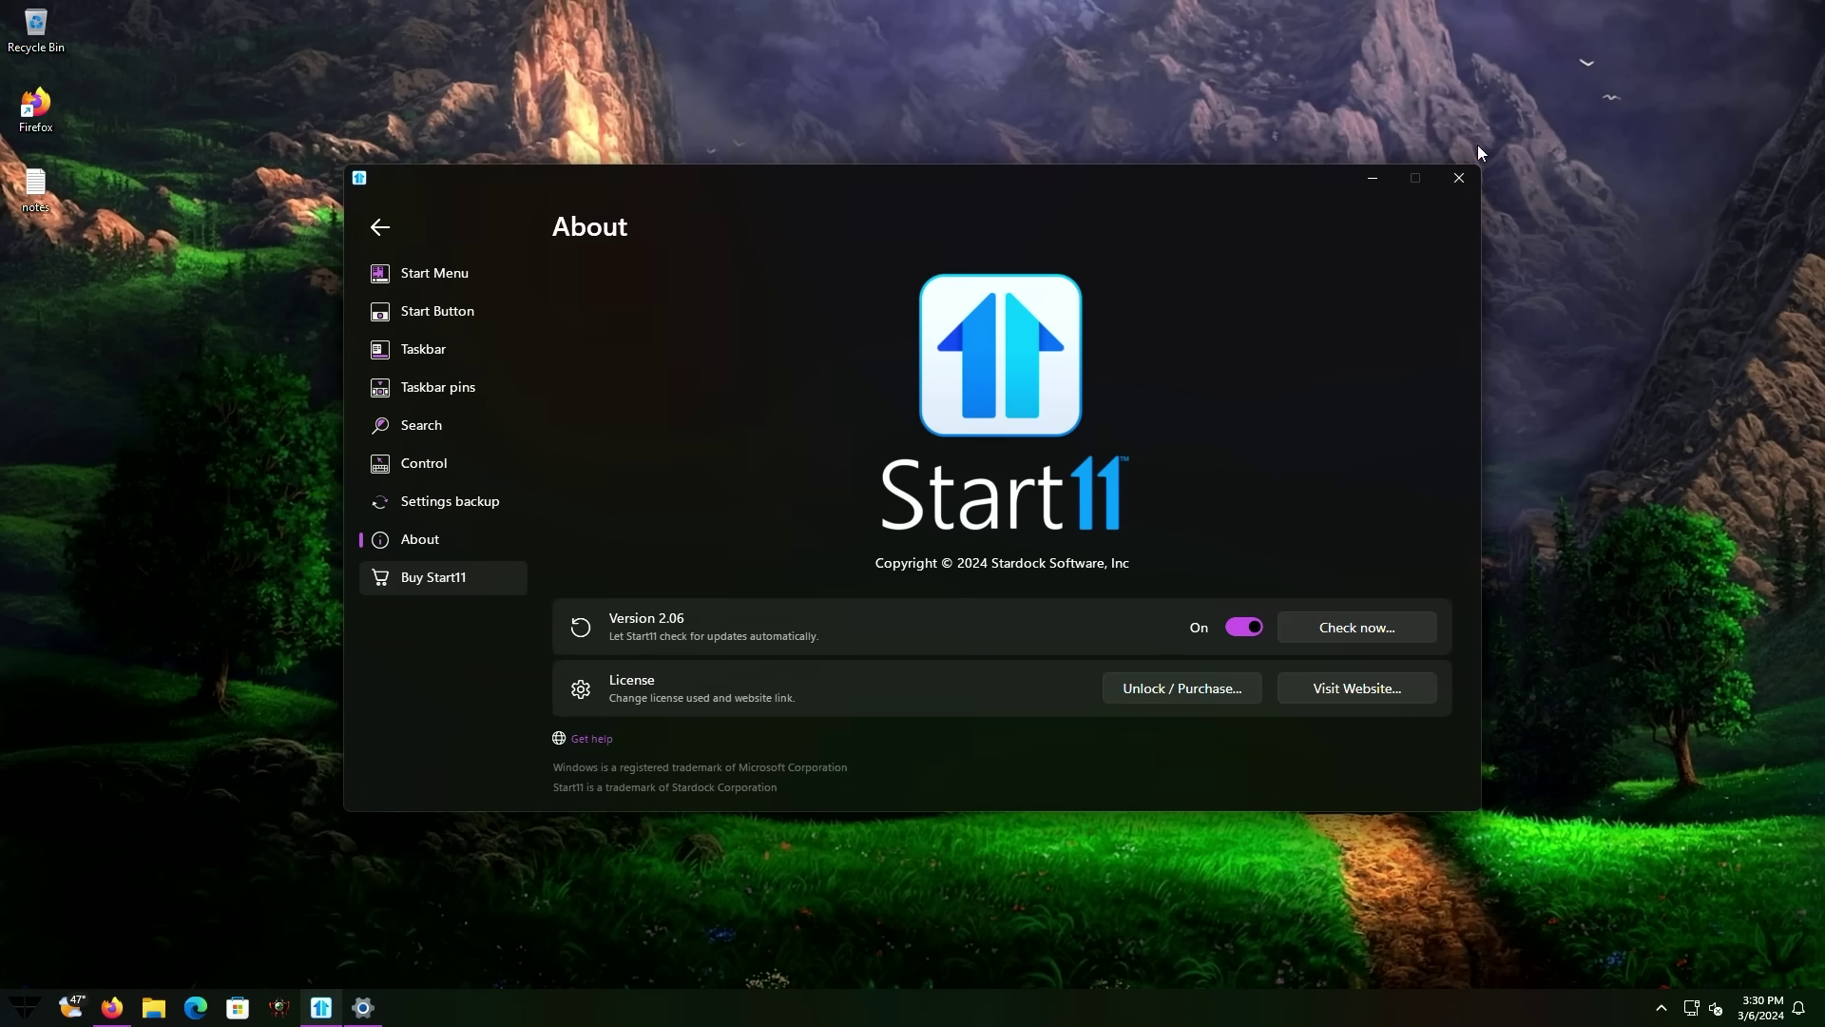
{"action": "left_click", "coordinate": [1469, 175]}
{"action": "left_click", "coordinate": [1717, 1009]}
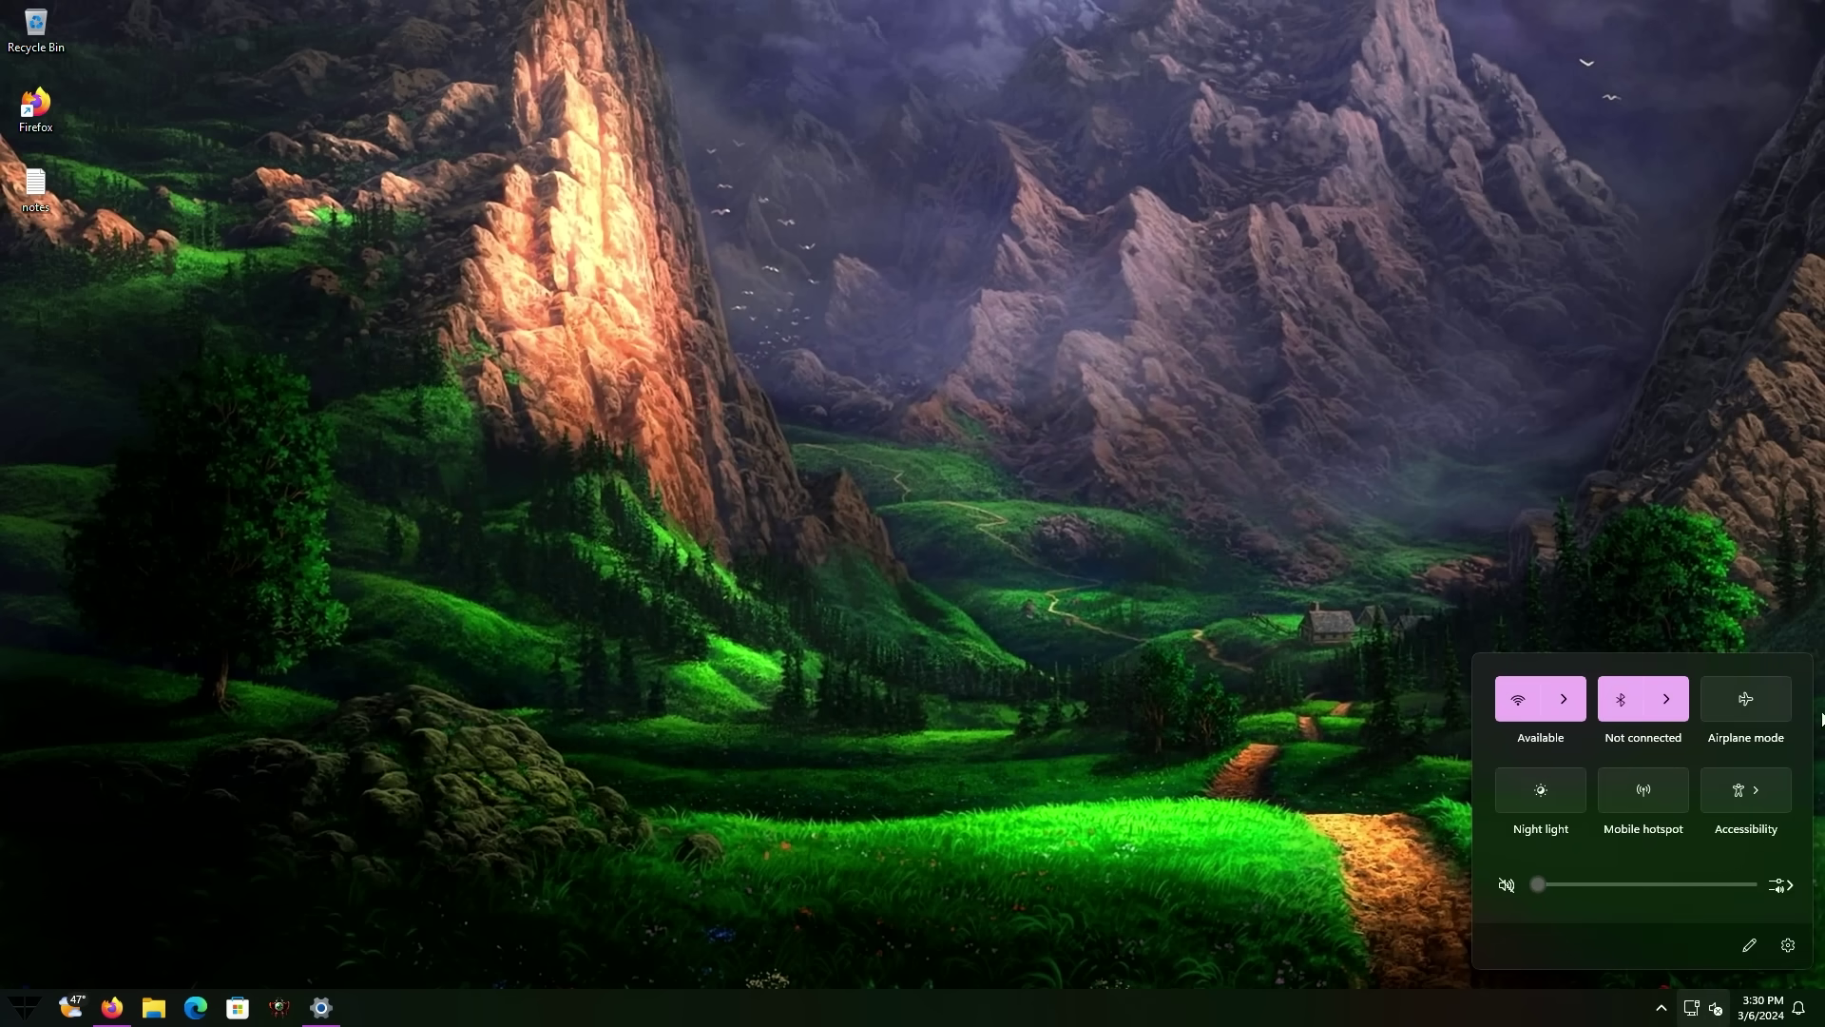
Step: Open ExplorerPatcher release 22621.2861.62.2 on GitHub and scroll to its assets like ep_setup.exe
{"action": "left_click", "coordinate": [1098, 950]}
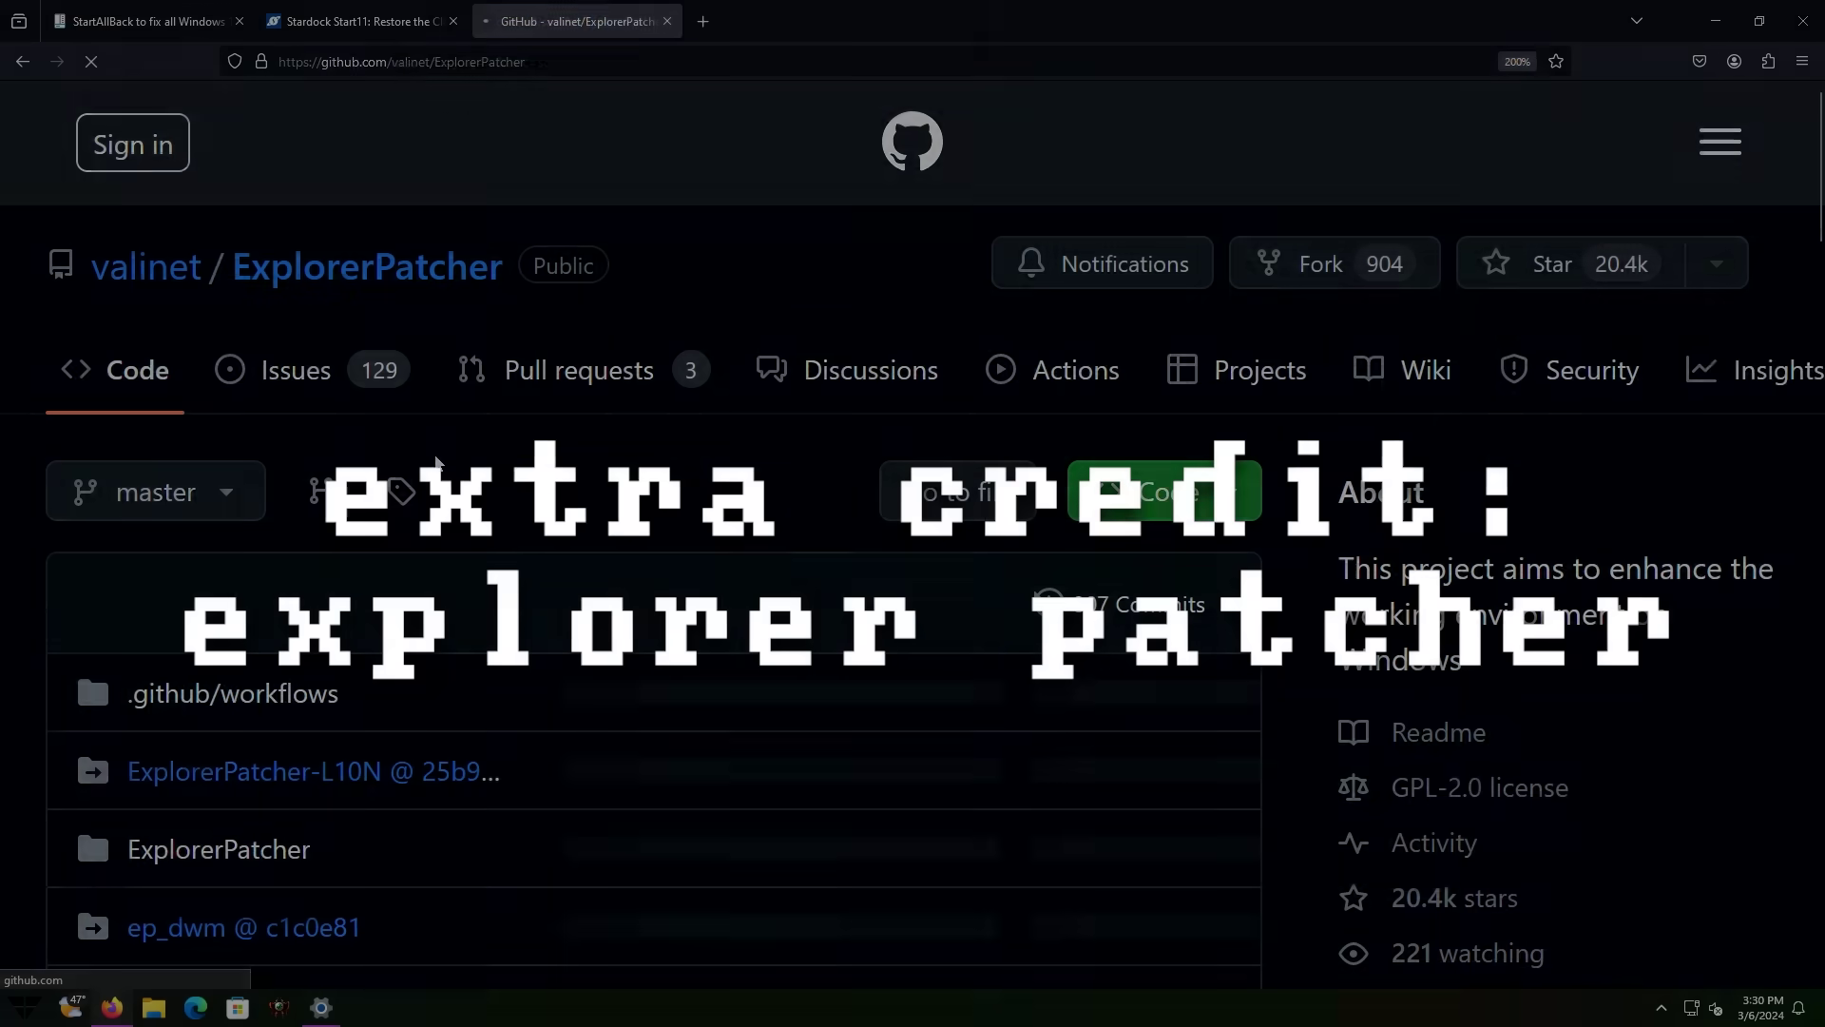
{"action": "scroll", "coordinate": [1109, 680], "scroll_direction": "down", "scroll_amount": 10}
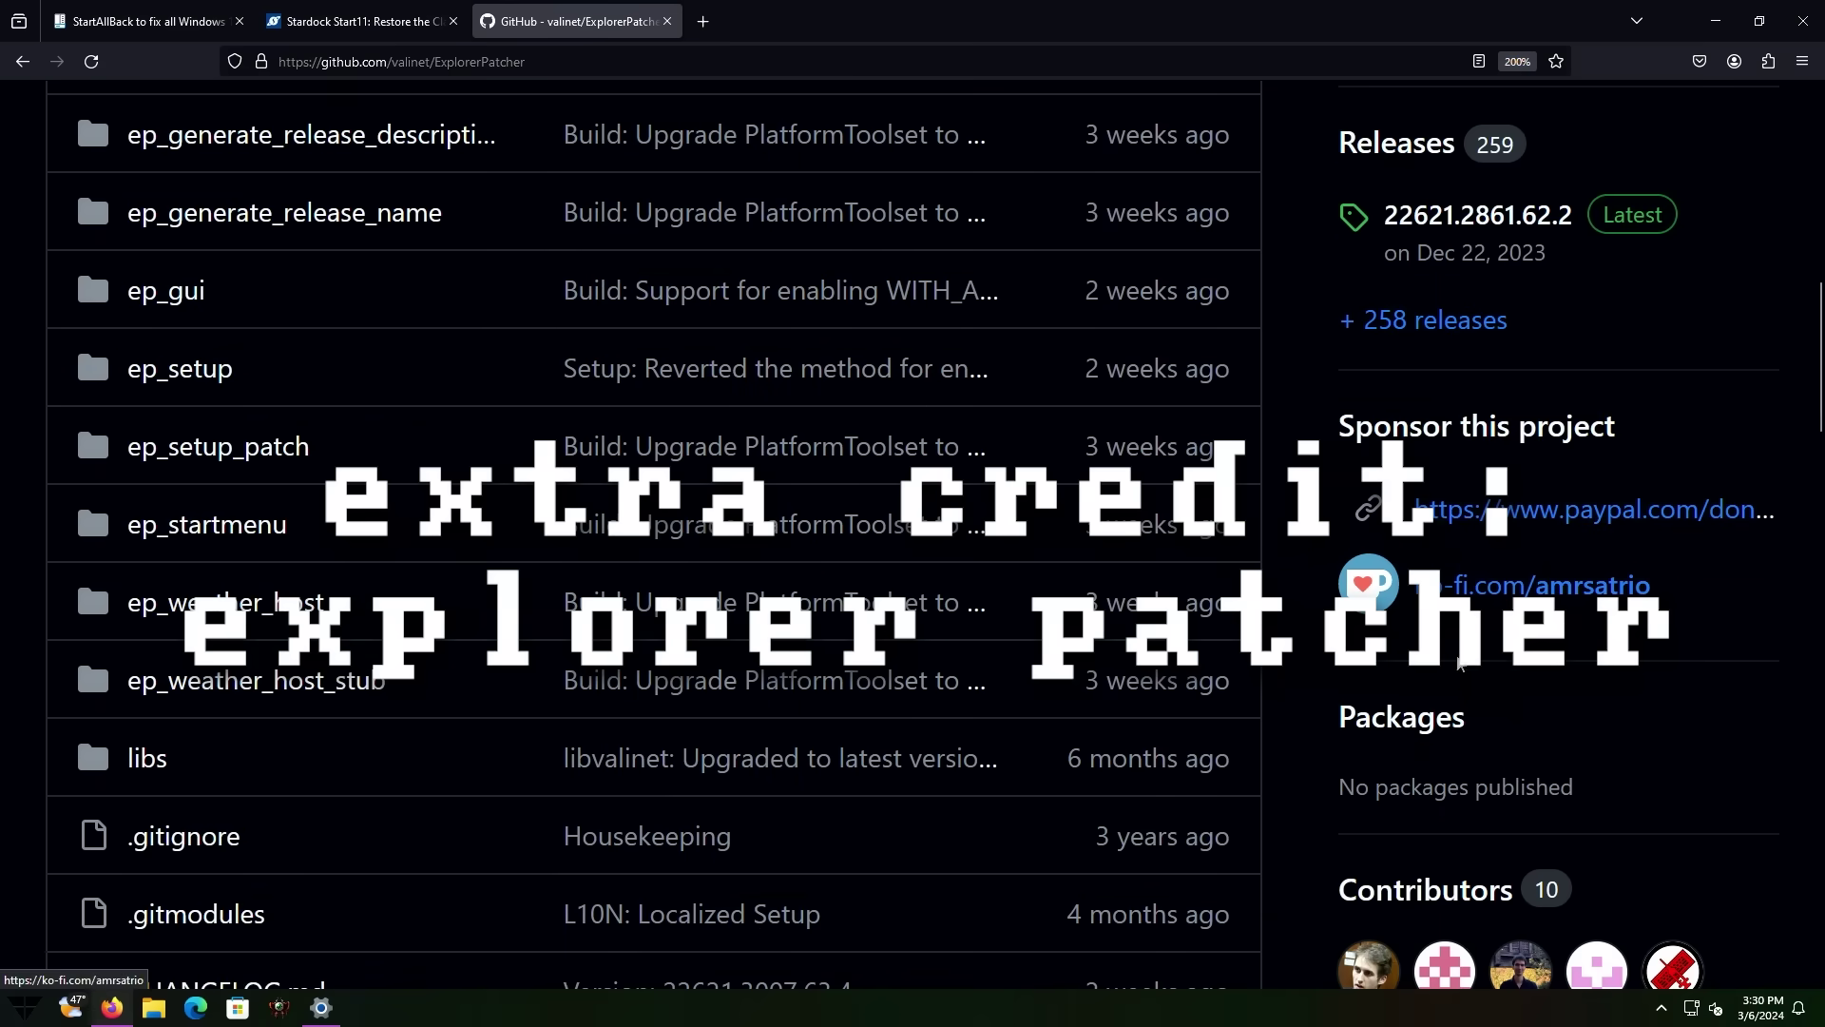
{"action": "scroll", "coordinate": [1460, 662], "scroll_direction": "down", "scroll_amount": 4}
{"action": "scroll", "coordinate": [1440, 676], "scroll_direction": "up", "scroll_amount": 6}
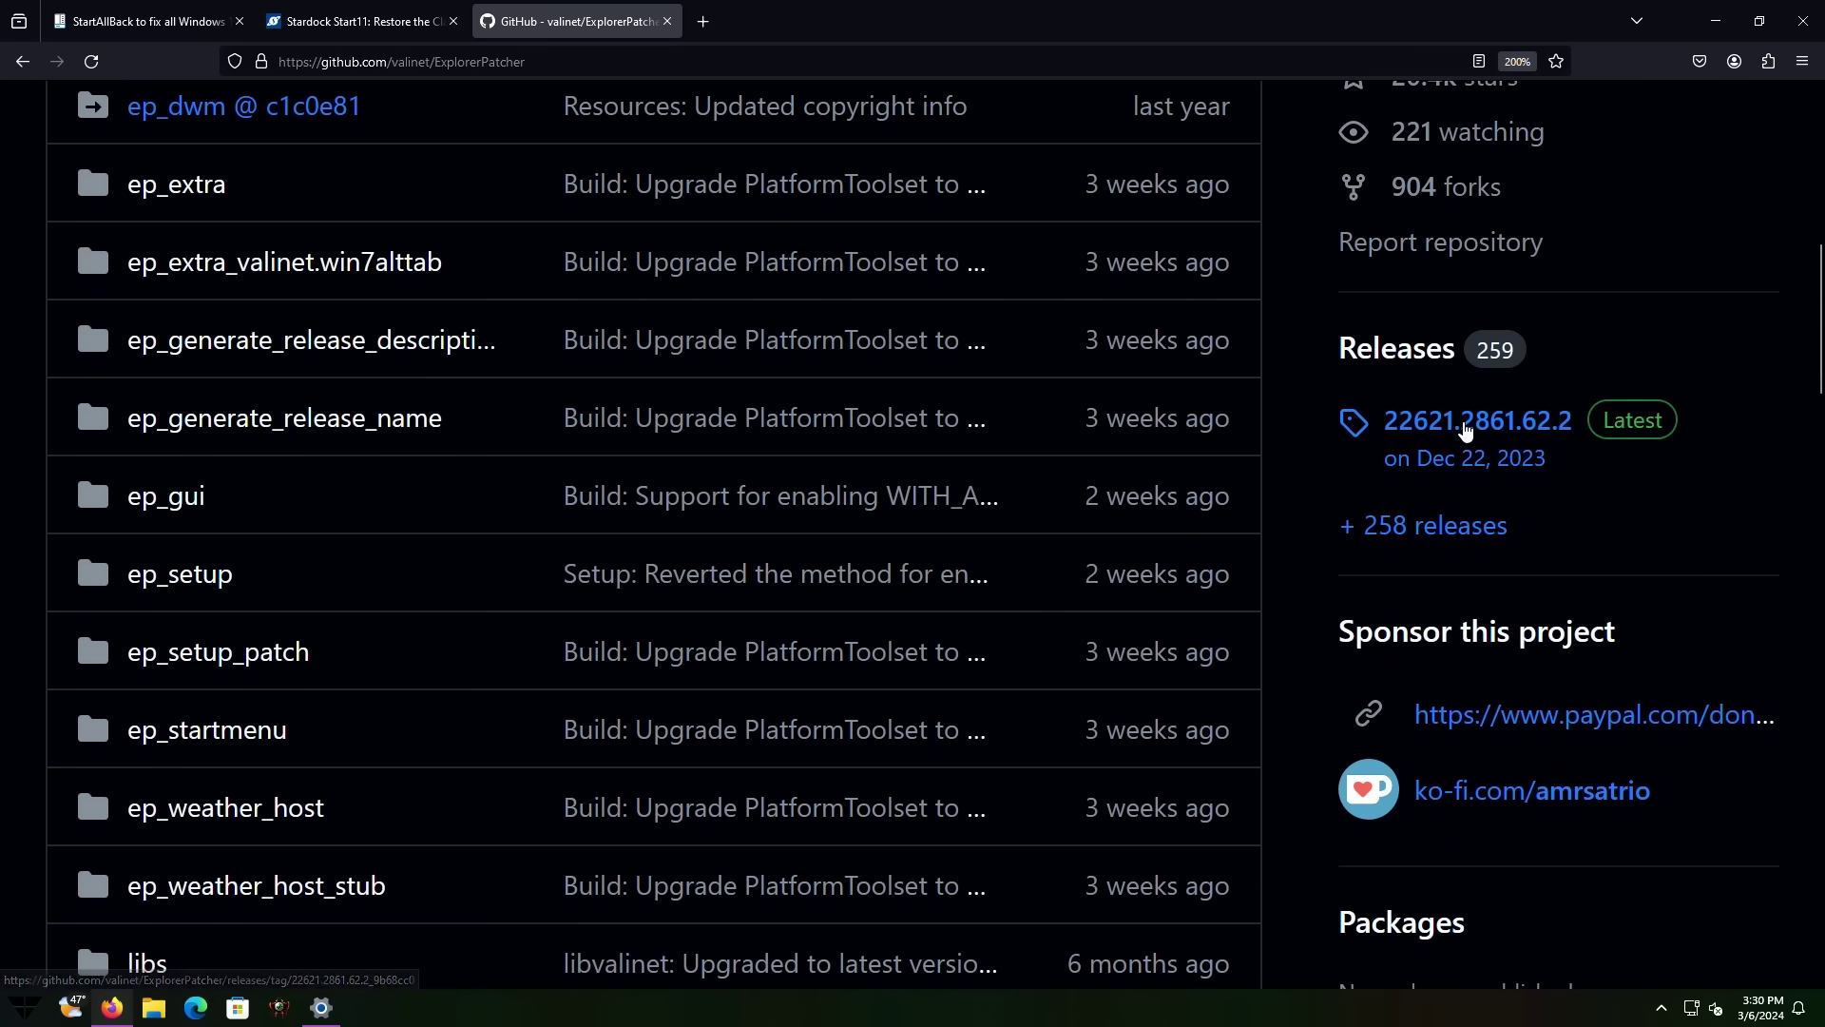
{"action": "left_click", "coordinate": [1464, 430]}
{"action": "scroll", "coordinate": [305, 766], "scroll_direction": "down", "scroll_amount": 12}
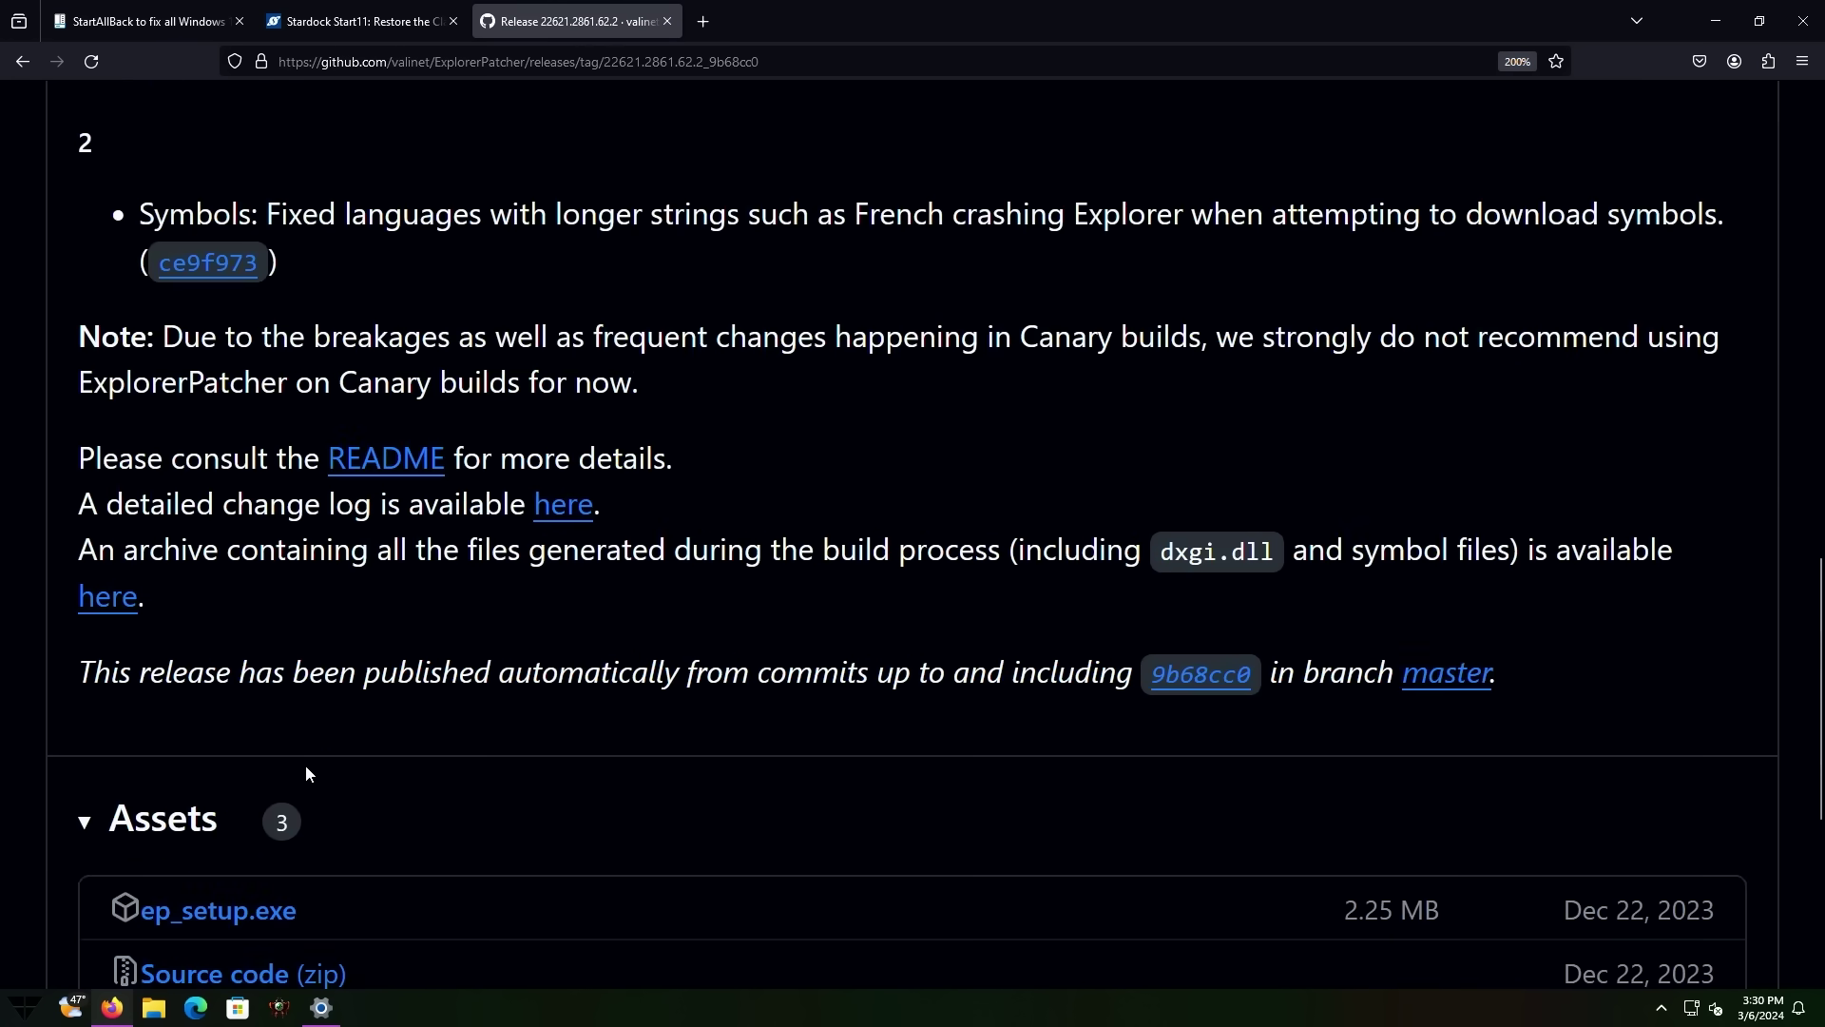
{"action": "scroll", "coordinate": [305, 764], "scroll_direction": "down", "scroll_amount": 4}
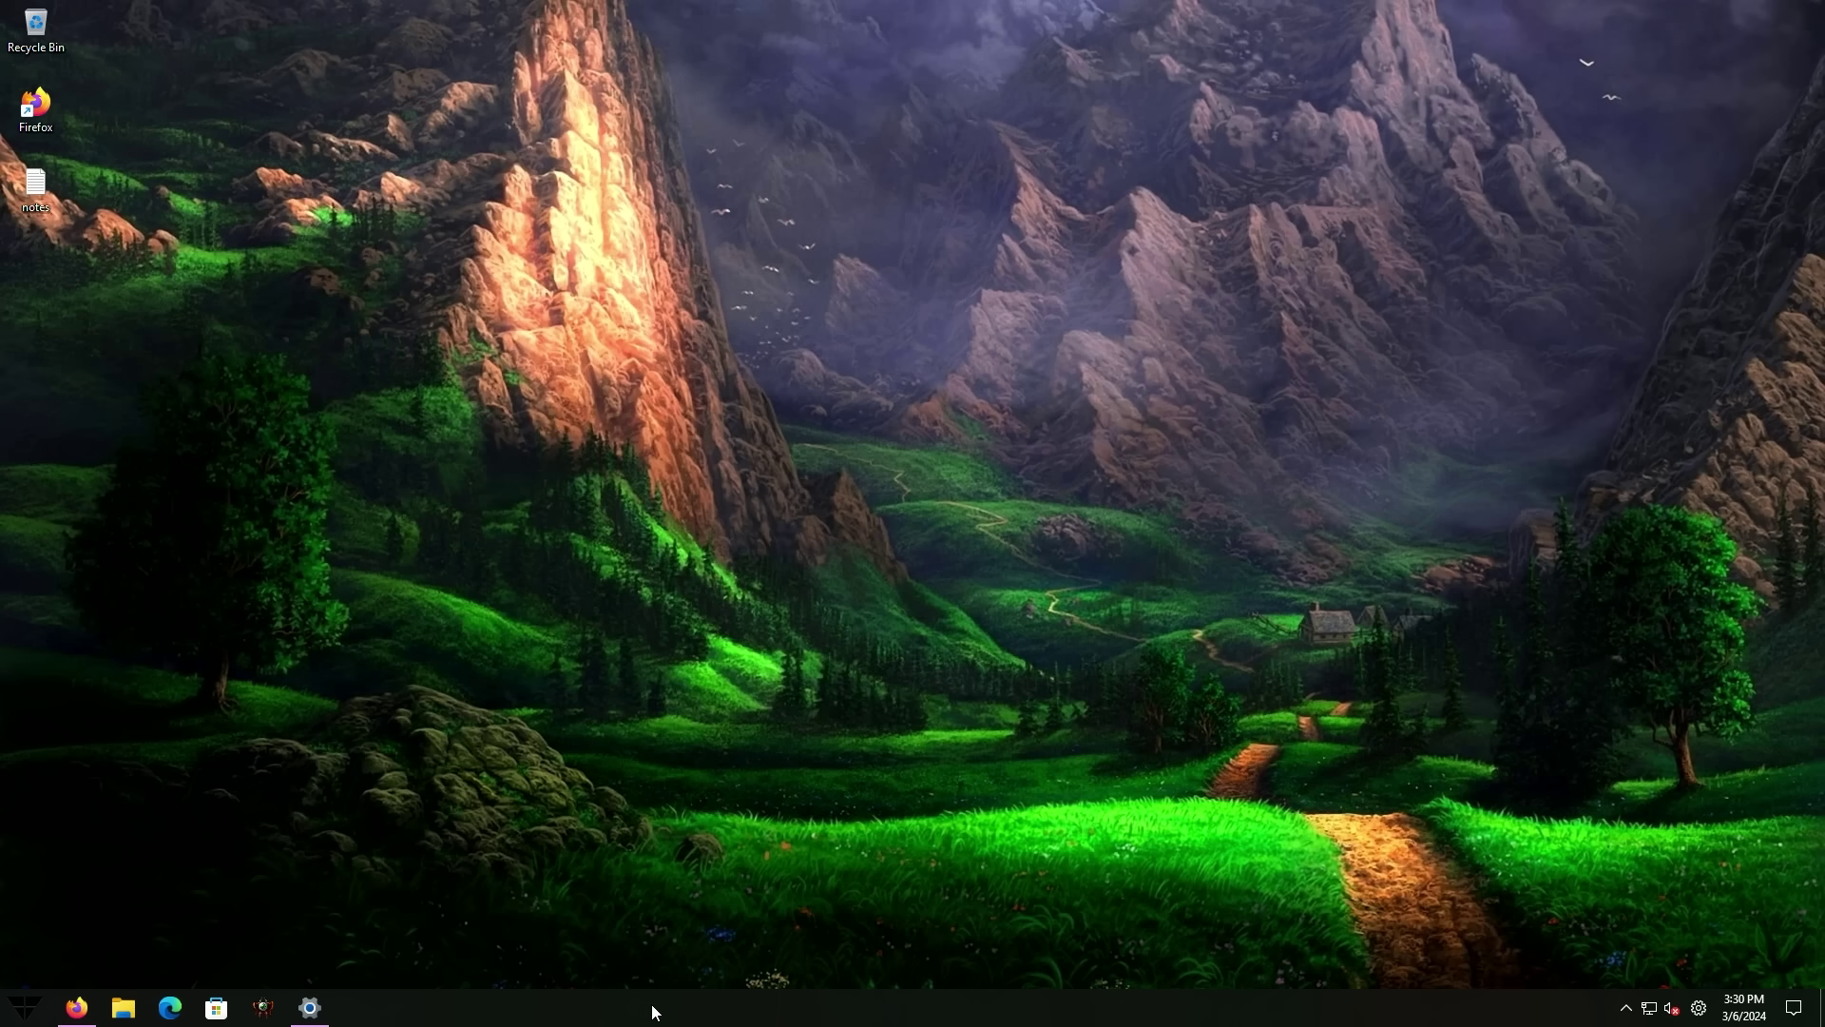
Step: Open ExplorerPatcher Properties from the taskbar menu and switch to the File Explorer section
{"action": "right_click", "coordinate": [652, 1011]}
{"action": "left_click", "coordinate": [755, 916]}
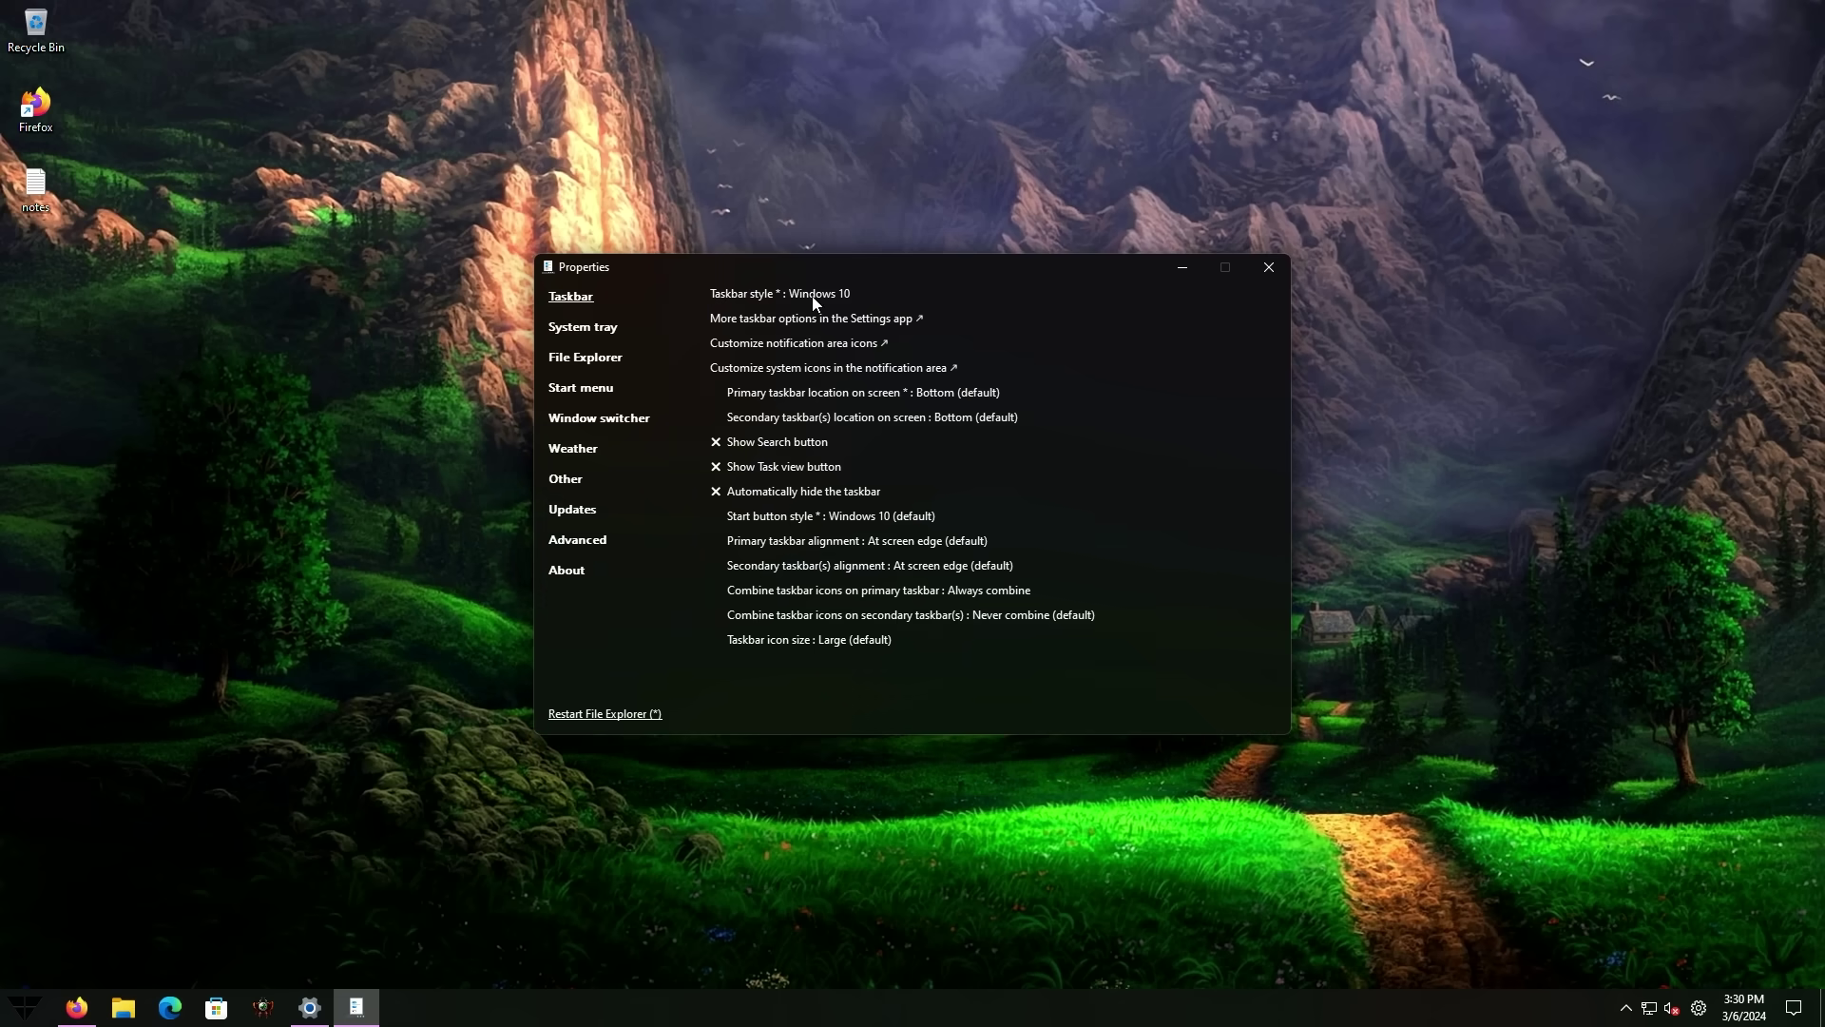
{"action": "left_click", "coordinate": [611, 358]}
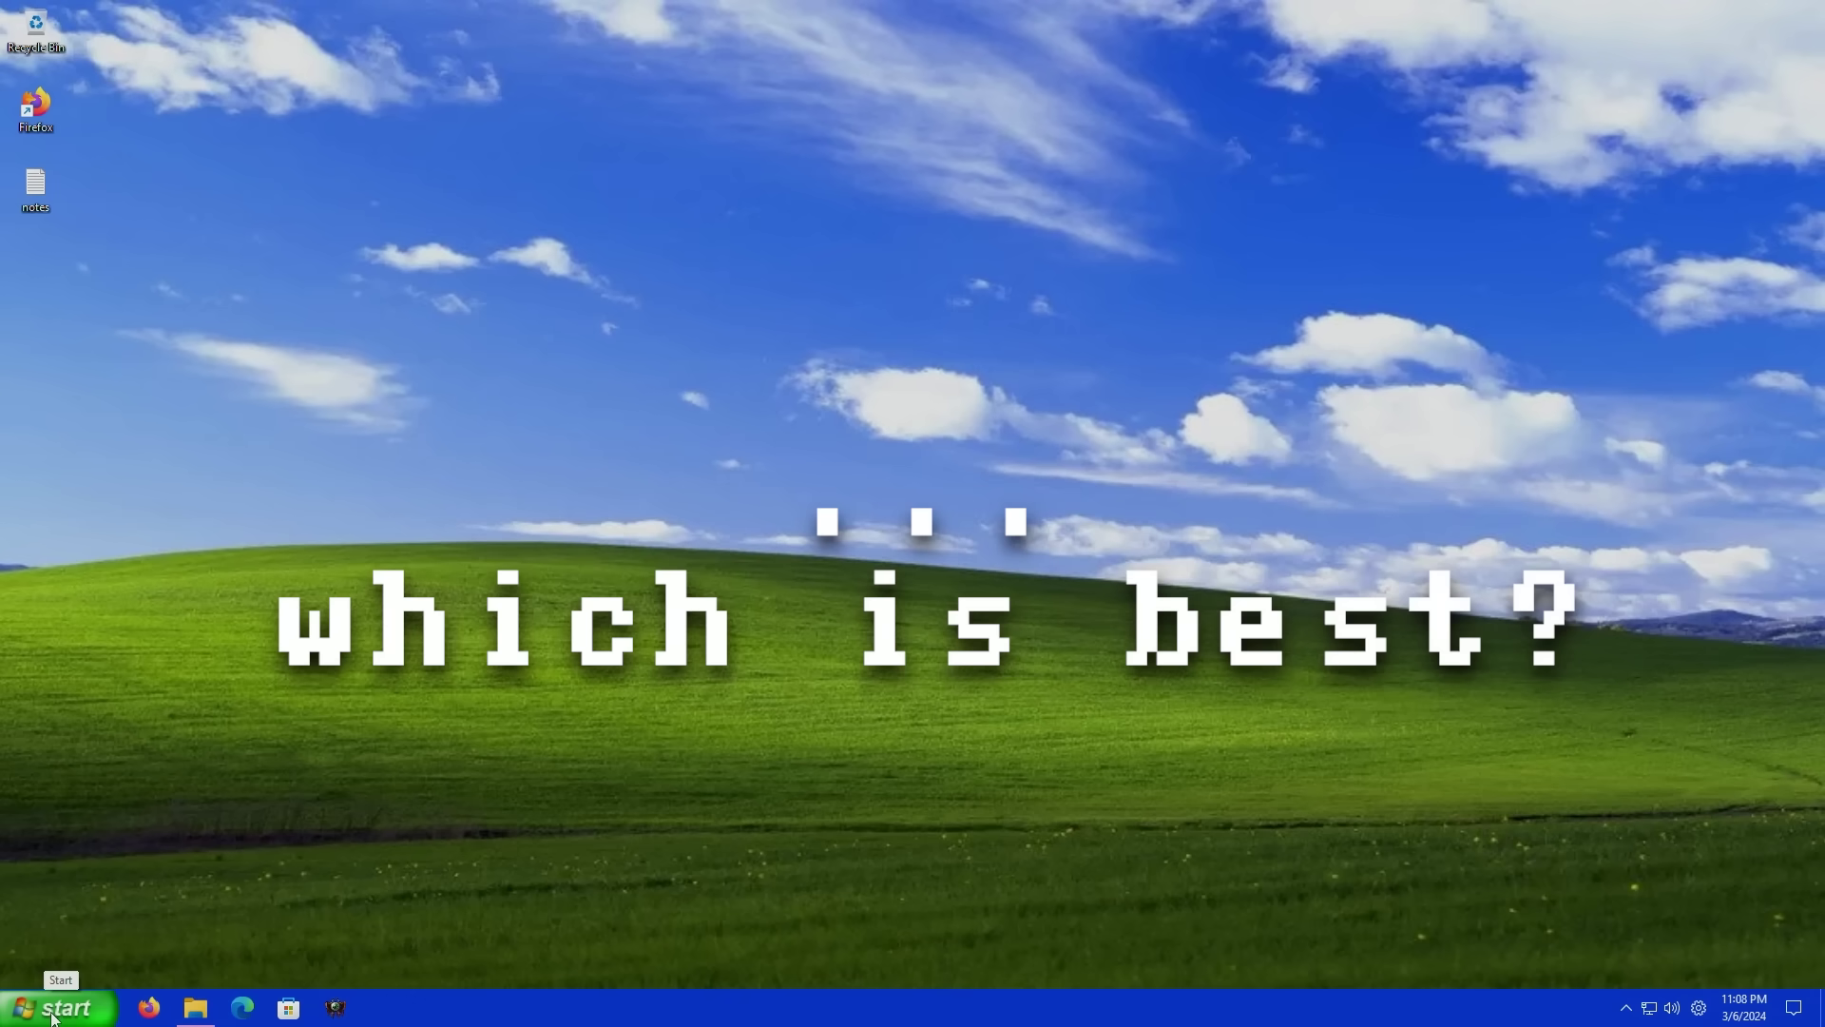
Step: Show the classic XP-style Start menu, open ExplorerPatcher Properties, and bring up the volume flyout
{"action": "left_click", "coordinate": [52, 1017]}
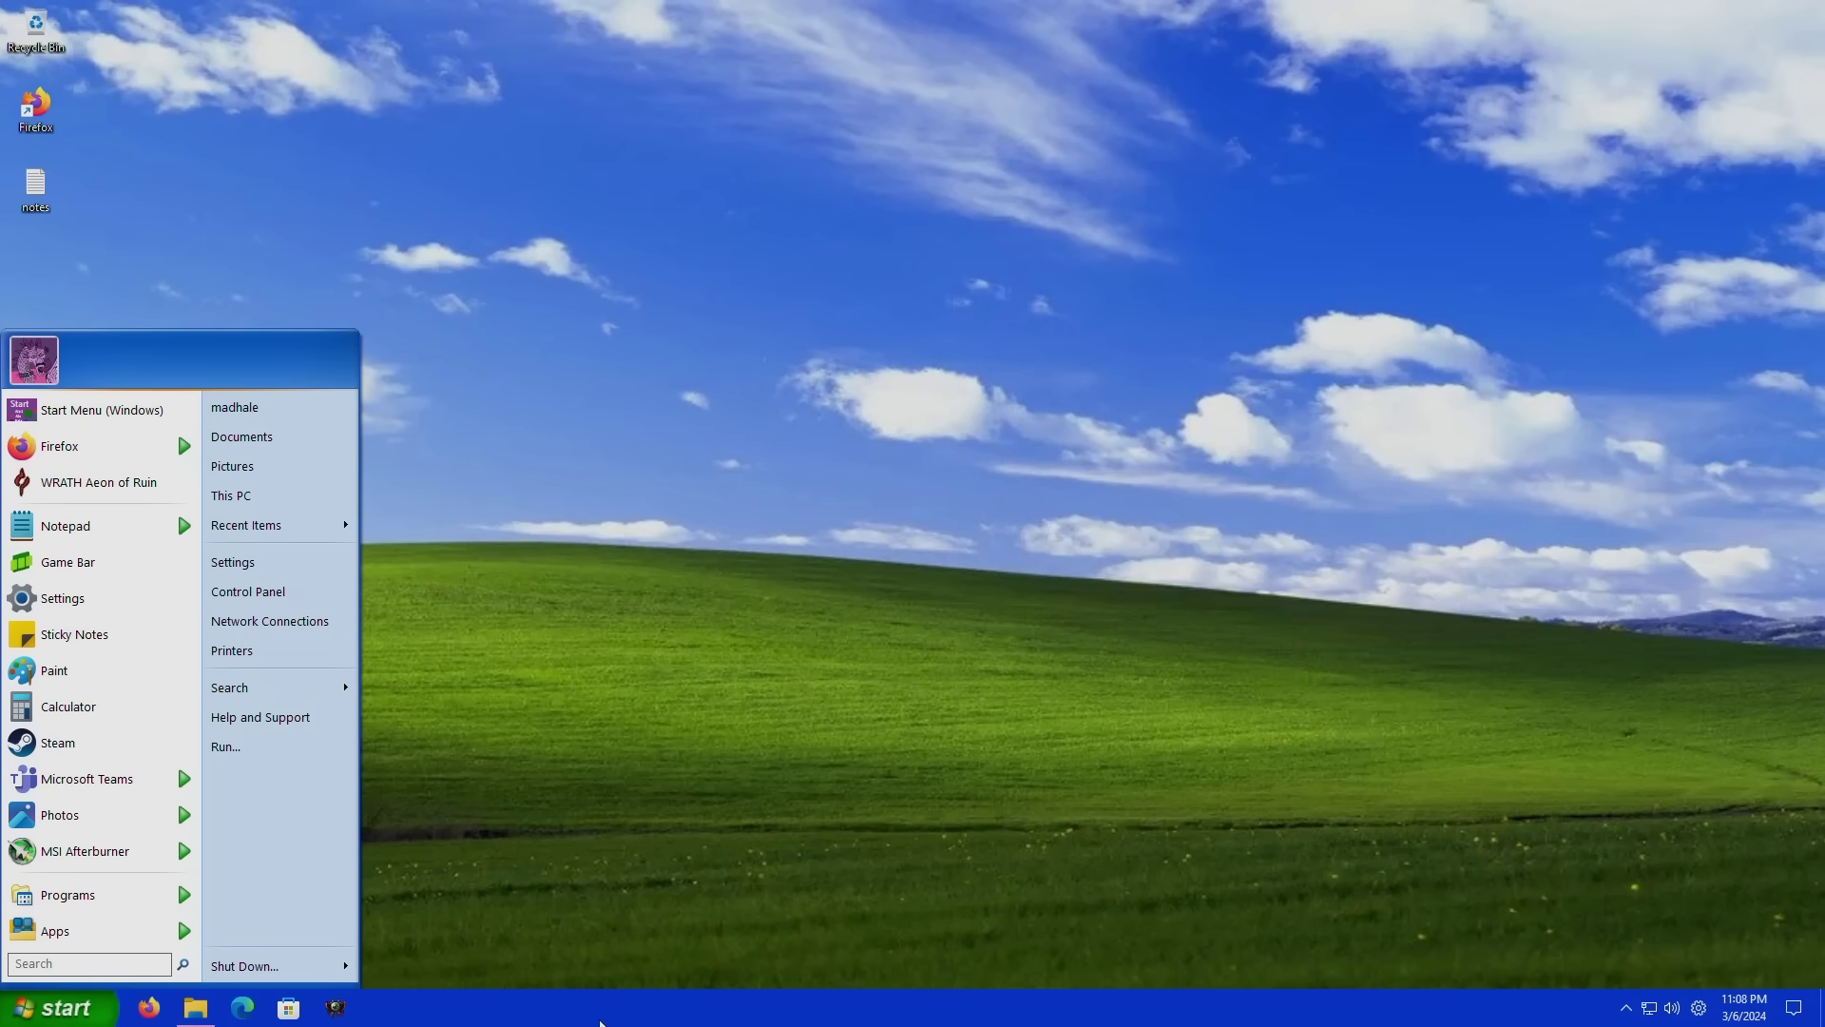
{"action": "right_click", "coordinate": [627, 1000]}
{"action": "left_click", "coordinate": [718, 910]}
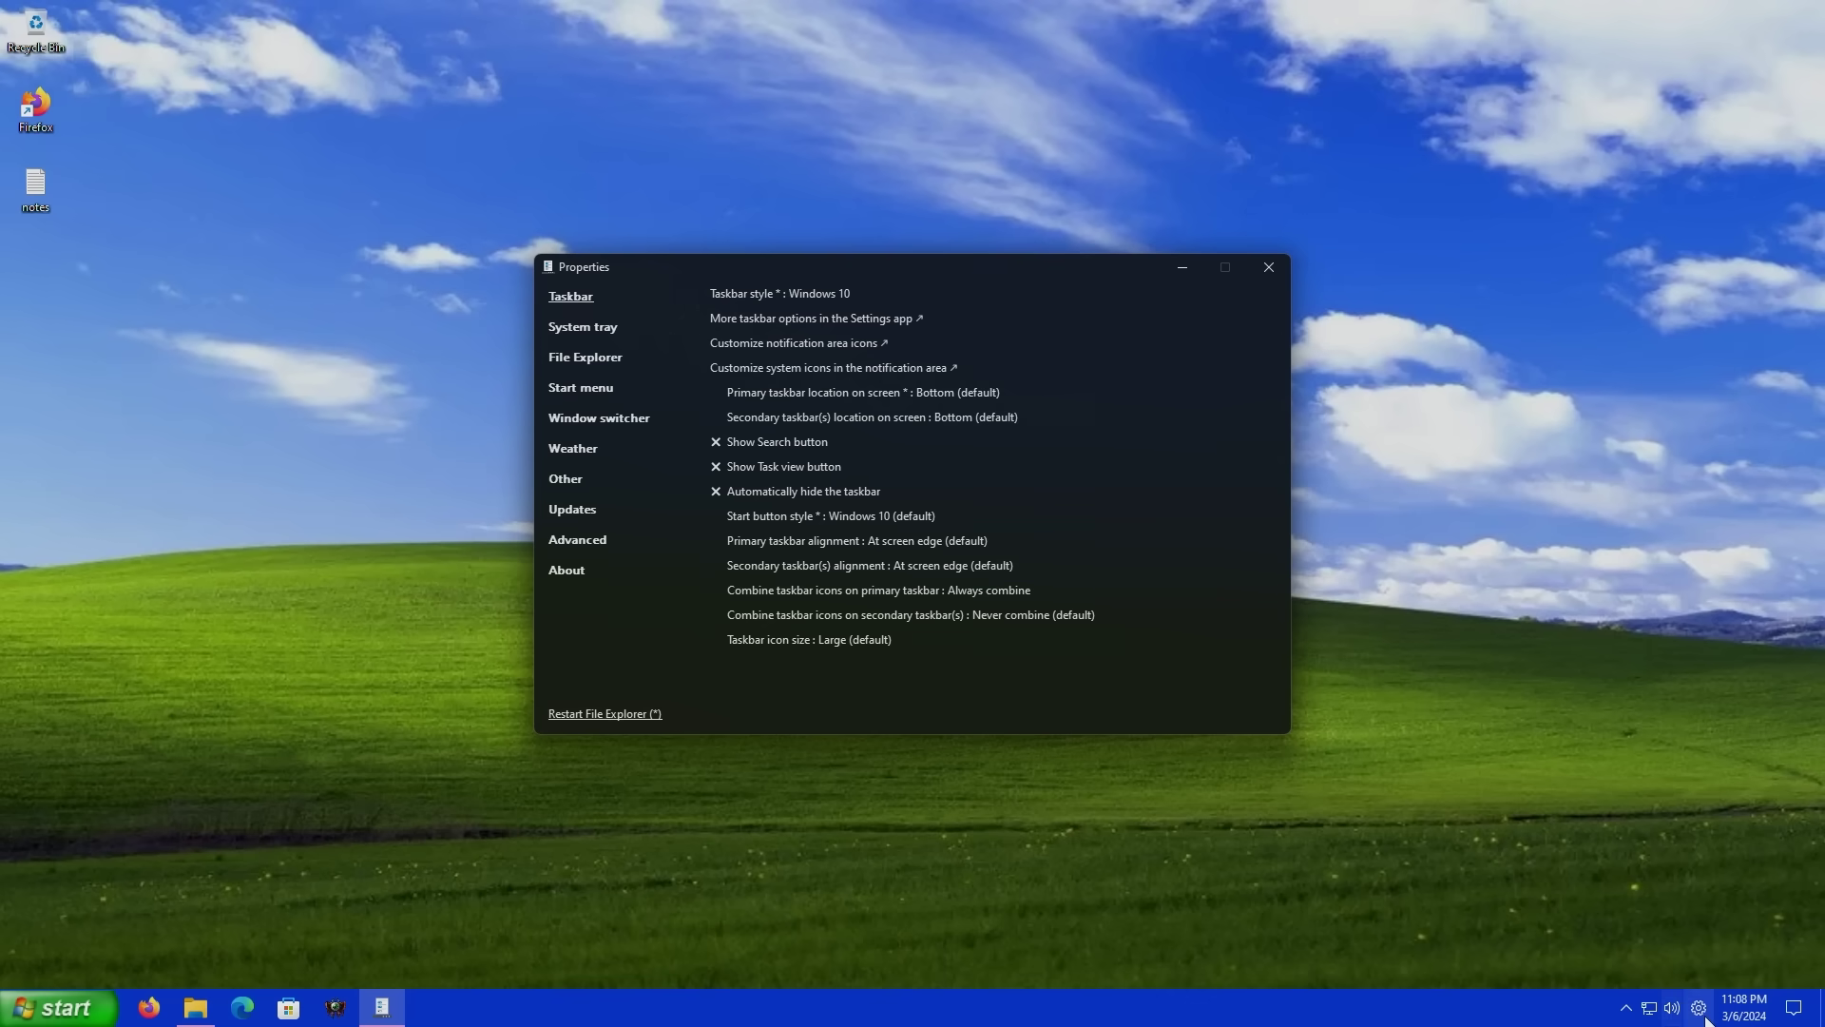
{"action": "left_click", "coordinate": [1674, 1010]}
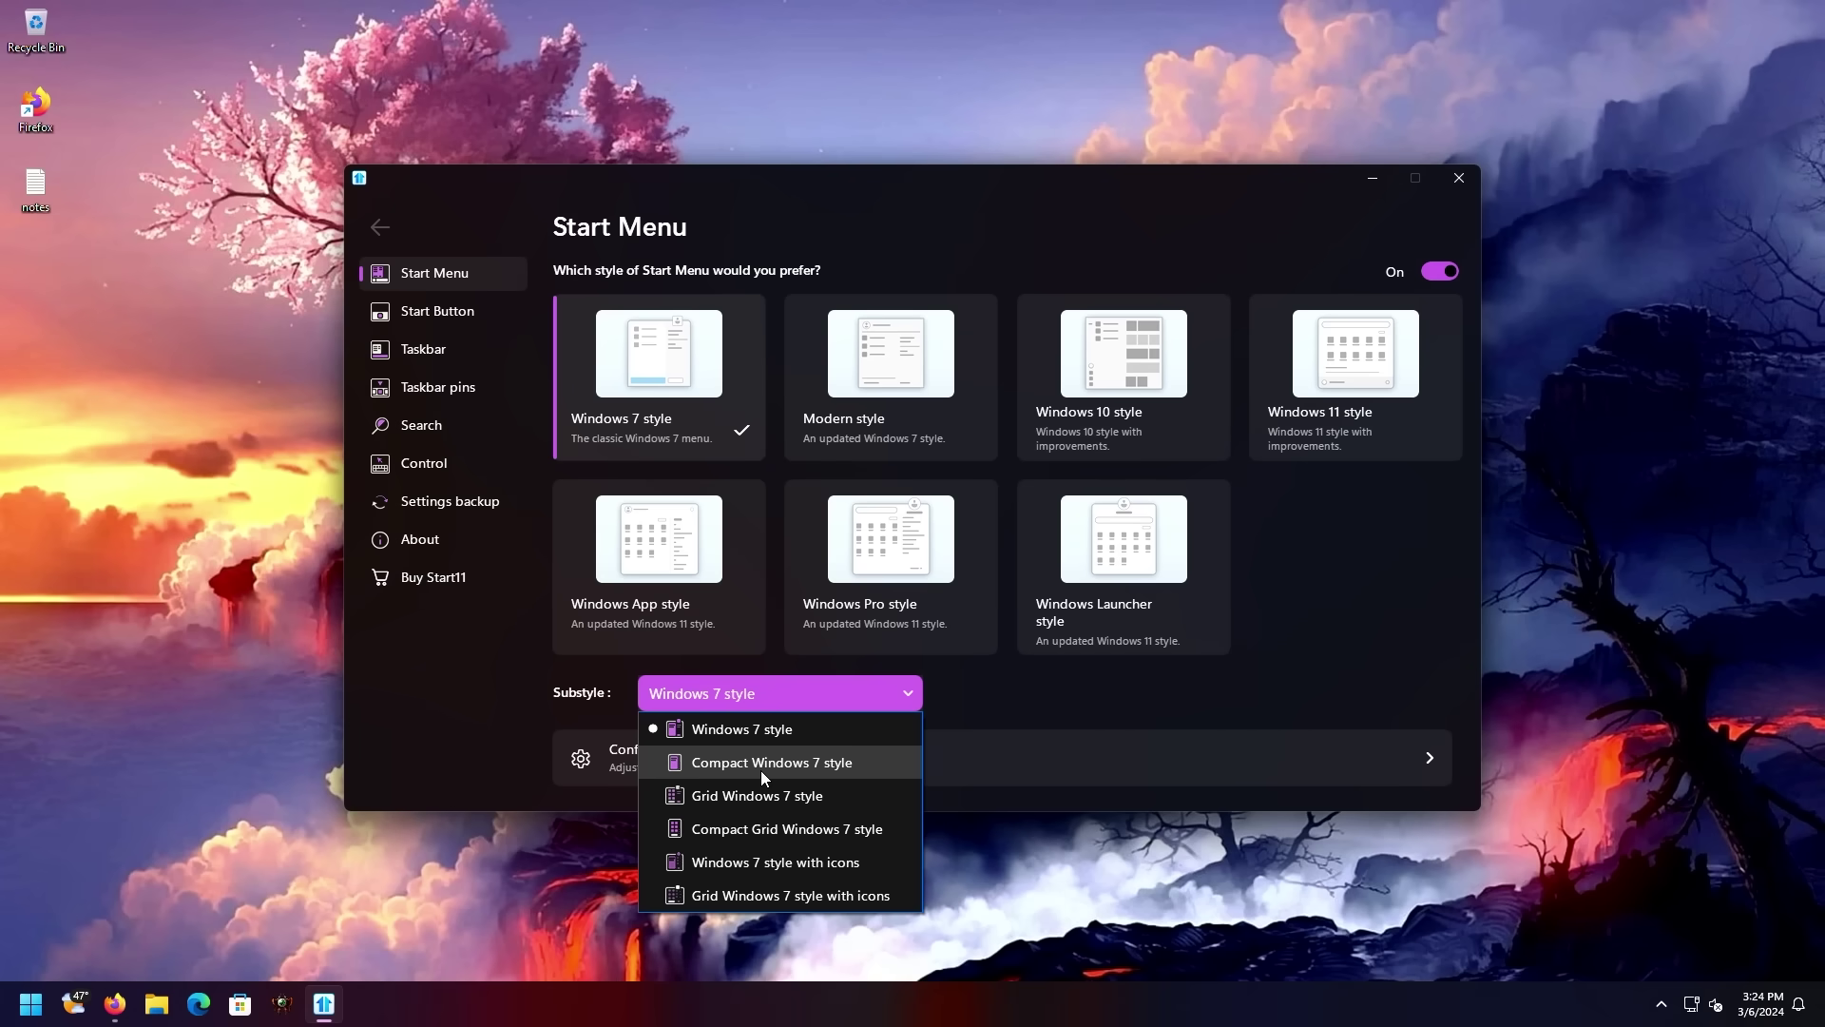
Step: Preview the Compact Windows 7 substyle, then switch the substyle to Grid Windows 7 style
{"action": "left_click", "coordinate": [763, 772]}
{"action": "left_click", "coordinate": [30, 1006]}
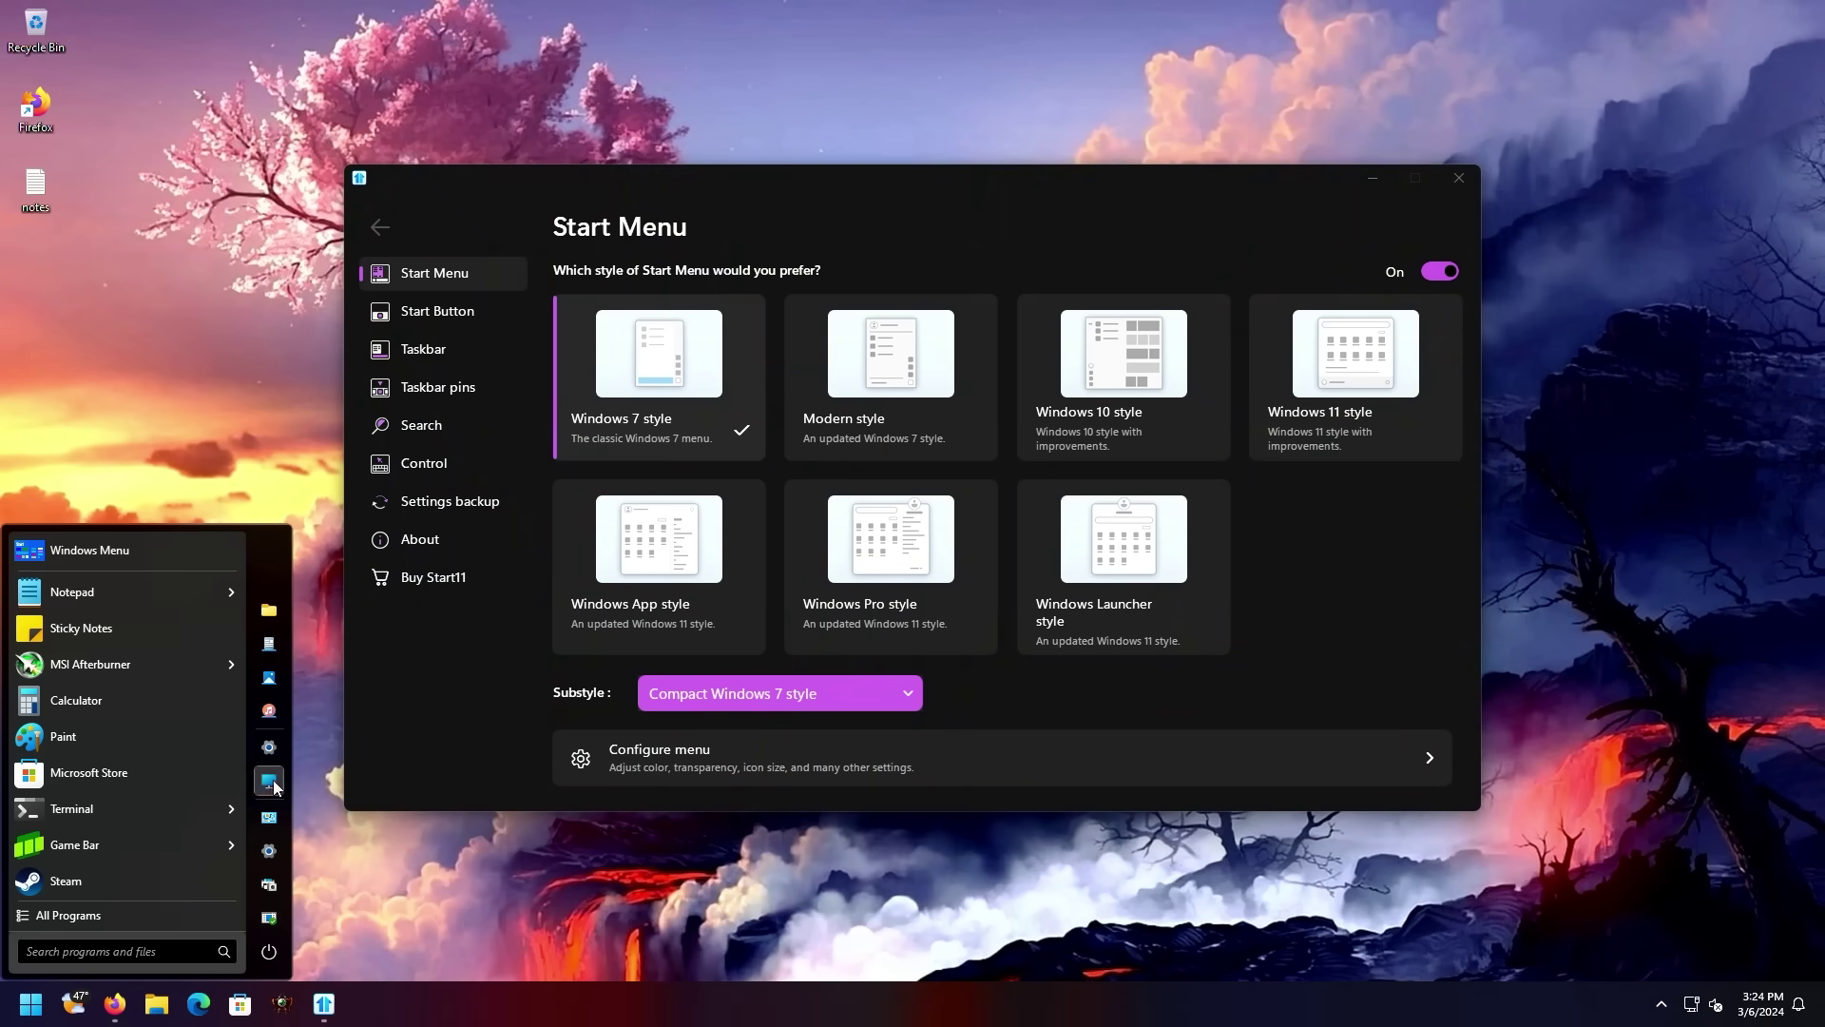
{"action": "left_click", "coordinate": [727, 720]}
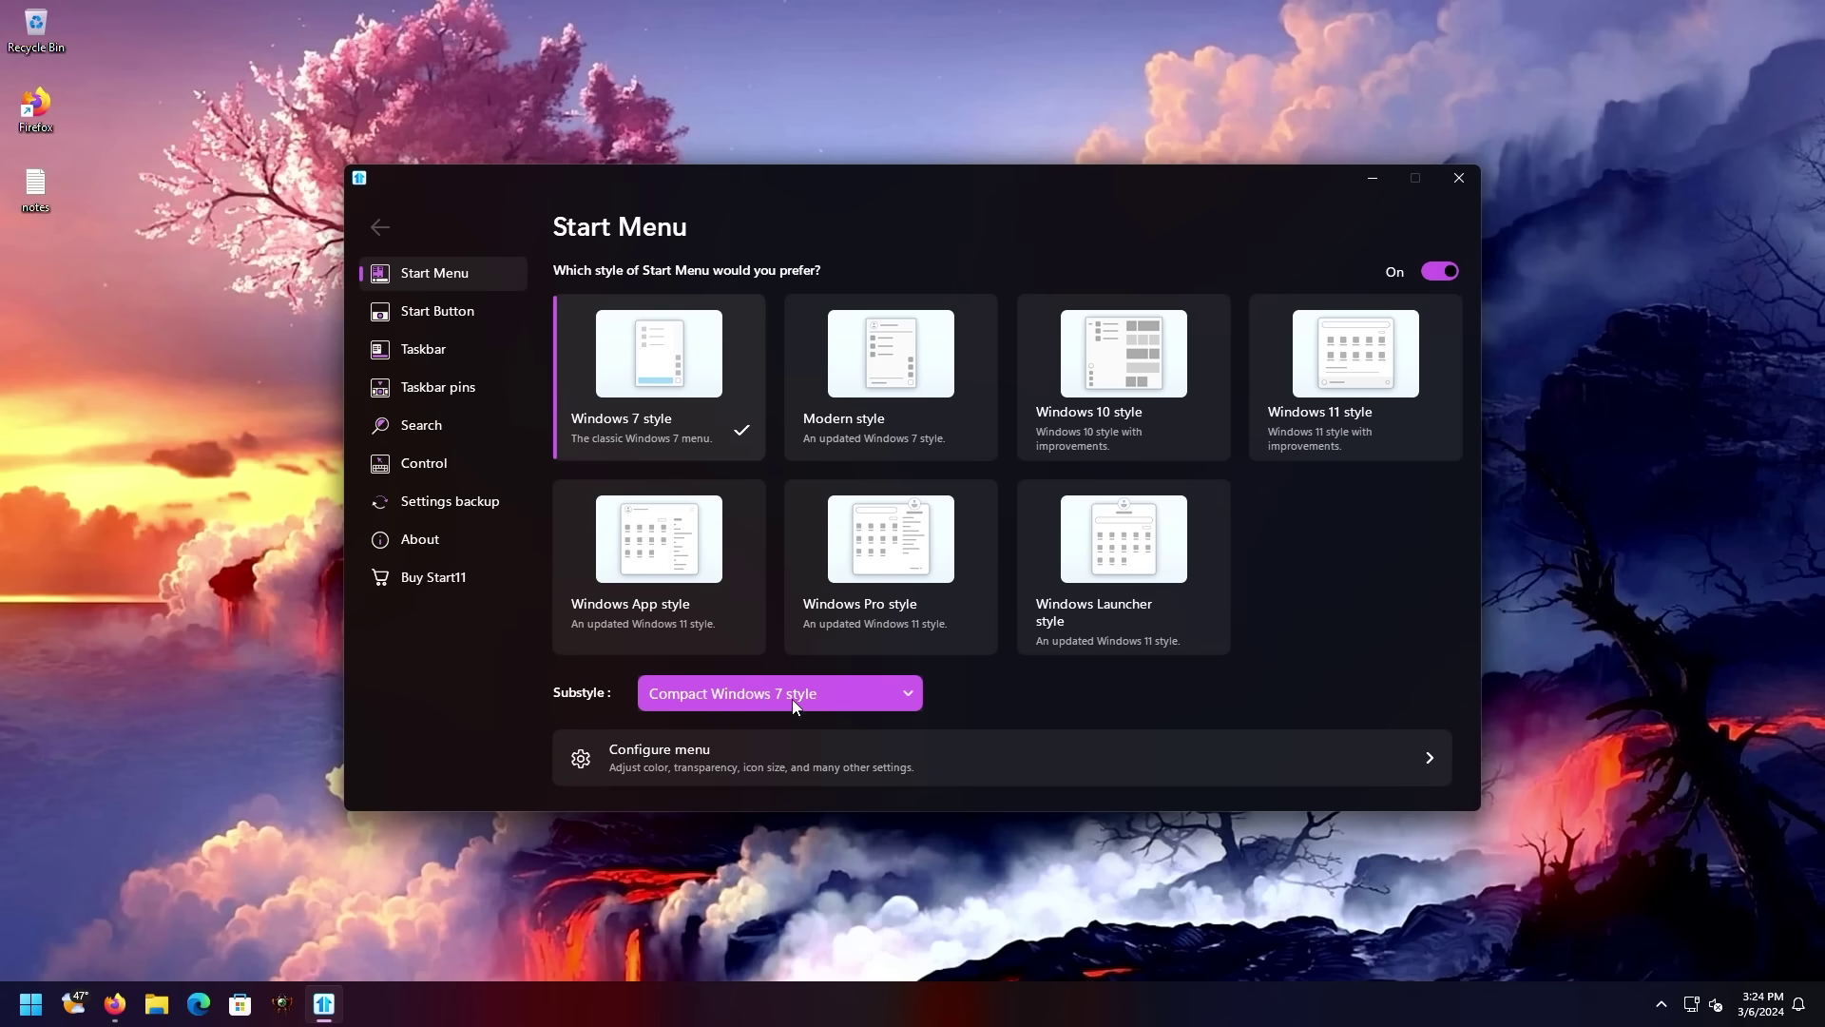
{"action": "left_click", "coordinate": [789, 696]}
{"action": "left_click", "coordinate": [726, 797]}
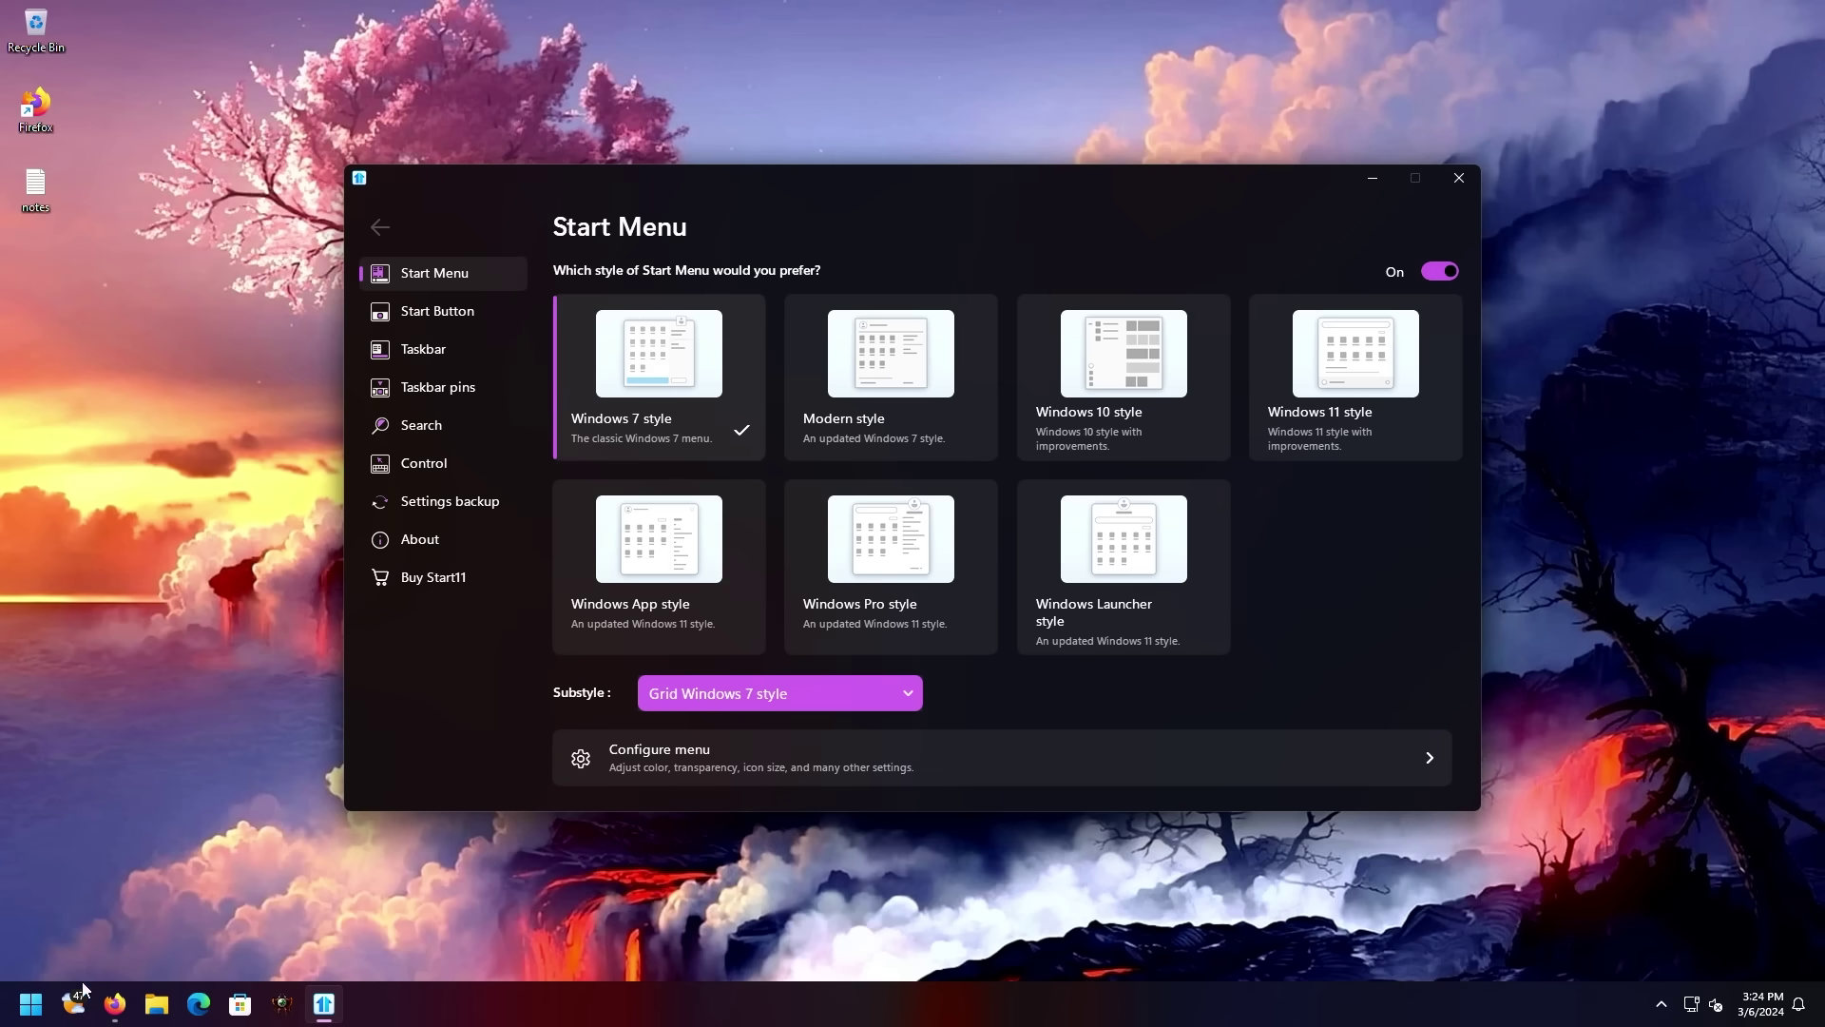
Step: Pin the desktop Firefox icon into the grid Start menu and open its jump list
{"action": "left_click", "coordinate": [30, 1004]}
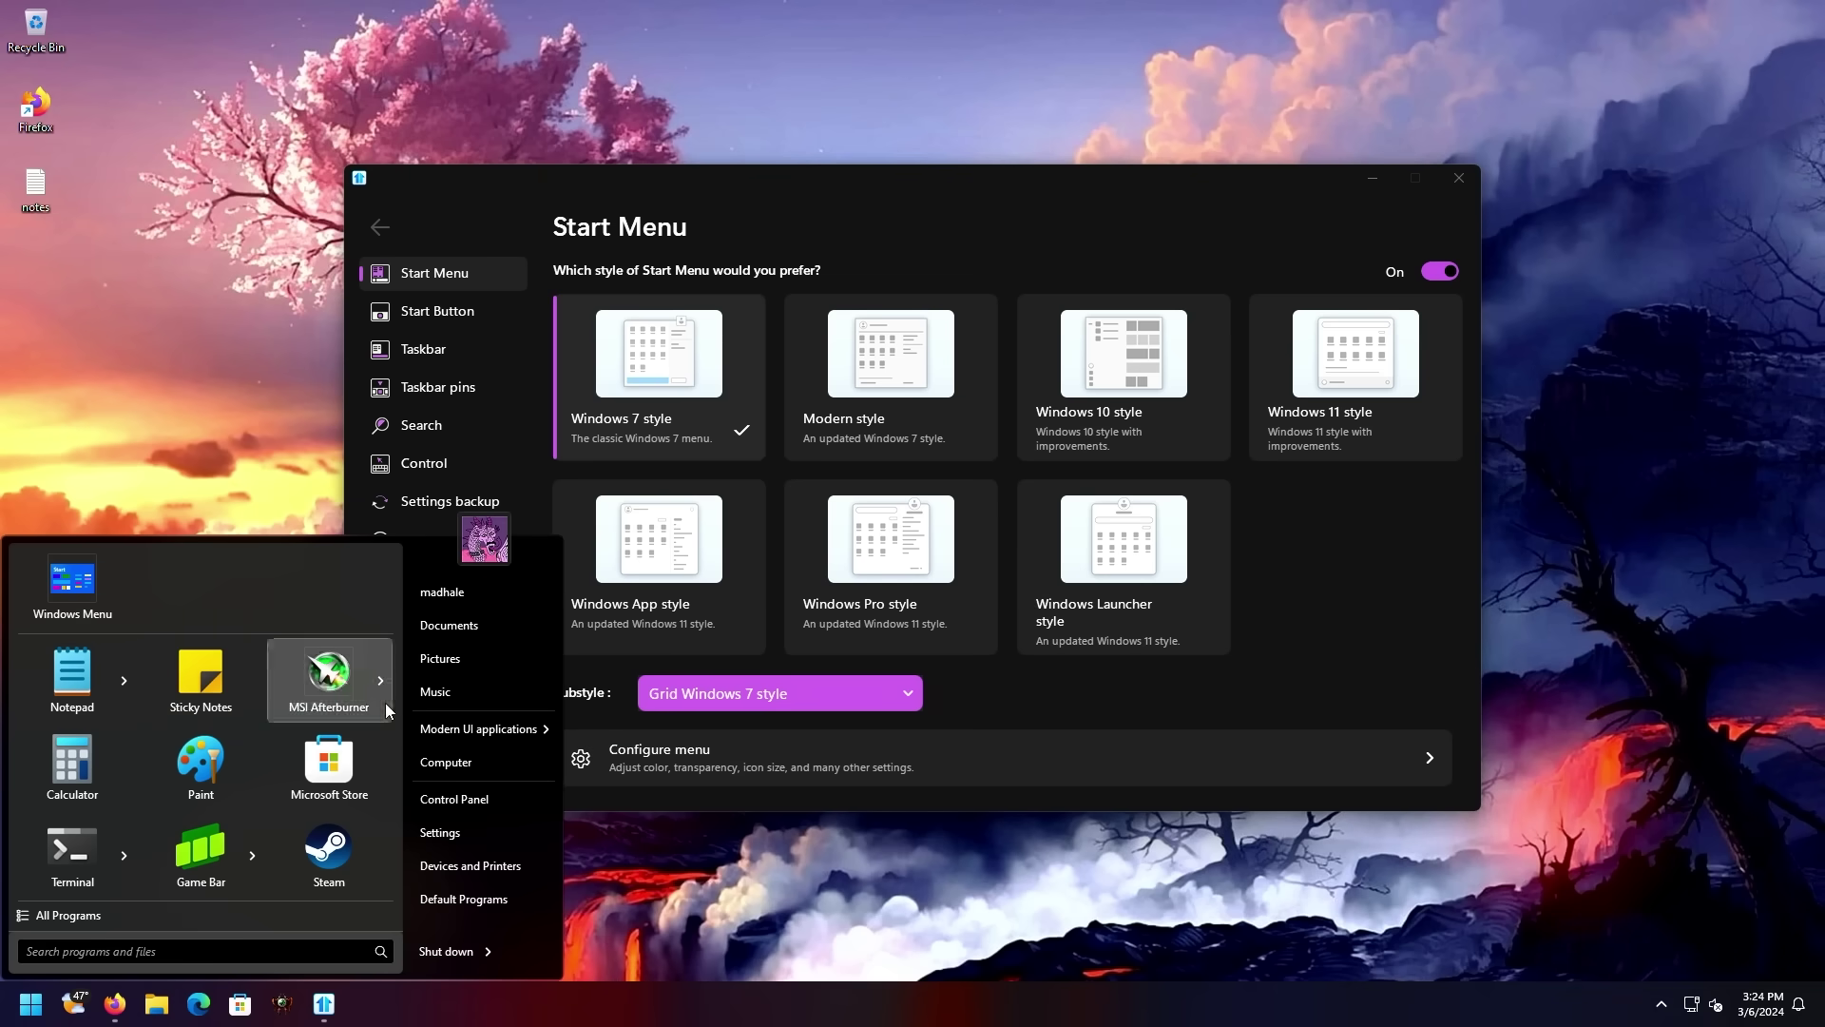
{"action": "left_click_drag", "start_coordinate": [35, 106], "coordinate": [184, 589]}
{"action": "left_click", "coordinate": [142, 582]}
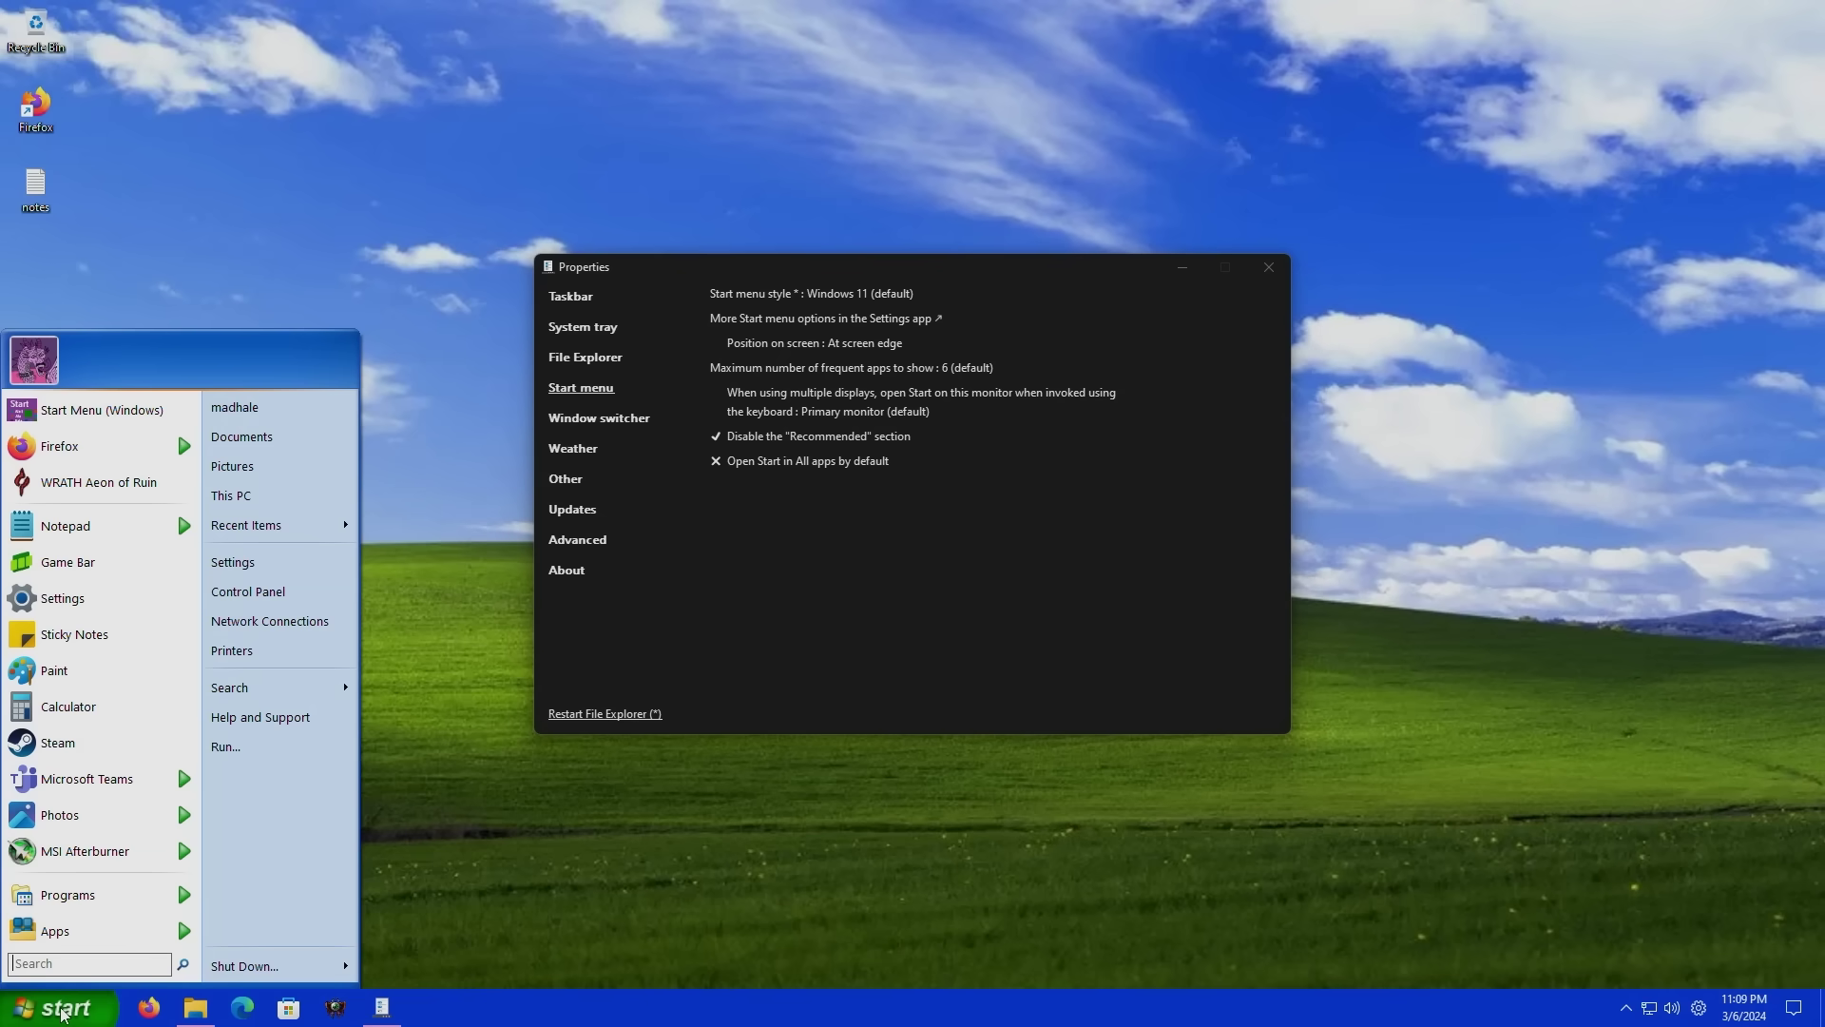
Step: Check File Explorer's current ribbon look, then return to ExplorerPatcher's File Explorer settings
{"action": "left_click", "coordinate": [911, 338]}
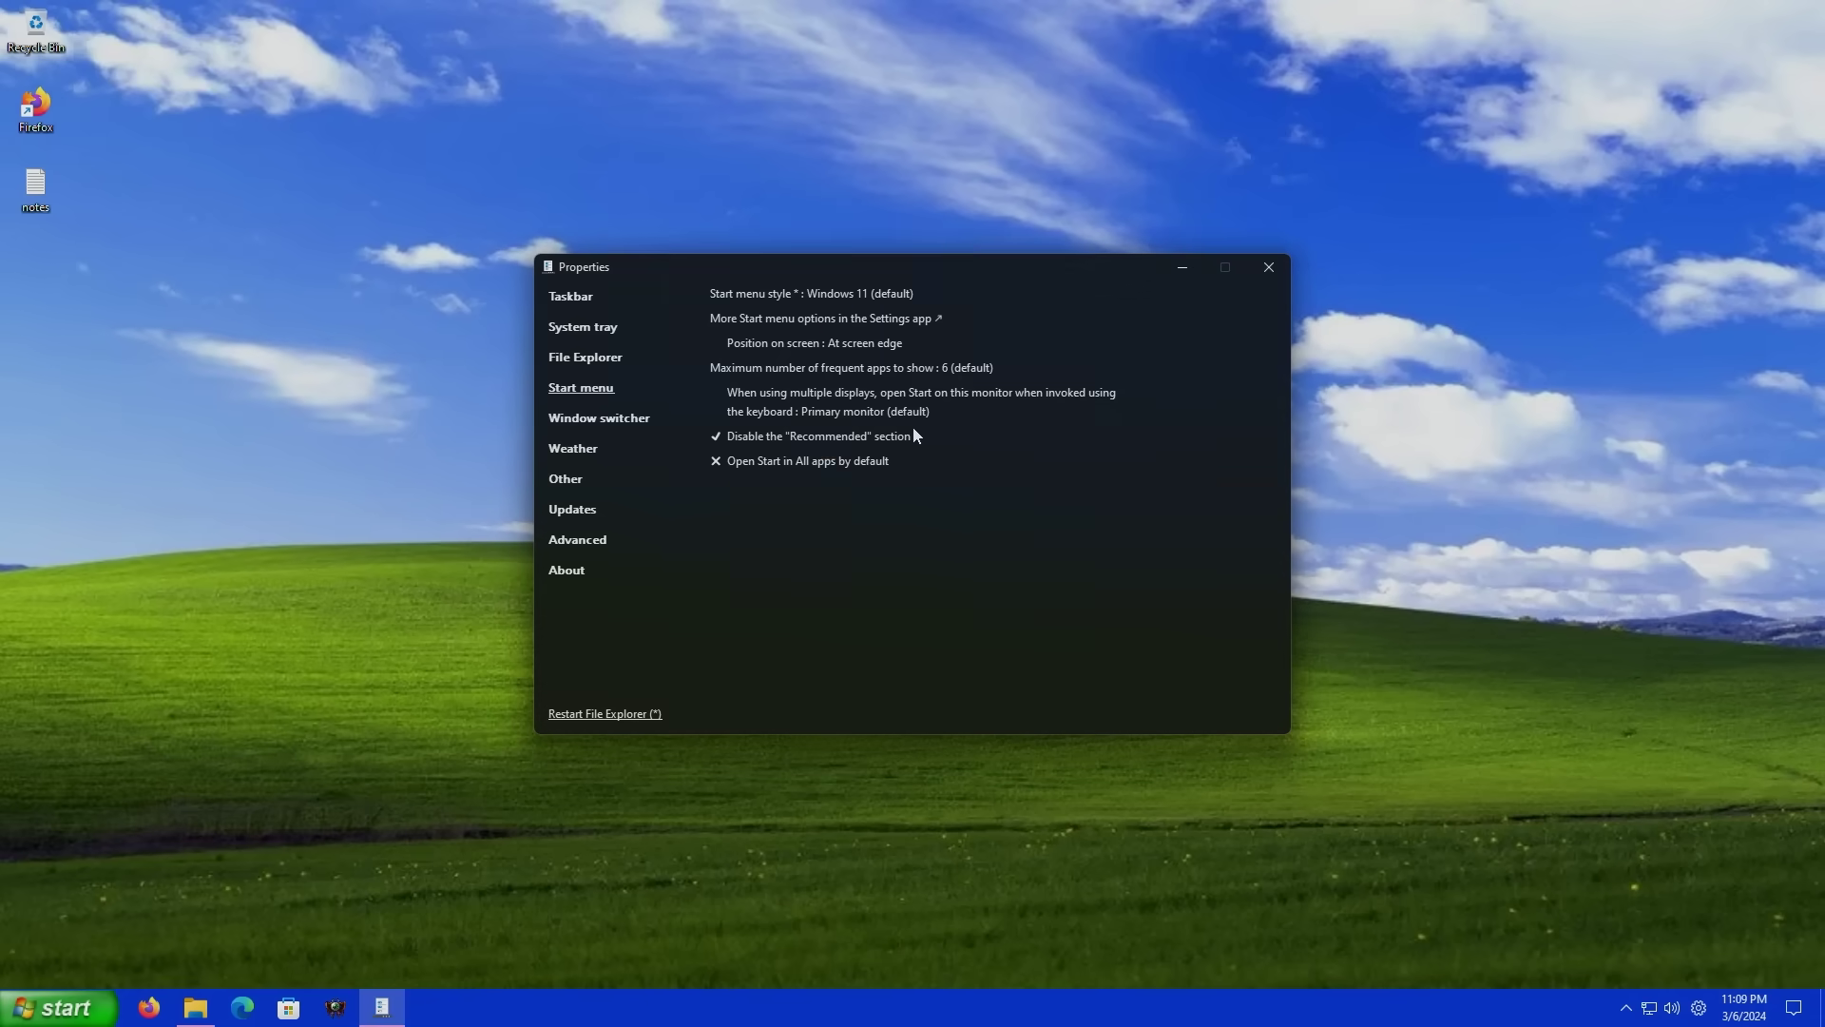
{"action": "left_click", "coordinate": [187, 1012]}
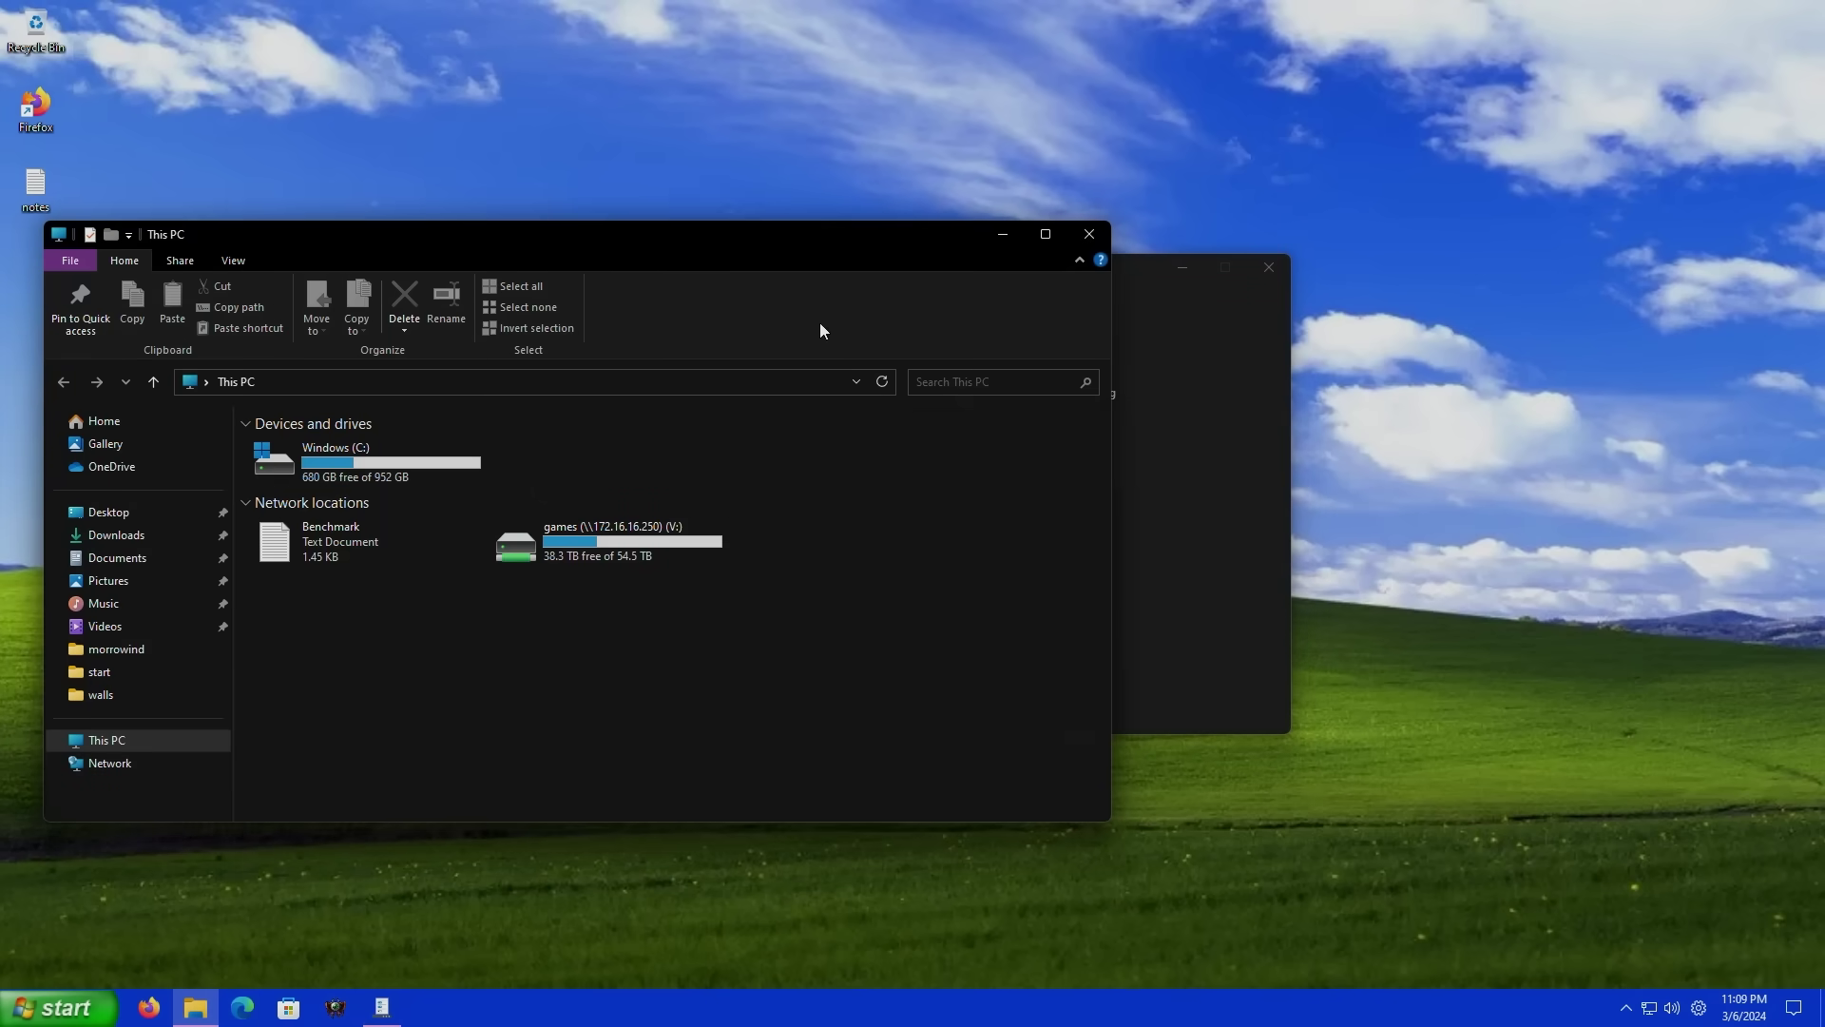
{"action": "left_click", "coordinate": [1089, 234]}
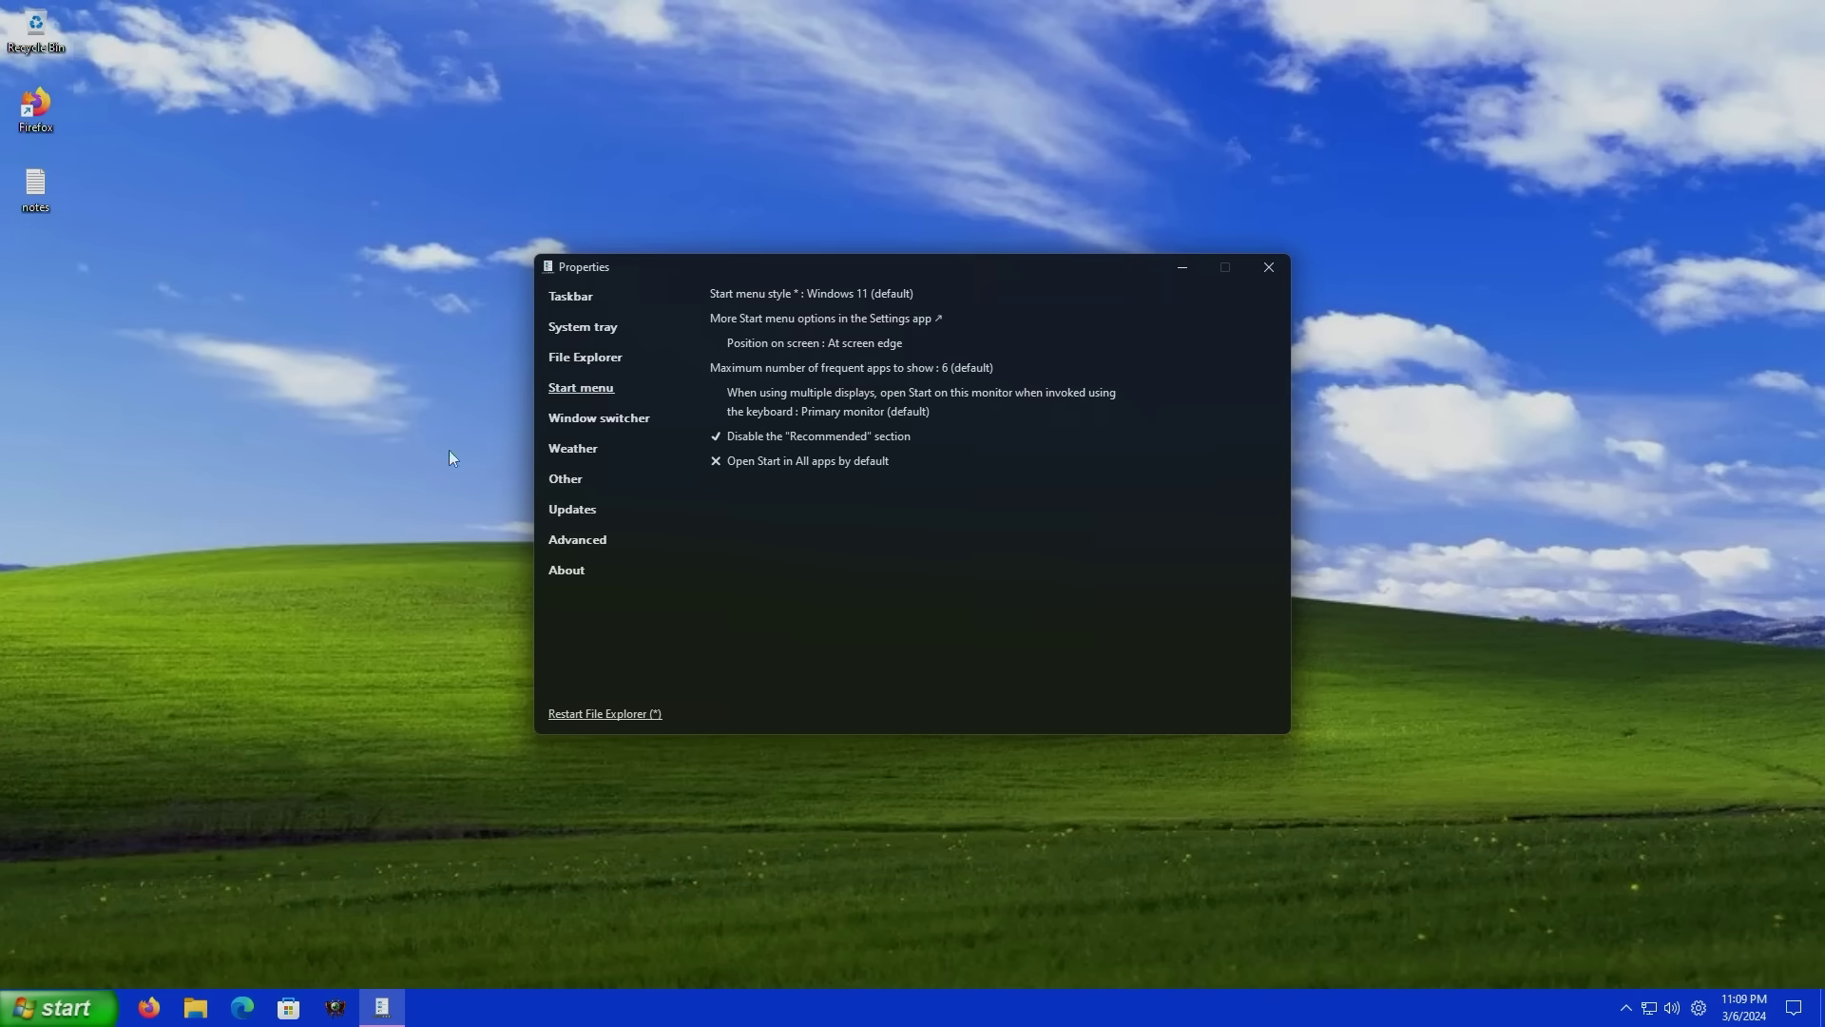
{"action": "left_click", "coordinate": [602, 356]}
{"action": "left_click", "coordinate": [606, 331]}
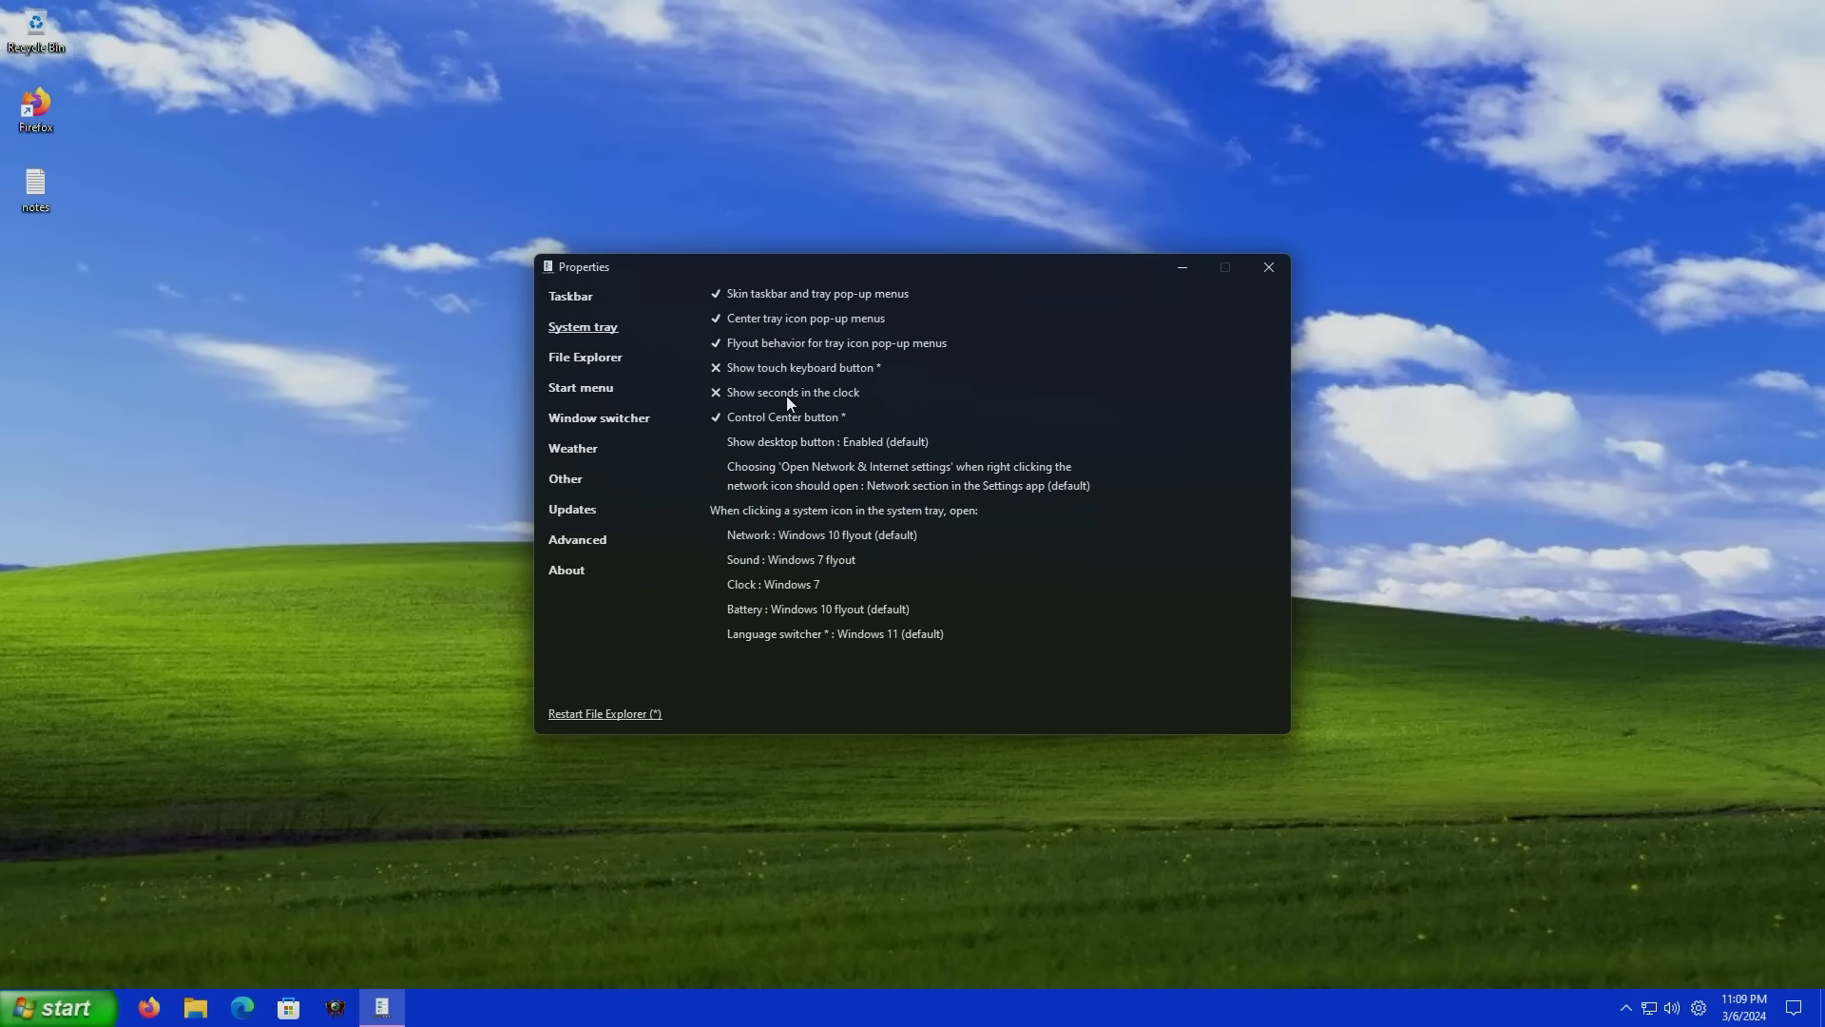
{"action": "left_click", "coordinate": [582, 359]}
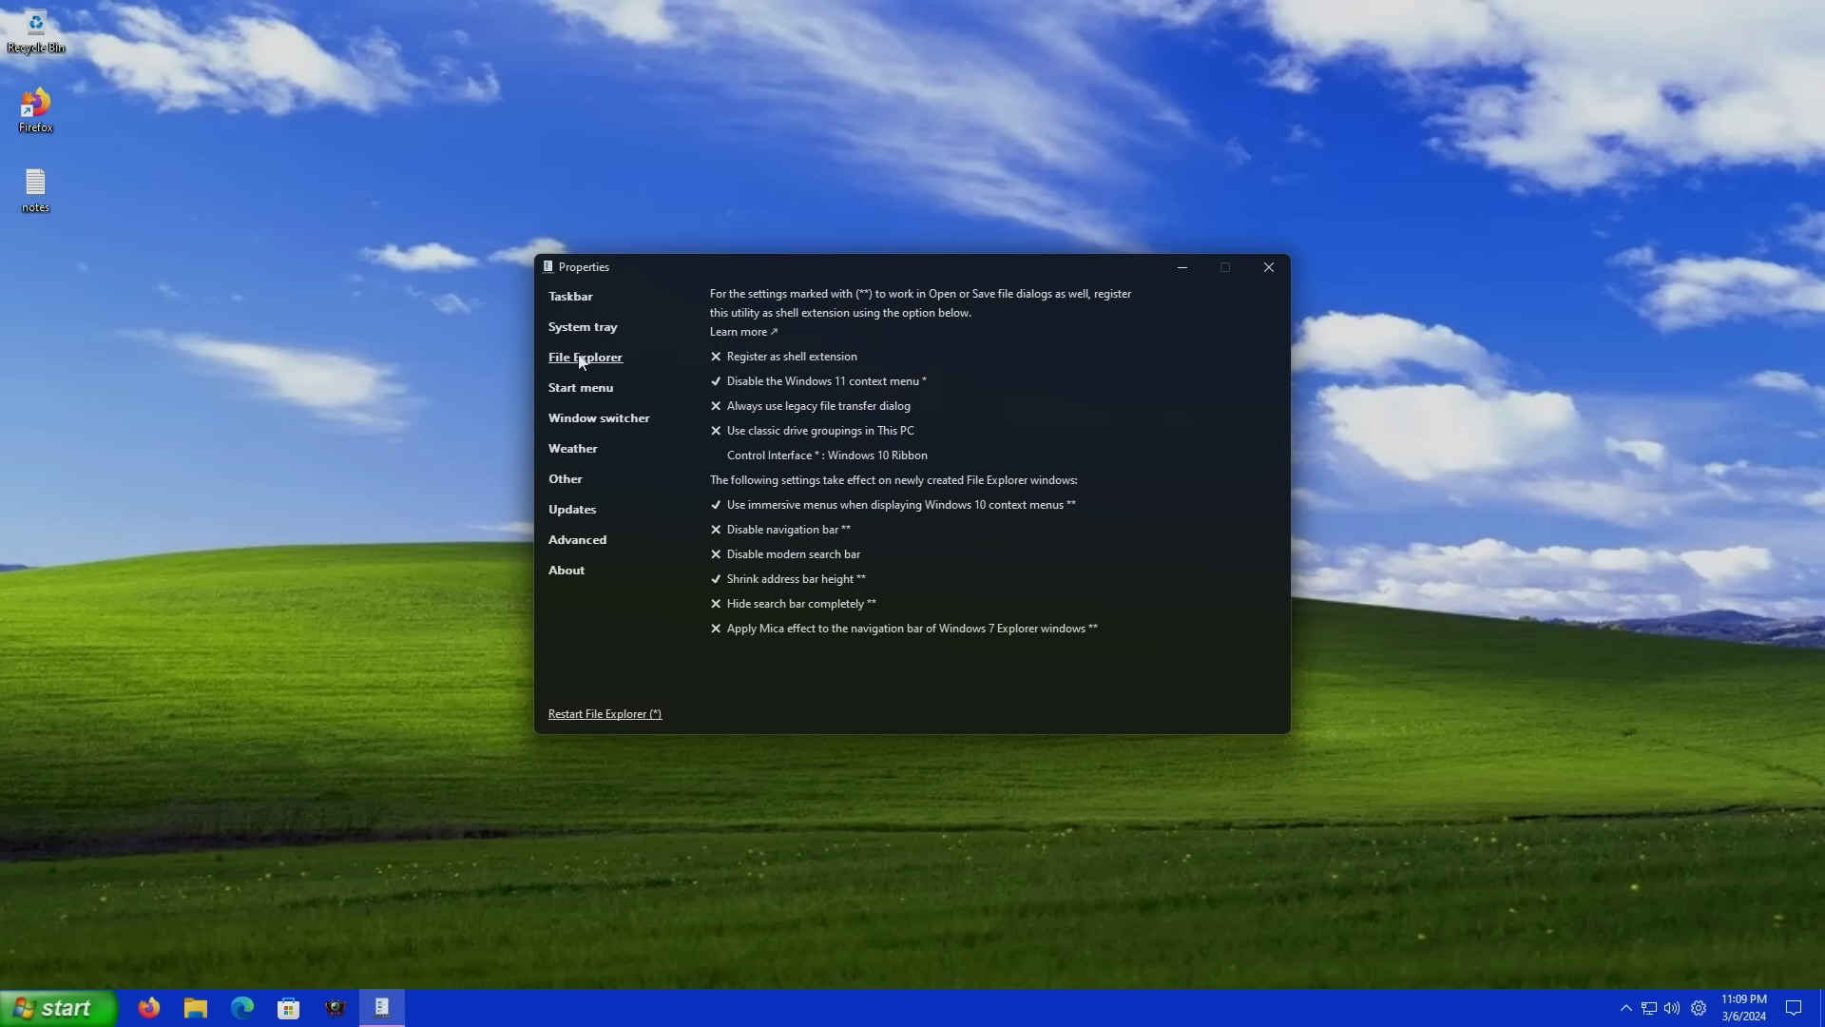
Step: Set Control Interface to 'Windows 11 Command Bar (classic Address Bar)', restart Explorer, and verify the look
{"action": "left_click", "coordinate": [890, 455]}
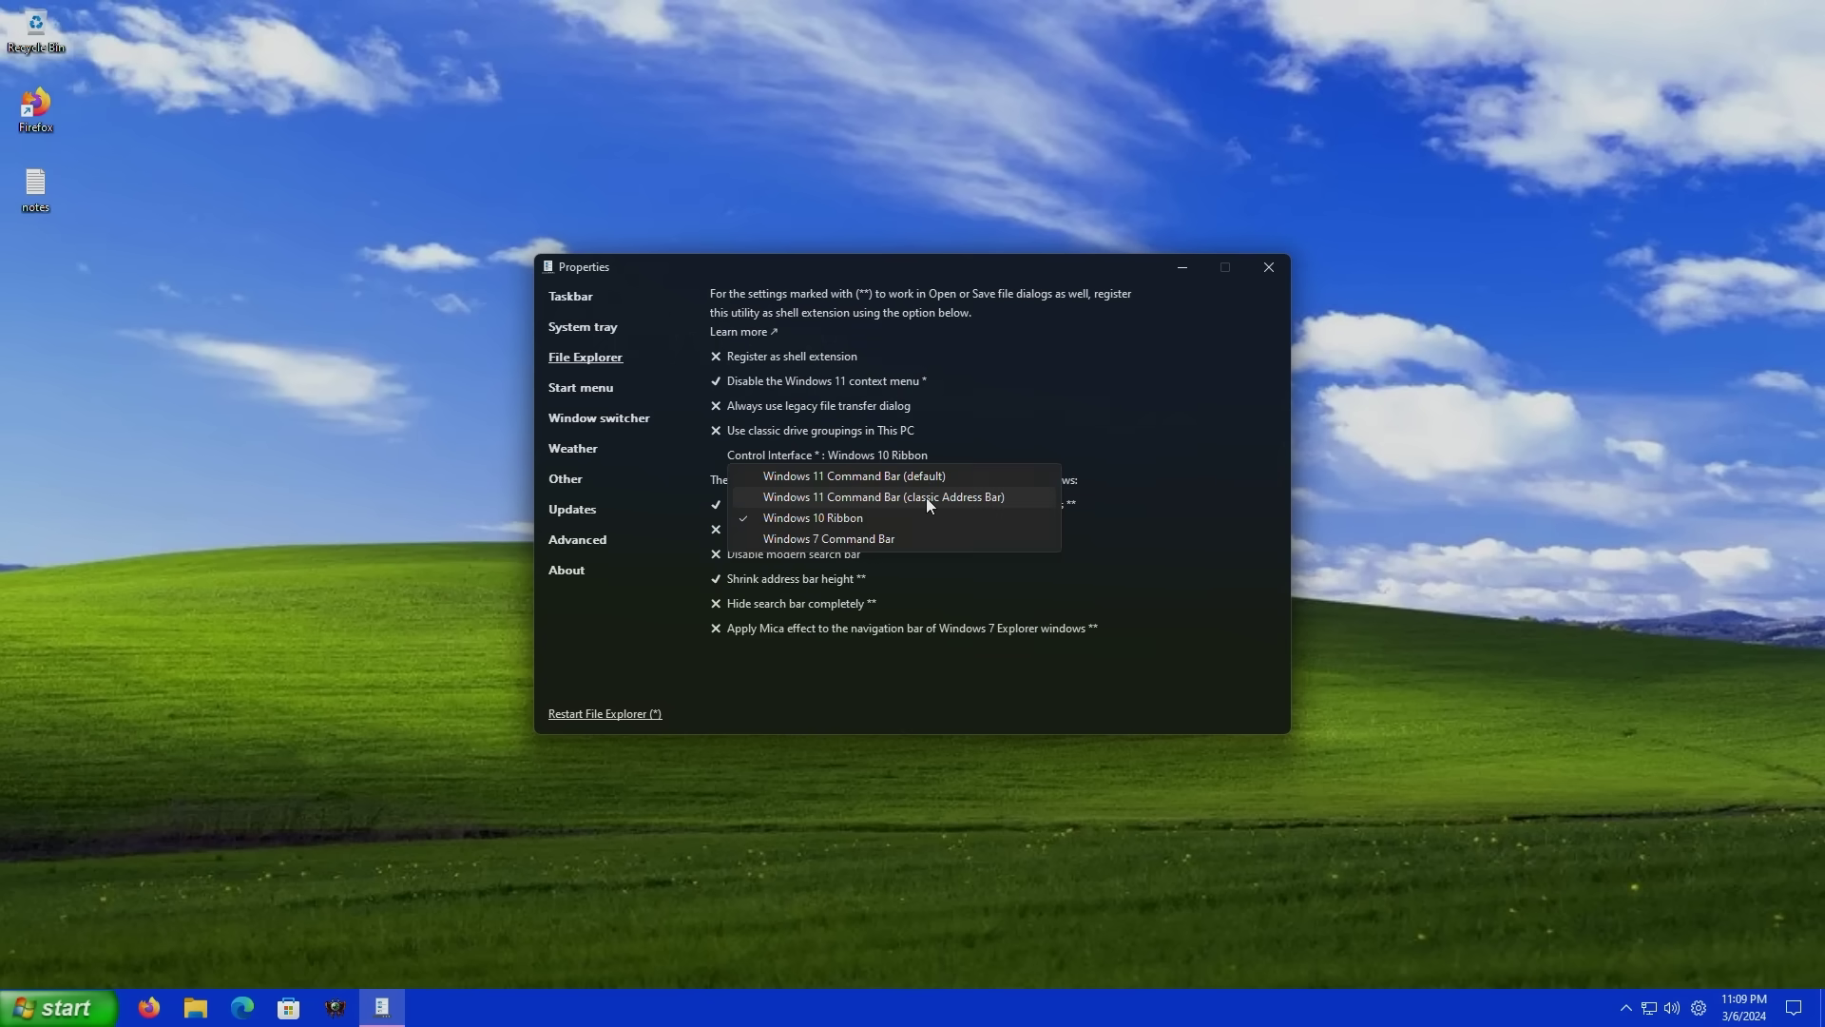
{"action": "left_click", "coordinate": [928, 500]}
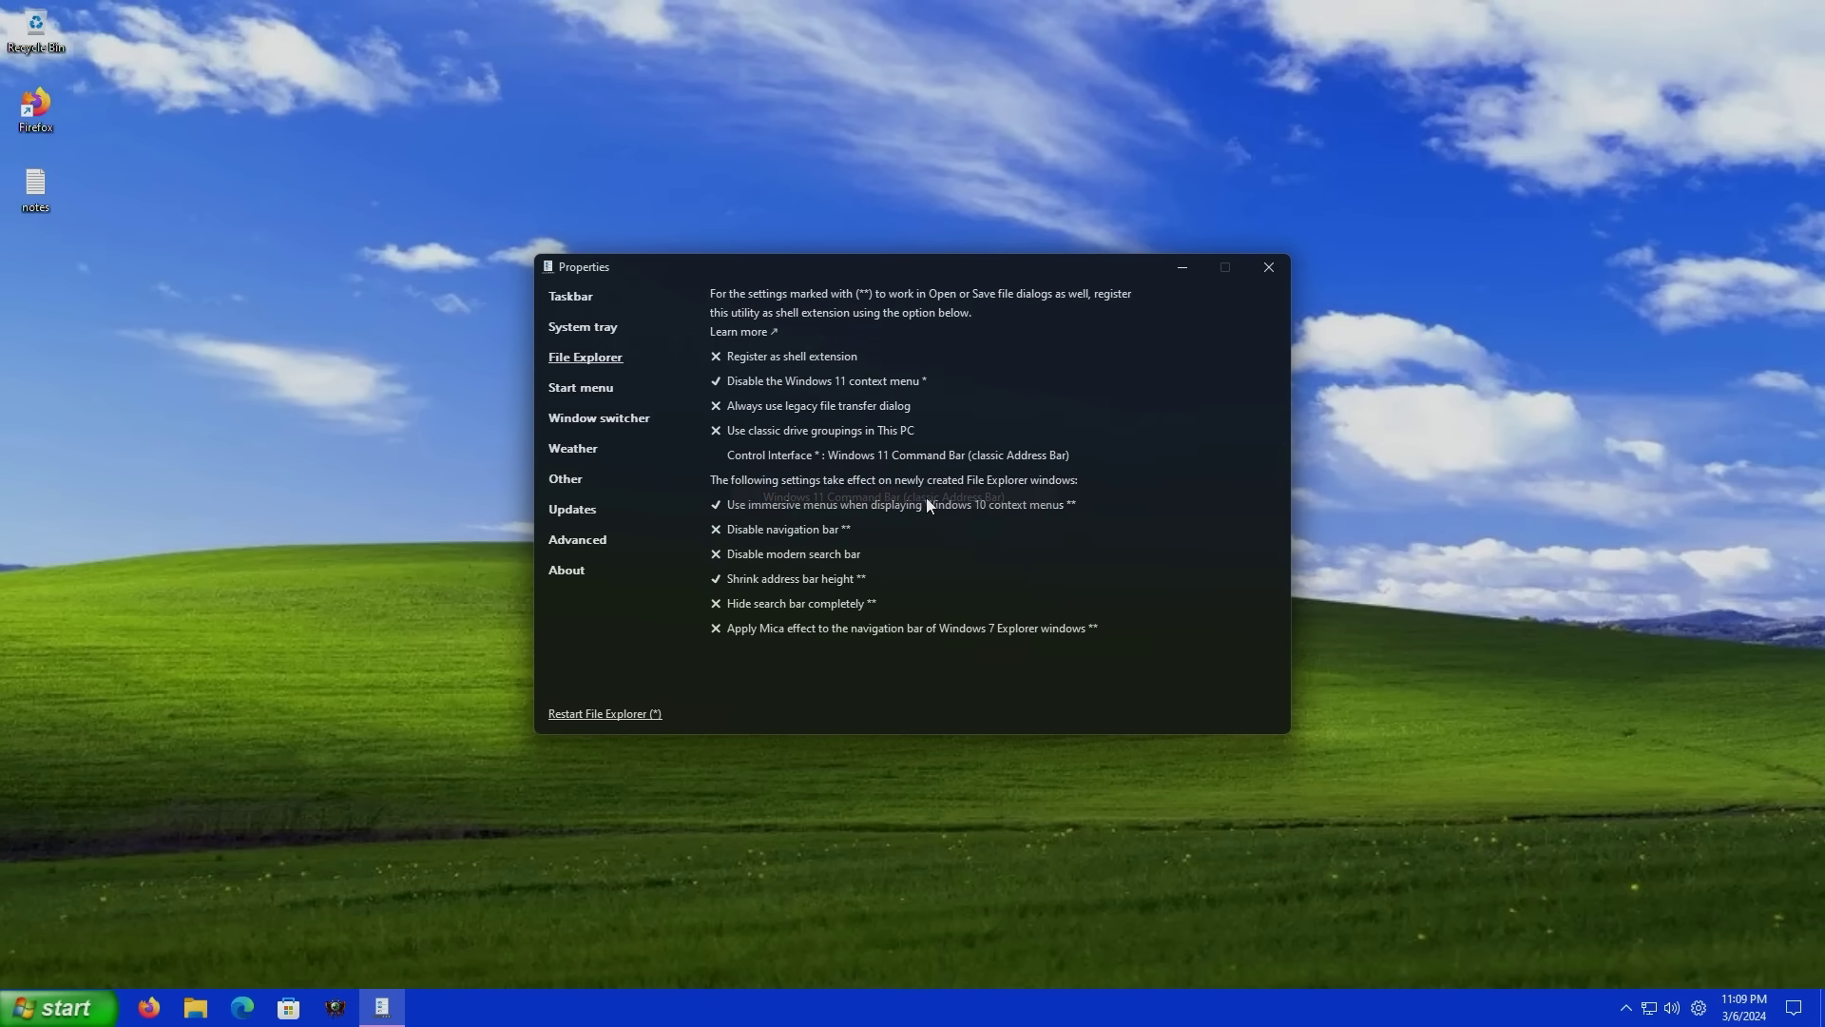
{"action": "left_click", "coordinate": [563, 714]}
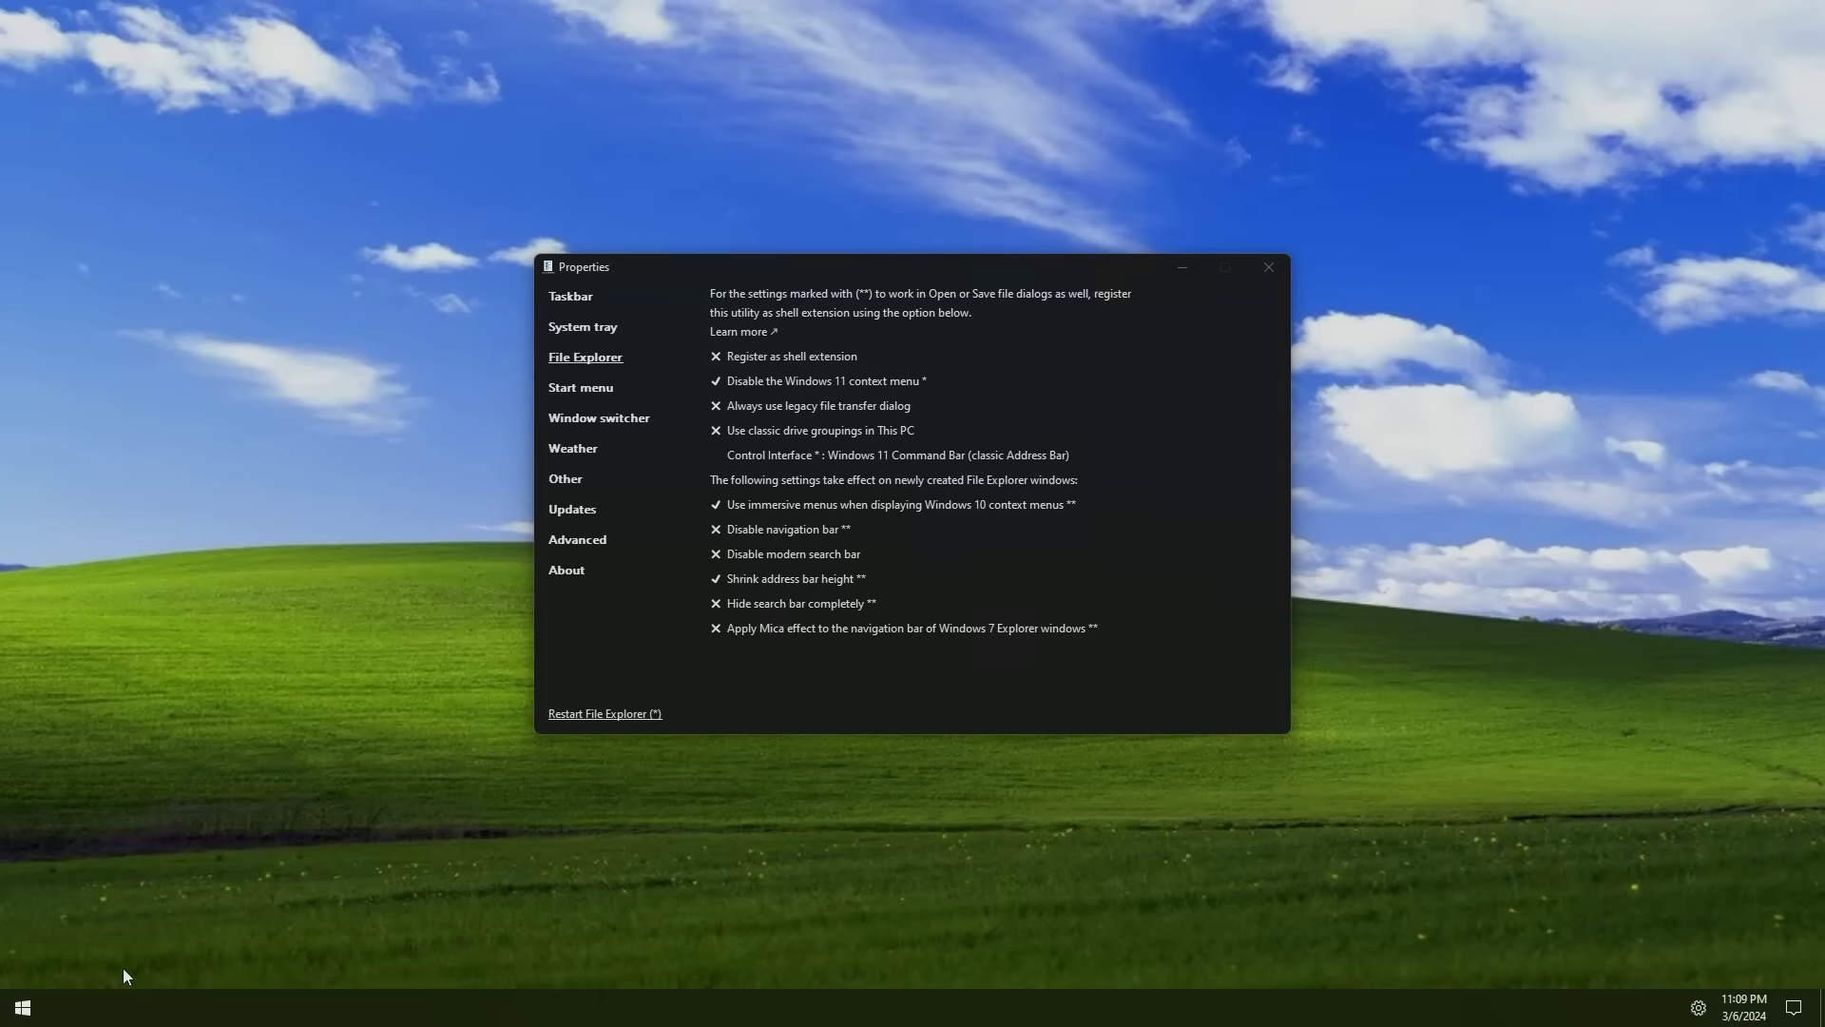
{"action": "left_click", "coordinate": [196, 1007]}
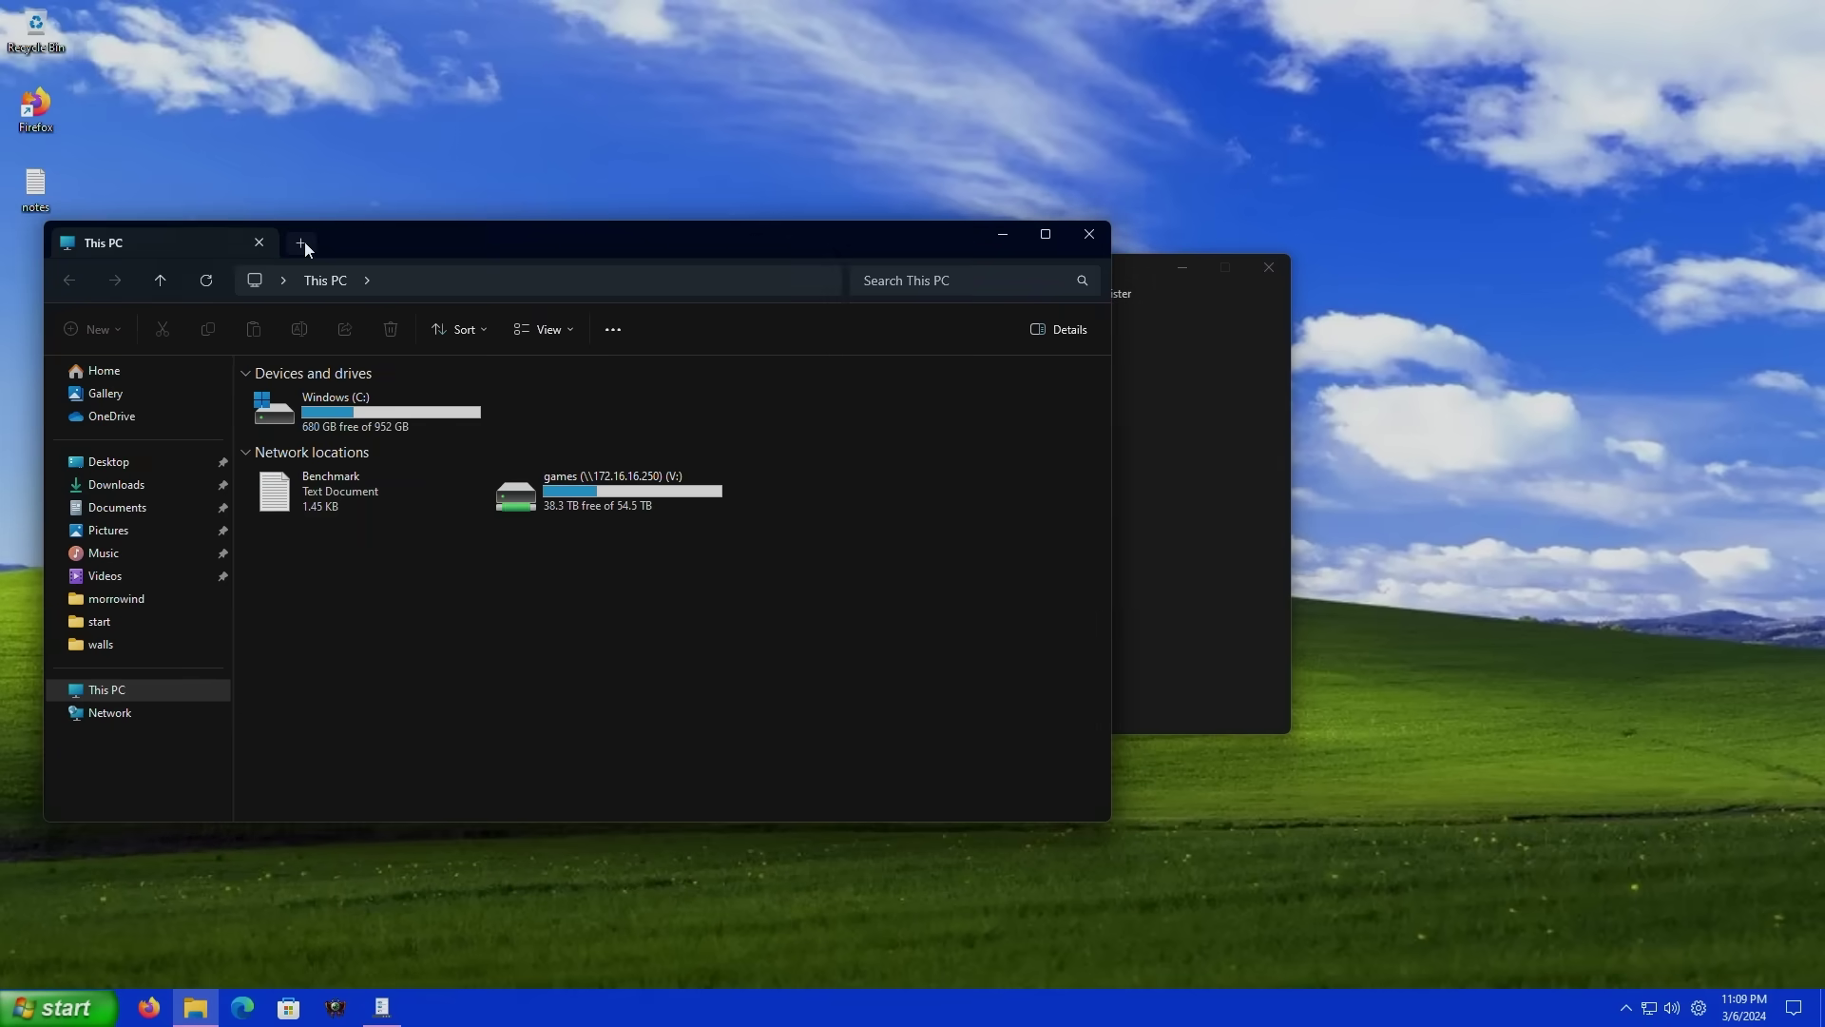
{"action": "left_click", "coordinate": [302, 243]}
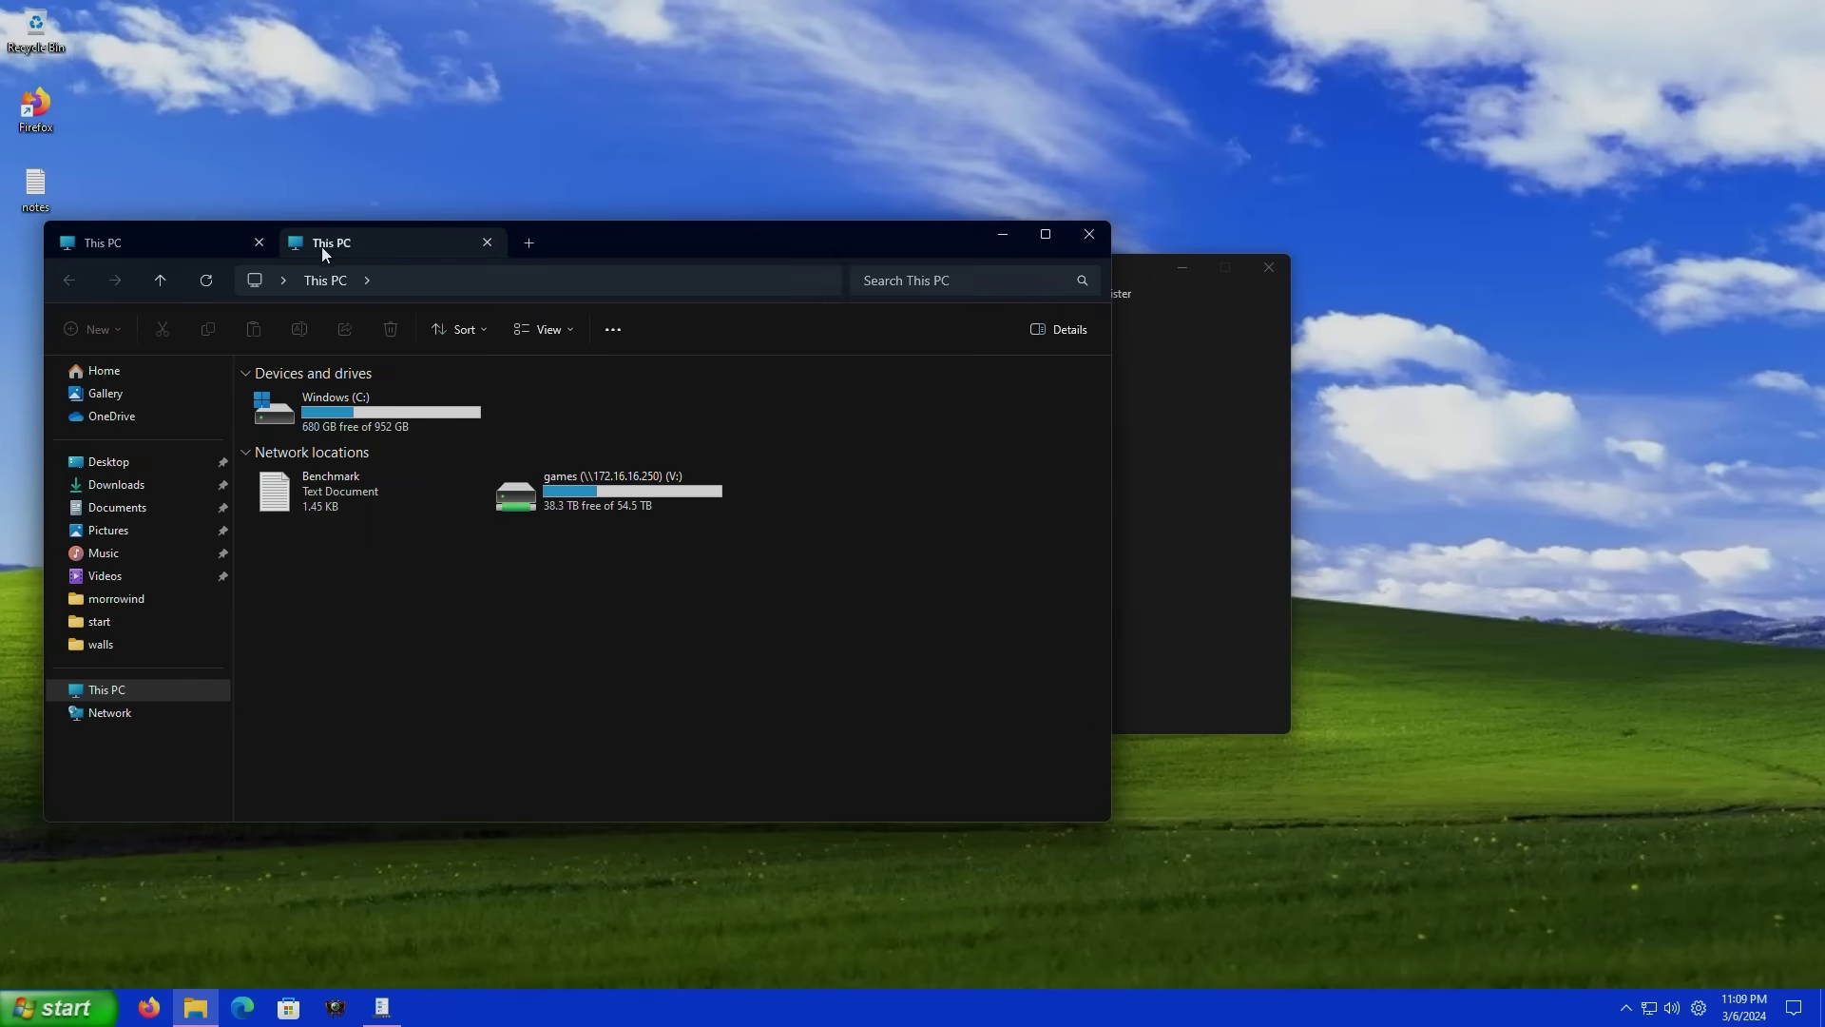
{"action": "left_click", "coordinate": [259, 242]}
{"action": "left_click", "coordinate": [1100, 234]}
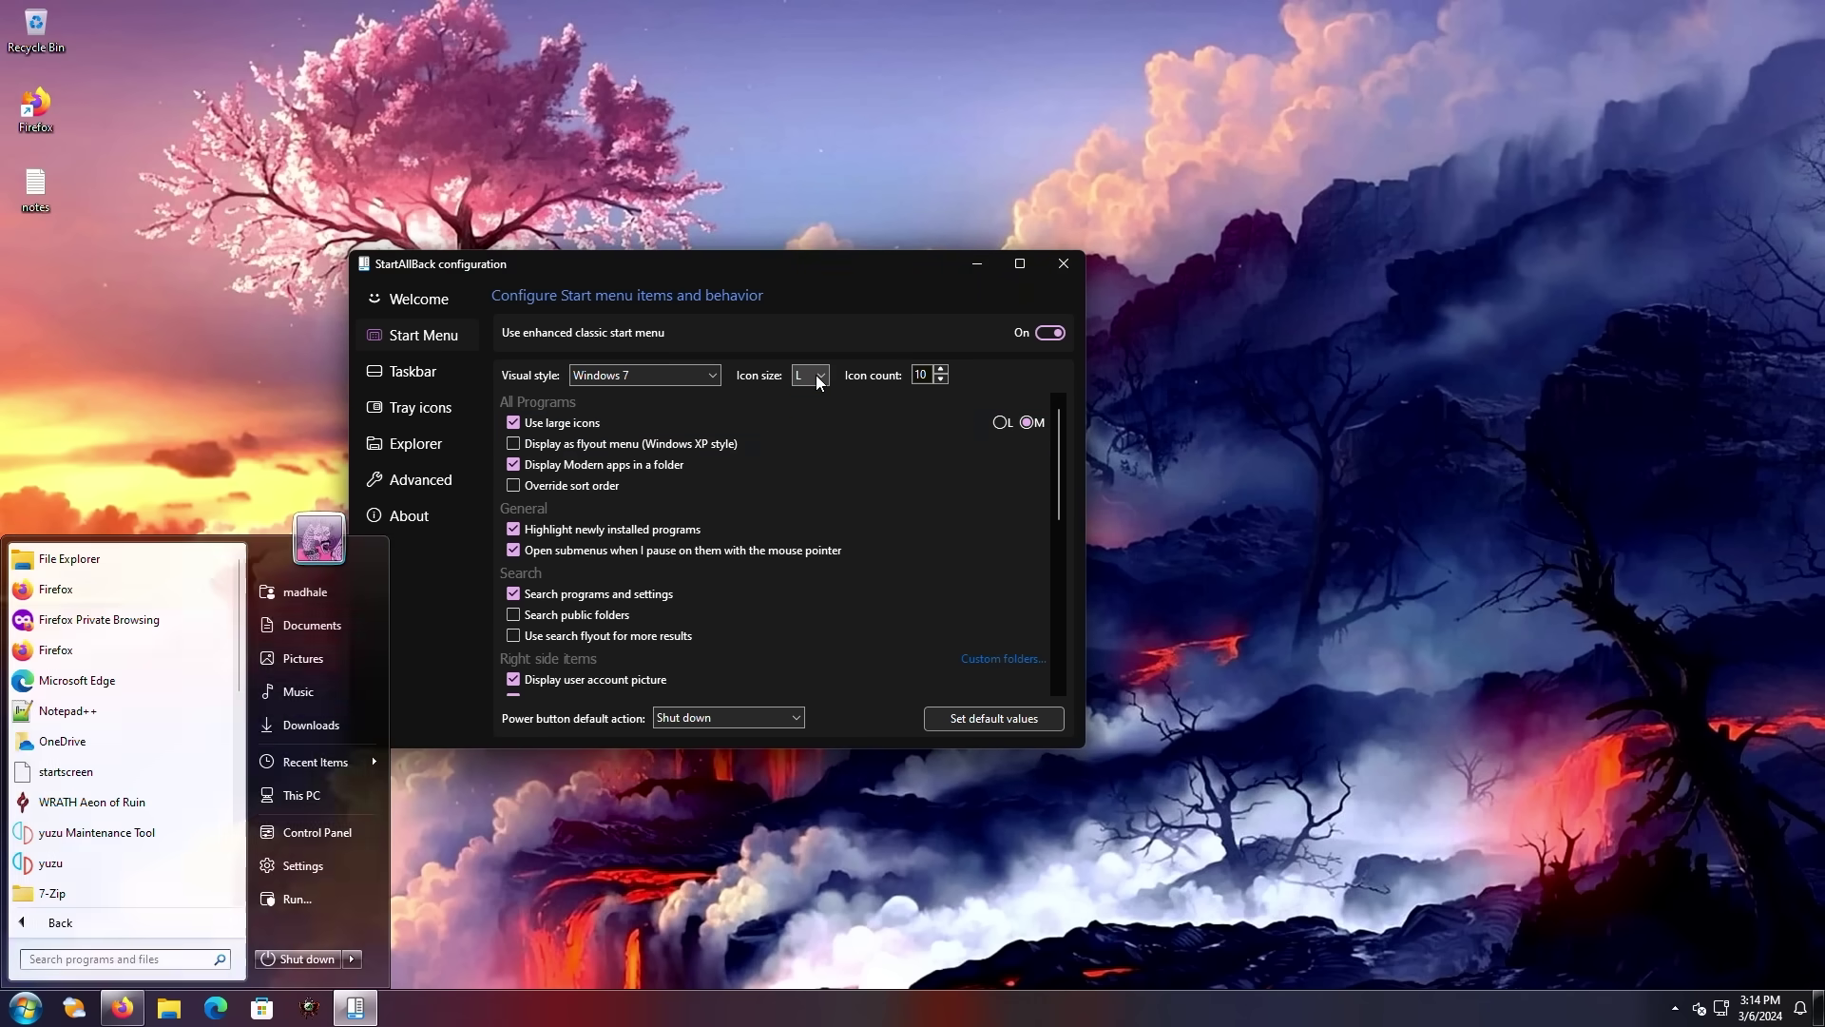
Step: Turn off large icons, set Start menu icon size to S, and preview the menu
{"action": "left_click", "coordinate": [816, 374]}
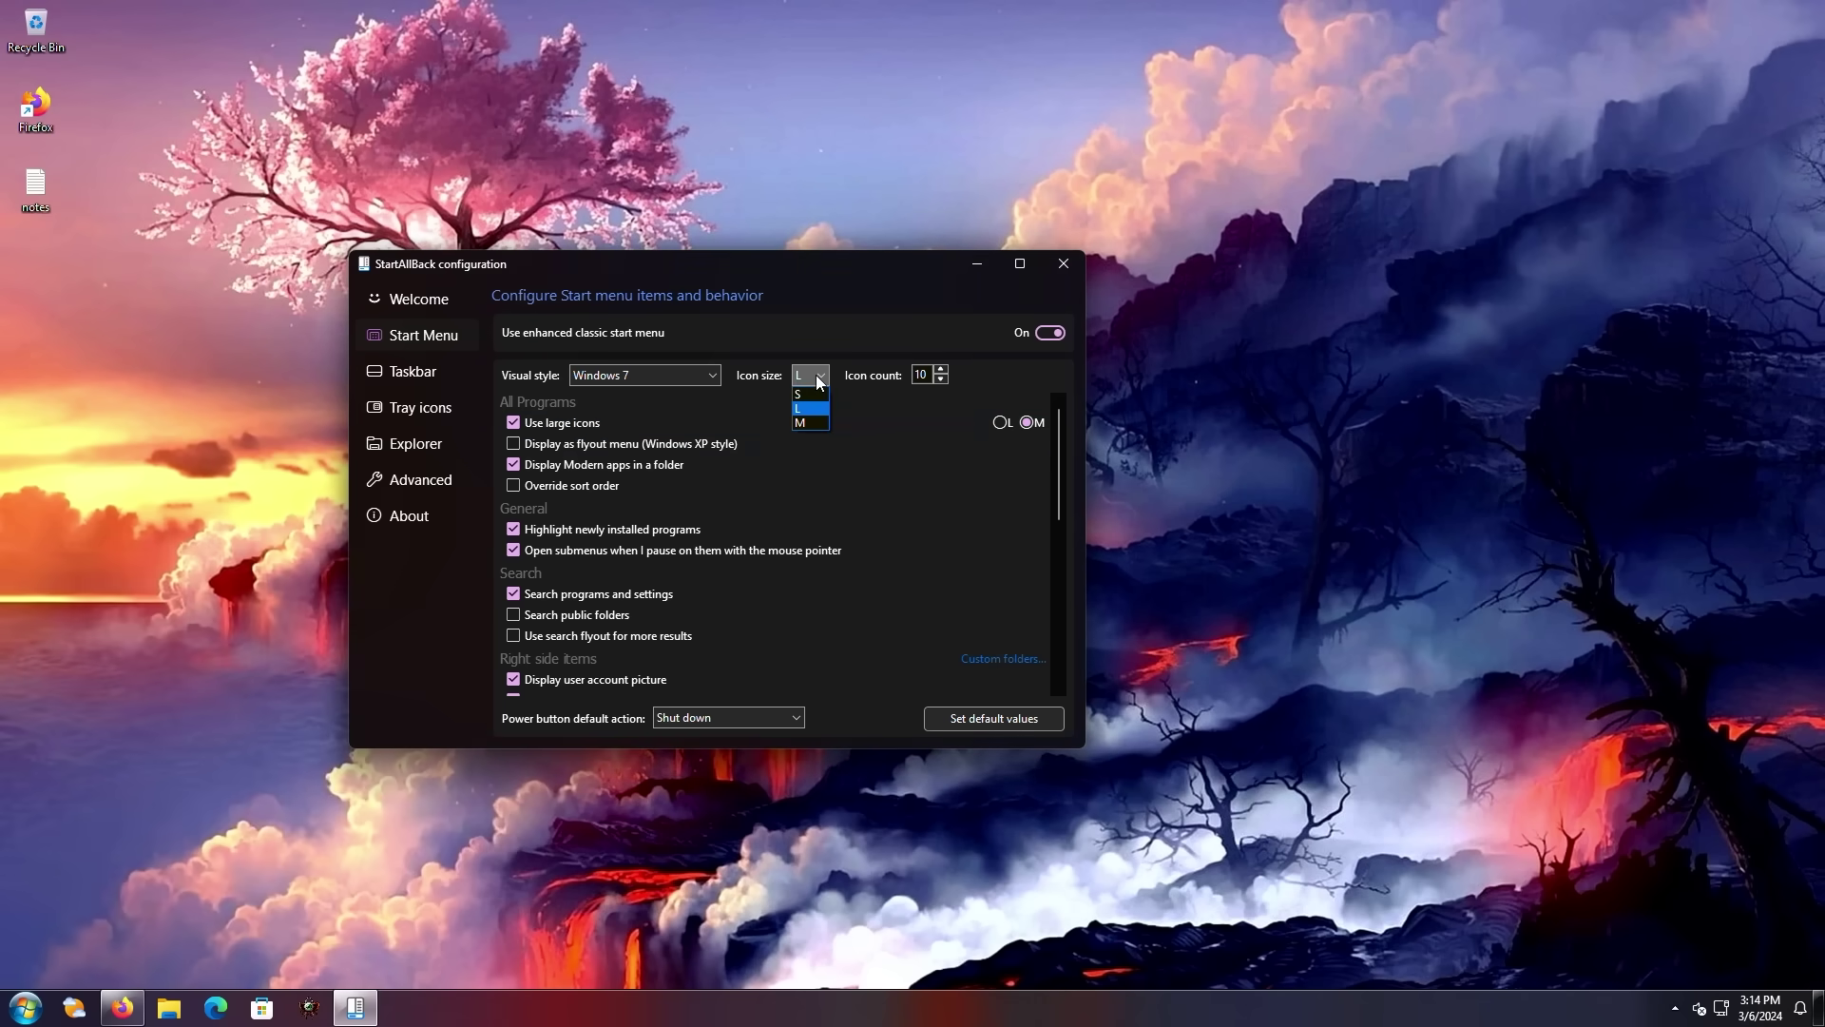
{"action": "left_click", "coordinate": [577, 423]}
{"action": "left_click", "coordinate": [571, 423]}
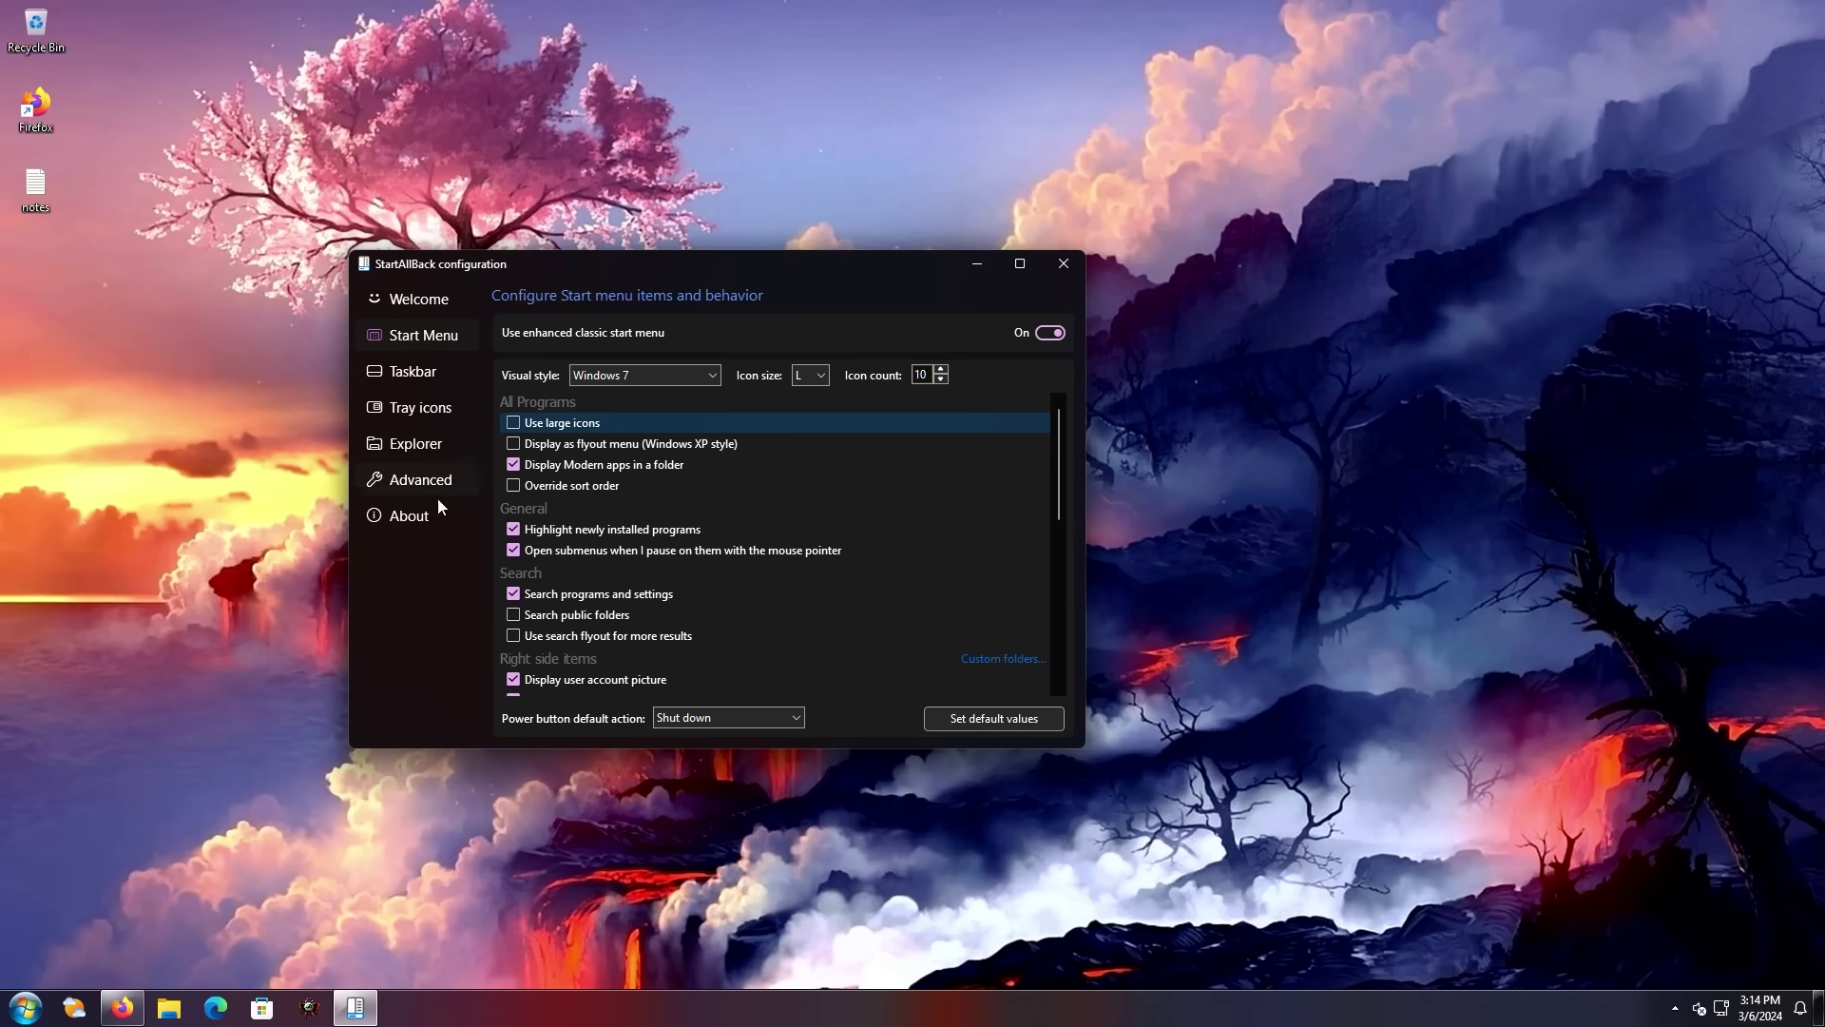
{"action": "left_click", "coordinate": [25, 1008]}
{"action": "left_click", "coordinate": [846, 443]}
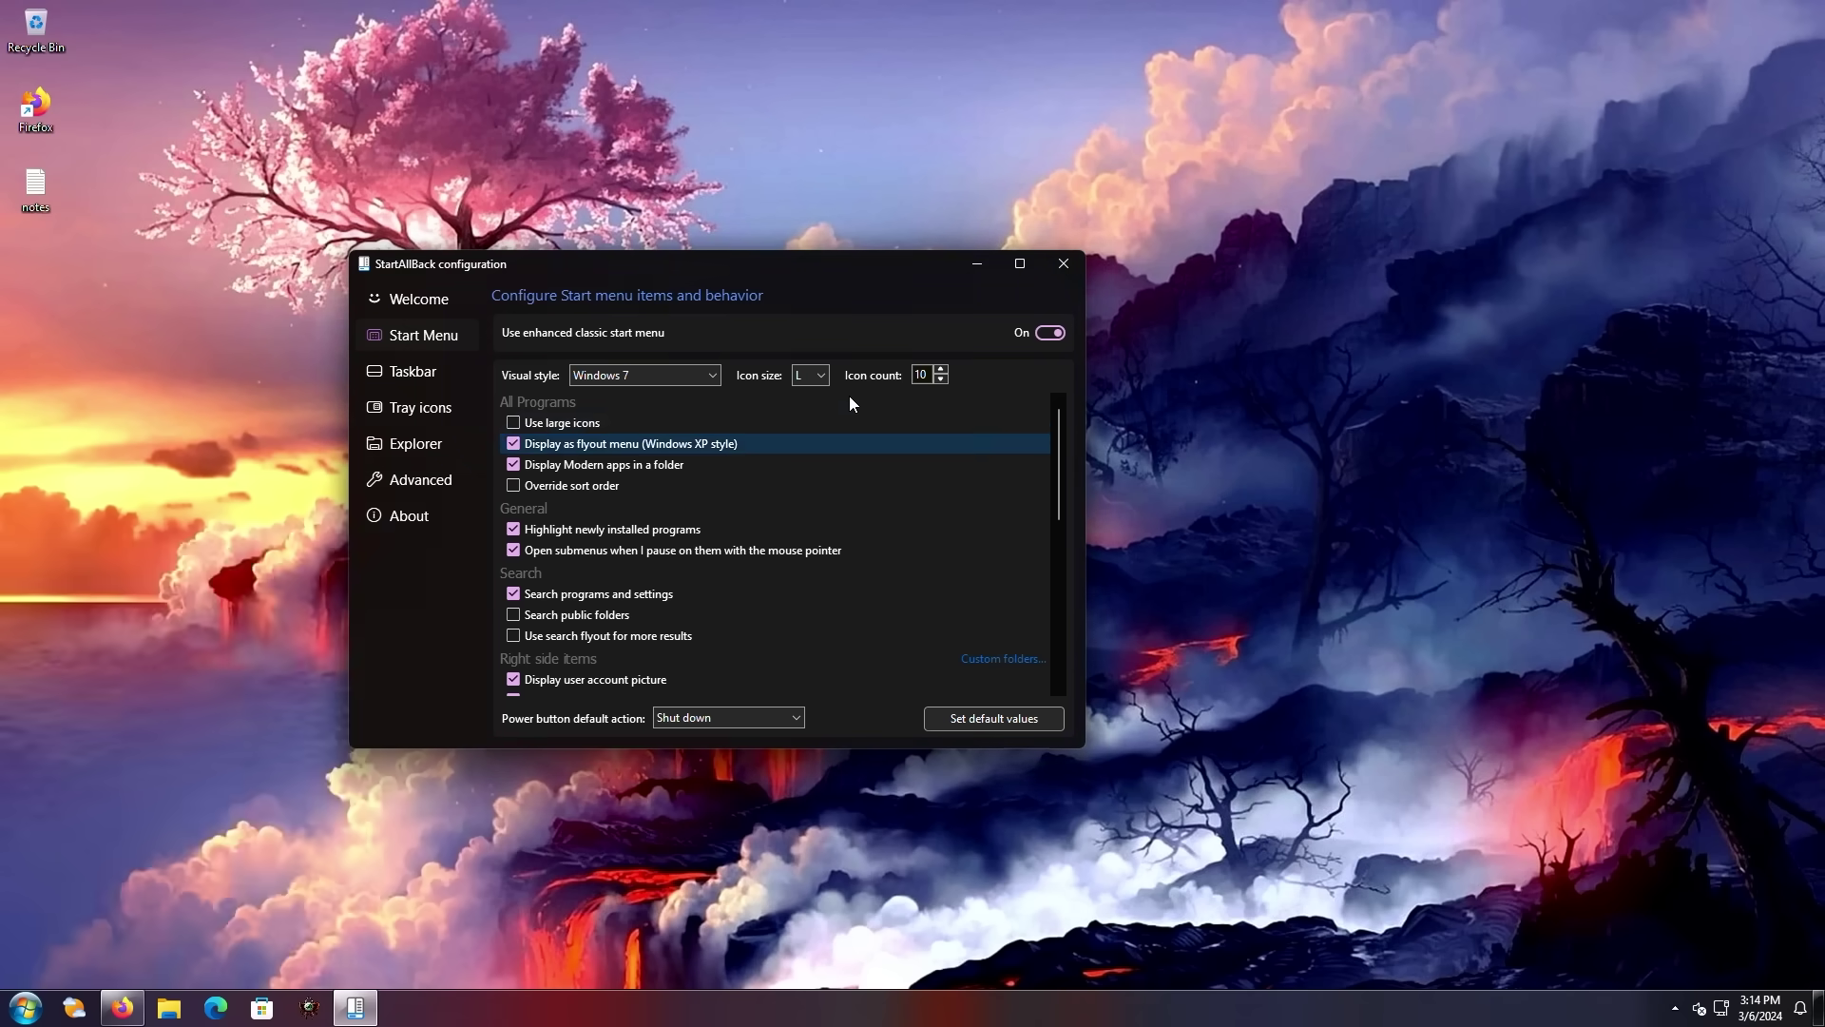
{"action": "left_click", "coordinate": [823, 378]}
{"action": "left_click", "coordinate": [804, 419]}
{"action": "left_click", "coordinate": [29, 1016]}
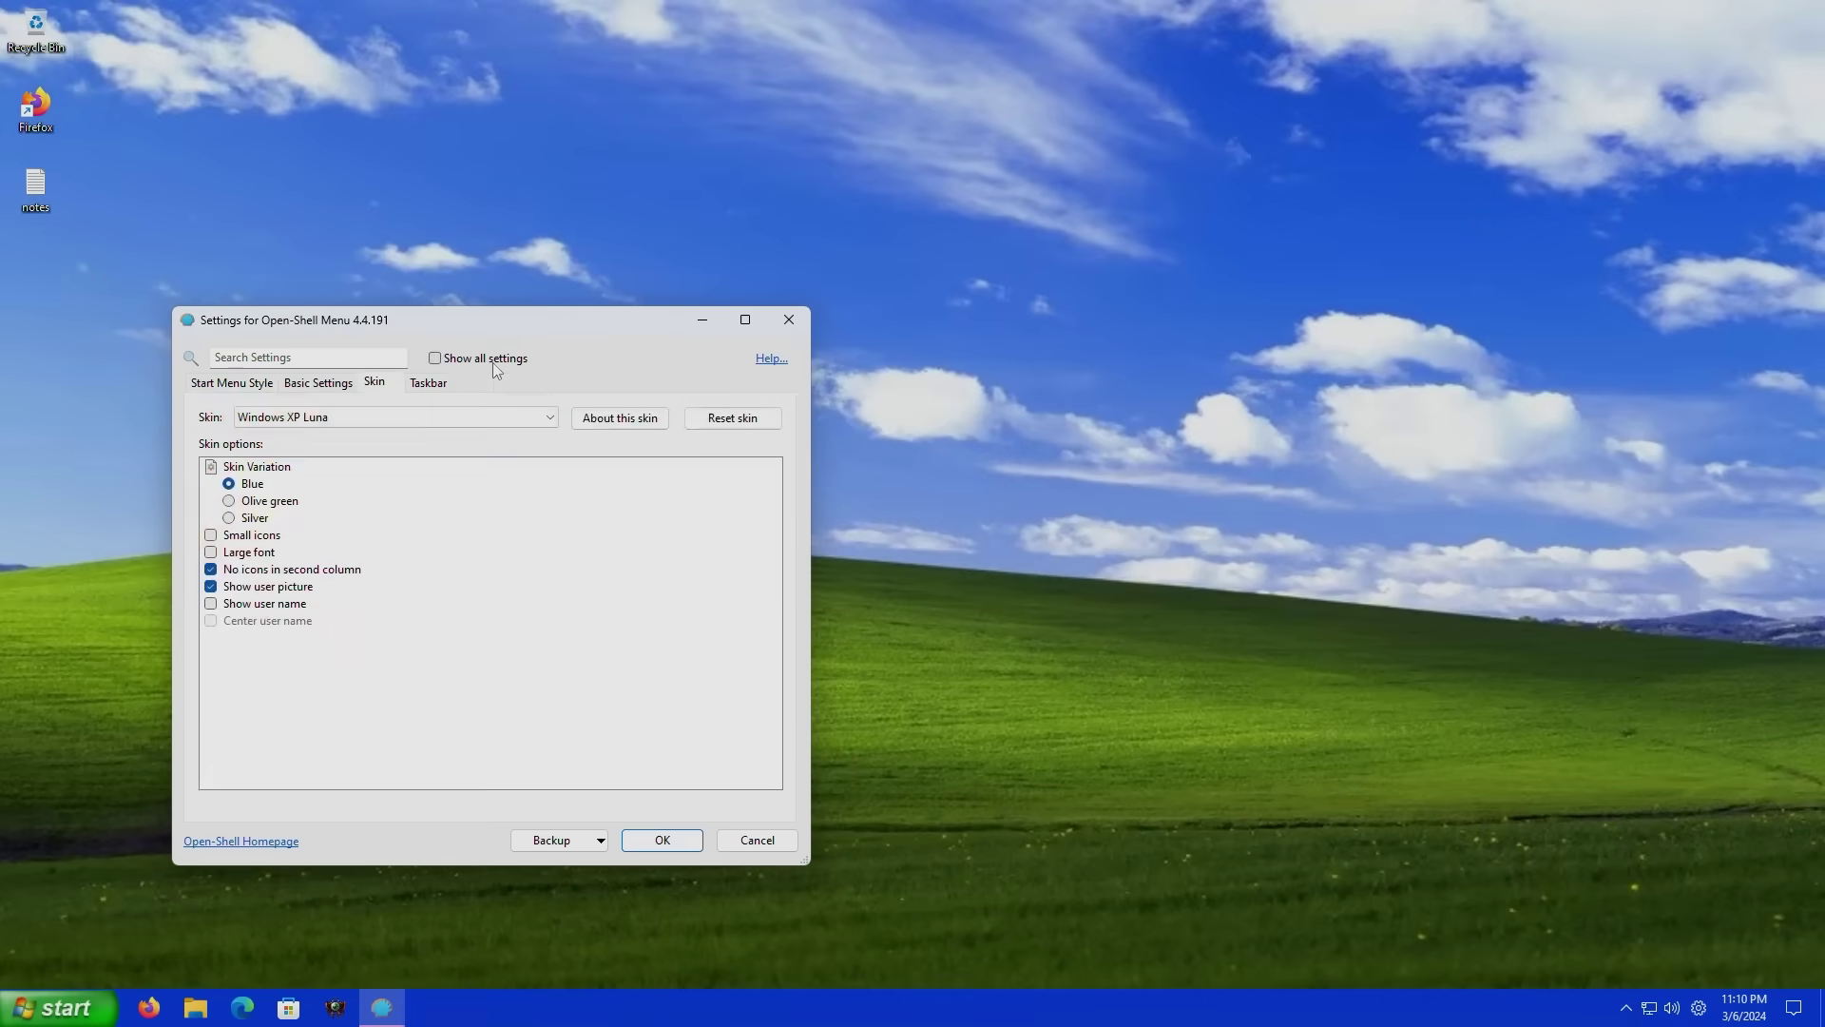
Step: Browse the Open-Shell settings tabs: main menu, special items, general behavior, search box, menu look, skin
{"action": "left_click", "coordinate": [473, 367]}
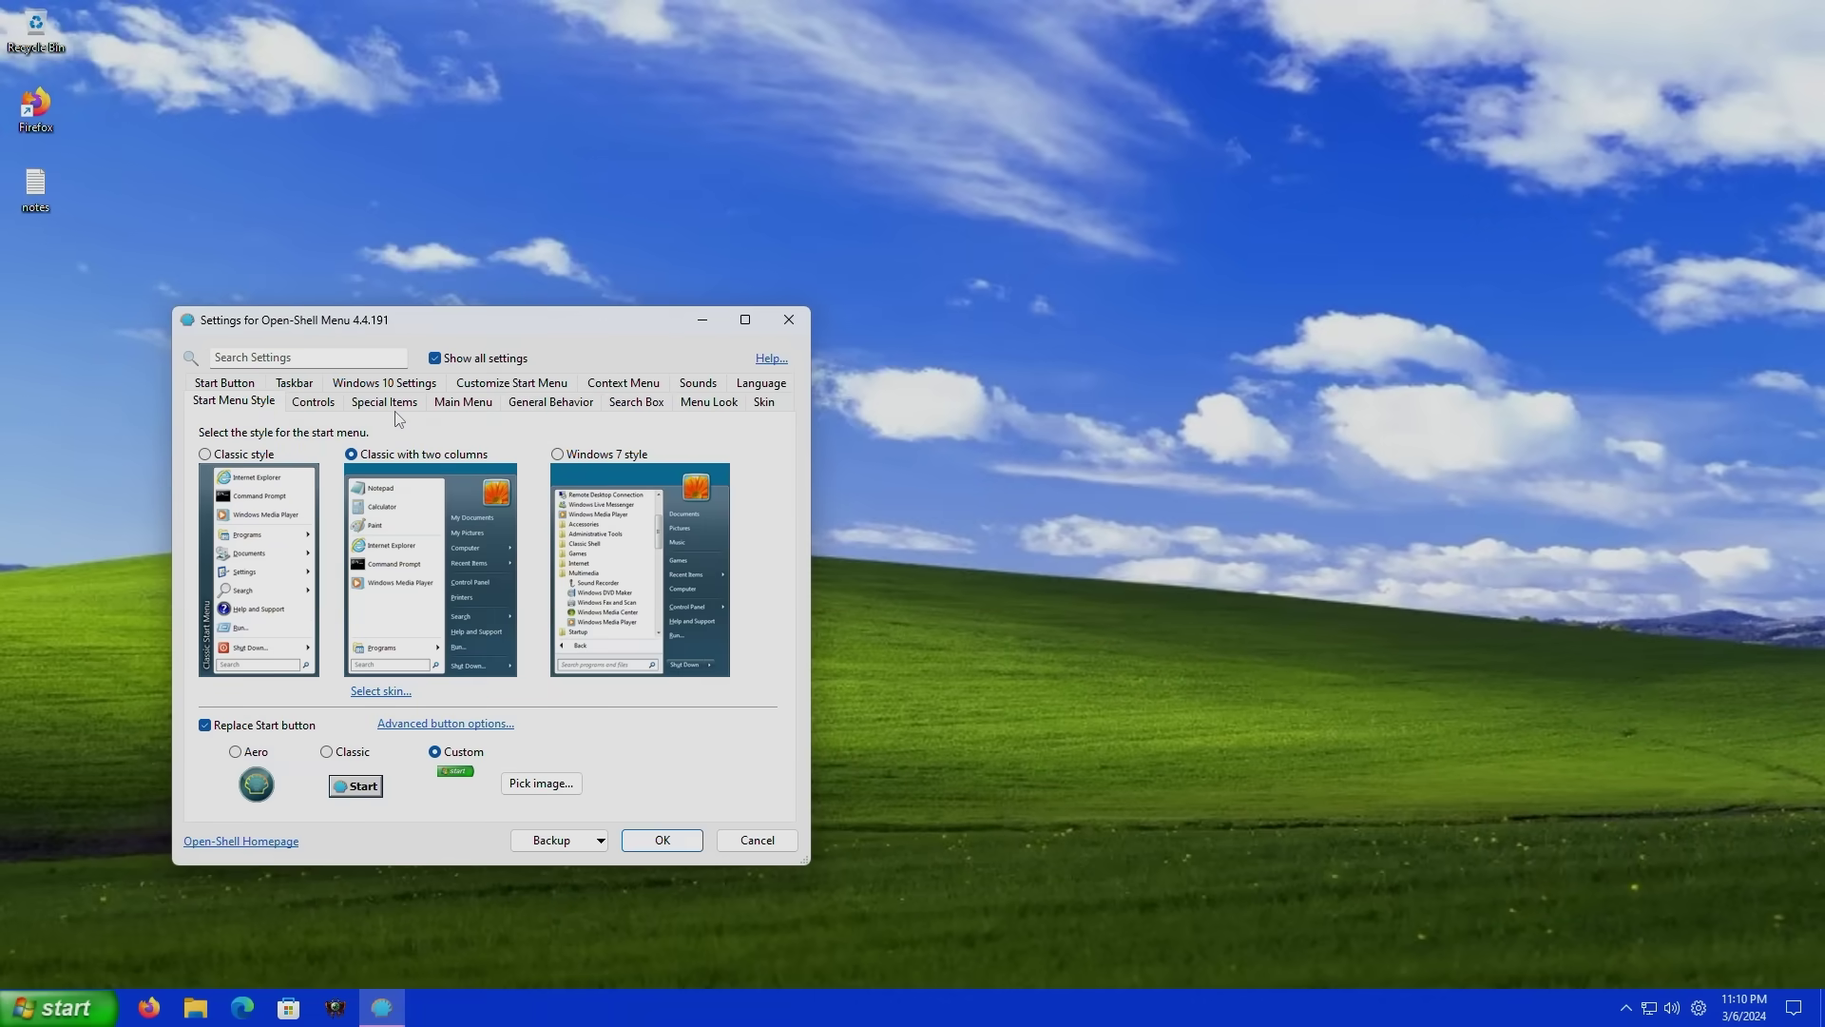
{"action": "left_click", "coordinate": [457, 406]}
{"action": "left_click", "coordinate": [390, 401]}
{"action": "left_click", "coordinate": [556, 403]}
{"action": "left_click", "coordinate": [637, 403]}
{"action": "left_click", "coordinate": [711, 404]}
{"action": "left_click", "coordinate": [766, 404]}
{"action": "left_click", "coordinate": [787, 321]}
Step: Keep Modern apps in a folder, turn off the XP-style flyout, and check All Programs
{"action": "right_click", "coordinate": [532, 1007]}
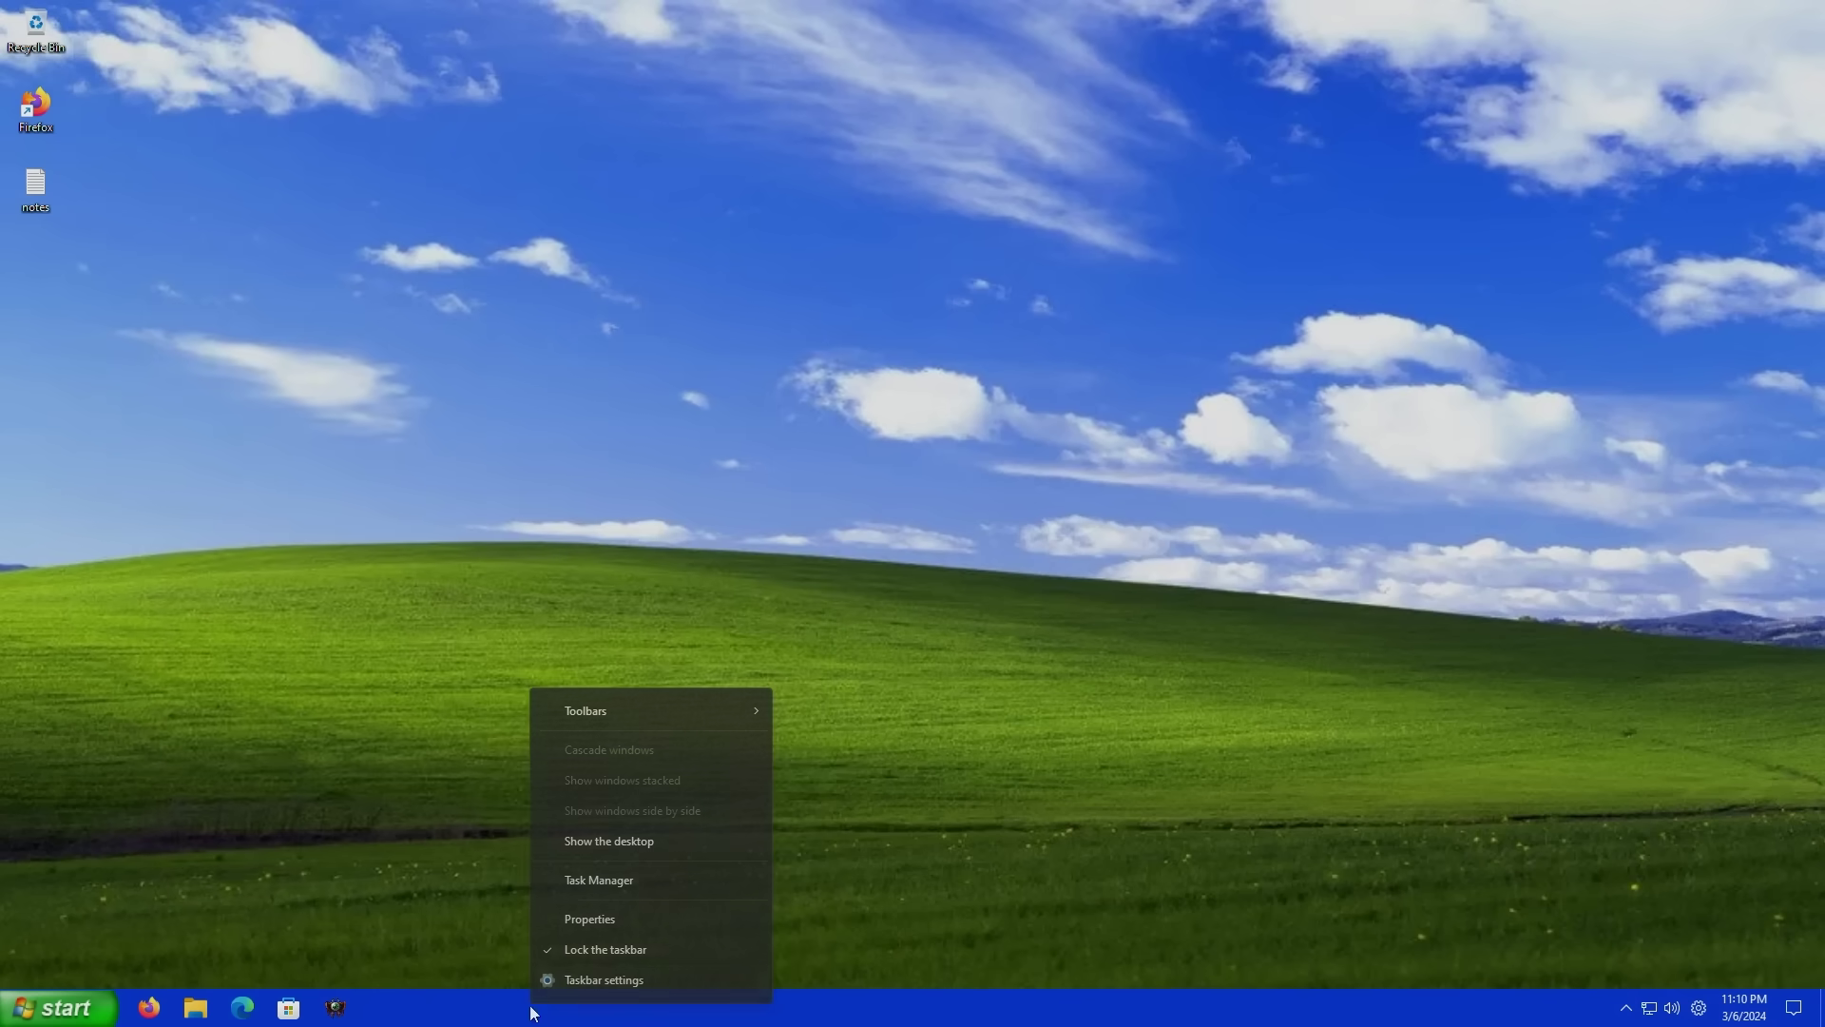
{"action": "left_click", "coordinate": [626, 909]}
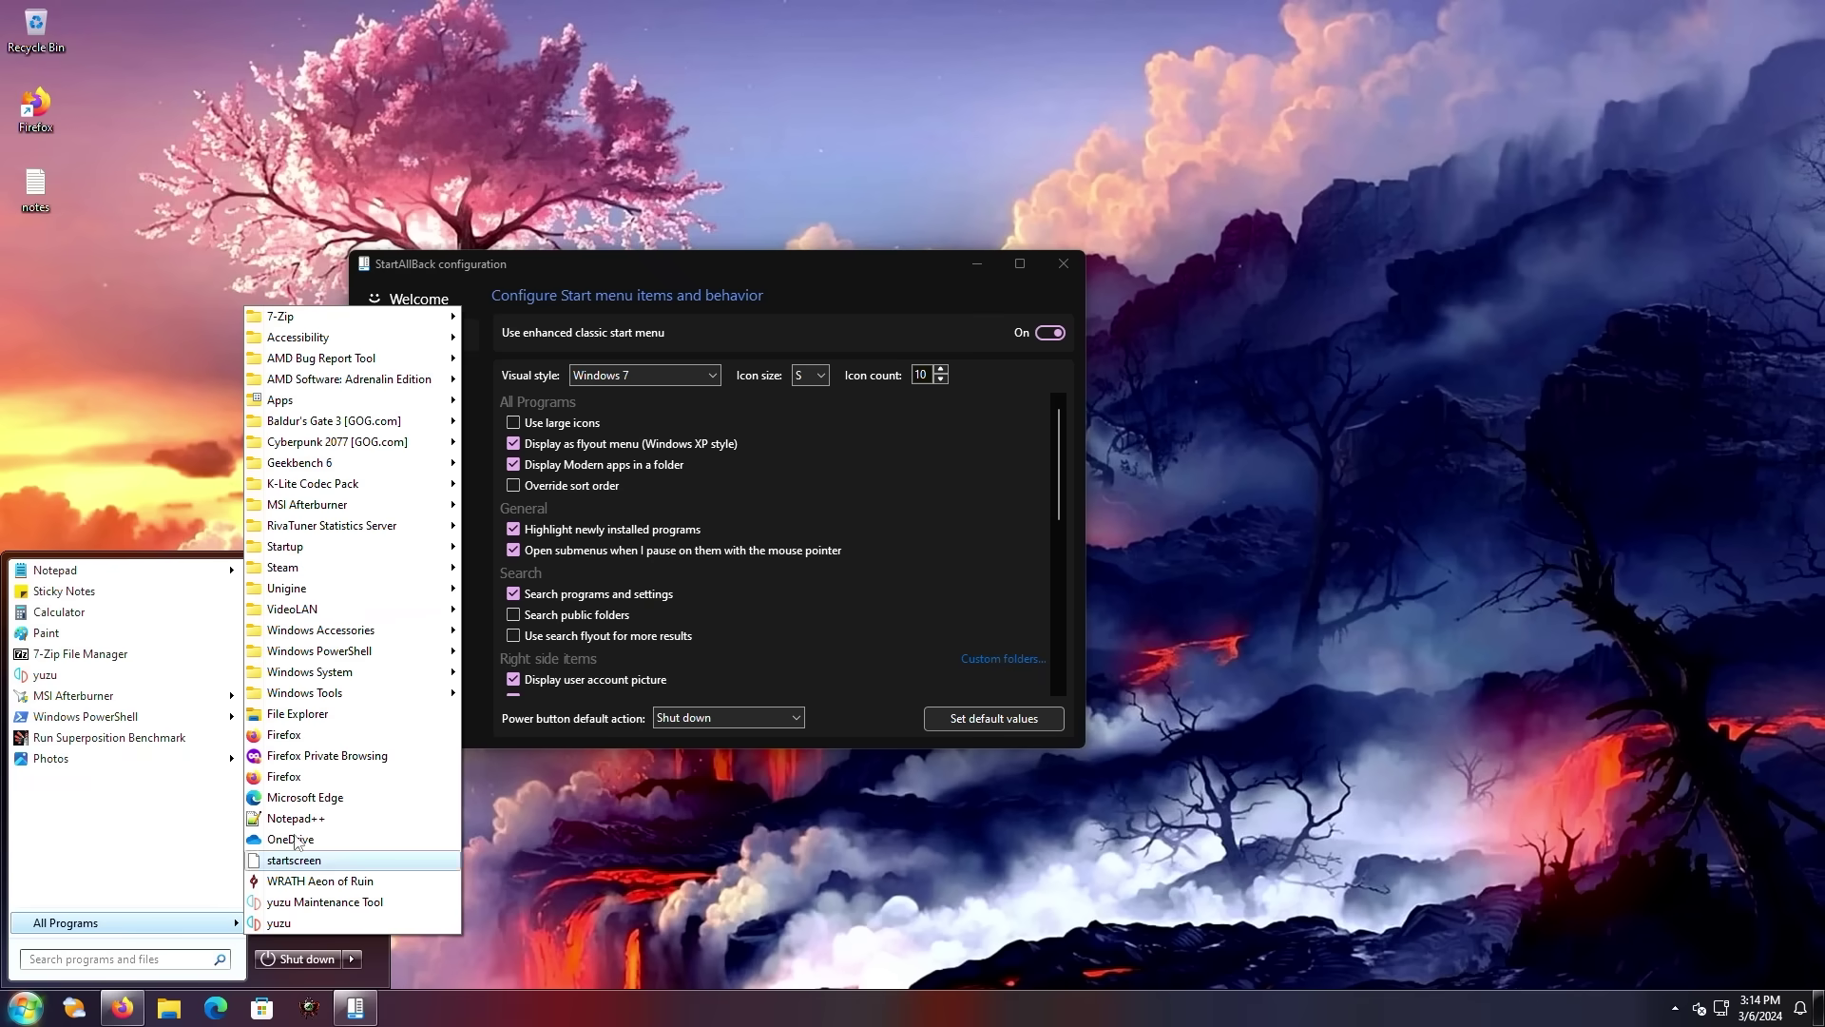
{"action": "left_click", "coordinate": [741, 464]}
{"action": "left_click", "coordinate": [614, 467]}
{"action": "left_click", "coordinate": [640, 445]}
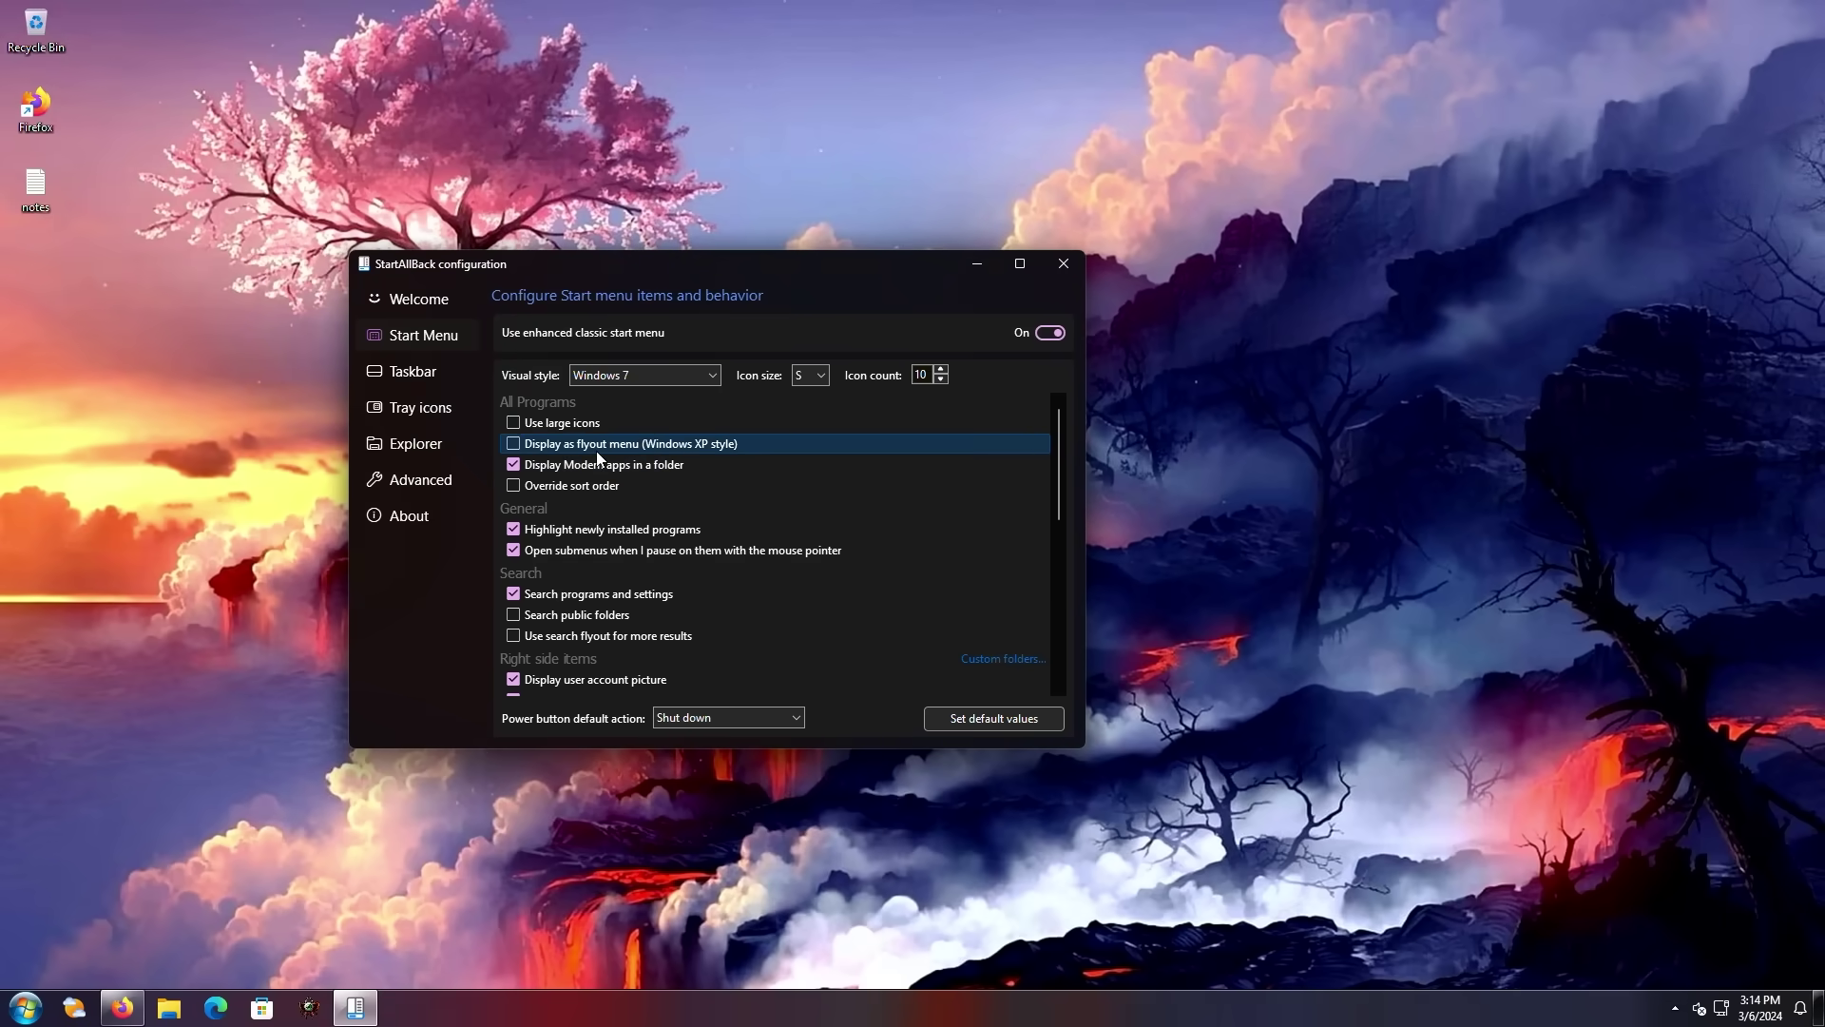
{"action": "left_click", "coordinate": [21, 1006]}
{"action": "left_click", "coordinate": [57, 923]}
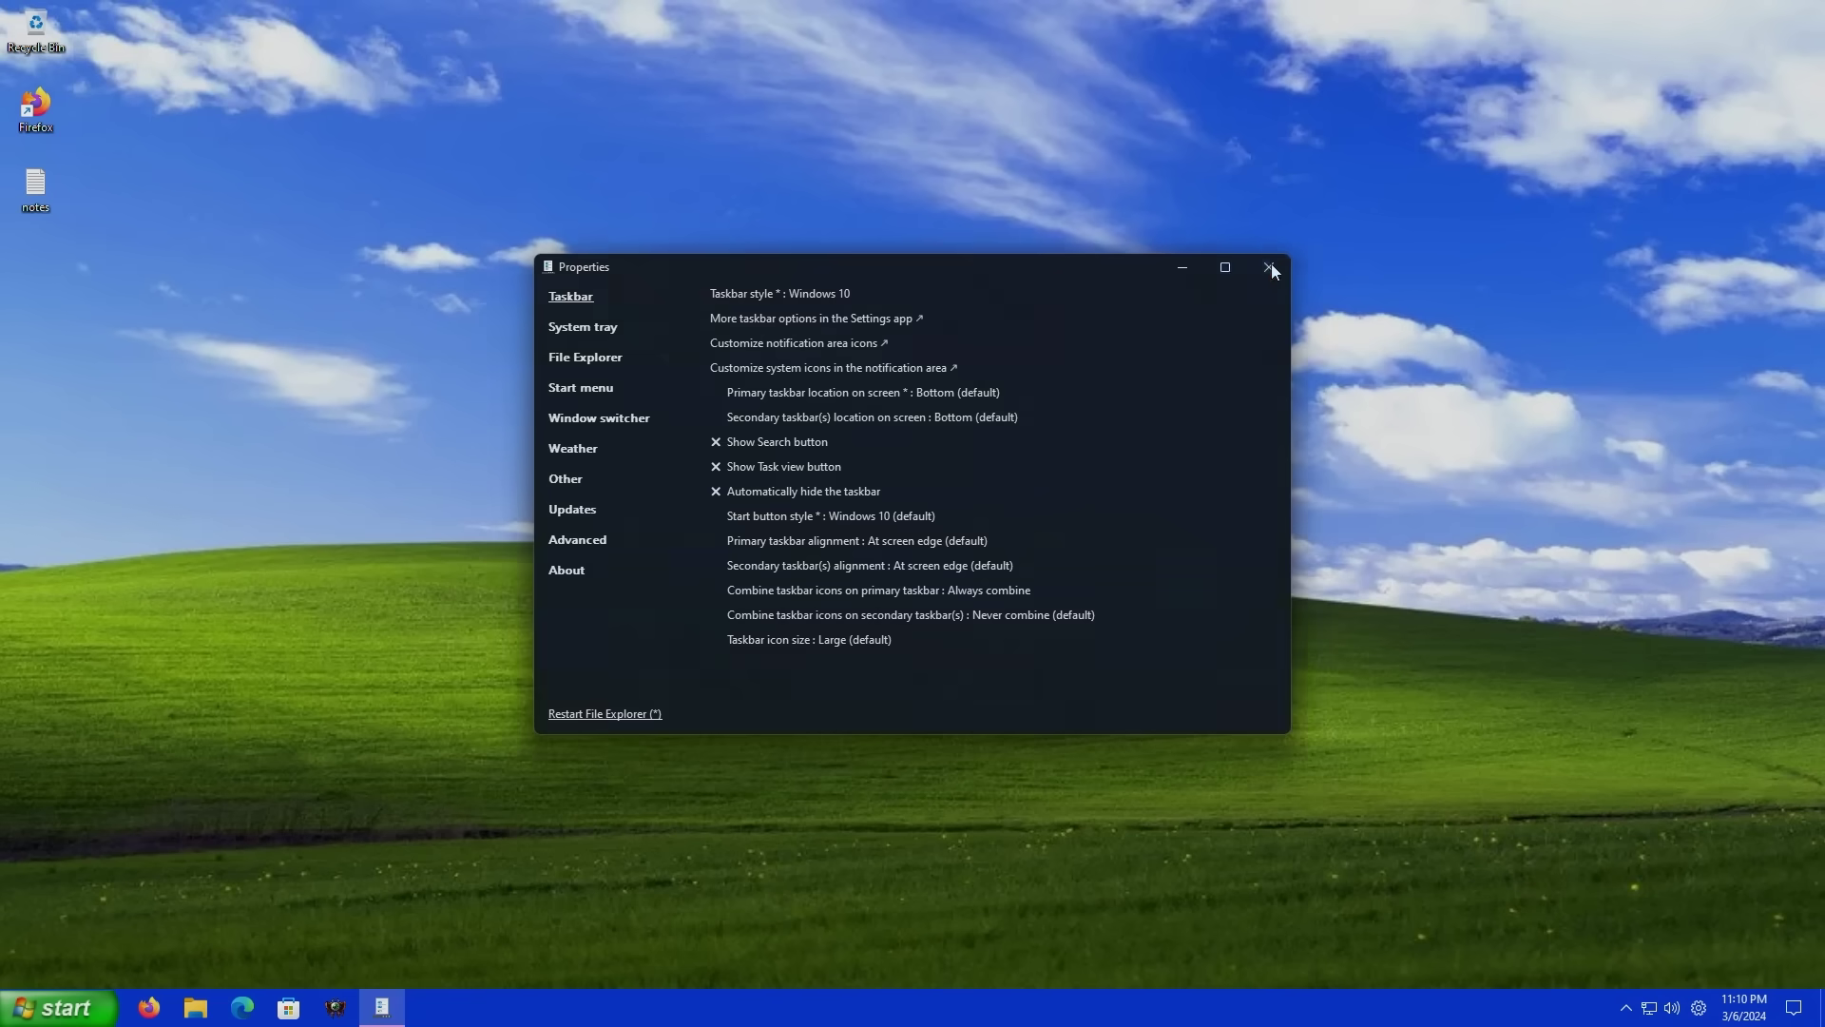
{"action": "left_click", "coordinate": [1274, 265]}
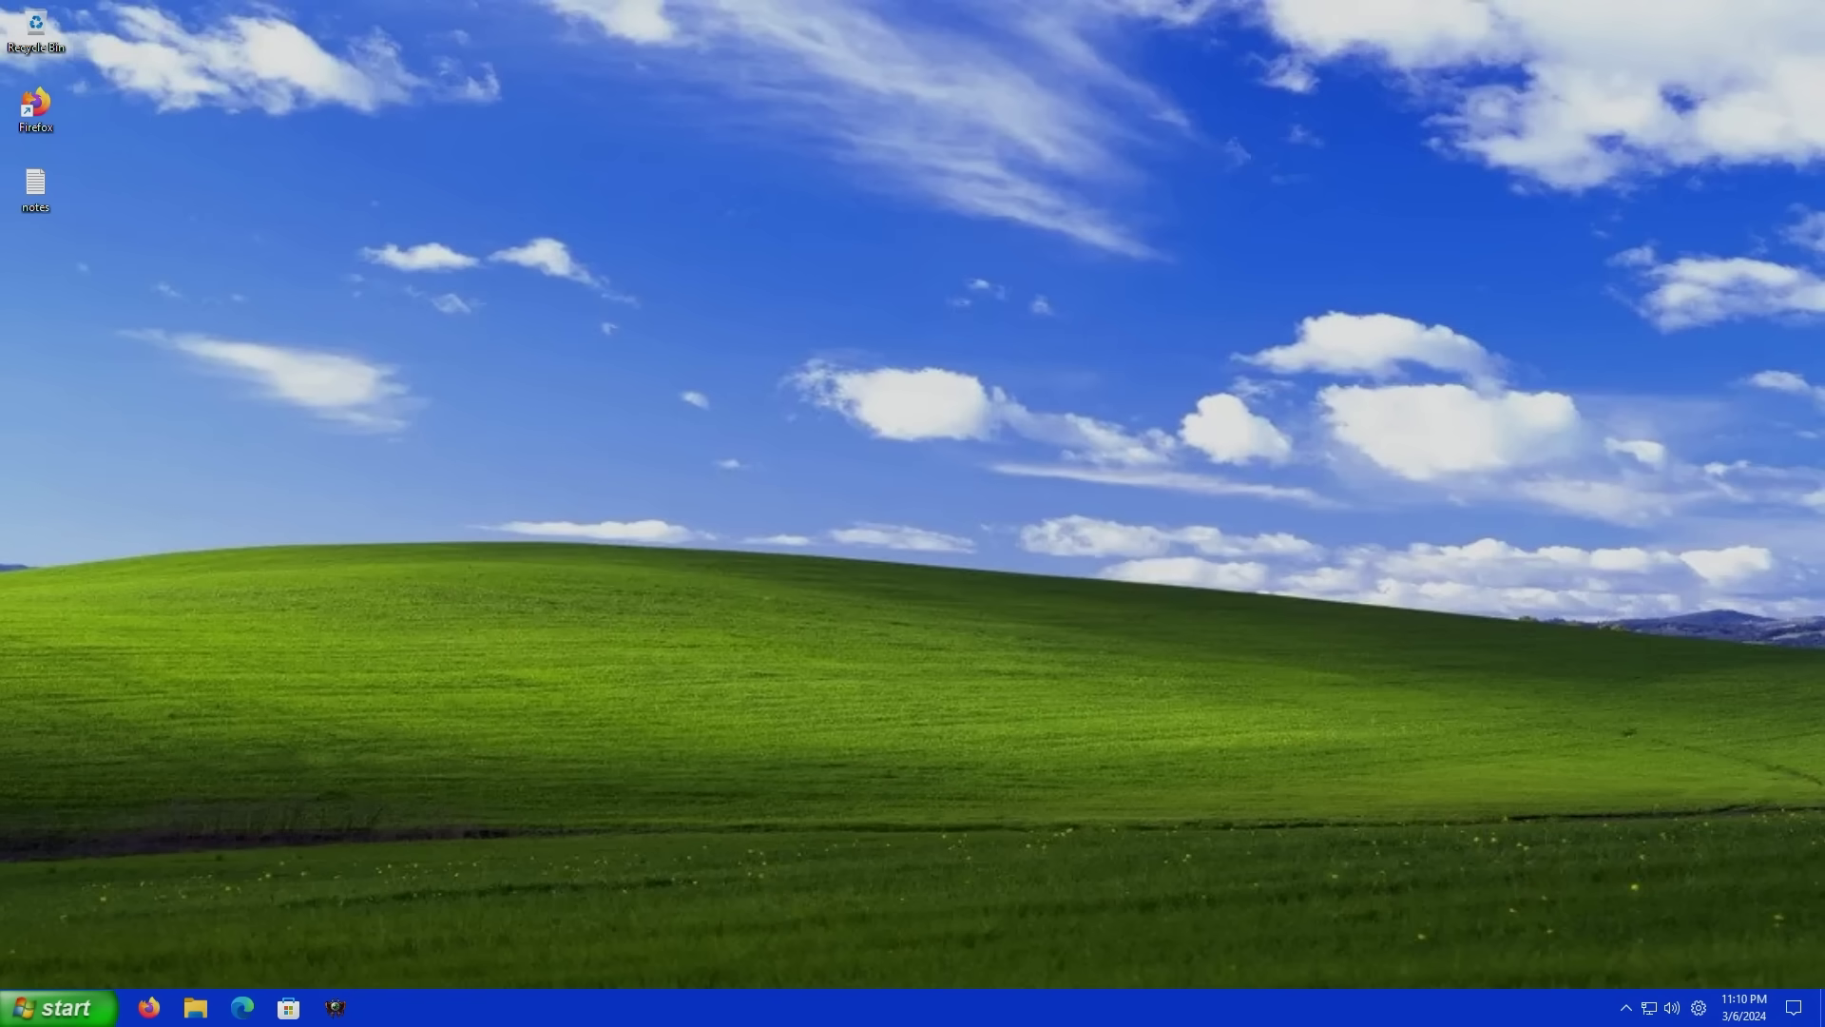
Step: Open, close and reopen the XP-style Start menu to check the final result
{"action": "left_click", "coordinate": [60, 1008]}
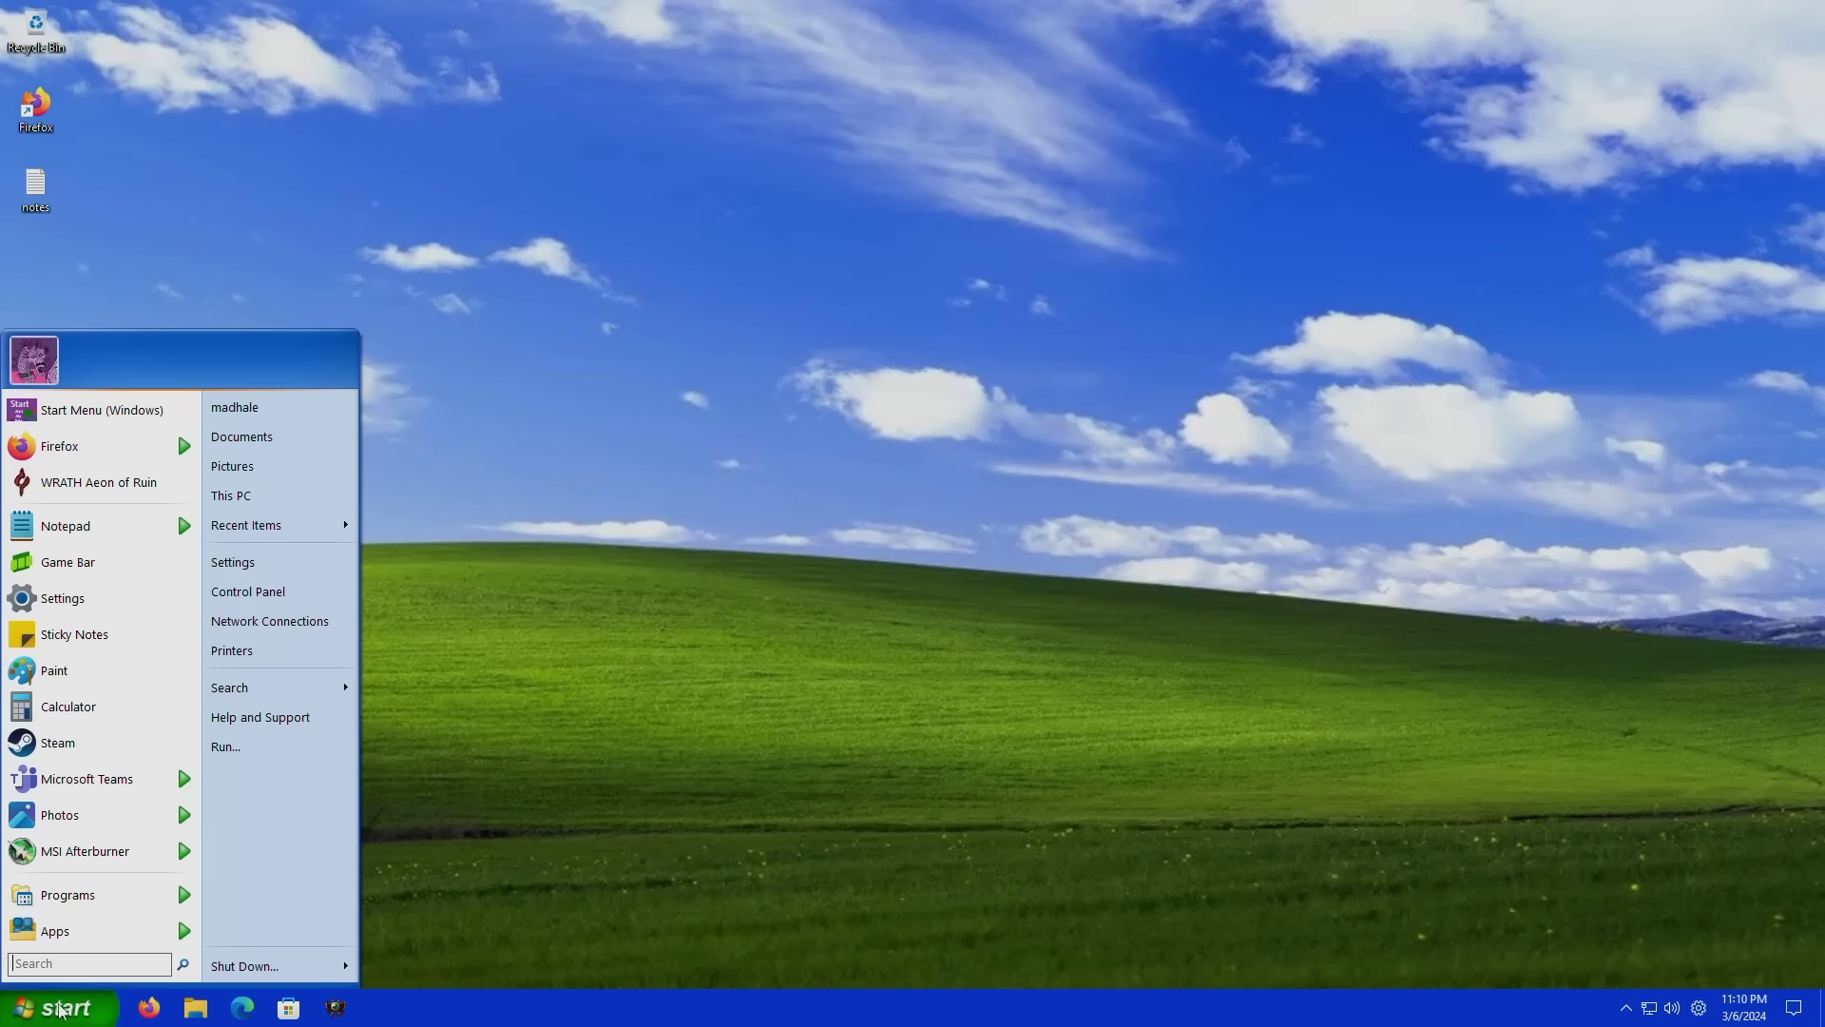
{"action": "left_click", "coordinate": [457, 1013]}
{"action": "left_click", "coordinate": [59, 1008]}
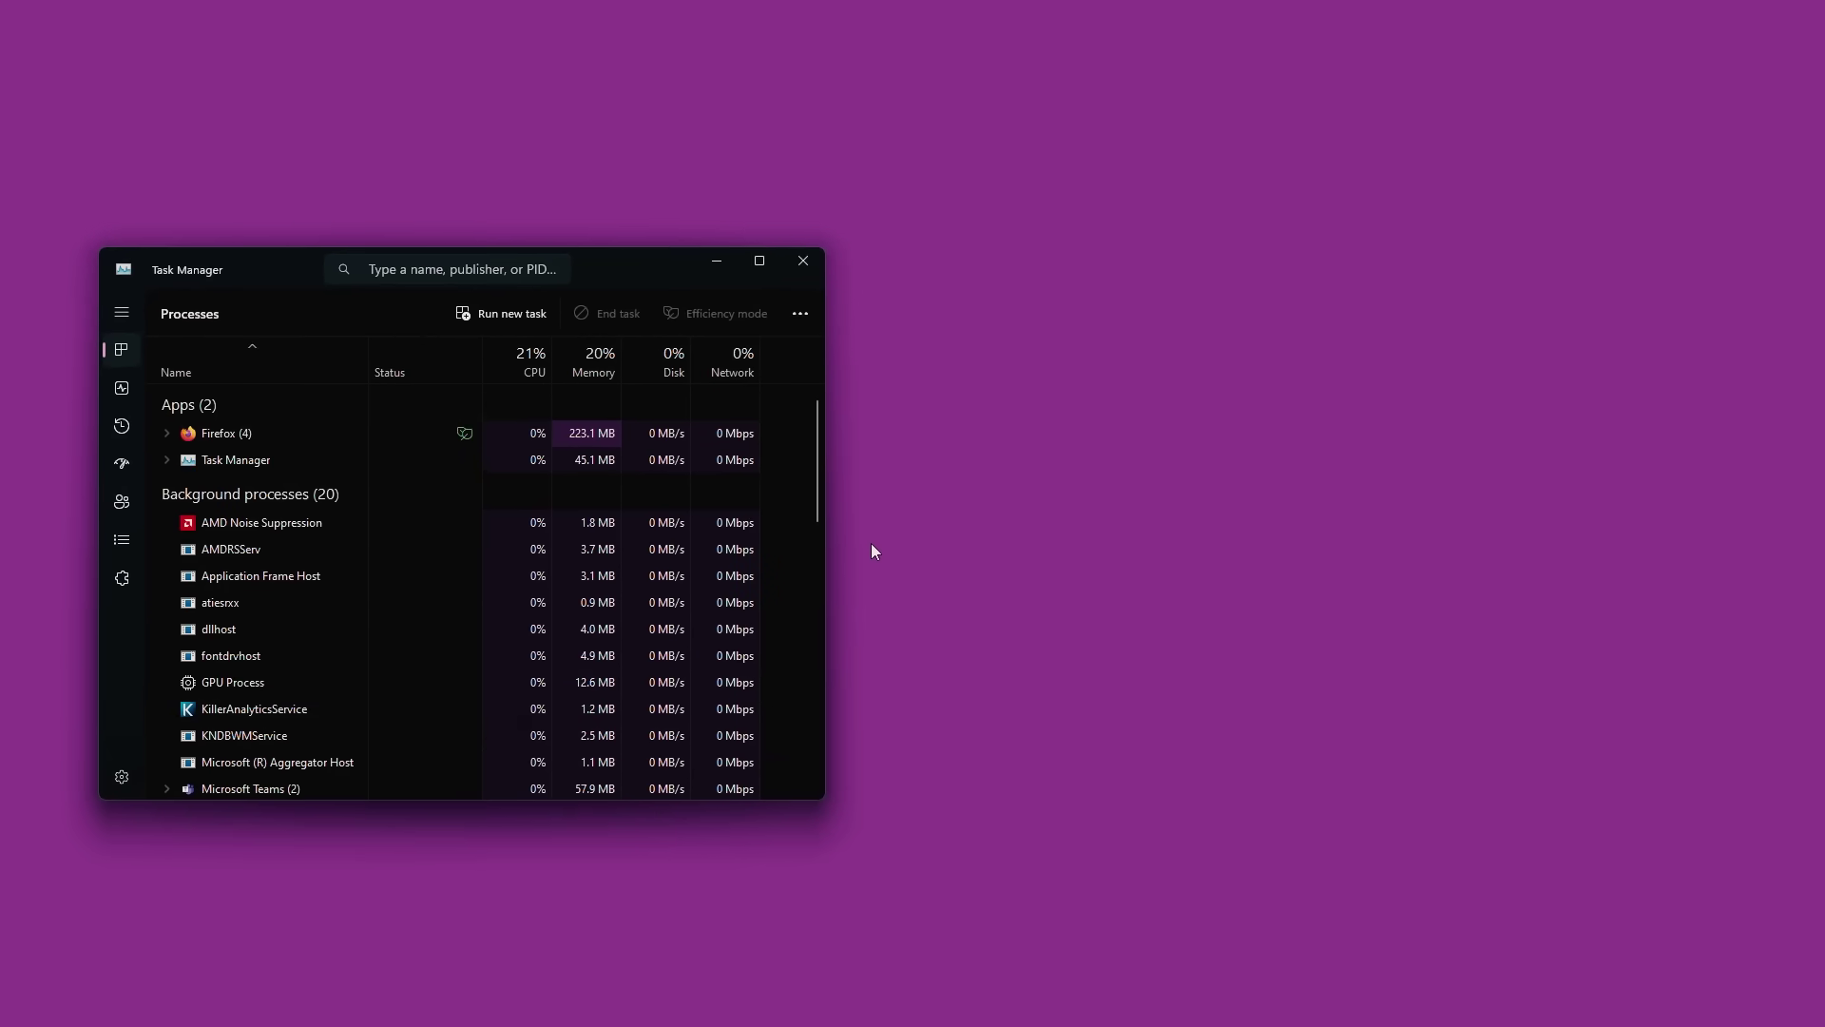
Step: Run explorer.exe as a new task from Task Manager to restore the desktop, icons and taskbar
{"action": "left_click_drag", "start_coordinate": [616, 266], "coordinate": [790, 247]}
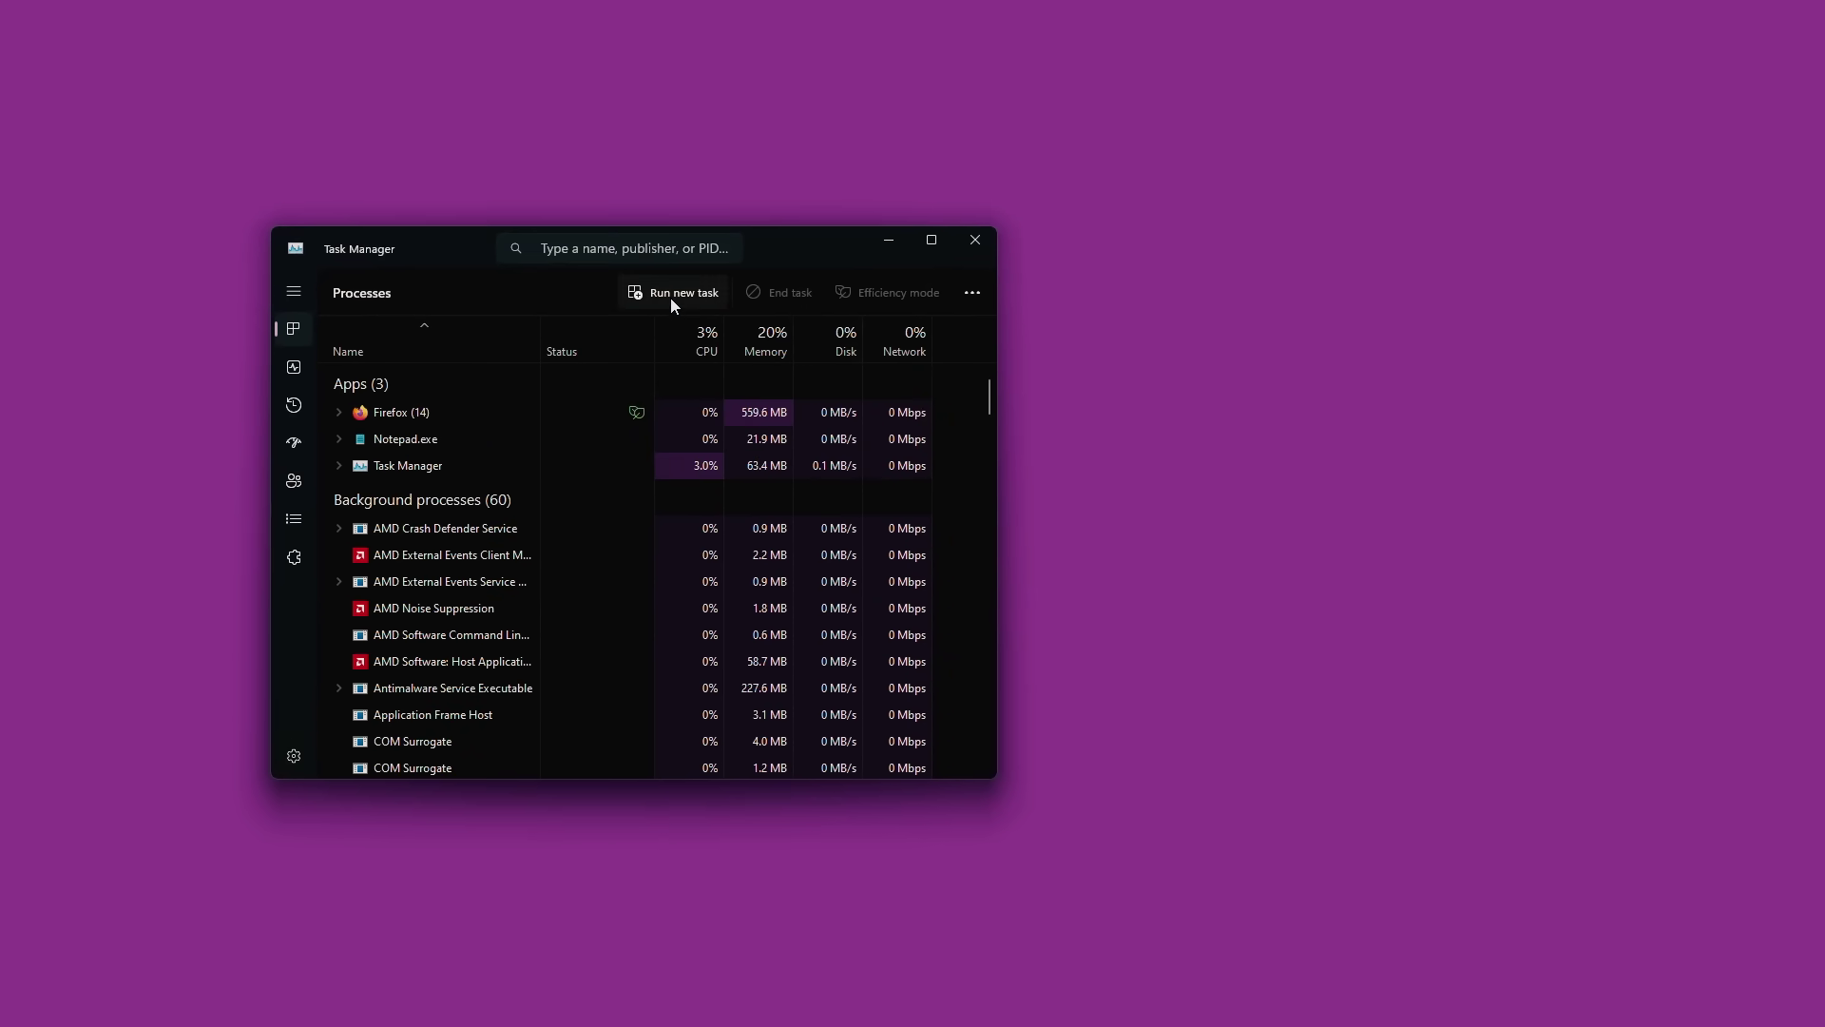
{"action": "scroll", "coordinate": [435, 551], "scroll_direction": "down", "scroll_amount": 3}
{"action": "scroll", "coordinate": [406, 634], "scroll_direction": "down", "scroll_amount": 3}
{"action": "scroll", "coordinate": [440, 629], "scroll_direction": "down", "scroll_amount": 3}
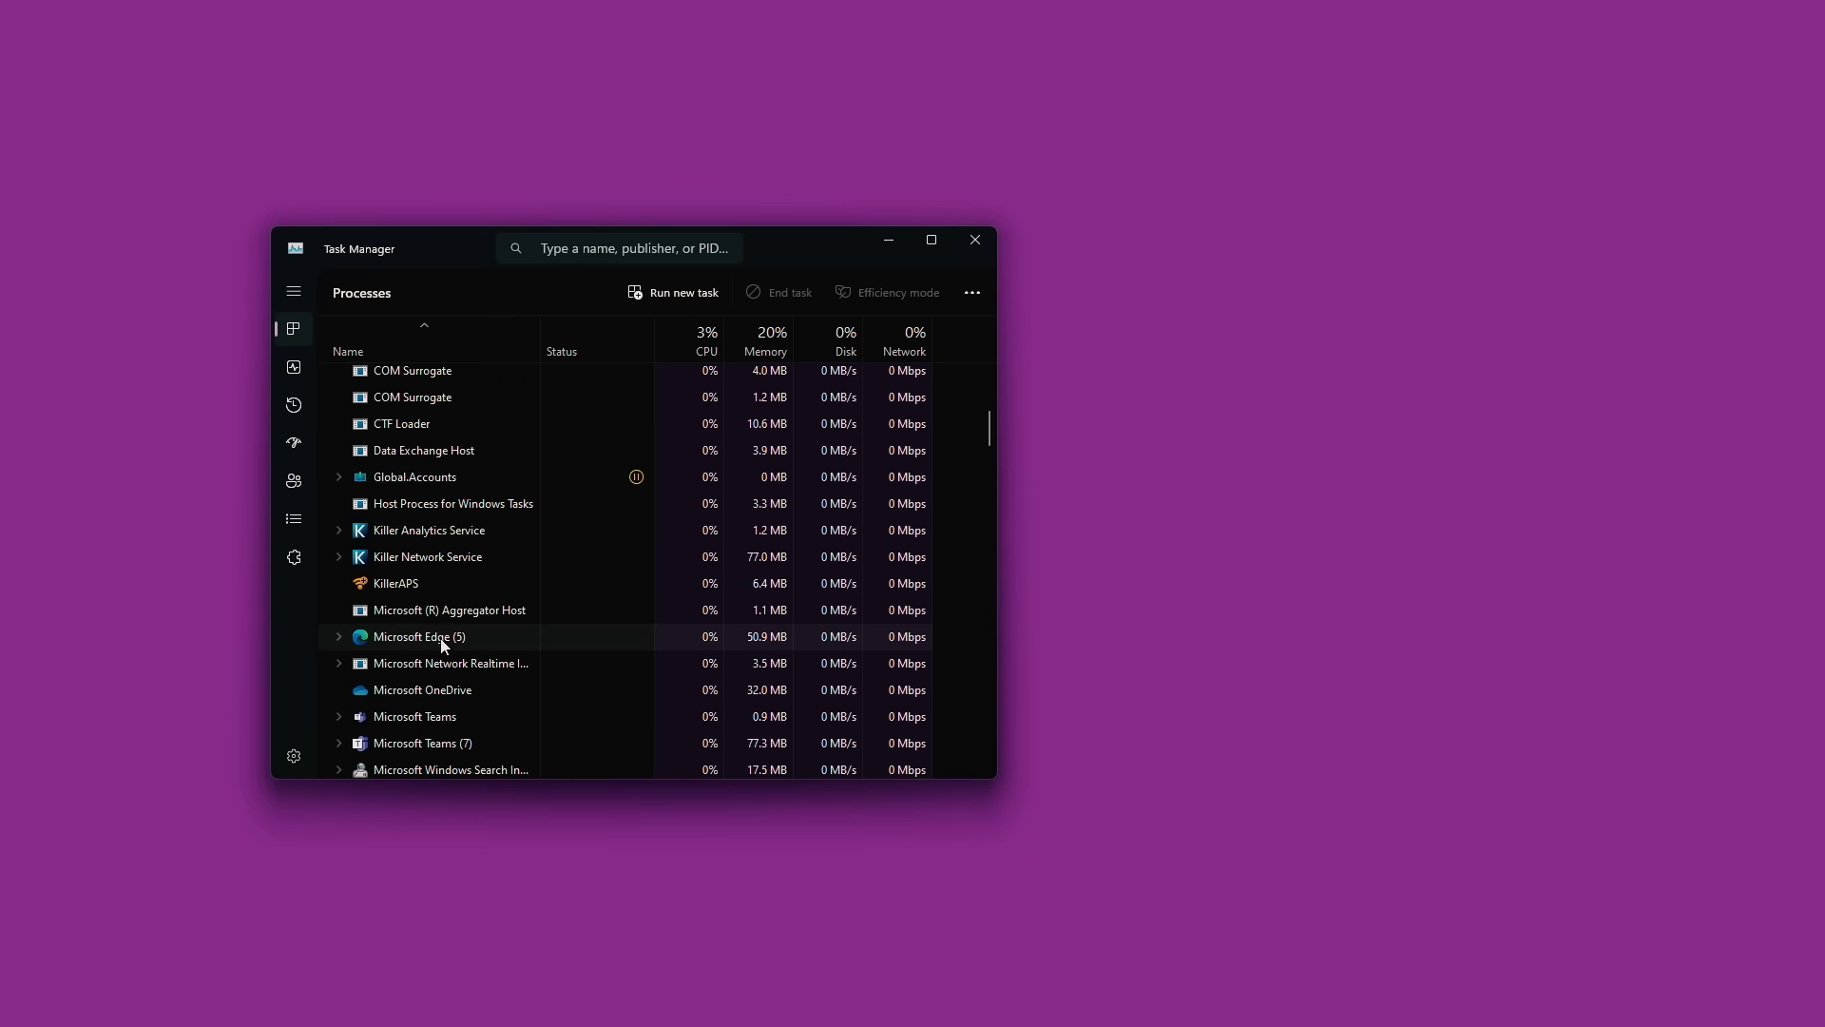
{"action": "scroll", "coordinate": [442, 645], "scroll_direction": "up", "scroll_amount": 2}
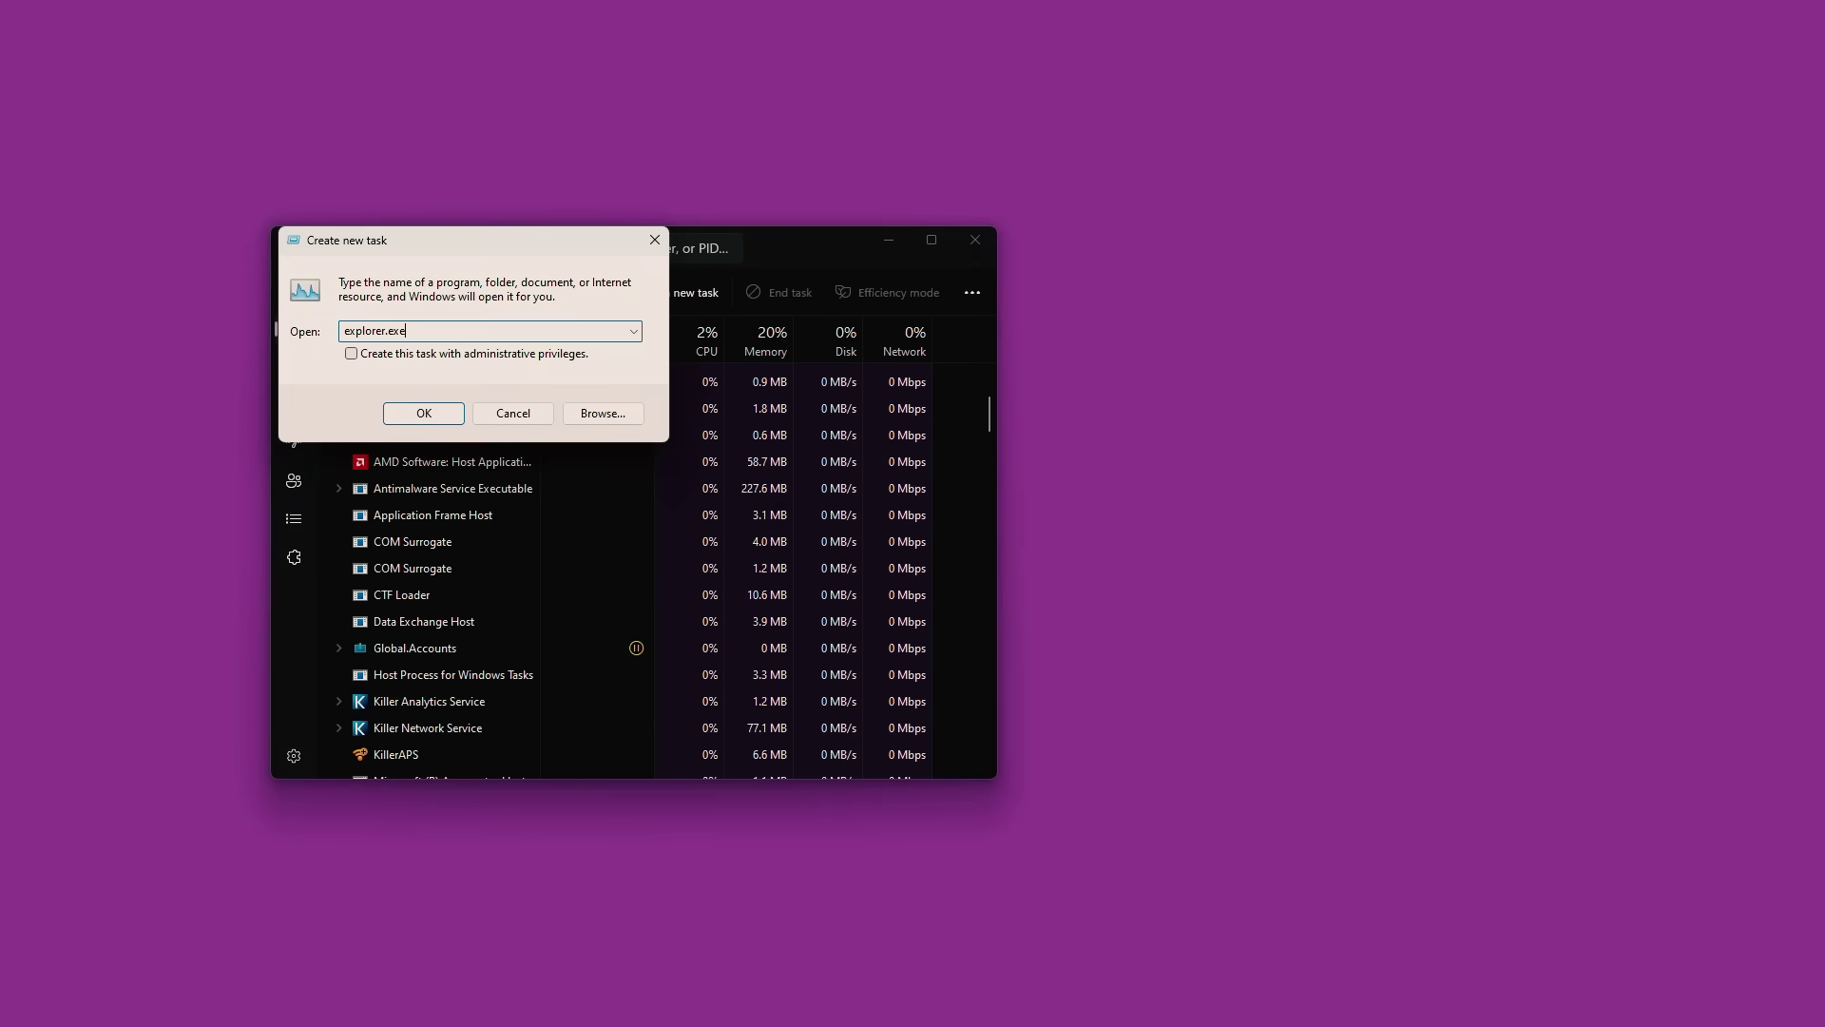
{"action": "key", "text": "Return"}
{"action": "key", "text": "super+d"}
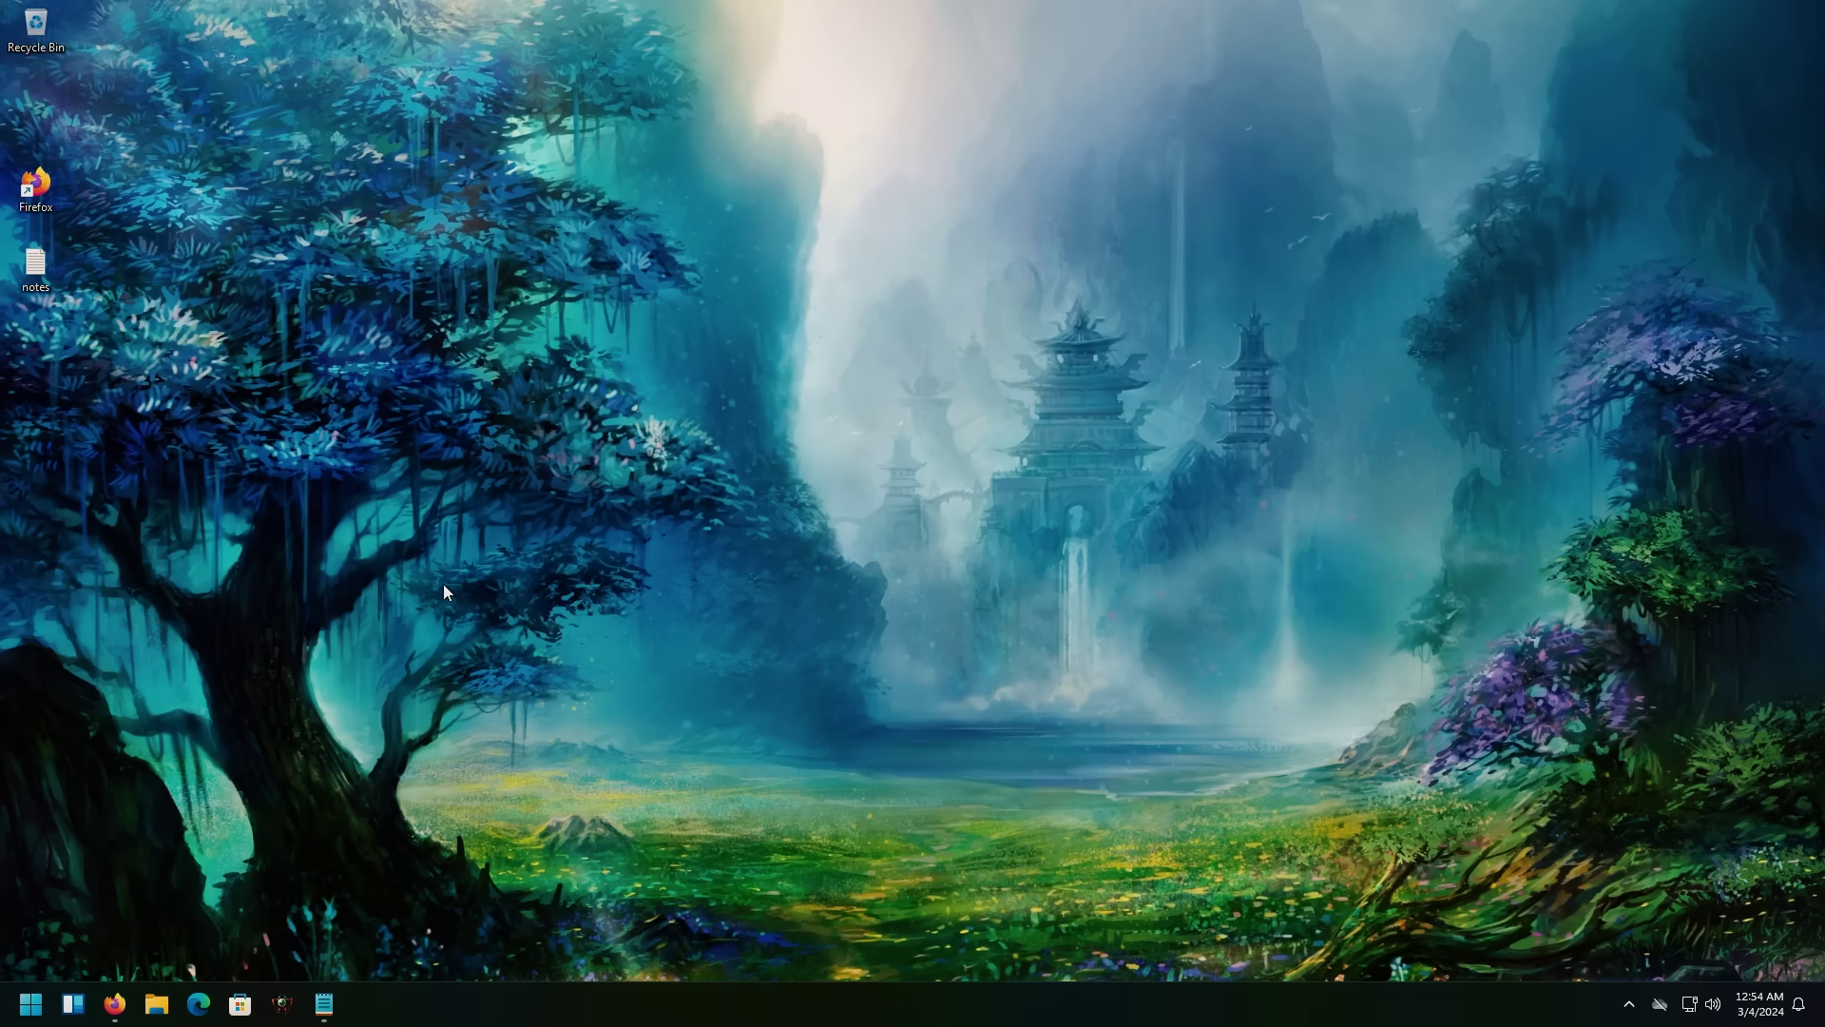
Step: Launch Control Panel as a new task and open Add or remove programs under Programs and Features
{"action": "key", "text": "ctrl+shift+Escape"}
{"action": "left_click", "coordinate": [916, 272]}
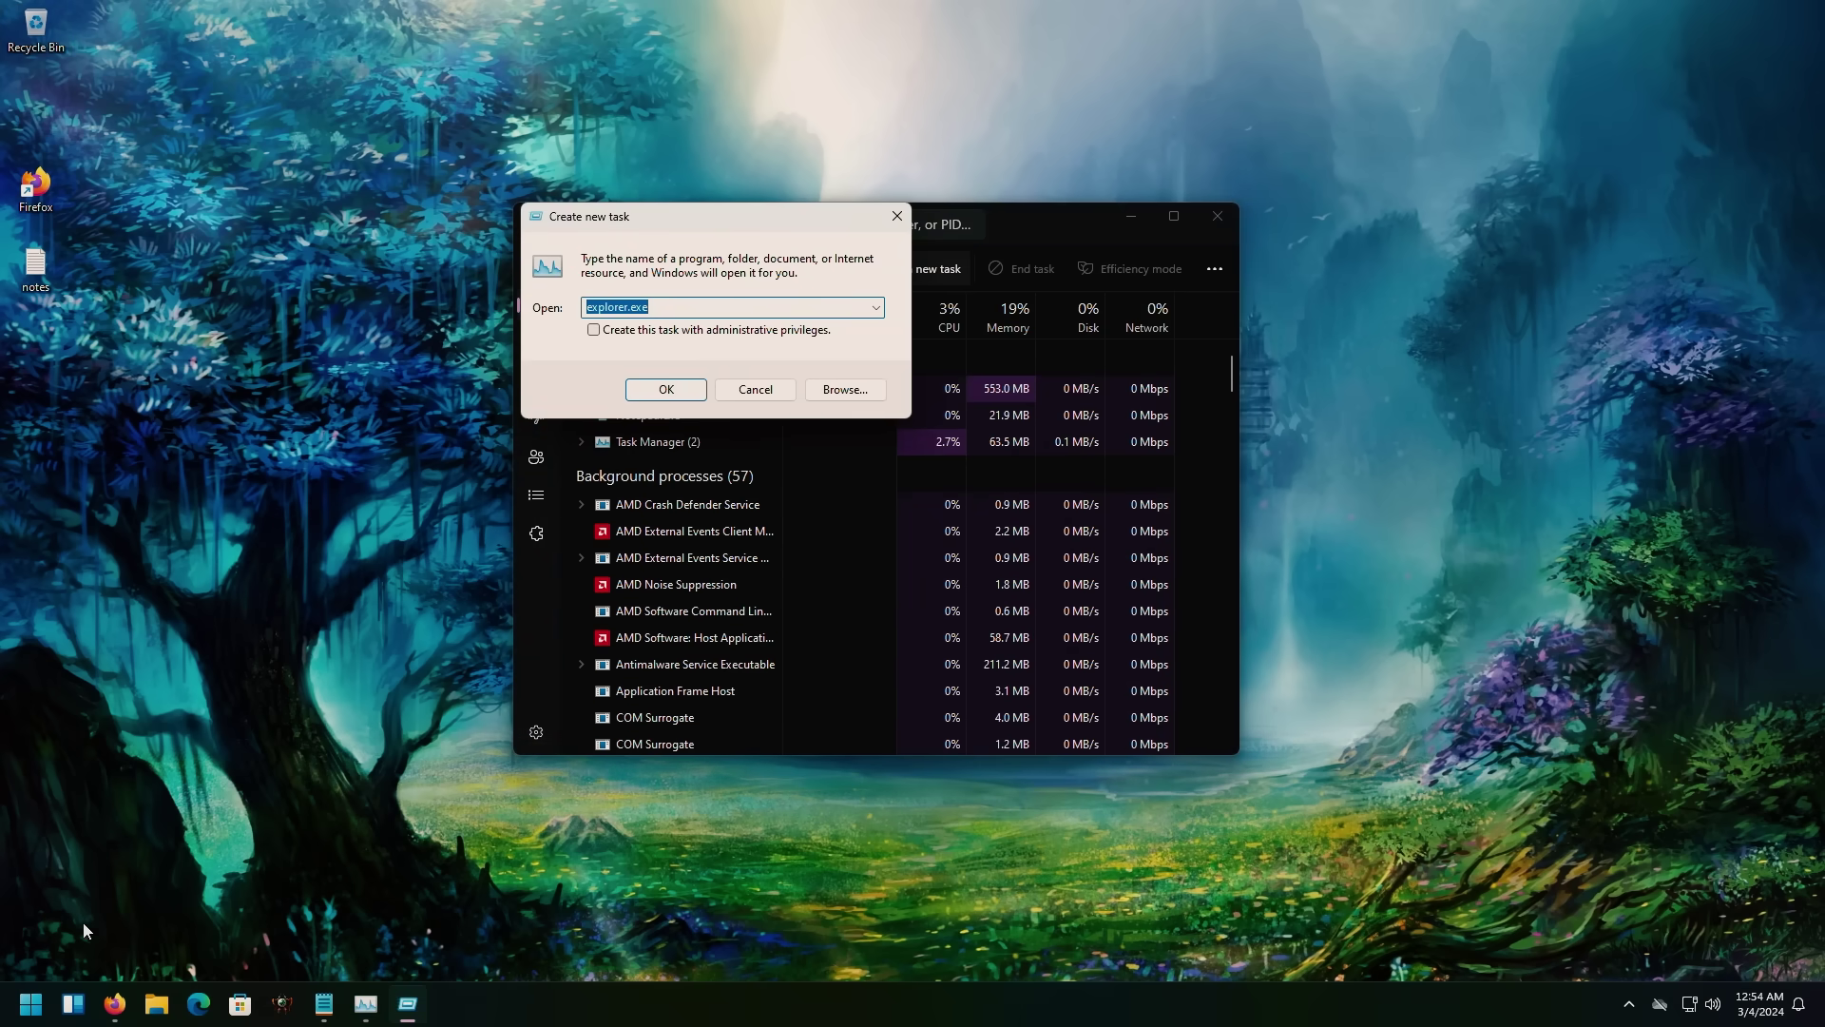
{"action": "type", "text": "control"}
{"action": "key", "text": "Return"}
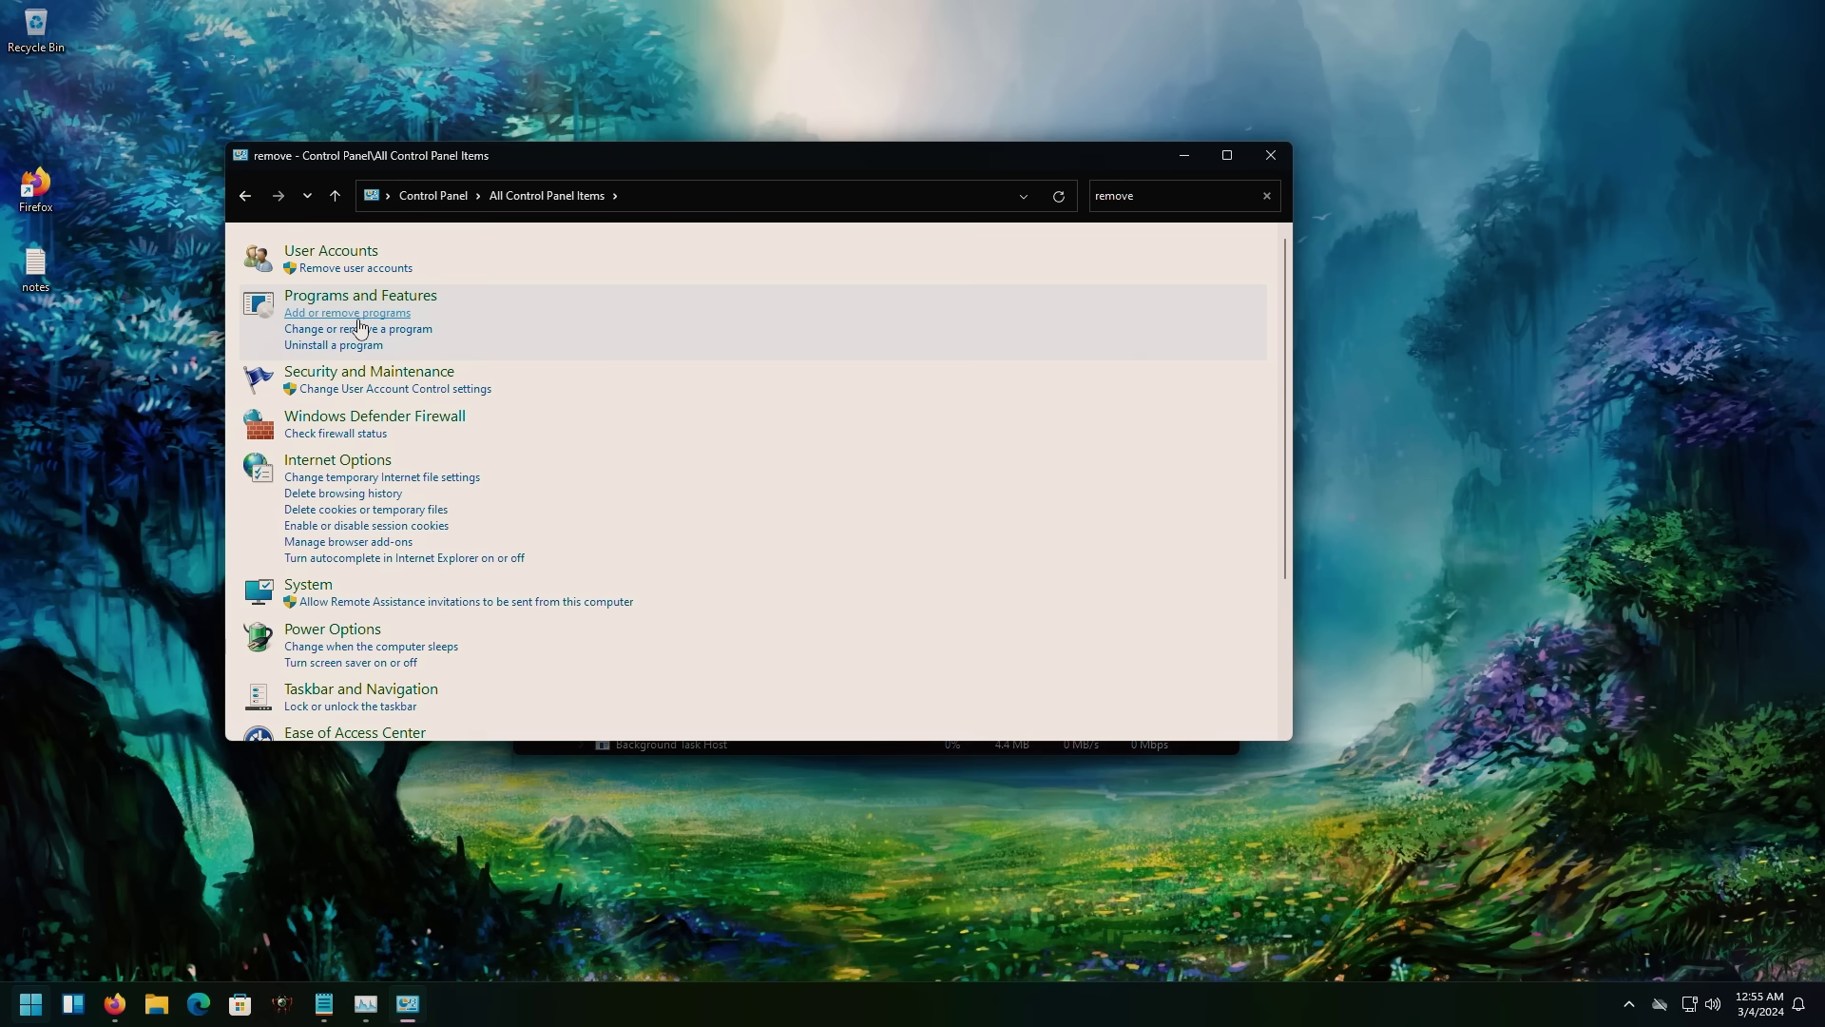
{"action": "left_click", "coordinate": [359, 326]}
{"action": "scroll", "coordinate": [542, 580], "scroll_direction": "down", "scroll_amount": 6}
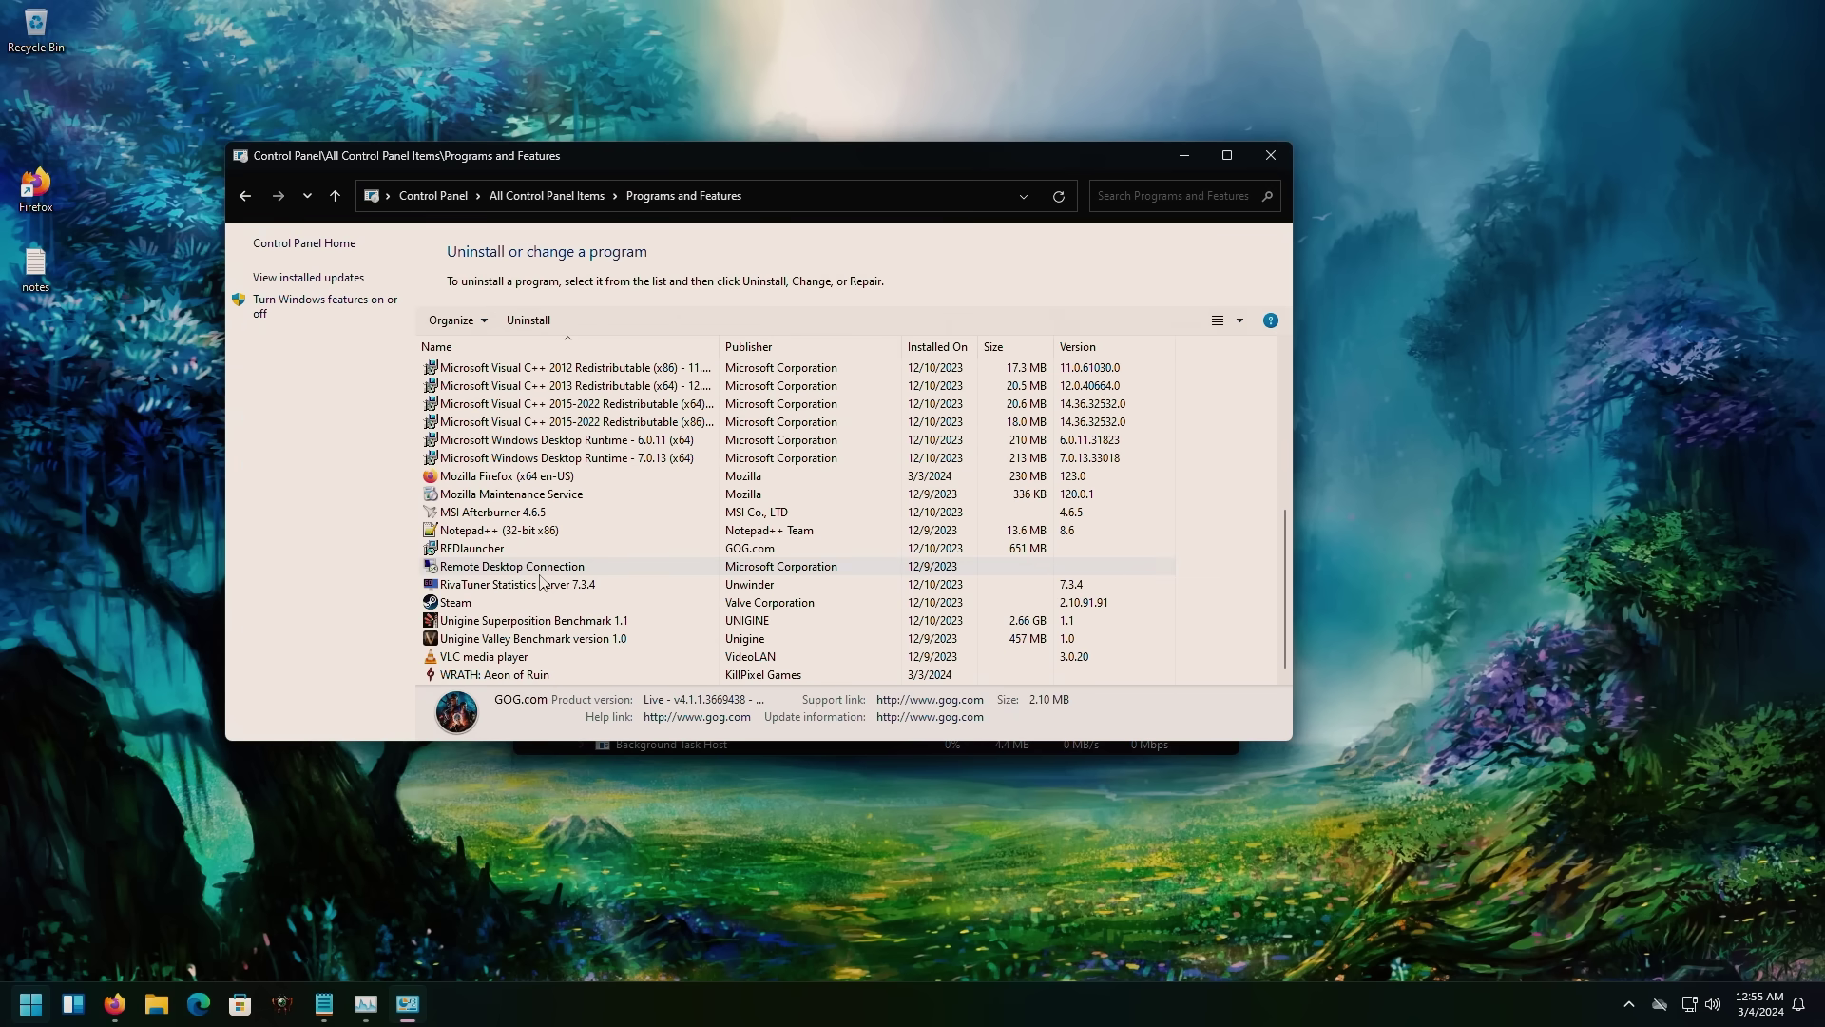
Step: Check the Mother Membrane and Fenek controller tabs, then show the Fenek products on Epic Pants' home page
{"action": "scroll", "coordinate": [525, 623], "scroll_direction": "up", "scroll_amount": 10}
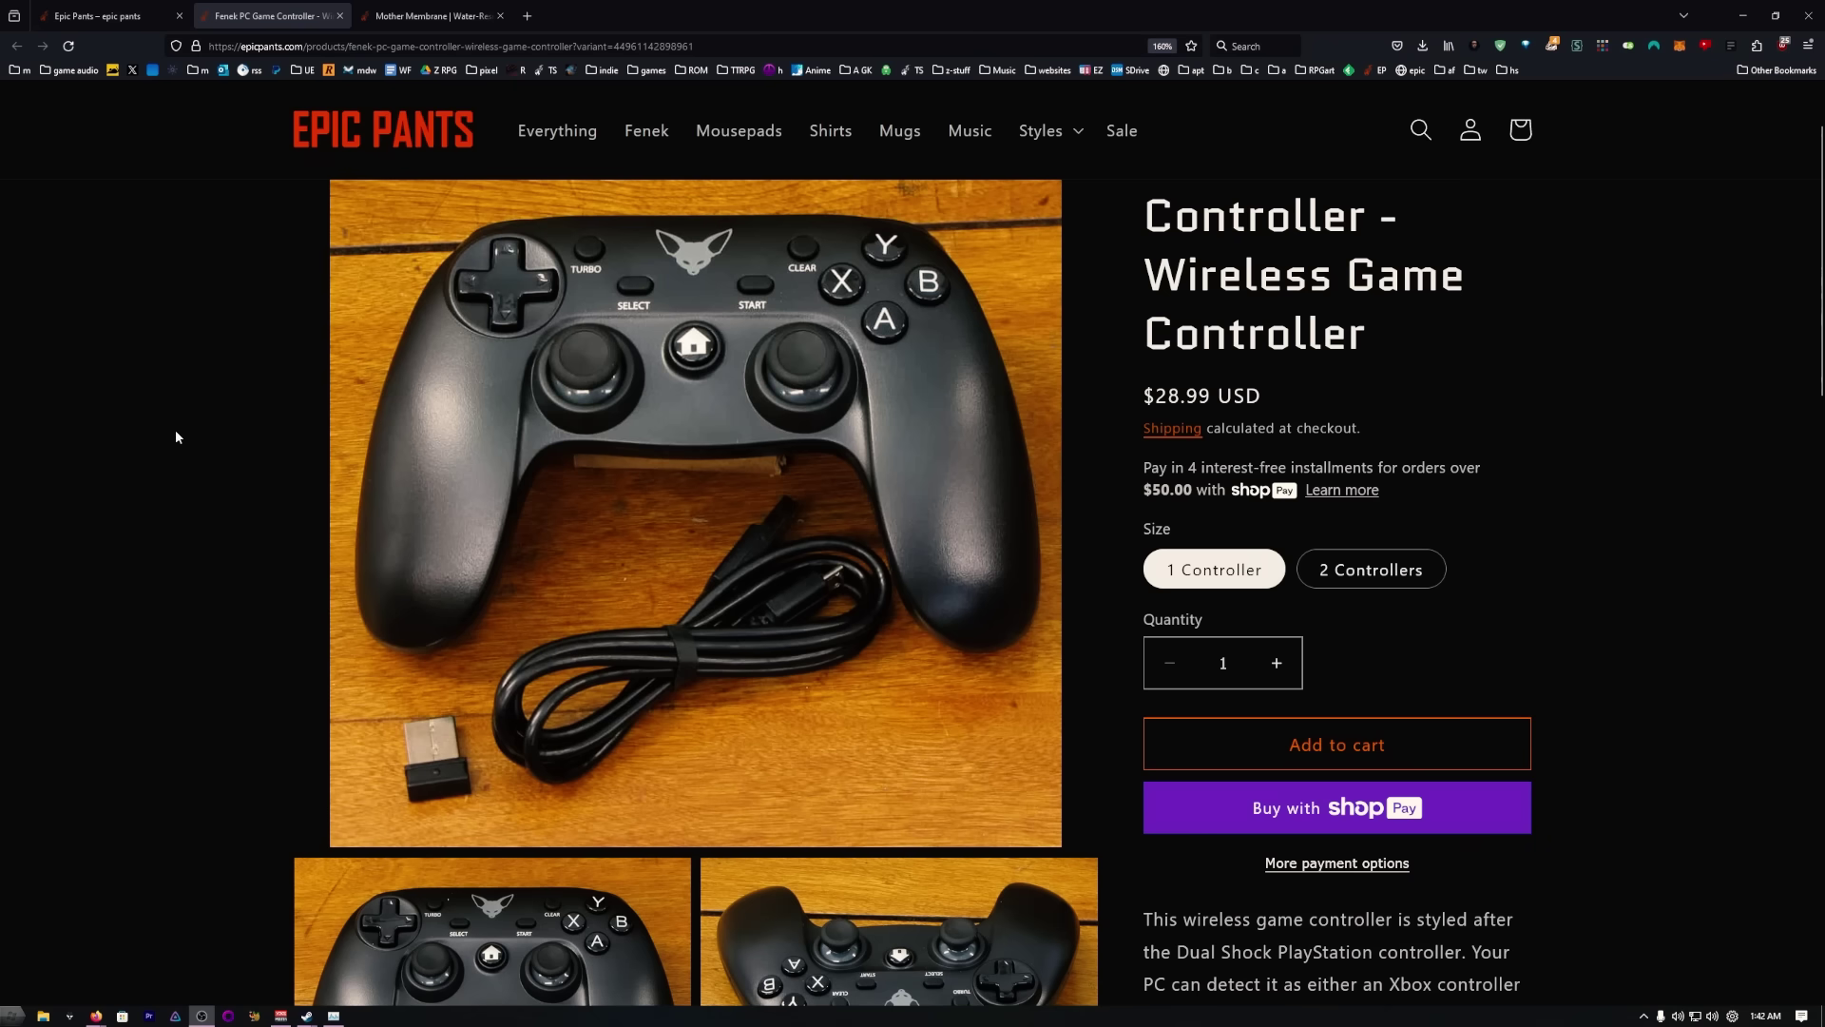
{"action": "scroll", "coordinate": [176, 437], "scroll_direction": "up", "scroll_amount": 2}
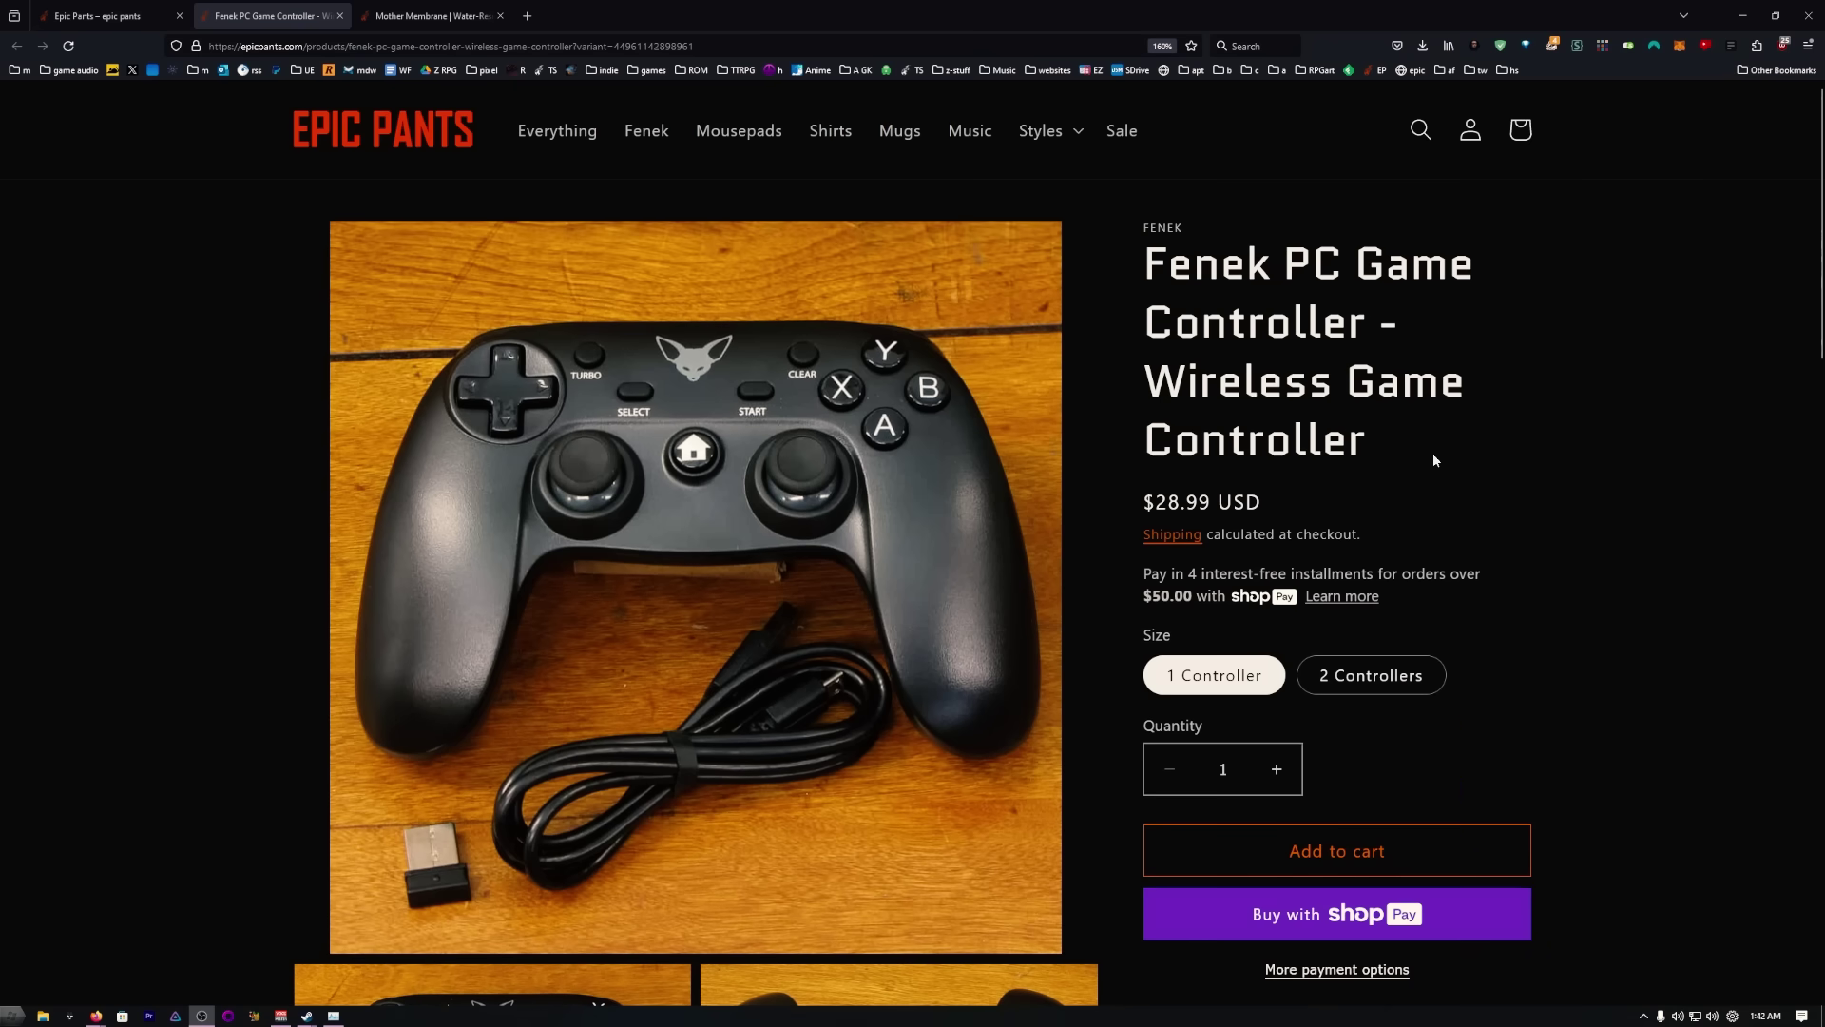
{"action": "left_click", "coordinate": [432, 16]}
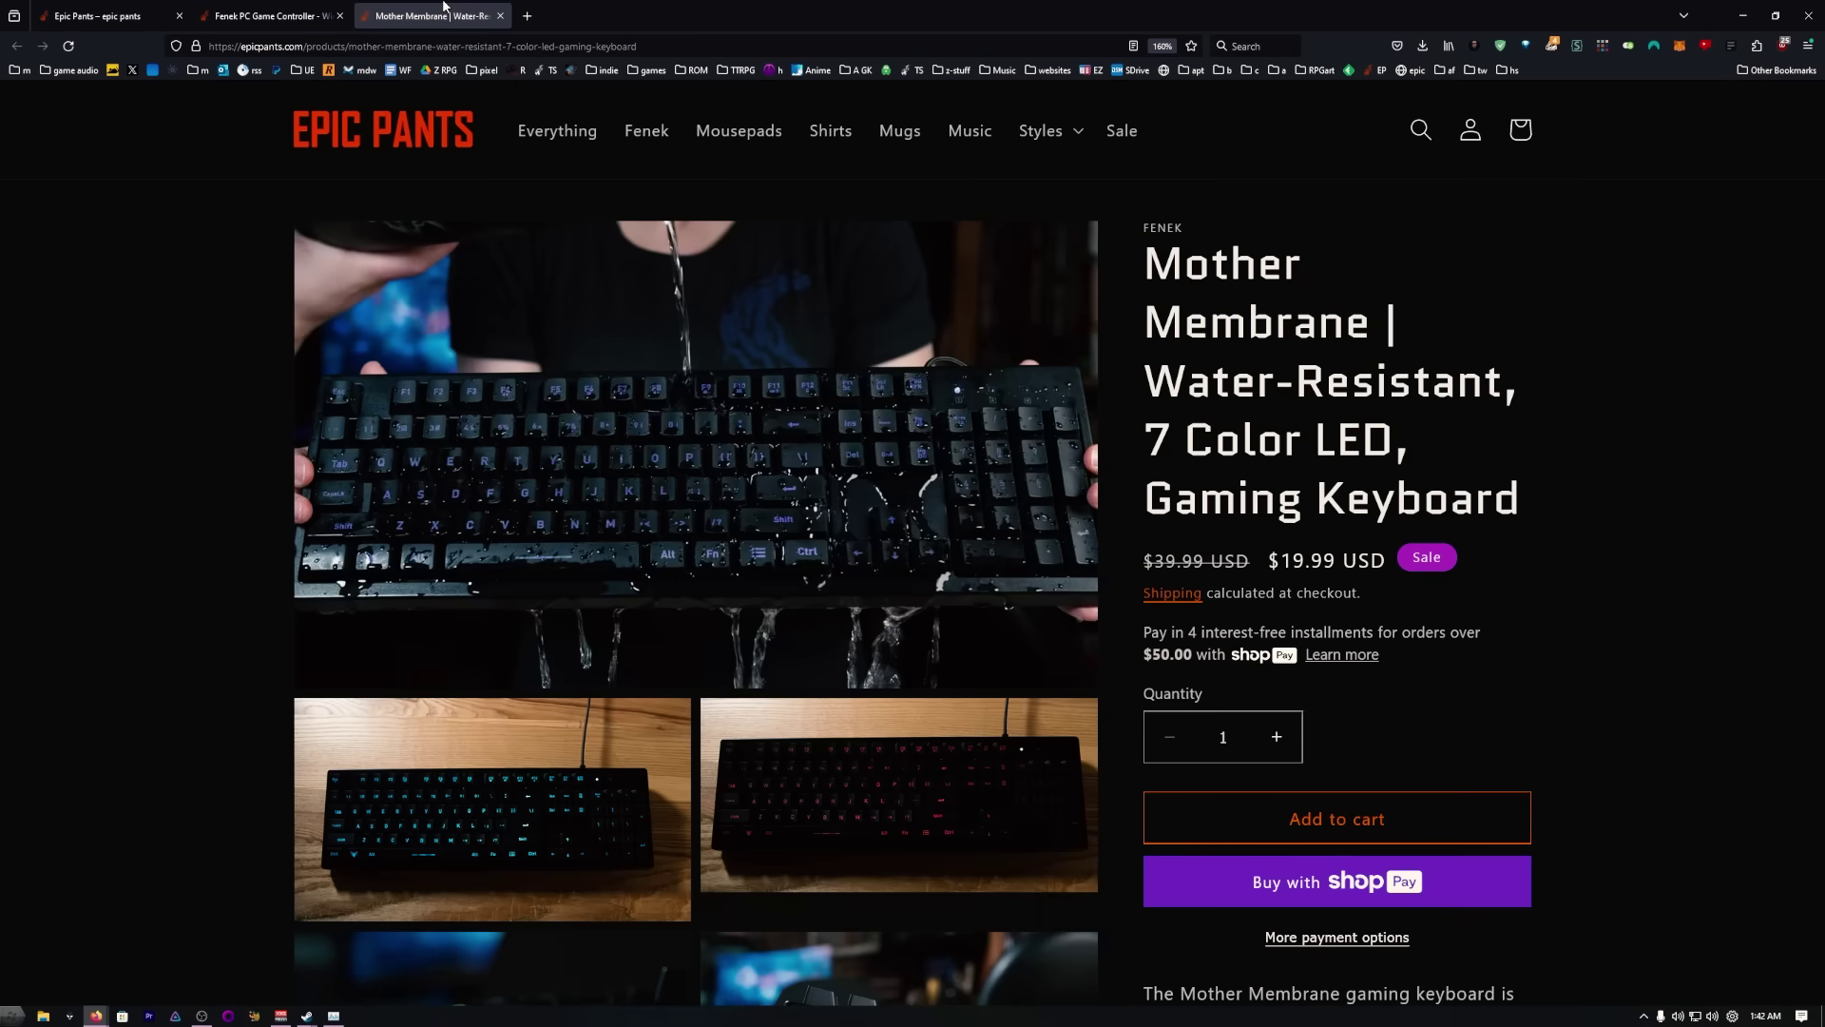
{"action": "left_click", "coordinate": [269, 15]}
{"action": "left_click", "coordinate": [115, 15]}
{"action": "scroll", "coordinate": [197, 347], "scroll_direction": "down", "scroll_amount": 2}
{"action": "scroll", "coordinate": [198, 347], "scroll_direction": "down", "scroll_amount": 2}
{"action": "scroll", "coordinate": [172, 433], "scroll_direction": "up", "scroll_amount": 1}
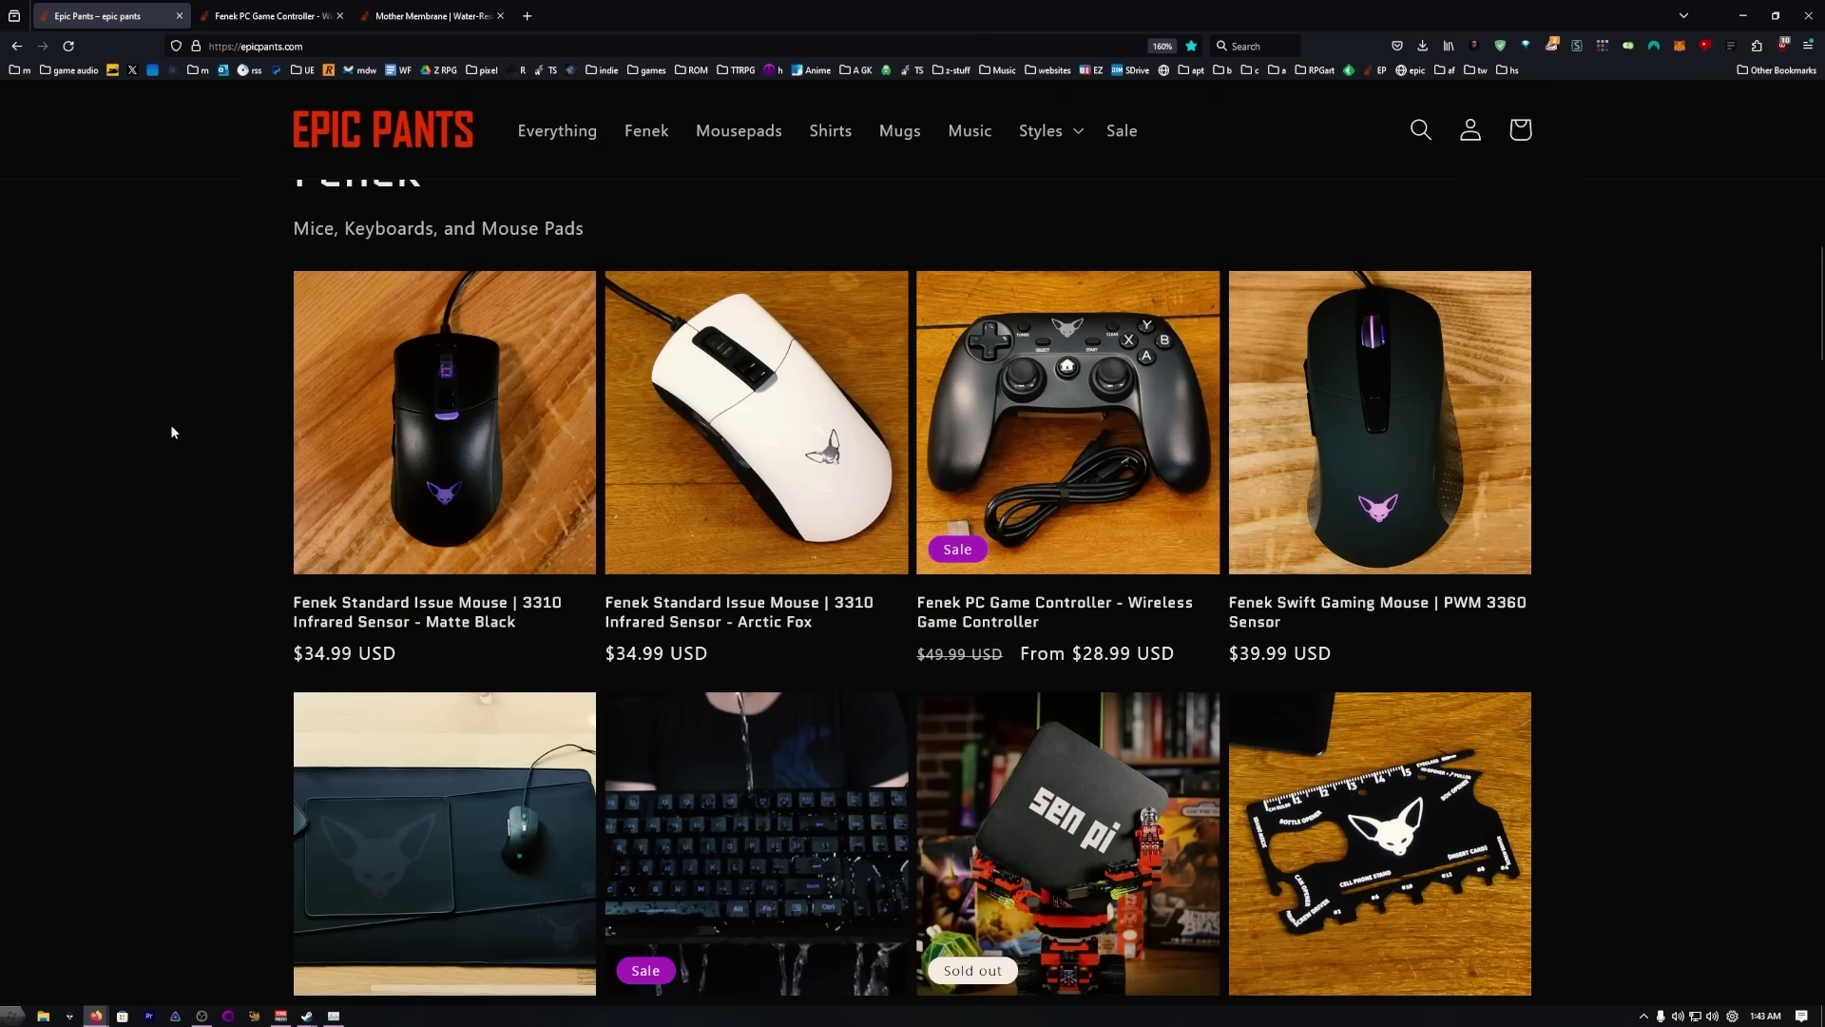
{"action": "scroll", "coordinate": [172, 433], "scroll_direction": "down", "scroll_amount": 8}
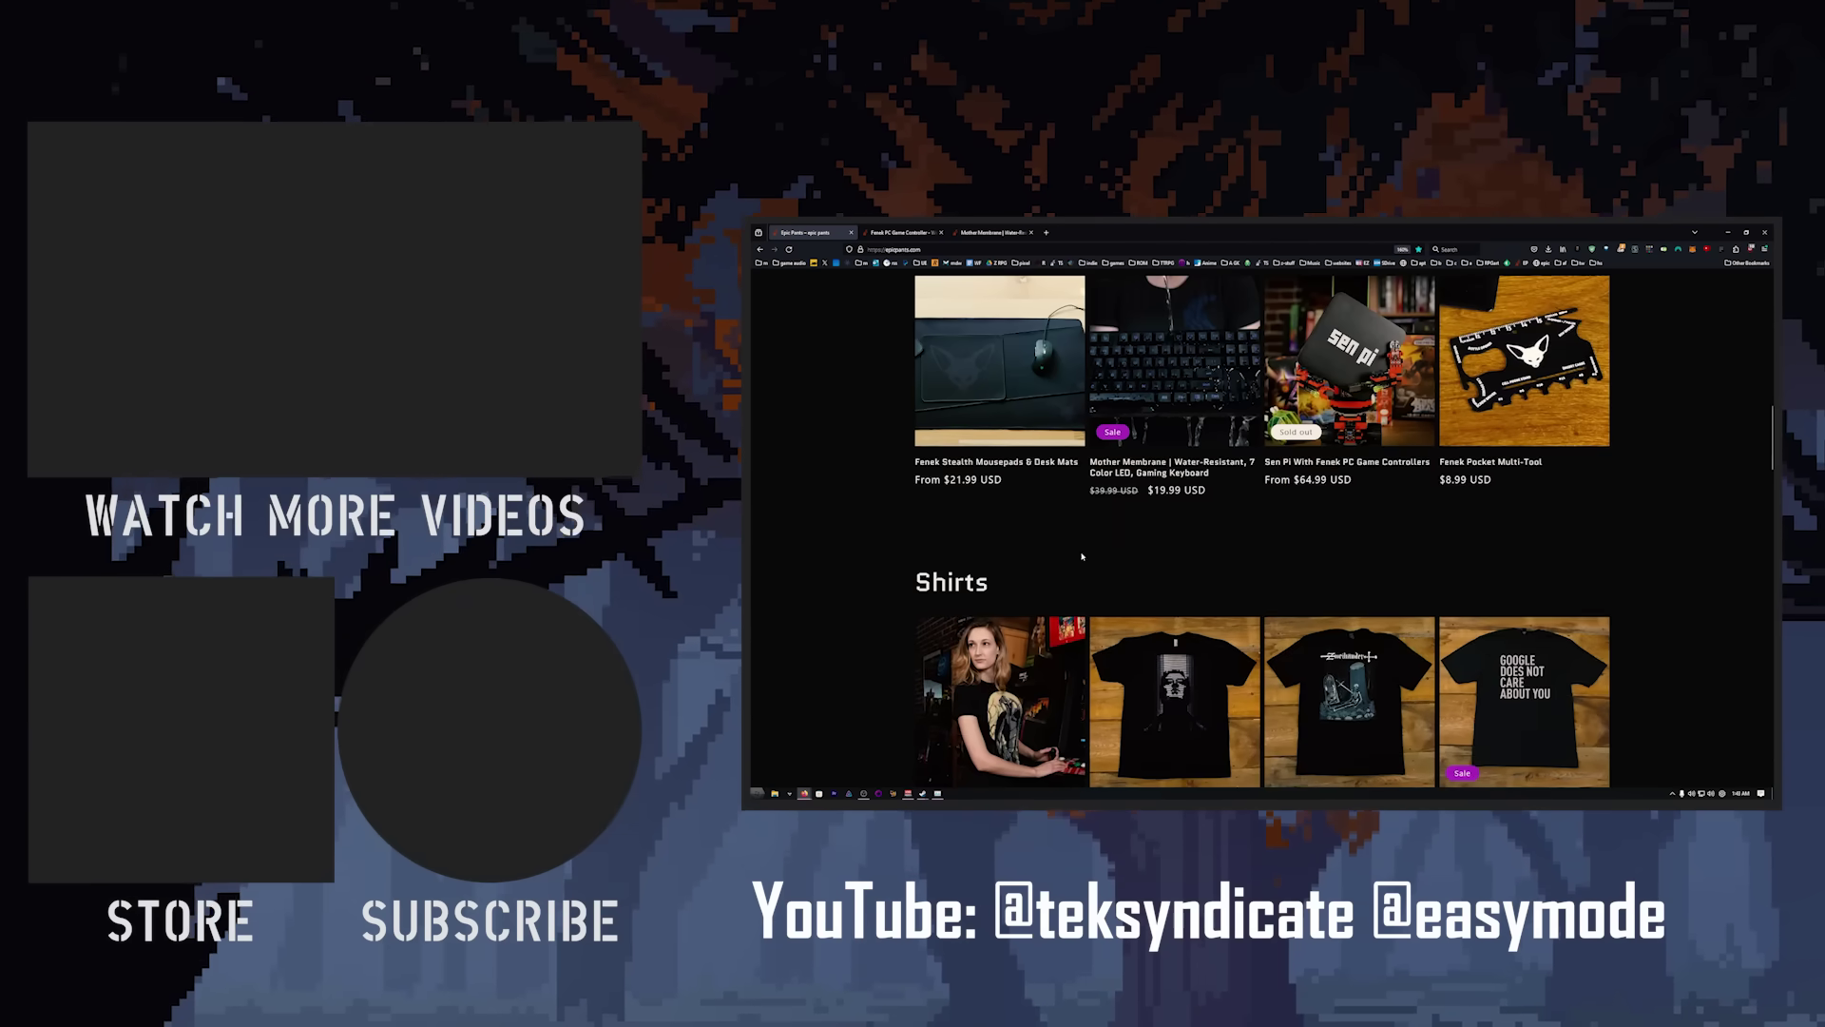
{"action": "scroll", "coordinate": [1034, 581], "scroll_direction": "down", "scroll_amount": 2}
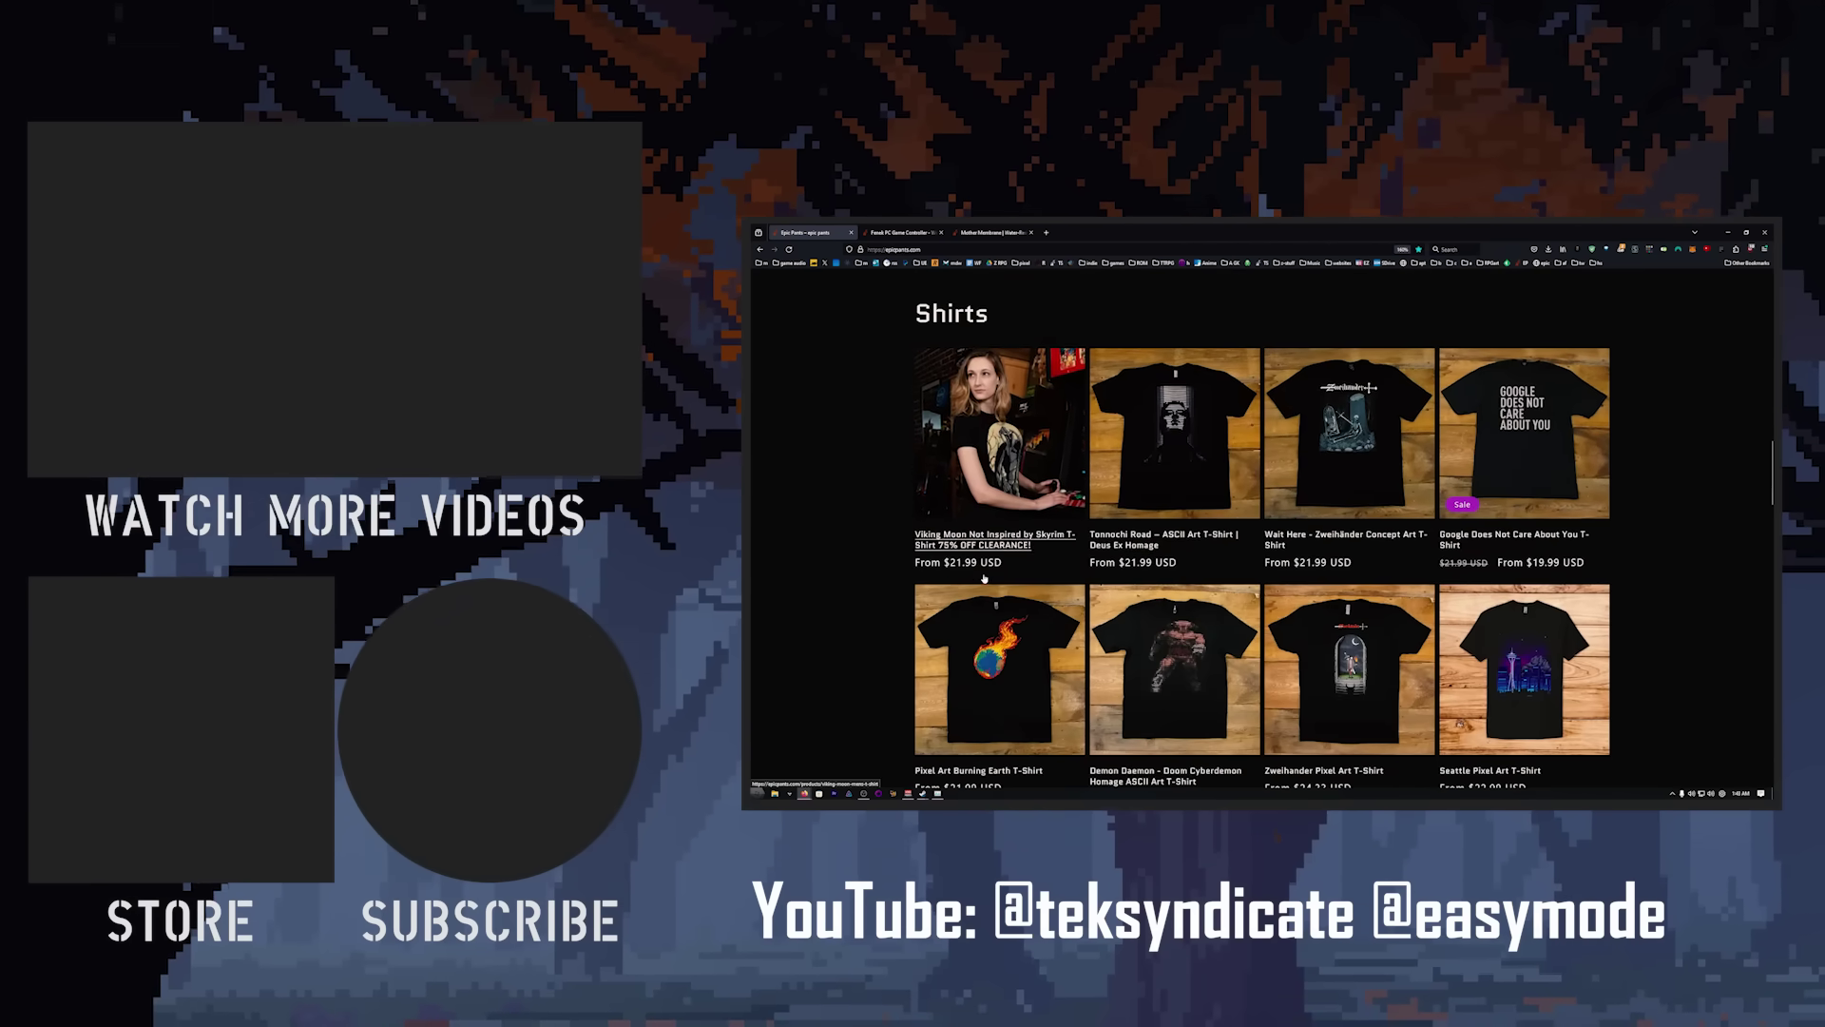
{"action": "scroll", "coordinate": [1455, 658], "scroll_direction": "down", "scroll_amount": 2}
{"action": "scroll", "coordinate": [1455, 658], "scroll_direction": "up", "scroll_amount": 15}
{"action": "scroll", "coordinate": [1431, 739], "scroll_direction": "up", "scroll_amount": 3}
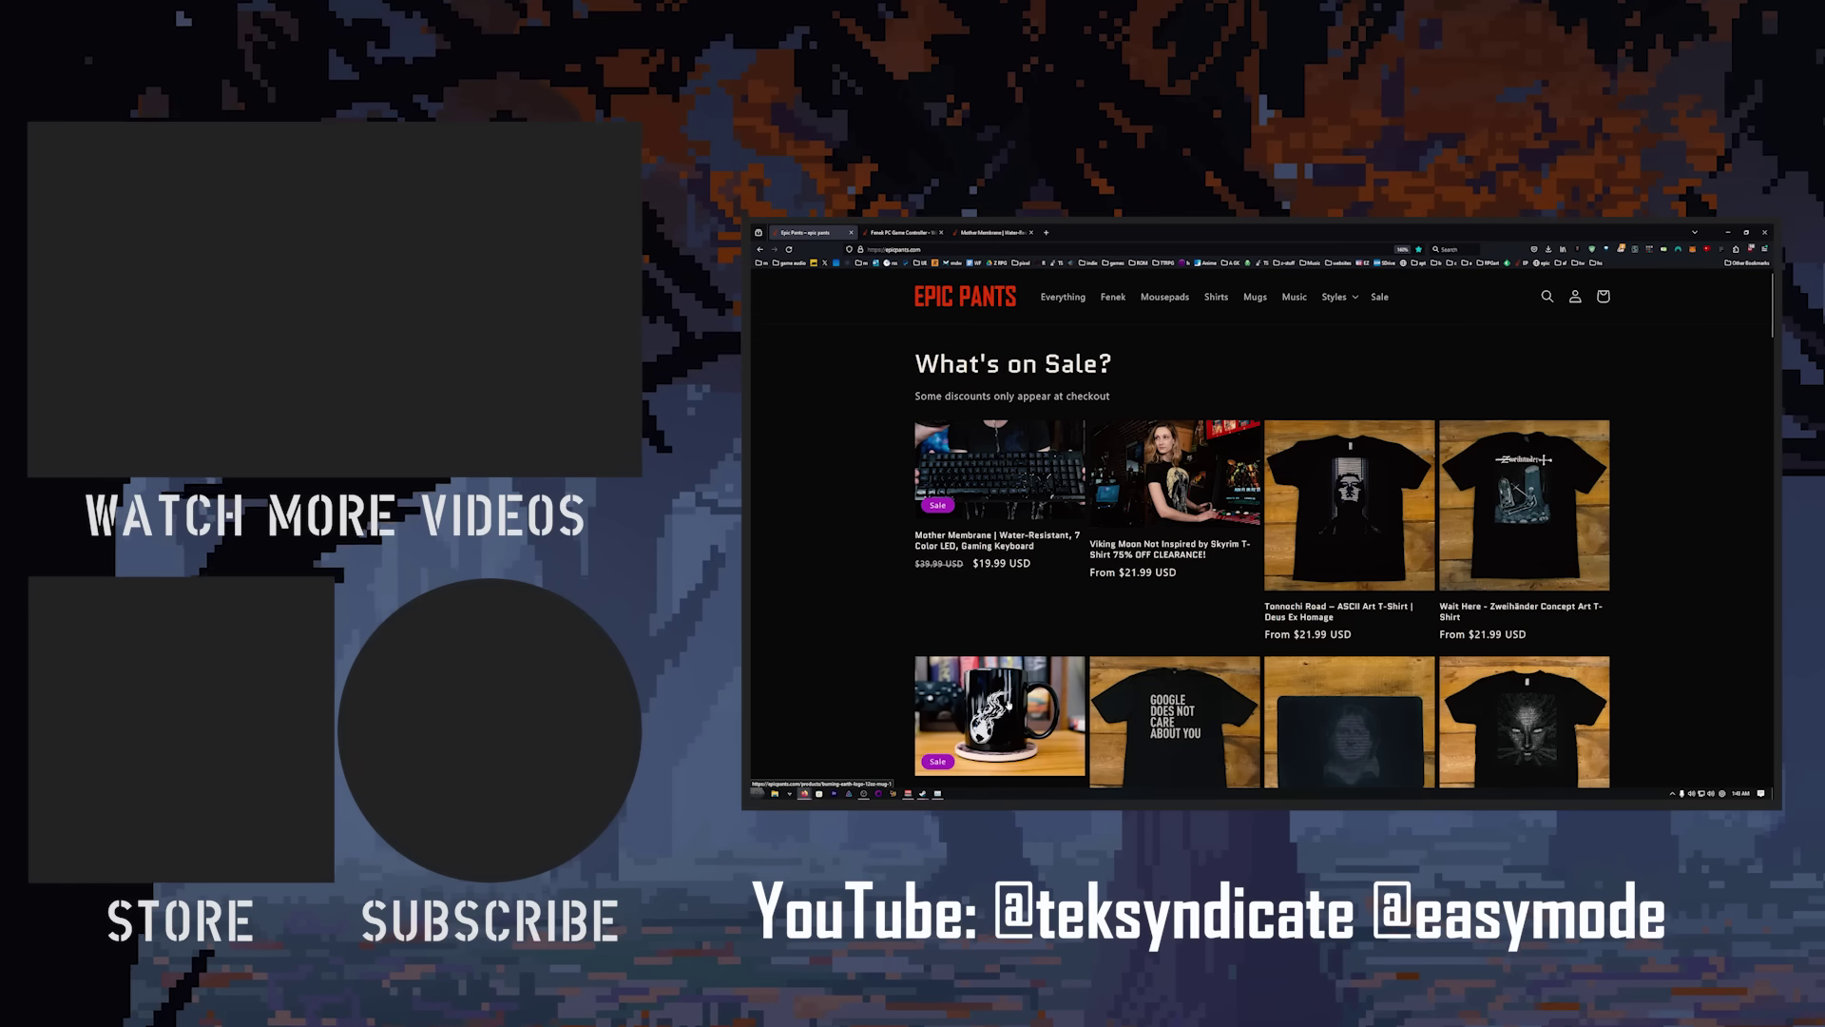
{"action": "scroll", "coordinate": [1407, 682], "scroll_direction": "down", "scroll_amount": 3}
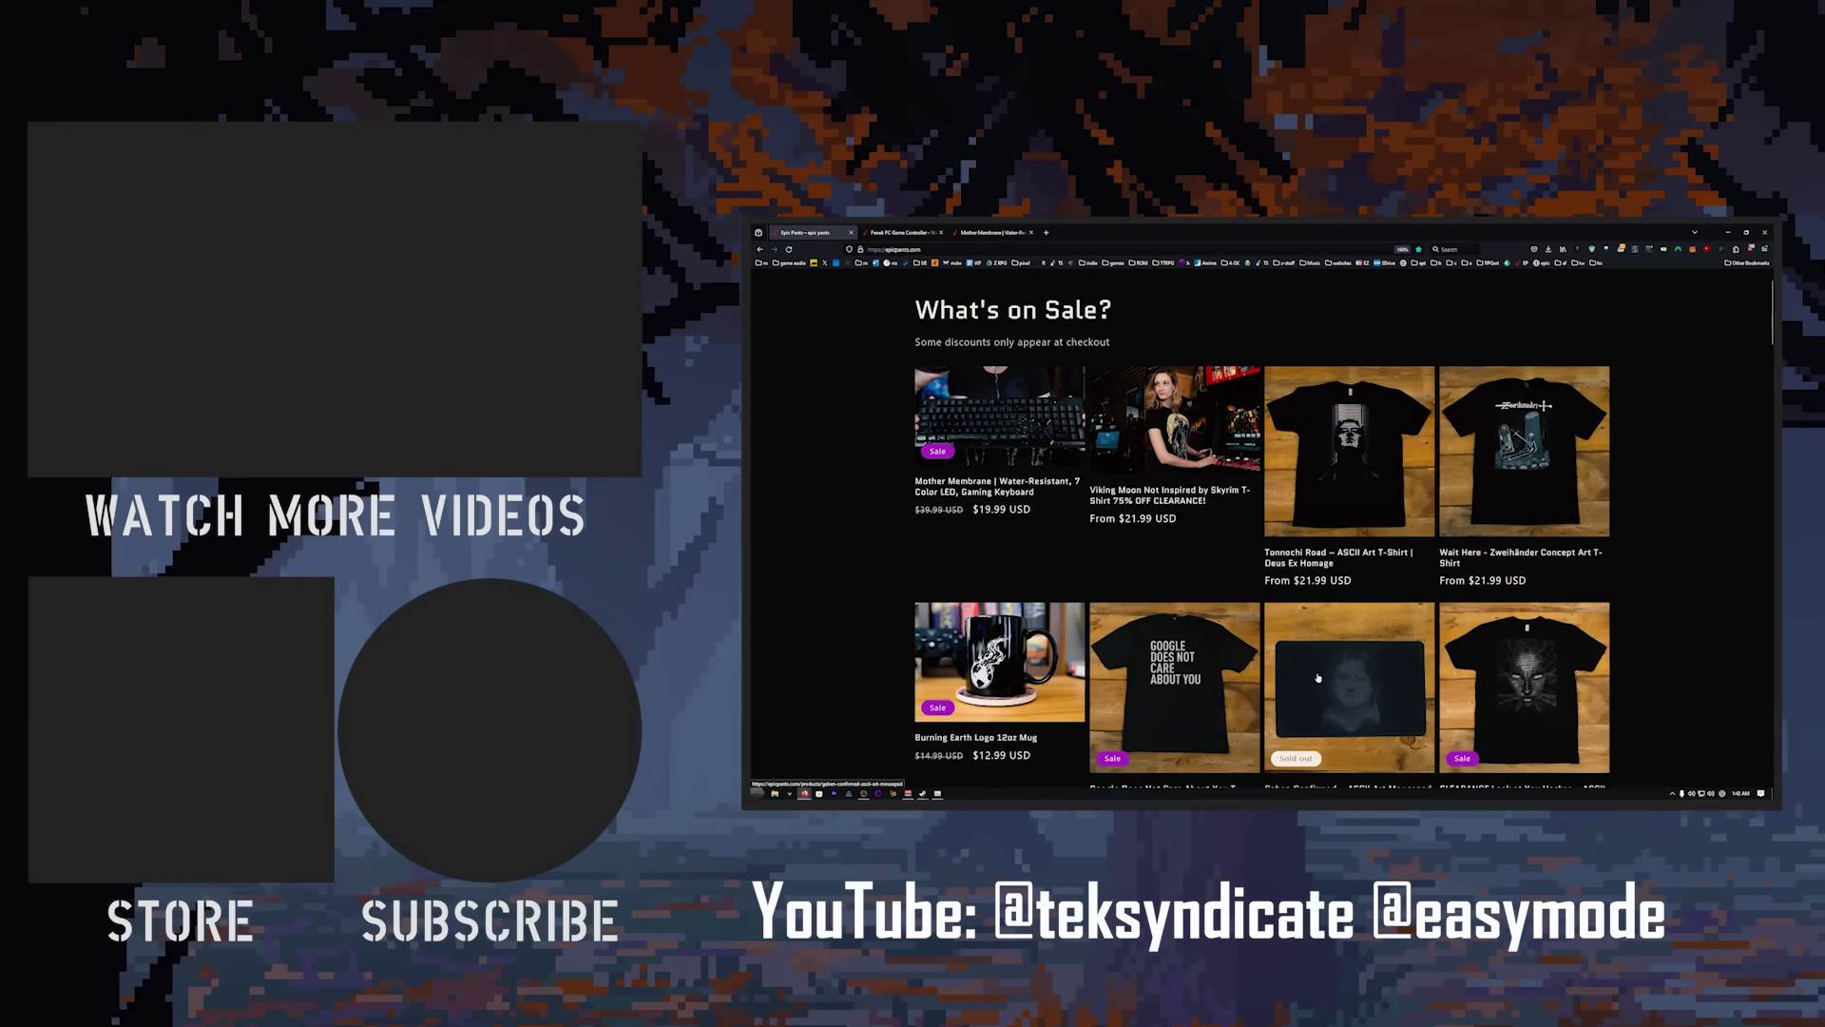
{"action": "scroll", "coordinate": [1350, 665], "scroll_direction": "up", "scroll_amount": 3}
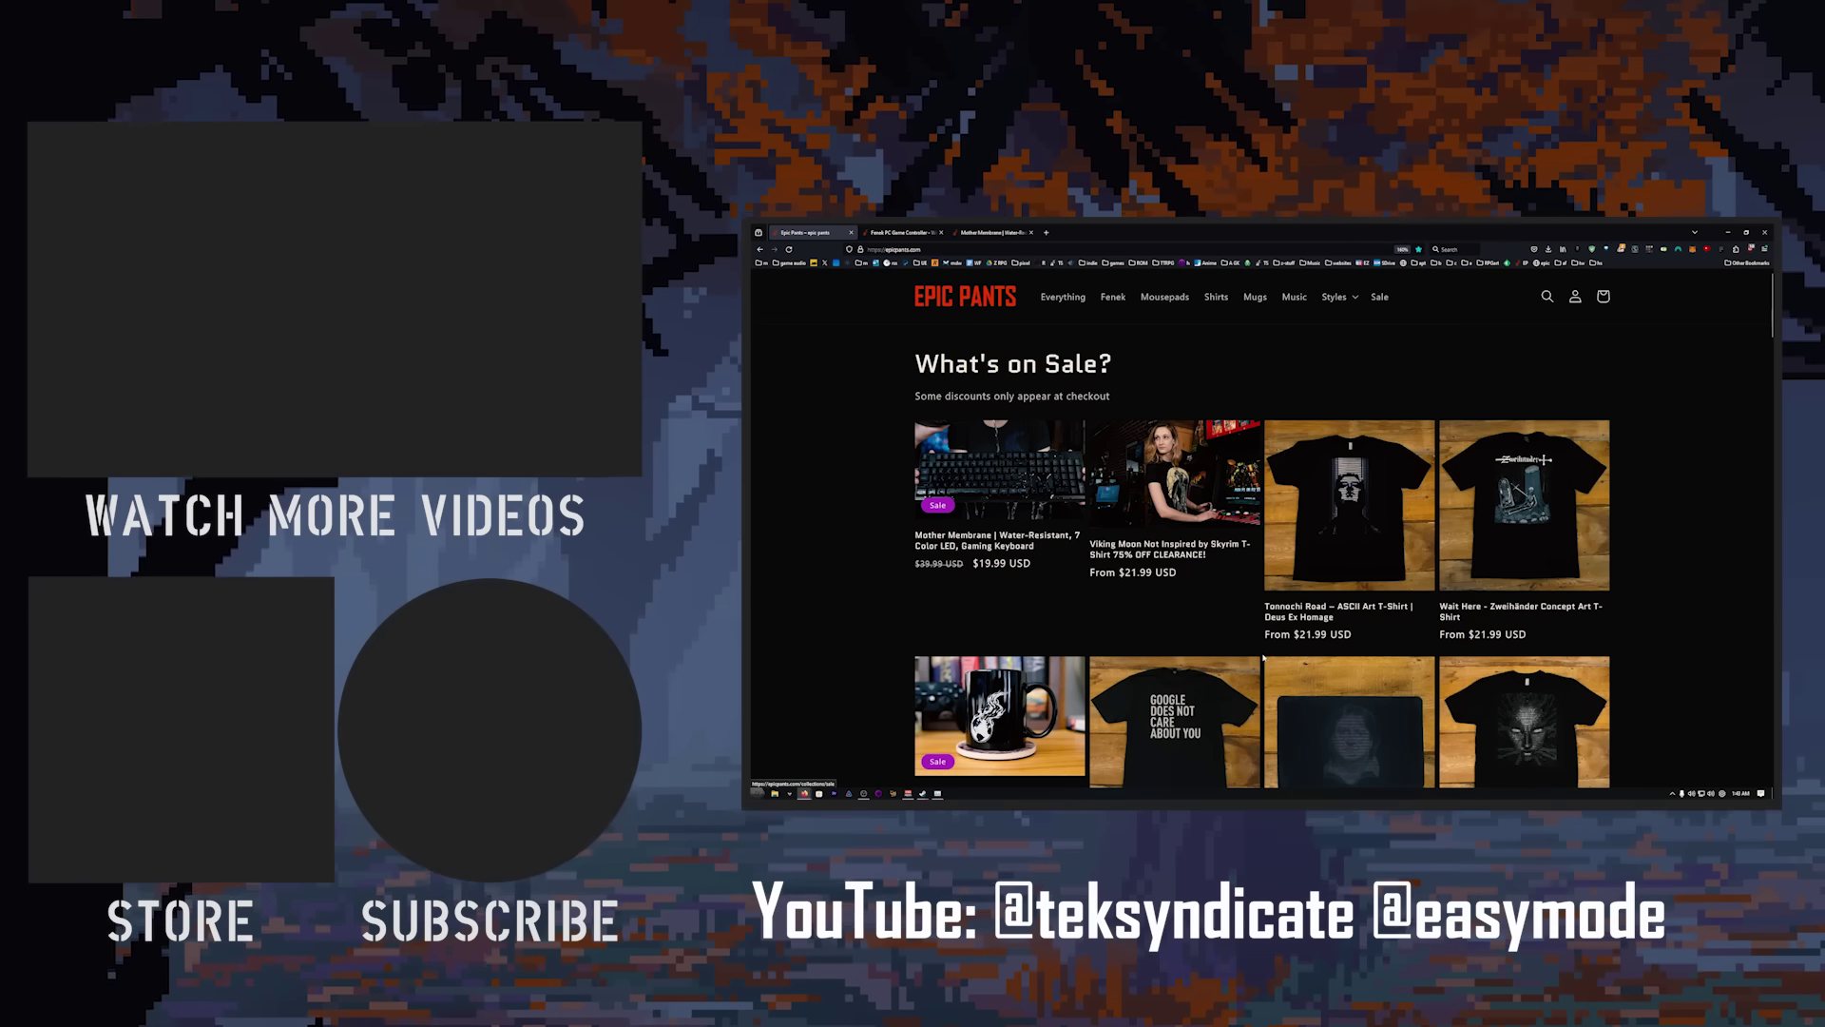